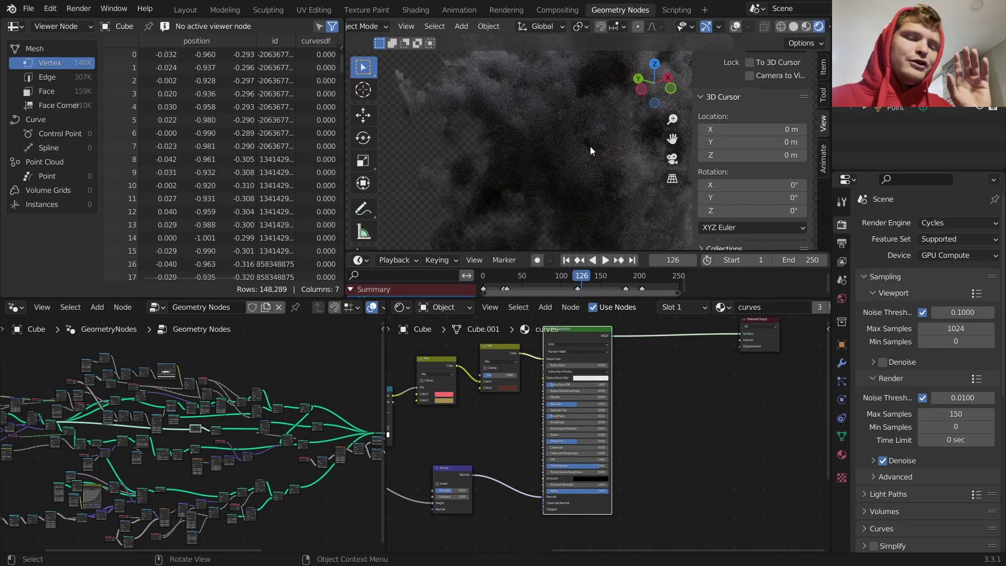
Examine the finished eyeball through the scene camera and its complete geometry node tree at full size
{"action": "left_click", "coordinate": [671, 160]}
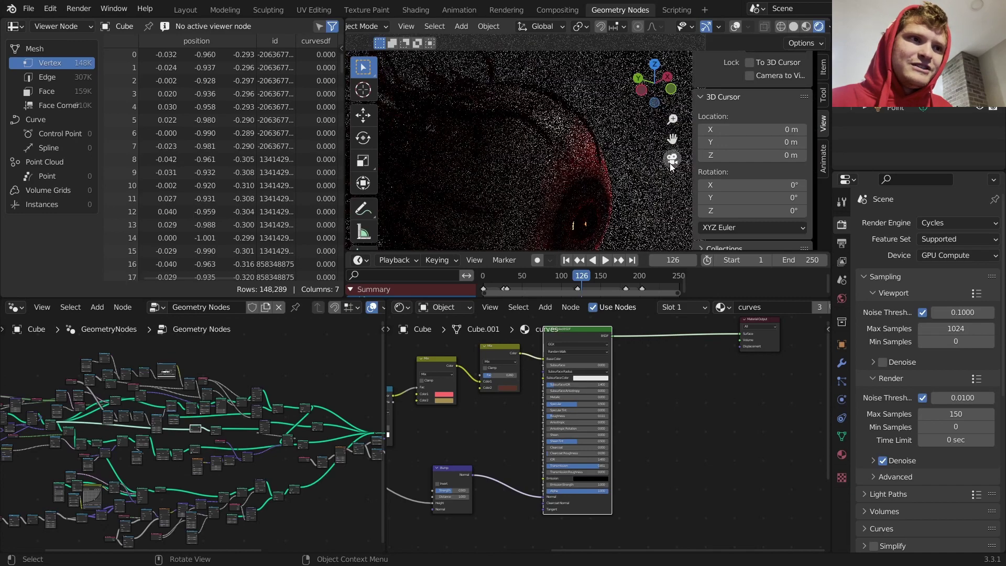
{"action": "scroll", "coordinate": [592, 159], "scroll_direction": "up", "scroll_amount": 2}
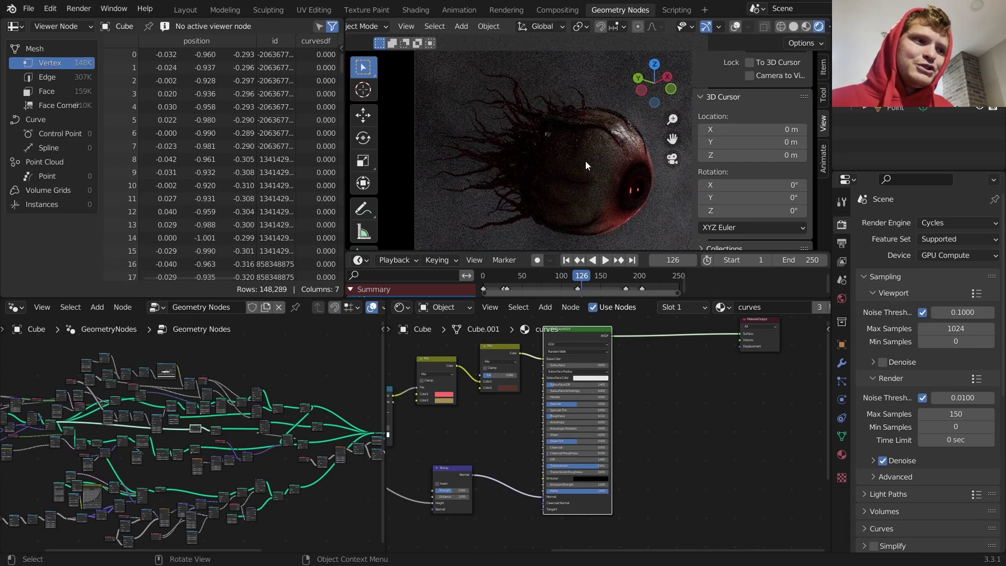
{"action": "key", "text": "ctrl+space"}
{"action": "scroll", "coordinate": [595, 249], "scroll_direction": "down", "scroll_amount": 3}
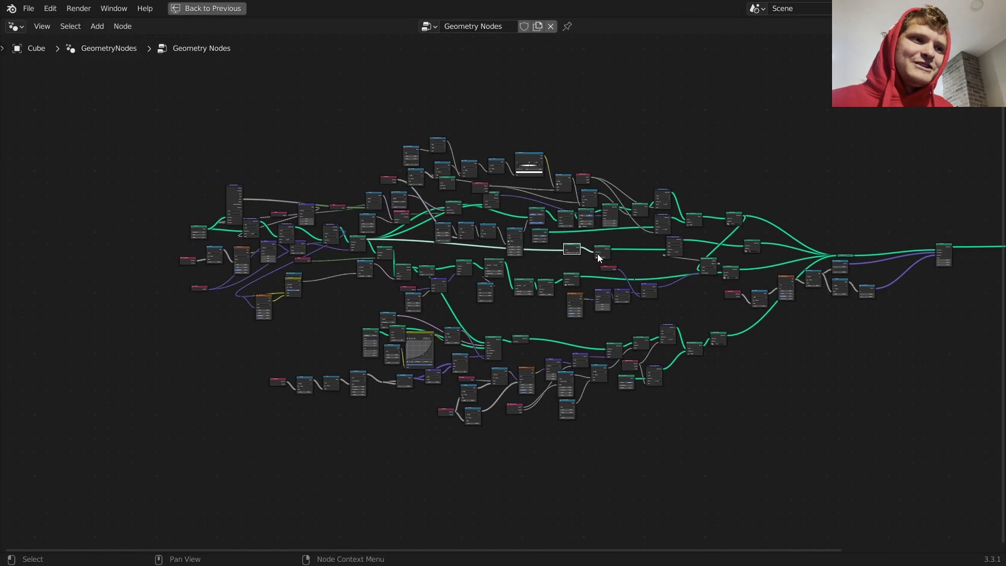
{"action": "key", "text": "ctrl+space"}
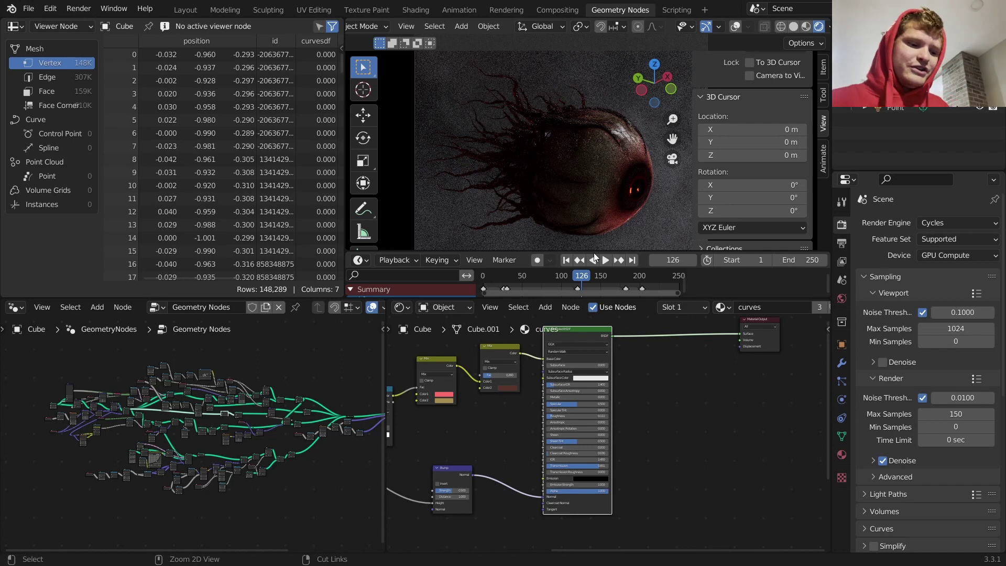
Create a new file, switch to the Geometry Nodes workspace and delete all default scene objects
{"action": "key", "text": "ctrl+n"}
{"action": "left_click", "coordinate": [514, 148]}
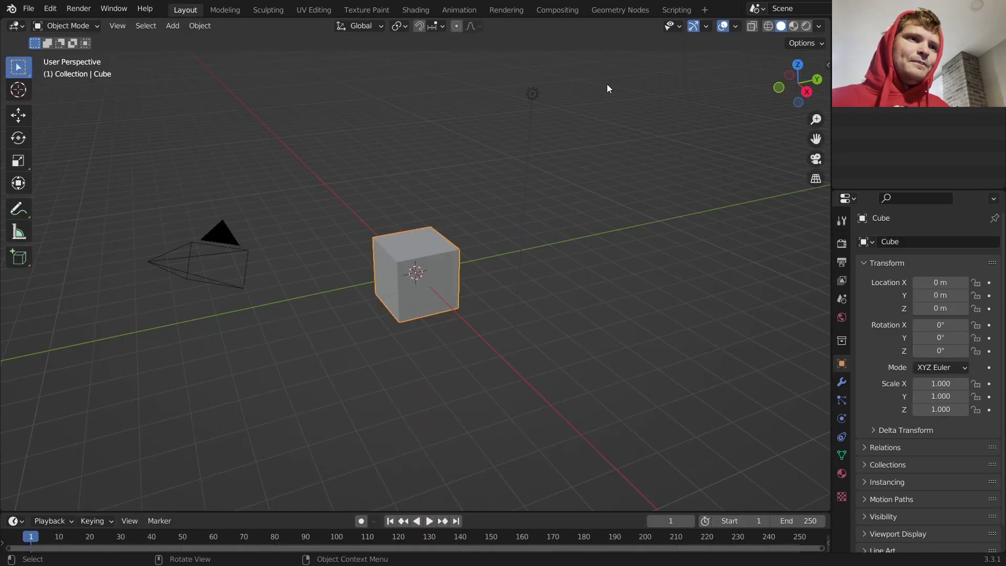
{"action": "left_click", "coordinate": [621, 10]}
{"action": "key", "text": "a"}
{"action": "key", "text": "x"}
{"action": "left_click", "coordinate": [599, 124]}
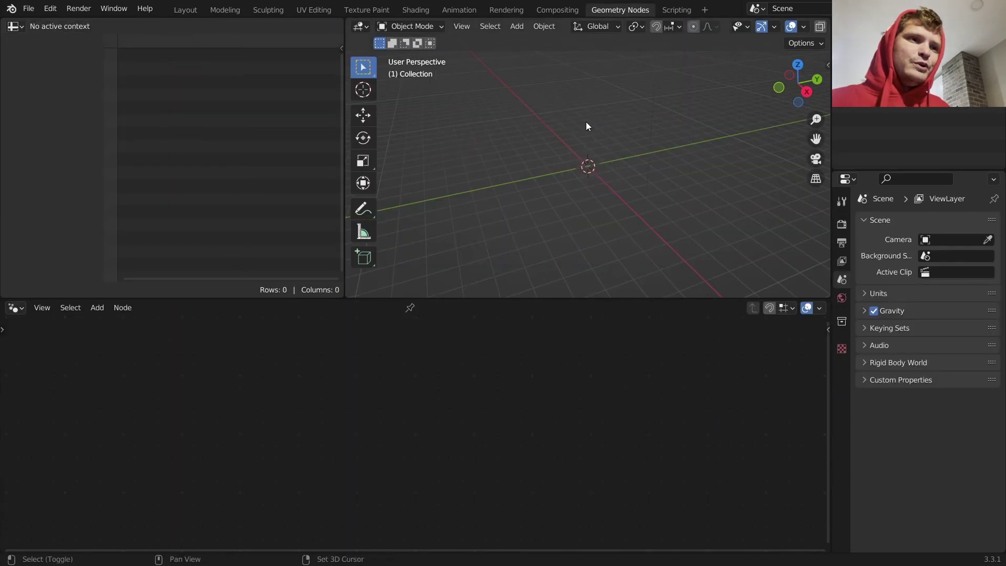
Add a cube with a new Geometry Nodes tree and remove the Group Input node from it
{"action": "key", "text": "shift+a"}
{"action": "mouse_move", "coordinate": [586, 123]}
{"action": "left_click", "coordinate": [638, 136]}
{"action": "left_click", "coordinate": [422, 308]}
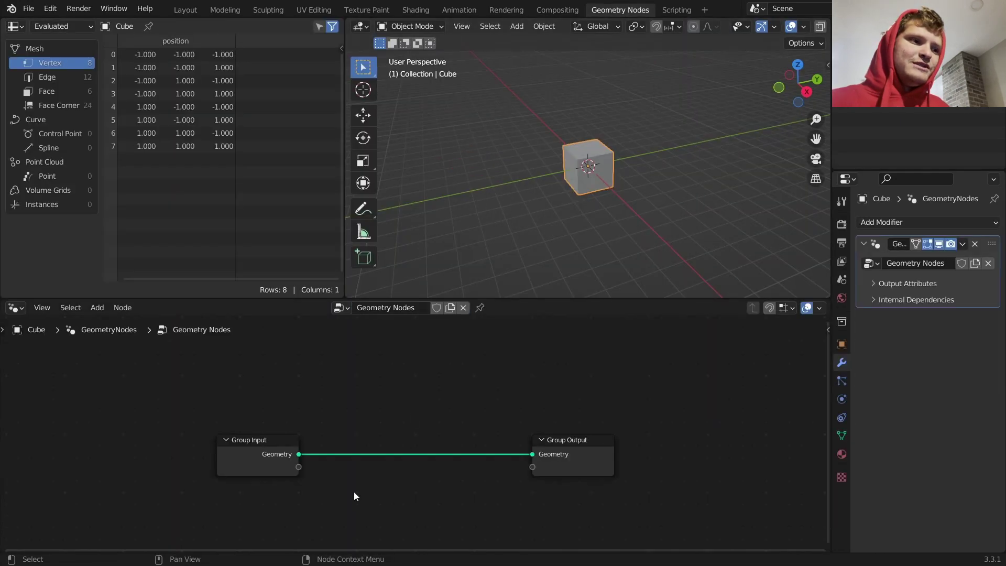
{"action": "left_click_drag", "start_coordinate": [354, 492], "coordinate": [209, 443]}
{"action": "key", "text": "x"}
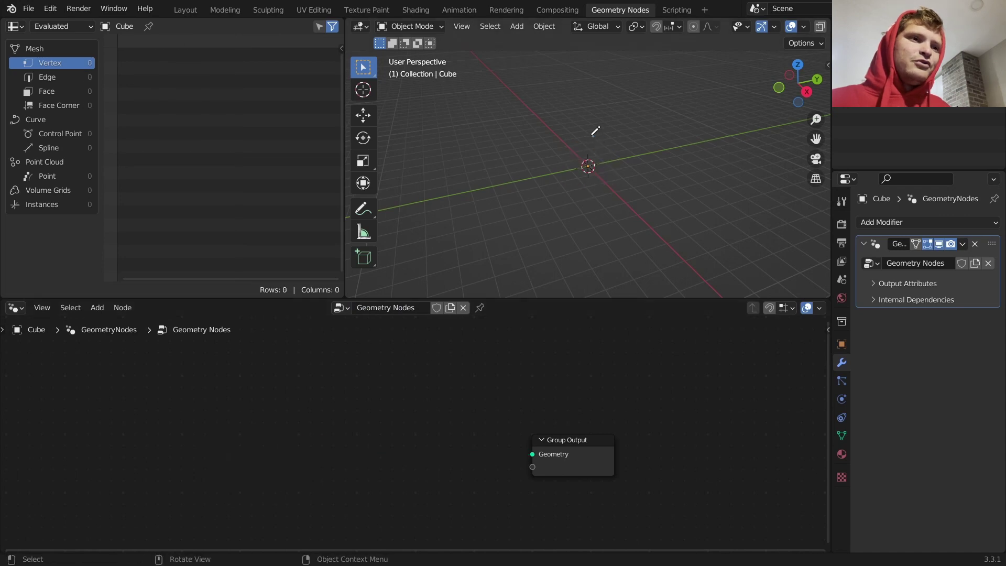
Sketch a temporary annotation of a round eyeball with veins, iris and trailing tendrils at the origin, and erase it
{"action": "left_click_drag", "start_coordinate": [593, 135], "coordinate": [561, 161]}
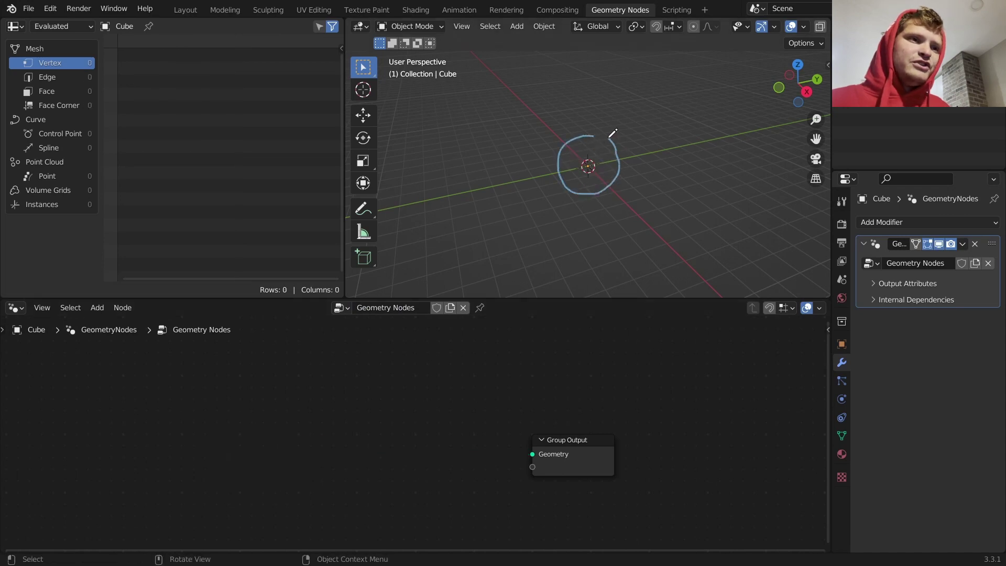
{"action": "mouse_move", "coordinate": [560, 152]}
{"action": "left_mouse_down"}
{"action": "mouse_move", "coordinate": [605, 158]}
{"action": "mouse_move", "coordinate": [587, 167]}
{"action": "left_mouse_up"}
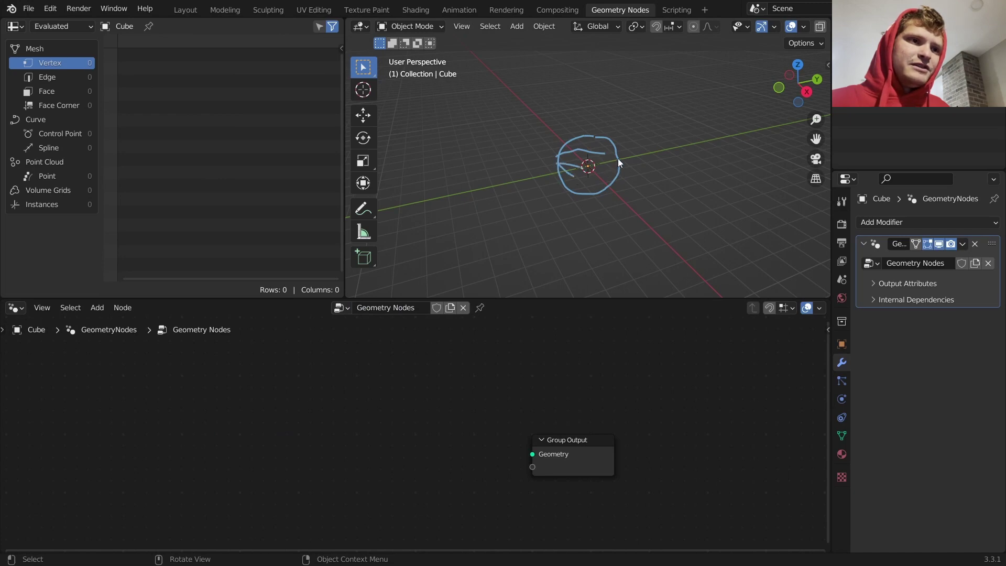
{"action": "left_click_drag", "start_coordinate": [565, 140], "coordinate": [532, 138]}
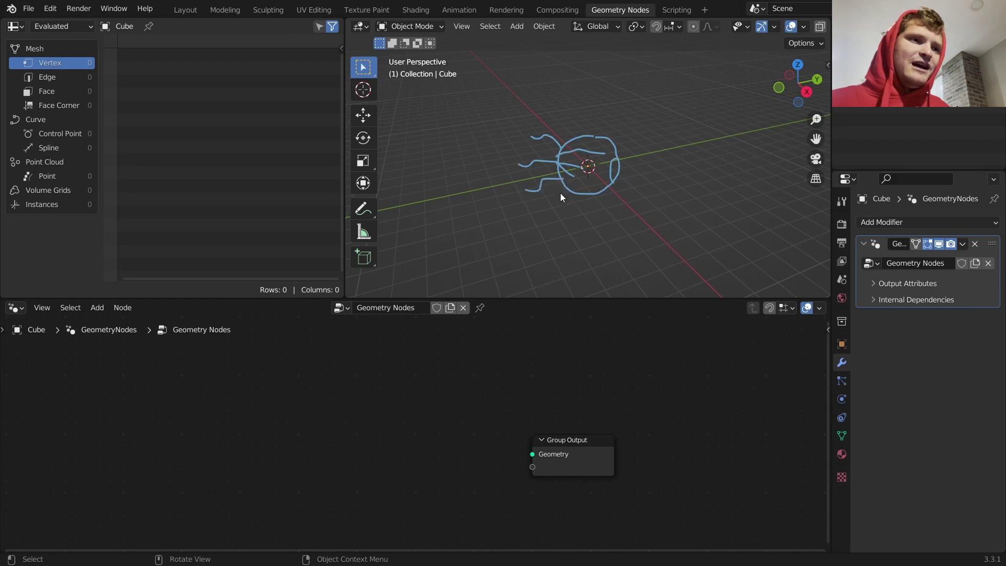
{"action": "mouse_move", "coordinate": [560, 198]}
{"action": "right_mouse_down"}
{"action": "mouse_move", "coordinate": [470, 185]}
{"action": "mouse_move", "coordinate": [572, 176]}
{"action": "mouse_move", "coordinate": [579, 144]}
{"action": "right_mouse_up"}
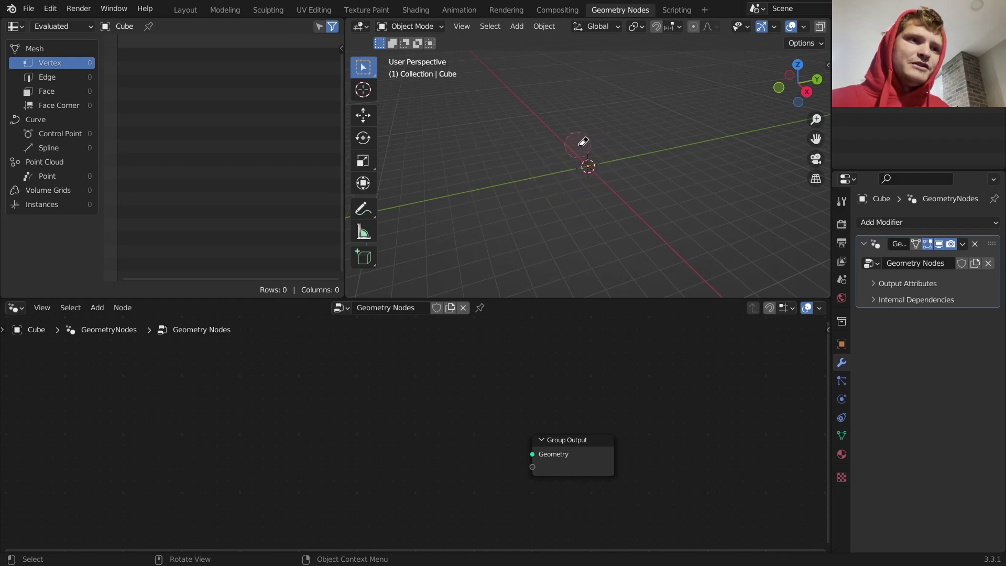
Add a UV Sphere node and connect its Mesh output to the Group Output's Geometry input
{"action": "scroll", "coordinate": [536, 424], "scroll_direction": "up", "scroll_amount": 2}
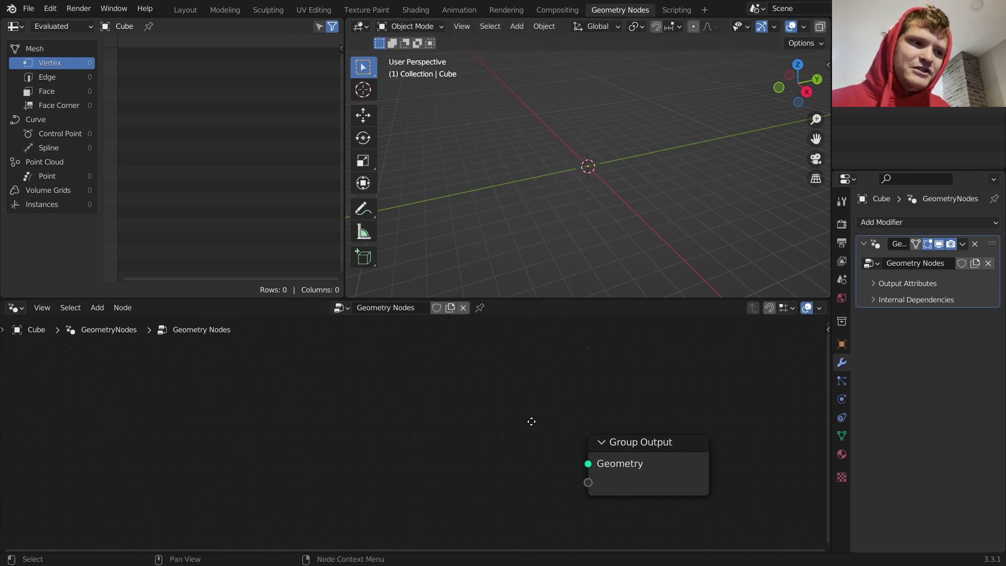
{"action": "middle_click_drag", "start_coordinate": [532, 423], "coordinate": [573, 387]}
{"action": "key", "text": "shift+a"}
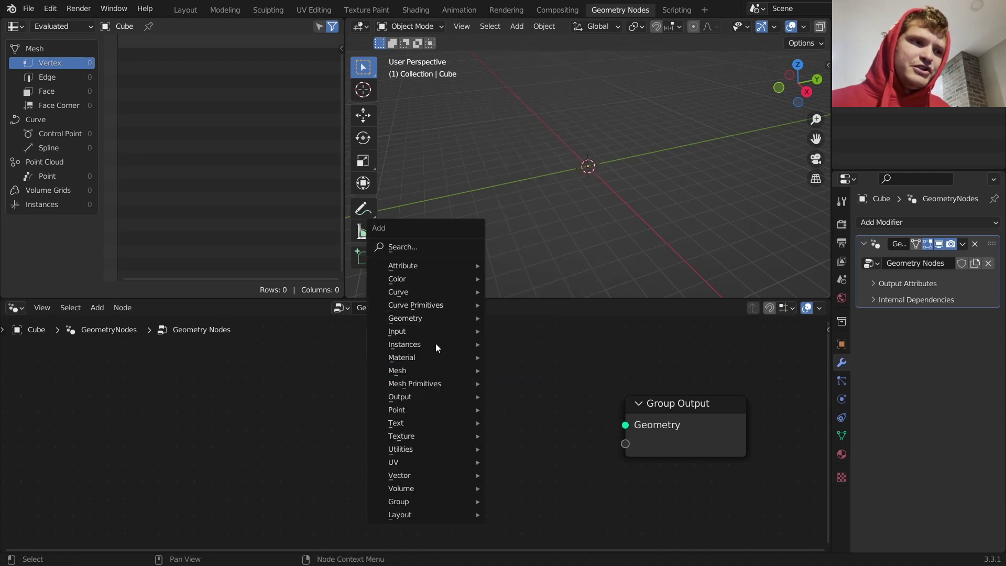
{"action": "left_click", "coordinate": [420, 244]}
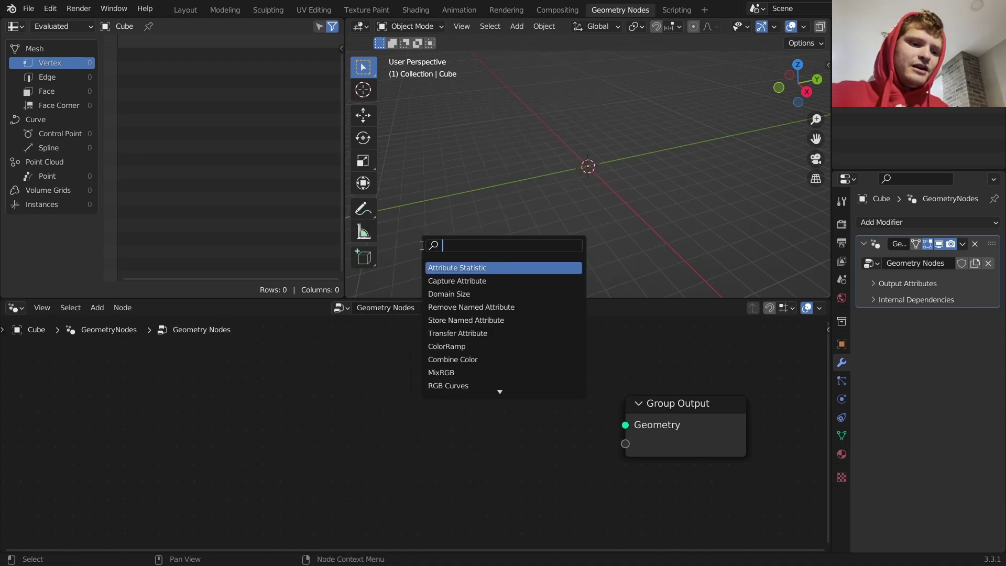
{"action": "type", "text": "uv"}
{"action": "key", "text": "Return"}
{"action": "left_click", "coordinate": [294, 375]}
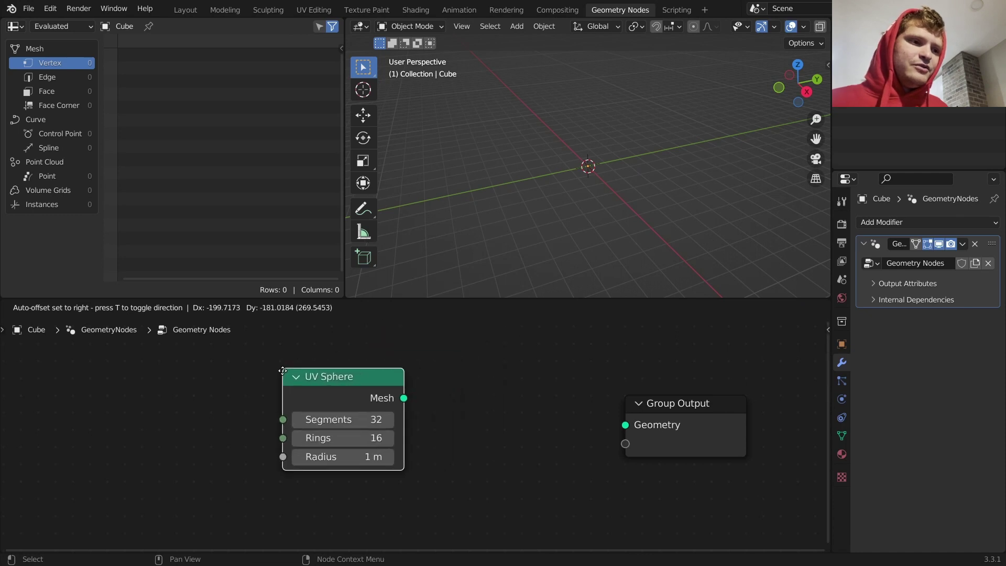
{"action": "left_click_drag", "start_coordinate": [403, 399], "coordinate": [626, 424]}
Set the UV Sphere node to 64 segments and 32 rings
{"action": "left_click", "coordinate": [334, 422]}
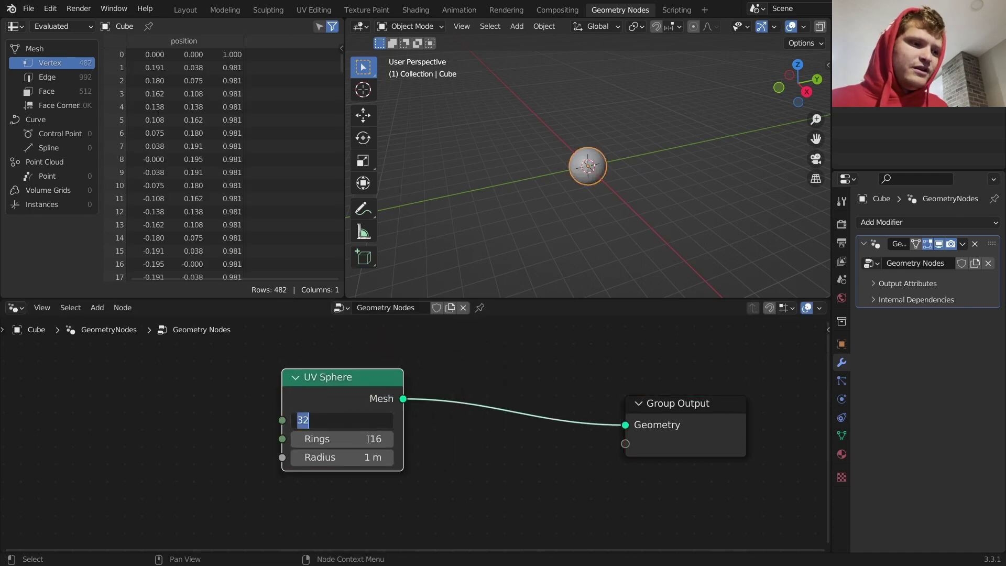
{"action": "type", "text": "64"}
{"action": "key", "text": "Tab"}
{"action": "type", "text": "32"}
{"action": "key", "text": "Return"}
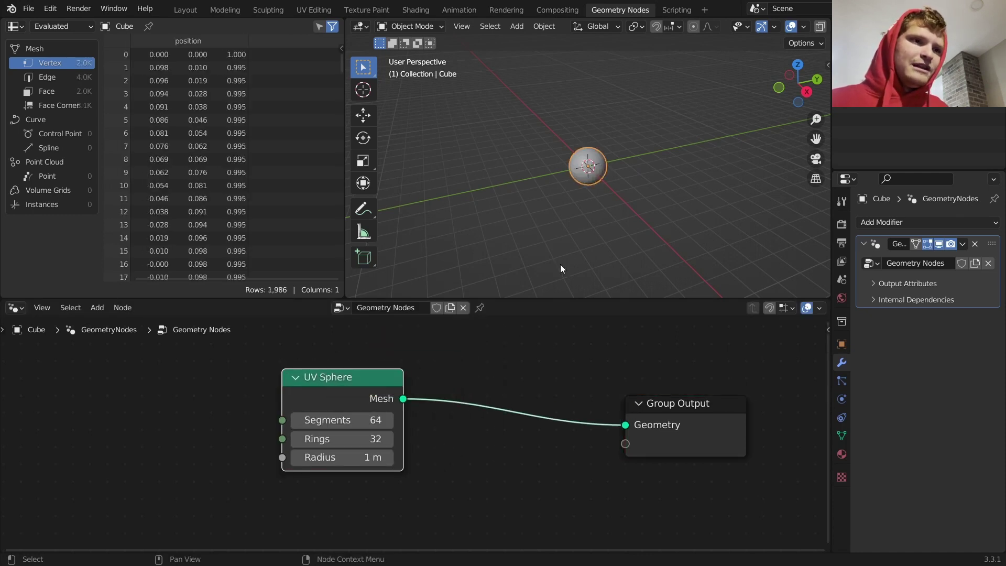
Move the UV Sphere node aside and insert a Set Position node between it and the Group Output
{"action": "left_click_drag", "start_coordinate": [315, 401], "coordinate": [194, 404]}
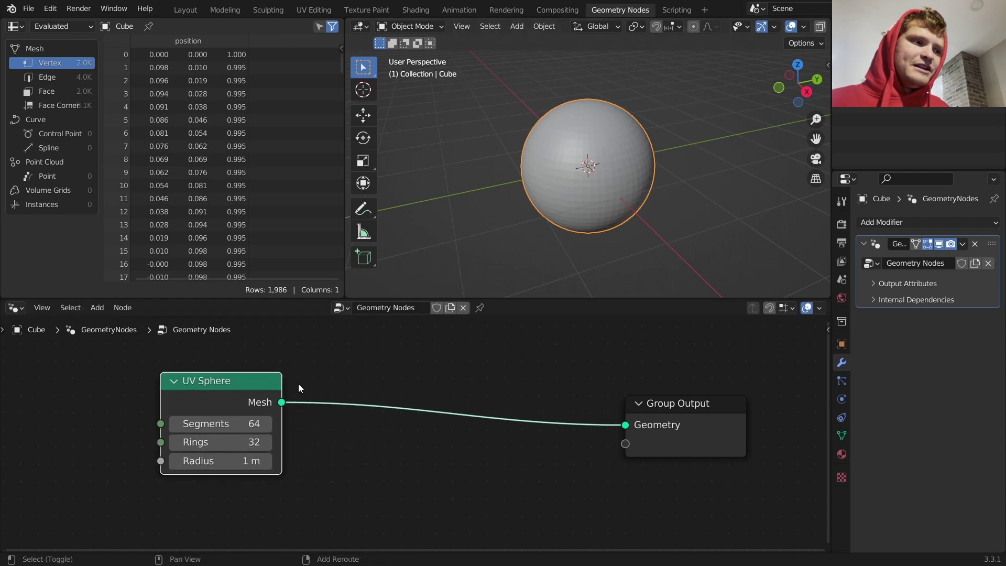
{"action": "key", "text": "shift+a"}
{"action": "type", "text": "set"}
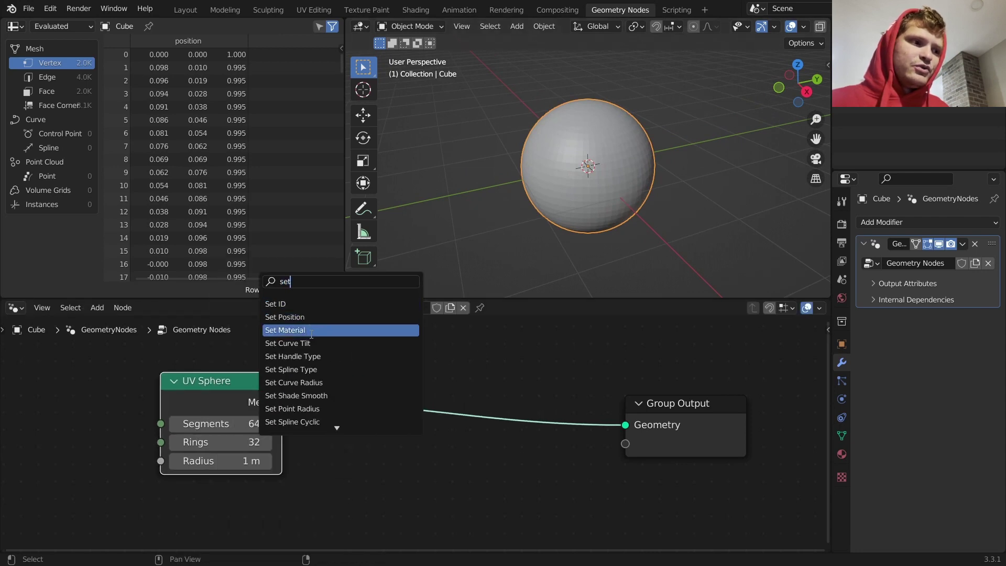
{"action": "type", "text": " p"}
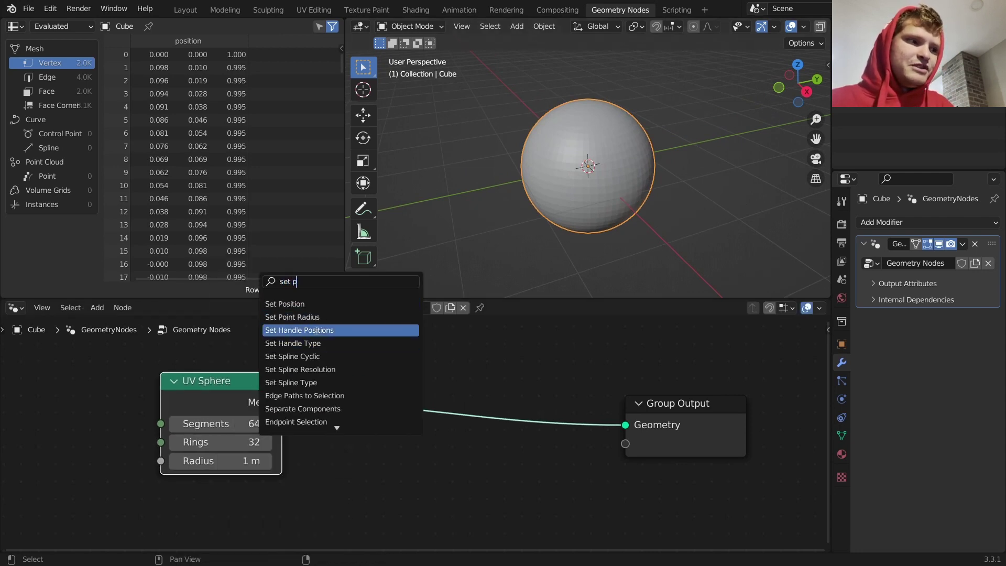
{"action": "left_click", "coordinate": [301, 305]}
{"action": "left_click", "coordinate": [471, 360]}
{"action": "middle_click_drag", "start_coordinate": [313, 402], "coordinate": [335, 399]}
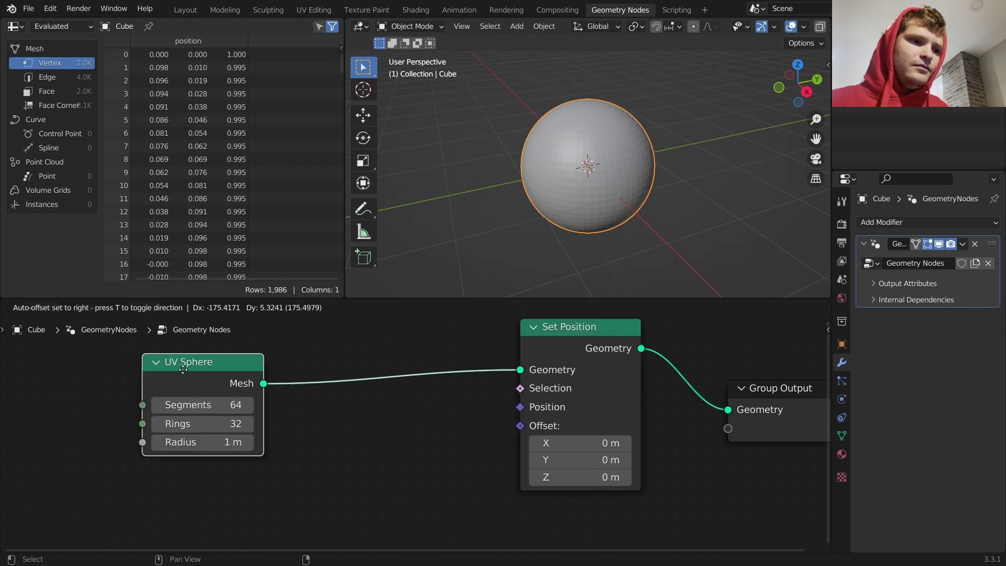
Add a Noise Texture node whose Color output drives the Set Position node's Offset
{"action": "left_click_drag", "start_coordinate": [520, 426], "coordinate": [355, 446]}
{"action": "type", "text": "noise"}
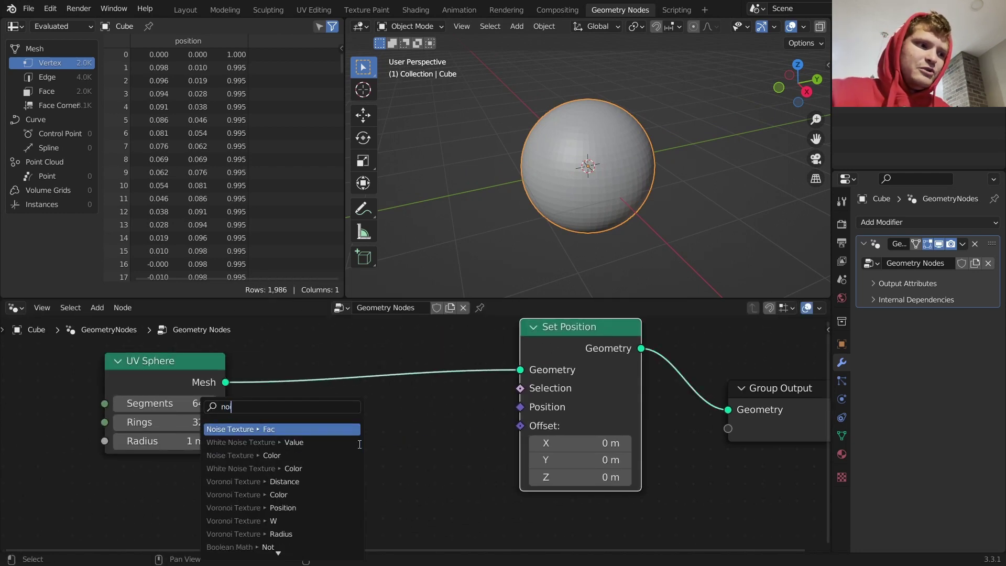
{"action": "key", "text": "Down"}
{"action": "key", "text": "Down"}
{"action": "key", "text": "Return"}
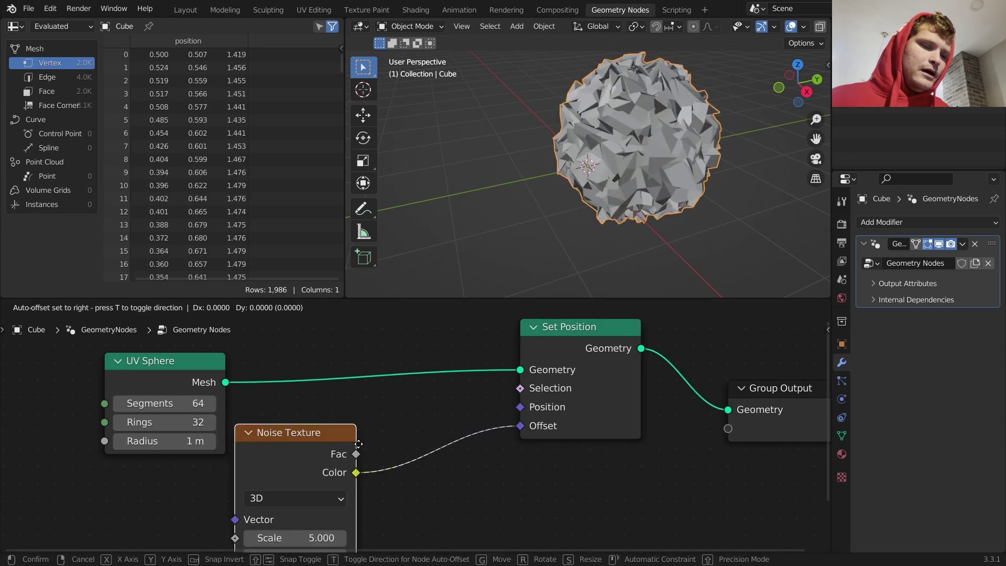
{"action": "left_click", "coordinate": [225, 485]}
Insert a Vector Math node set to Subtract between the noise color and Offset, subtracting 0.5 on all three axes
{"action": "key", "text": "shift+a"}
{"action": "type", "text": "vec"}
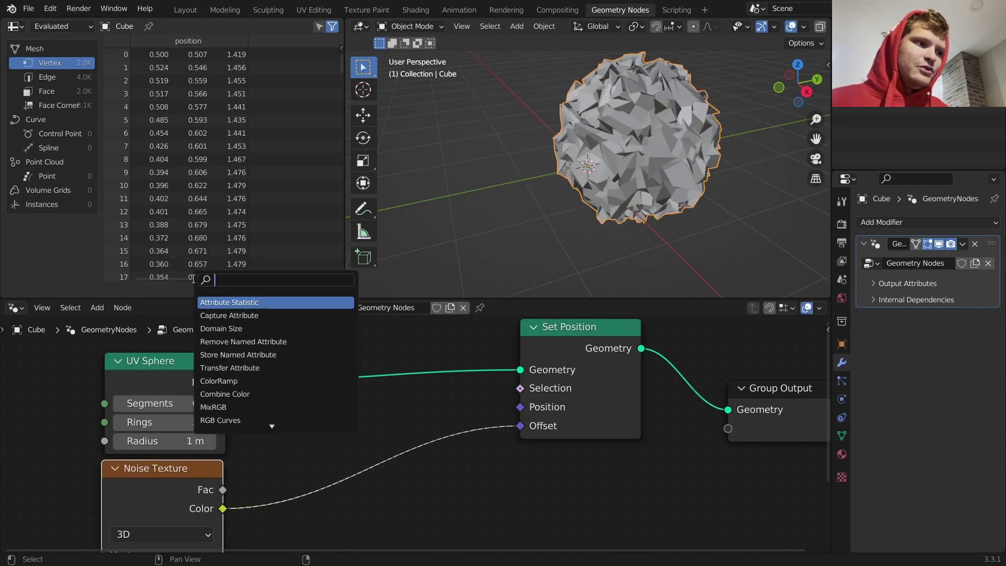
{"action": "key", "text": "Return"}
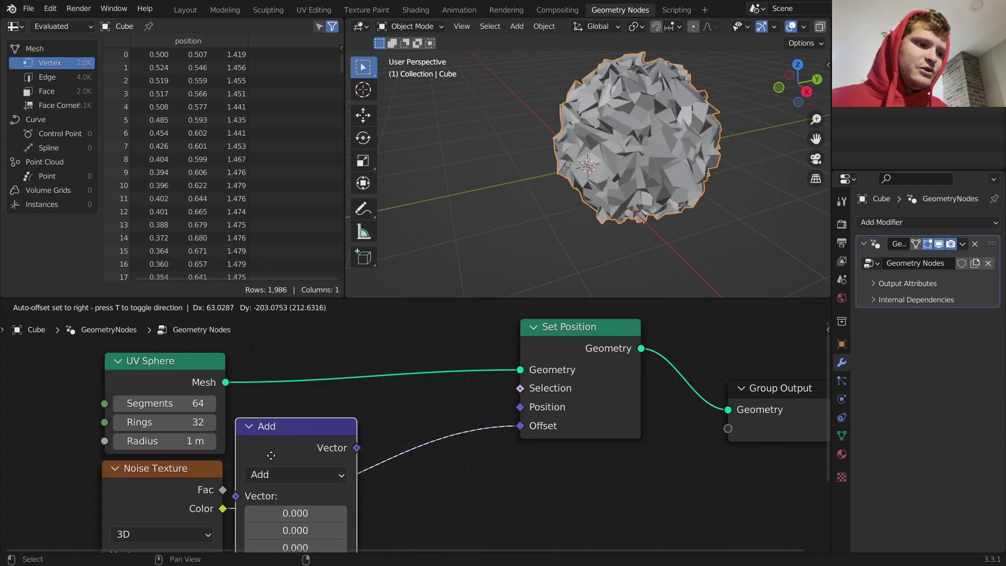
{"action": "left_click", "coordinate": [270, 456]}
{"action": "left_click", "coordinate": [331, 478]}
{"action": "left_click", "coordinate": [331, 436]}
{"action": "middle_click_drag", "start_coordinate": [328, 481], "coordinate": [329, 395]}
{"action": "left_click", "coordinate": [342, 447]}
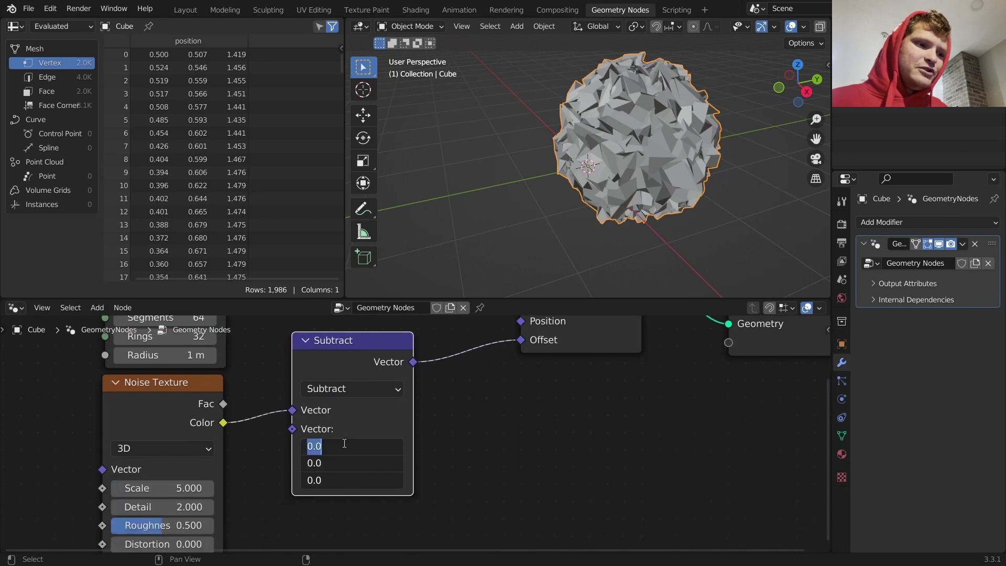
{"action": "type", "text": ".5"}
{"action": "key", "text": "Return"}
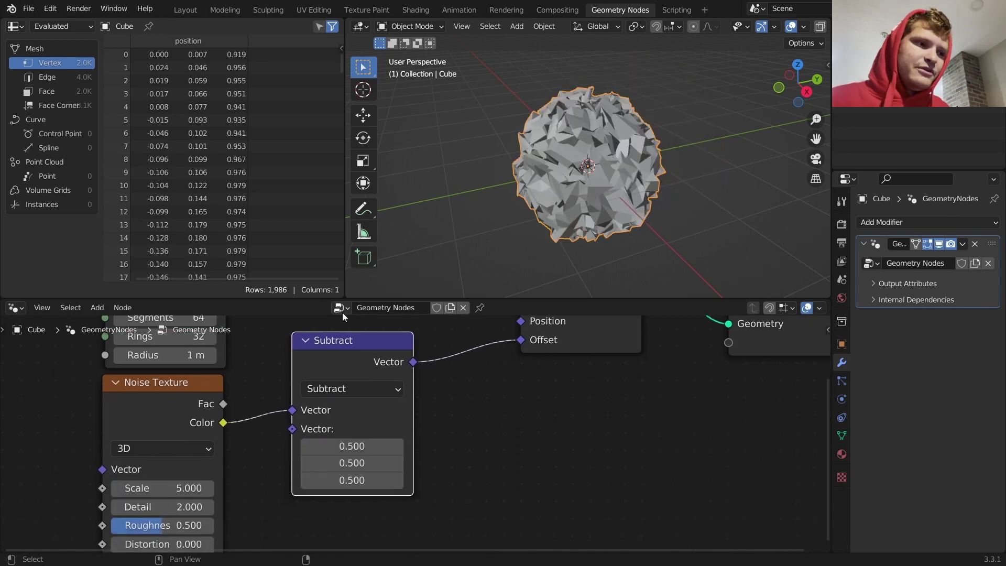
Duplicate the Subtract node onto the link before Offset, change its operation to Scale and set the scale to 0.050
{"action": "scroll", "coordinate": [338, 372], "scroll_direction": "down", "scroll_amount": 2}
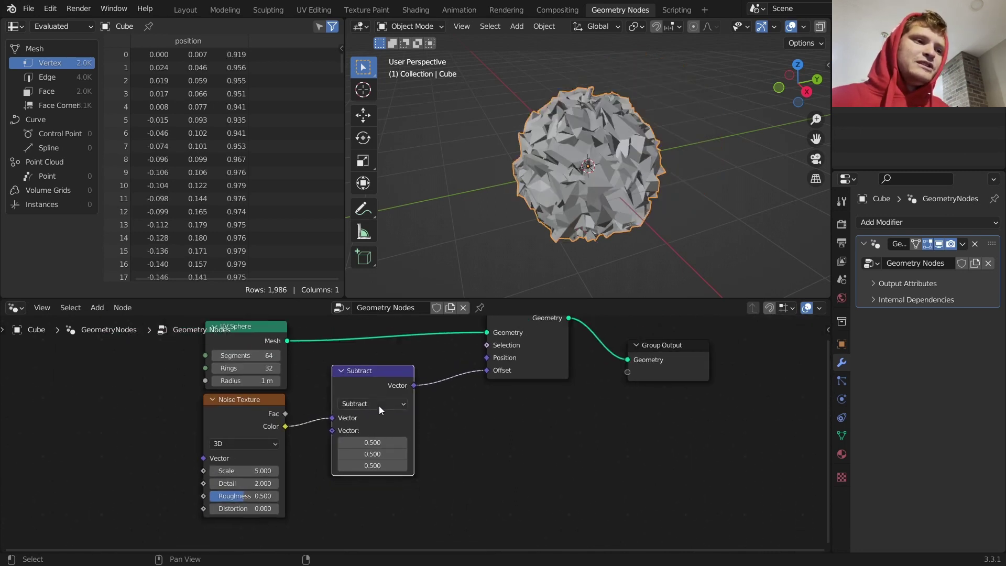
{"action": "key", "text": "shift+d"}
{"action": "left_click", "coordinate": [495, 382]}
{"action": "left_click", "coordinate": [489, 397]}
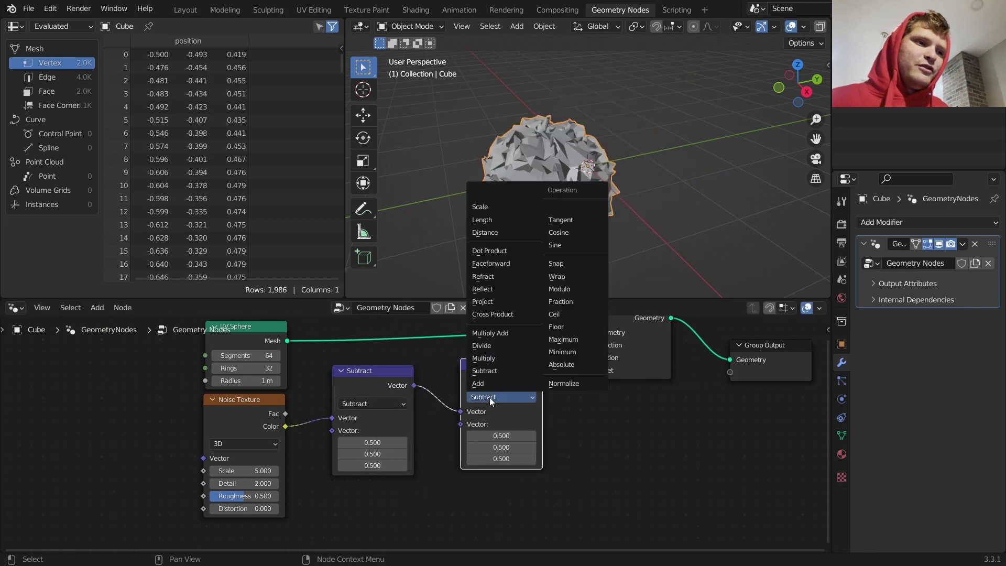
{"action": "left_click", "coordinate": [497, 208]}
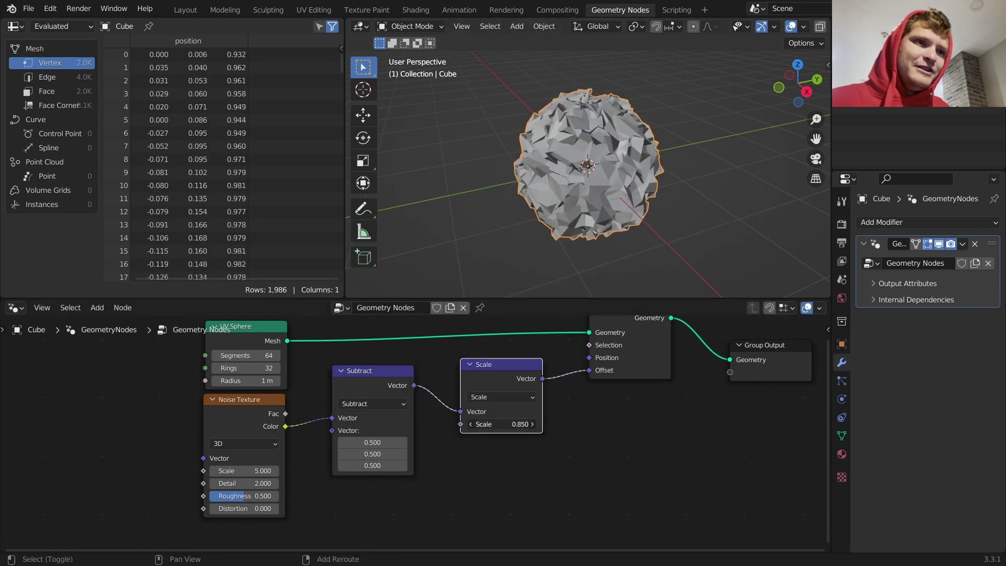
{"action": "left_click_drag", "start_coordinate": [501, 424], "coordinate": [477, 424]}
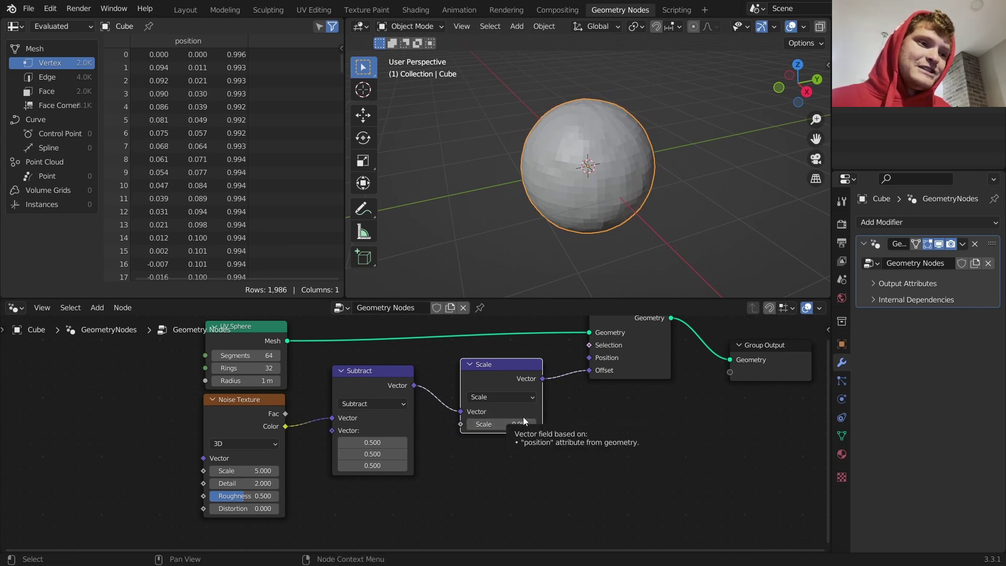
{"action": "left_click", "coordinate": [258, 410]}
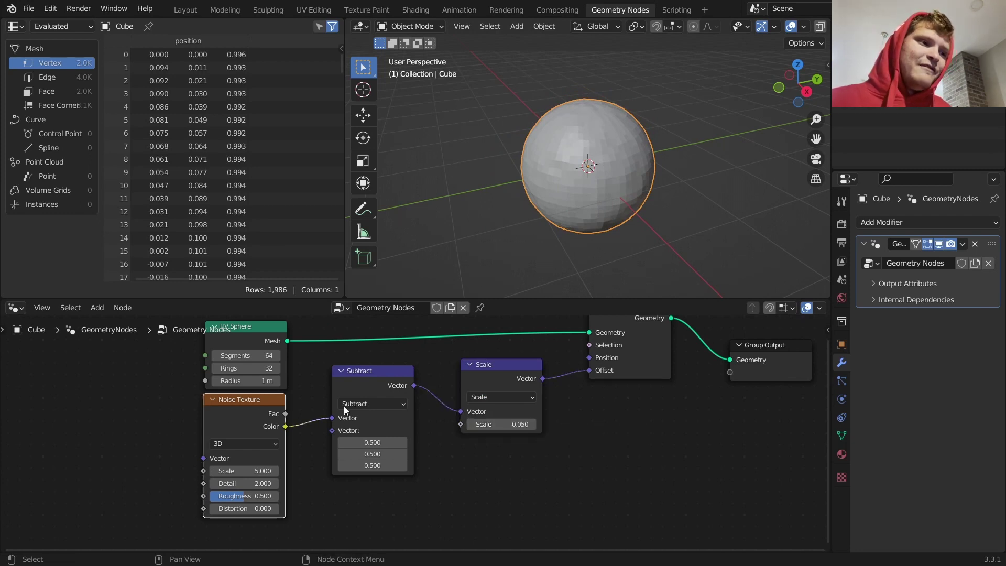
{"action": "left_click", "coordinate": [372, 382]}
{"action": "left_click", "coordinate": [493, 384]}
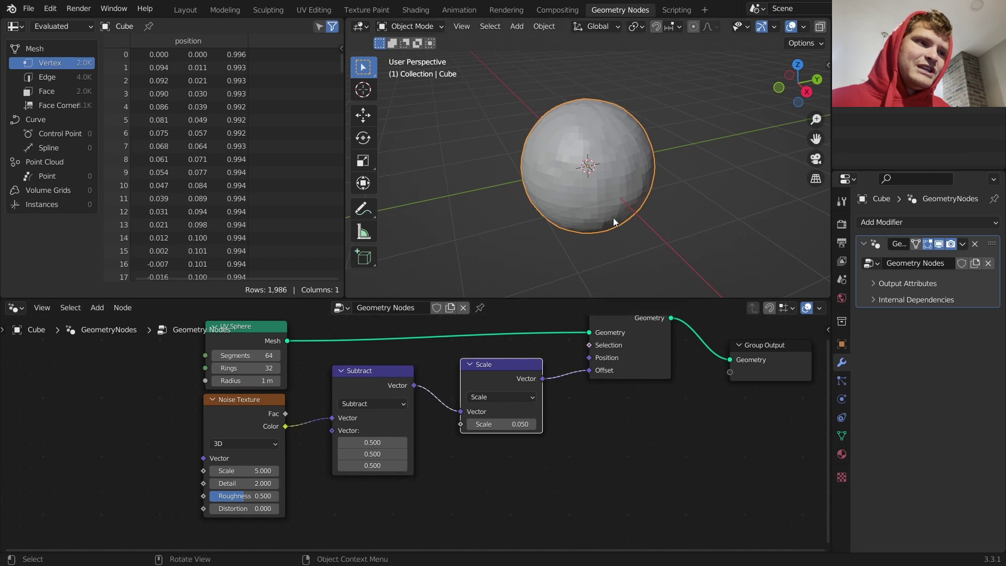
Set the Noise Texture node's scale to 1
{"action": "left_click", "coordinate": [244, 471]}
{"action": "type", "text": "1"}
{"action": "key", "text": "Return"}
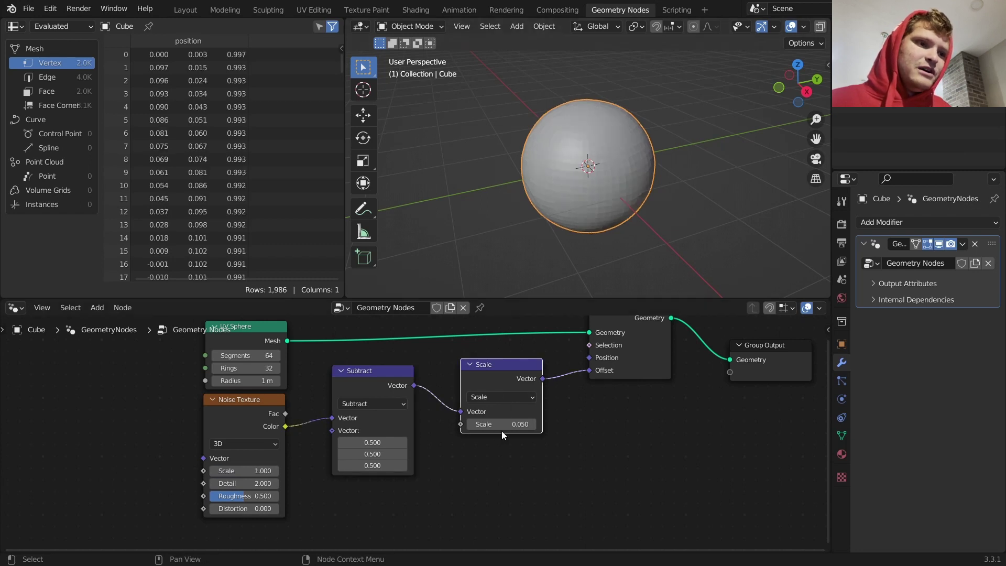
Raise the offset Scale node's scale to 0.140 and switch the Noise Texture node to 4D
{"action": "mouse_move", "coordinate": [501, 426]}
{"action": "left_mouse_down", "text": "shift"}
{"action": "mouse_move", "coordinate": [565, 425]}
{"action": "mouse_move", "coordinate": [515, 425]}
{"action": "left_mouse_up", "text": "shift"}
{"action": "middle_click_drag", "start_coordinate": [263, 440], "coordinate": [356, 422]}
{"action": "left_click", "coordinate": [357, 424]}
{"action": "left_click", "coordinate": [338, 477]}
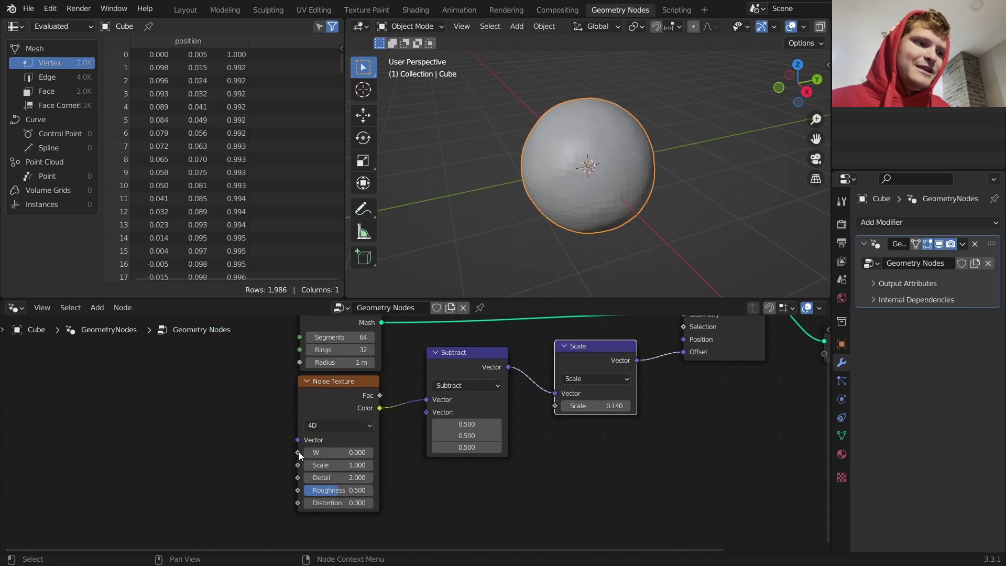
Add a Scene Time node whose Seconds output drives the Noise Texture's W input
{"action": "left_click_drag", "start_coordinate": [298, 452], "coordinate": [166, 436]}
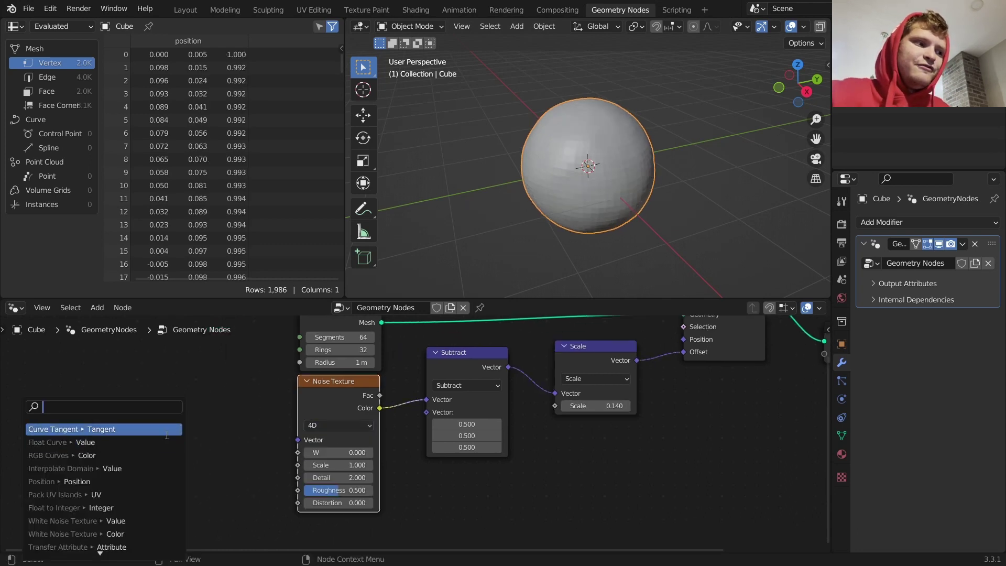
{"action": "type", "text": "scene"}
{"action": "key", "text": "Return"}
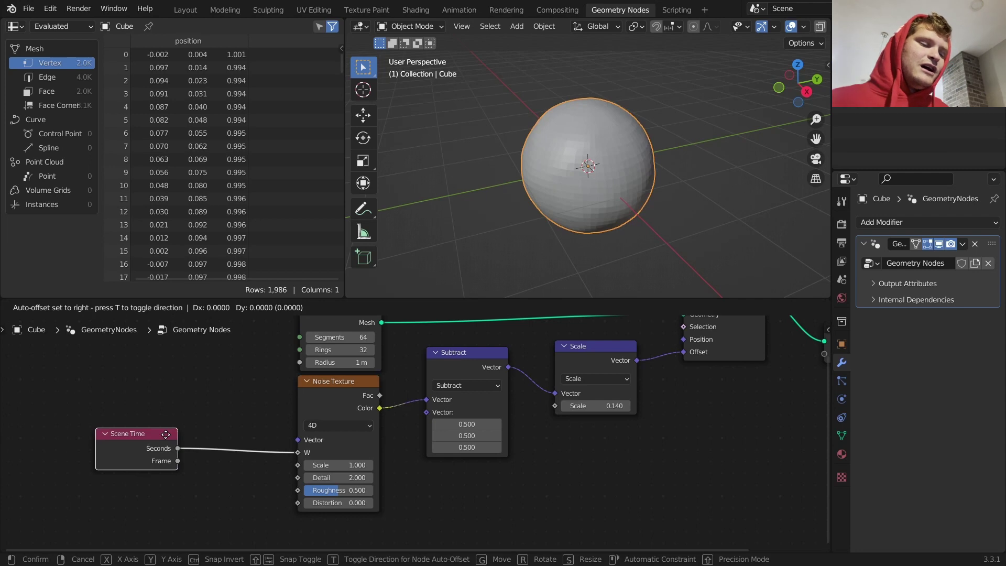
{"action": "left_click", "coordinate": [82, 424]}
Insert a Math node on the link between Scene Time and the noise's W input, with its second value set to 2
{"action": "key", "text": "shift+a"}
{"action": "left_click", "coordinate": [69, 276]}
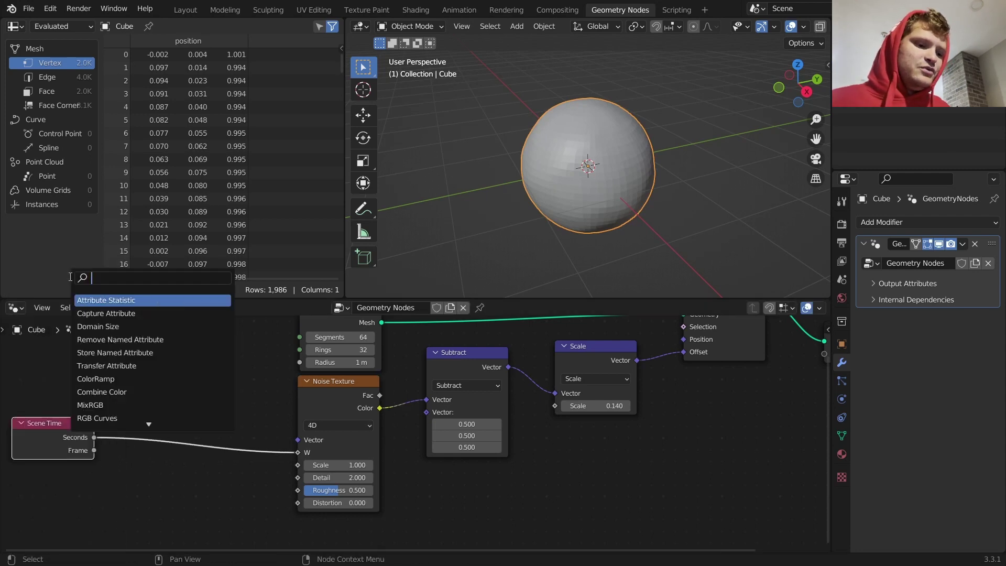
{"action": "type", "text": "math"}
{"action": "left_click", "coordinate": [87, 299]}
{"action": "left_click", "coordinate": [166, 398]}
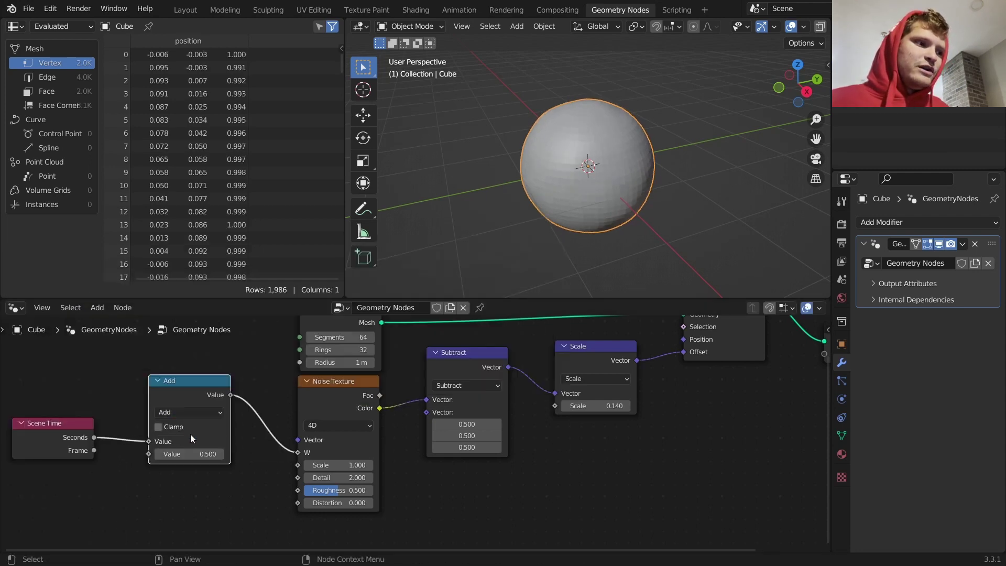
{"action": "left_click", "coordinate": [189, 454]}
{"action": "type", "text": "2"}
{"action": "key", "text": "Return"}
Play the animation and set the offset Scale node's scale to 0.08
{"action": "key", "text": "space"}
{"action": "middle_click_drag", "start_coordinate": [579, 207], "coordinate": [625, 184]}
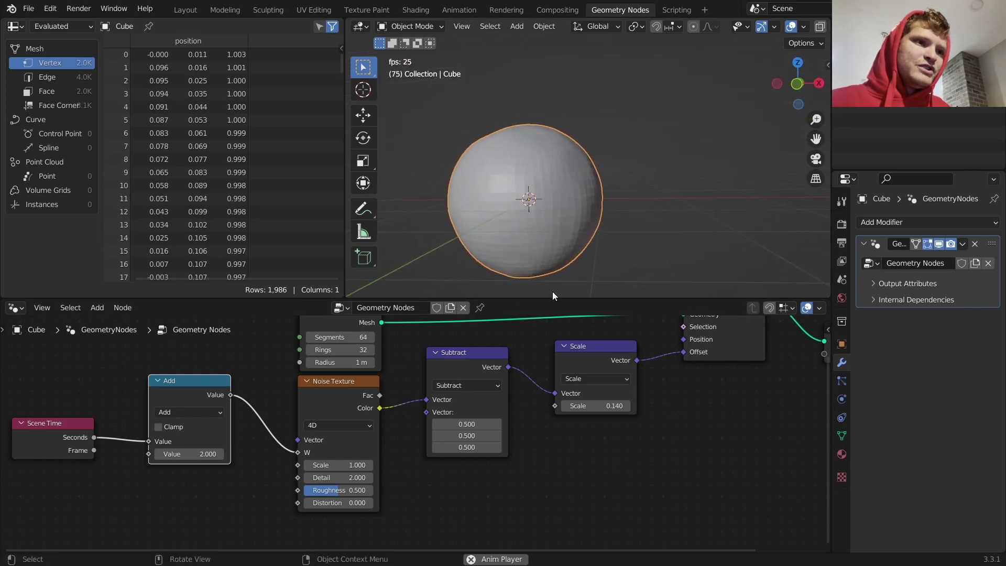
{"action": "left_click", "coordinate": [595, 406]}
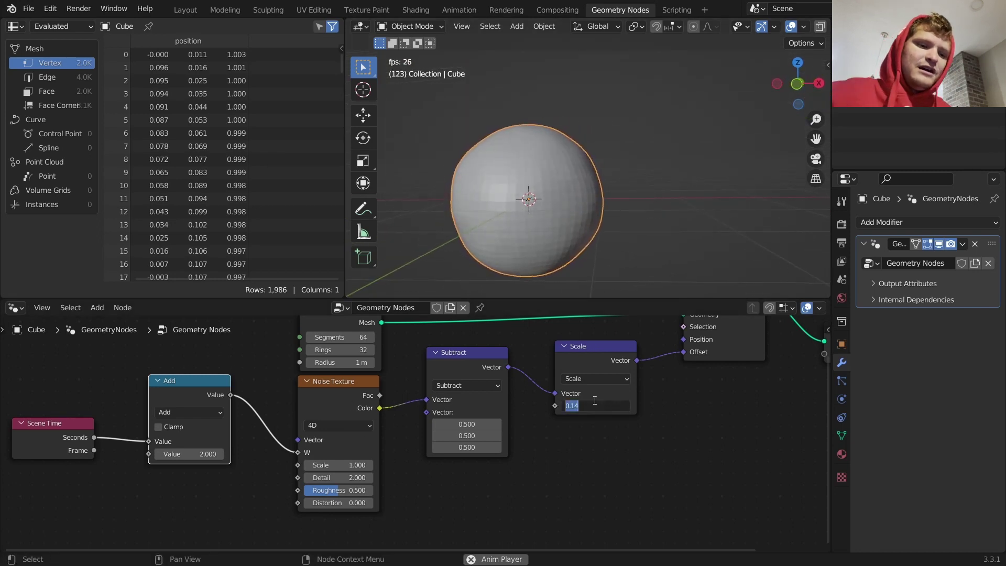
{"action": "type", "text": "0.08"}
{"action": "key", "text": "Return"}
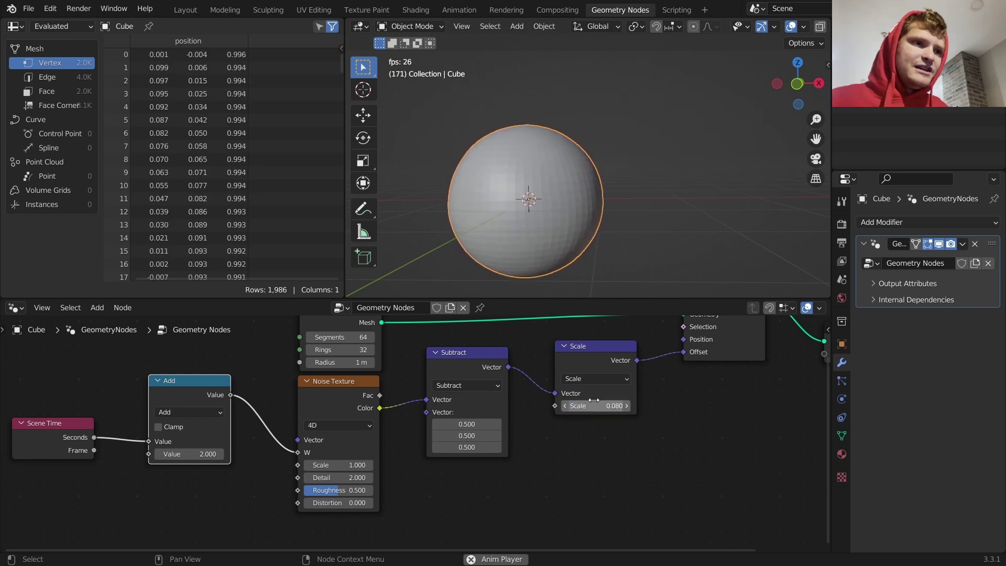
Change the time Math node's operation to Divide and stop the playback
{"action": "left_click", "coordinate": [188, 412]}
{"action": "left_click", "coordinate": [200, 407]}
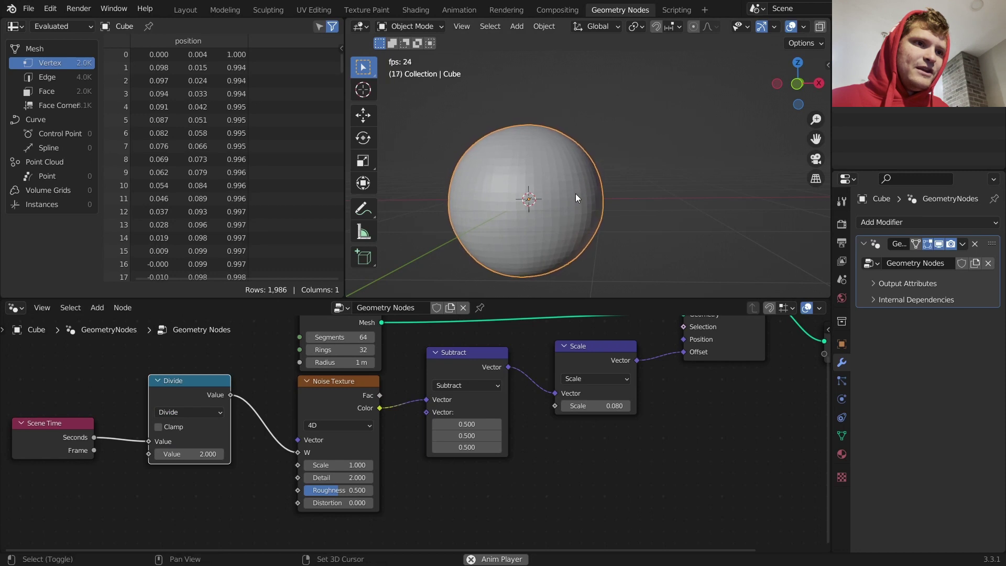
{"action": "middle_click_drag", "start_coordinate": [575, 194], "coordinate": [601, 181], "text": "shift"}
{"action": "key", "text": "space"}
Insert a Set Shade Smooth node between Set Position and Group Output
{"action": "middle_click_drag", "start_coordinate": [665, 362], "coordinate": [332, 445]}
{"action": "key", "text": "shift+a"}
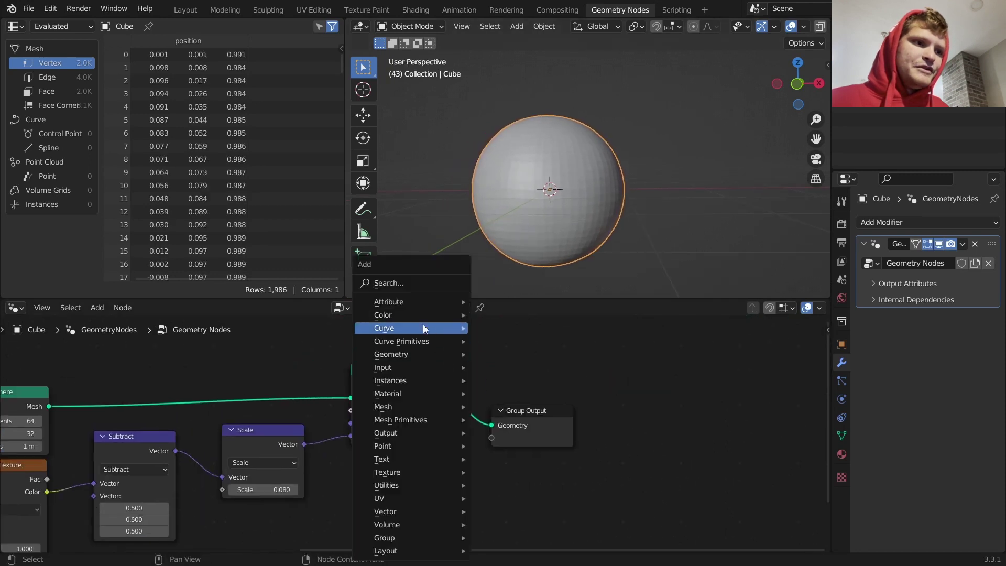
{"action": "left_click", "coordinate": [399, 283]}
{"action": "type", "text": "shade"}
{"action": "key", "text": "Return"}
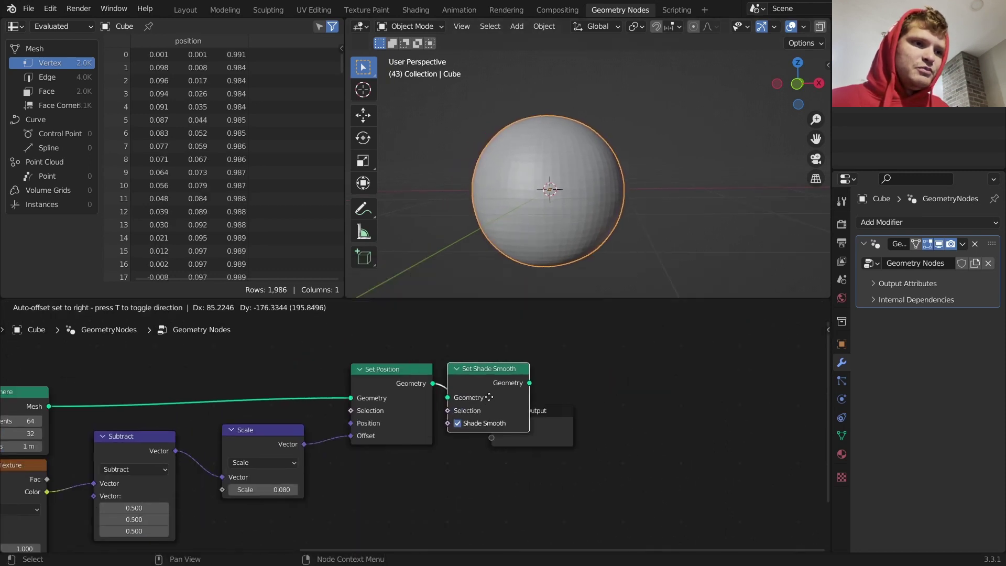
{"action": "left_click", "coordinate": [521, 398]}
Play the smooth-shaded sphere's animation briefly and switch the viewport to the front orthographic view
{"action": "key", "text": "space"}
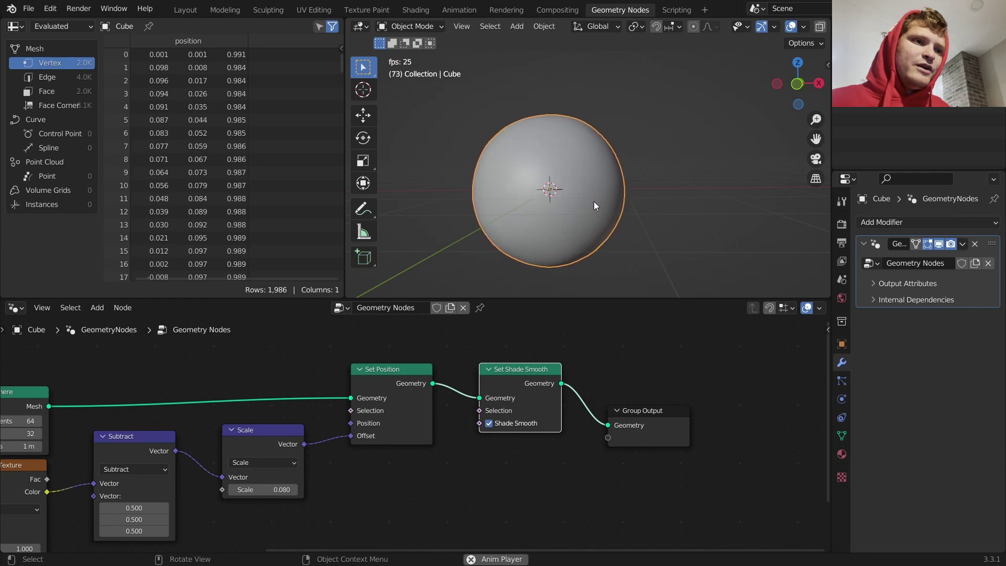
{"action": "key", "text": "space"}
{"action": "left_click", "coordinate": [795, 88]}
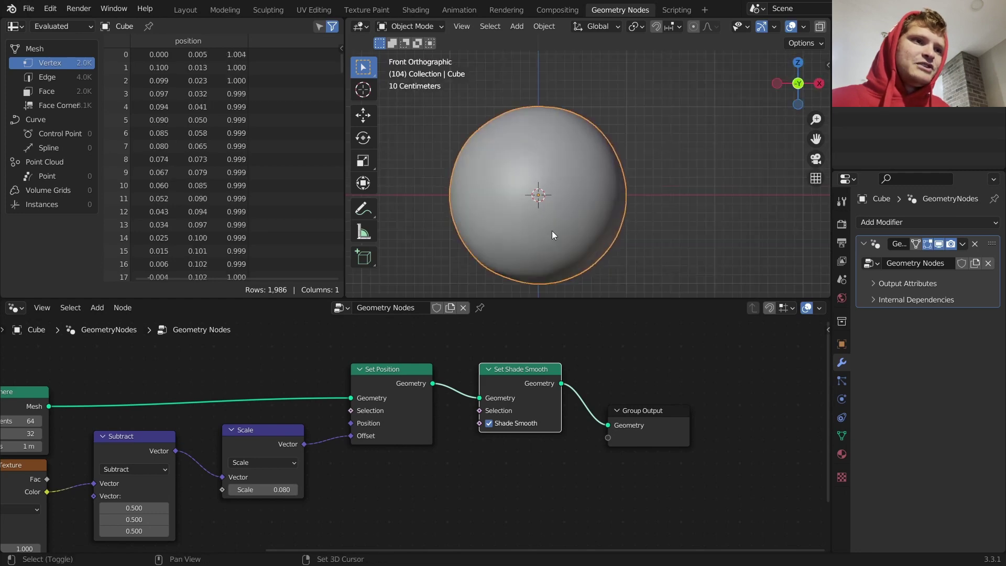
Save the project to the Desktop as availableonpatreon.blend
{"action": "key", "text": "ctrl+s"}
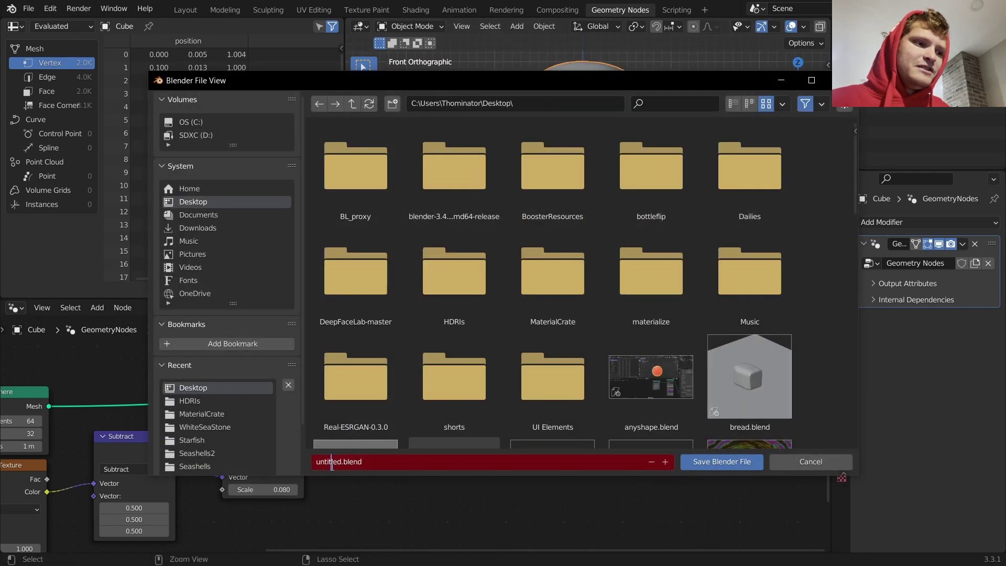
{"action": "double_click", "coordinate": [332, 465]}
{"action": "type", "text": "availab"}
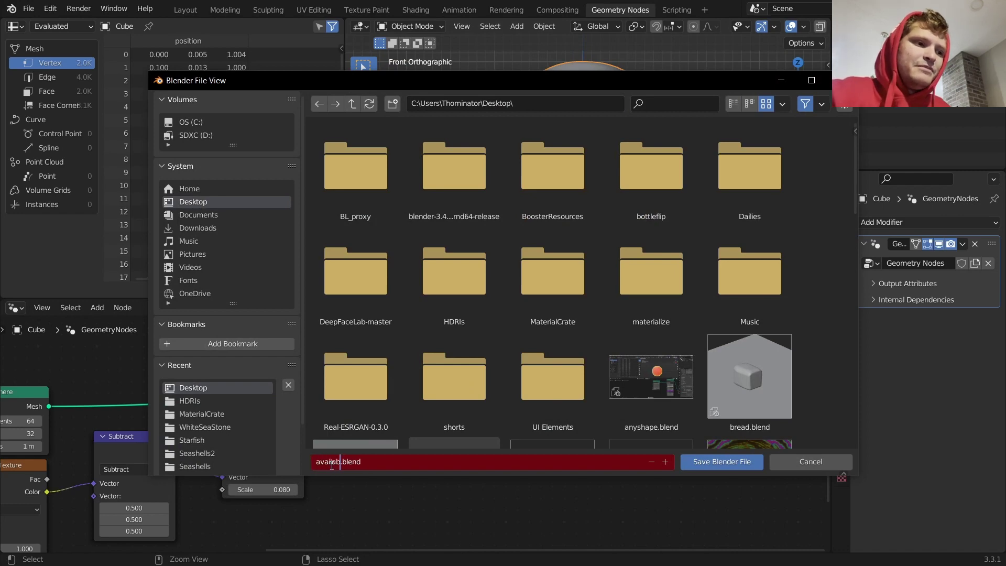
{"action": "type", "text": "leonpatreo"}
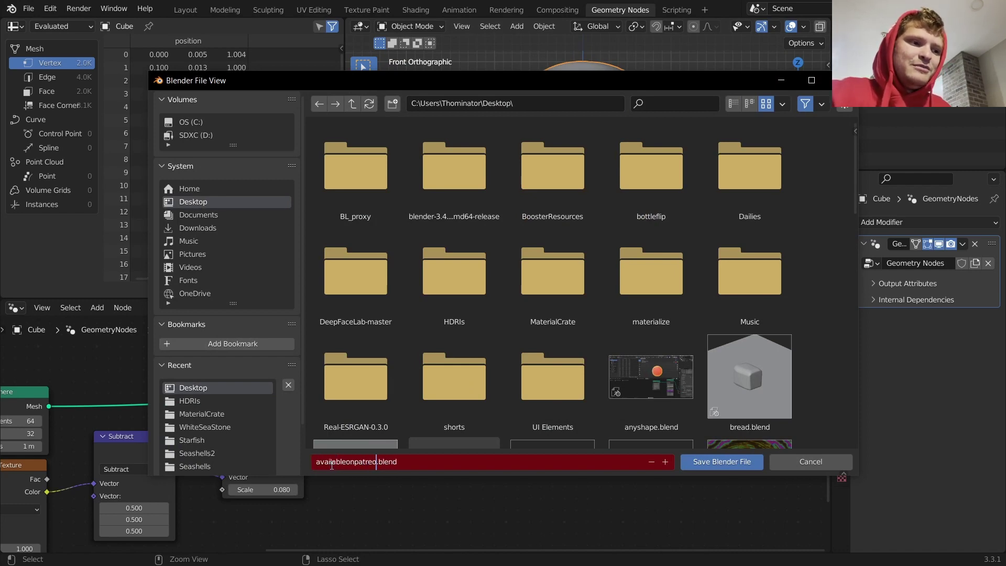
{"action": "type", "text": "n"}
{"action": "key", "text": "Return"}
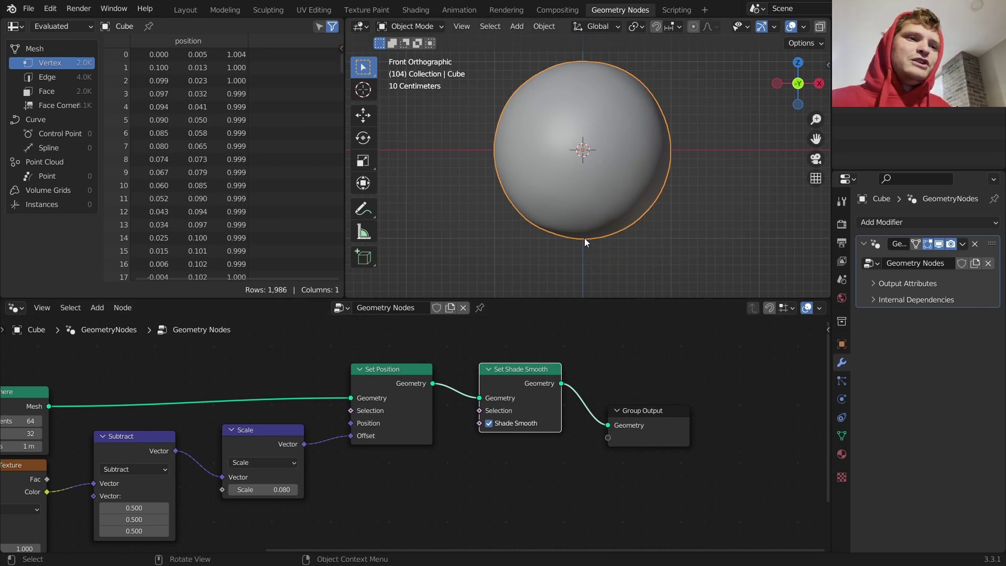
Sketch annotation strokes for the vein paths running up from the sphere's base and erase them
{"action": "mouse_move", "coordinate": [584, 238]}
{"action": "left_mouse_down"}
{"action": "mouse_move", "coordinate": [630, 204]}
{"action": "mouse_move", "coordinate": [639, 156]}
{"action": "mouse_move", "coordinate": [531, 158]}
{"action": "left_mouse_up"}
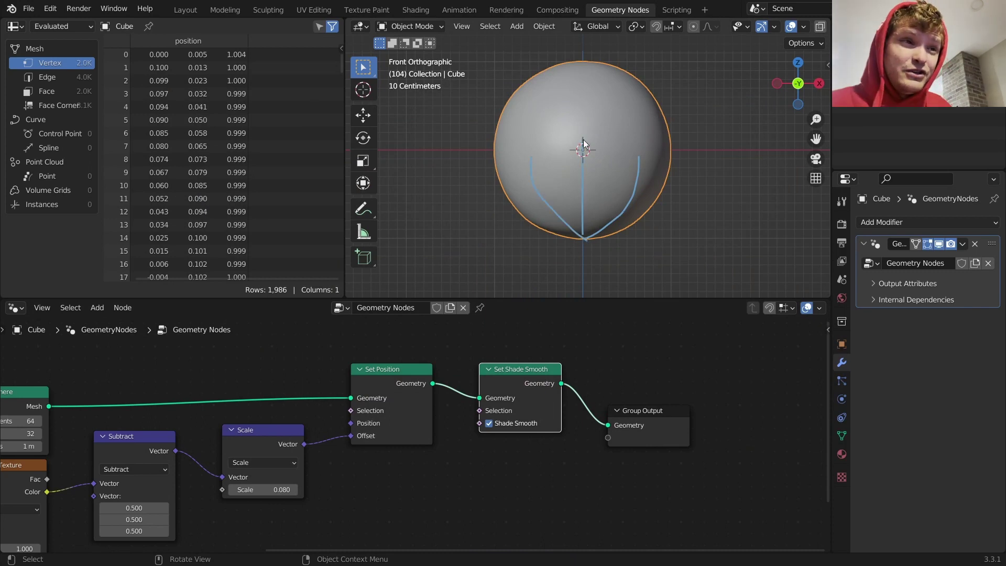
{"action": "left_click_drag", "start_coordinate": [582, 186], "coordinate": [577, 231]}
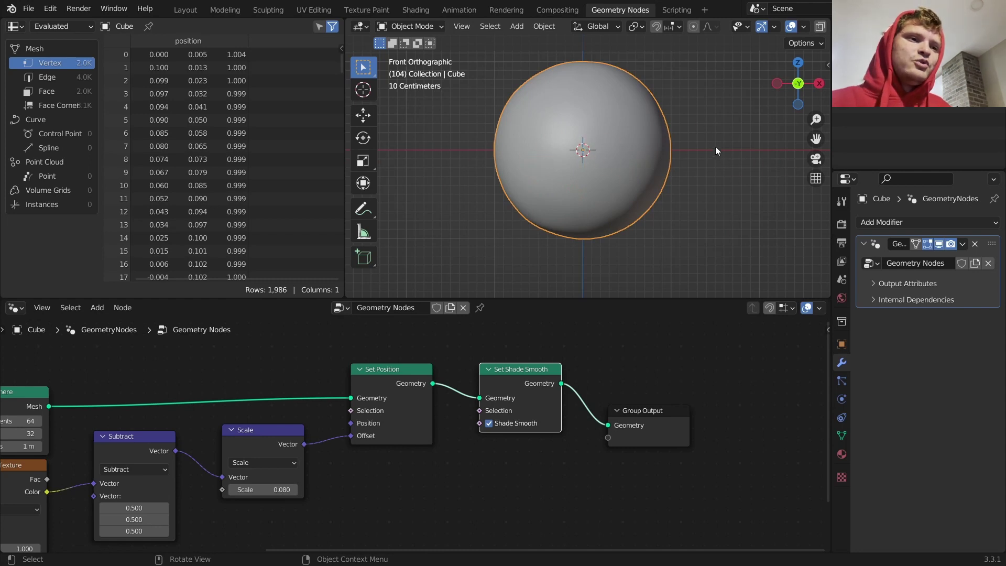
{"action": "left_click_drag", "start_coordinate": [584, 238], "coordinate": [583, 236]}
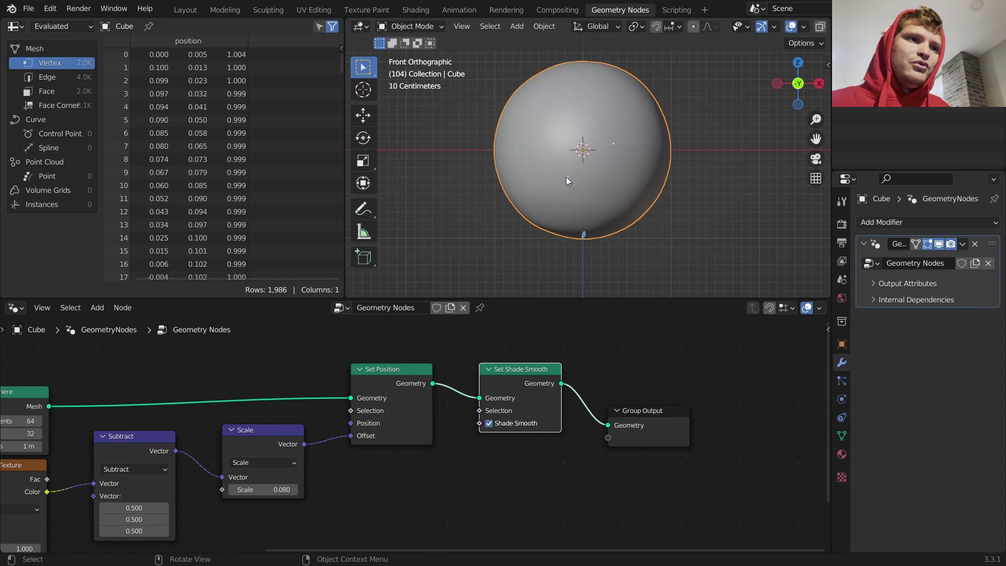
{"action": "mouse_move", "coordinate": [647, 171]}
{"action": "right_mouse_down"}
{"action": "mouse_move", "coordinate": [793, 165]}
{"action": "mouse_move", "coordinate": [636, 140]}
{"action": "mouse_move", "coordinate": [598, 241]}
{"action": "mouse_move", "coordinate": [577, 250]}
{"action": "right_mouse_up"}
Move Group Output away from Set Shade Smooth and add a Shortest Edge Paths node above the main chain
{"action": "left_click_drag", "start_coordinate": [641, 412], "coordinate": [744, 413]}
{"action": "middle_click_drag", "start_coordinate": [616, 399], "coordinate": [524, 390]}
{"action": "scroll", "coordinate": [503, 388], "scroll_direction": "down", "scroll_amount": 4}
{"action": "scroll", "coordinate": [458, 387], "scroll_direction": "down", "scroll_amount": 1}
{"action": "key", "text": "shift+a"}
{"action": "left_click", "coordinate": [409, 285]}
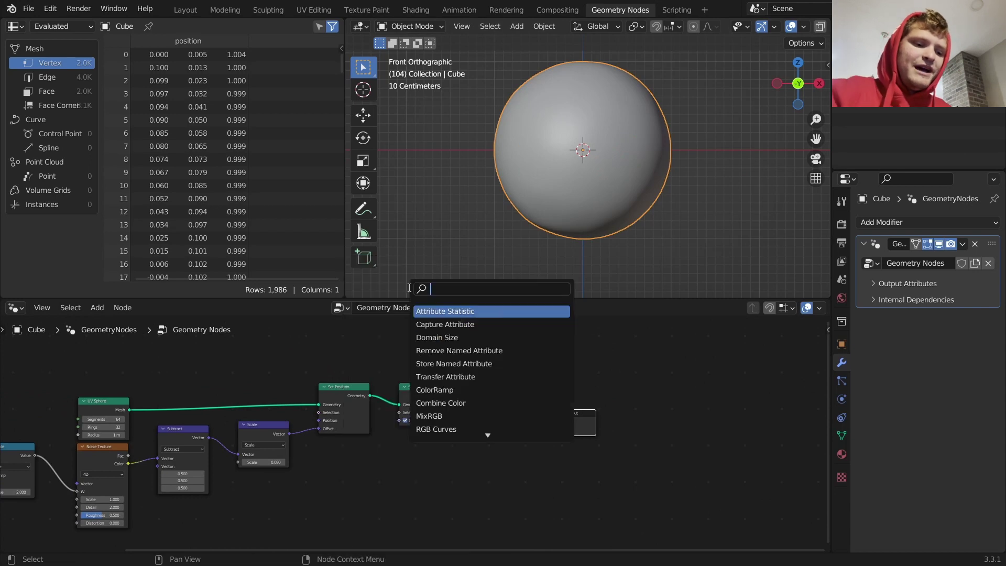
{"action": "type", "text": "short"}
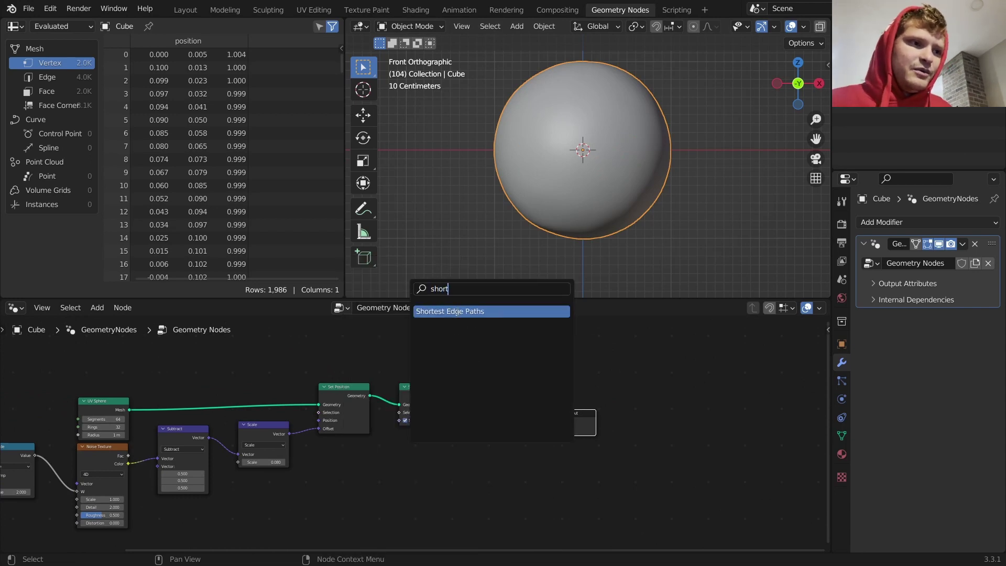
{"action": "left_click", "coordinate": [456, 311]}
{"action": "left_click", "coordinate": [412, 354]}
Add an Edge Paths to Curves node and connect Shortest Edge Paths' Next Vertex Index output to its matching input
{"action": "scroll", "coordinate": [440, 346], "scroll_direction": "up", "scroll_amount": 5}
{"action": "middle_click_drag", "start_coordinate": [448, 326], "coordinate": [425, 396]}
{"action": "key", "text": "shift+a"}
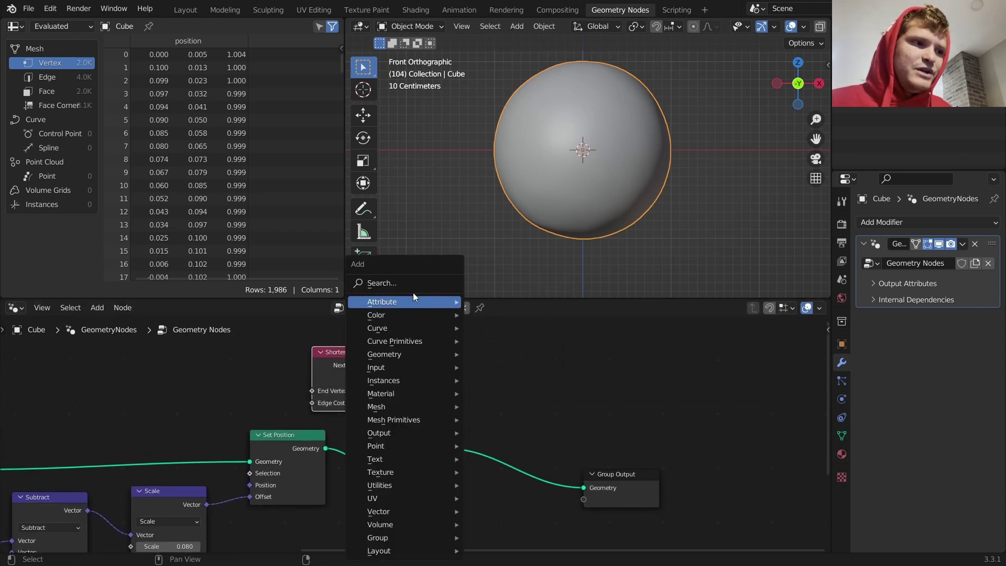
{"action": "left_click", "coordinate": [411, 284]}
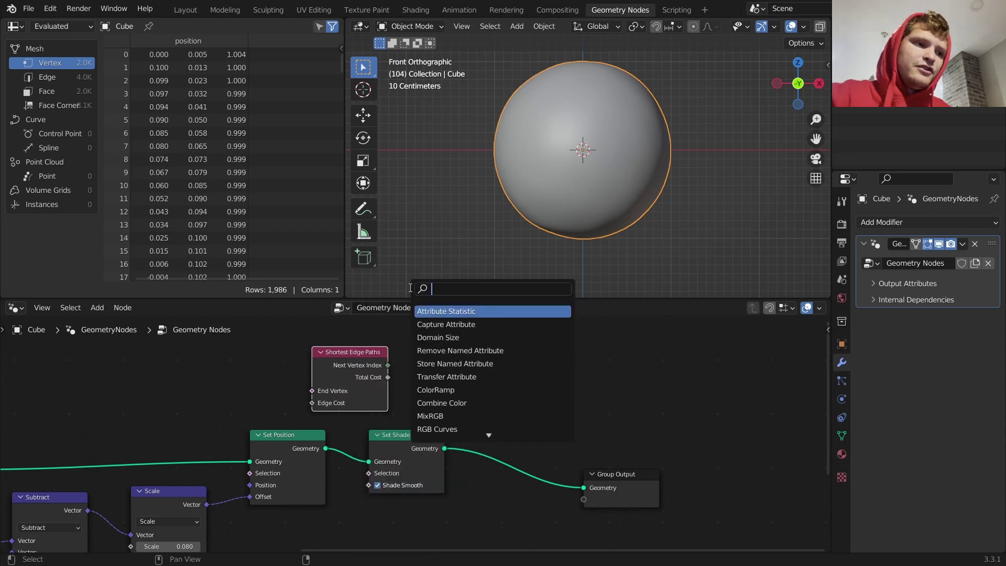
{"action": "type", "text": "edge path"}
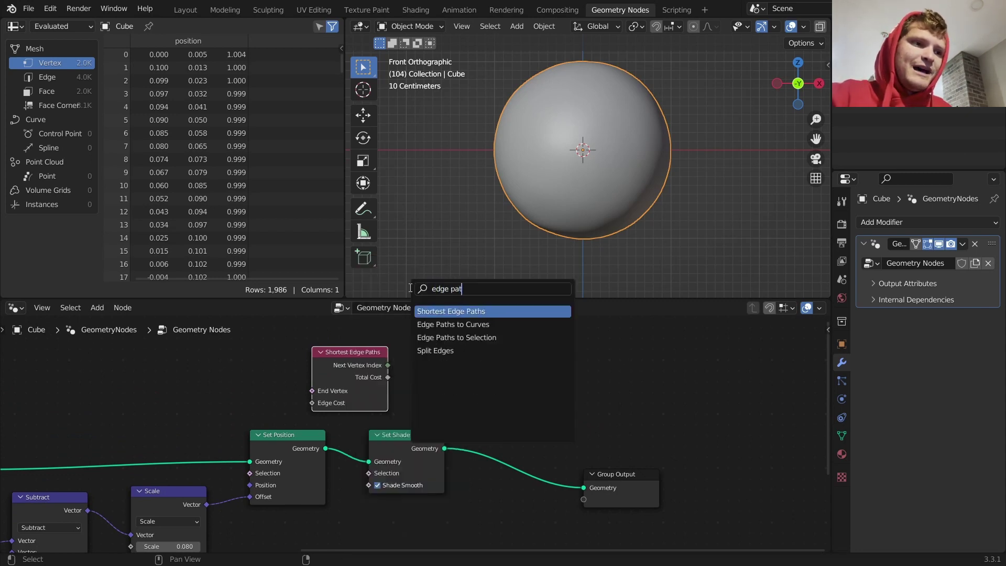
{"action": "left_click", "coordinate": [468, 325]}
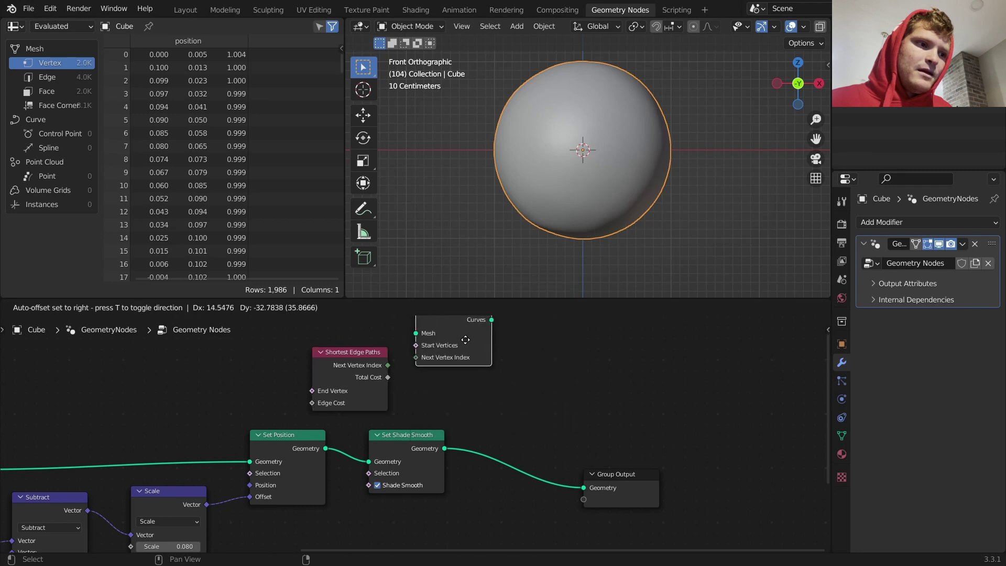
{"action": "left_click", "coordinate": [468, 369]}
{"action": "right_click_drag", "start_coordinate": [366, 367], "coordinate": [477, 394], "text": "alt"}
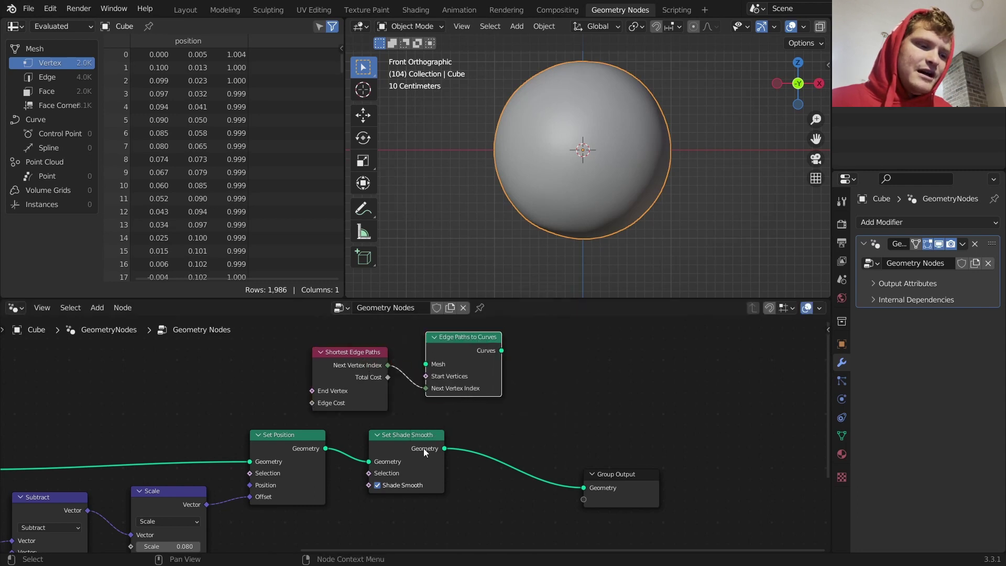
Make room after Set Position by moving Set Shade Smooth, Group Output and the two edge path nodes farther along
{"action": "left_click_drag", "start_coordinate": [399, 446], "coordinate": [509, 467]}
{"action": "scroll", "coordinate": [551, 472], "scroll_direction": "down", "scroll_amount": 5}
{"action": "left_click_drag", "start_coordinate": [603, 494], "coordinate": [462, 459]}
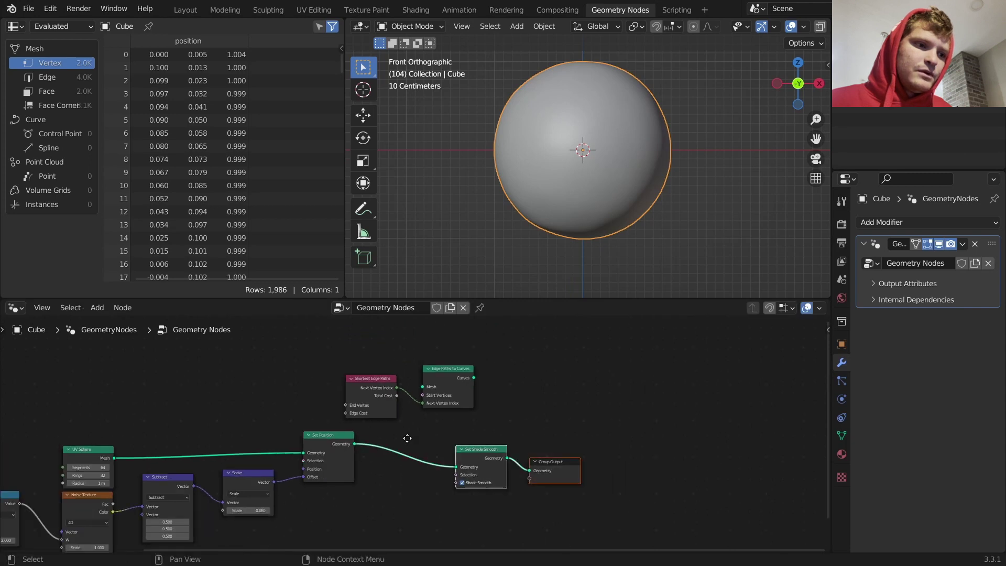
{"action": "key", "text": "g"}
{"action": "left_click", "coordinate": [690, 445]}
{"action": "left_click_drag", "start_coordinate": [540, 404], "coordinate": [343, 366]}
{"action": "key", "text": "g"}
{"action": "left_click", "coordinate": [466, 366]}
{"action": "scroll", "coordinate": [296, 401], "scroll_direction": "down", "scroll_amount": 6}
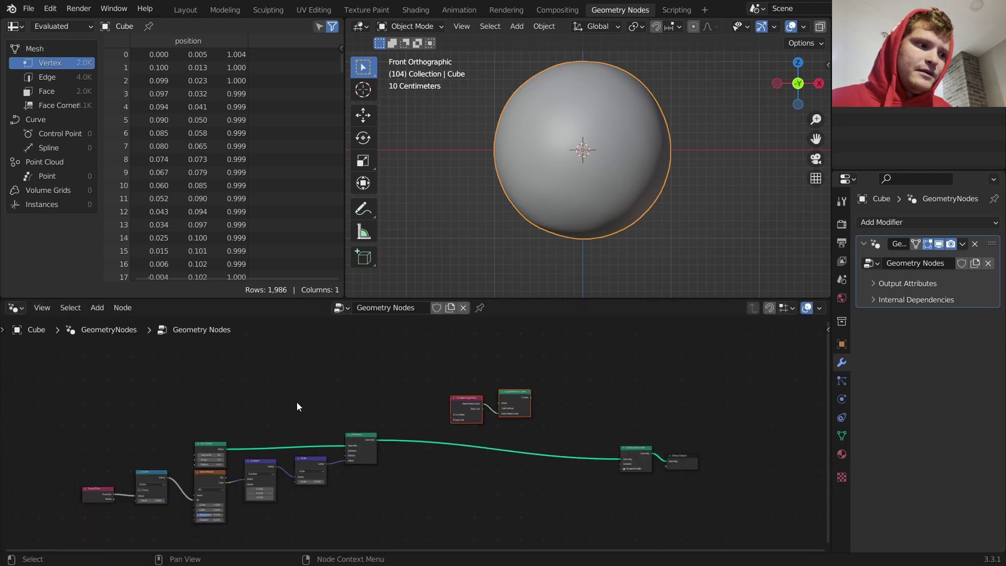
Connect Set Position's Geometry output to Edge Paths to Curves' Mesh input and move the edge path nodes closer
{"action": "scroll", "coordinate": [401, 422], "scroll_direction": "up", "scroll_amount": 4}
{"action": "right_click_drag", "start_coordinate": [300, 436], "coordinate": [636, 346], "text": "alt"}
{"action": "left_click_drag", "start_coordinate": [667, 339], "coordinate": [515, 336]}
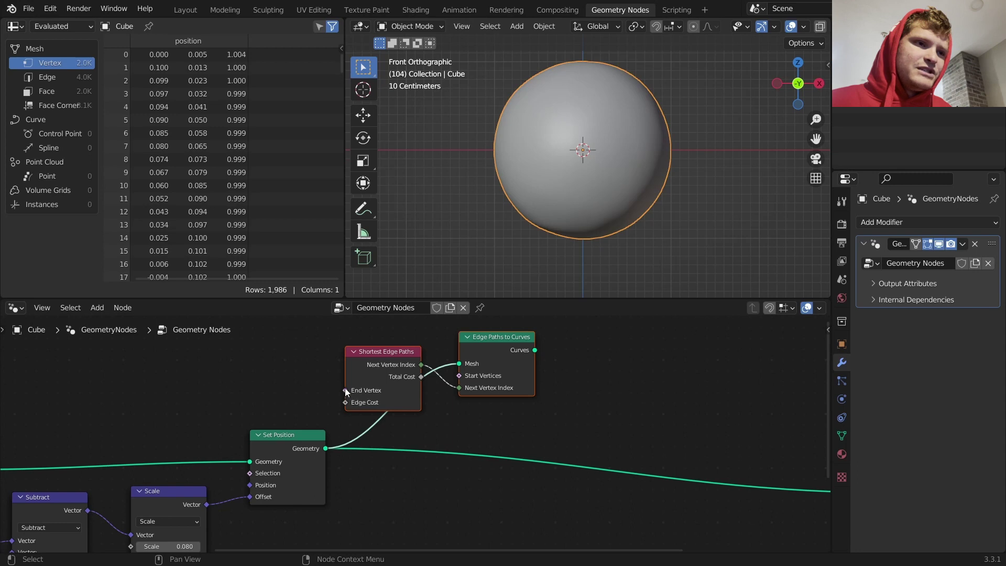
Add an integer Compare node set to Equal whose Result feeds Shortest Edge Paths' End Vertex input
{"action": "left_click_drag", "start_coordinate": [345, 389], "coordinate": [226, 357]}
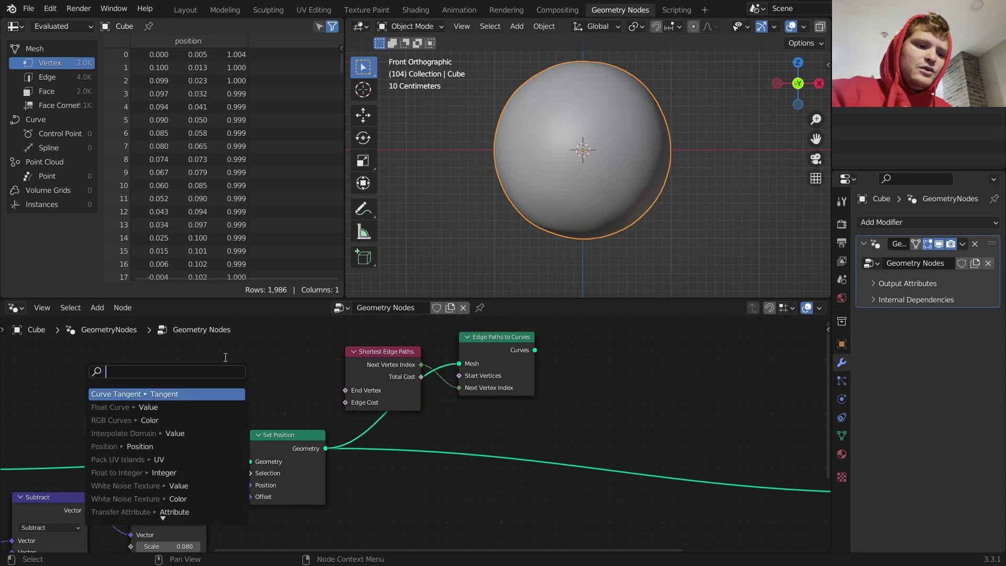
{"action": "type", "text": "equa"}
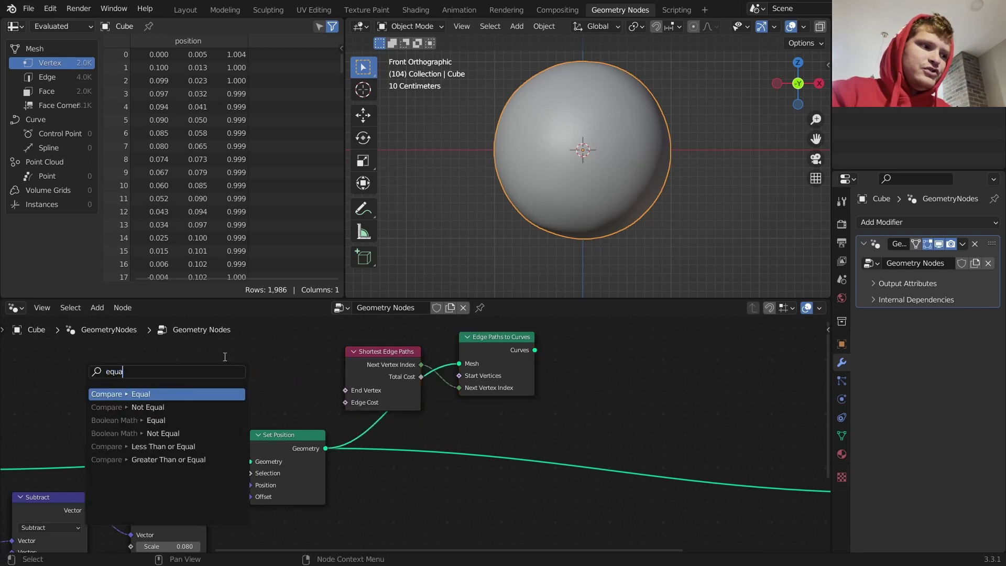
{"action": "key", "text": "Return"}
{"action": "left_click", "coordinate": [273, 403]}
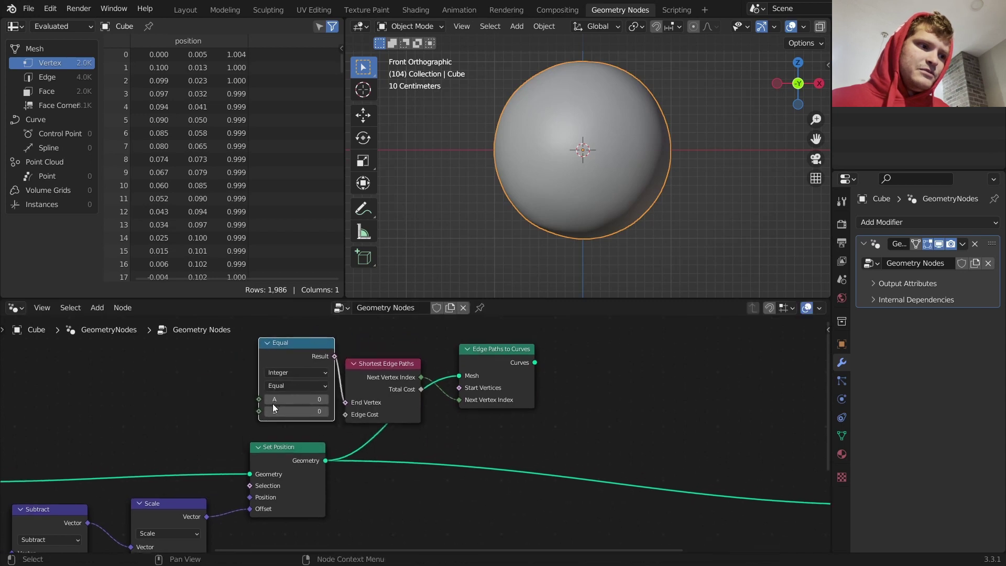
Add an Index node connected to the Equal node's A input
{"action": "left_click_drag", "start_coordinate": [259, 399], "coordinate": [171, 398]}
{"action": "type", "text": "index"}
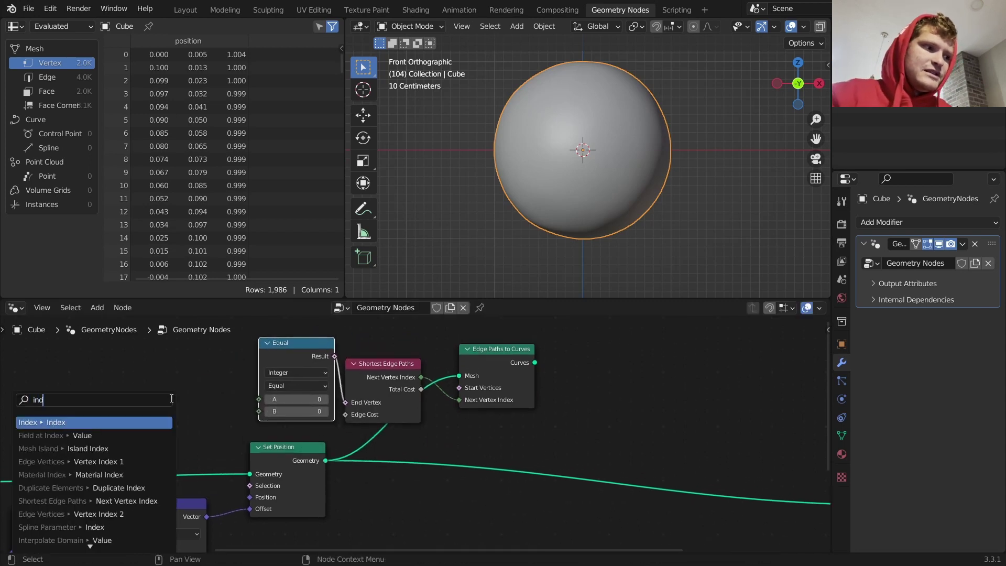
{"action": "key", "text": "Return"}
{"action": "left_click", "coordinate": [173, 398]}
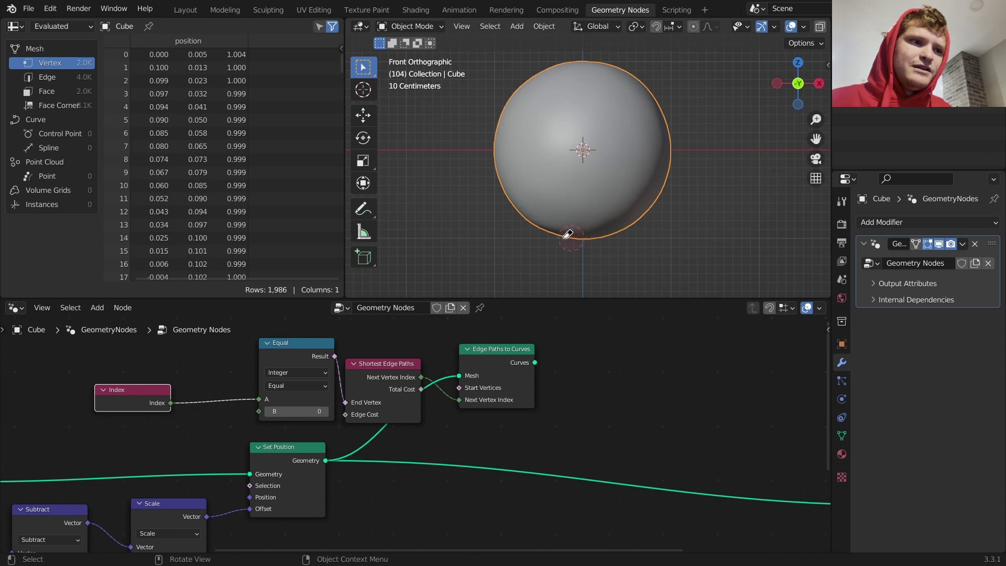
Feed Edge Paths to Curves' Start Vertices from a boolean Random Value node with Probability 0.100 and send its Curves to Group Output
{"action": "left_click_drag", "start_coordinate": [505, 350], "coordinate": [675, 363]}
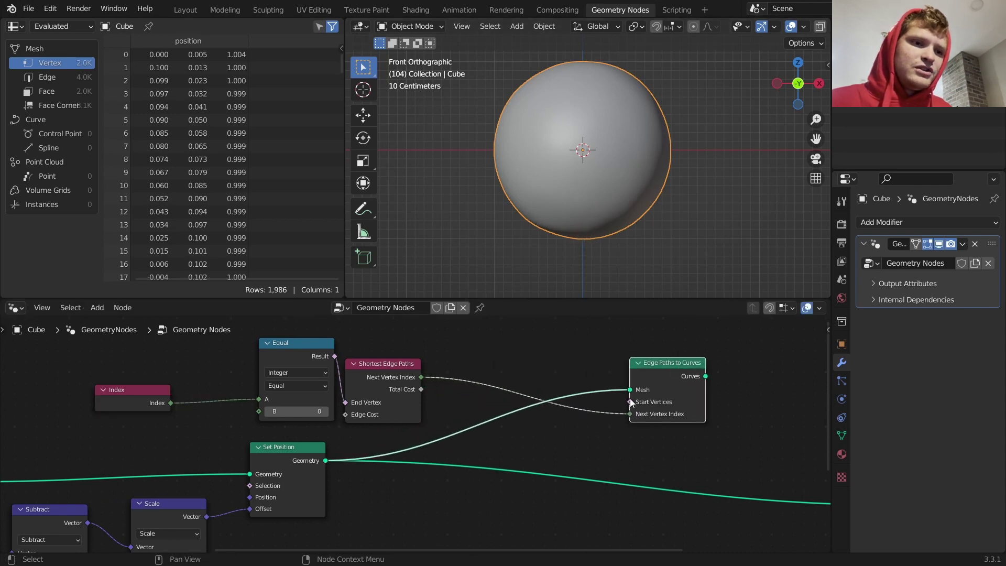
{"action": "left_click_drag", "start_coordinate": [631, 405], "coordinate": [538, 362]}
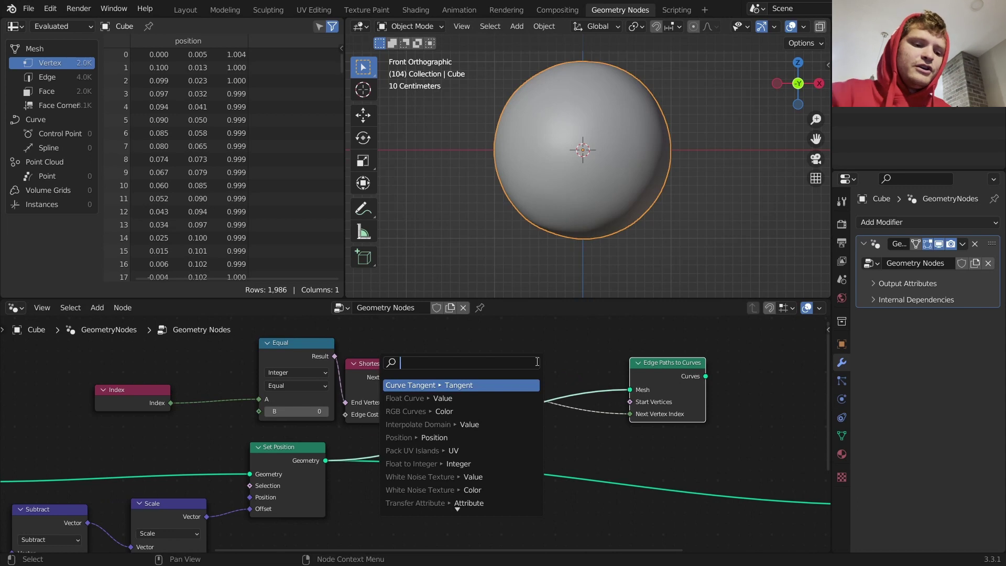
{"action": "type", "text": "random"}
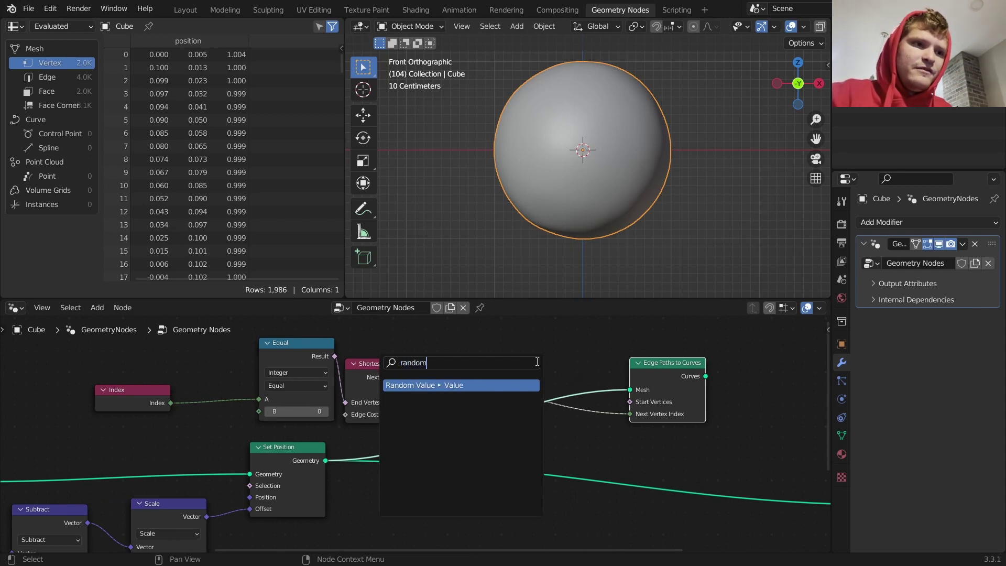
{"action": "key", "text": "Return"}
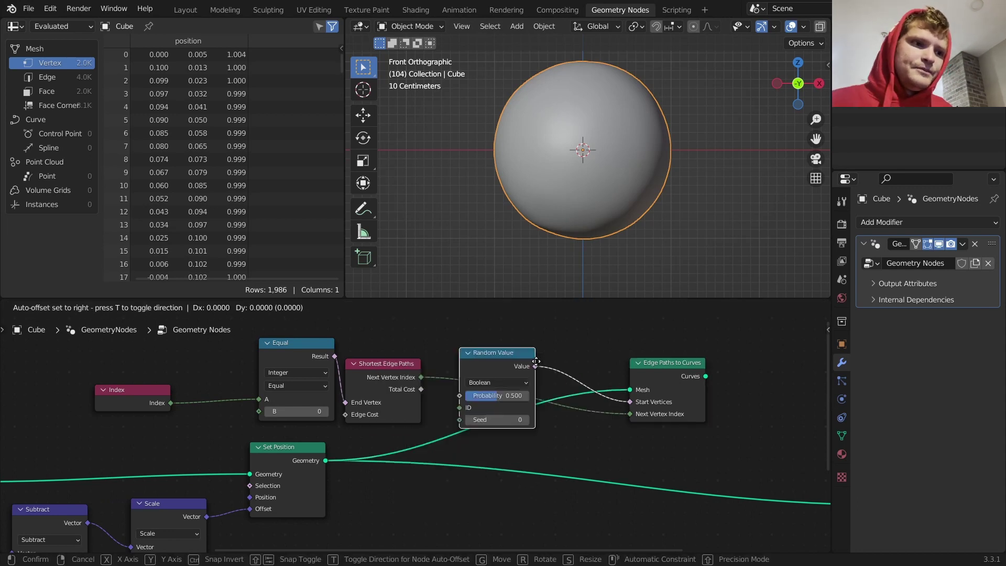
{"action": "left_click", "coordinate": [534, 352]}
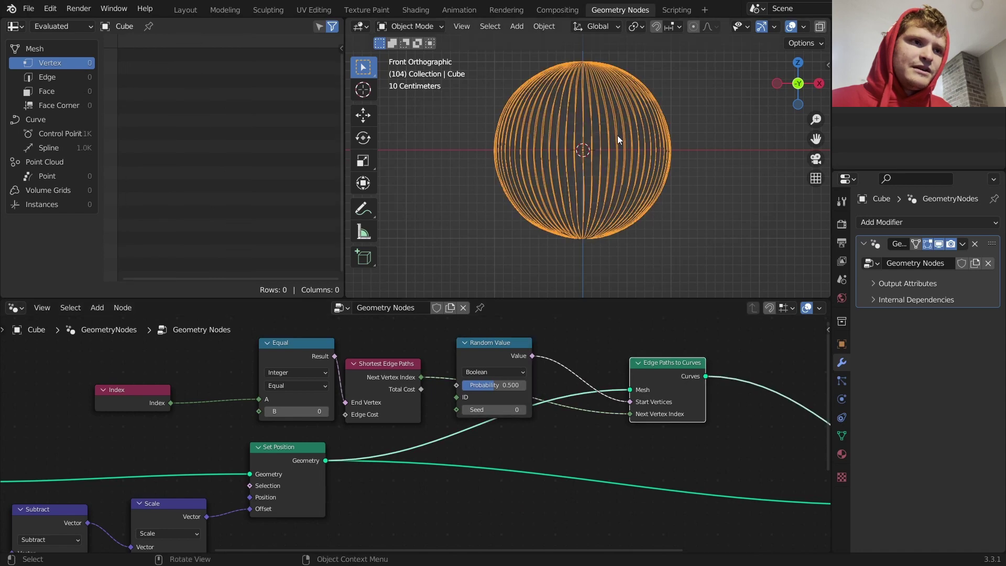
{"action": "middle_click_drag", "start_coordinate": [617, 135], "coordinate": [636, 170]}
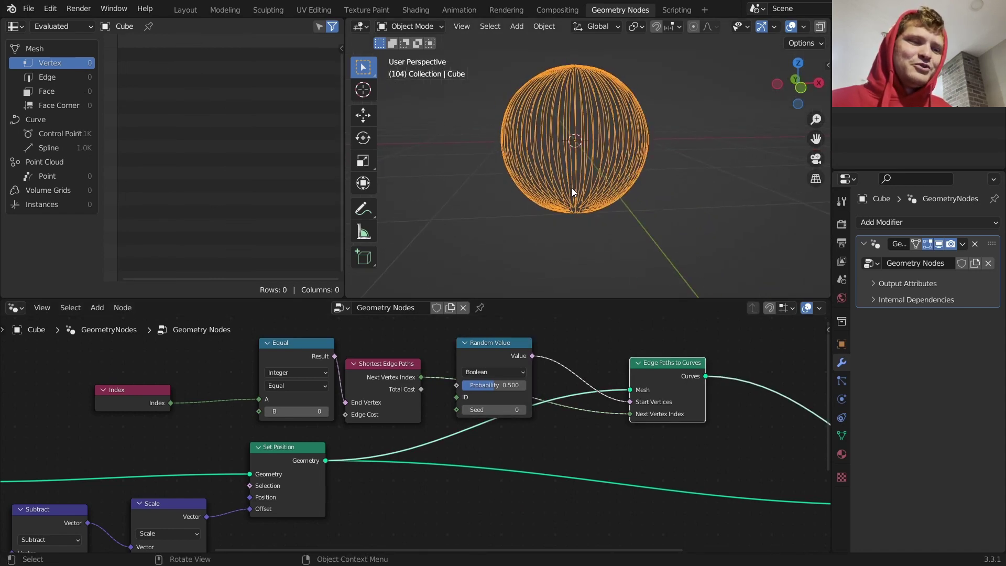
{"action": "left_click_drag", "start_coordinate": [495, 385], "coordinate": [472, 386]}
Add a float Random Value node feeding Shortest Edge Paths' Edge Cost and space it out from the Index node
{"action": "middle_click_drag", "start_coordinate": [340, 377], "coordinate": [433, 363]}
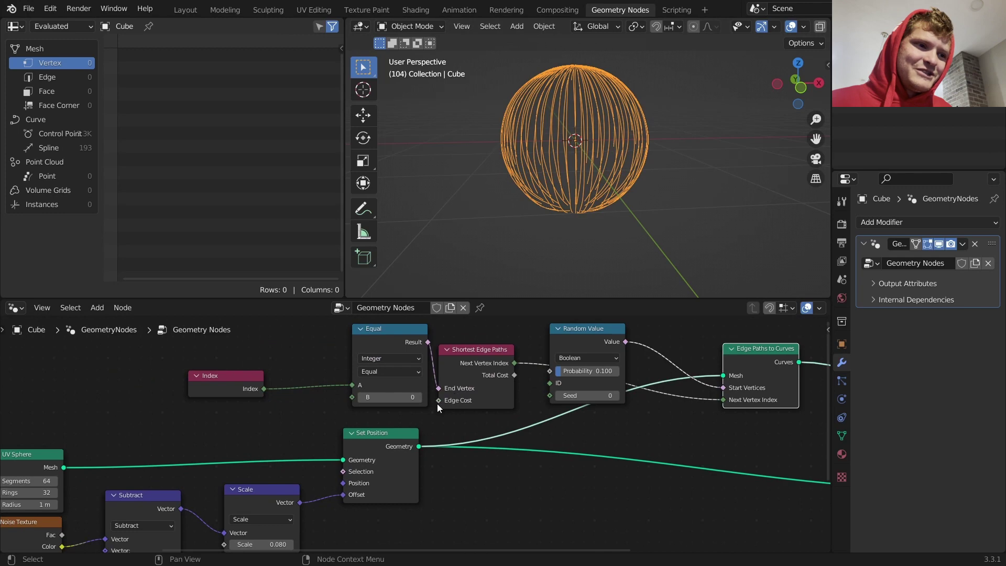
{"action": "left_click_drag", "start_coordinate": [440, 402], "coordinate": [263, 407]}
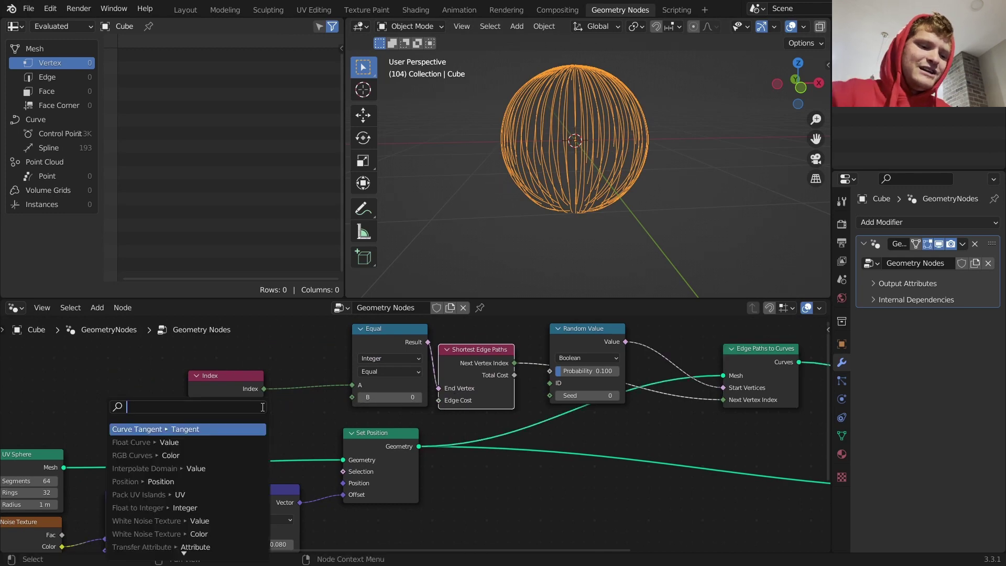
{"action": "type", "text": "random"}
{"action": "key", "text": "Return"}
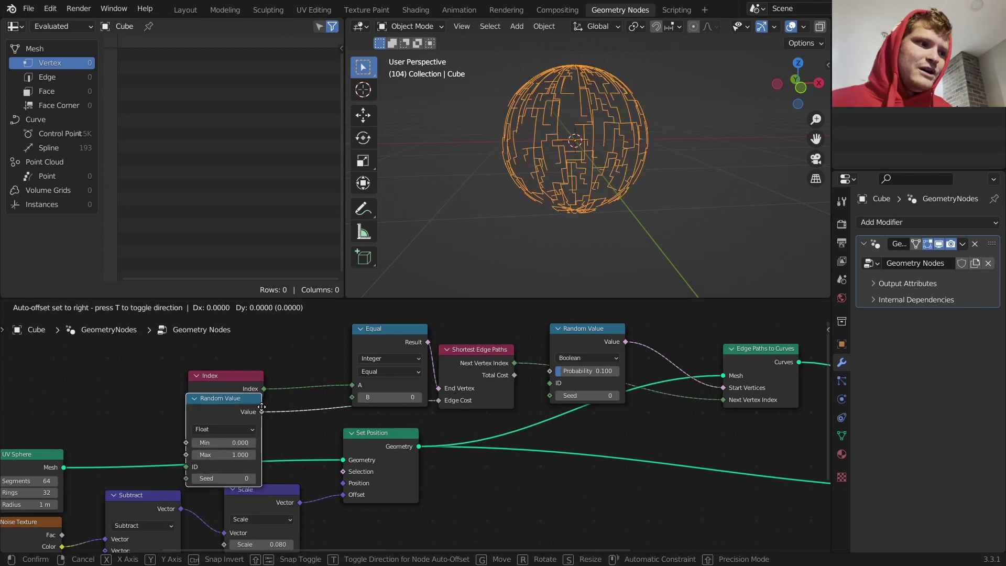
{"action": "left_click", "coordinate": [208, 412]}
{"action": "left_click_drag", "start_coordinate": [240, 387], "coordinate": [155, 354]}
{"action": "left_click_drag", "start_coordinate": [165, 401], "coordinate": [129, 378]}
Insert a Fillet Curve node set to Poly between Edge Paths to Curves and Group Output
{"action": "middle_click_drag", "start_coordinate": [572, 395], "coordinate": [418, 391]}
{"action": "middle_click_drag", "start_coordinate": [619, 393], "coordinate": [453, 395]}
{"action": "key", "text": "shift+a"}
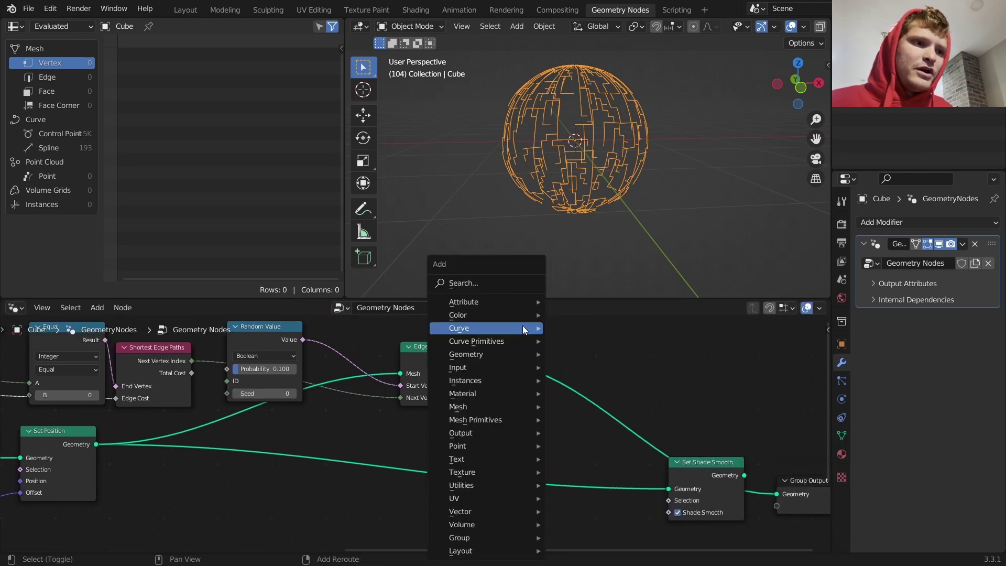
{"action": "left_click", "coordinate": [480, 282]}
{"action": "type", "text": "fi"}
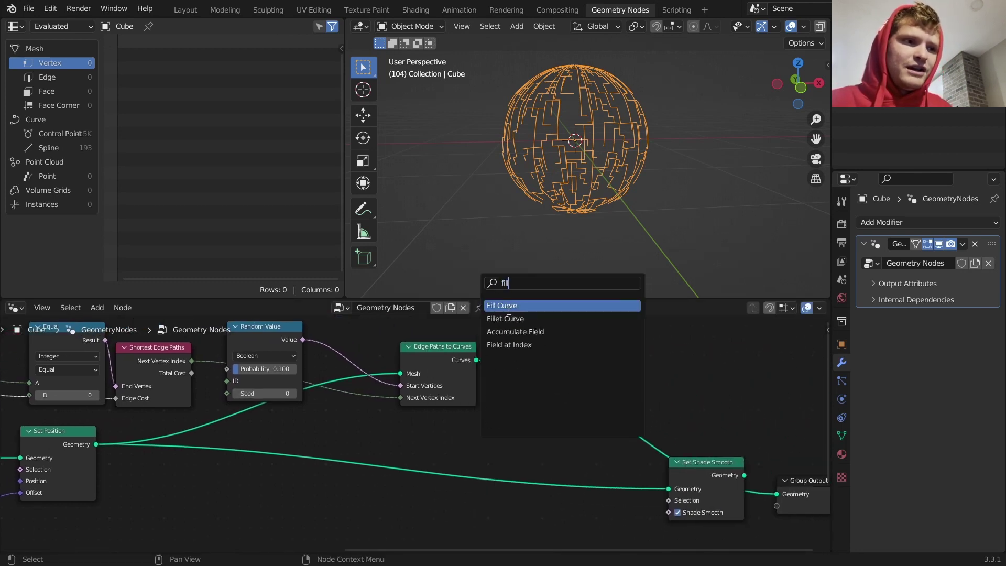
{"action": "type", "text": "l"}
{"action": "left_click", "coordinate": [506, 319]}
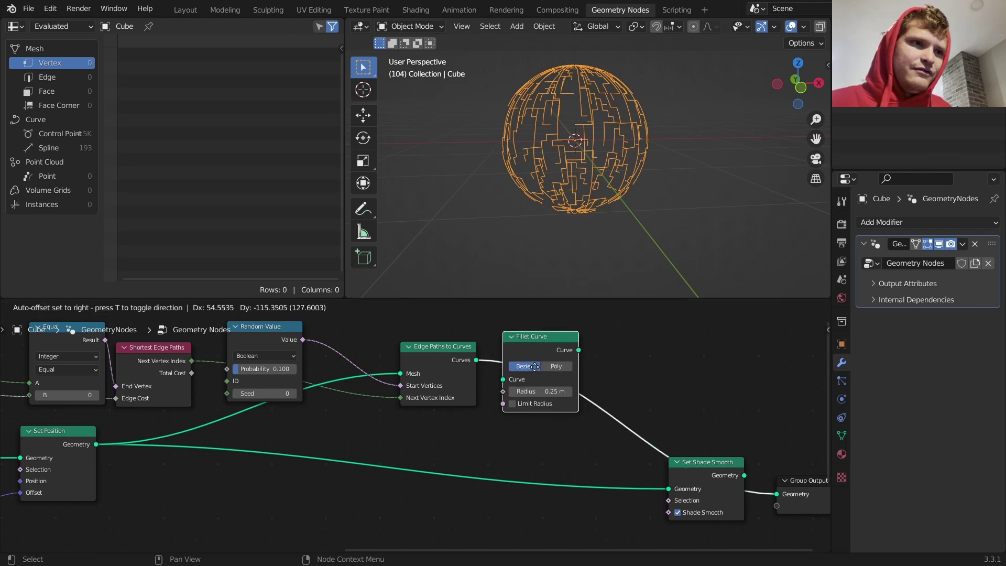
{"action": "left_click", "coordinate": [551, 367]}
{"action": "left_click", "coordinate": [573, 366]}
Enable Limit Radius on Fillet Curve and set its Count to 4 and Radius to 0.6 m
{"action": "scroll", "coordinate": [593, 360], "scroll_direction": "up", "scroll_amount": 1}
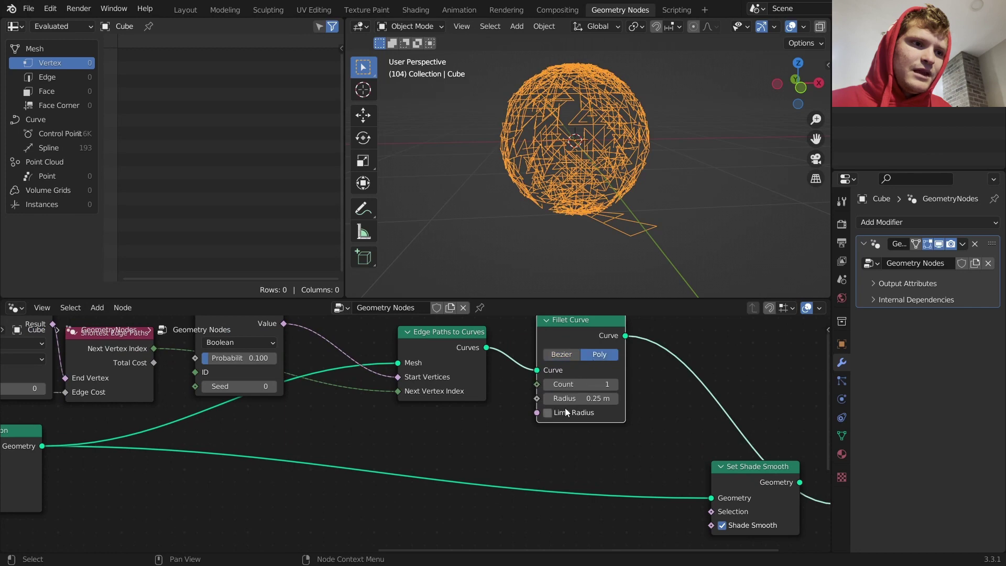
{"action": "left_click", "coordinate": [548, 413]}
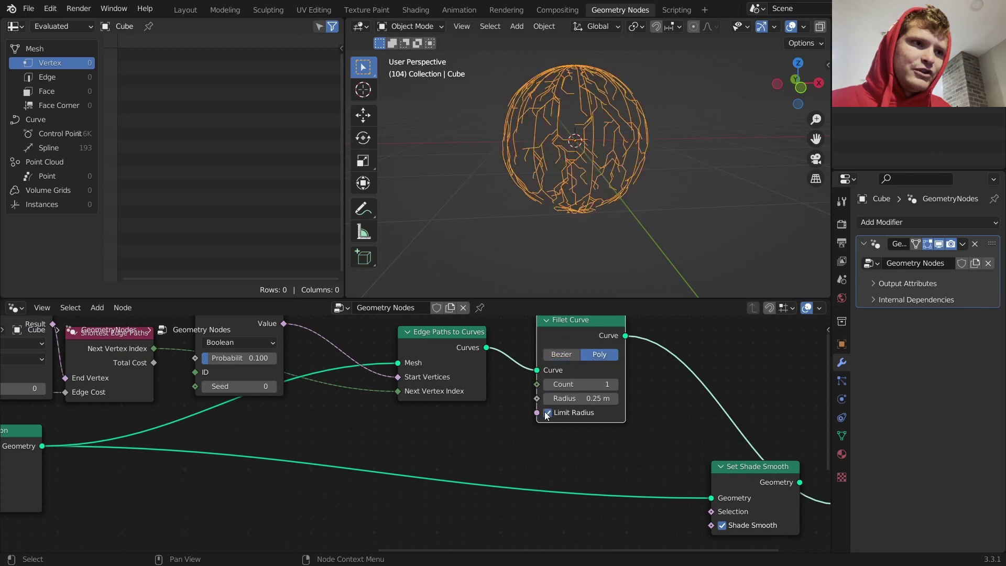
{"action": "left_click", "coordinate": [614, 385]}
{"action": "left_click", "coordinate": [614, 384]}
{"action": "left_click", "coordinate": [615, 384]}
{"action": "scroll", "coordinate": [573, 119], "scroll_direction": "up", "scroll_amount": 2}
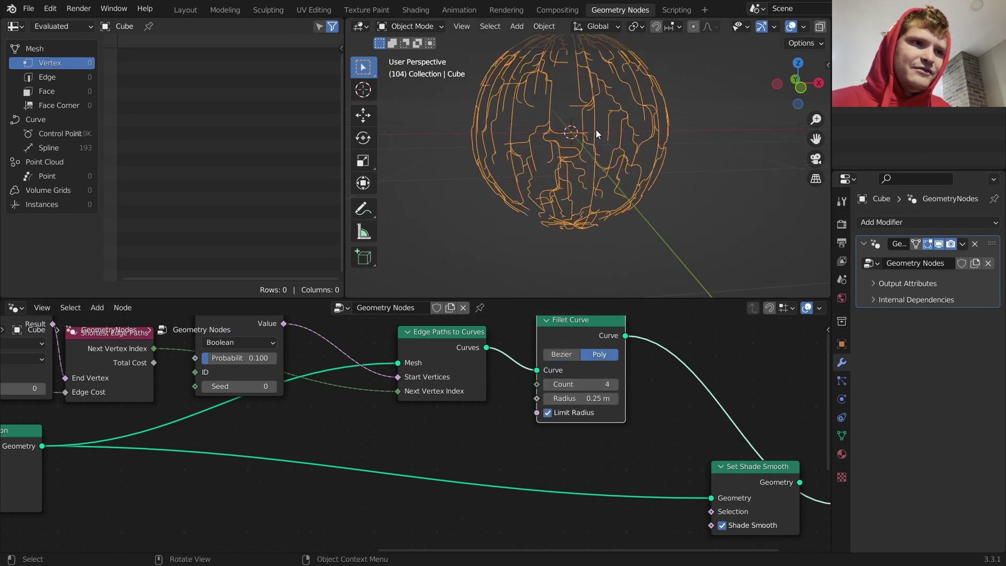
{"action": "mouse_move", "coordinate": [596, 130]}
{"action": "middle_mouse_down"}
{"action": "mouse_move", "coordinate": [586, 127]}
{"action": "mouse_move", "coordinate": [605, 129]}
{"action": "mouse_move", "coordinate": [595, 133]}
{"action": "middle_mouse_up"}
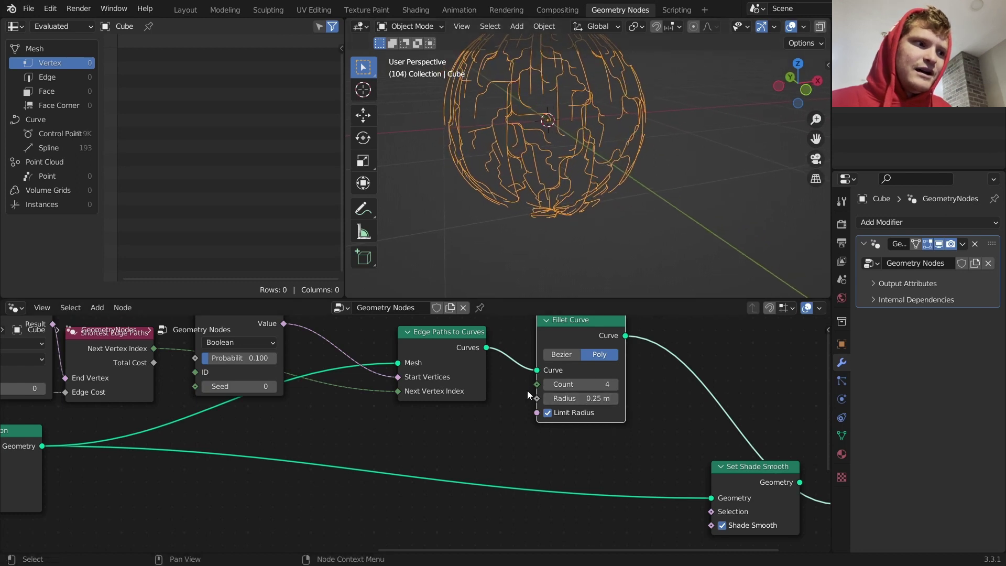
{"action": "mouse_move", "coordinate": [575, 398]}
{"action": "left_mouse_down"}
{"action": "mouse_move", "coordinate": [587, 394]}
{"action": "mouse_move", "coordinate": [577, 392]}
{"action": "left_mouse_up"}
{"action": "scroll", "coordinate": [545, 145], "scroll_direction": "down", "scroll_amount": 4}
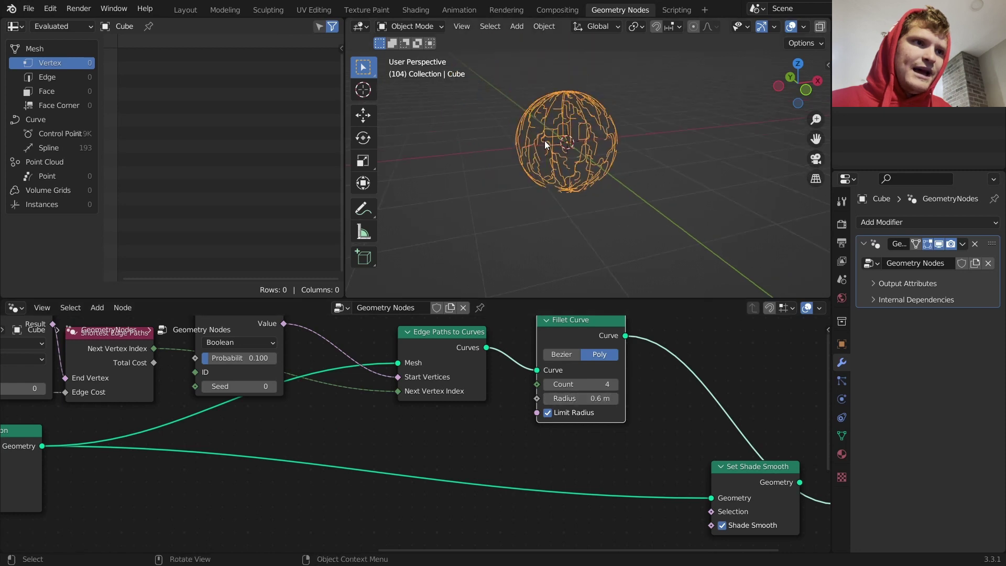
{"action": "mouse_move", "coordinate": [566, 112]}
{"action": "middle_mouse_down"}
{"action": "mouse_move", "coordinate": [572, 165]}
{"action": "mouse_move", "coordinate": [578, 121]}
{"action": "middle_mouse_up"}
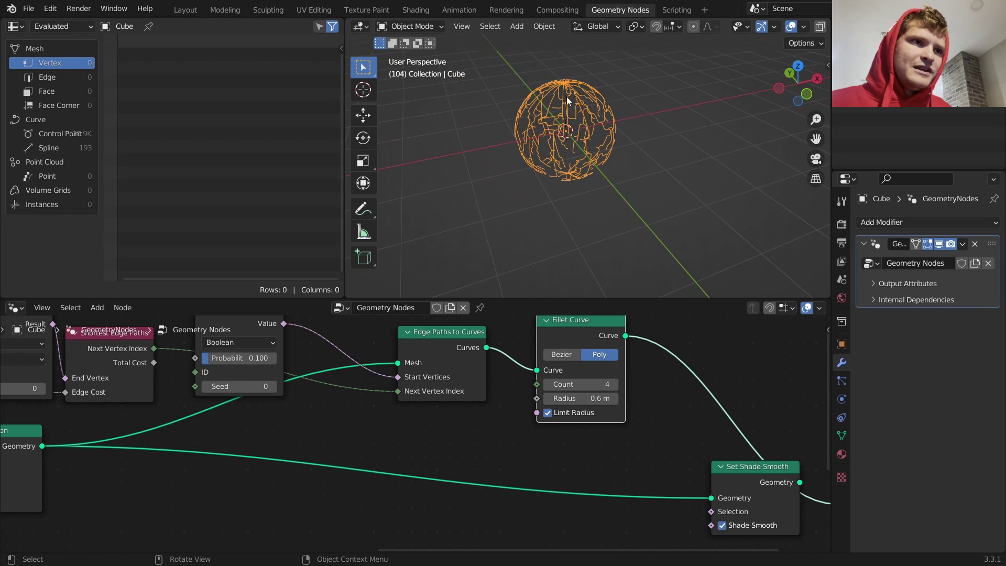
{"action": "scroll", "coordinate": [556, 87], "scroll_direction": "up", "scroll_amount": 6}
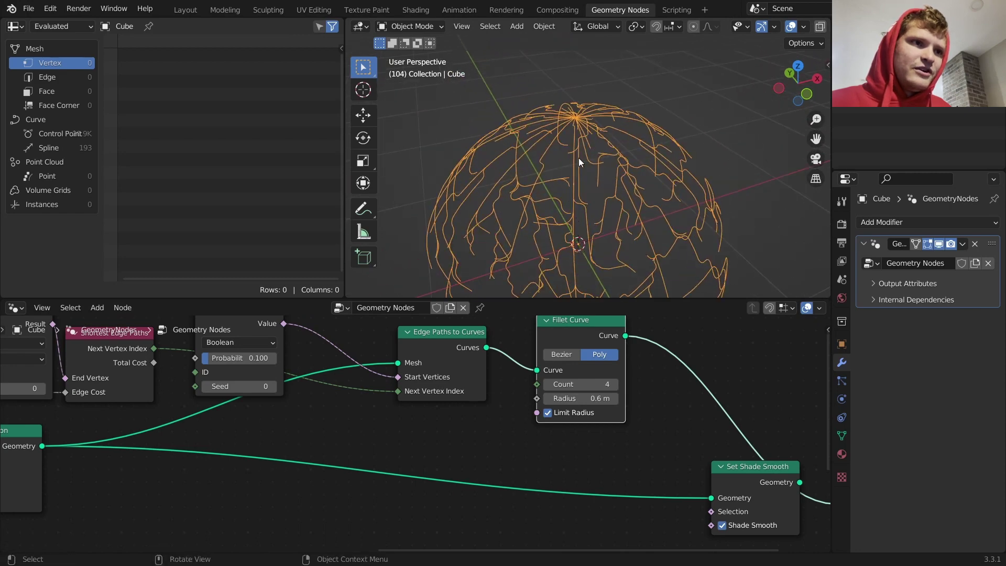
Move Fillet Curve farther from Edge Paths to Curves to make room for another node
{"action": "scroll", "coordinate": [657, 409], "scroll_direction": "down", "scroll_amount": 4}
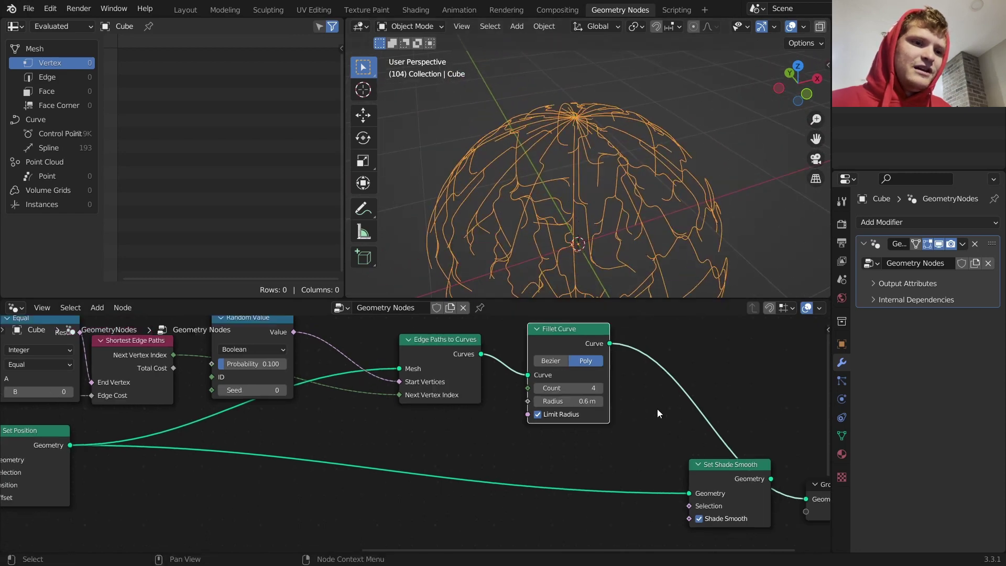
{"action": "scroll", "coordinate": [650, 472], "scroll_direction": "up", "scroll_amount": 1}
{"action": "left_click_drag", "start_coordinate": [649, 474], "coordinate": [610, 448]}
{"action": "scroll", "coordinate": [498, 362], "scroll_direction": "up", "scroll_amount": 2}
{"action": "left_click", "coordinate": [467, 316]}
{"action": "left_click_drag", "start_coordinate": [467, 316], "coordinate": [563, 333]}
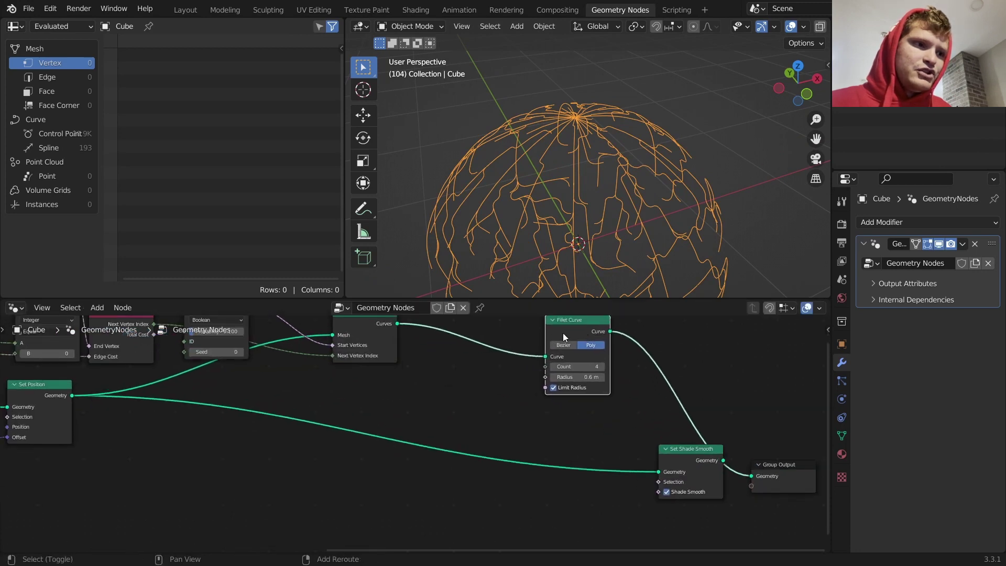
Insert a Trim Curve node between Edge Paths to Curves and Fillet Curve and set its Start factor to about 0.607
{"action": "key", "text": "shift+a"}
{"action": "left_click", "coordinate": [489, 293]}
{"action": "type", "text": "tr"}
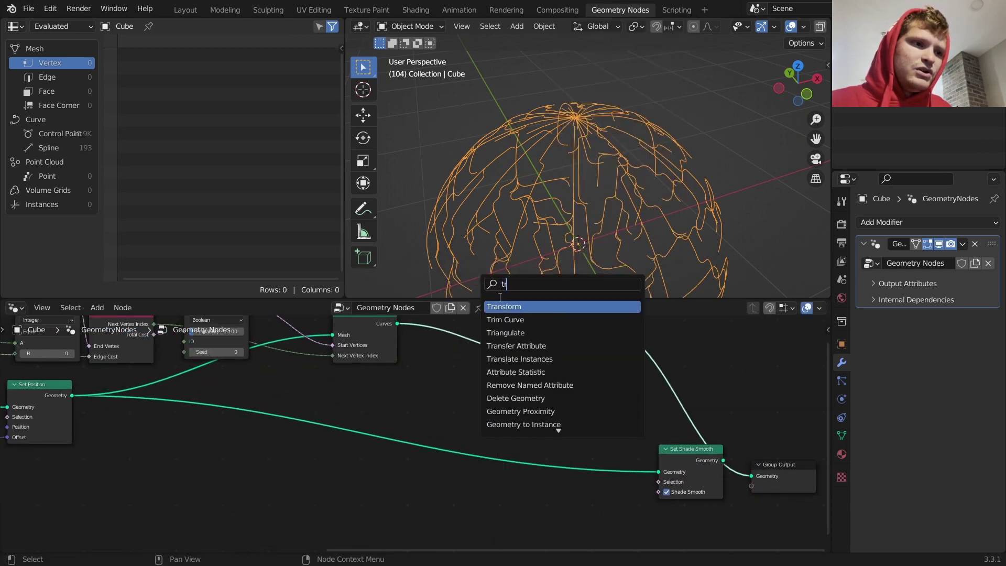
{"action": "left_click", "coordinate": [525, 320]}
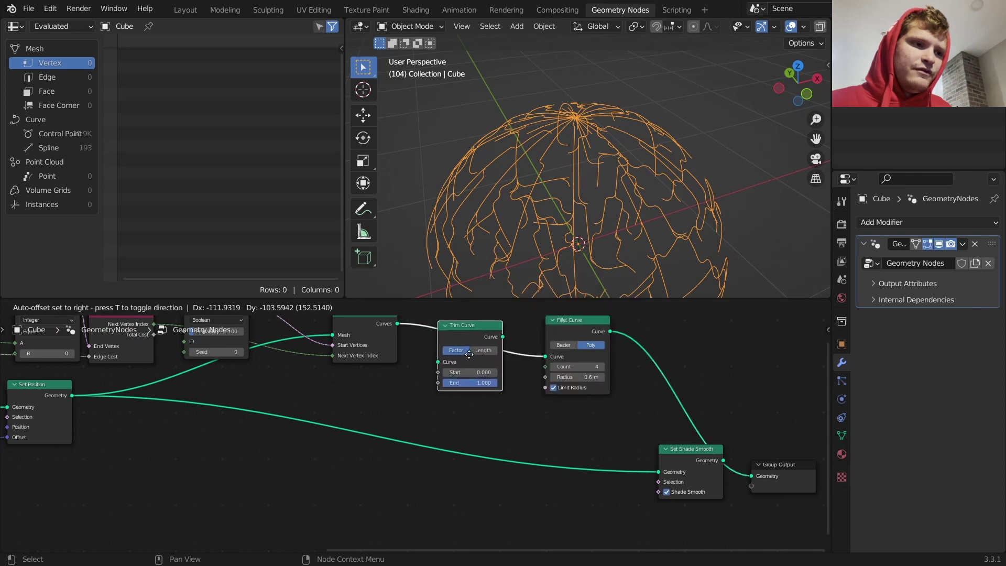
{"action": "left_click", "coordinate": [484, 359]}
{"action": "mouse_move", "coordinate": [493, 381]}
{"action": "left_mouse_down"}
{"action": "mouse_move", "coordinate": [449, 382]}
{"action": "mouse_move", "coordinate": [489, 371]}
{"action": "mouse_move", "coordinate": [477, 371]}
{"action": "left_mouse_up"}
{"action": "scroll", "coordinate": [576, 146], "scroll_direction": "down", "scroll_amount": 4}
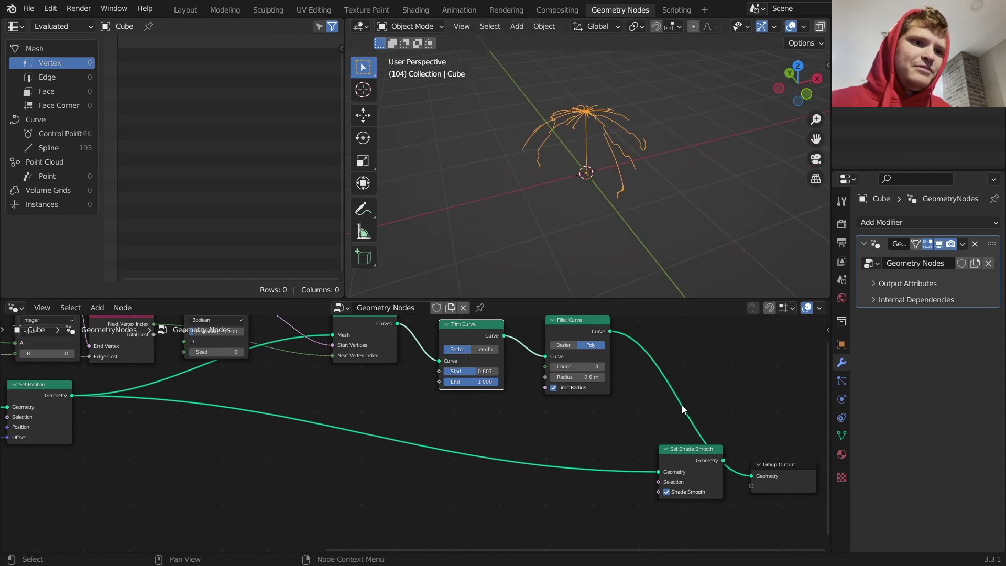
Move Set Shade Smooth clear of the output link and insert Curve to Mesh between Fillet Curve and Group Output
{"action": "left_click_drag", "start_coordinate": [677, 459], "coordinate": [492, 458]}
{"action": "key", "text": "shift+a"}
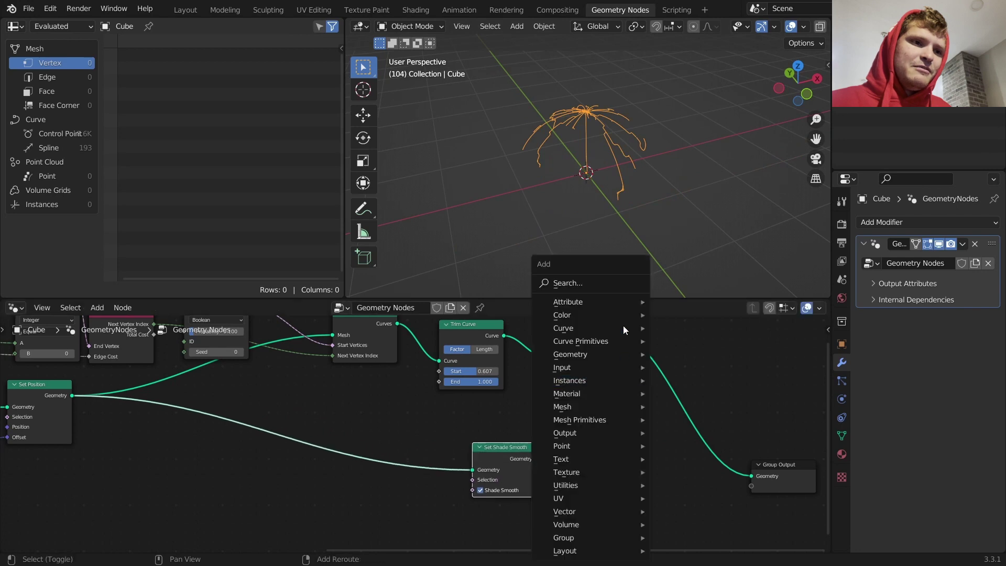
{"action": "left_click", "coordinate": [601, 288]}
{"action": "type", "text": "curve to"}
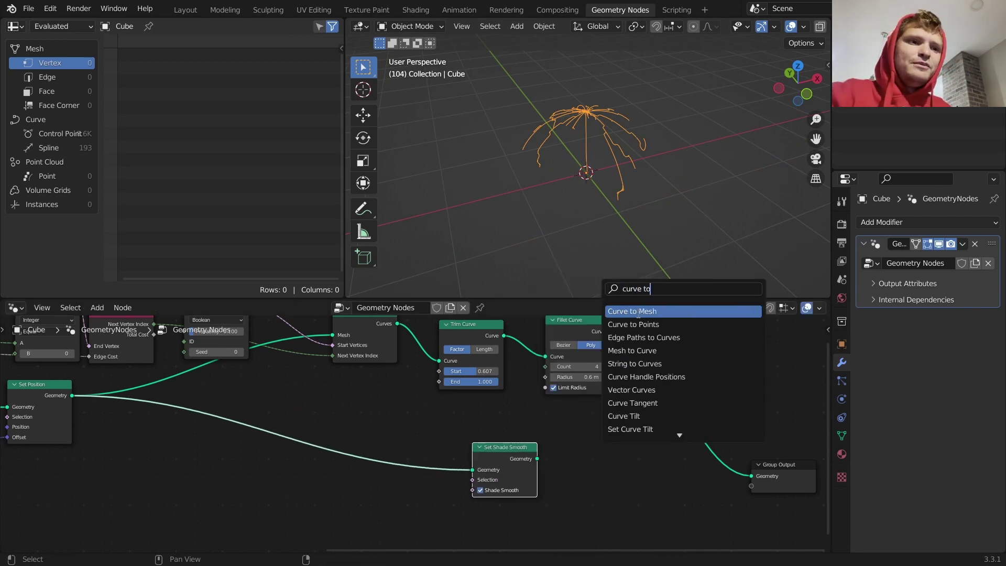
{"action": "key", "text": "Return"}
{"action": "left_click", "coordinate": [687, 372]}
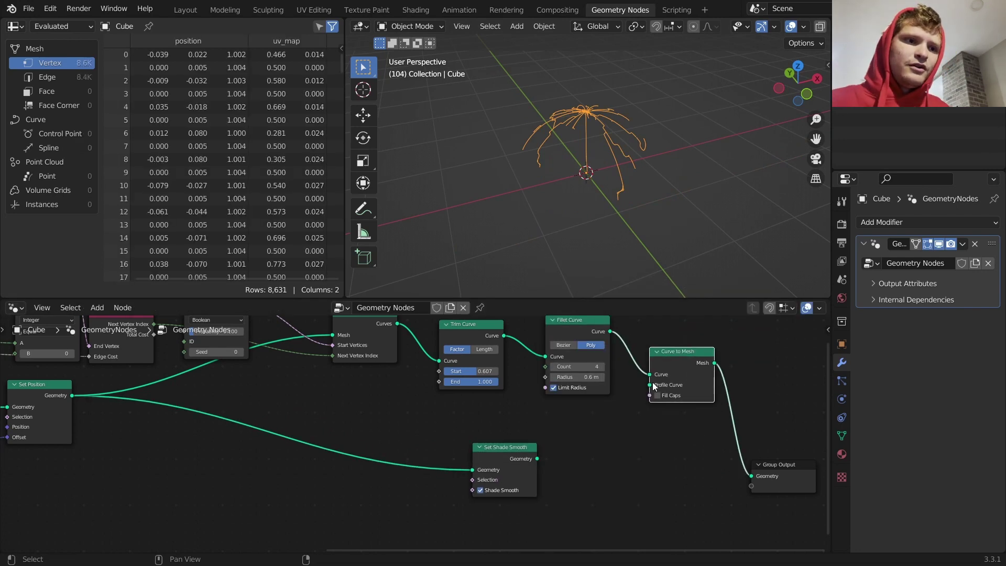
{"action": "key", "text": "shift+a"}
{"action": "left_click", "coordinate": [620, 395]}
{"action": "type", "text": "circ"}
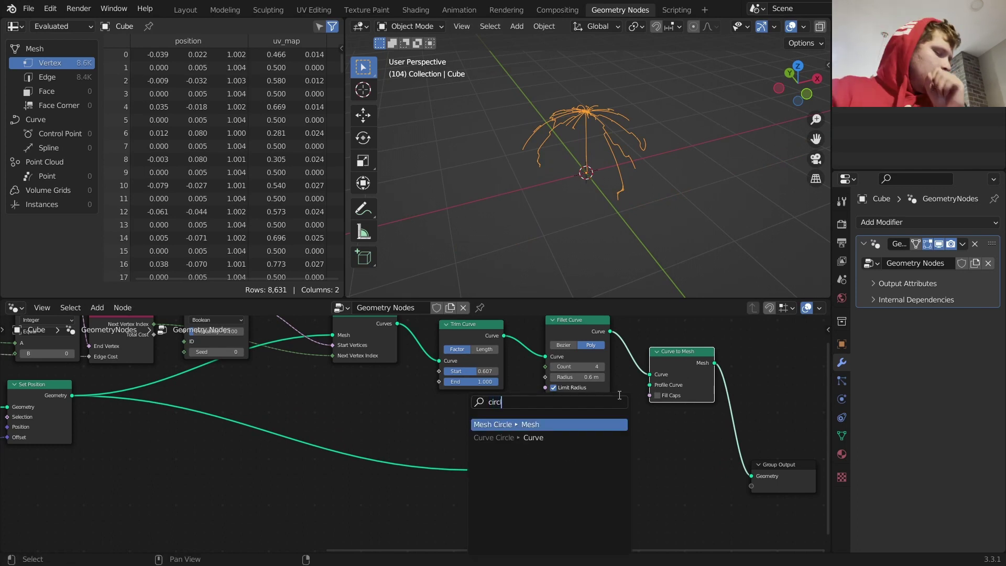
{"action": "type", "text": "l"}
{"action": "key", "text": "Return"}
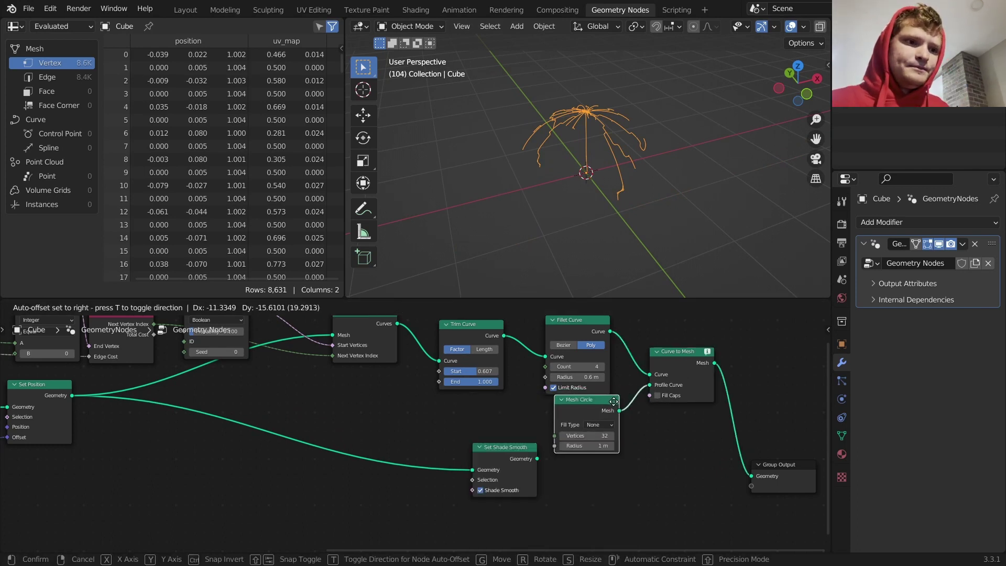
{"action": "left_click", "coordinate": [625, 400]}
{"action": "key", "text": "x"}
Add a Curve Circle node connected to Curve to Mesh's Profile Curve input
{"action": "left_click_drag", "start_coordinate": [650, 385], "coordinate": [611, 395]}
{"action": "type", "text": "cur"}
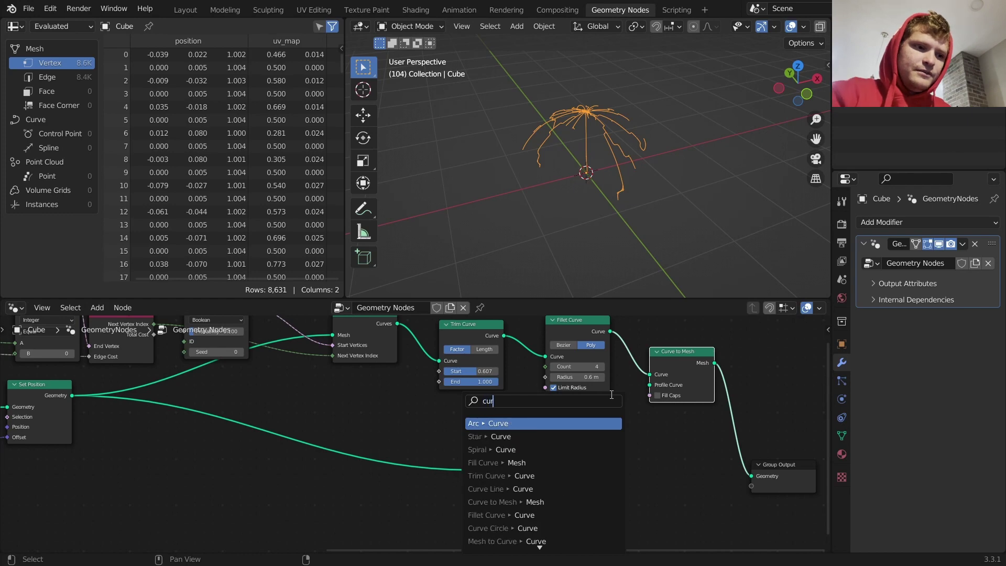
{"action": "type", "text": "ve cir"}
{"action": "key", "text": "Return"}
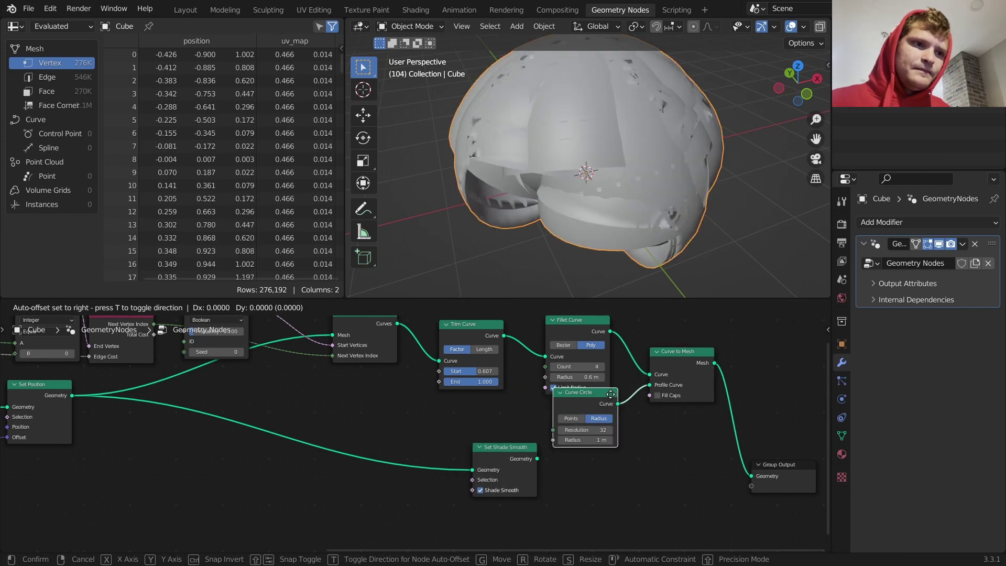
{"action": "left_click", "coordinate": [601, 416]}
Combine Curve to Mesh and Set Shade Smooth in a Join Geometry node and spread out Group Output and Set Shade Smooth
{"action": "scroll", "coordinate": [666, 376], "scroll_direction": "down", "scroll_amount": 6}
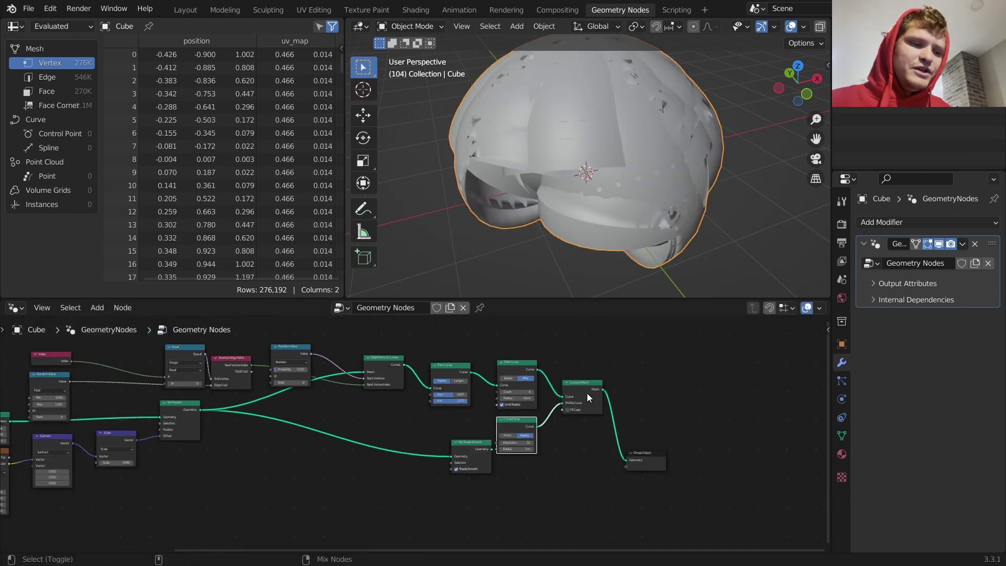
{"action": "right_click_drag", "start_coordinate": [587, 393], "coordinate": [482, 458], "text": "ctrl+shift"}
{"action": "left_click_drag", "start_coordinate": [641, 454], "coordinate": [773, 436]}
{"action": "left_click_drag", "start_coordinate": [479, 442], "coordinate": [477, 458]}
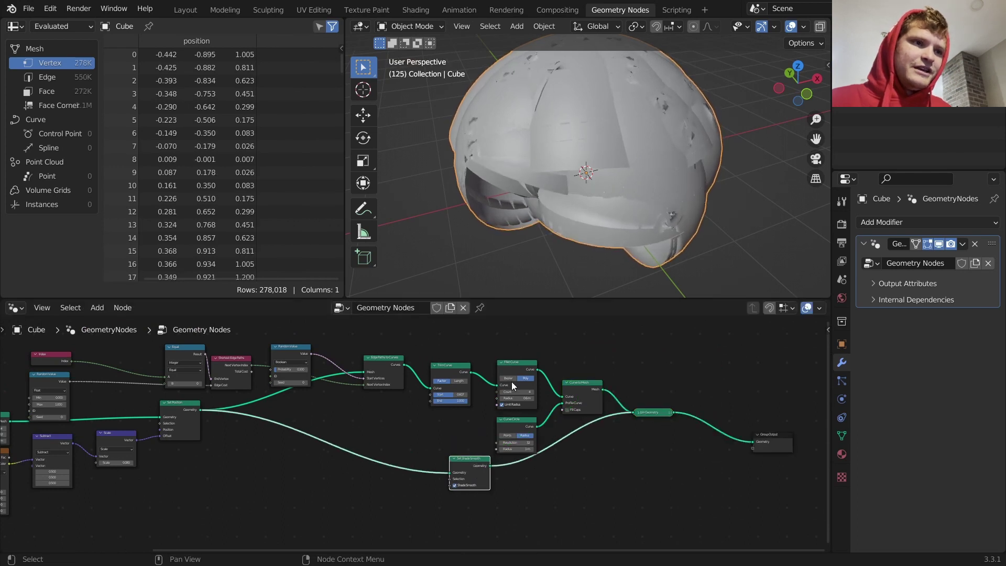
Set the Curve Circle's Radius to 0.1 m
{"action": "scroll", "coordinate": [519, 445], "scroll_direction": "up", "scroll_amount": 2}
{"action": "double_click", "coordinate": [540, 454]}
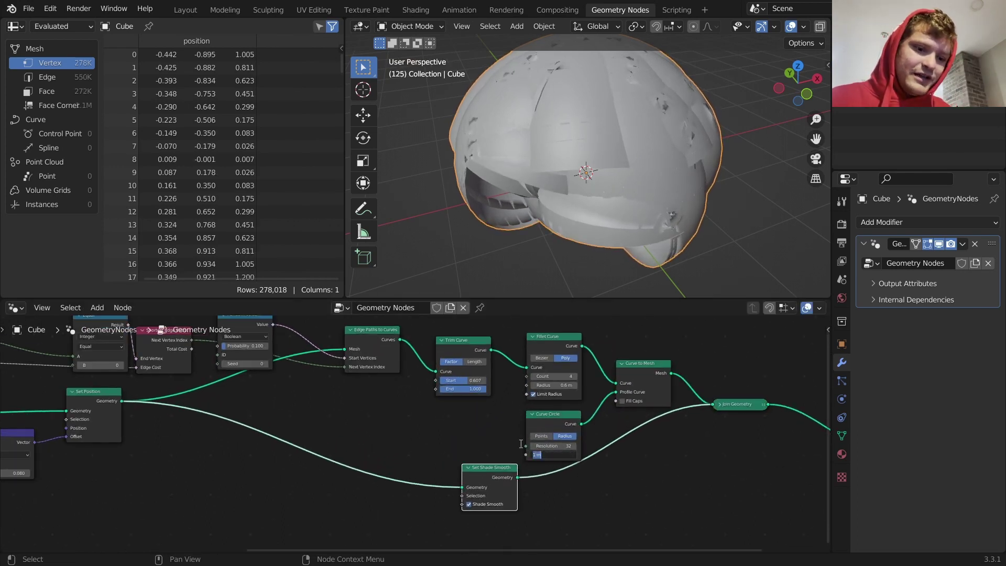
{"action": "type", "text": ".1"}
{"action": "key", "text": "Return"}
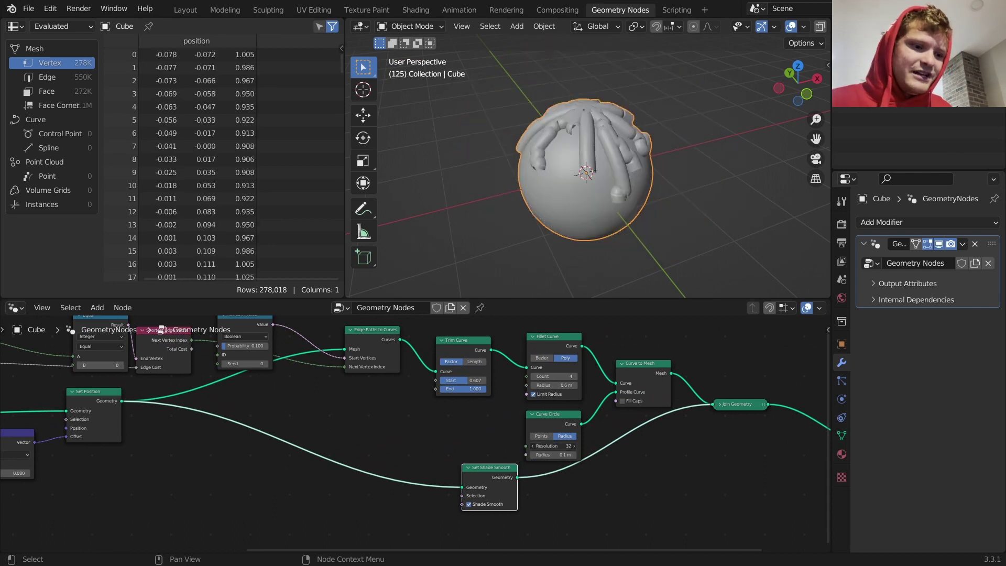
Set the Curve Circle's Resolution to 6 and Radius to 0.02 m, and play the animation to inspect the veins
{"action": "type", "text": "6"}
{"action": "key", "text": "Return"}
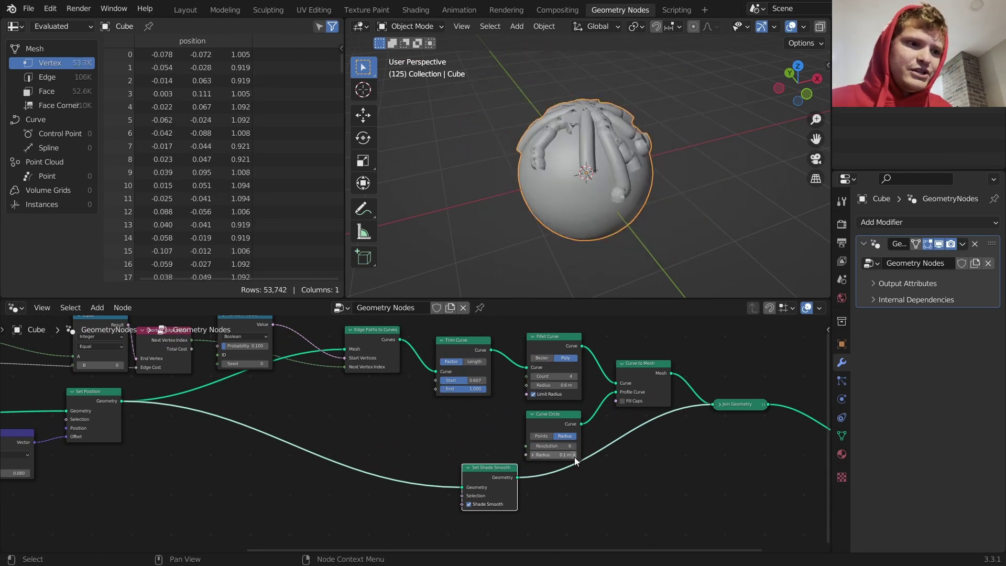
{"action": "key", "text": "Return"}
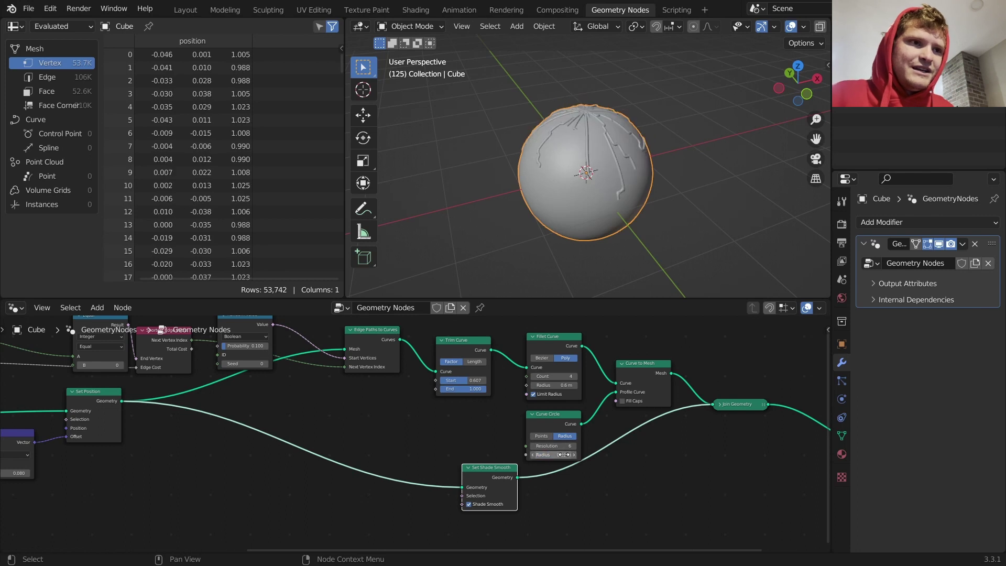
{"action": "key", "text": "space"}
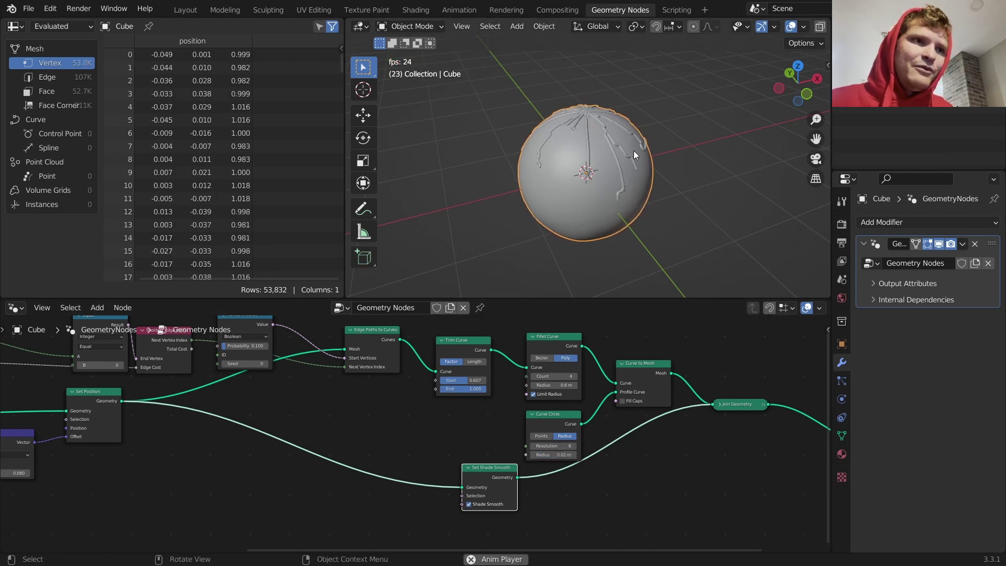
{"action": "scroll", "coordinate": [634, 149], "scroll_direction": "up", "scroll_amount": 4}
{"action": "middle_click_drag", "start_coordinate": [631, 150], "coordinate": [588, 143]}
{"action": "scroll", "coordinate": [622, 122], "scroll_direction": "down", "scroll_amount": 3}
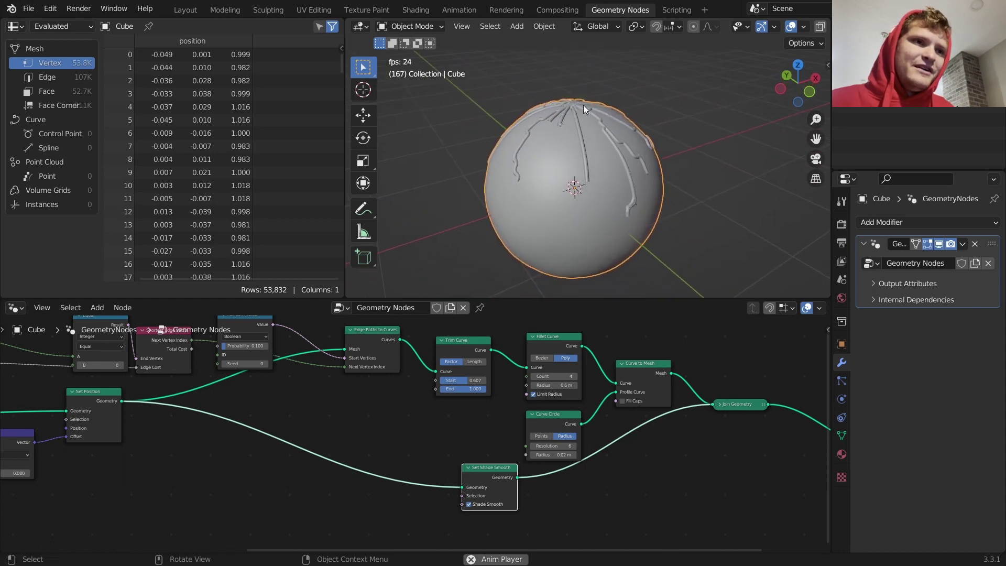
{"action": "middle_click_drag", "start_coordinate": [584, 105], "coordinate": [609, 146]}
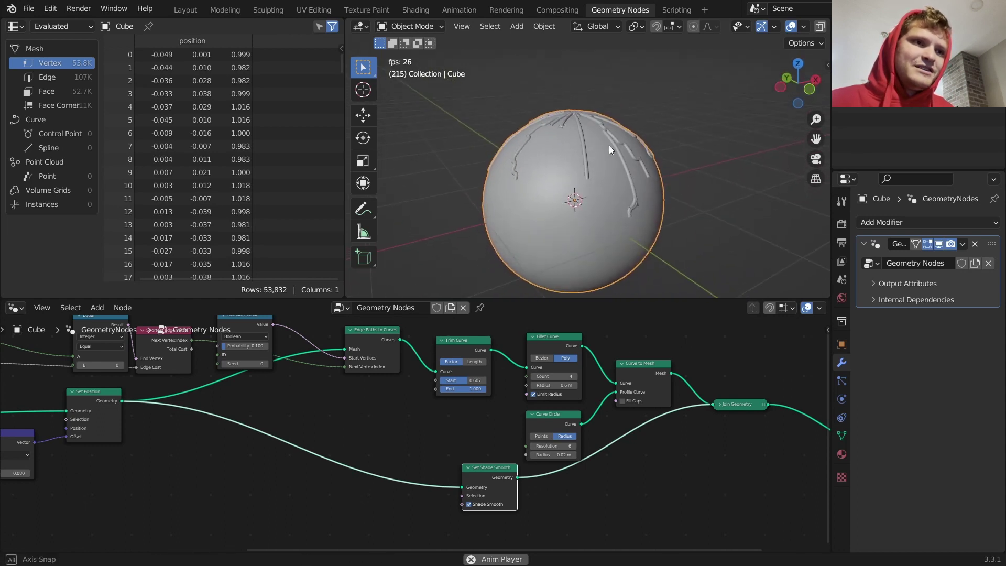
Set the Trim Curve's Start to 0.513, and give the Boolean Random Value a Probability of 0.167 and Seed 3
{"action": "middle_click_drag", "start_coordinate": [492, 377], "coordinate": [526, 396]}
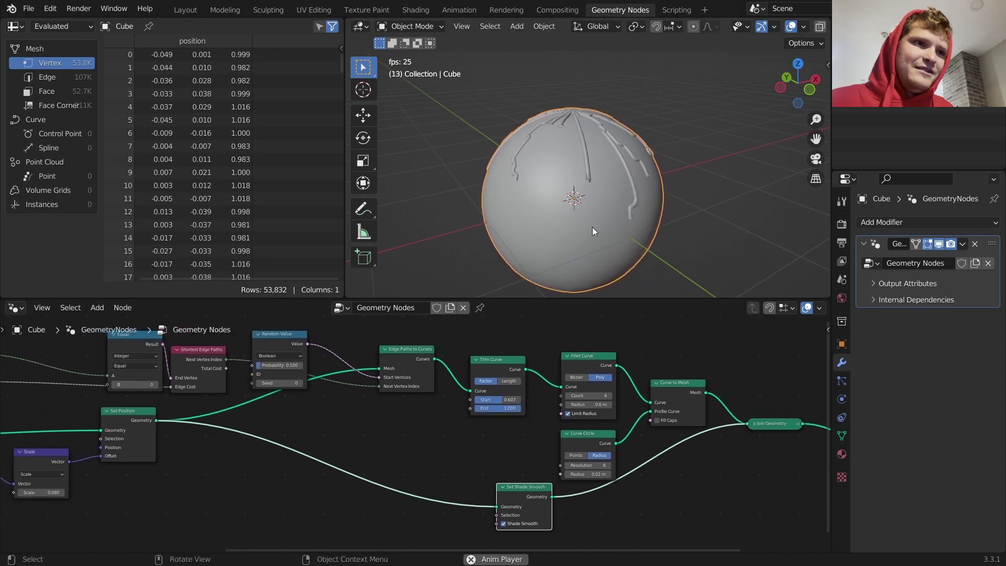
{"action": "scroll", "coordinate": [492, 415], "scroll_direction": "up", "scroll_amount": 3}
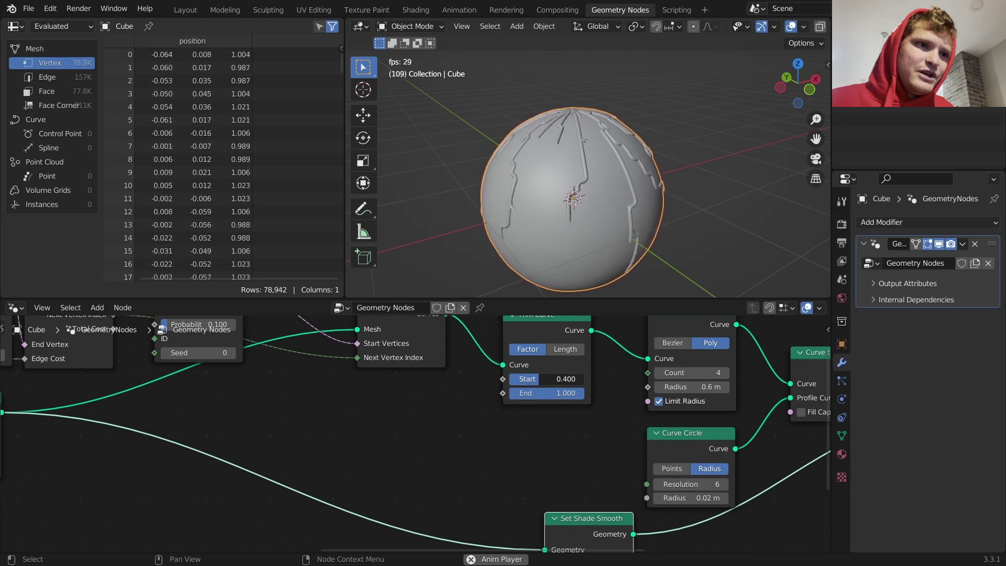
{"action": "middle_click_drag", "start_coordinate": [295, 346], "coordinate": [471, 407]}
{"action": "mouse_move", "coordinate": [351, 384]}
{"action": "left_mouse_down"}
{"action": "mouse_move", "coordinate": [380, 389]}
{"action": "mouse_move", "coordinate": [348, 386]}
{"action": "left_mouse_up"}
{"action": "left_click", "coordinate": [407, 414]}
{"action": "left_click", "coordinate": [409, 413]}
{"action": "left_click", "coordinate": [408, 414]}
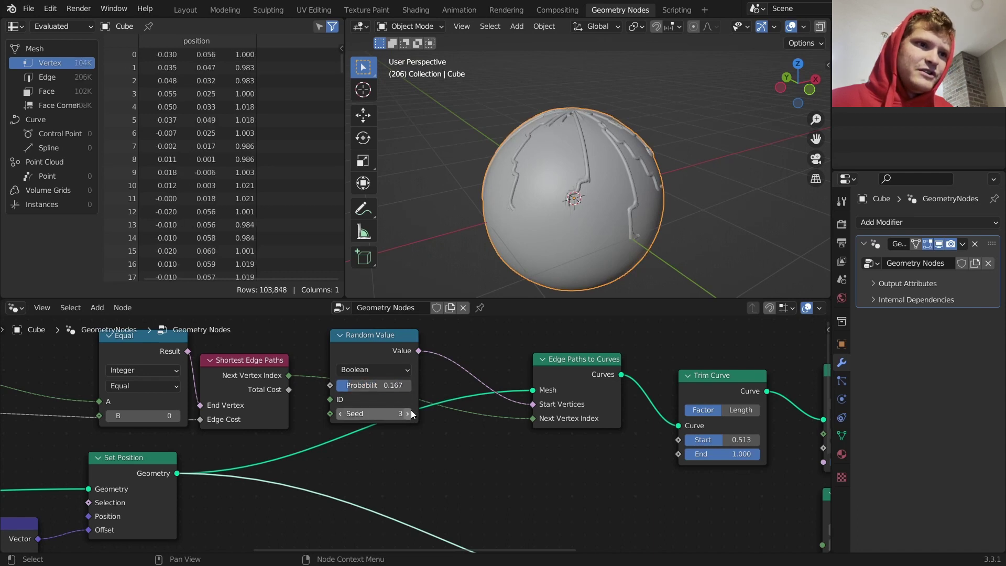
Raise the Seed of the Float Random Value node to 4 and inspect the vein pattern around the sphere
{"action": "middle_click_drag", "start_coordinate": [504, 201], "coordinate": [627, 186]}
{"action": "middle_click_drag", "start_coordinate": [549, 202], "coordinate": [608, 202]}
{"action": "scroll", "coordinate": [260, 408], "scroll_direction": "left", "scroll_amount": 10, "text": "ctrl"}
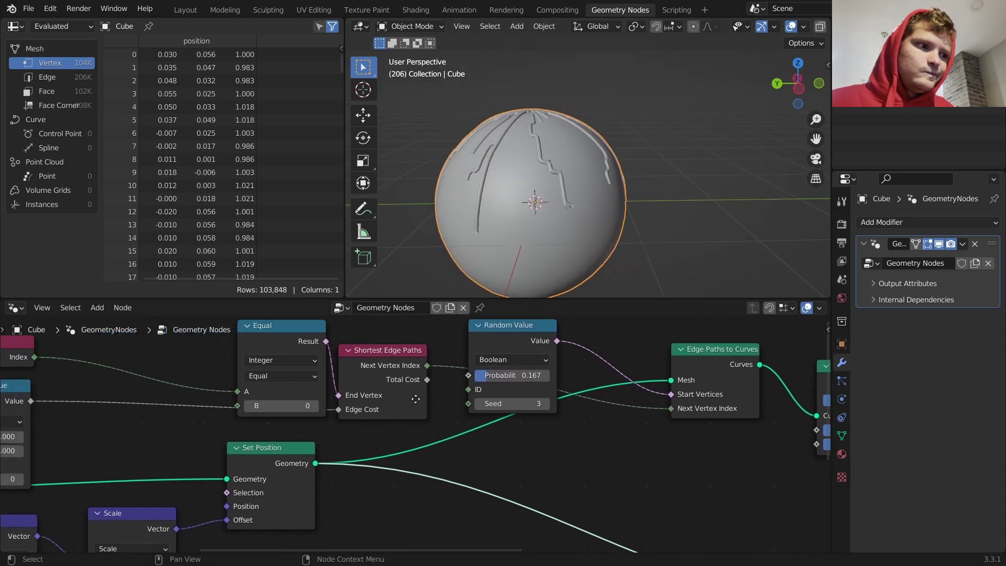
{"action": "left_click", "coordinate": [218, 491]}
{"action": "left_click", "coordinate": [218, 491]}
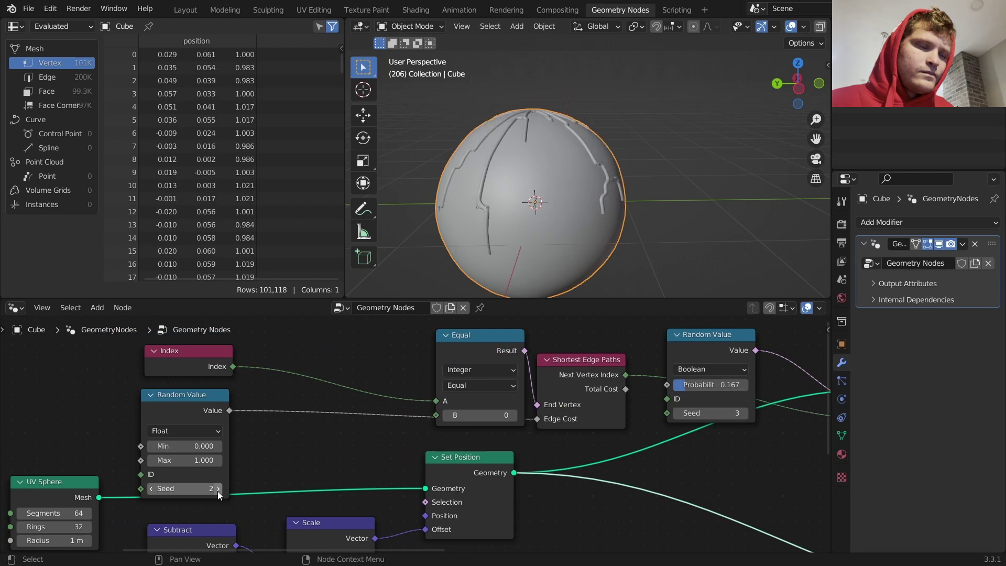
{"action": "left_click", "coordinate": [218, 491]}
{"action": "left_click", "coordinate": [218, 491]}
{"action": "middle_click_drag", "start_coordinate": [512, 176], "coordinate": [618, 191]}
Insert a Resample Curve node between Trim Curve and Fillet Curve, spacing the neighbouring curve nodes to make room
{"action": "middle_click_drag", "start_coordinate": [819, 446], "coordinate": [439, 429]}
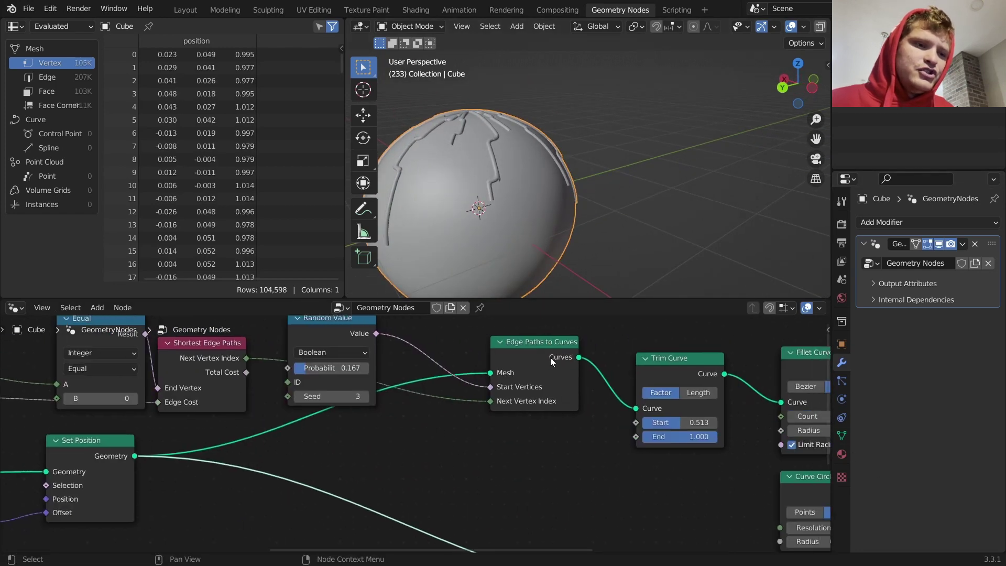
{"action": "left_click_drag", "start_coordinate": [550, 361], "coordinate": [501, 362]}
{"action": "key", "text": "shift+a"}
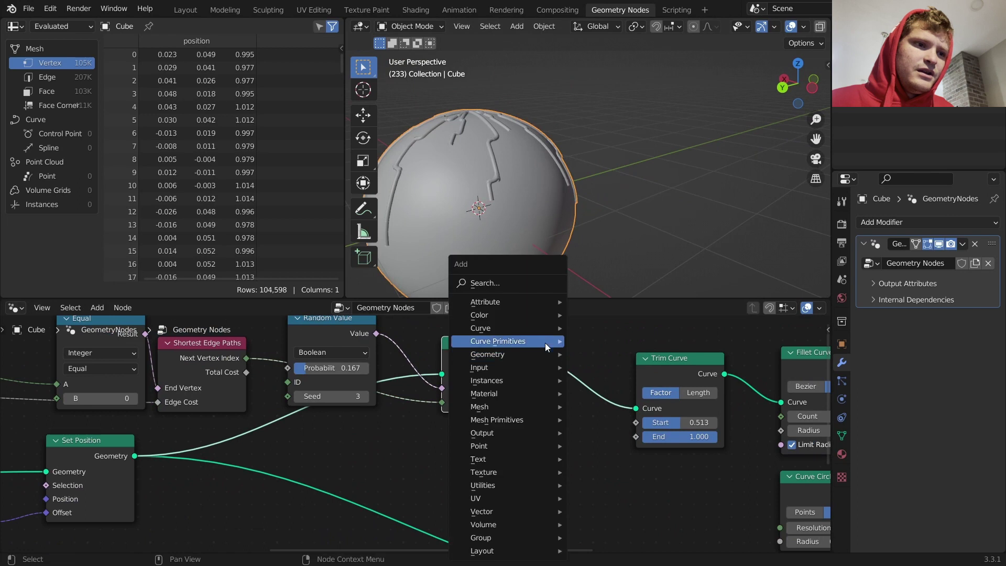
{"action": "left_click", "coordinate": [528, 284]}
{"action": "type", "text": "res"}
{"action": "key", "text": "Return"}
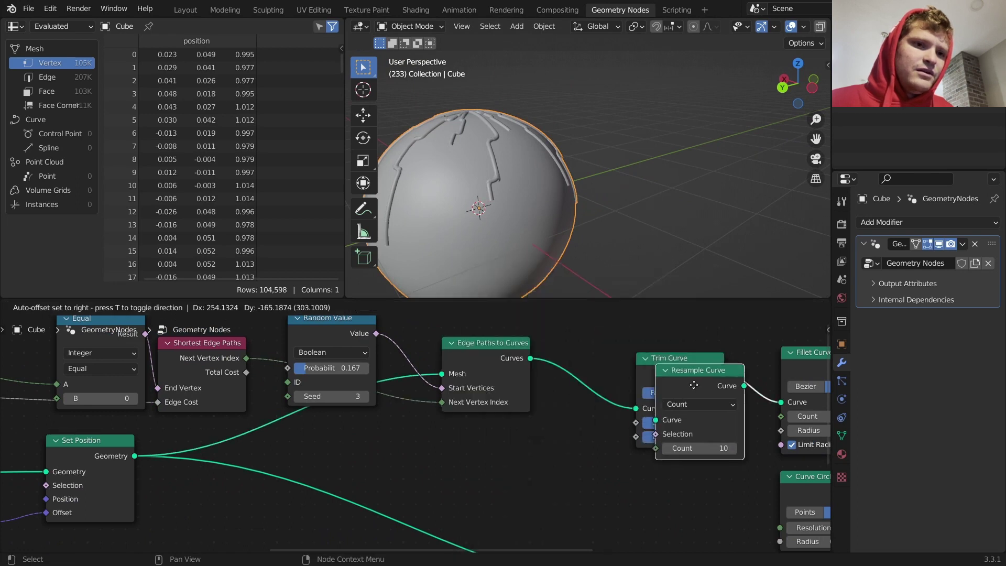
{"action": "left_click", "coordinate": [681, 367]}
{"action": "left_click_drag", "start_coordinate": [681, 367], "coordinate": [611, 368]}
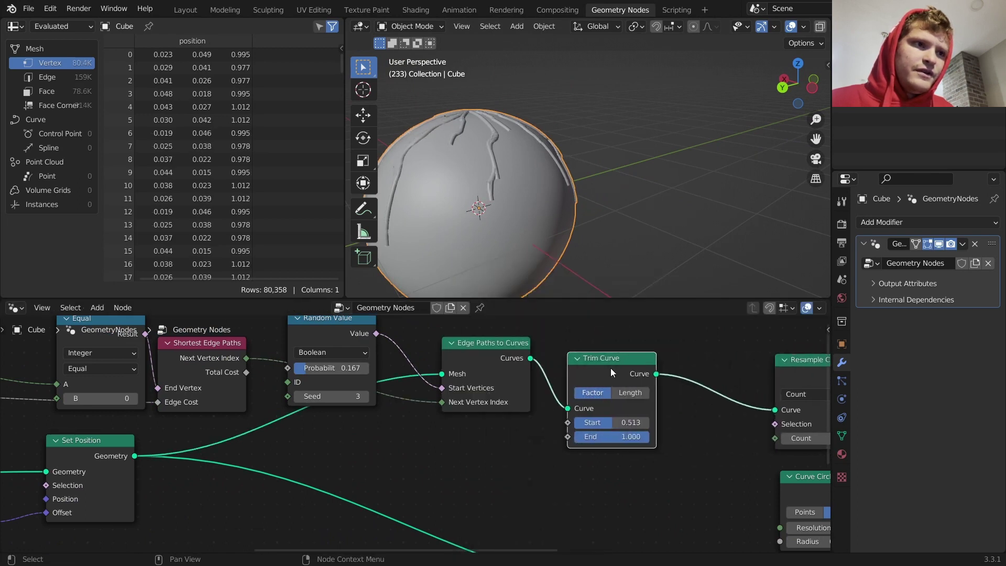
{"action": "left_click_drag", "start_coordinate": [785, 367], "coordinate": [694, 362]}
Set the Resample Curve's Count to 8
{"action": "middle_click_drag", "start_coordinate": [602, 243], "coordinate": [519, 209]}
{"action": "mouse_move", "coordinate": [747, 433]}
{"action": "left_mouse_down"}
{"action": "mouse_move", "coordinate": [760, 433]}
{"action": "mouse_move", "coordinate": [747, 433]}
{"action": "left_mouse_up"}
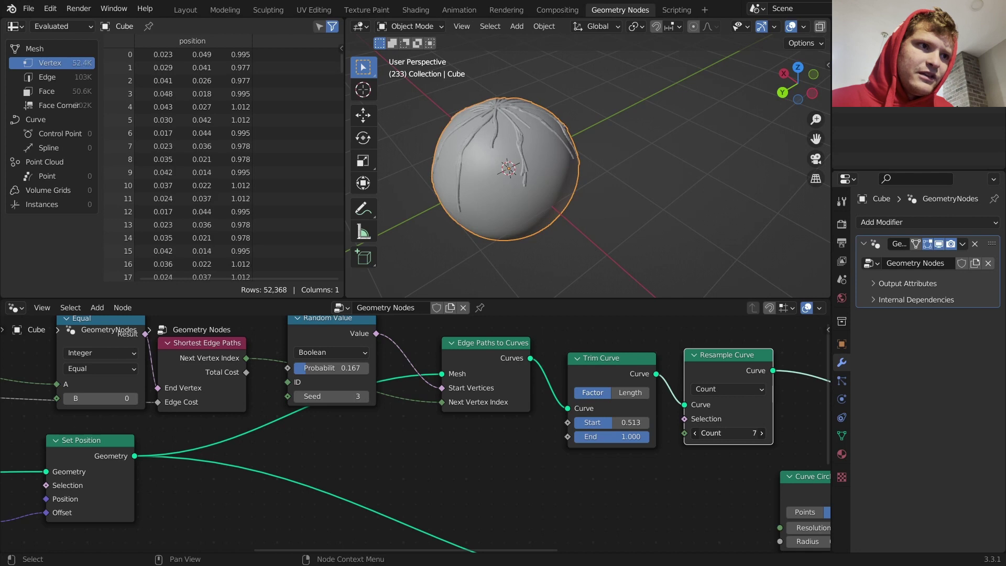
{"action": "middle_click_drag", "start_coordinate": [519, 150], "coordinate": [558, 173], "text": "shift"}
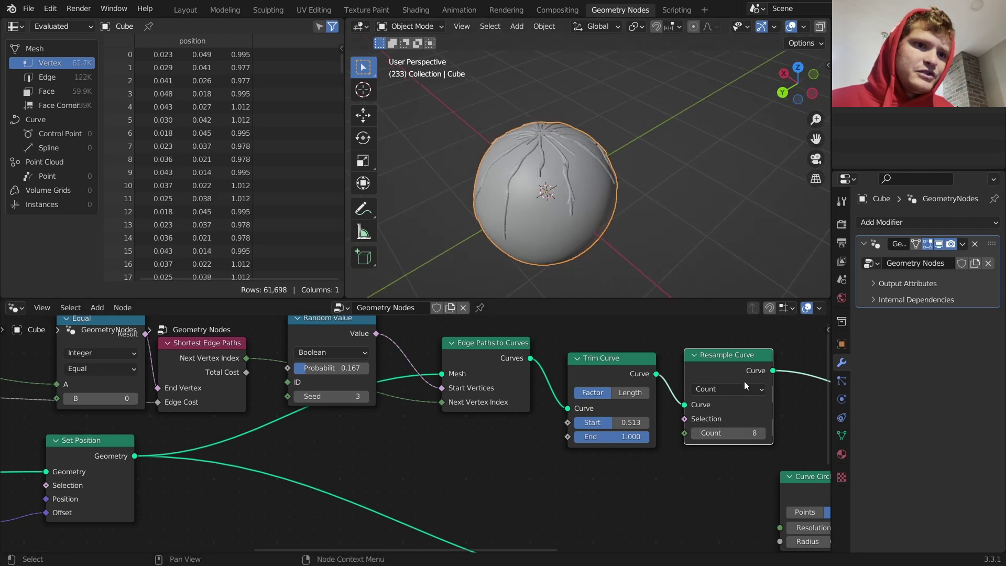
Mute and unmute Resample Curve to compare the vein shapes, and briefly play the animation
{"action": "key", "text": "m"}
{"action": "scroll", "coordinate": [423, 130], "scroll_direction": "up", "scroll_amount": 4}
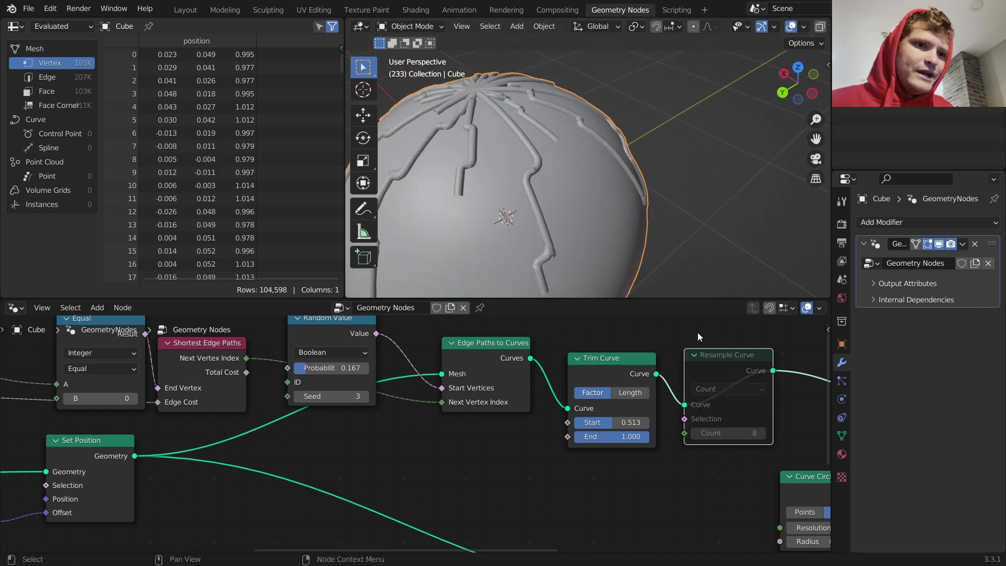
{"action": "key", "text": "m"}
{"action": "key", "text": "space"}
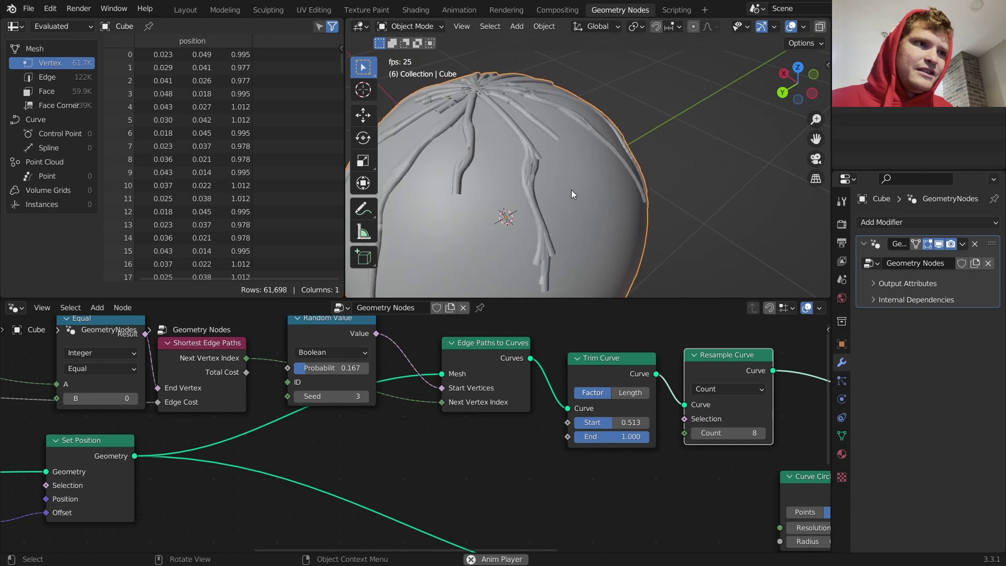
{"action": "key", "text": "space"}
{"action": "scroll", "coordinate": [572, 189], "scroll_direction": "down", "scroll_amount": 3}
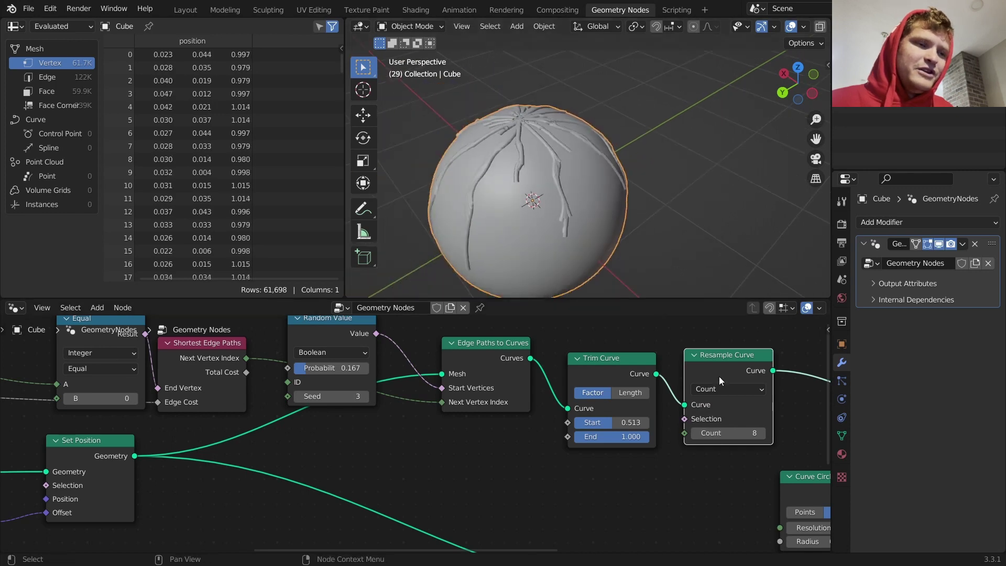
Set the Boolean Random Value's Probability to 0.036 and its Seed to 4 to thin out the veins
{"action": "middle_click_drag", "start_coordinate": [719, 376], "coordinate": [556, 326]}
{"action": "middle_click_drag", "start_coordinate": [516, 189], "coordinate": [501, 195]}
{"action": "middle_click_drag", "start_coordinate": [224, 327], "coordinate": [445, 391]}
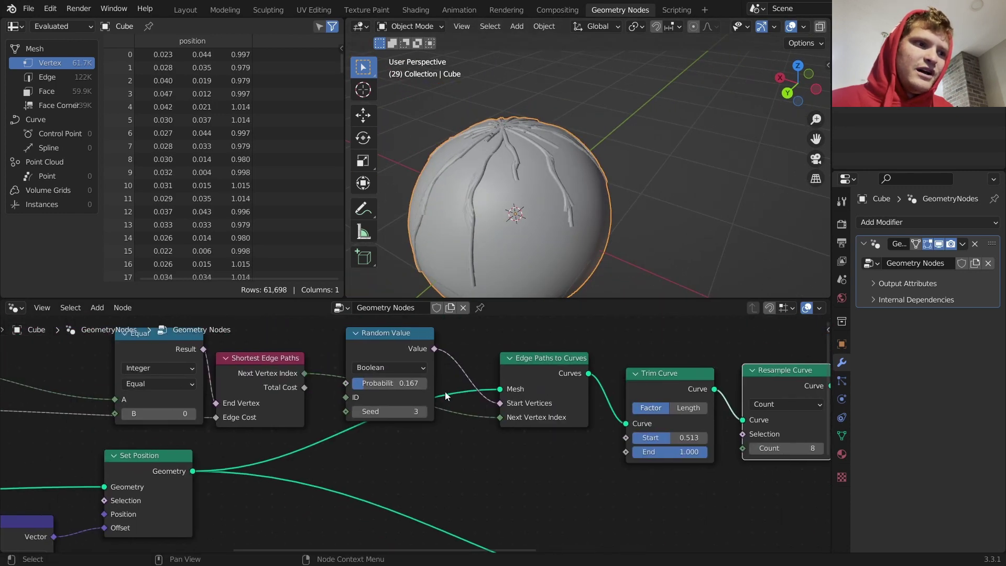
{"action": "left_click_drag", "start_coordinate": [401, 386], "coordinate": [353, 383], "text": "shift"}
{"action": "middle_click_drag", "start_coordinate": [461, 221], "coordinate": [653, 112]}
{"action": "left_click_drag", "start_coordinate": [367, 384], "coordinate": [380, 384], "text": "shift"}
{"action": "middle_click_drag", "start_coordinate": [461, 206], "coordinate": [553, 215]}
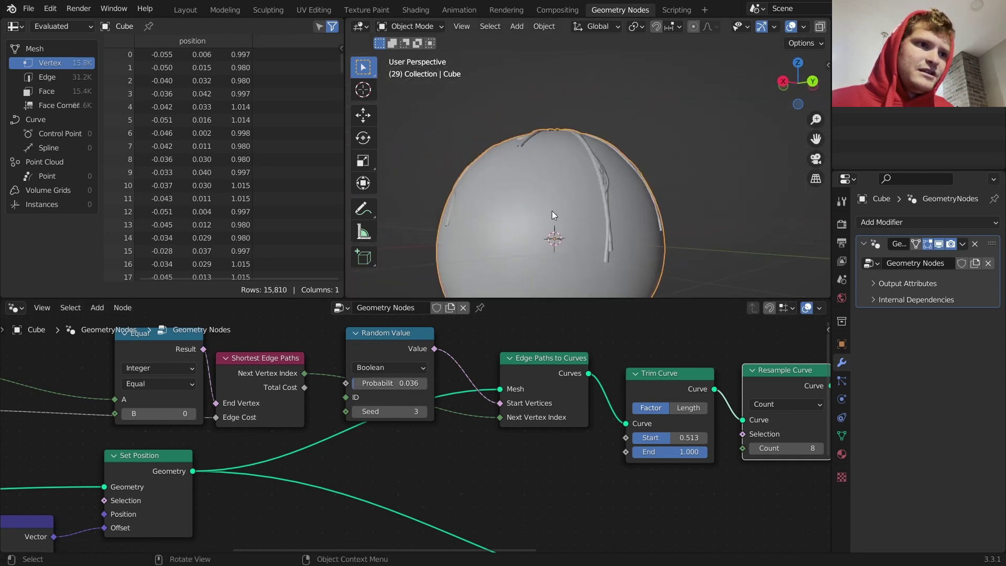
{"action": "left_click", "coordinate": [424, 412]}
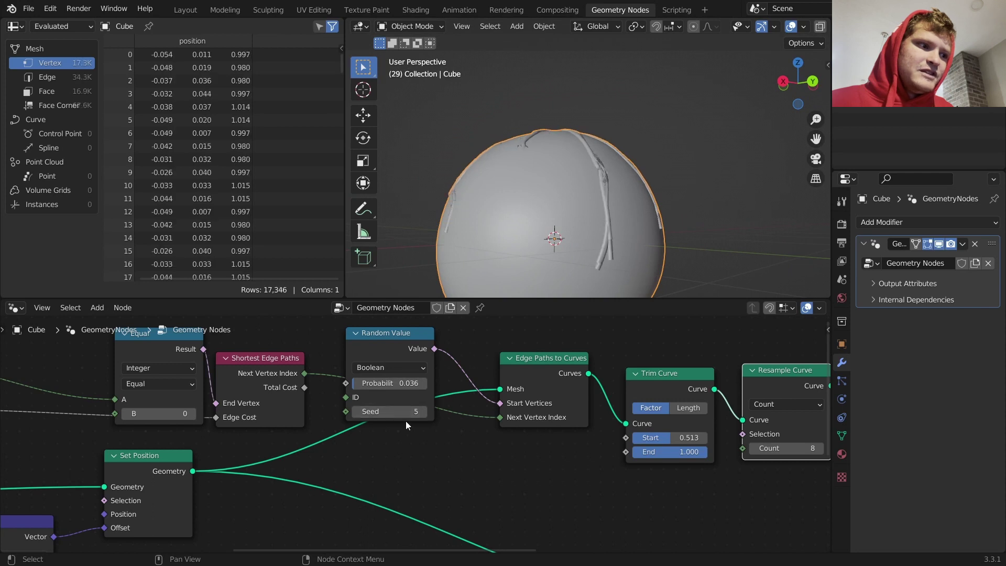
{"action": "left_click", "coordinate": [192, 416]}
{"action": "key", "text": "ctrl+z"}
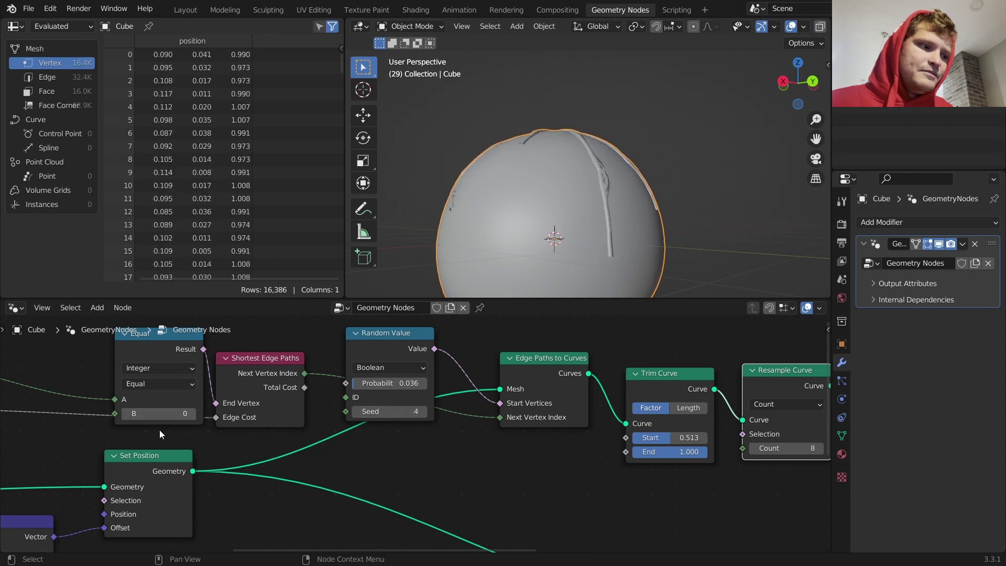
Set the Seed of the Float Random Value node to 7
{"action": "middle_click_drag", "start_coordinate": [159, 429], "coordinate": [445, 389]}
{"action": "left_click", "coordinate": [183, 446]}
{"action": "left_click", "coordinate": [182, 446]}
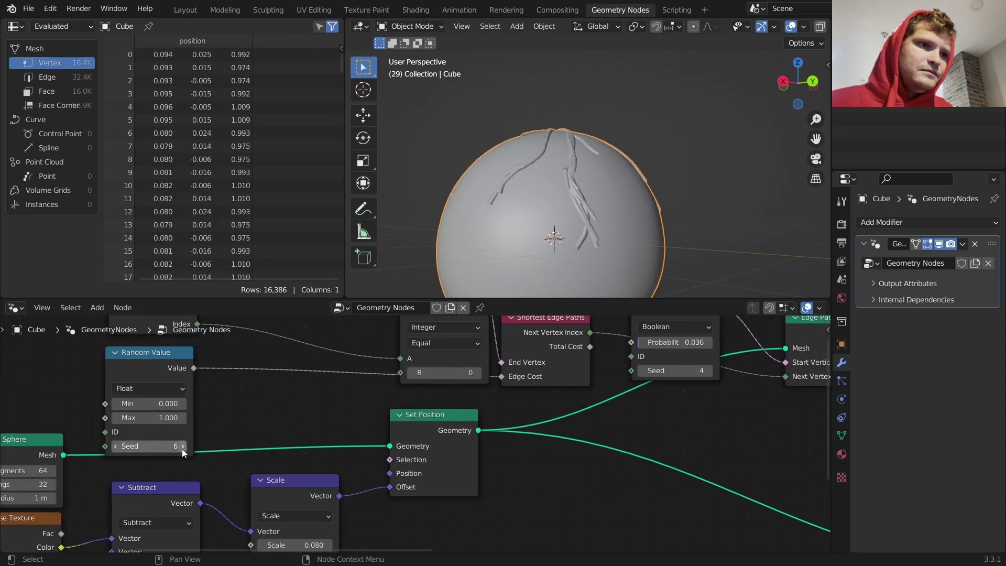
{"action": "left_click", "coordinate": [183, 446]}
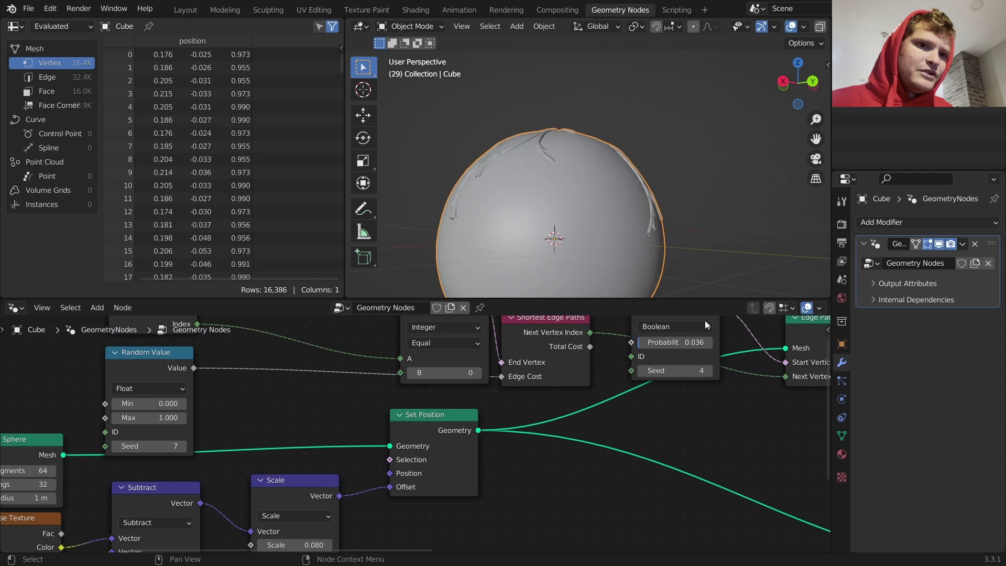
Lower the Trim Curve's Start to 0.400 and inspect the lengthened veins around the sphere
{"action": "middle_click_drag", "start_coordinate": [782, 366], "coordinate": [340, 386]}
{"action": "mouse_move", "coordinate": [505, 418]}
{"action": "left_mouse_down"}
{"action": "mouse_move", "coordinate": [516, 418]}
{"action": "mouse_move", "coordinate": [495, 418]}
{"action": "left_mouse_up"}
{"action": "scroll", "coordinate": [555, 152], "scroll_direction": "down", "scroll_amount": 4}
{"action": "middle_click_drag", "start_coordinate": [554, 153], "coordinate": [404, 123]}
{"action": "middle_click_drag", "start_coordinate": [511, 133], "coordinate": [521, 224]}
{"action": "scroll", "coordinate": [662, 420], "scroll_direction": "down", "scroll_amount": 5}
Insert a Transform node between Join Geometry and Group Output
{"action": "middle_click_drag", "start_coordinate": [663, 420], "coordinate": [29, 420]}
{"action": "key", "text": "shift+a"}
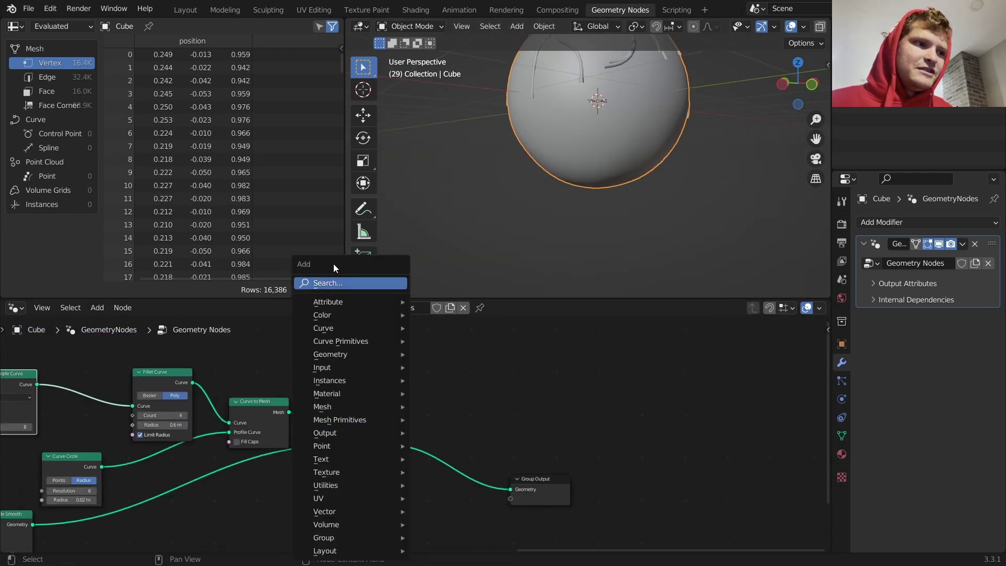
{"action": "type", "text": "tr"}
{"action": "left_click", "coordinate": [365, 303]}
{"action": "left_click", "coordinate": [461, 444]}
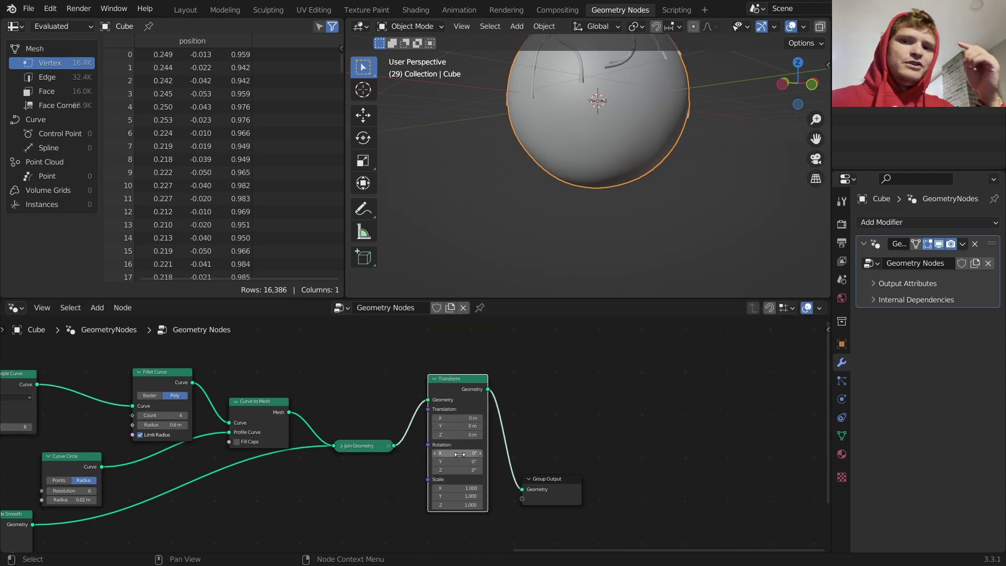
{"action": "mouse_move", "coordinate": [460, 462]}
{"action": "left_mouse_down"}
{"action": "mouse_move", "coordinate": [482, 462]}
{"action": "mouse_move", "coordinate": [461, 463]}
{"action": "mouse_move", "coordinate": [475, 453]}
{"action": "left_mouse_up"}
{"action": "key", "text": "ctrl+z"}
{"action": "key", "text": "ctrl+z"}
Sketch a temporary annotation arrow from the eyeball along the red X axis and erase it
{"action": "scroll", "coordinate": [573, 203], "scroll_direction": "down", "scroll_amount": 4}
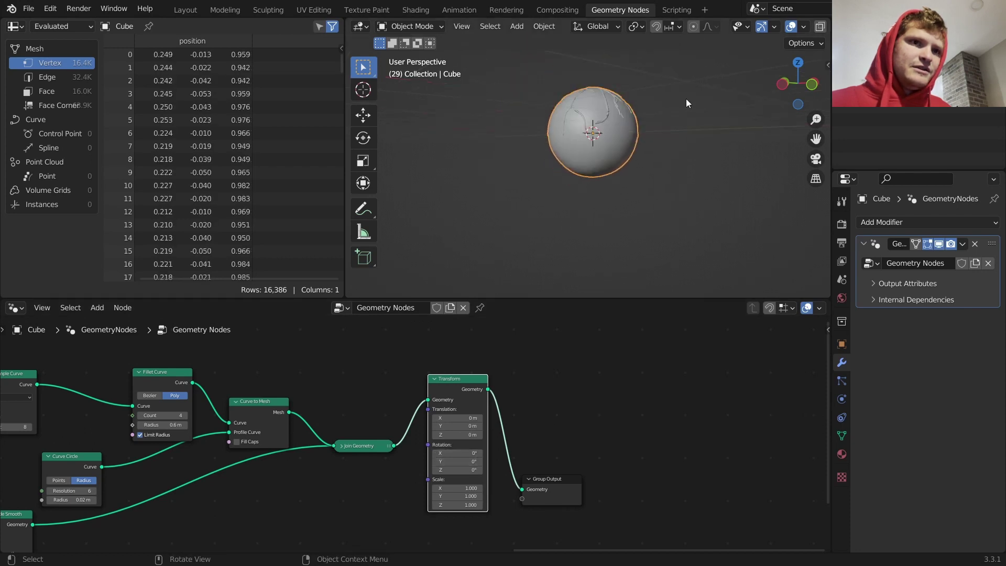
{"action": "middle_click_drag", "start_coordinate": [687, 99], "coordinate": [419, 150]}
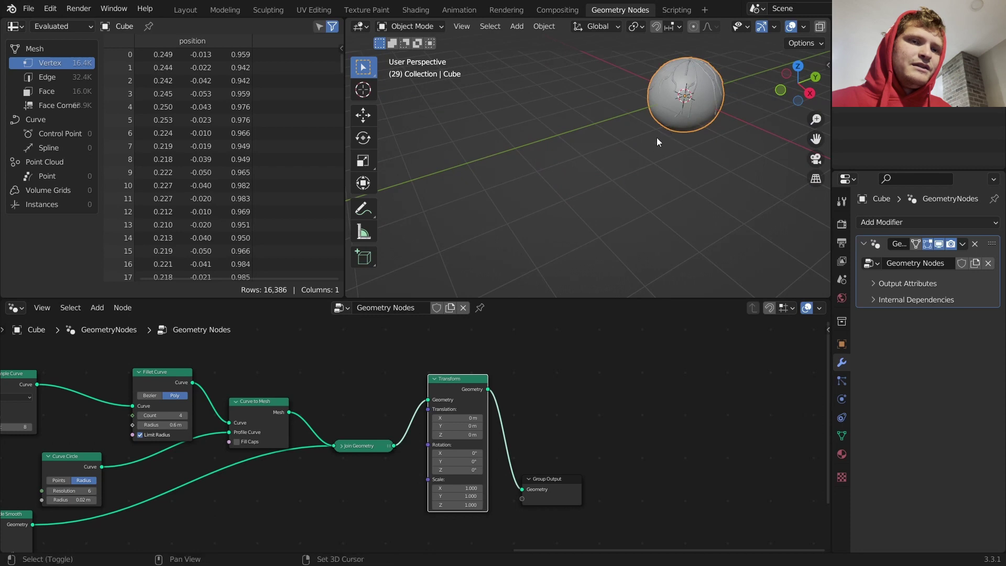
{"action": "middle_click_drag", "start_coordinate": [658, 141], "coordinate": [687, 148]}
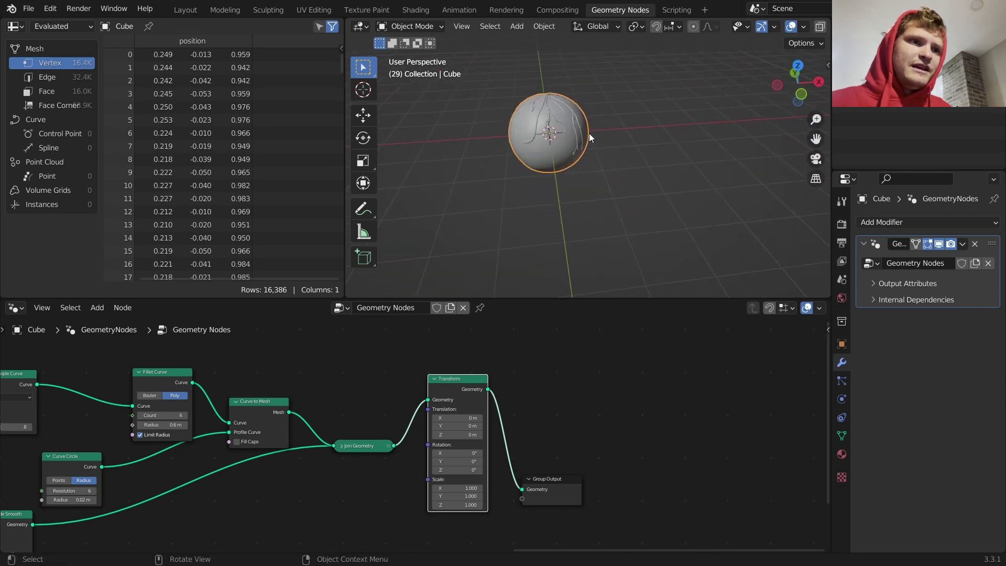
{"action": "right_click", "coordinate": [631, 124]}
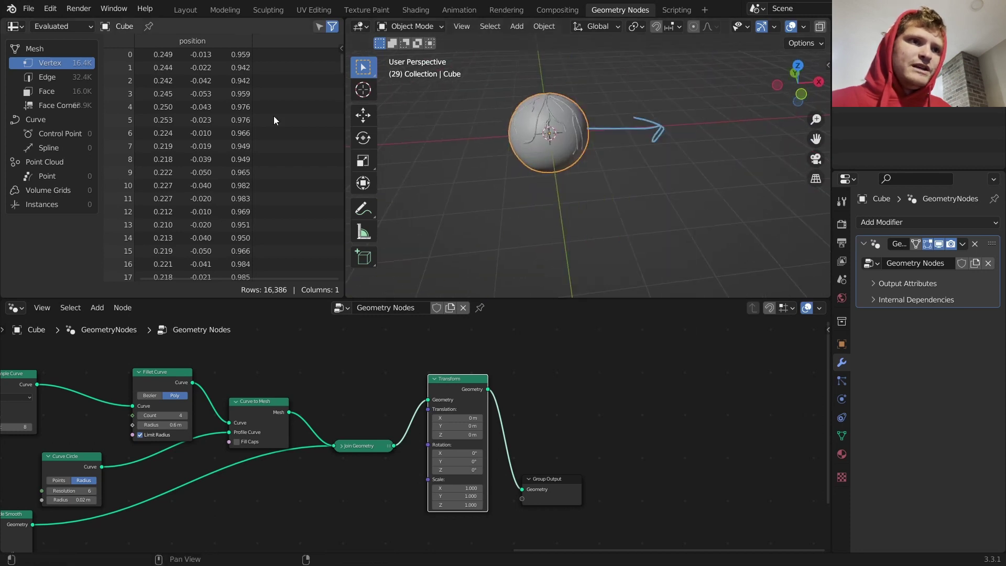
{"action": "key", "text": "d"}
{"action": "right_click_drag", "start_coordinate": [659, 134], "coordinate": [607, 129]}
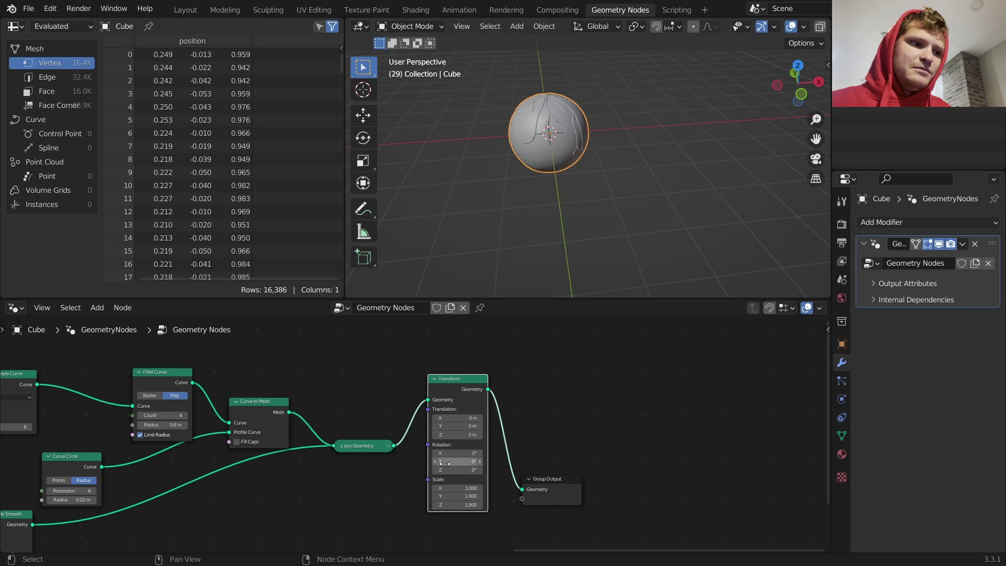
Set the Transform node's Y Rotation to -90° and briefly play the animation to check the eyeball's orientation
{"action": "left_click_drag", "start_coordinate": [445, 463], "coordinate": [409, 464]}
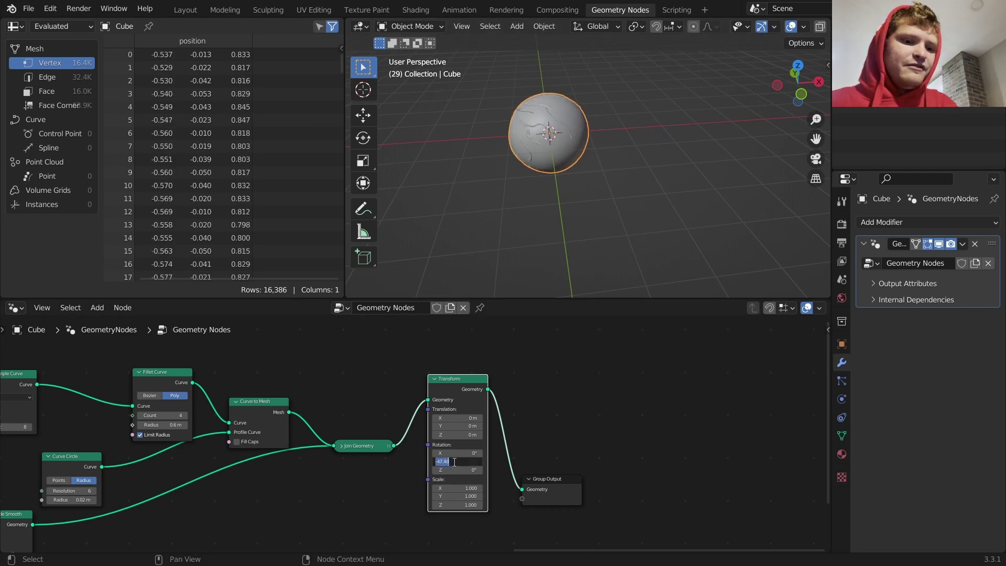
{"action": "type", "text": "0"}
{"action": "key", "text": "Return"}
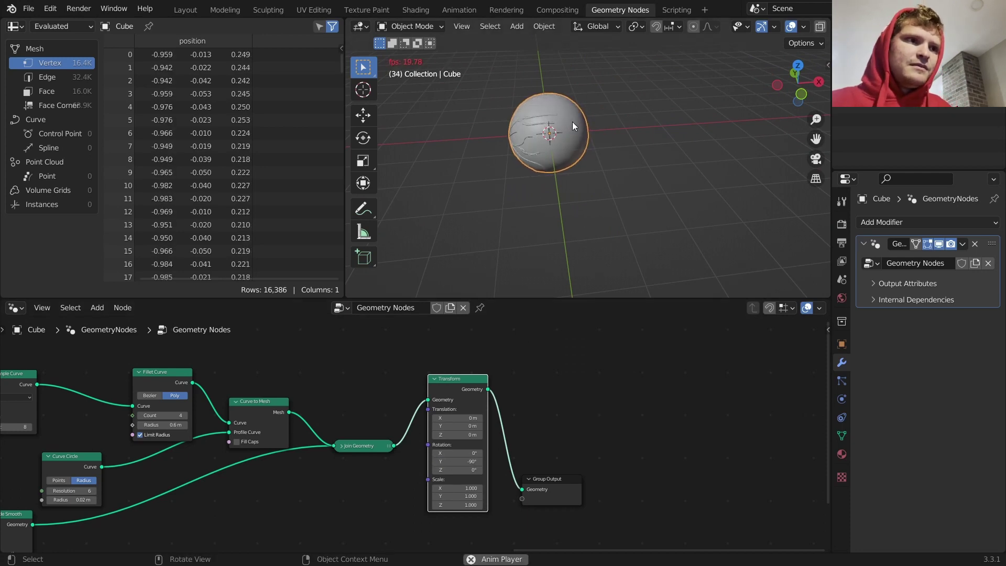
{"action": "scroll", "coordinate": [570, 122], "scroll_direction": "up", "scroll_amount": 5}
{"action": "key", "text": "space"}
{"action": "middle_click_drag", "start_coordinate": [384, 396], "coordinate": [653, 366]}
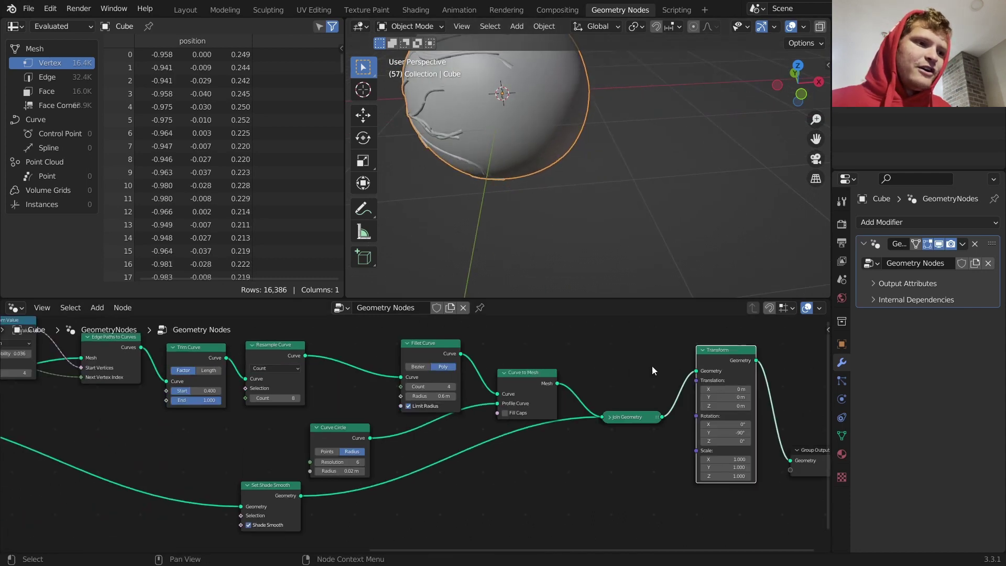
Insert a Set Curve Radius node between Fillet Curve and Curve to Mesh
{"action": "left_click_drag", "start_coordinate": [433, 374], "coordinate": [371, 374]}
{"action": "key", "text": "shift+a"}
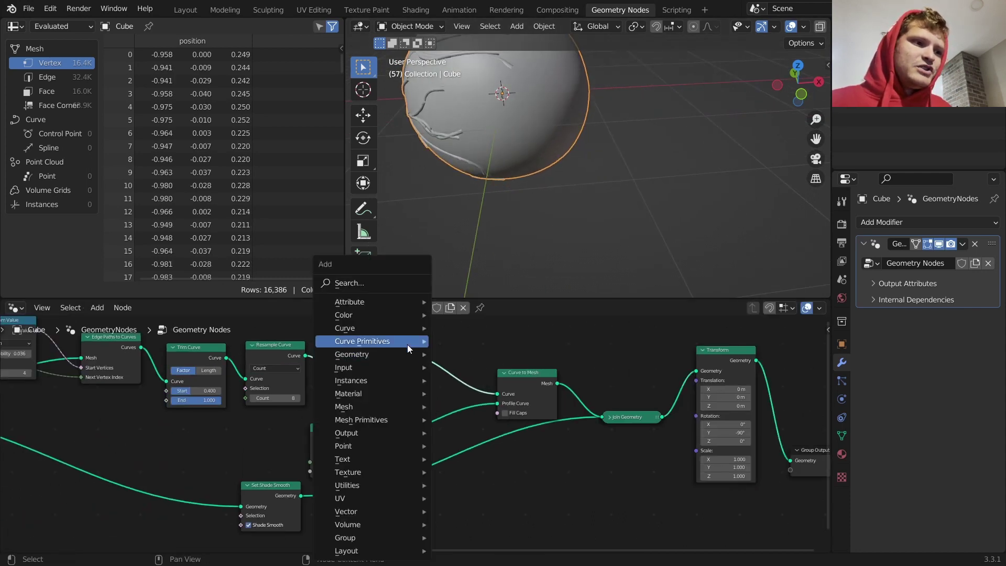
{"action": "left_click", "coordinate": [368, 284]}
{"action": "type", "text": "seet"}
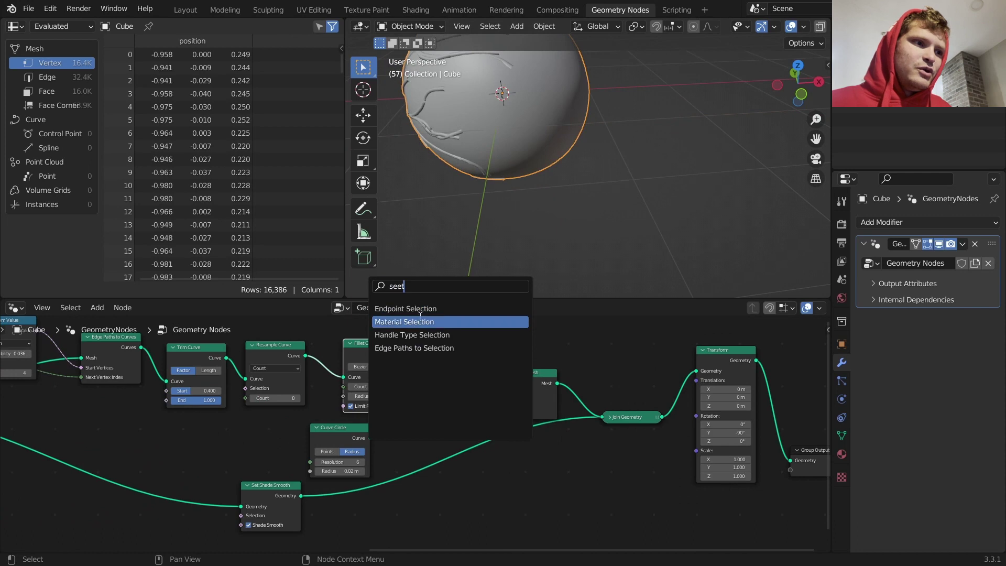
{"action": "type", "text": "set rad"}
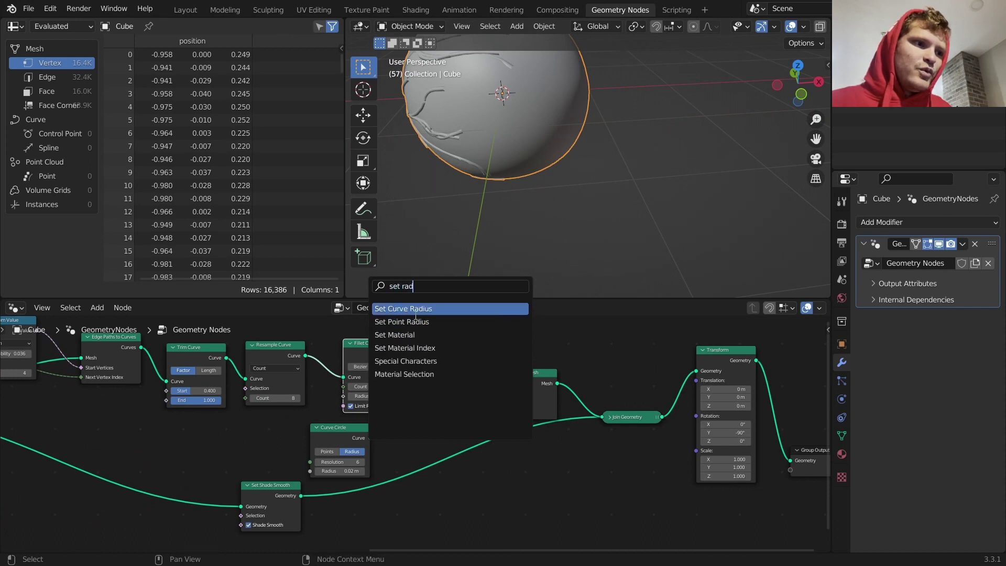
{"action": "key", "text": "Return"}
{"action": "left_click", "coordinate": [465, 357]}
{"action": "scroll", "coordinate": [419, 357], "scroll_direction": "down", "scroll_amount": 2}
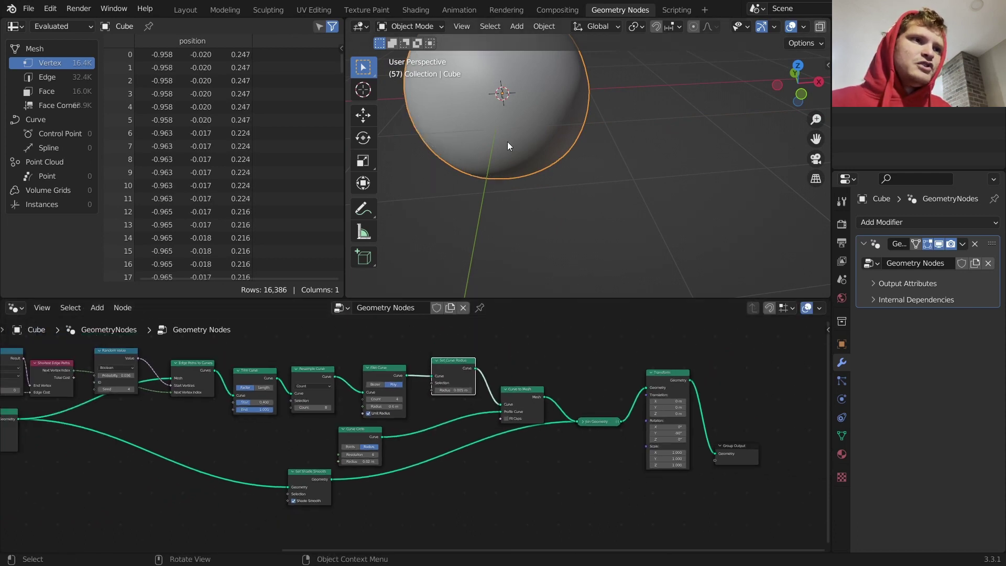
{"action": "middle_click_drag", "start_coordinate": [508, 143], "coordinate": [573, 217], "text": "shift"}
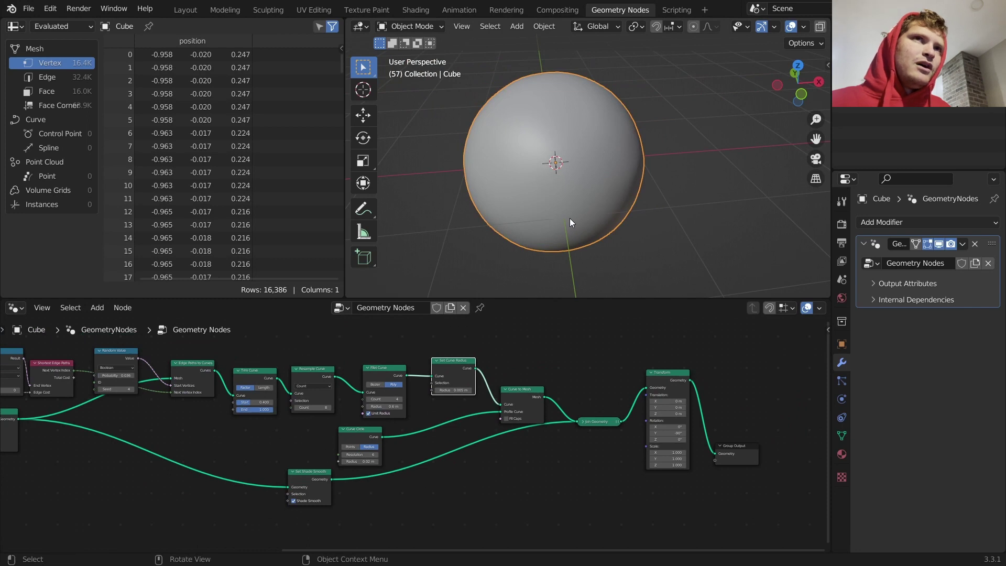
Add a Spline Parameter node above the Resample Curve node
{"action": "scroll", "coordinate": [459, 379], "scroll_direction": "up", "scroll_amount": 2}
{"action": "key", "text": "shift+a"}
{"action": "left_click", "coordinate": [413, 283]}
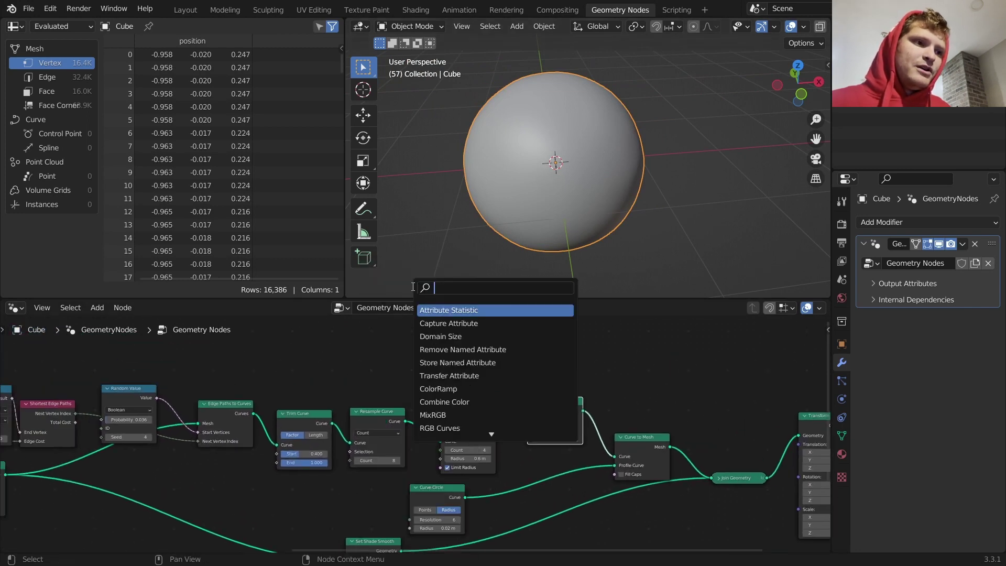
{"action": "type", "text": "spline par"}
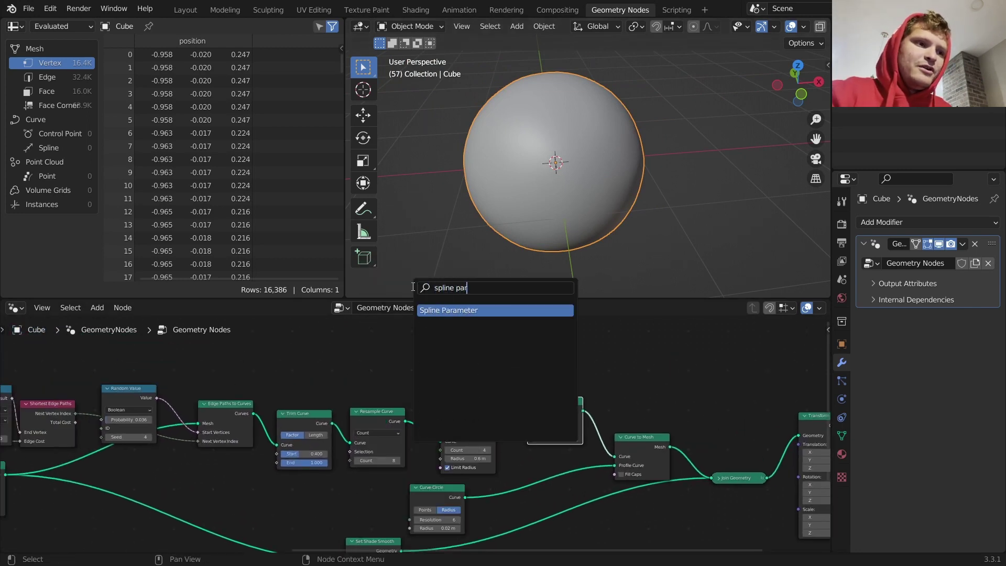
{"action": "key", "text": "Return"}
{"action": "left_click", "coordinate": [444, 374]}
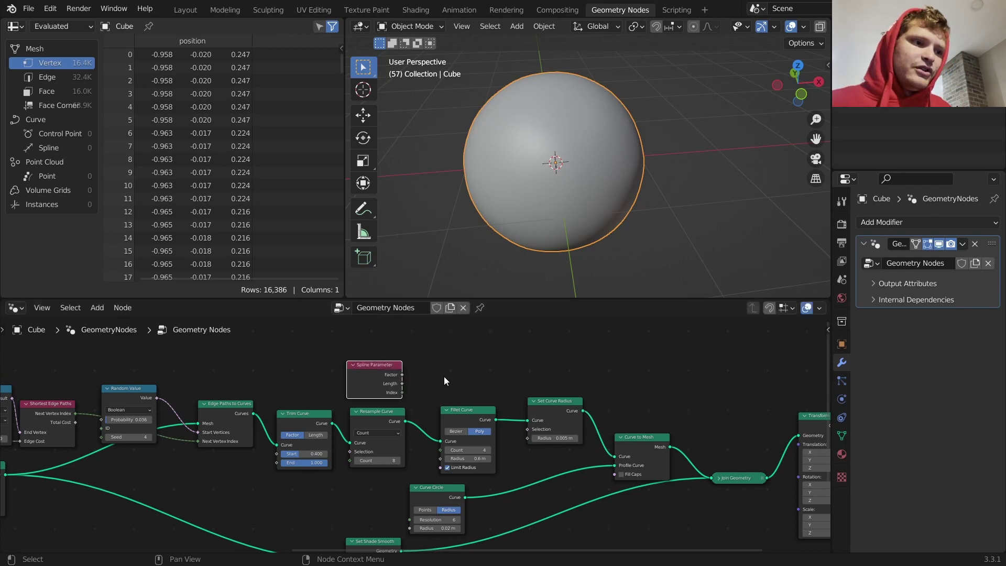
Add an RGB Curves node and connect the Spline Parameter's Factor to its Color input
{"action": "scroll", "coordinate": [444, 374], "scroll_direction": "up", "scroll_amount": 3}
{"action": "middle_click_drag", "start_coordinate": [453, 397], "coordinate": [465, 403]}
{"action": "key", "text": "shift+a"}
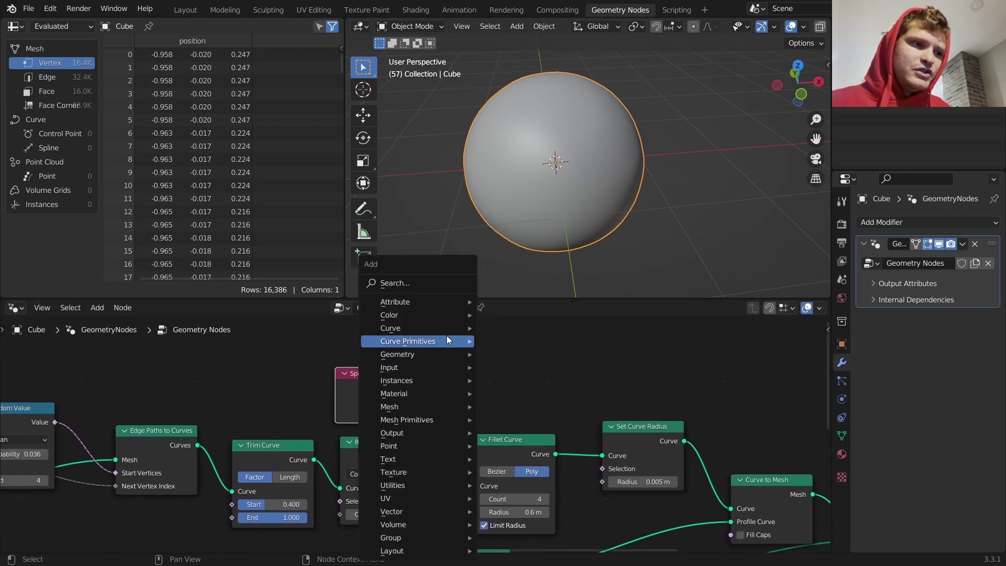
{"action": "left_click", "coordinate": [432, 288]}
{"action": "type", "text": "rgb c"}
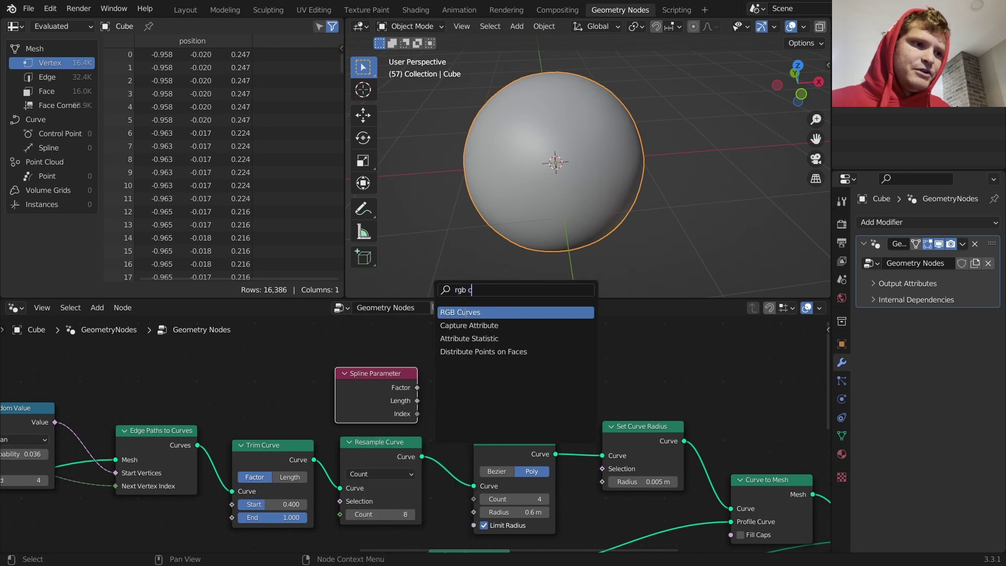
{"action": "key", "text": "Return"}
{"action": "left_click", "coordinate": [336, 391]}
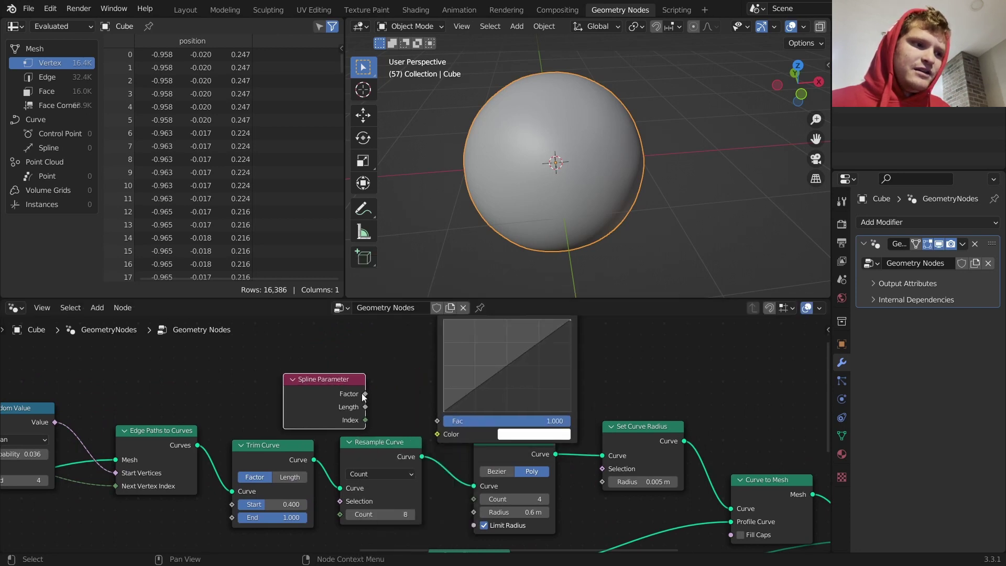
{"action": "left_click_drag", "start_coordinate": [365, 393], "coordinate": [437, 438]}
Connect the RGB Curves Color output to Set Curve Radius's Radius input and inspect the veins up close
{"action": "scroll", "coordinate": [436, 437], "scroll_direction": "down", "scroll_amount": 3}
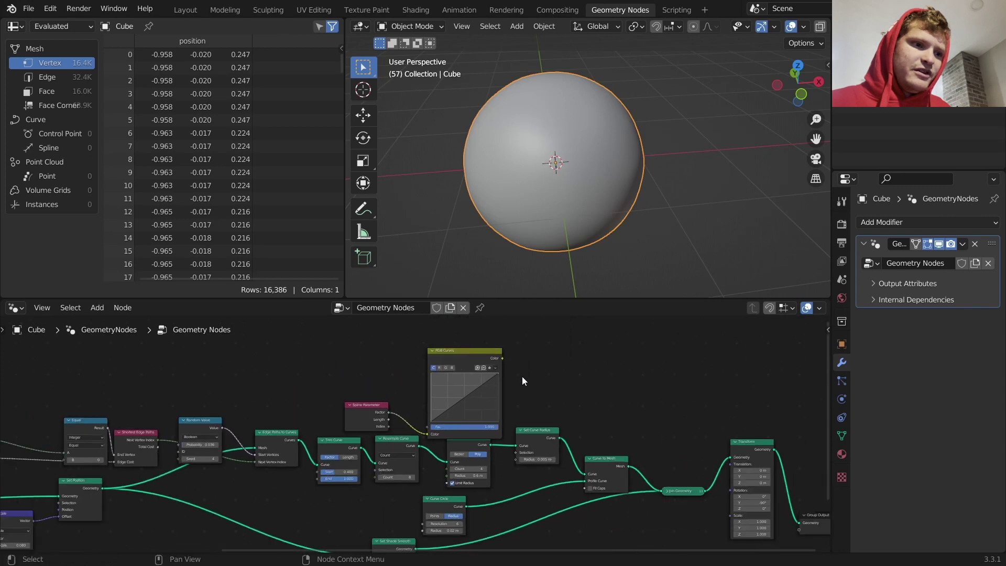
{"action": "left_click_drag", "start_coordinate": [502, 359], "coordinate": [535, 469]}
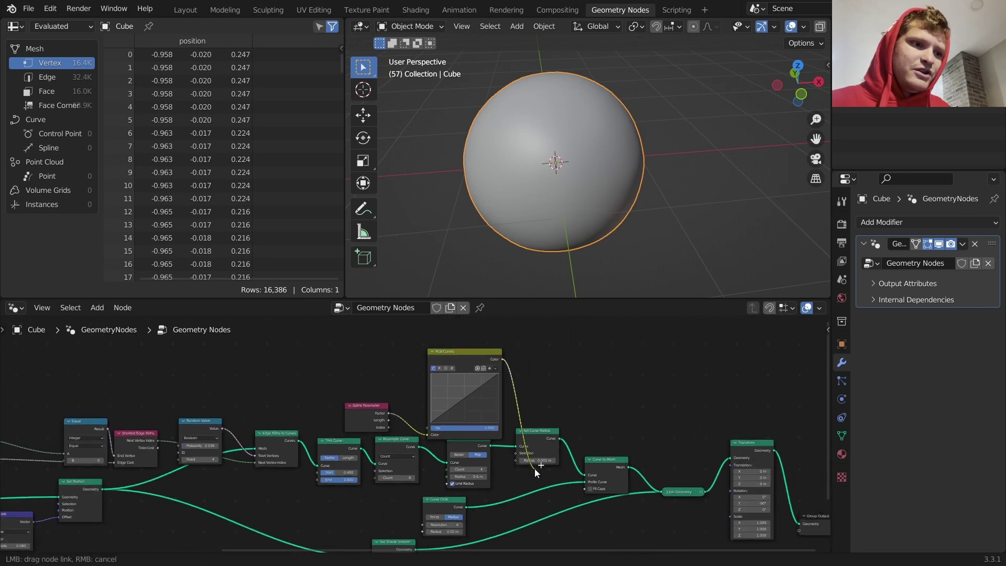
{"action": "middle_click_drag", "start_coordinate": [507, 178], "coordinate": [529, 186]}
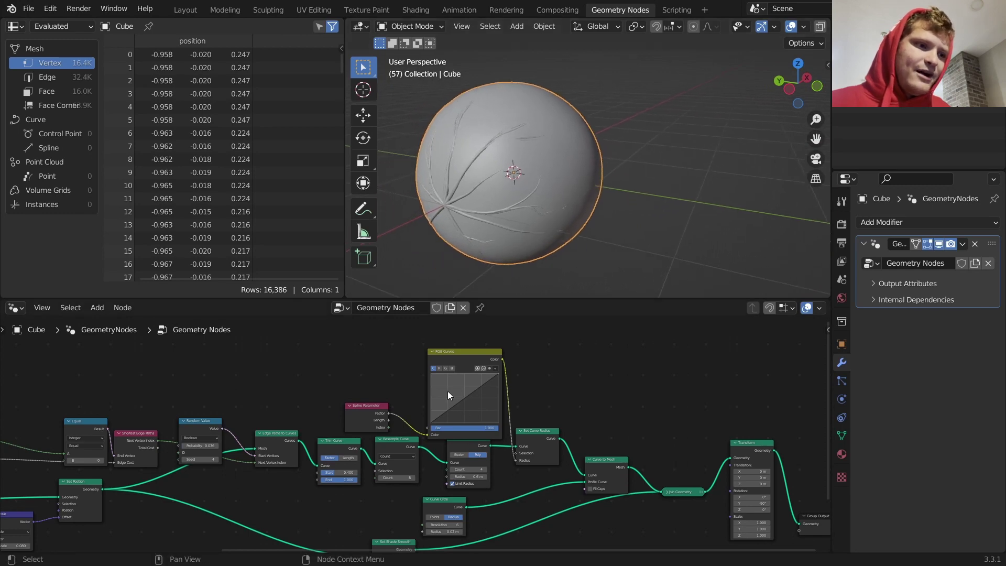
{"action": "scroll", "coordinate": [448, 391], "scroll_direction": "up", "scroll_amount": 3}
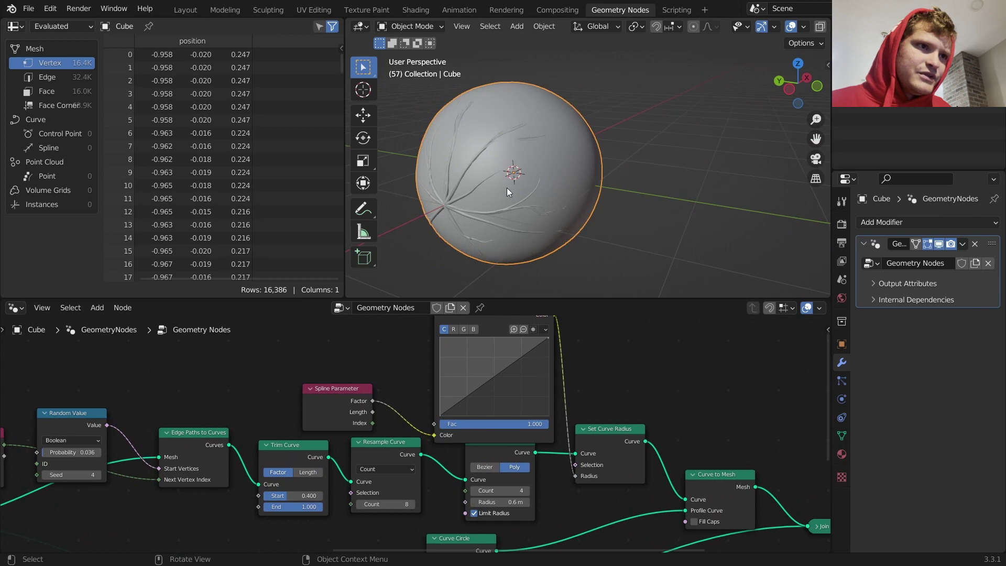
{"action": "scroll", "coordinate": [507, 188], "scroll_direction": "up", "scroll_amount": 4}
{"action": "middle_click_drag", "start_coordinate": [419, 182], "coordinate": [675, 141], "text": "shift"}
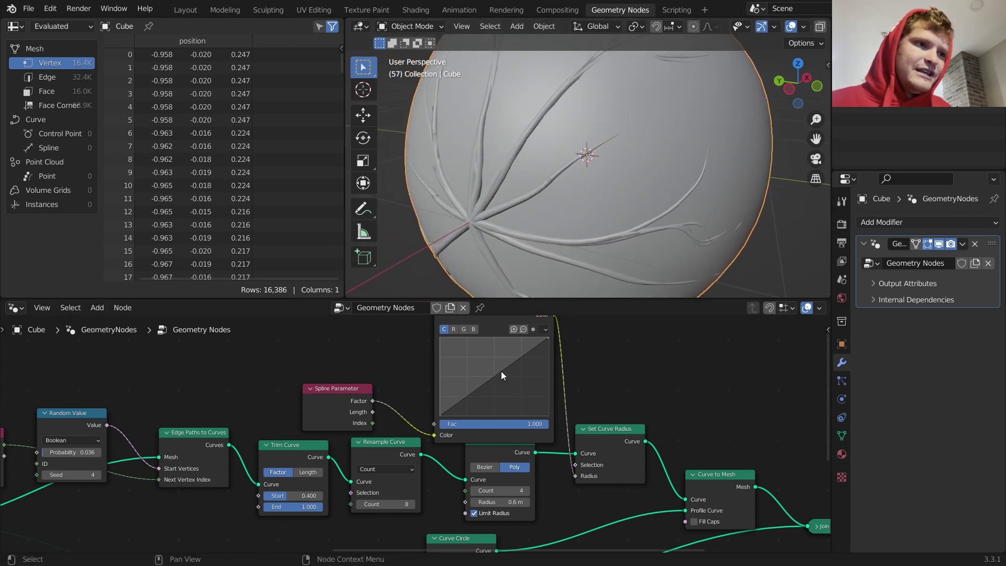
Bow the RGB Curves graph upward with a control point at about 0.262, 0.700
{"action": "left_click_drag", "start_coordinate": [501, 371], "coordinate": [480, 354]}
{"action": "scroll", "coordinate": [589, 209], "scroll_direction": "down", "scroll_amount": 1}
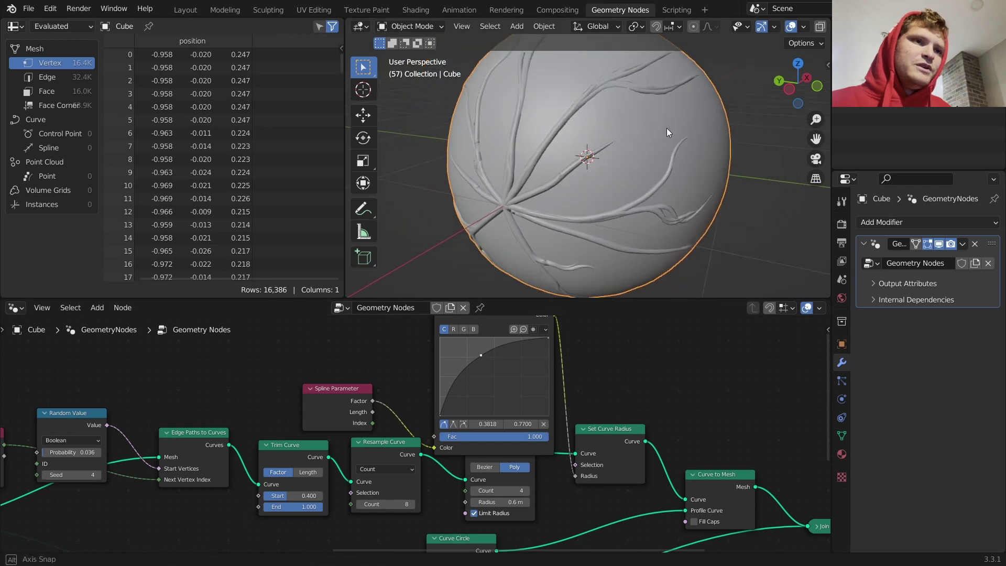
{"action": "middle_click_drag", "start_coordinate": [667, 130], "coordinate": [591, 162]}
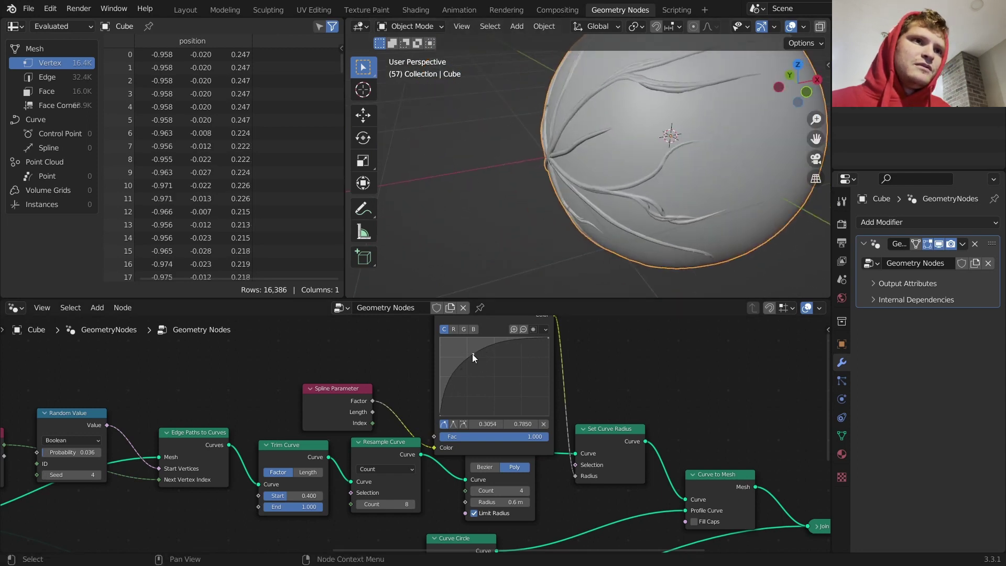
{"action": "left_click_drag", "start_coordinate": [473, 355], "coordinate": [469, 360]}
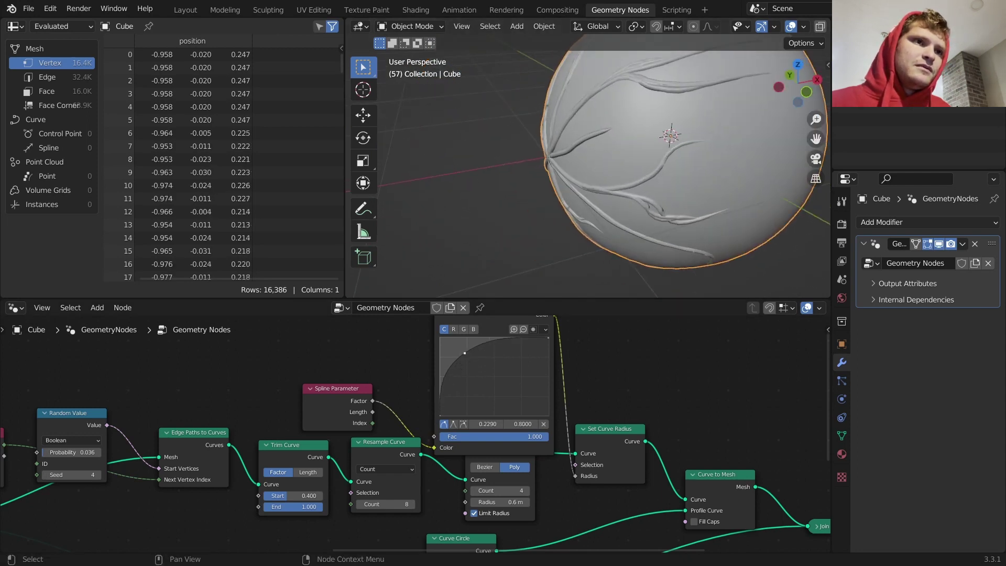
{"action": "left_click", "coordinate": [598, 427]}
Play the animation and check how the tapered veins look on the eyeball
{"action": "scroll", "coordinate": [656, 150], "scroll_direction": "down", "scroll_amount": 3}
{"action": "key", "text": "space"}
{"action": "mouse_move", "coordinate": [655, 153]}
{"action": "middle_mouse_down"}
{"action": "mouse_move", "coordinate": [665, 161]}
{"action": "mouse_move", "coordinate": [739, 144]}
{"action": "mouse_move", "coordinate": [644, 155]}
{"action": "middle_mouse_up"}
{"action": "key", "text": "space"}
{"action": "scroll", "coordinate": [636, 160], "scroll_direction": "up", "scroll_amount": 4}
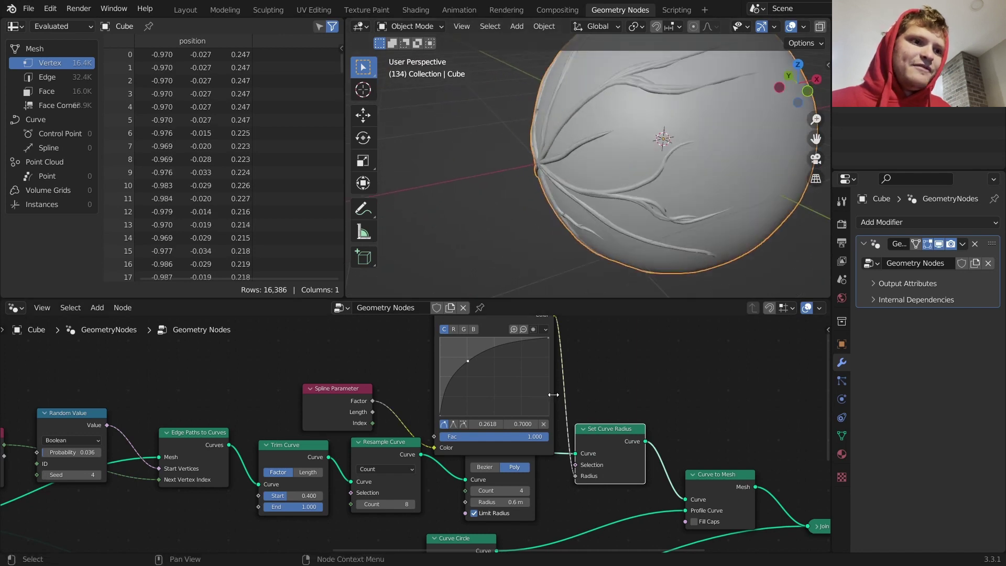
Move the Spline Parameter and RGB Curves nodes away from Set Curve Radius to make room for another node
{"action": "scroll", "coordinate": [553, 395], "scroll_direction": "down", "scroll_amount": 4}
{"action": "left_click_drag", "start_coordinate": [317, 425], "coordinate": [467, 365]}
{"action": "key", "text": "g"}
{"action": "left_click", "coordinate": [356, 356]}
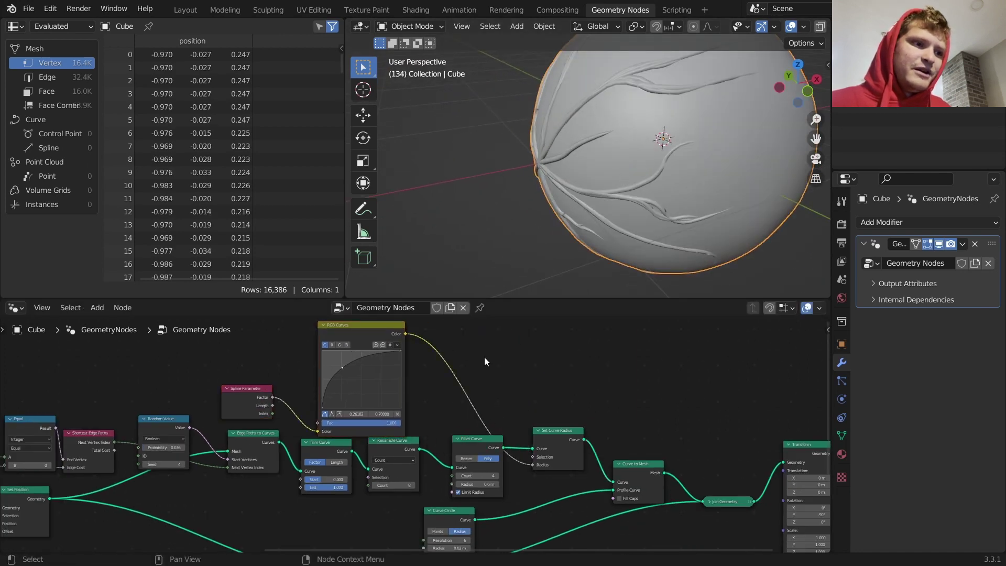
Insert a Math node set to Multiply with a value of 2 between RGB Curves and Set Curve Radius
{"action": "key", "text": "shift+a"}
{"action": "type", "text": "ma"}
{"action": "key", "text": "Return"}
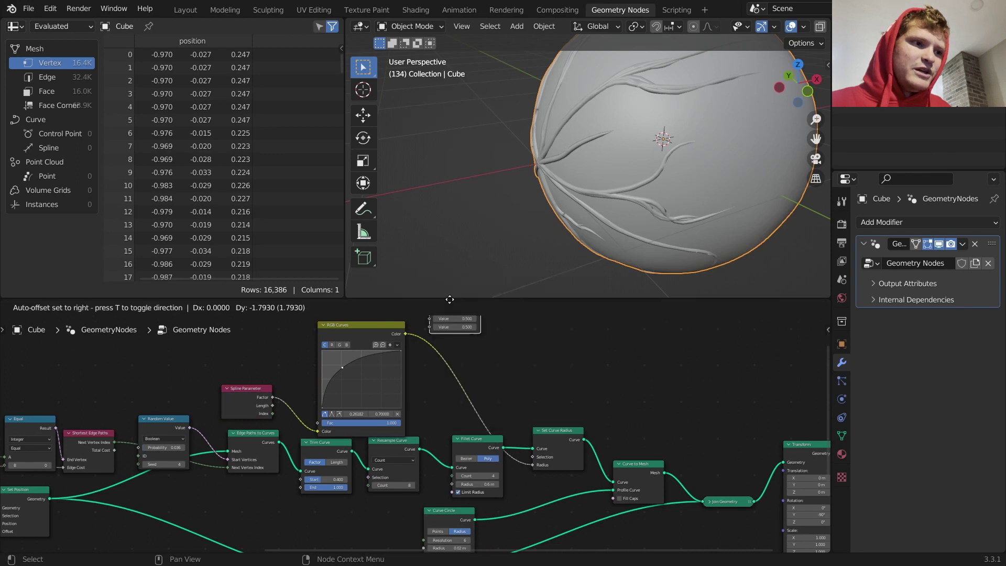
{"action": "left_click", "coordinate": [466, 343]}
{"action": "left_click", "coordinate": [473, 345]}
{"action": "left_click", "coordinate": [464, 379]}
{"action": "left_click", "coordinate": [475, 371]}
{"action": "type", "text": "2"}
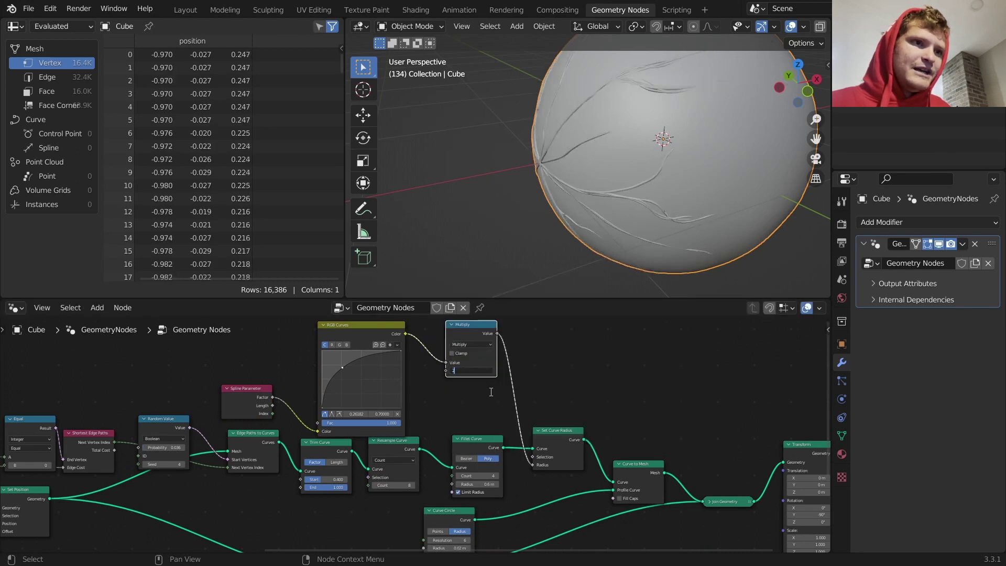
{"action": "key", "text": "Return"}
Play the animation and examine the thickened veins from the side
{"action": "scroll", "coordinate": [658, 198], "scroll_direction": "down", "scroll_amount": 2}
{"action": "key", "text": "space"}
{"action": "middle_click_drag", "start_coordinate": [642, 153], "coordinate": [598, 145]}
{"action": "middle_click_drag", "start_coordinate": [662, 158], "coordinate": [568, 171], "text": "shift"}
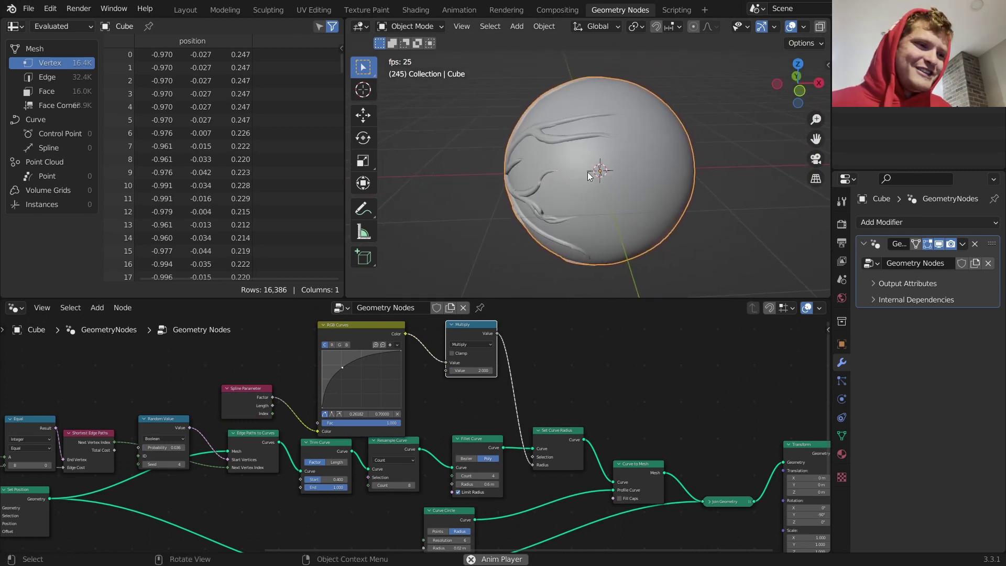
{"action": "key", "text": "space"}
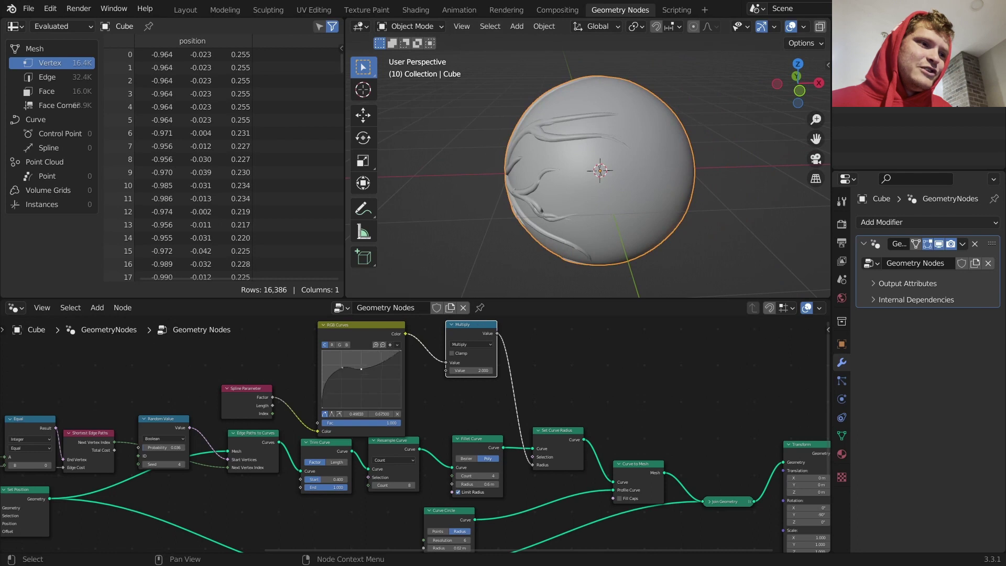
Undo the extra control points on the RGB Curves graph and replay the animation briefly
{"action": "middle_click_drag", "start_coordinate": [555, 173], "coordinate": [677, 149]}
{"action": "key", "text": "ctrl+z"}
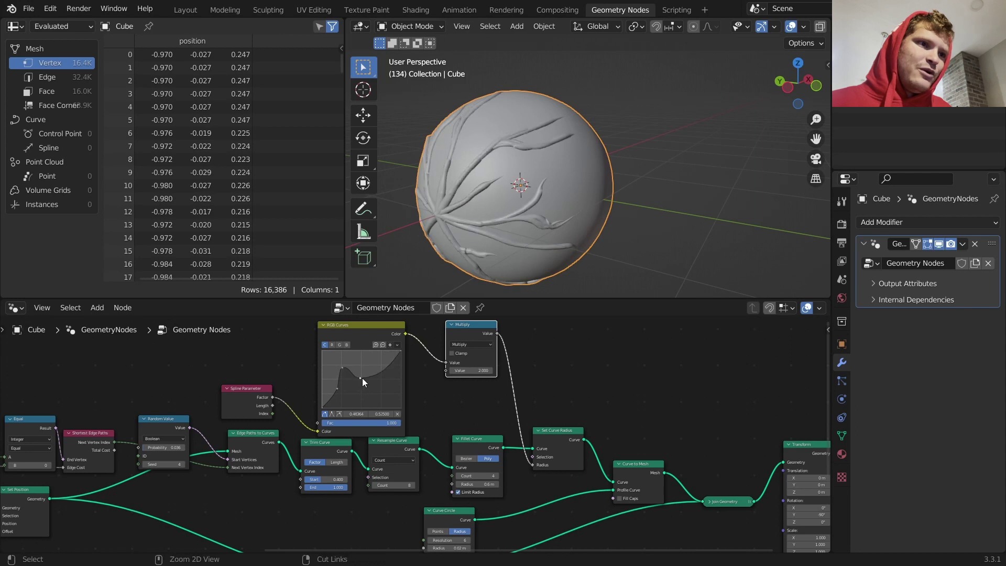
{"action": "key", "text": "ctrl+z"}
{"action": "middle_click_drag", "start_coordinate": [514, 209], "coordinate": [481, 229]}
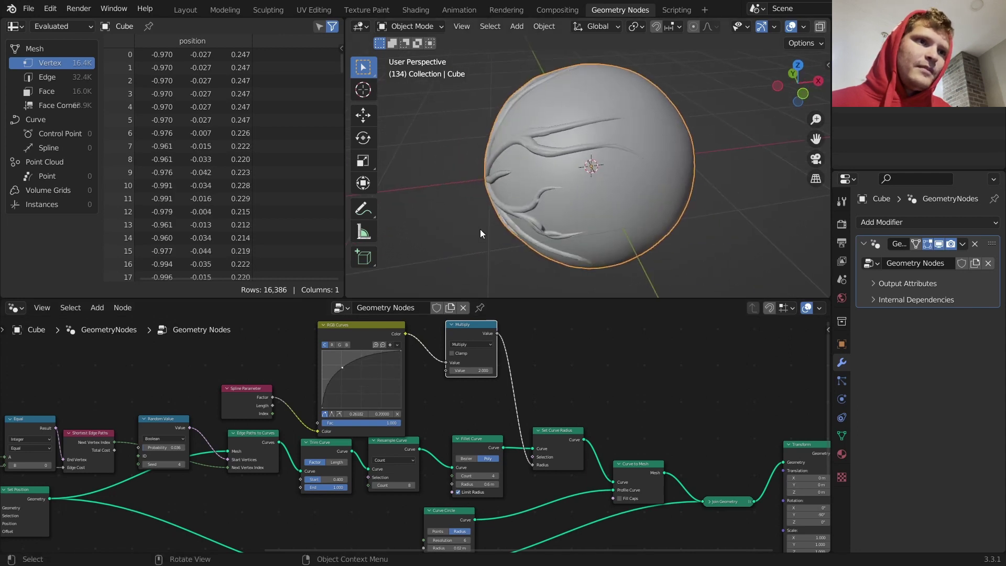
{"action": "key", "text": "space"}
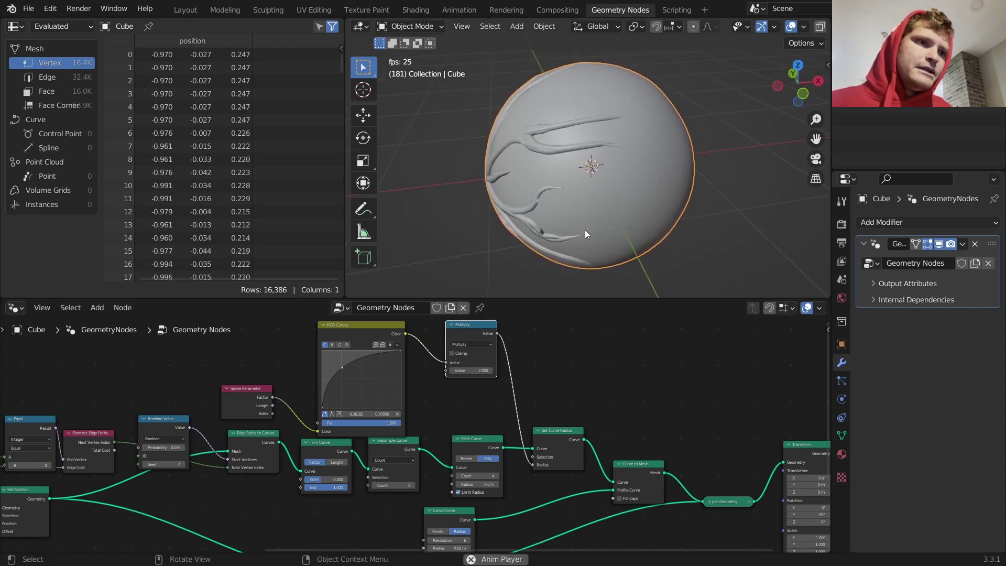
{"action": "key", "text": "space"}
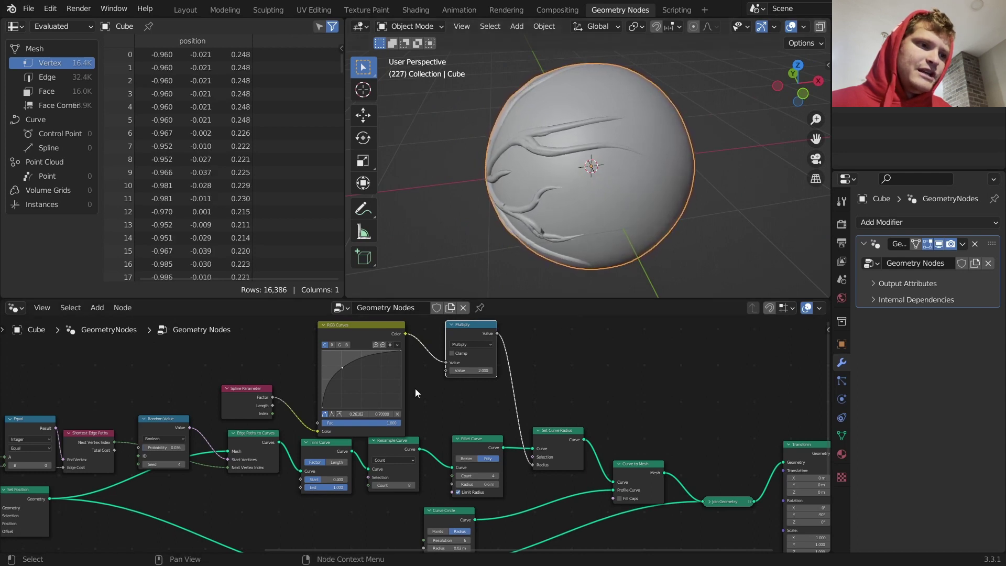
Duplicate the Multiply node beside the Spline Parameter, set the copy to Add and feed it the Factor output
{"action": "middle_click_drag", "start_coordinate": [415, 388], "coordinate": [435, 418]}
{"action": "left_click_drag", "start_coordinate": [315, 436], "coordinate": [592, 361]}
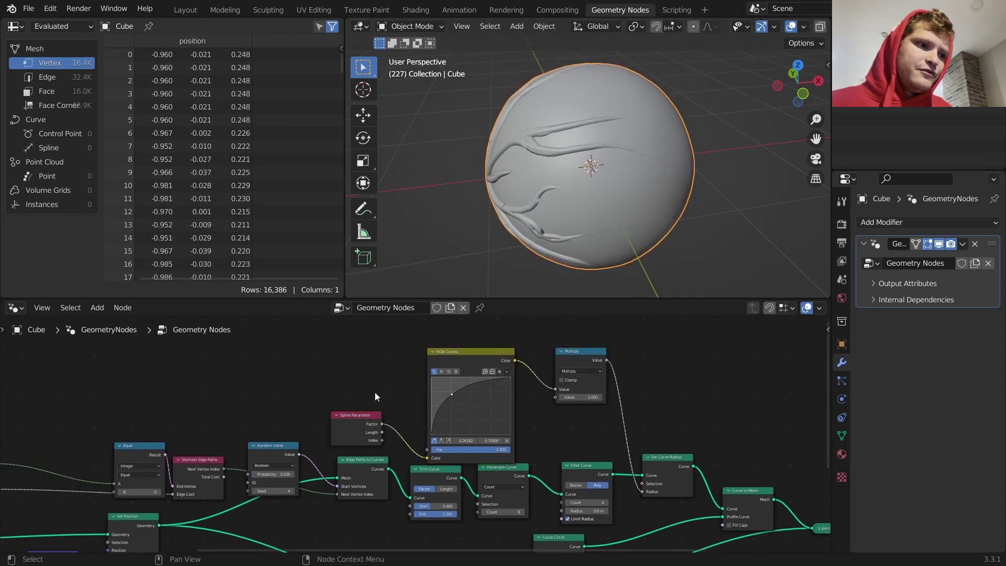
{"action": "left_click_drag", "start_coordinate": [367, 415], "coordinate": [263, 390]}
{"action": "left_click", "coordinate": [576, 349]}
{"action": "key", "text": "shift+d"}
{"action": "left_click", "coordinate": [362, 341]}
{"action": "left_click", "coordinate": [358, 364]}
Add a Scene Time node with its Seconds output feeding the Add node
{"action": "left_click", "coordinate": [362, 376]}
{"action": "type", "text": "time"}
{"action": "key", "text": "Return"}
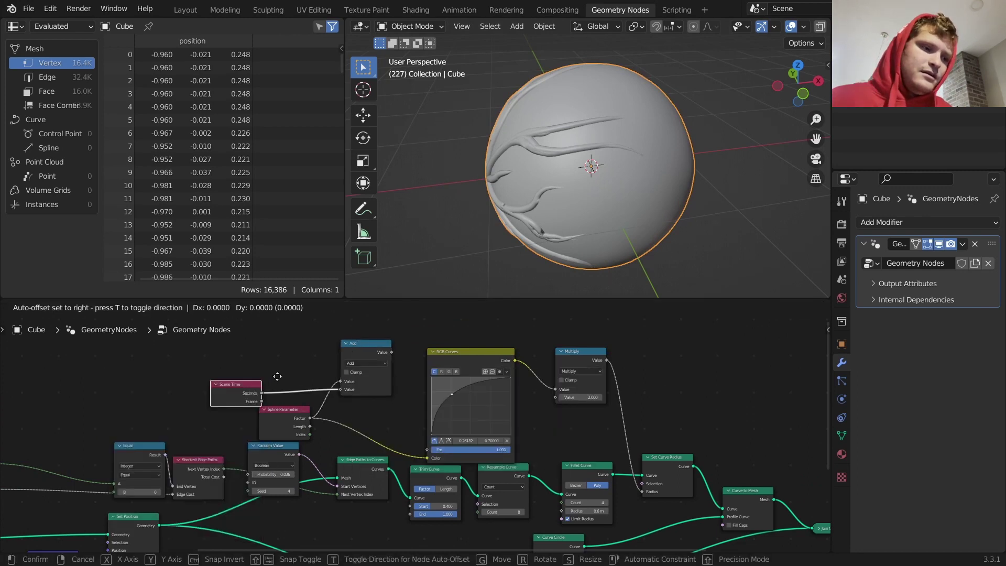
{"action": "left_click_drag", "start_coordinate": [370, 349], "coordinate": [321, 340]}
Duplicate the Add node, connect the Add result to the copy and set the copy to Fraction
{"action": "key", "text": "shift+d"}
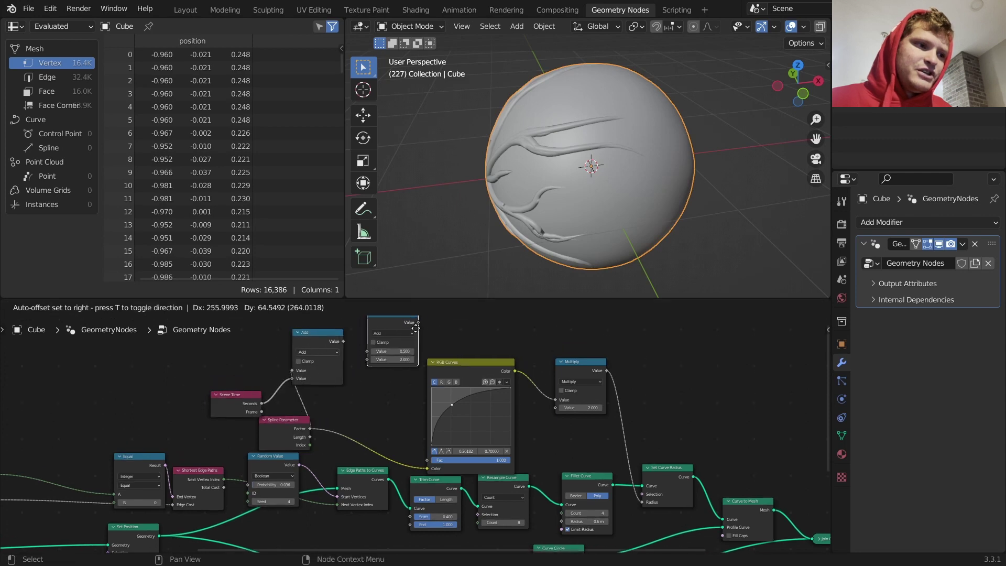
{"action": "left_click", "coordinate": [390, 355]}
{"action": "right_click_drag", "start_coordinate": [346, 382], "coordinate": [390, 379], "text": "alt"}
{"action": "left_click", "coordinate": [397, 371]}
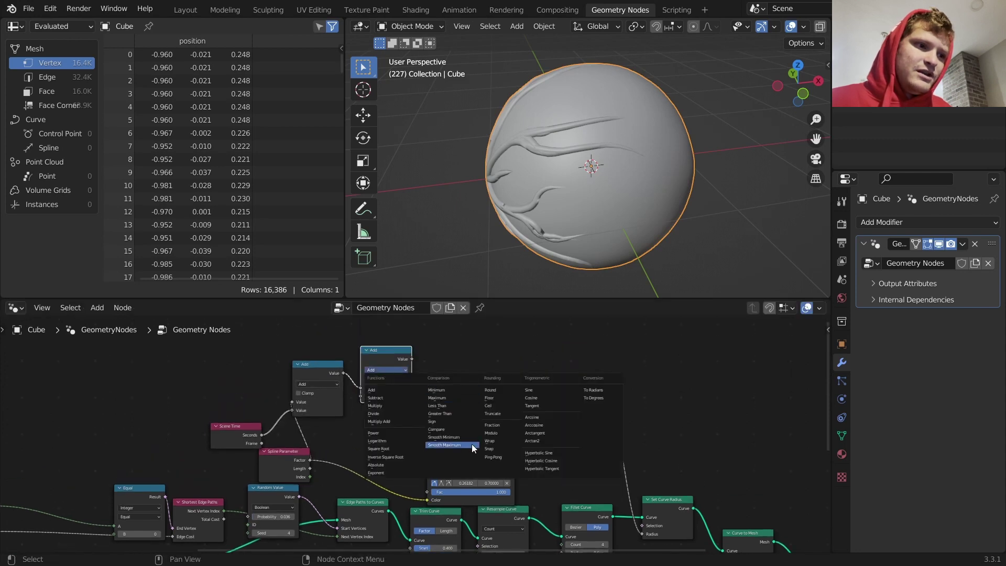
{"action": "left_click", "coordinate": [501, 426]}
{"action": "key", "text": "shift+a"}
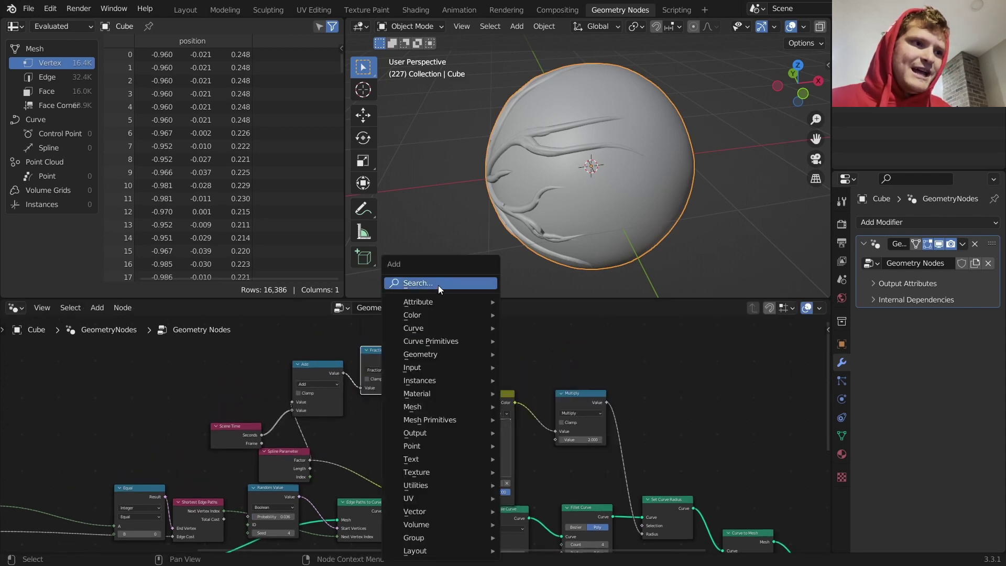
{"action": "type", "text": "c"}
{"action": "key", "text": "Escape"}
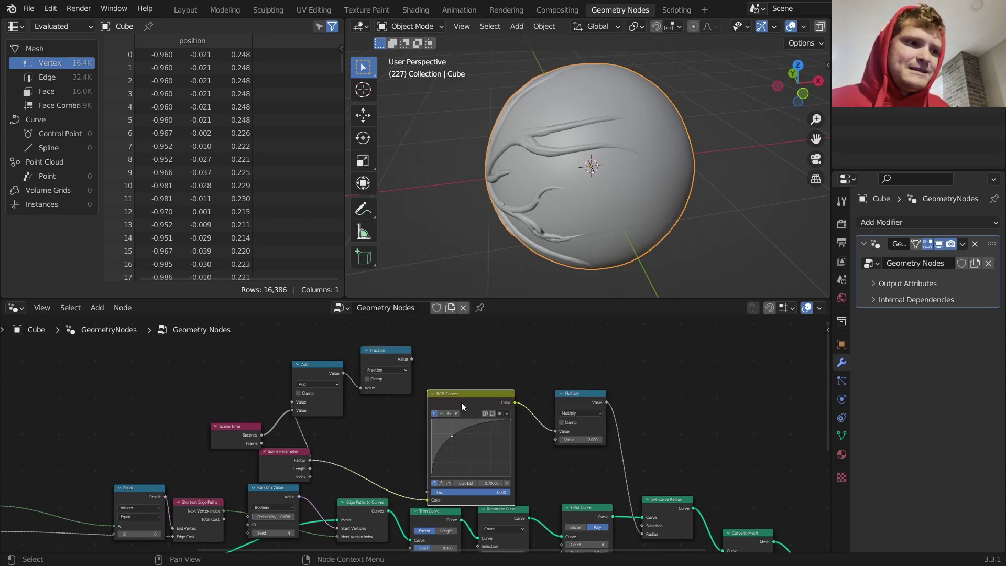
Duplicate the RGB Curves node above the original and feed the Fraction output into the copy's Color input
{"action": "middle_click_drag", "start_coordinate": [461, 401], "coordinate": [452, 491]}
{"action": "key", "text": "shift+d"}
{"action": "left_click", "coordinate": [457, 364]}
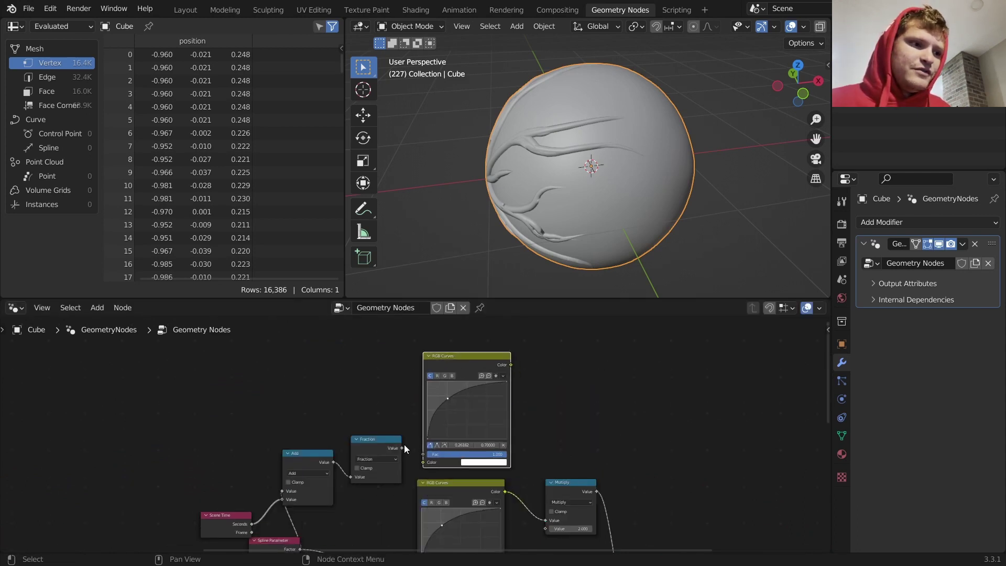
{"action": "left_click", "coordinate": [503, 376]}
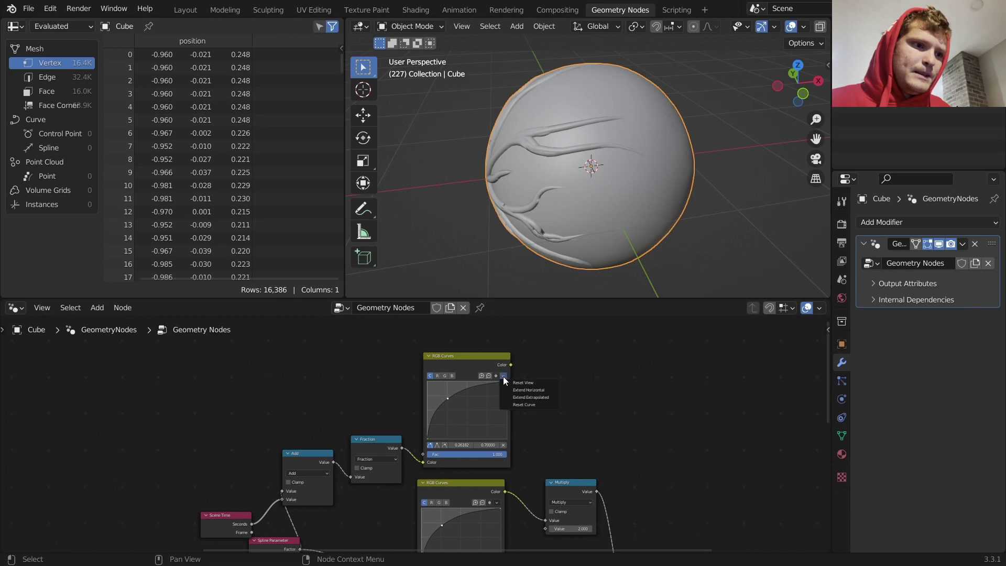
Insert a duplicate of the final Multiply node before it, set to Add, combining the outputs of both RGB Curves nodes
{"action": "left_click_drag", "start_coordinate": [567, 486], "coordinate": [640, 475]}
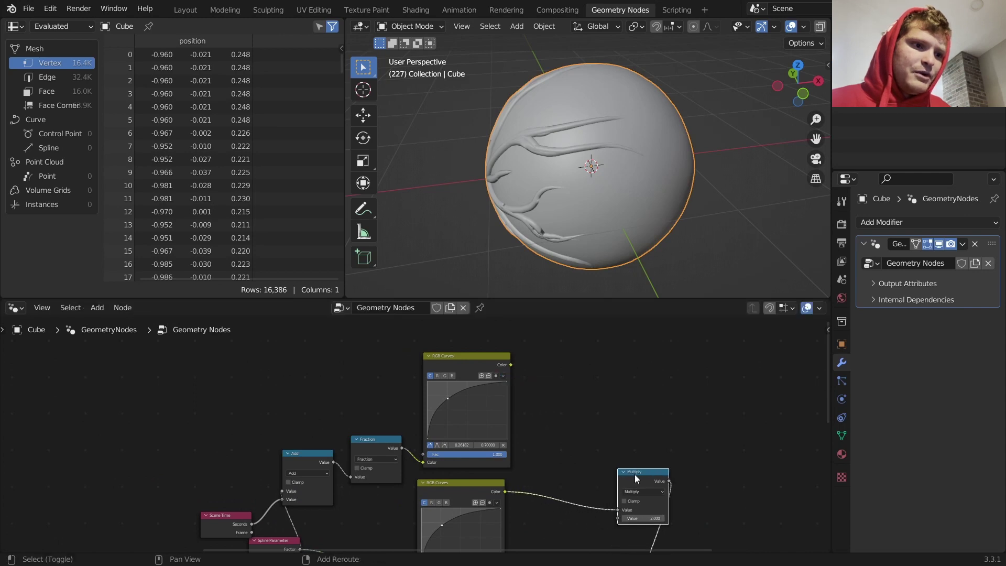
{"action": "key", "text": "shift+d"}
{"action": "left_click", "coordinate": [576, 477]}
{"action": "left_click", "coordinate": [574, 486]}
{"action": "key", "text": "a"}
{"action": "right_click_drag", "start_coordinate": [492, 364], "coordinate": [549, 487], "text": "alt"}
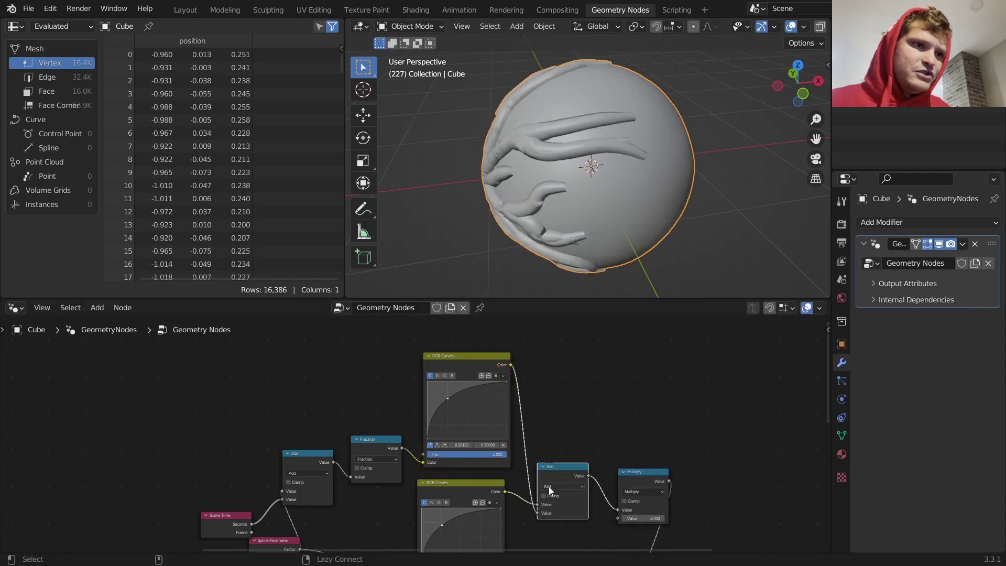
Reset the curve on the upper RGB Curves node and play the animation
{"action": "scroll", "coordinate": [555, 400], "scroll_direction": "up", "scroll_amount": 2}
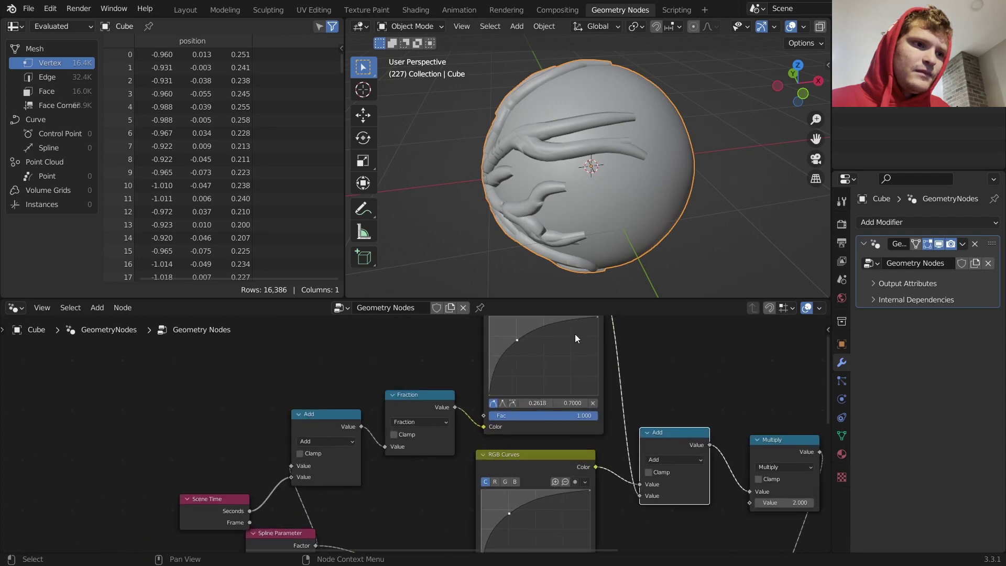
{"action": "middle_click_drag", "start_coordinate": [572, 407], "coordinate": [574, 445]}
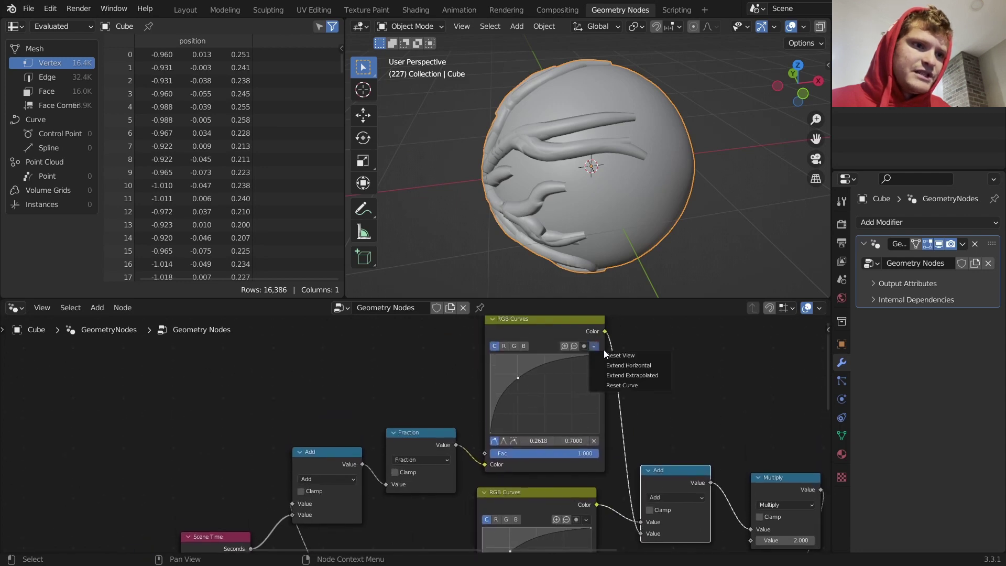
{"action": "left_click", "coordinate": [614, 386]}
{"action": "key", "text": "space"}
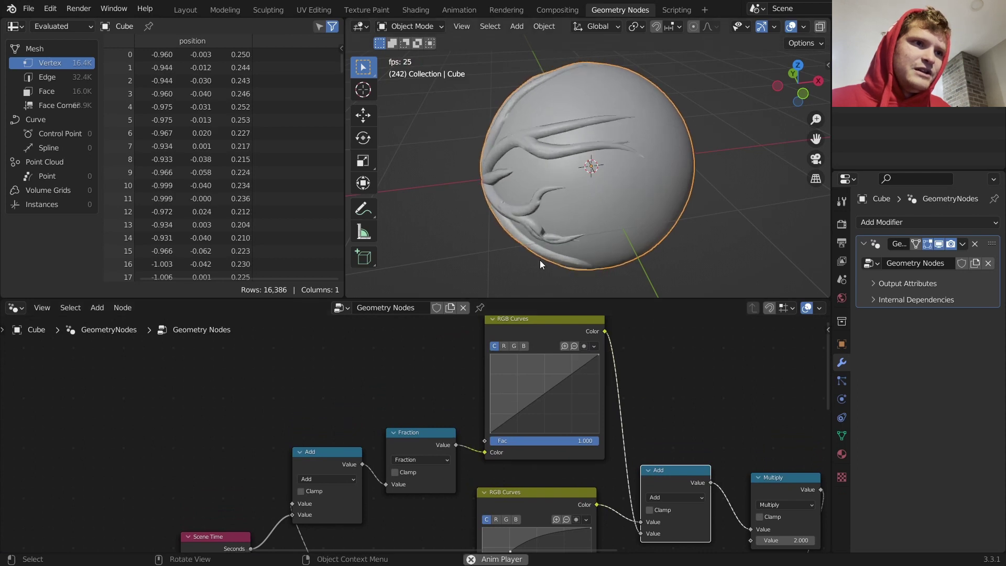
{"action": "middle_click_drag", "start_coordinate": [540, 260], "coordinate": [604, 191]}
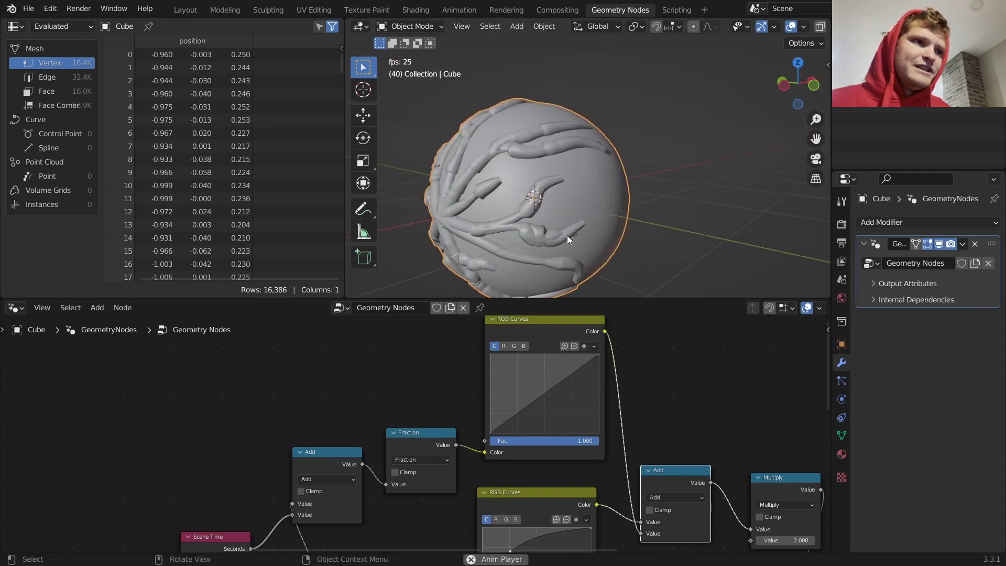
Space out the Spline Parameter and Scene Time nodes beside the first Add node
{"action": "middle_click_drag", "start_coordinate": [399, 428], "coordinate": [544, 312]}
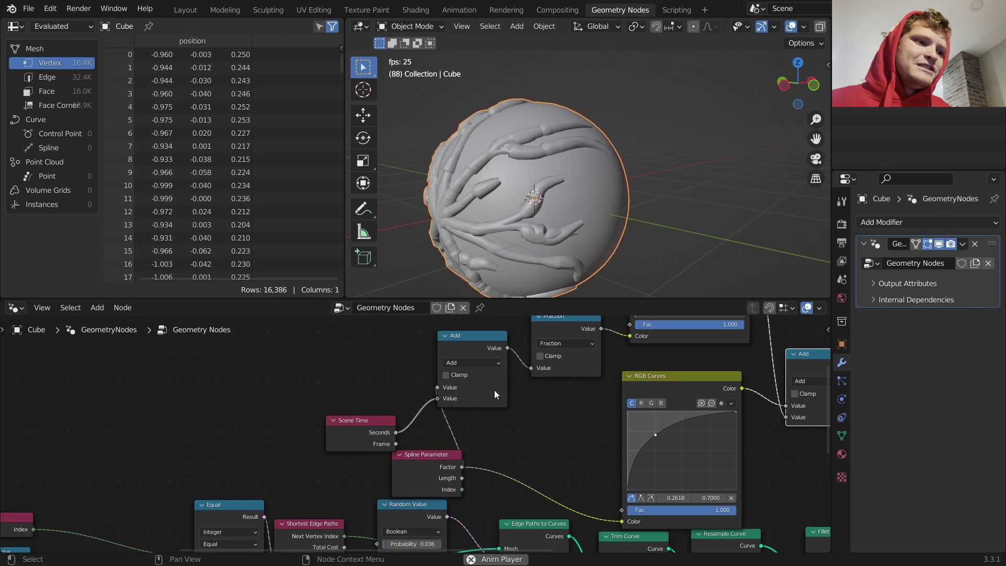
{"action": "left_click", "coordinate": [395, 460]}
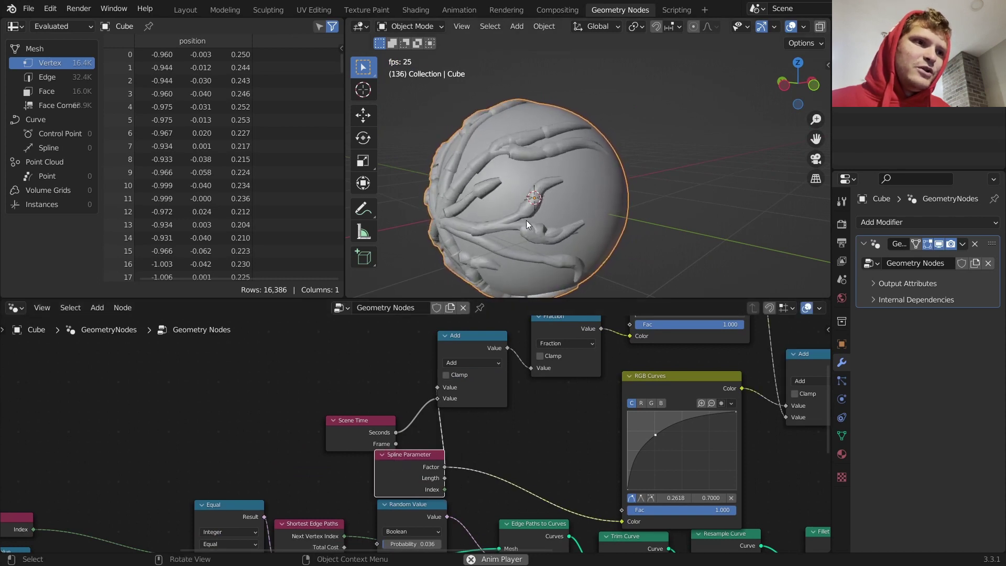
{"action": "left_click_drag", "start_coordinate": [370, 427], "coordinate": [358, 394]}
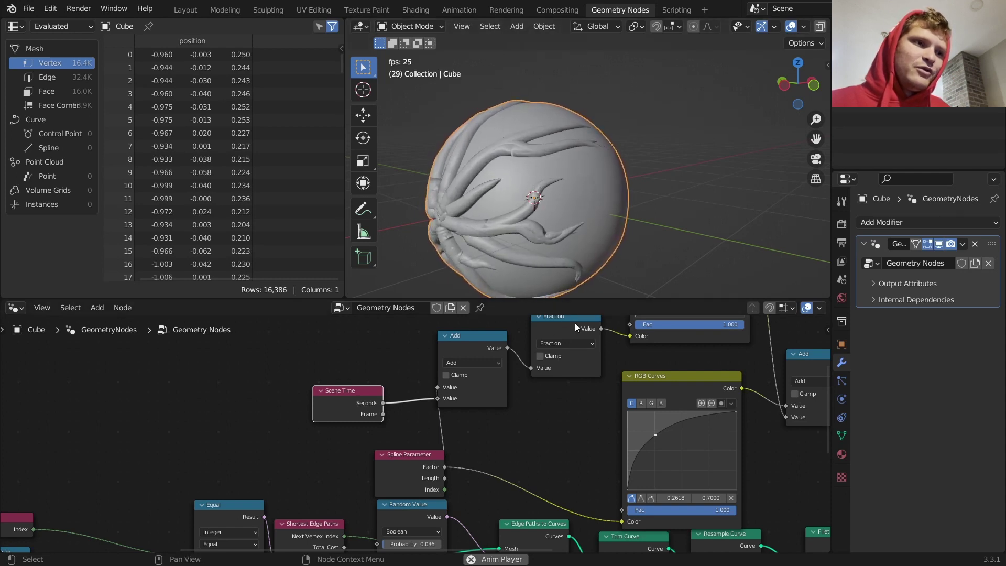
Shape the upper RGB Curves graph into a narrow central bump, with a rising-side point at about 0.31, 0.20, and stop playback
{"action": "middle_click_drag", "start_coordinate": [575, 323], "coordinate": [487, 382]}
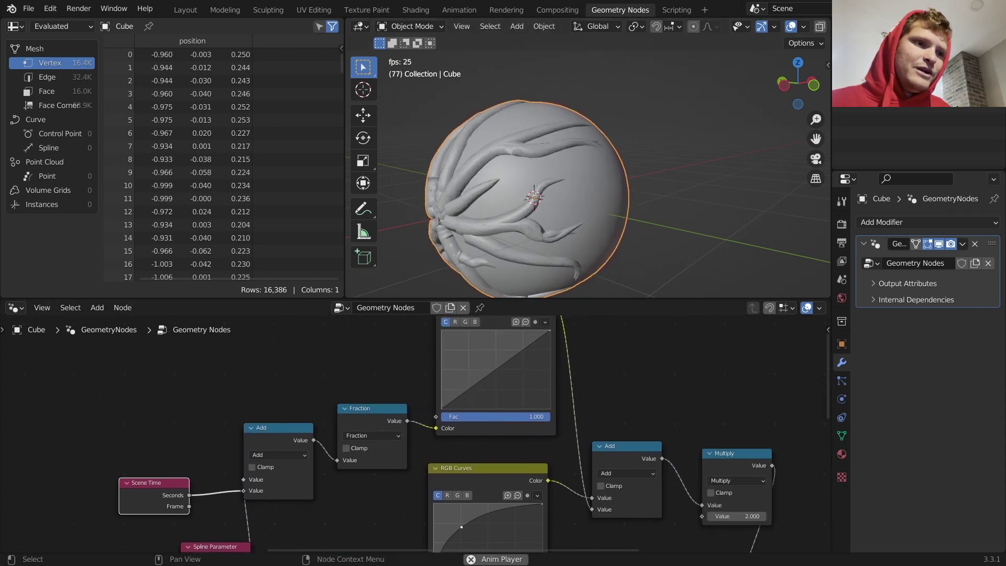
{"action": "left_click_drag", "start_coordinate": [549, 333], "coordinate": [494, 348]}
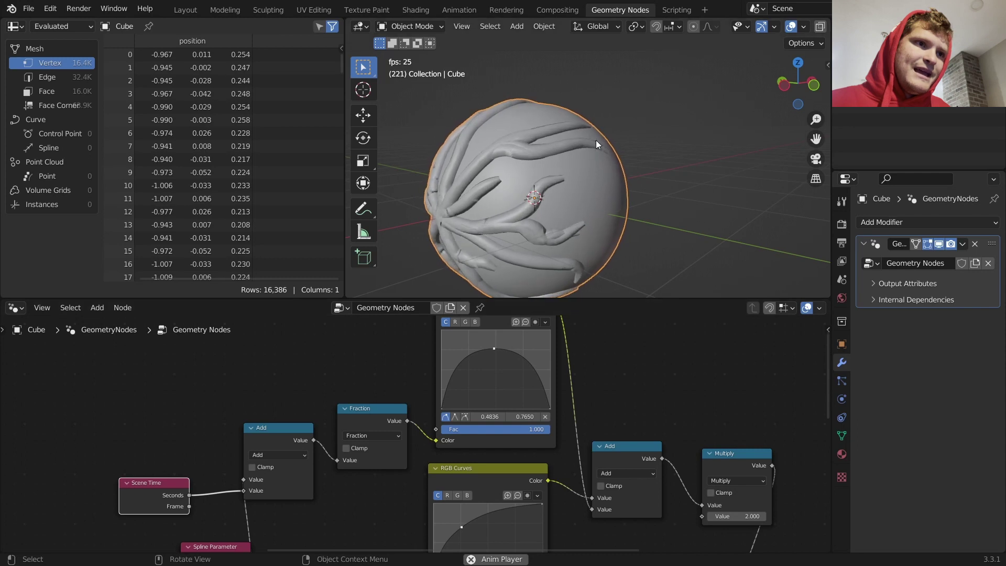
{"action": "middle_click_drag", "start_coordinate": [596, 140], "coordinate": [546, 182]}
{"action": "left_click_drag", "start_coordinate": [494, 348], "coordinate": [475, 395]}
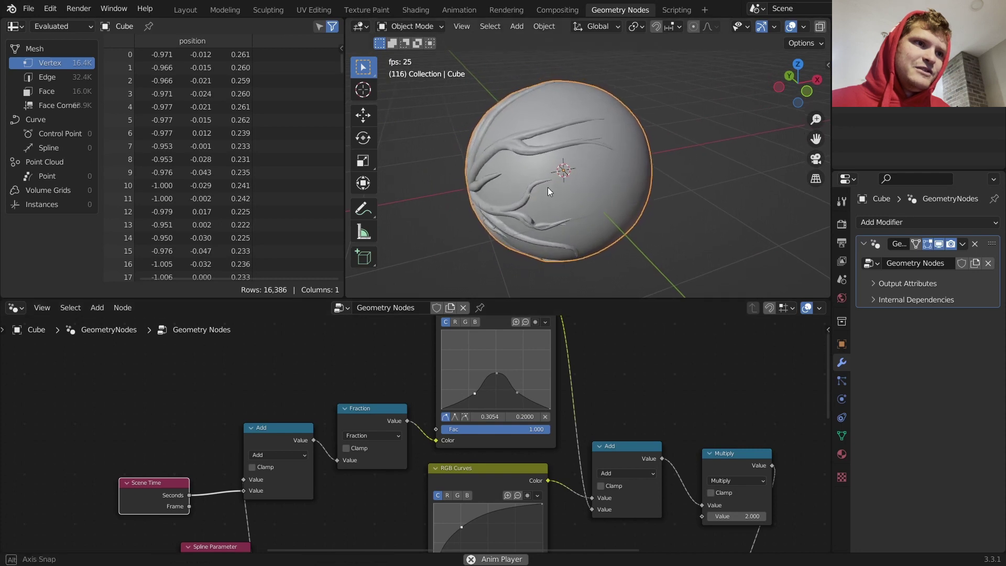
{"action": "middle_click_drag", "start_coordinate": [549, 187], "coordinate": [594, 194]}
{"action": "key", "text": "space"}
Duplicate the Add node fed by Scene Time and insert the copy between it and the Fraction node
{"action": "middle_click_drag", "start_coordinate": [263, 435], "coordinate": [472, 413]}
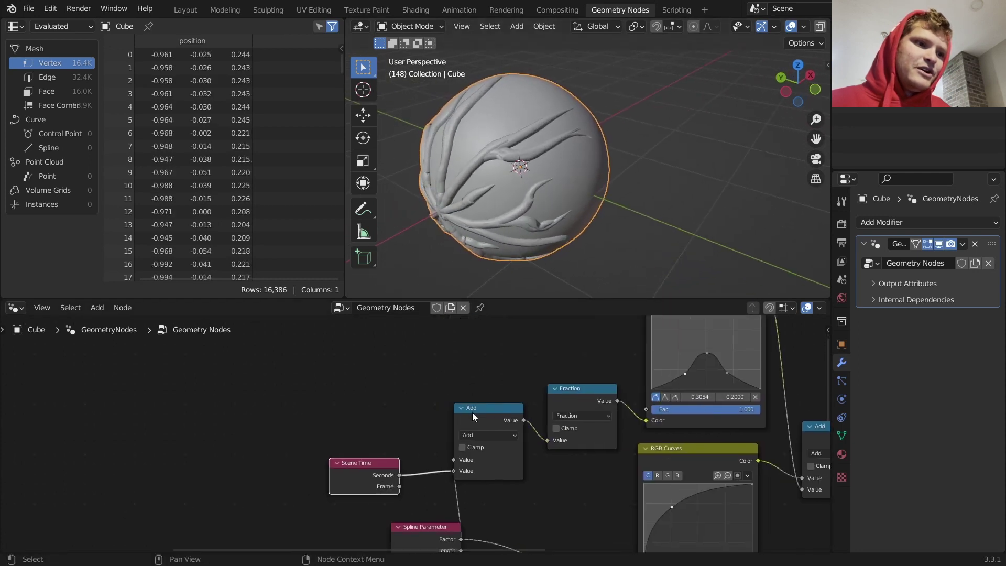
{"action": "scroll", "coordinate": [382, 420], "scroll_direction": "down", "scroll_amount": 3}
{"action": "left_click_drag", "start_coordinate": [454, 420], "coordinate": [408, 425]}
{"action": "key", "text": "shift+d"}
{"action": "left_click", "coordinate": [467, 412]}
Add a Float Random Value node feeding the second value of the new Add node
{"action": "left_click_drag", "start_coordinate": [487, 455], "coordinate": [293, 399]}
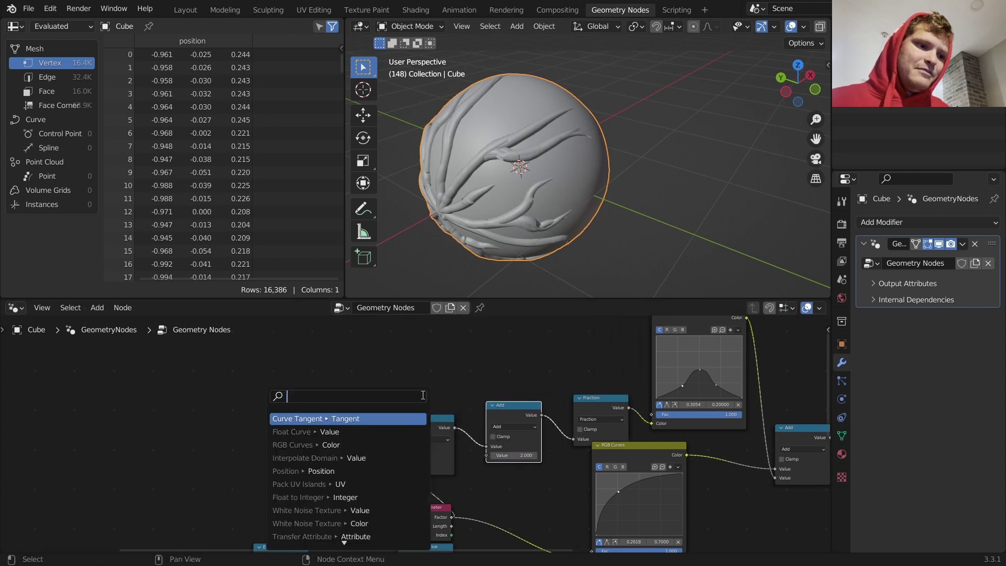
{"action": "type", "text": "random"}
{"action": "key", "text": "Return"}
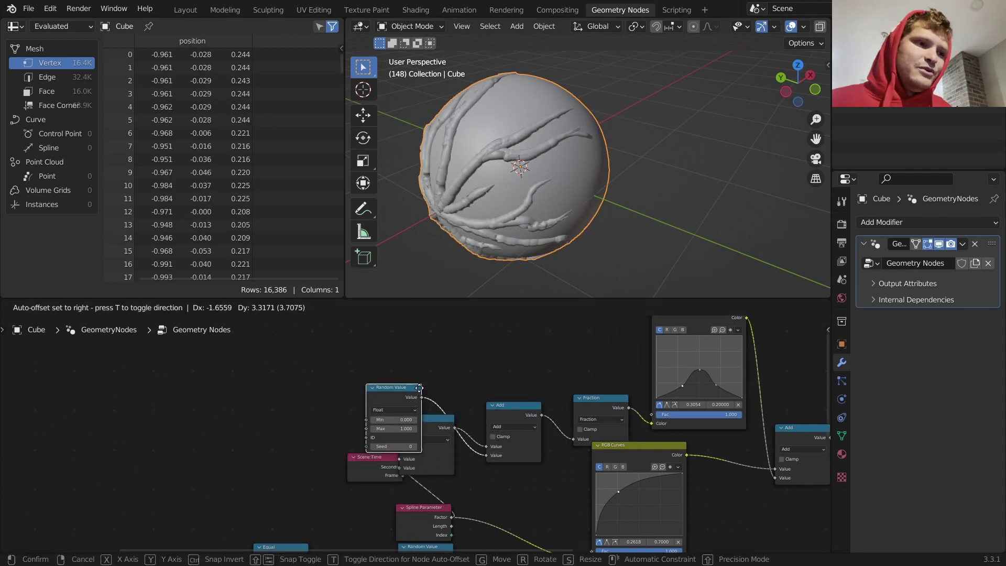
{"action": "left_click", "coordinate": [417, 351]}
Insert an Interpolate Domain node between Random Value and the Add node, with its domain set to Spline
{"action": "key", "text": "shift+a"}
{"action": "type", "text": "inter"}
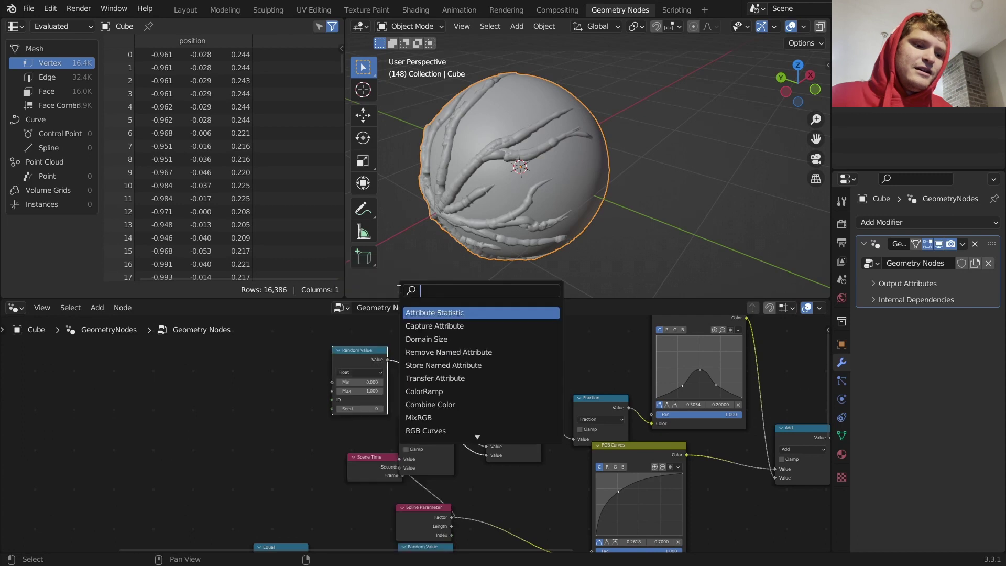
{"action": "key", "text": "Return"}
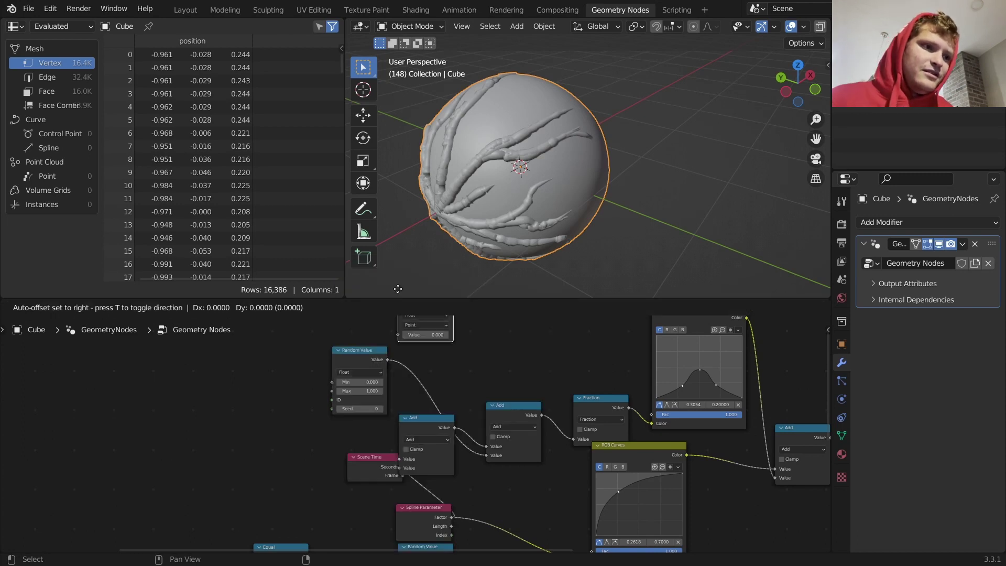
{"action": "left_click", "coordinate": [445, 376]}
{"action": "left_click", "coordinate": [445, 380]}
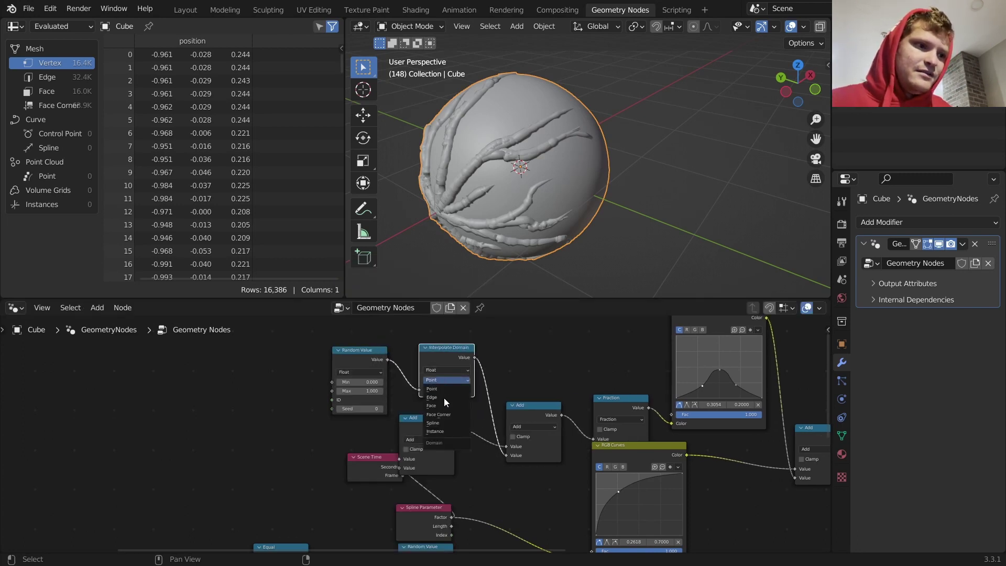
{"action": "left_click", "coordinate": [446, 423]}
Play the animation and adjust the falling-side point of the bump curve to about 0.69, 0.195
{"action": "key", "text": "space"}
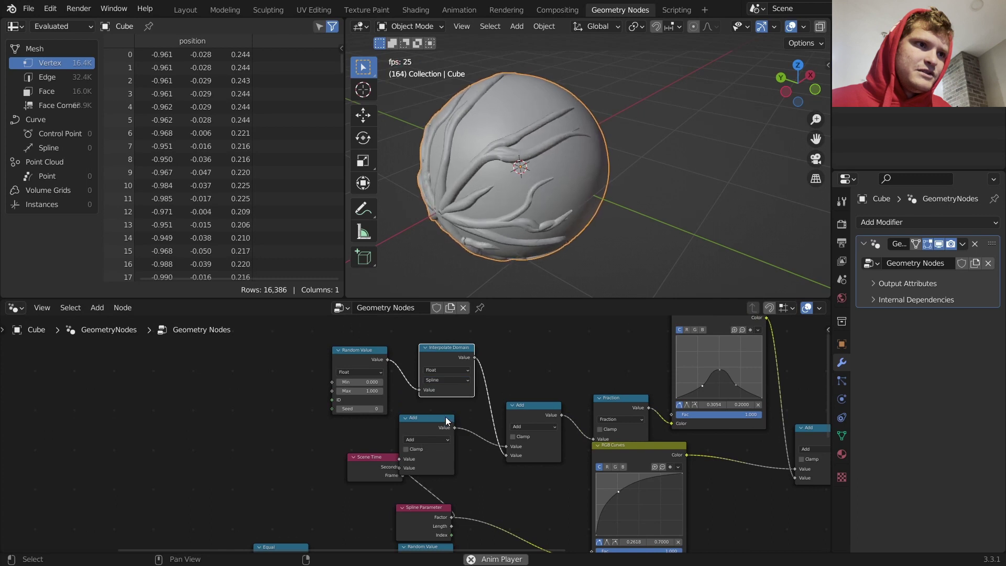
{"action": "middle_click_drag", "start_coordinate": [535, 151], "coordinate": [454, 150]}
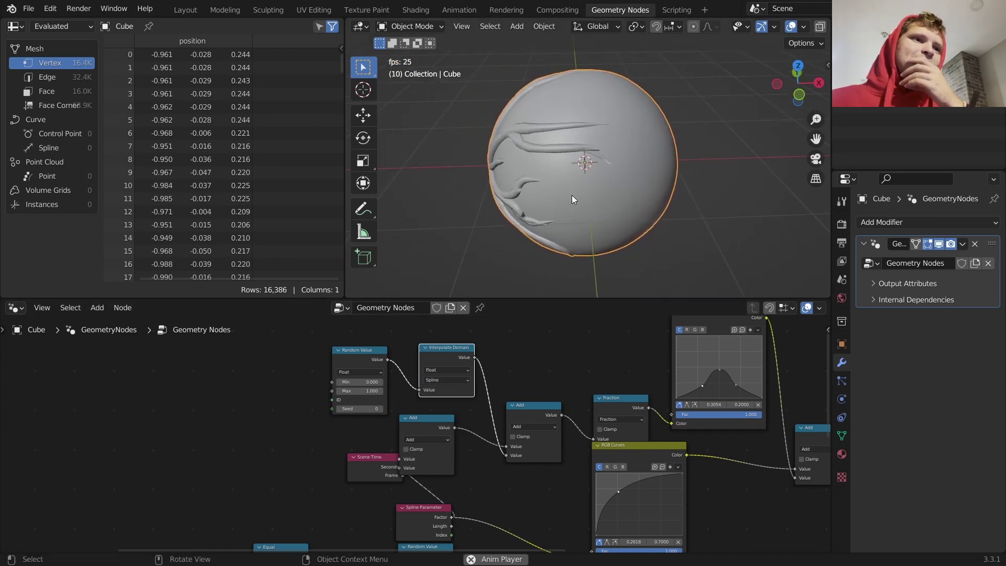
{"action": "middle_click_drag", "start_coordinate": [577, 186], "coordinate": [573, 202]}
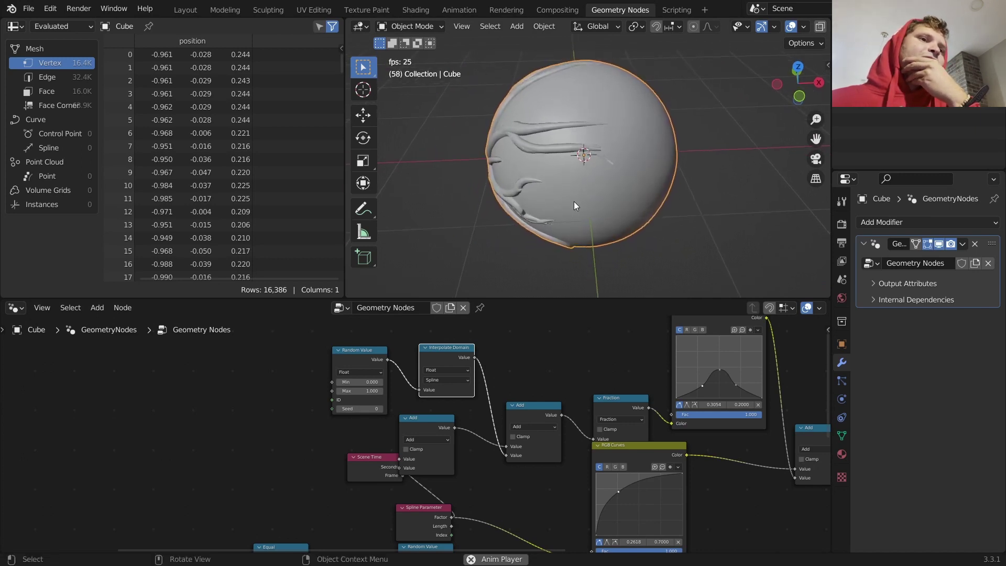
{"action": "middle_click_drag", "start_coordinate": [695, 388], "coordinate": [543, 402]}
{"action": "scroll", "coordinate": [587, 398], "scroll_direction": "up", "scroll_amount": 2}
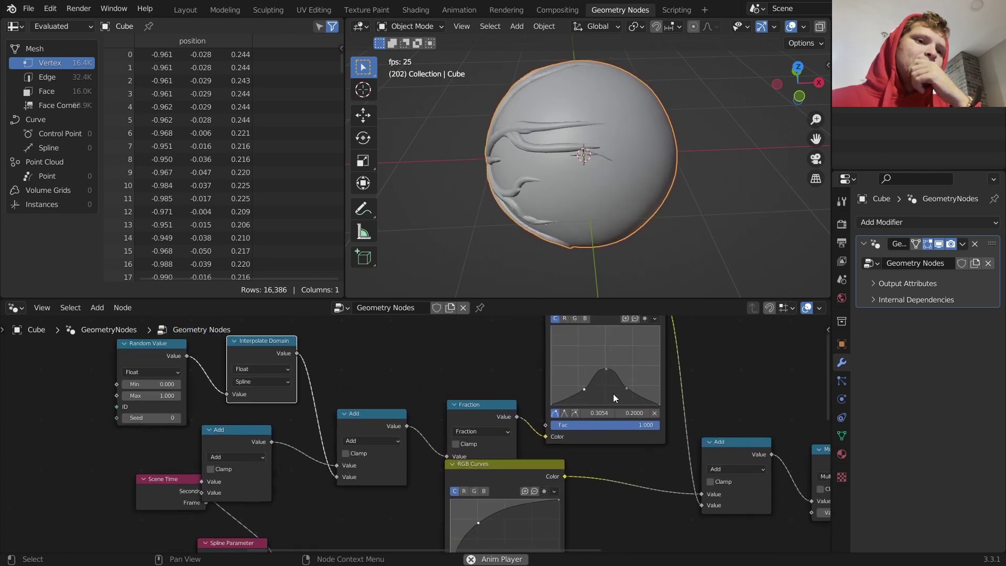
{"action": "left_click", "coordinate": [627, 389]}
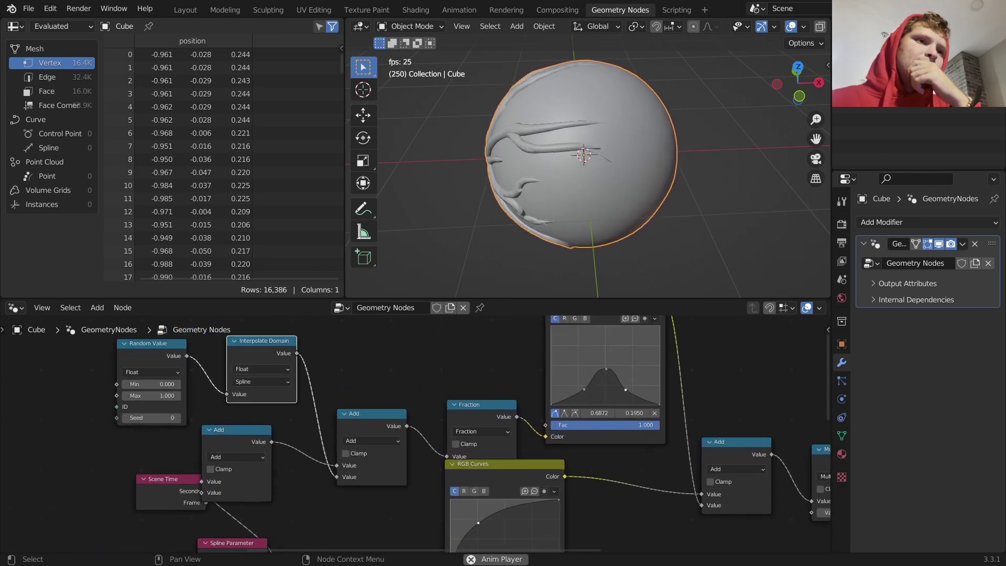
Examine the pulsing veins up close and from several angles during playback, then stop the animation
{"action": "middle_click_drag", "start_coordinate": [714, 433], "coordinate": [493, 353]}
{"action": "scroll", "coordinate": [504, 344], "scroll_direction": "down", "scroll_amount": 5}
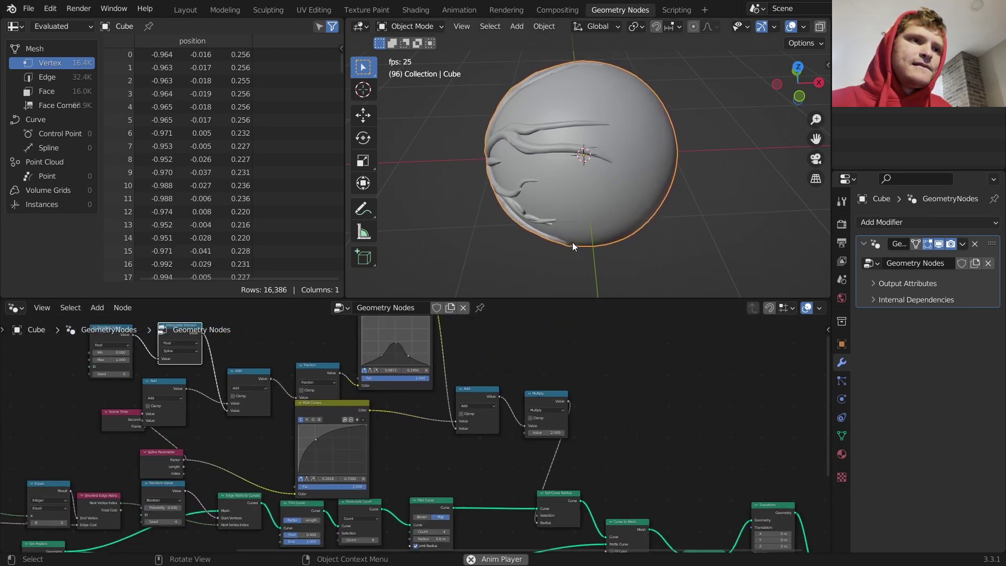
{"action": "scroll", "coordinate": [611, 152], "scroll_direction": "up", "scroll_amount": 3}
{"action": "mouse_move", "coordinate": [635, 152]}
{"action": "middle_mouse_down"}
{"action": "mouse_move", "coordinate": [532, 92]}
{"action": "mouse_move", "coordinate": [634, 140]}
{"action": "middle_mouse_up"}
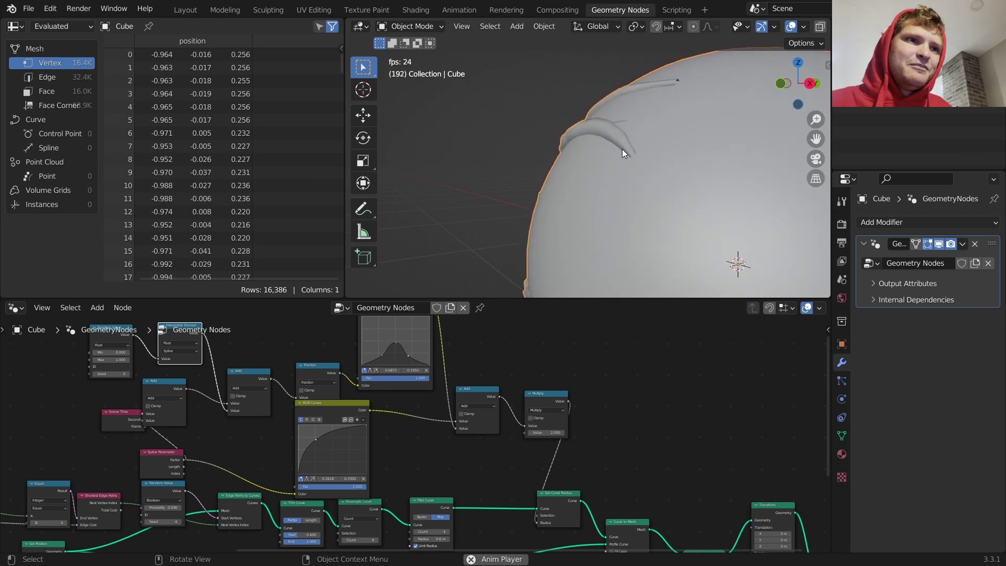
{"action": "scroll", "coordinate": [616, 150], "scroll_direction": "down", "scroll_amount": 4}
{"action": "middle_click_drag", "start_coordinate": [608, 149], "coordinate": [715, 171]}
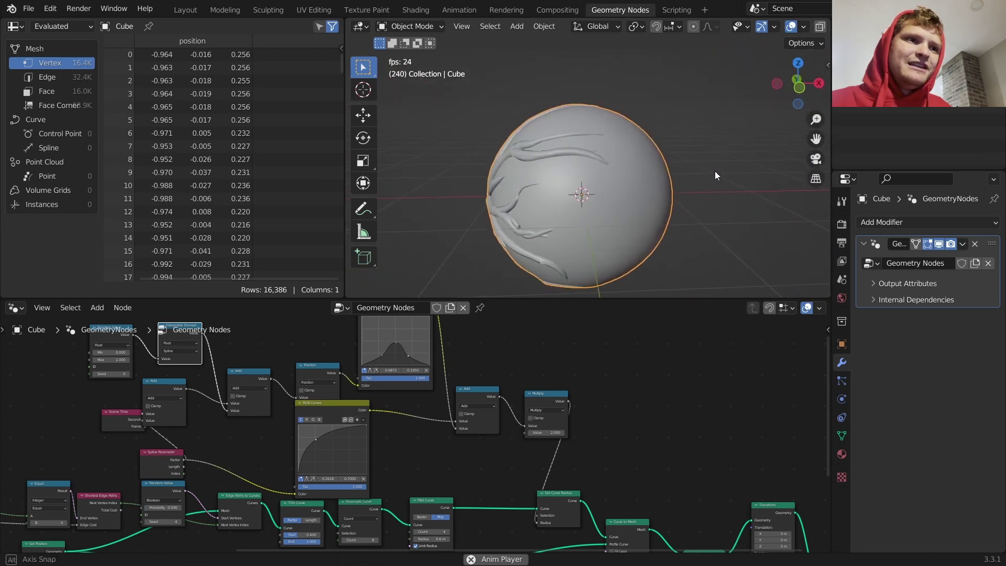
{"action": "key", "text": "space"}
Set the Trim Curve node's Start factor to 0.280 to lengthen the veins
{"action": "middle_click_drag", "start_coordinate": [522, 463], "coordinate": [515, 363]}
{"action": "scroll", "coordinate": [458, 416], "scroll_direction": "up", "scroll_amount": 5}
{"action": "scroll", "coordinate": [419, 434], "scroll_direction": "up", "scroll_amount": 5}
{"action": "middle_click_drag", "start_coordinate": [222, 437], "coordinate": [467, 452]}
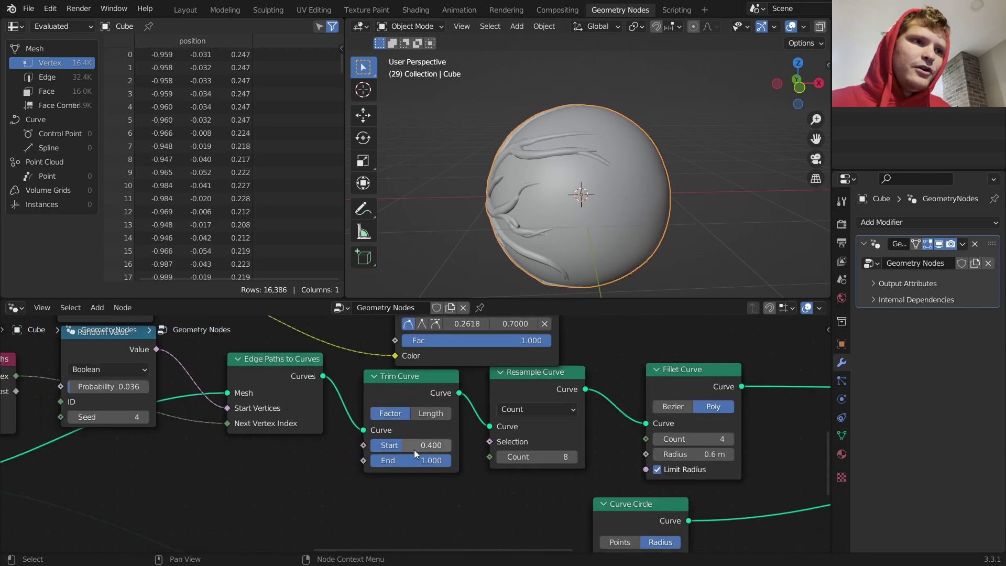
{"action": "mouse_move", "coordinate": [414, 450]}
{"action": "left_mouse_down"}
{"action": "mouse_move", "coordinate": [466, 450]}
{"action": "mouse_move", "coordinate": [380, 449]}
{"action": "mouse_move", "coordinate": [401, 449]}
{"action": "left_mouse_up"}
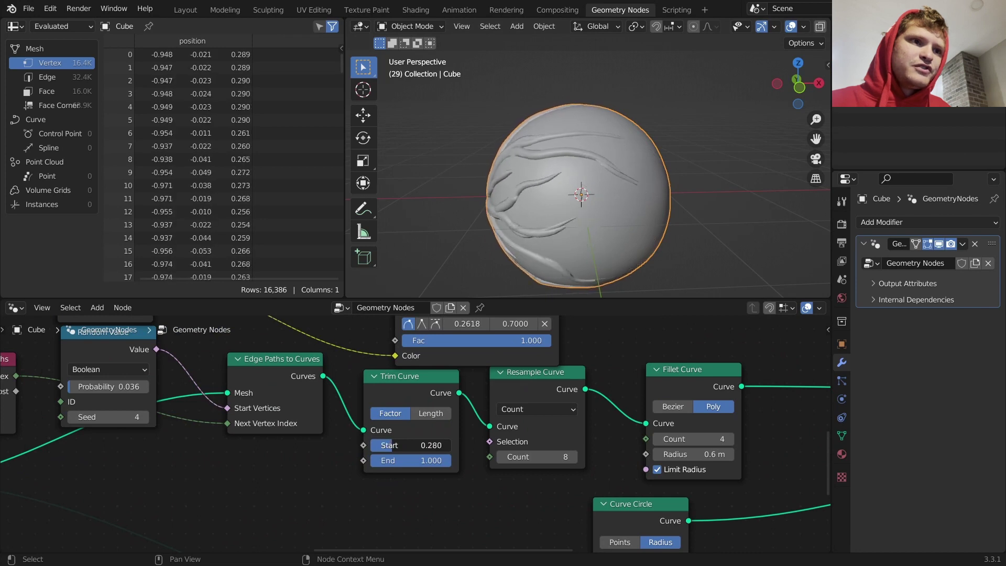
Review the lengthened veins in a short animation playback and save the file
{"action": "key", "text": "space"}
{"action": "middle_click_drag", "start_coordinate": [649, 209], "coordinate": [551, 178]}
{"action": "middle_click_drag", "start_coordinate": [566, 185], "coordinate": [731, 187]}
{"action": "scroll", "coordinate": [523, 166], "scroll_direction": "down", "scroll_amount": 5}
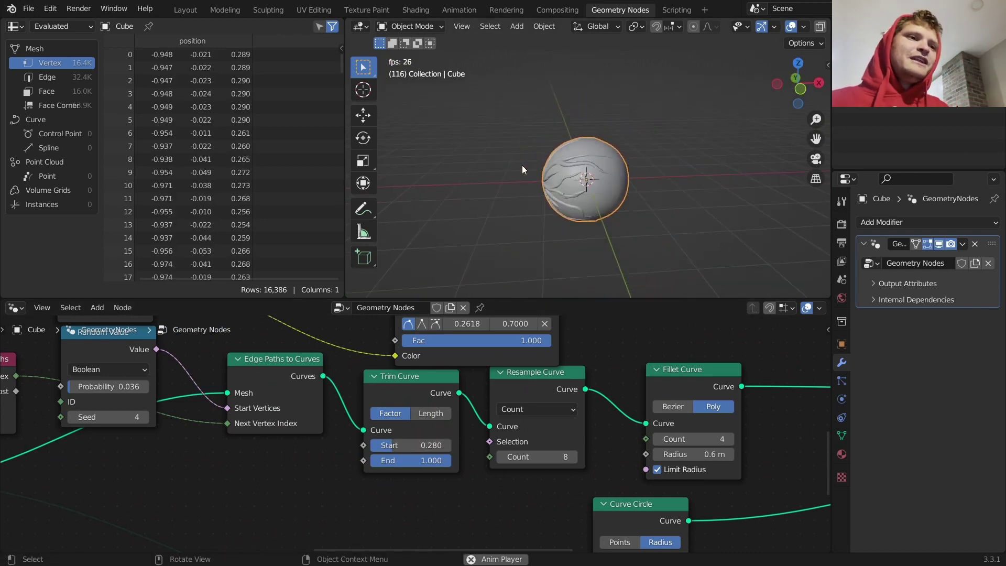
{"action": "key", "text": "space"}
{"action": "middle_click_drag", "start_coordinate": [572, 165], "coordinate": [653, 178]}
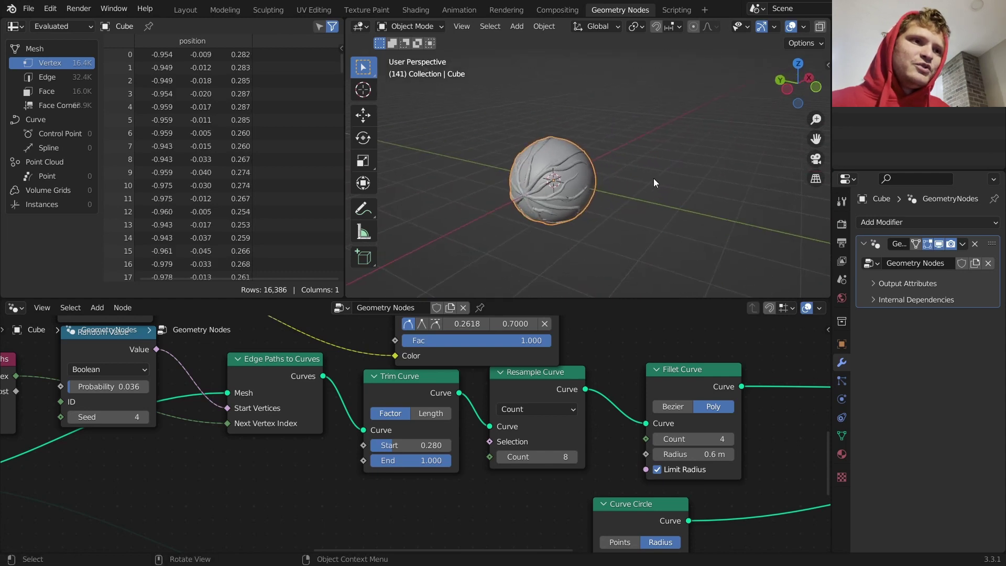
{"action": "key", "text": "ctrl+s"}
{"action": "scroll", "coordinate": [619, 332], "scroll_direction": "down", "scroll_amount": 2}
{"action": "scroll", "coordinate": [559, 225], "scroll_direction": "up", "scroll_amount": 4}
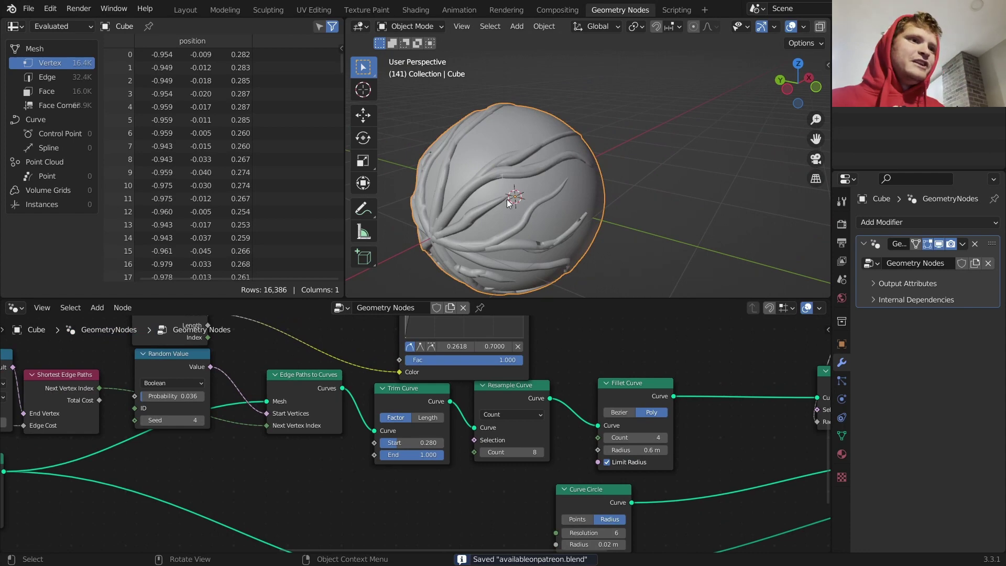
{"action": "scroll", "coordinate": [508, 202], "scroll_direction": "down", "scroll_amount": 3}
{"action": "middle_click_drag", "start_coordinate": [524, 185], "coordinate": [545, 168]}
{"action": "left_click_drag", "start_coordinate": [539, 195], "coordinate": [436, 221]}
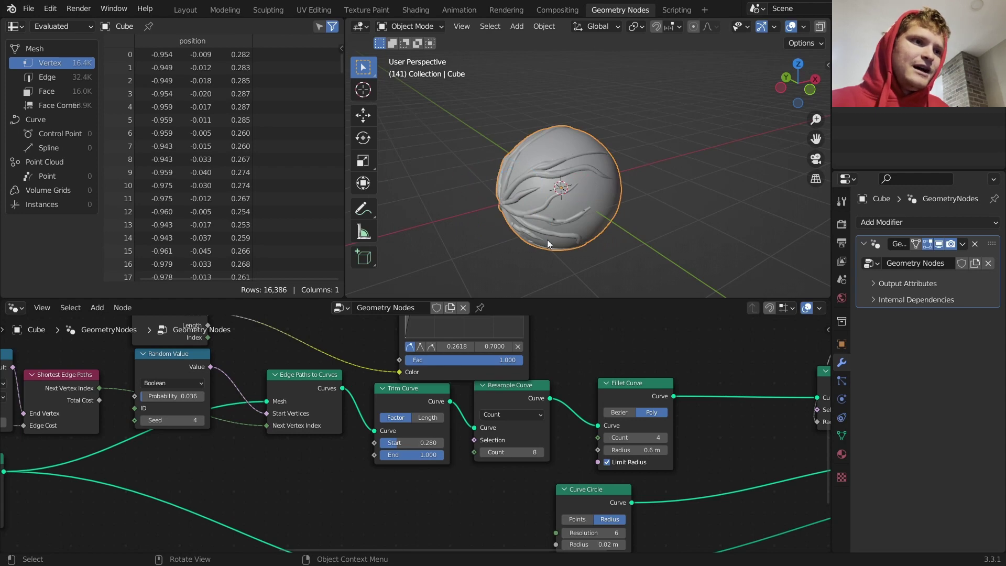
{"action": "scroll", "coordinate": [496, 406], "scroll_direction": "down", "scroll_amount": 5}
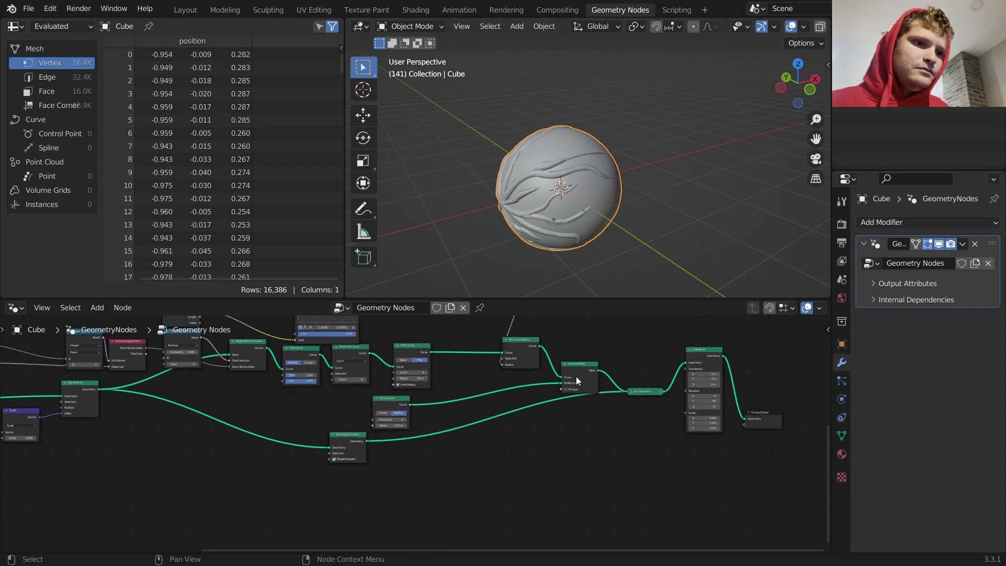
Rearrange the Curve to Mesh, Join Geometry, Curve Circle and Set Shade Smooth nodes into a tidier layout near the output
{"action": "left_click_drag", "start_coordinate": [577, 376], "coordinate": [569, 370]}
{"action": "left_click_drag", "start_coordinate": [645, 391], "coordinate": [649, 366]}
{"action": "left_click_drag", "start_coordinate": [574, 363], "coordinate": [584, 339]}
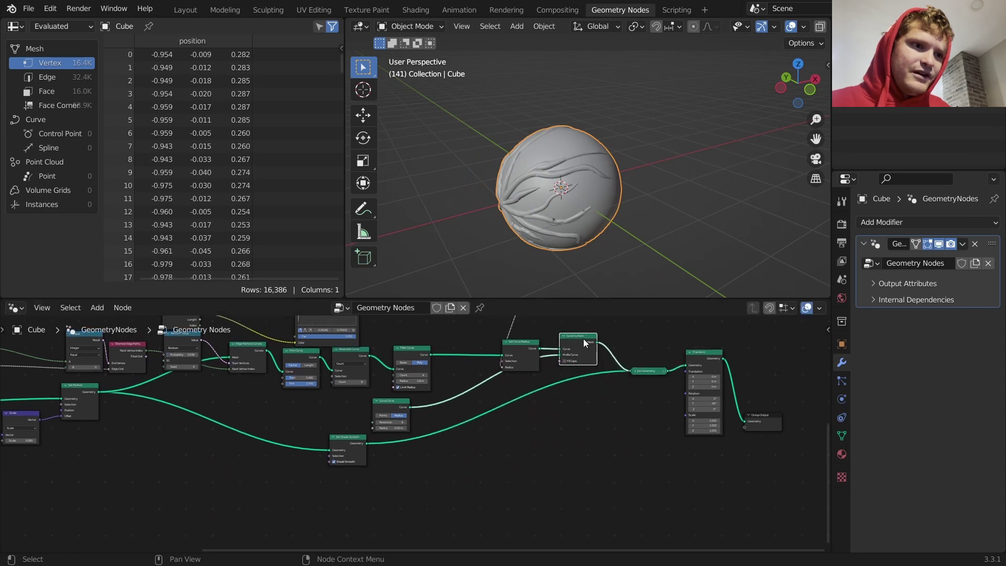
{"action": "left_click_drag", "start_coordinate": [397, 409], "coordinate": [529, 380]}
{"action": "left_click_drag", "start_coordinate": [356, 438], "coordinate": [589, 419]}
Preview the Set Position node's output alone in a short animation playback
{"action": "middle_click_drag", "start_coordinate": [308, 418], "coordinate": [540, 408]}
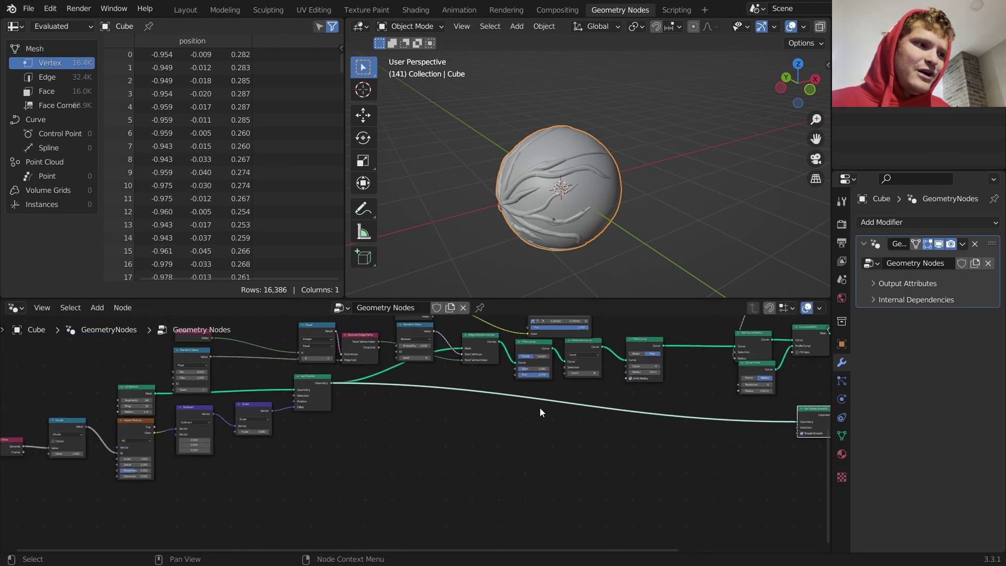
{"action": "scroll", "coordinate": [419, 398], "scroll_direction": "up", "scroll_amount": 1}
{"action": "left_click", "coordinate": [296, 373], "text": "ctrl+shift"}
{"action": "key", "text": "space"}
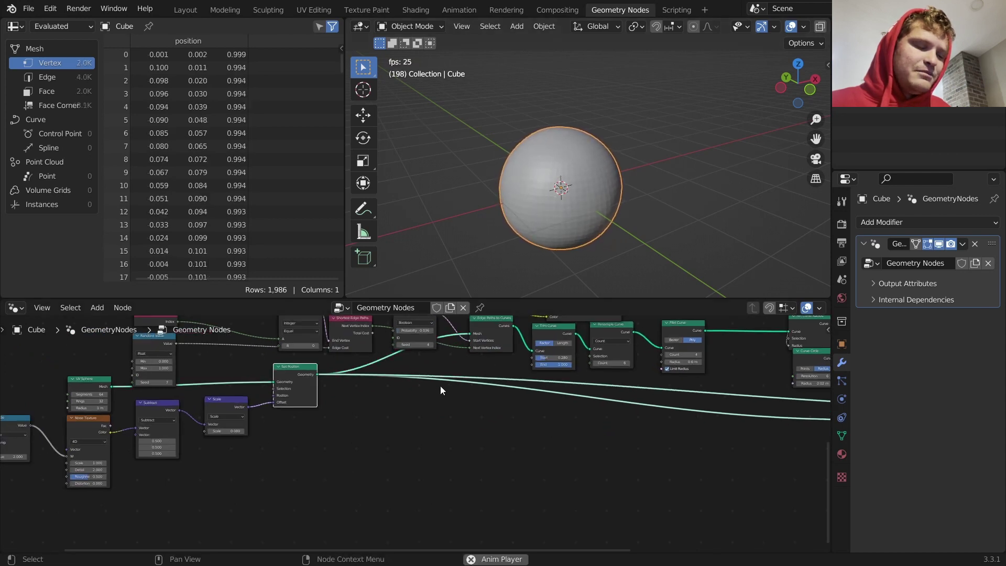
{"action": "key", "text": "space"}
{"action": "key", "text": "shift+a"}
{"action": "left_click", "coordinate": [392, 281]}
{"action": "type", "text": "se"}
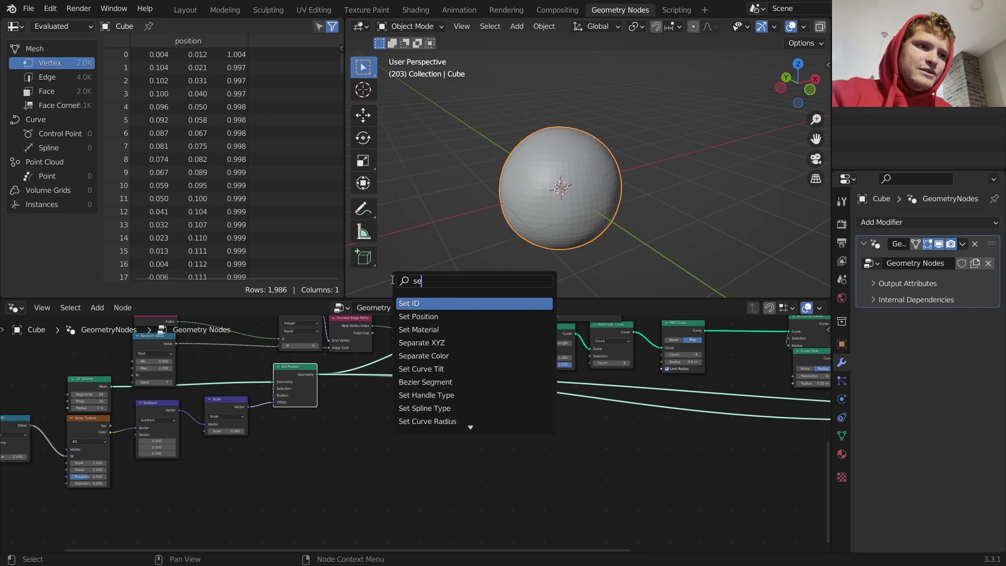
{"action": "type", "text": "para"}
{"action": "key", "text": "Down"}
{"action": "key", "text": "Down"}
{"action": "key", "text": "Down"}
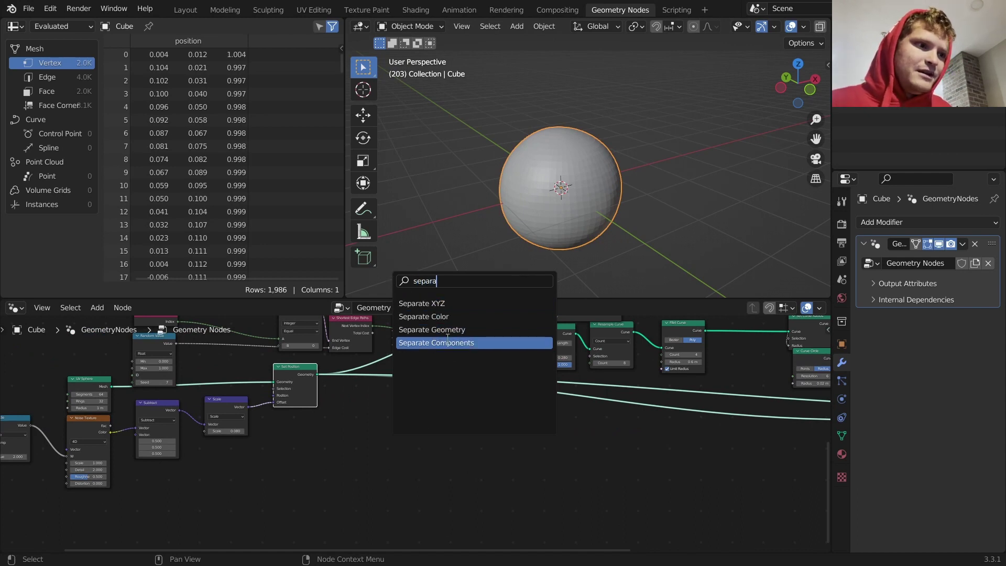
{"action": "key", "text": "Return"}
{"action": "left_click", "coordinate": [435, 464]}
{"action": "right_click_drag", "start_coordinate": [297, 402], "coordinate": [422, 433], "text": "alt"}
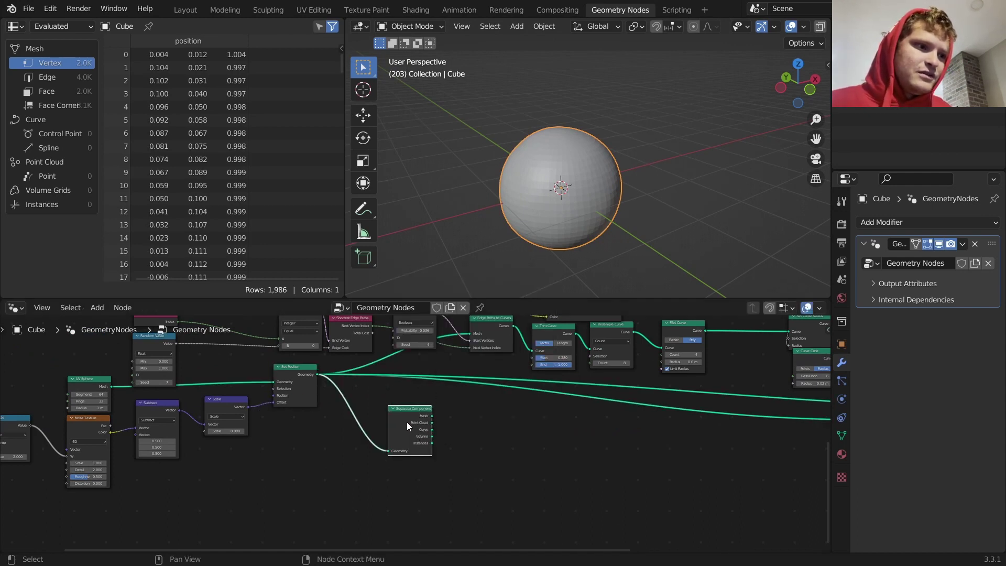
{"action": "key", "text": "x"}
Add a Separate Geometry node and feed it the Set Position node's geometry
{"action": "key", "text": "shift+a"}
{"action": "left_click", "coordinate": [375, 293]}
{"action": "type", "text": "se"}
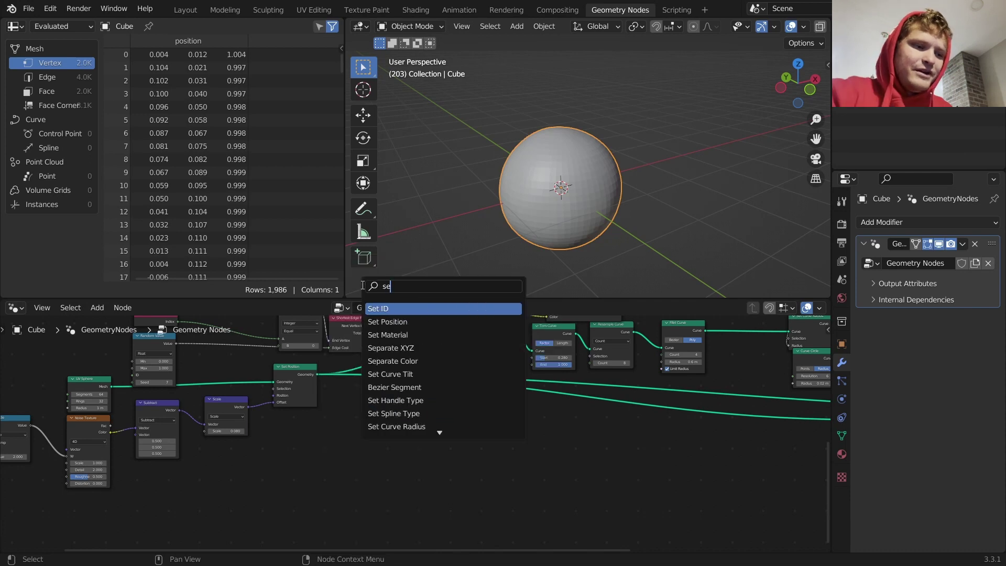
{"action": "type", "text": "para"}
{"action": "key", "text": "Down"}
{"action": "key", "text": "Down"}
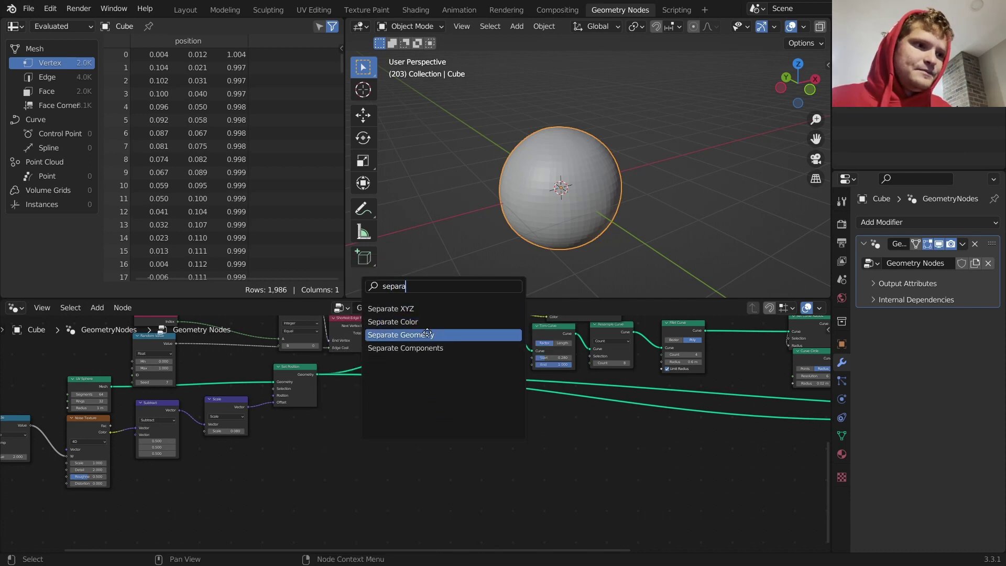
{"action": "key", "text": "Return"}
{"action": "right_click_drag", "start_coordinate": [310, 387], "coordinate": [400, 433], "text": "alt"}
Add a Position node that feeds the Separate Geometry node's Selection input
{"action": "scroll", "coordinate": [400, 433], "scroll_direction": "up", "scroll_amount": 6}
{"action": "middle_click_drag", "start_coordinate": [400, 433], "coordinate": [567, 377]}
{"action": "left_click_drag", "start_coordinate": [530, 413], "coordinate": [283, 436]}
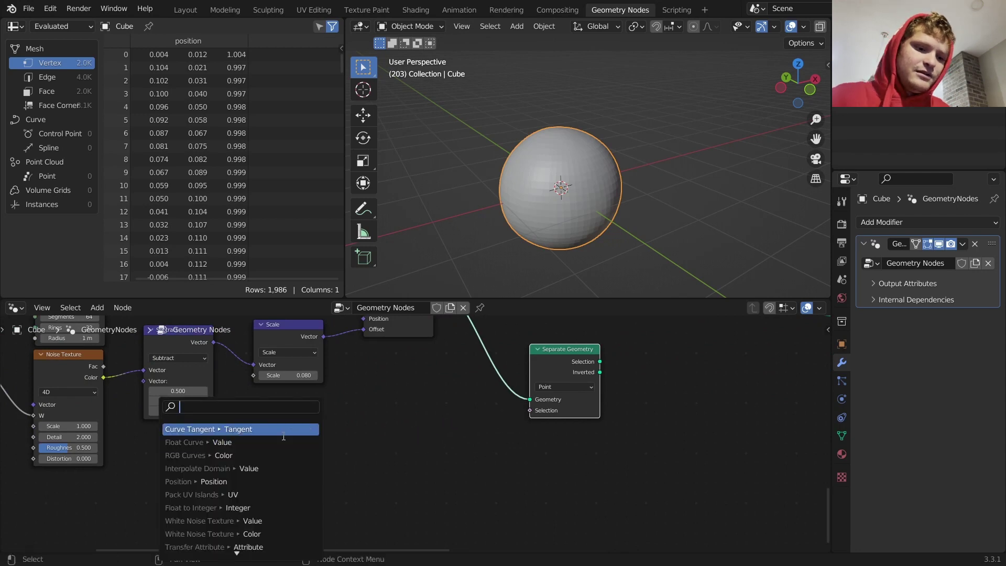
{"action": "type", "text": "pos"}
{"action": "key", "text": "Return"}
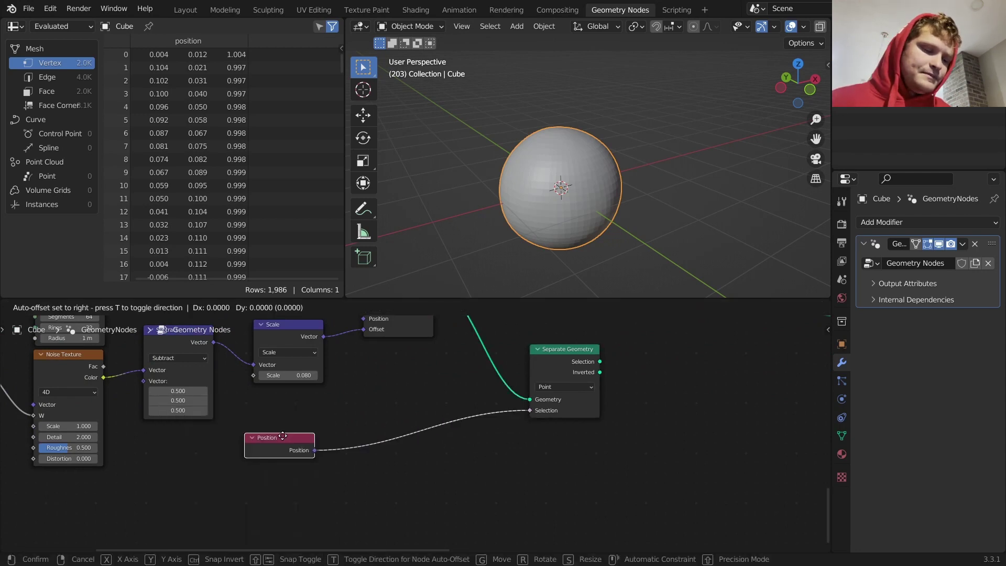
{"action": "left_click", "coordinate": [293, 436]}
Insert a Separate XYZ node between Position and Separate Geometry, and move both input nodes away to make room
{"action": "key", "text": "shift+a"}
{"action": "left_click", "coordinate": [259, 282]}
{"action": "type", "text": "se"}
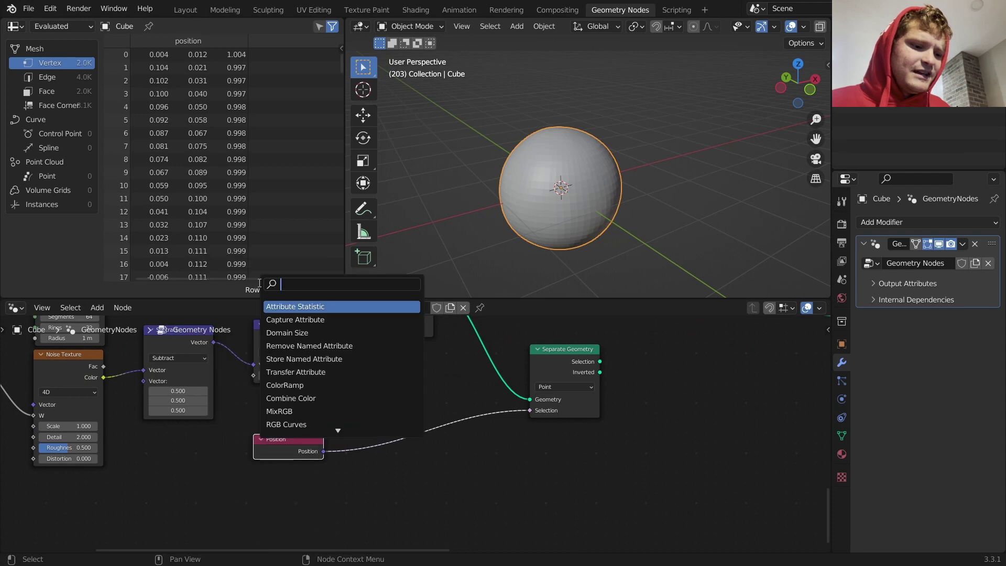
{"action": "left_click", "coordinate": [287, 346]}
{"action": "left_click", "coordinate": [347, 474]}
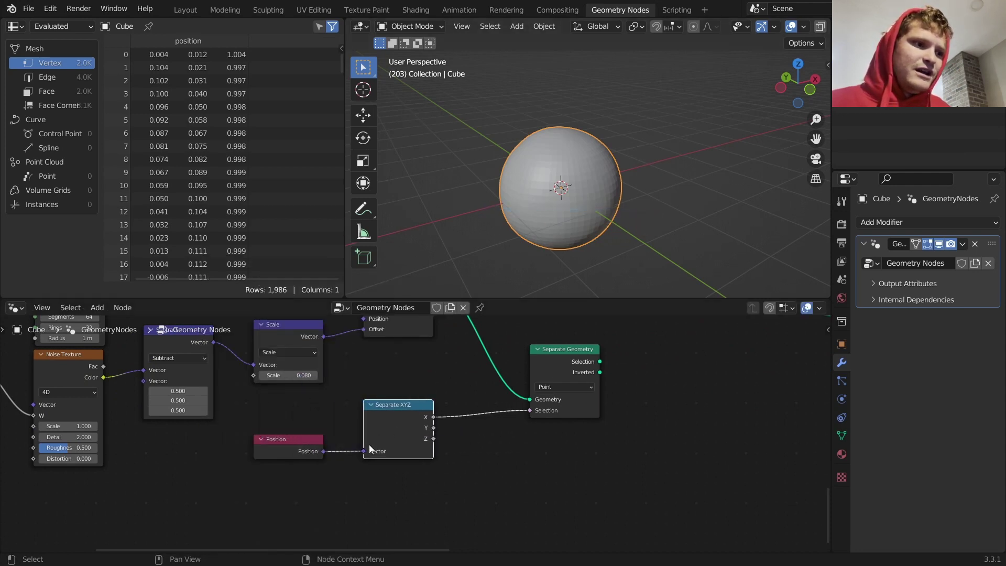
{"action": "left_click_drag", "start_coordinate": [428, 429], "coordinate": [249, 472]}
Add a Math node set to Greater Than, feed it the Z component and link its result to the Separate Geometry Selection
{"action": "key", "text": "shift+a"}
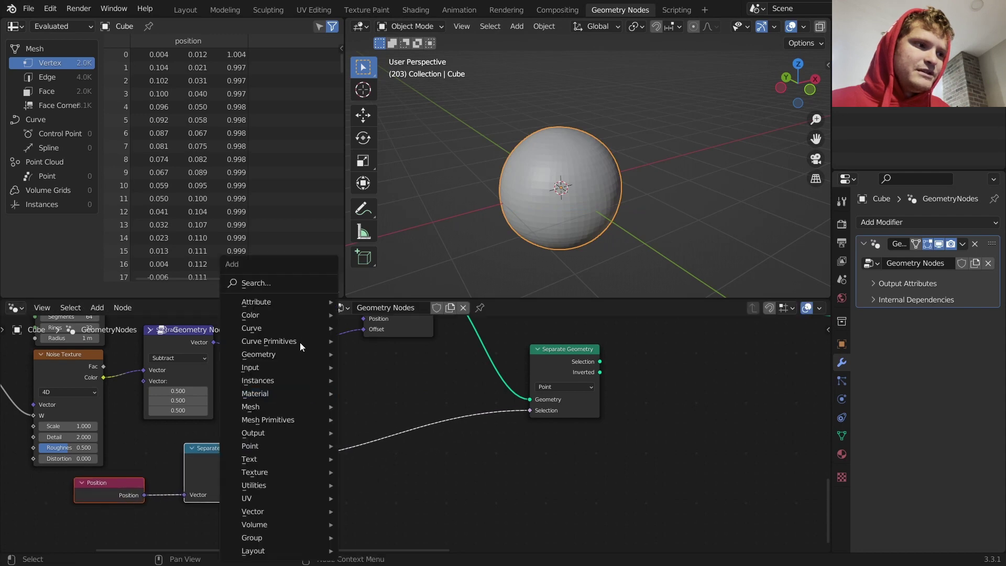
{"action": "left_click", "coordinate": [278, 283]}
{"action": "type", "text": "add"}
{"action": "key", "text": "Return"}
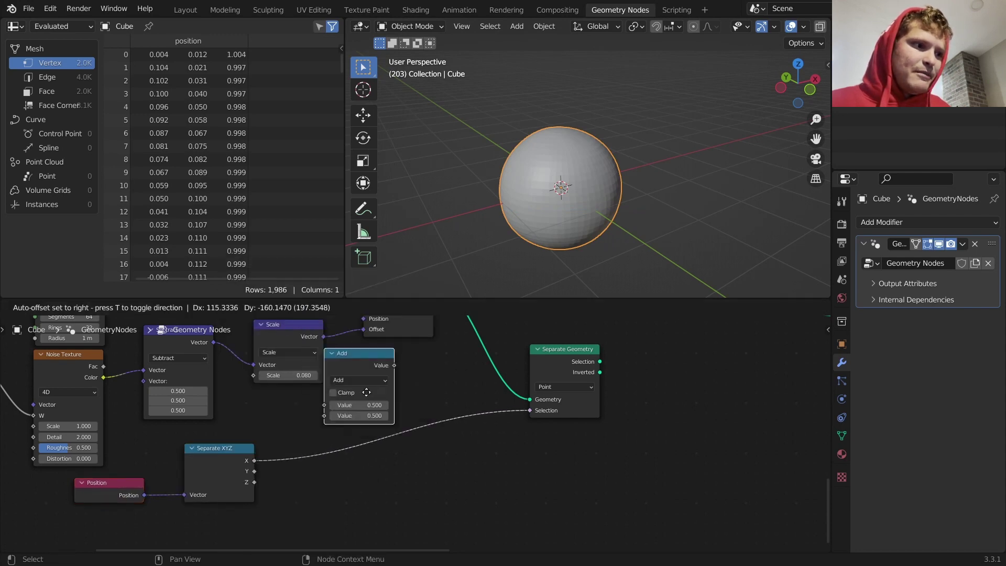
{"action": "left_click", "coordinate": [387, 477]}
{"action": "left_click_drag", "start_coordinate": [255, 482], "coordinate": [363, 503]}
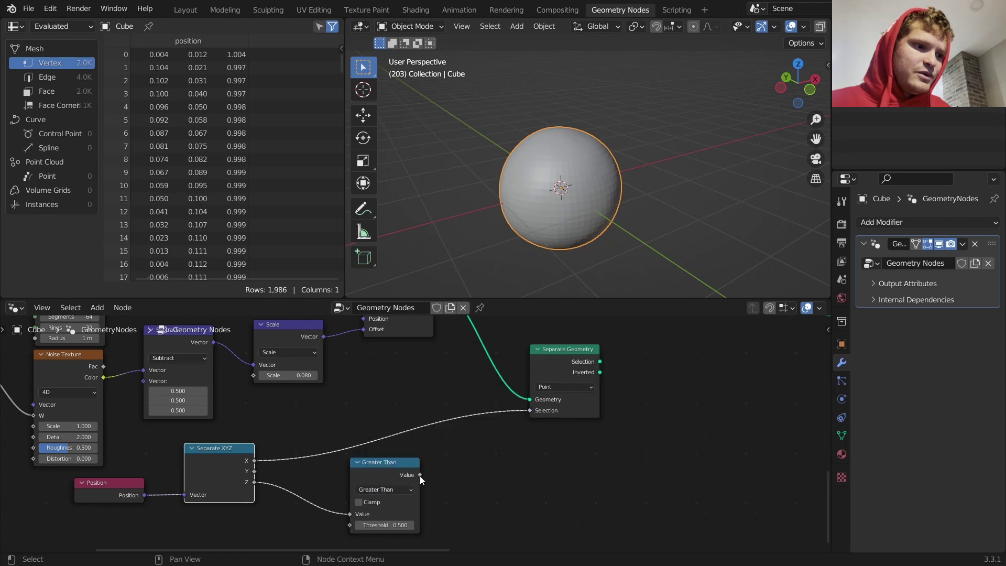
{"action": "left_click_drag", "start_coordinate": [420, 475], "coordinate": [530, 411]}
Preview the Separate Geometry node's Selection output from the side during animation playback
{"action": "left_click", "coordinate": [572, 363], "text": "ctrl+shift"}
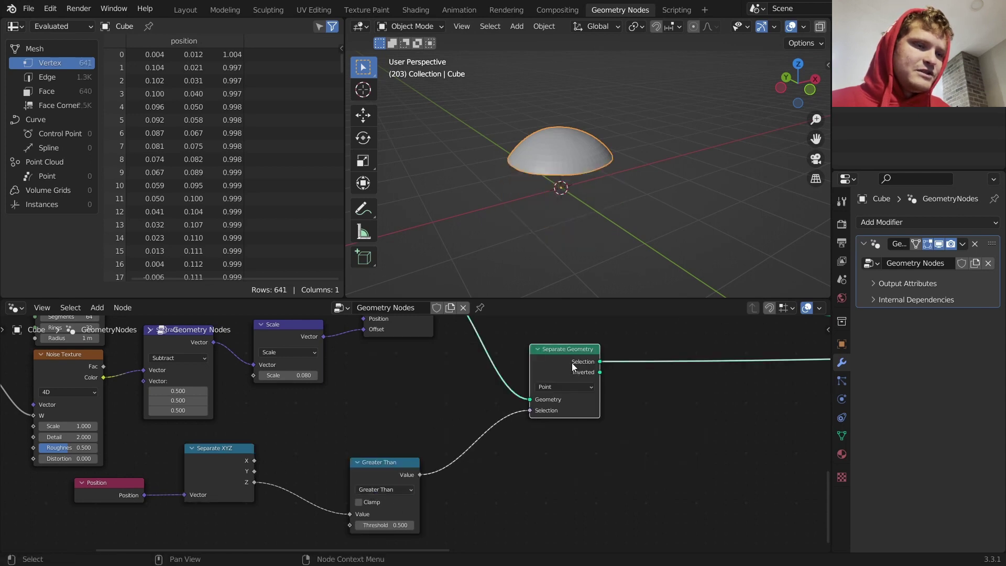
{"action": "key", "text": "space"}
{"action": "middle_click_drag", "start_coordinate": [552, 221], "coordinate": [597, 196]}
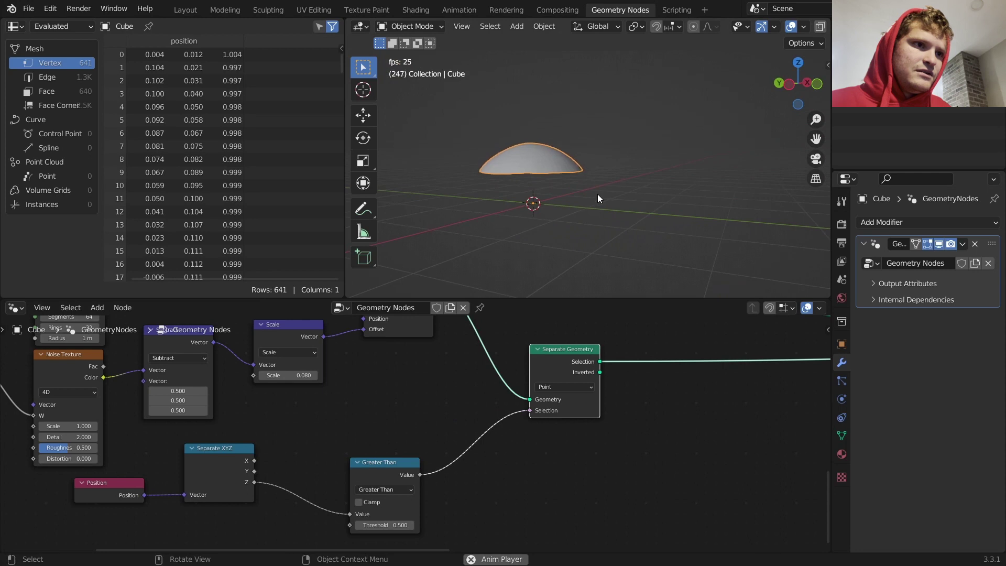
Switch the comparison to Less Than with a threshold of -0.380 and inspect the cut edge of the sphere
{"action": "middle_click_drag", "start_coordinate": [404, 438], "coordinate": [504, 377]}
{"action": "left_click", "coordinate": [492, 431]}
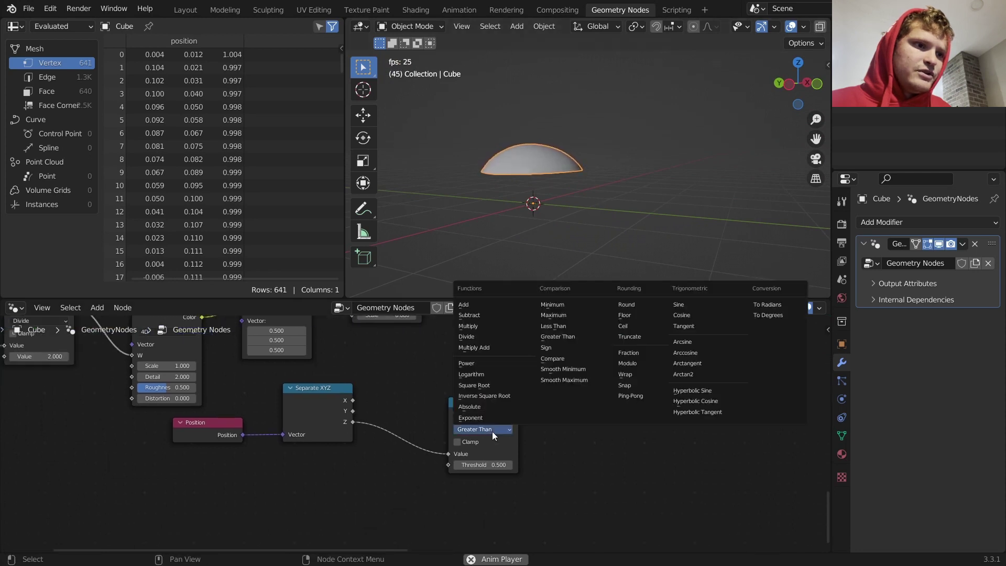
{"action": "left_click", "coordinate": [561, 329]}
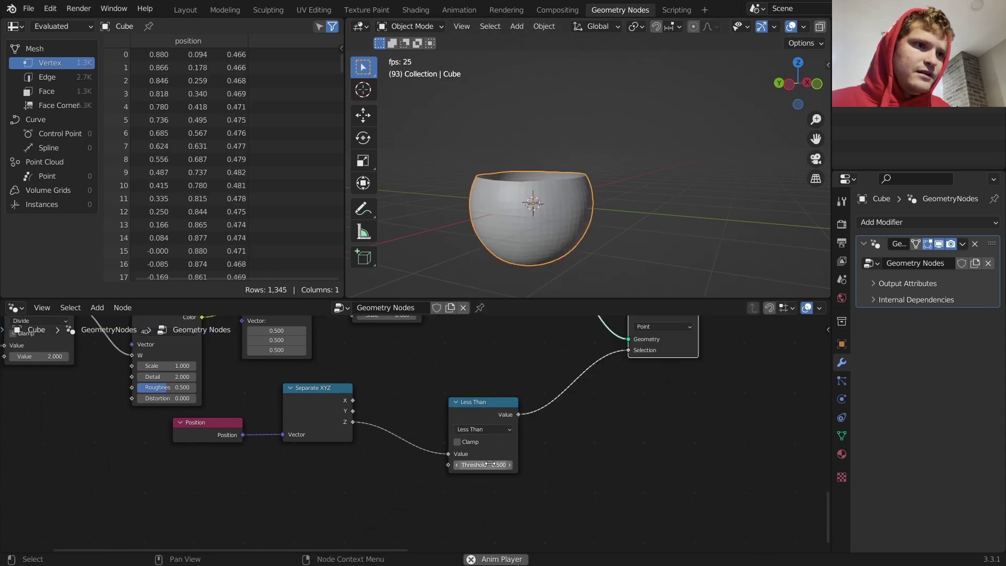
{"action": "left_click_drag", "start_coordinate": [482, 465], "coordinate": [450, 465]}
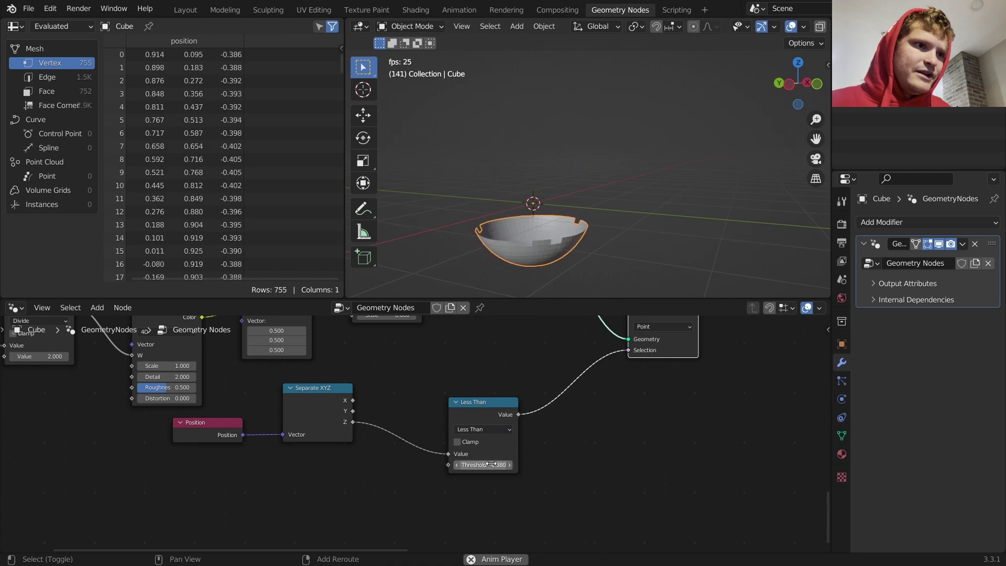
{"action": "middle_click_drag", "start_coordinate": [555, 228], "coordinate": [583, 162]}
{"action": "scroll", "coordinate": [566, 188], "scroll_direction": "up", "scroll_amount": 2}
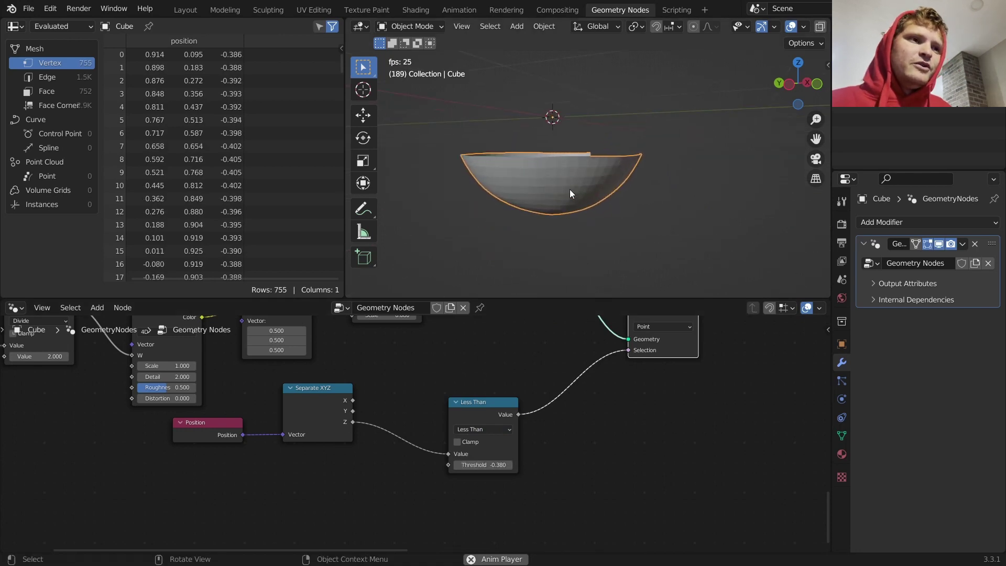
Preview the Transform node's output to review the complete veined eyeball, then stop the playback
{"action": "scroll", "coordinate": [658, 394], "scroll_direction": "down", "scroll_amount": 5}
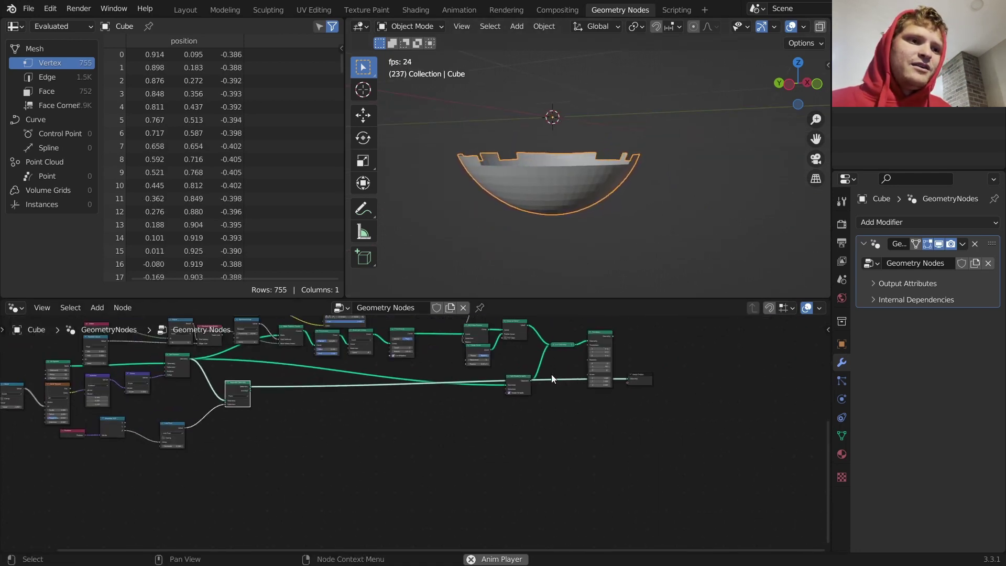
{"action": "left_click", "coordinate": [596, 338], "text": "ctrl+shift"}
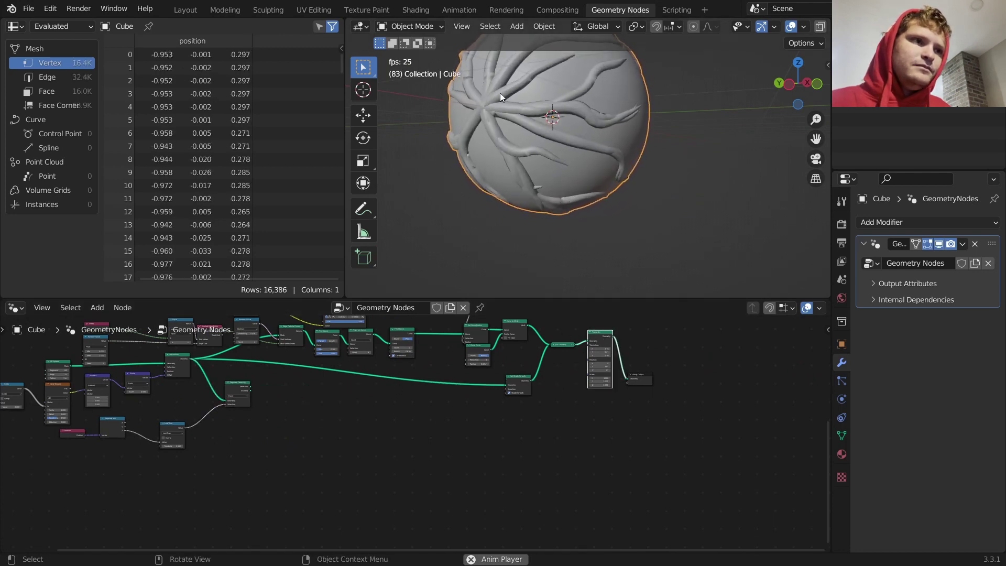
{"action": "middle_click_drag", "start_coordinate": [500, 93], "coordinate": [455, 140]}
{"action": "scroll", "coordinate": [455, 141], "scroll_direction": "down", "scroll_amount": 3}
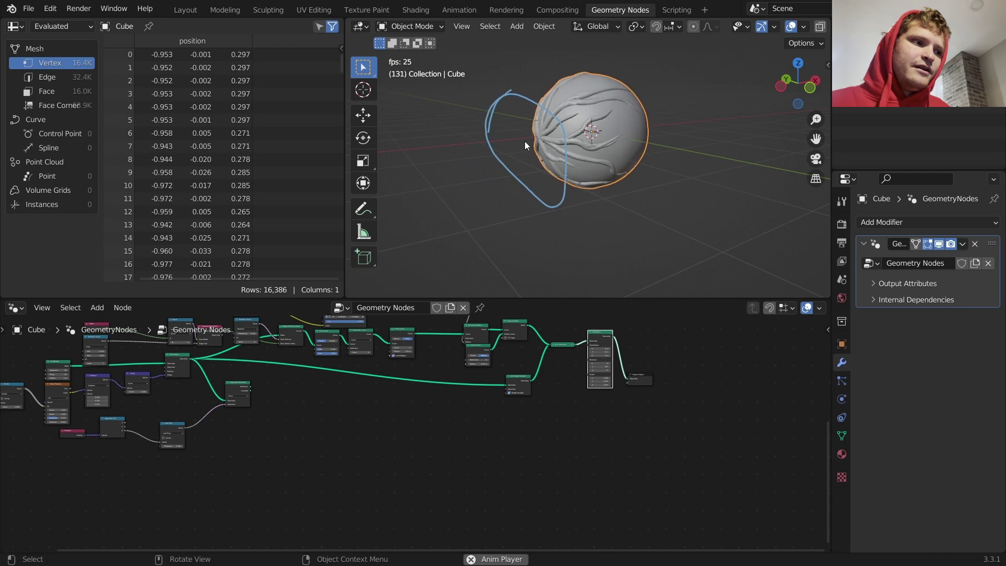
{"action": "key", "text": "space"}
Preview the Separate Geometry output again and examine its changing rim during playback, then stop the animation
{"action": "middle_click_drag", "start_coordinate": [296, 404], "coordinate": [485, 412]}
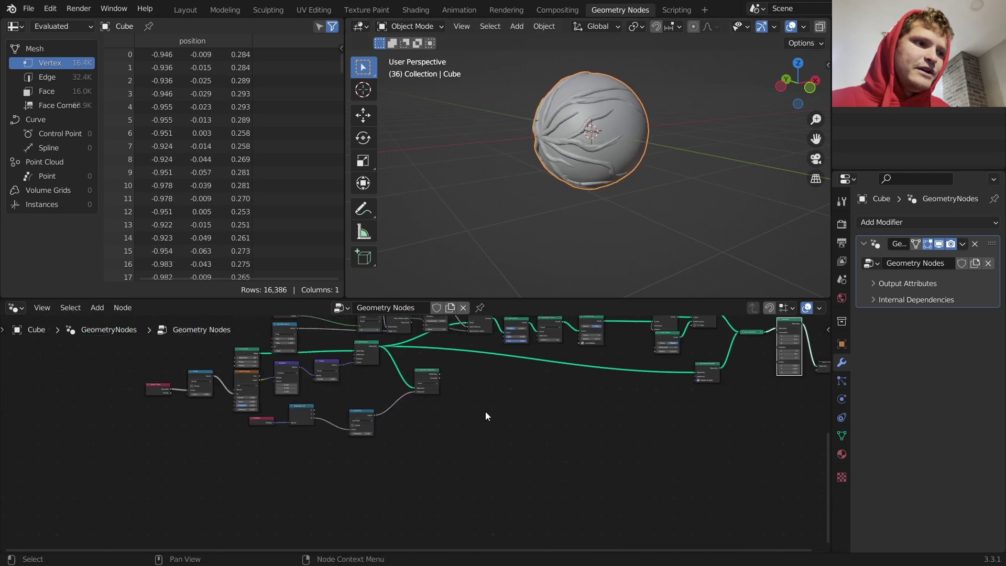
{"action": "left_click", "coordinate": [427, 378], "text": "ctrl+shift"}
{"action": "key", "text": "space"}
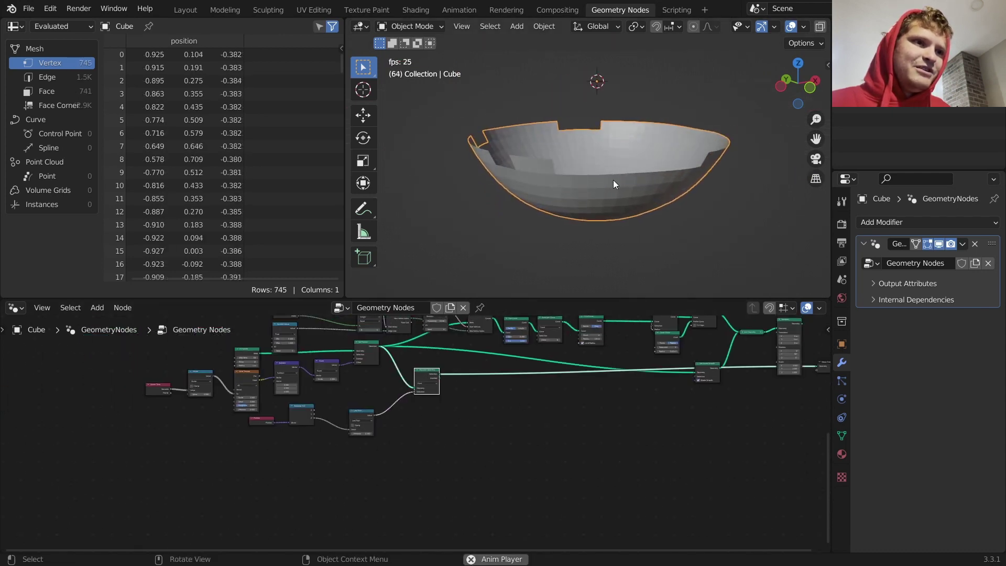
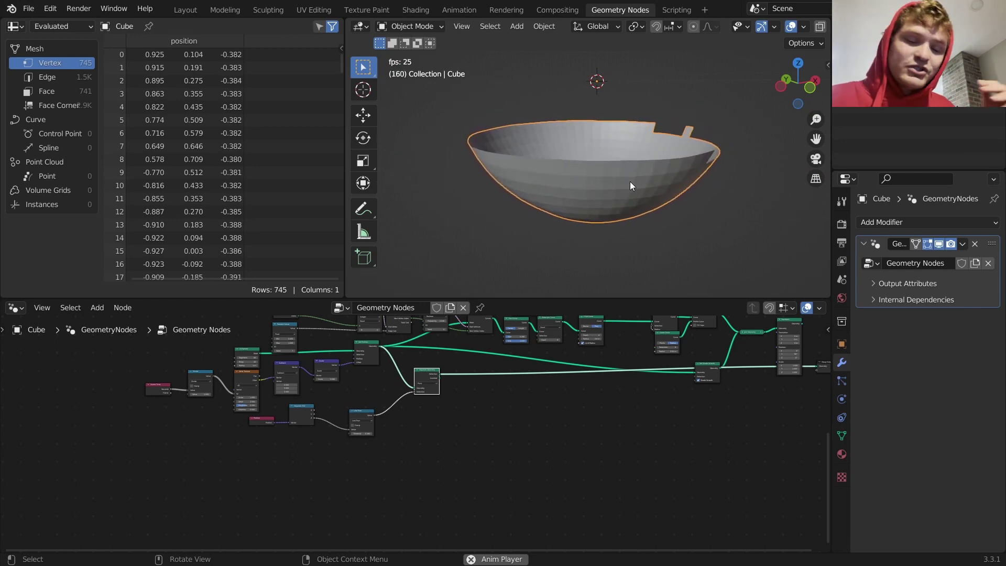
{"action": "scroll", "coordinate": [368, 417], "scroll_direction": "up", "scroll_amount": 1}
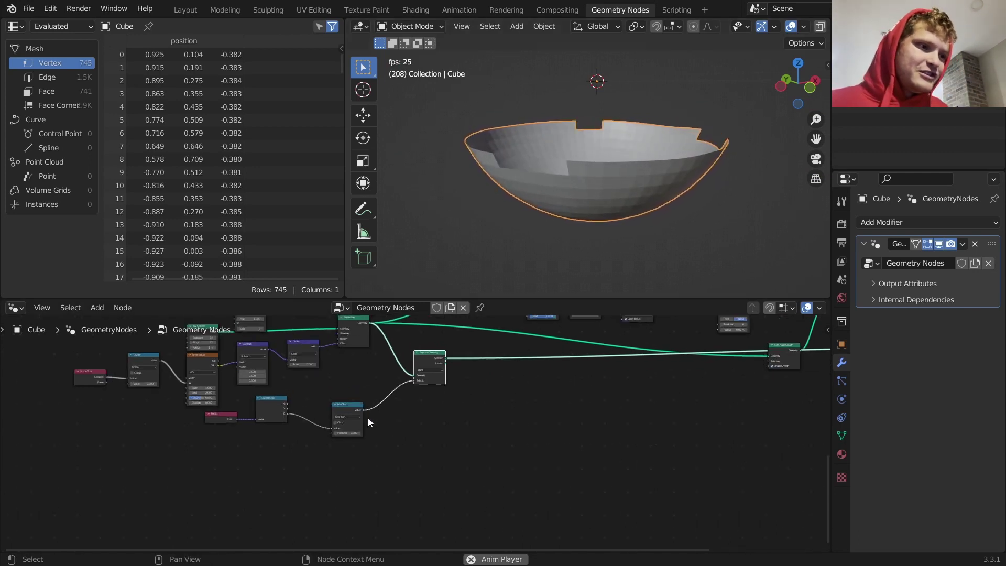
{"action": "scroll", "coordinate": [369, 419], "scroll_direction": "up", "scroll_amount": 1}
{"action": "middle_click_drag", "start_coordinate": [368, 388], "coordinate": [532, 441]}
{"action": "key", "text": "space"}
{"action": "scroll", "coordinate": [398, 466], "scroll_direction": "up", "scroll_amount": 3}
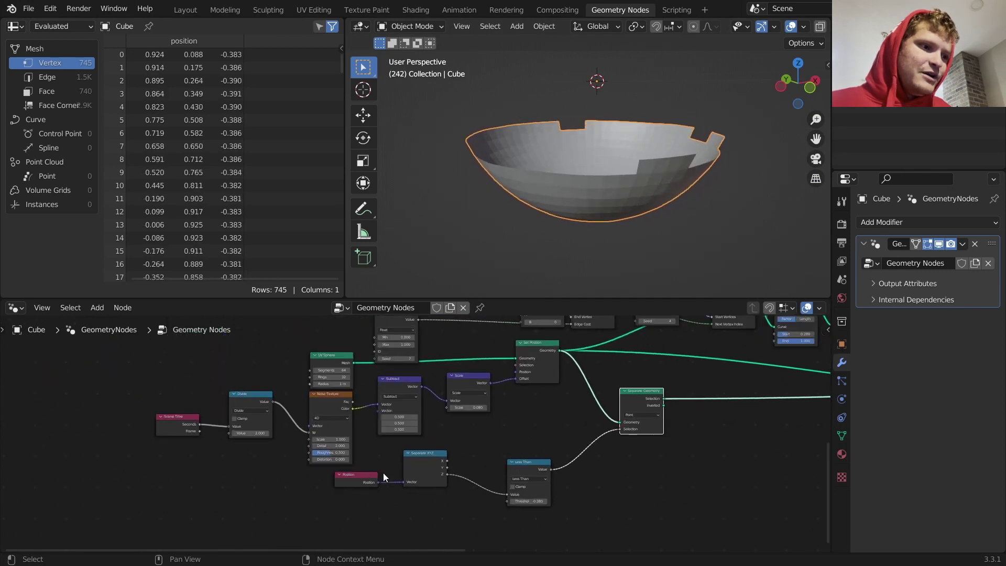
Move the Position and Random Value nodes aside to clear space around the link between UV Sphere and Set Position
{"action": "scroll", "coordinate": [384, 475], "scroll_direction": "up", "scroll_amount": 1}
{"action": "left_click_drag", "start_coordinate": [352, 483], "coordinate": [313, 493]}
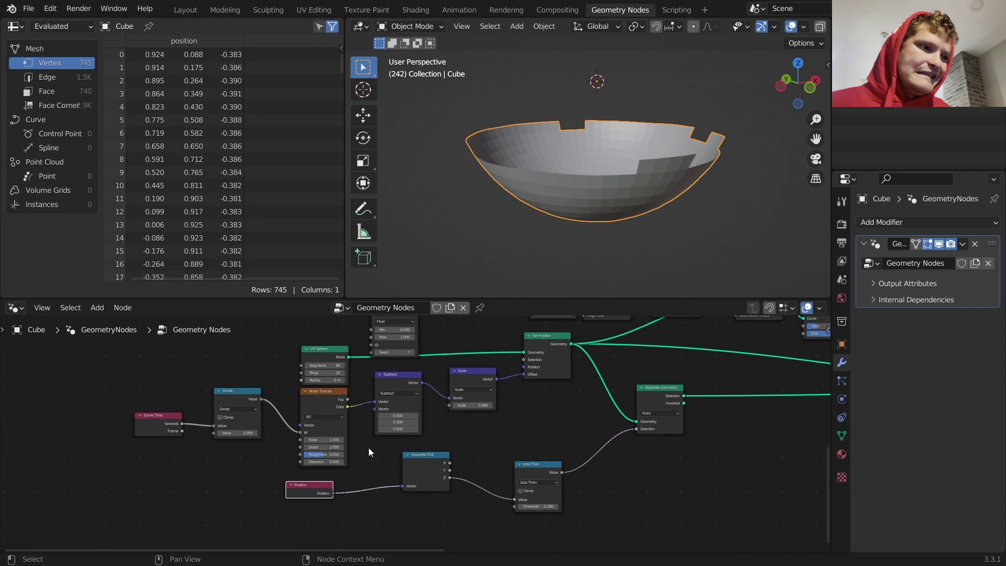
{"action": "middle_click_drag", "start_coordinate": [369, 448], "coordinate": [375, 477]}
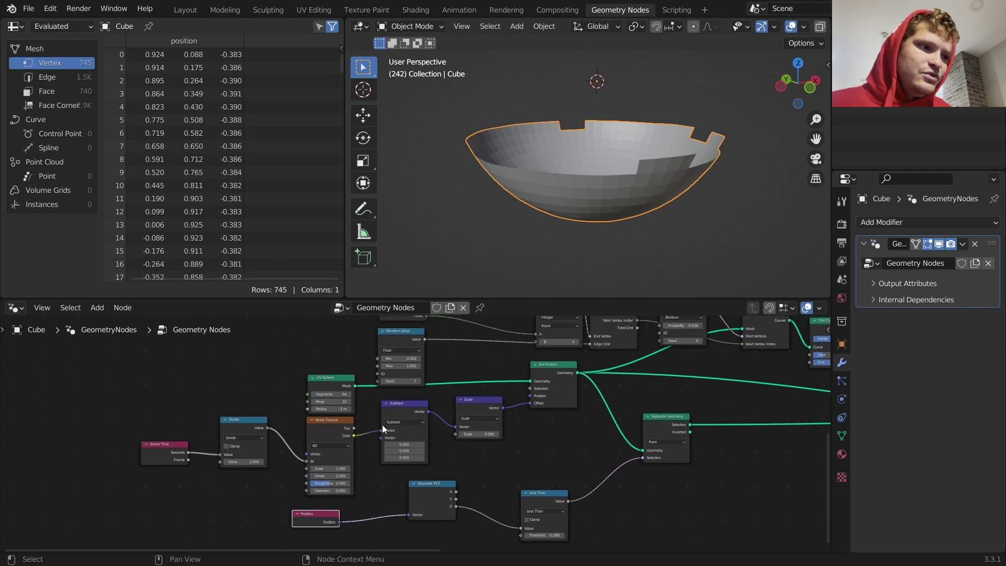
{"action": "left_click_drag", "start_coordinate": [401, 342], "coordinate": [279, 331]}
Insert a Capture Attribute node between the UV Sphere and Set Position nodes
{"action": "key", "text": "shift+a"}
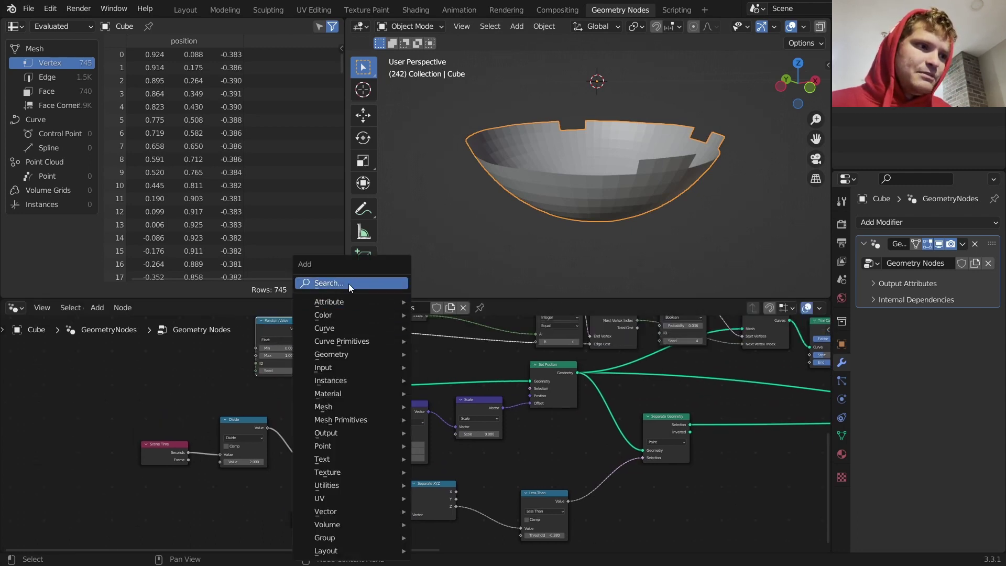
{"action": "left_click", "coordinate": [348, 284]}
{"action": "type", "text": "ca"}
{"action": "key", "text": "Return"}
{"action": "left_click", "coordinate": [424, 369]}
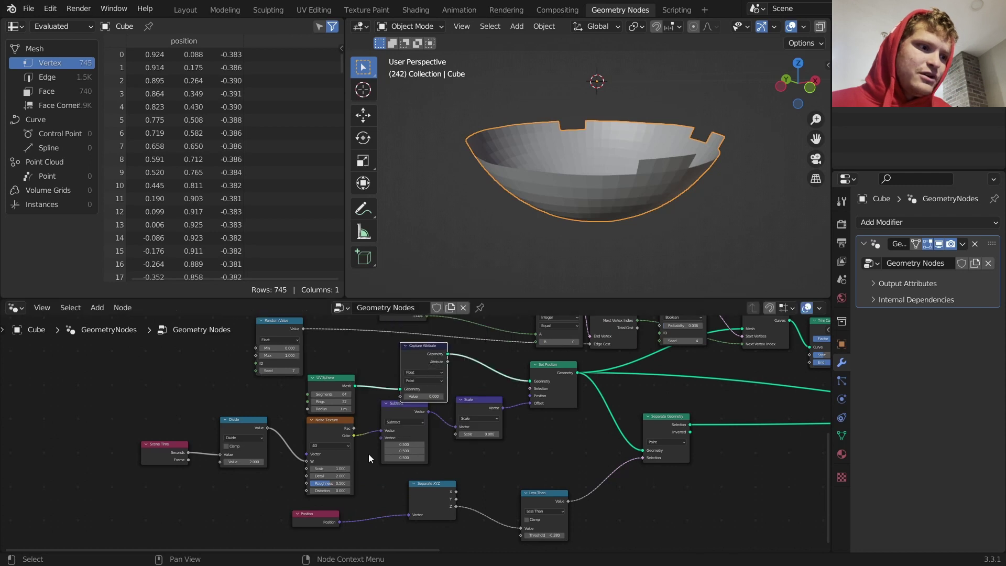
Set the Capture Attribute node's data type to Vector and feed the Position output into its Value
{"action": "left_click_drag", "start_coordinate": [339, 522], "coordinate": [373, 376]}
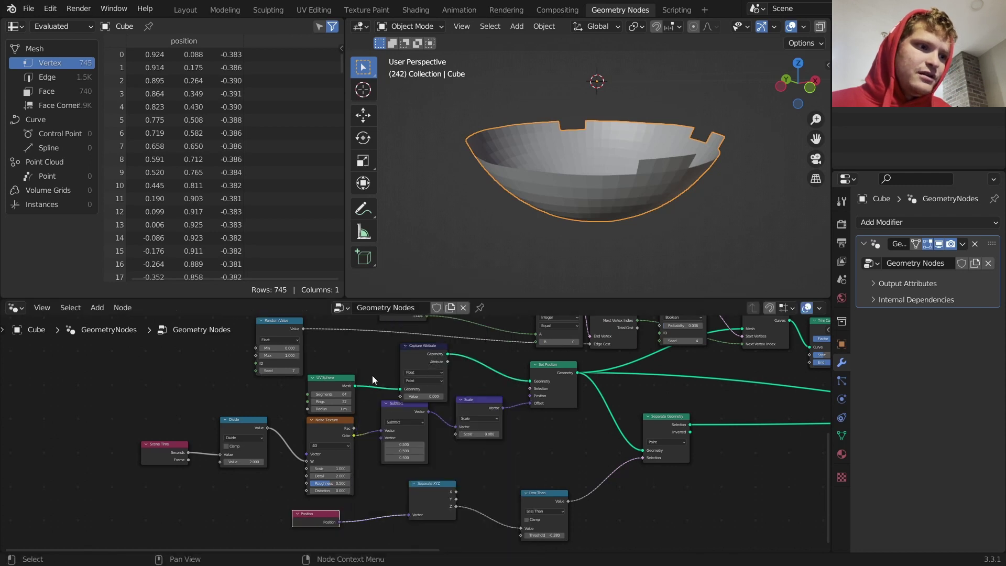
{"action": "left_click", "coordinate": [412, 394]}
{"action": "left_click_drag", "start_coordinate": [339, 522], "coordinate": [379, 449]}
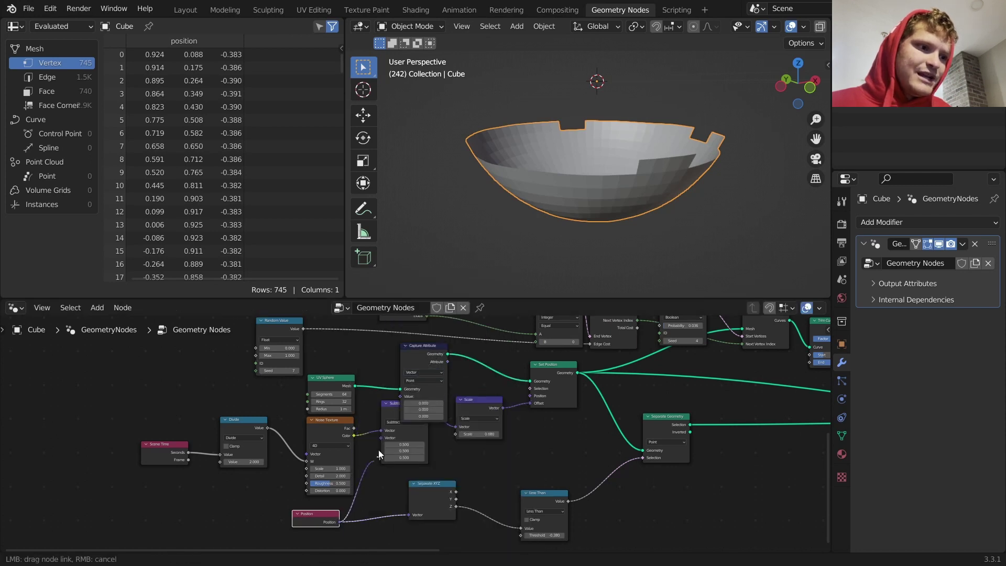
{"action": "left_click_drag", "start_coordinate": [403, 401], "coordinate": [402, 397]}
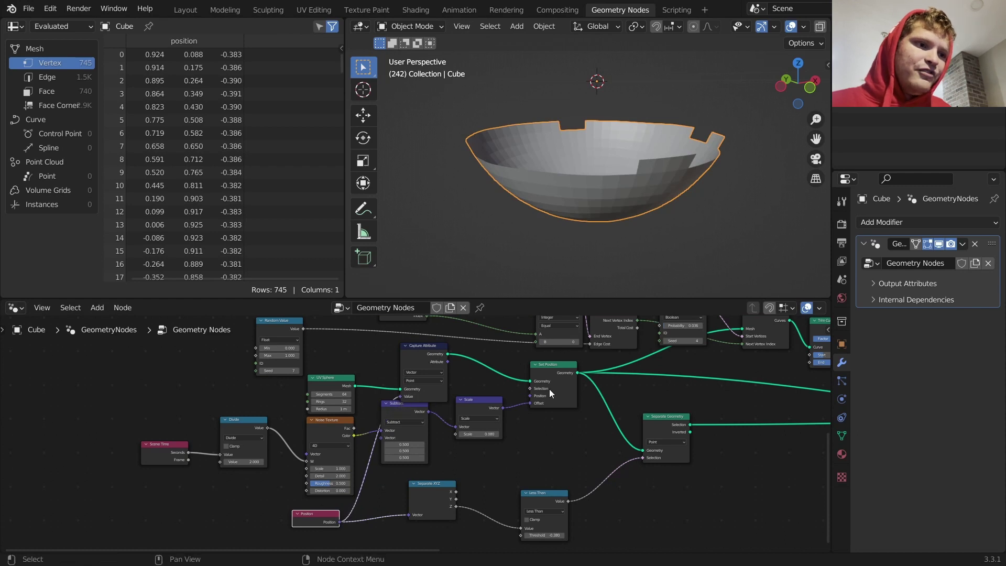
Connect the captured Attribute output to Separate XYZ's Vector input and play the animation to check the rim
{"action": "left_click_drag", "start_coordinate": [448, 361], "coordinate": [409, 514]}
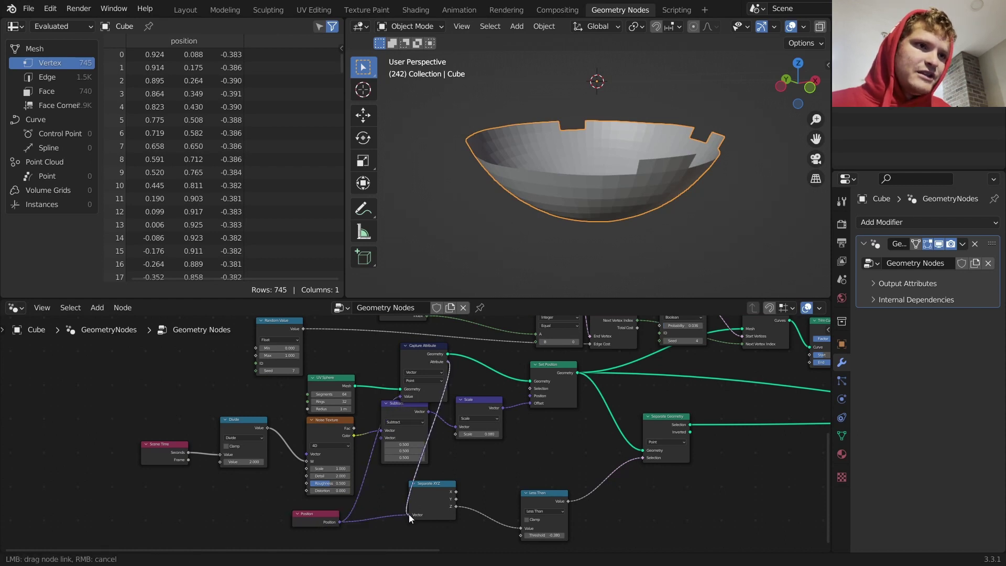
{"action": "key", "text": "space"}
{"action": "scroll", "coordinate": [629, 185], "scroll_direction": "down", "scroll_amount": 2}
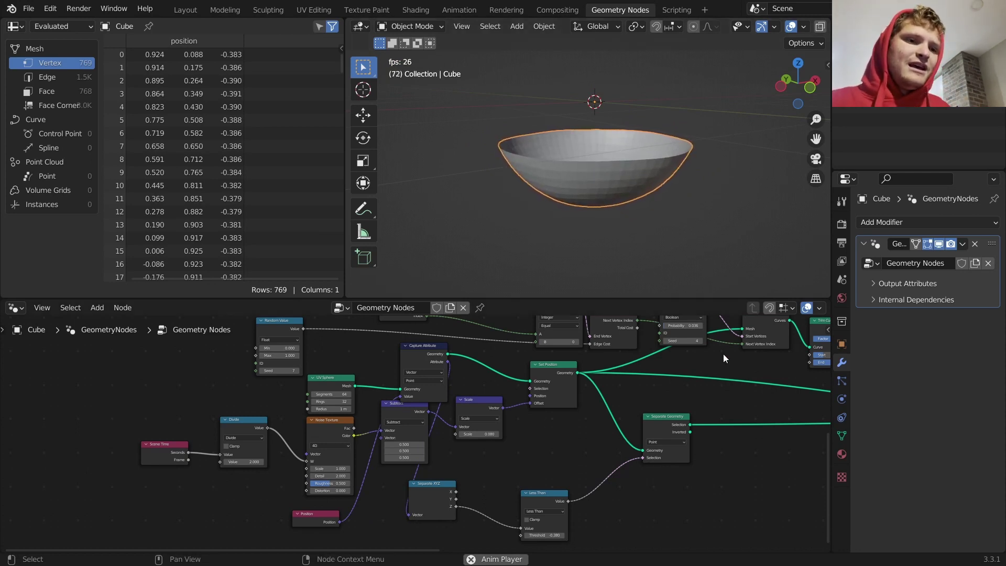
Try a Distribute Points on Faces node after Separate Geometry, and remove it again
{"action": "middle_click_drag", "start_coordinate": [715, 429], "coordinate": [571, 401]}
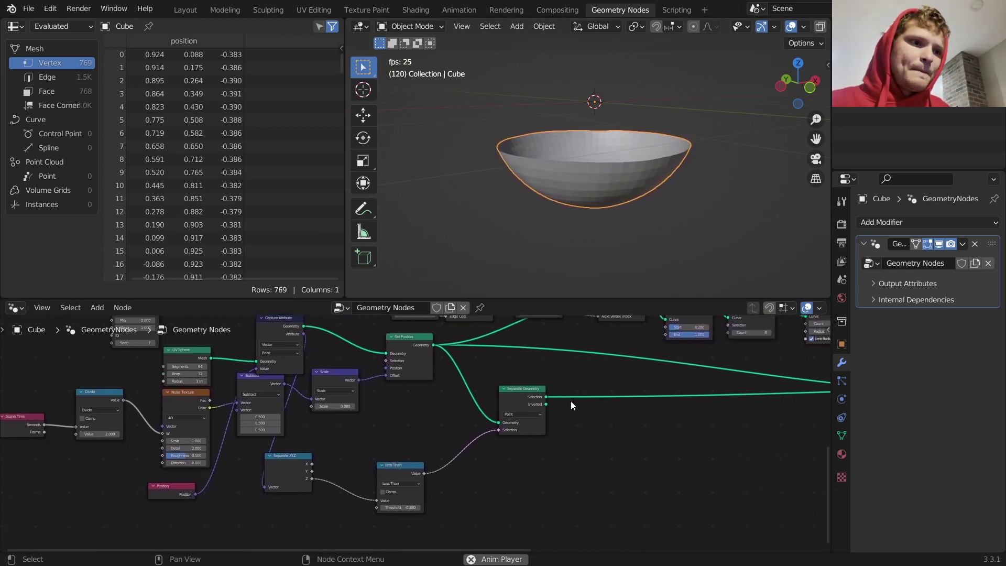
{"action": "key", "text": "shift+a"}
{"action": "left_click", "coordinate": [547, 283]}
{"action": "type", "text": "distr"}
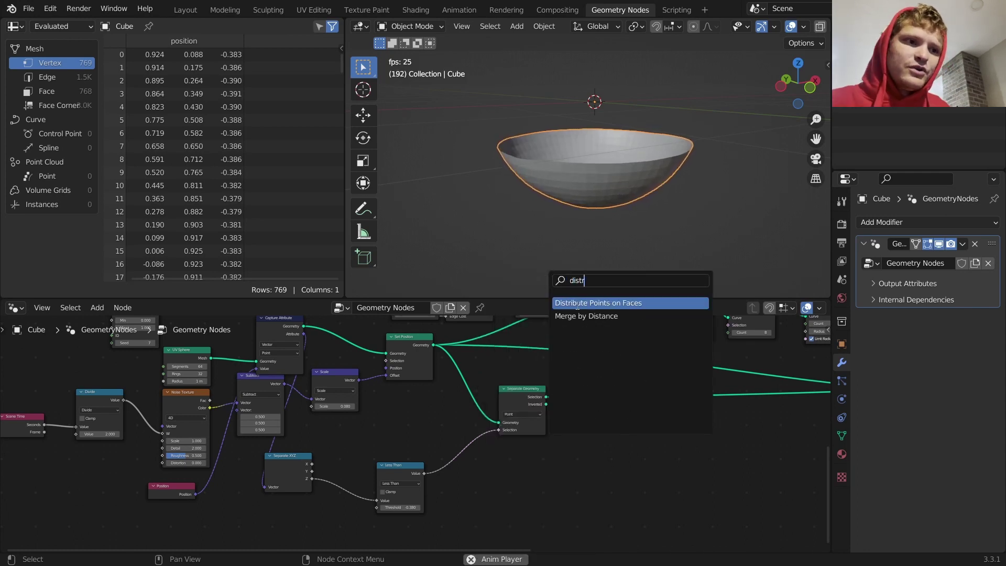
{"action": "left_click", "coordinate": [578, 303]}
{"action": "left_click", "coordinate": [593, 411]}
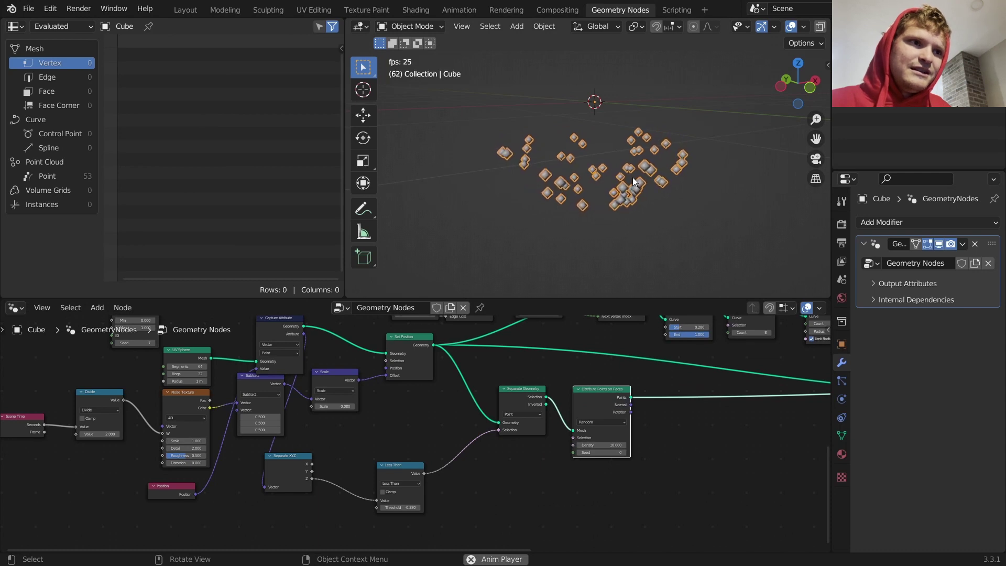
{"action": "key", "text": "ctrl+x"}
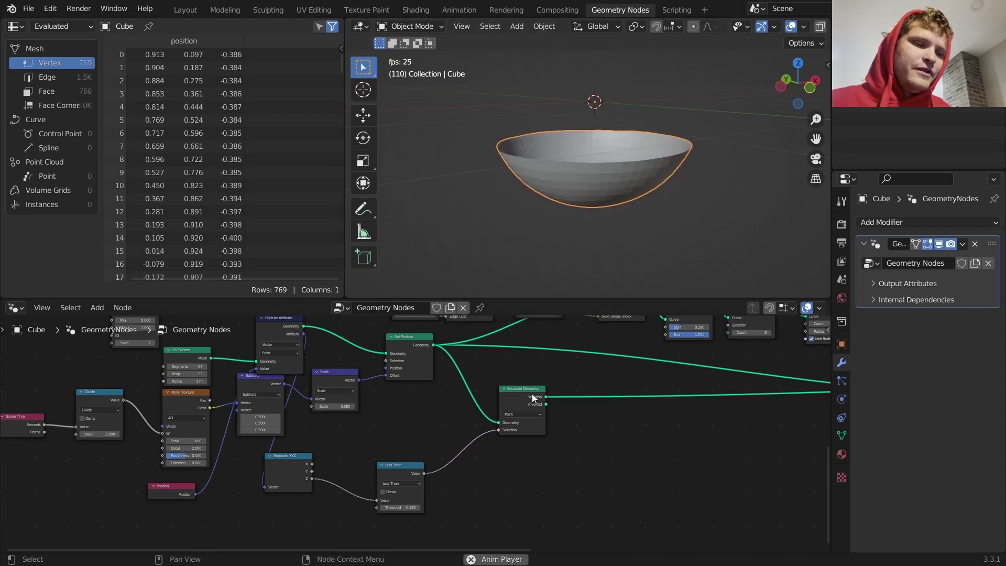
Shift the Separate Geometry node aside and insert a Mesh to Points node on its Selection output
{"action": "left_click_drag", "start_coordinate": [523, 397], "coordinate": [496, 420]}
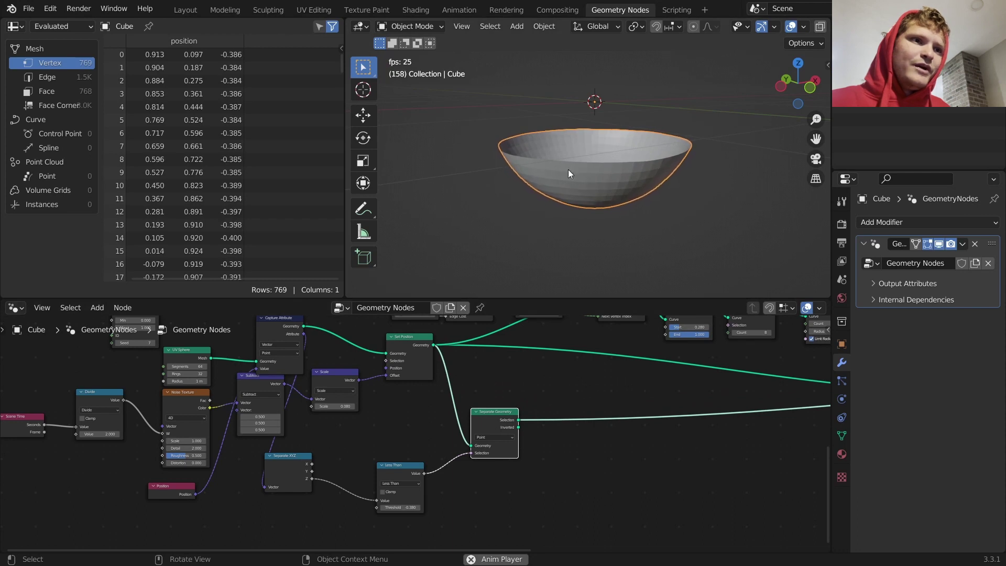
{"action": "middle_click_drag", "start_coordinate": [560, 414], "coordinate": [456, 370]}
{"action": "scroll", "coordinate": [486, 375], "scroll_direction": "up", "scroll_amount": 2}
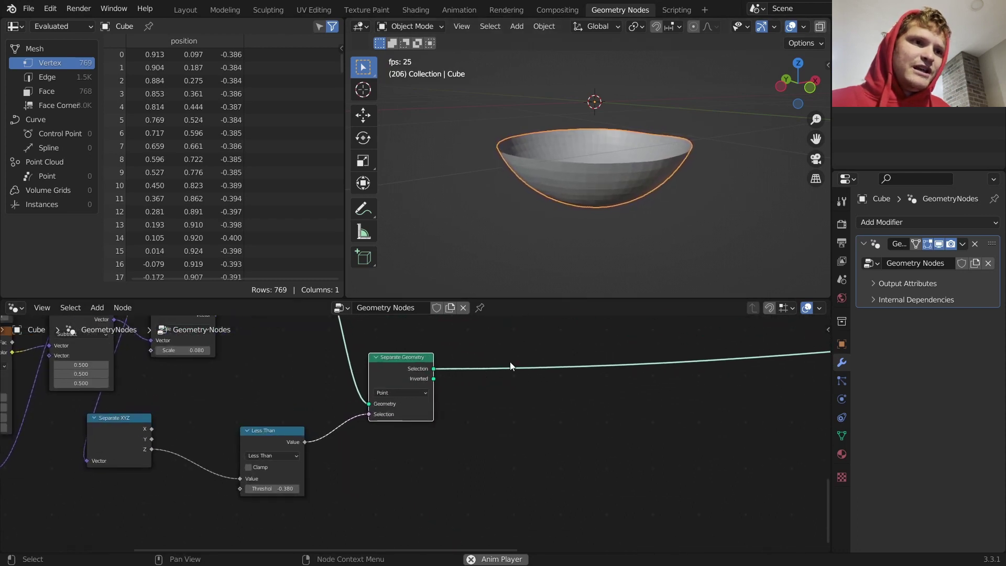
{"action": "key", "text": "shift+a"}
{"action": "left_click", "coordinate": [484, 284]}
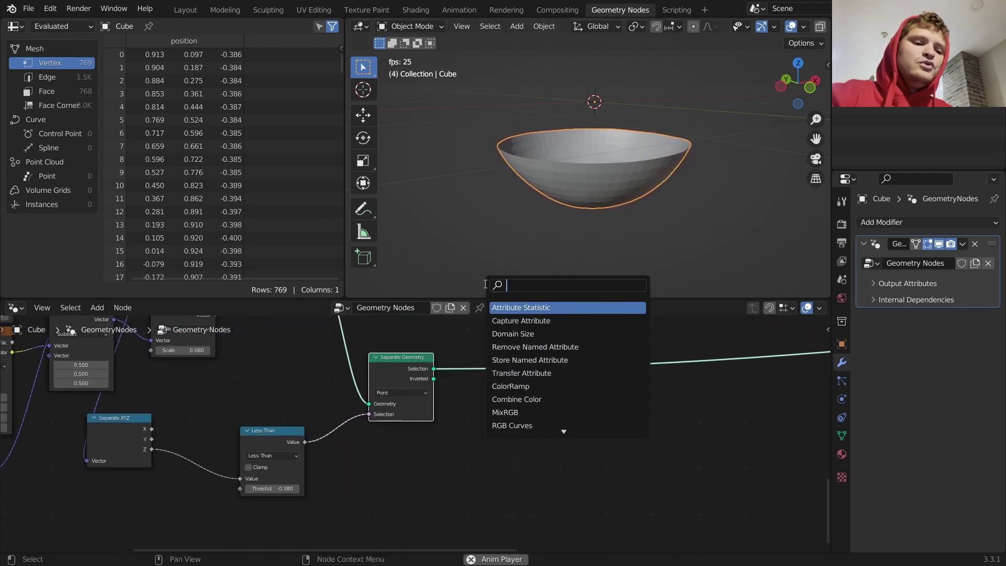
{"action": "type", "text": "mesh to po"}
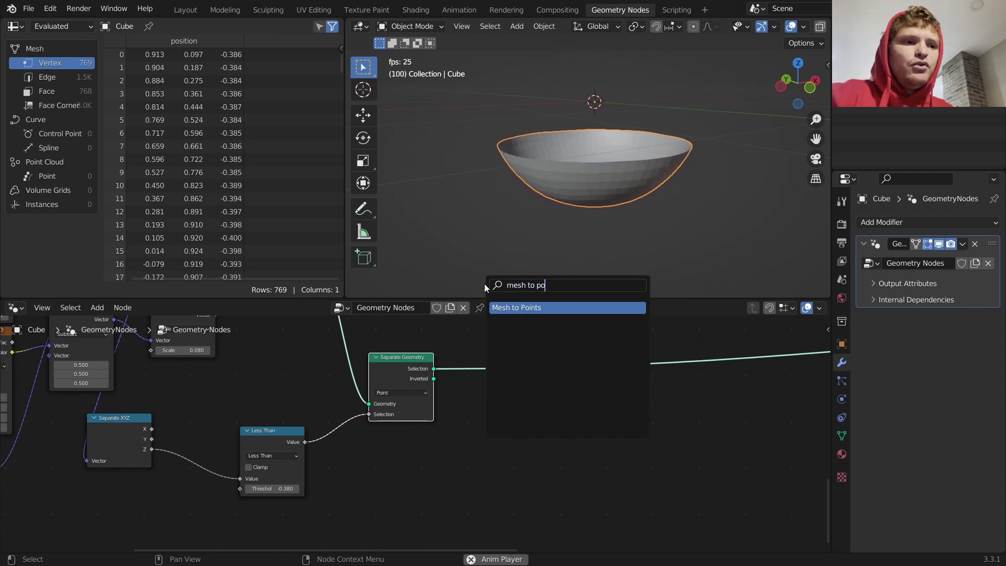
{"action": "key", "text": "Return"}
{"action": "left_click", "coordinate": [492, 349]}
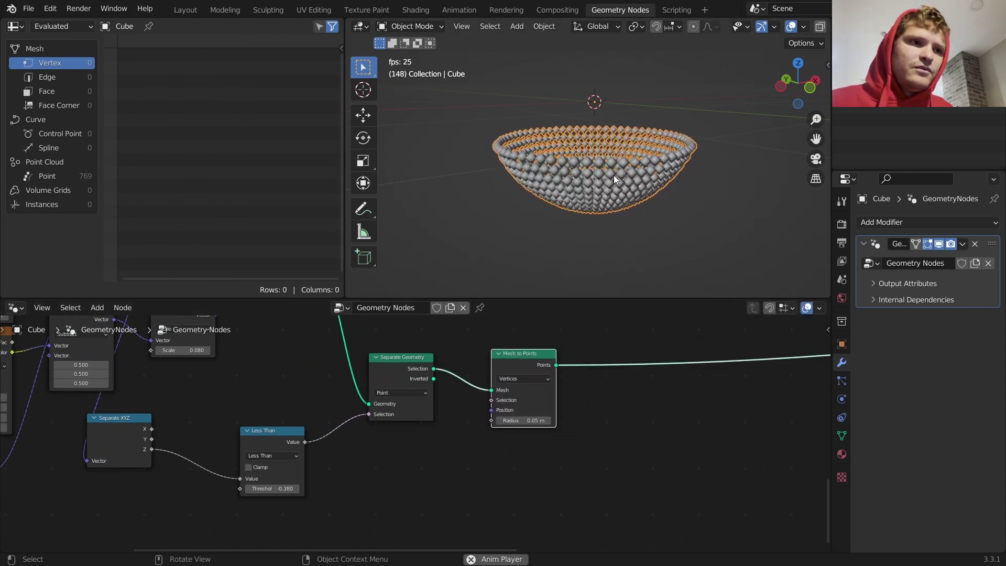
Insert a Points to Volume node after the Mesh to Points node
{"action": "middle_click_drag", "start_coordinate": [615, 175], "coordinate": [624, 150]}
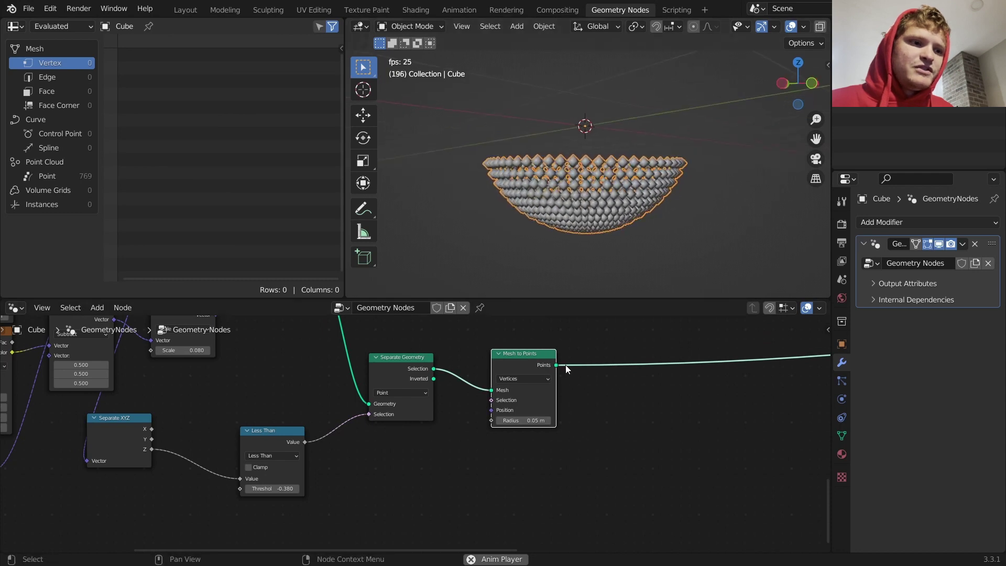
{"action": "key", "text": "shift+a"}
{"action": "left_click", "coordinate": [546, 284]}
{"action": "type", "text": "points to"}
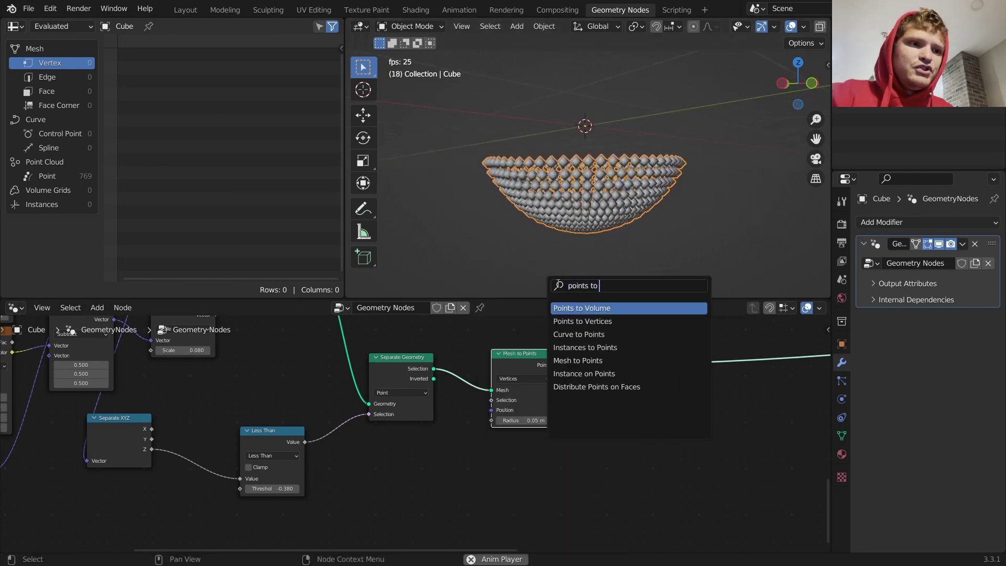
{"action": "key", "text": "Return"}
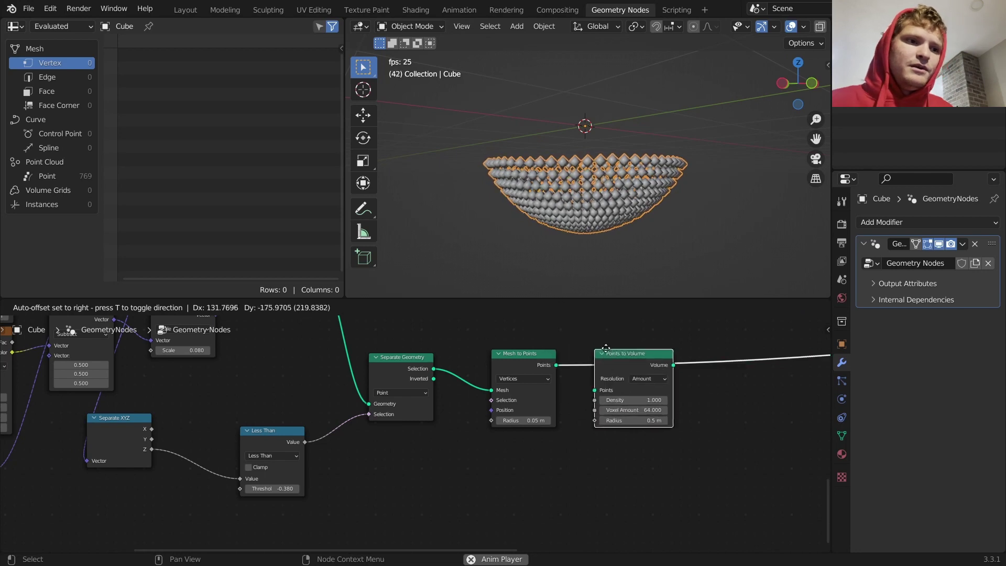
{"action": "left_click", "coordinate": [607, 341]}
Stop the playback and insert a Volume to Mesh node after the Points to Volume node
{"action": "key", "text": "space"}
{"action": "middle_click_drag", "start_coordinate": [694, 341], "coordinate": [467, 362]}
{"action": "key", "text": "shift+a"}
{"action": "left_click", "coordinate": [440, 282]}
{"action": "type", "text": "volume to"}
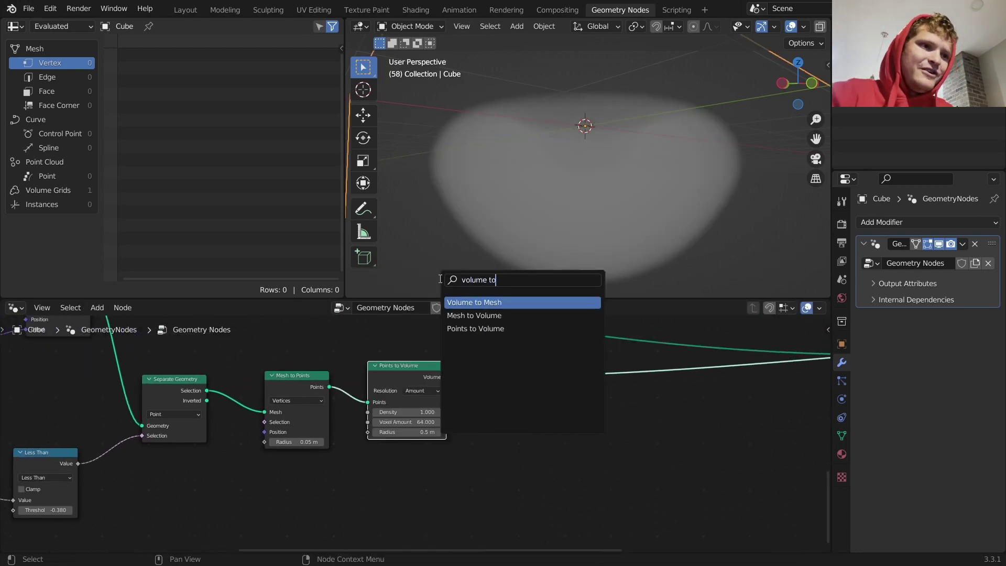
{"action": "key", "text": "Return"}
{"action": "left_click", "coordinate": [462, 382]}
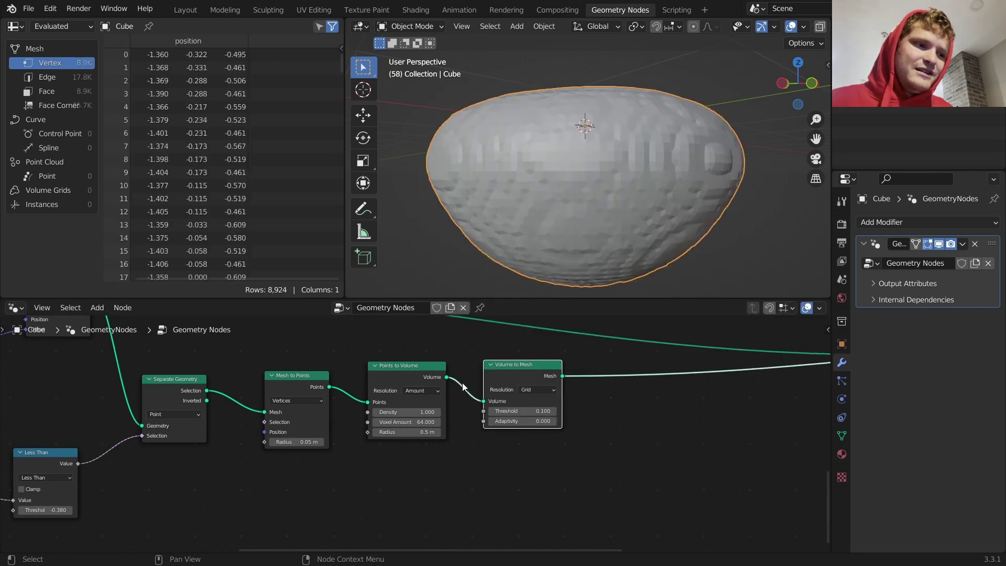
Set the Points to Volume node's Voxel Amount to 100
{"action": "middle_click_drag", "start_coordinate": [420, 401], "coordinate": [473, 393]}
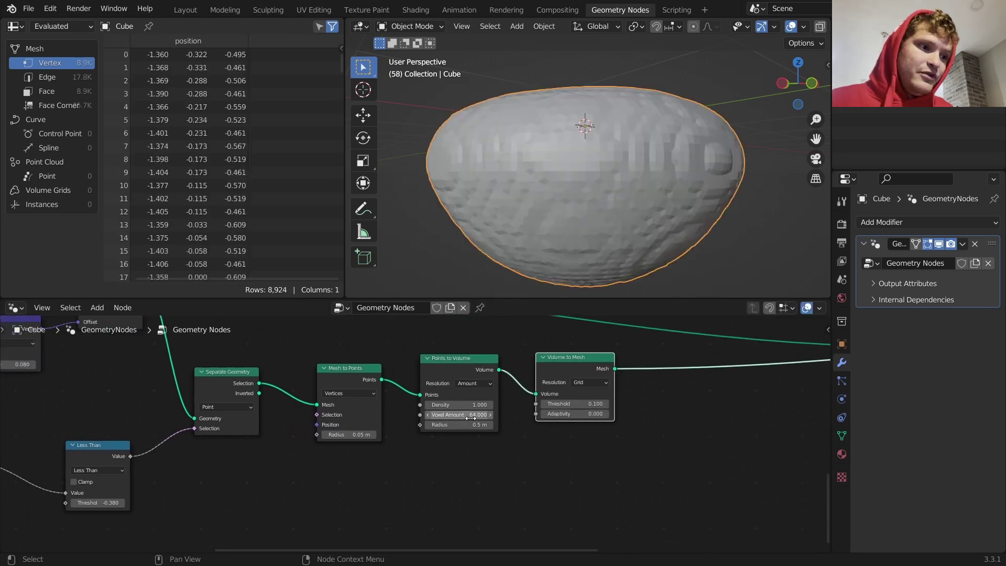
{"action": "key", "text": "Return"}
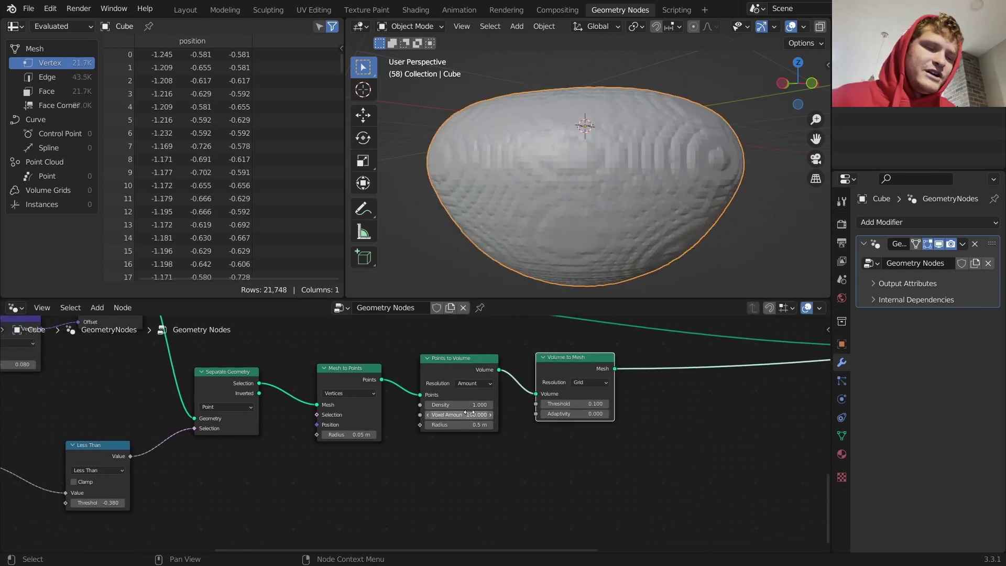
{"action": "left_click", "coordinate": [317, 436]}
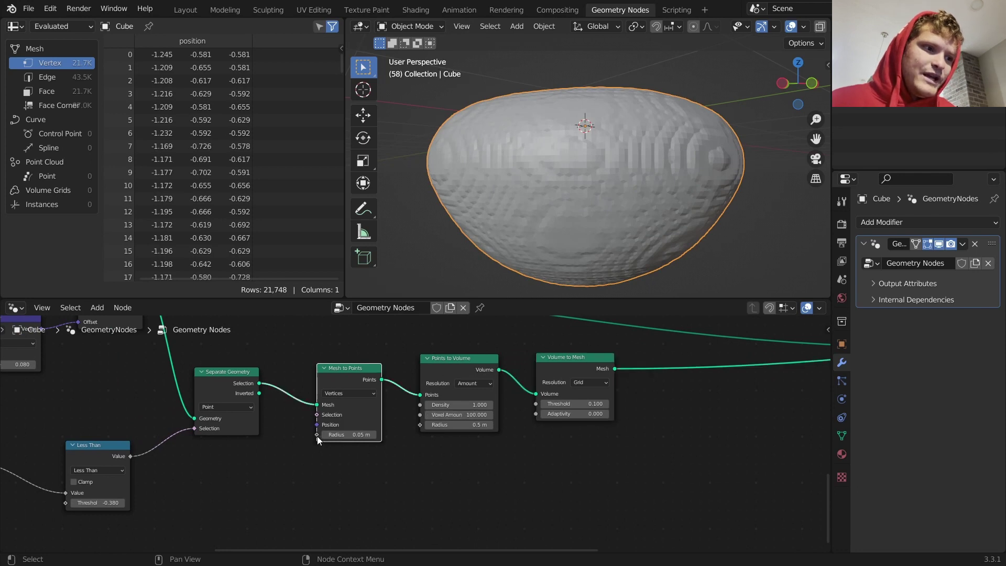
{"action": "mouse_move", "coordinate": [350, 435]}
{"action": "left_mouse_down", "text": "shift"}
{"action": "mouse_move", "coordinate": [325, 434]}
{"action": "mouse_move", "coordinate": [357, 435]}
{"action": "left_mouse_up", "text": "shift"}
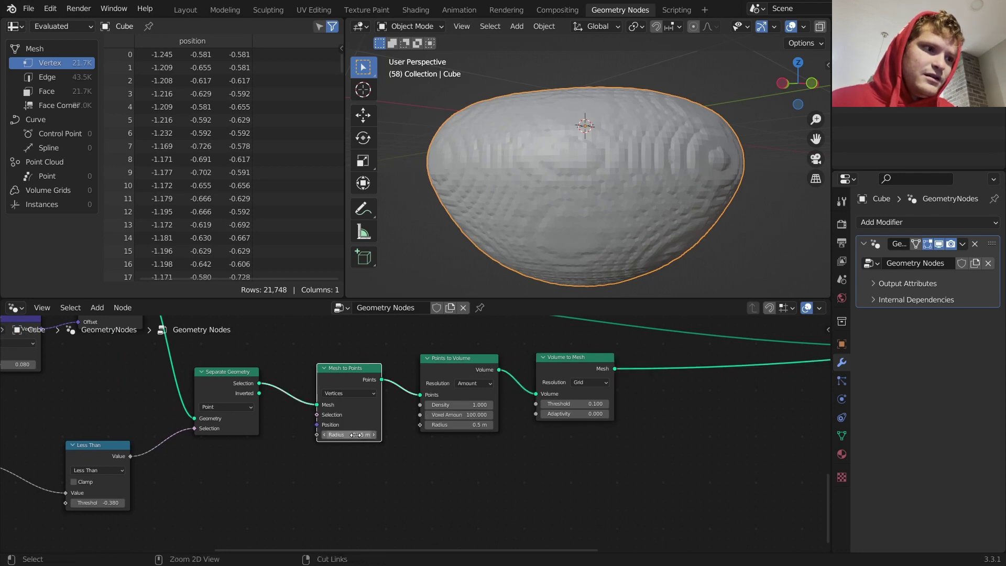
Feed a new float Random Value node into the Points to Volume radius and set its Max to 0.110
{"action": "left_click_drag", "start_coordinate": [464, 427], "coordinate": [378, 491], "text": "shift"}
{"action": "key", "text": "ctrl+z"}
{"action": "type", "text": "random"}
{"action": "key", "text": "Return"}
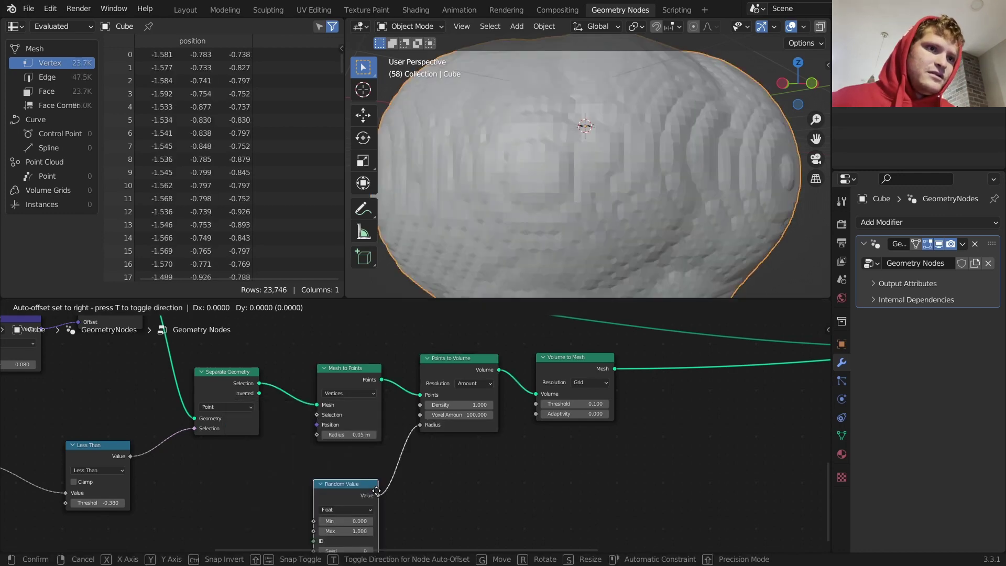
{"action": "left_click", "coordinate": [373, 481]}
{"action": "mouse_move", "coordinate": [358, 486]}
{"action": "left_mouse_down", "text": "shift"}
{"action": "mouse_move", "coordinate": [314, 486]}
{"action": "mouse_move", "coordinate": [356, 476]}
{"action": "left_mouse_up", "text": "shift"}
Feed a new boolean Random Value node with probability 0.500 into the Mesh to Points node's Selection
{"action": "middle_click_drag", "start_coordinate": [325, 420], "coordinate": [422, 392]}
{"action": "left_click_drag", "start_coordinate": [420, 392], "coordinate": [340, 435]}
{"action": "type", "text": "random"}
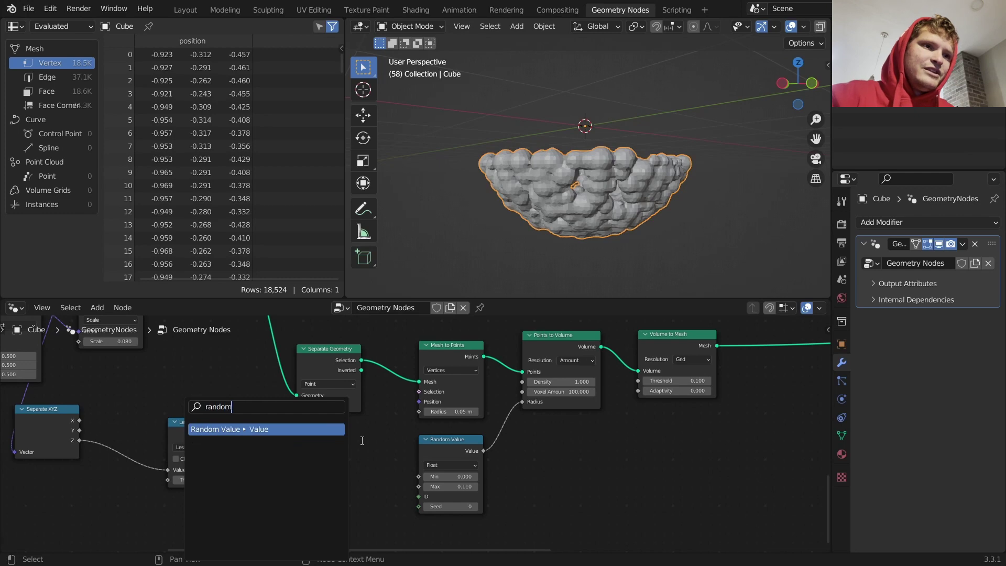
{"action": "key", "text": "Return"}
{"action": "left_click", "coordinate": [386, 446]}
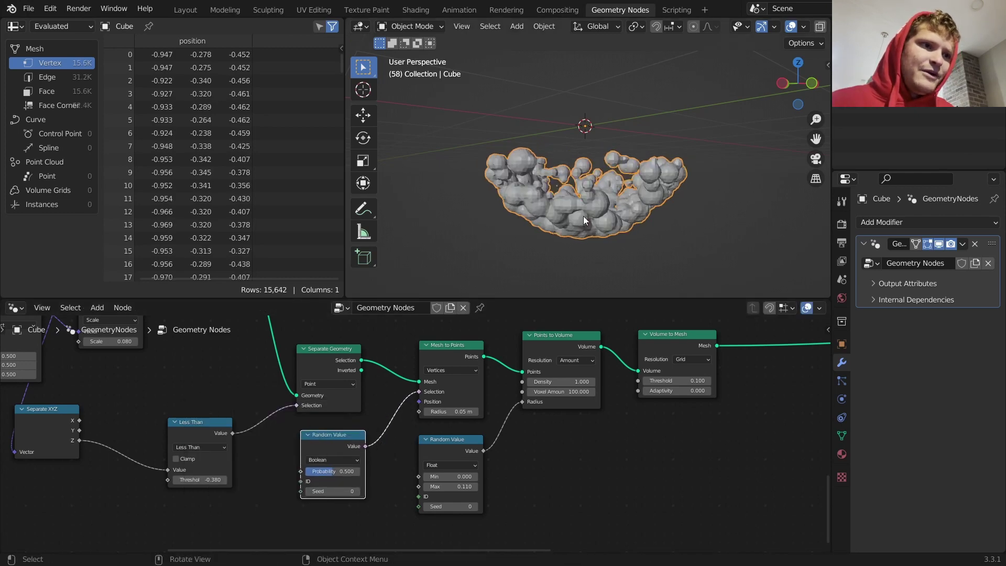
Connect the Volume to Mesh output to the Join Geometry node and preview the Transform node's output
{"action": "middle_click_drag", "start_coordinate": [618, 198], "coordinate": [650, 151]}
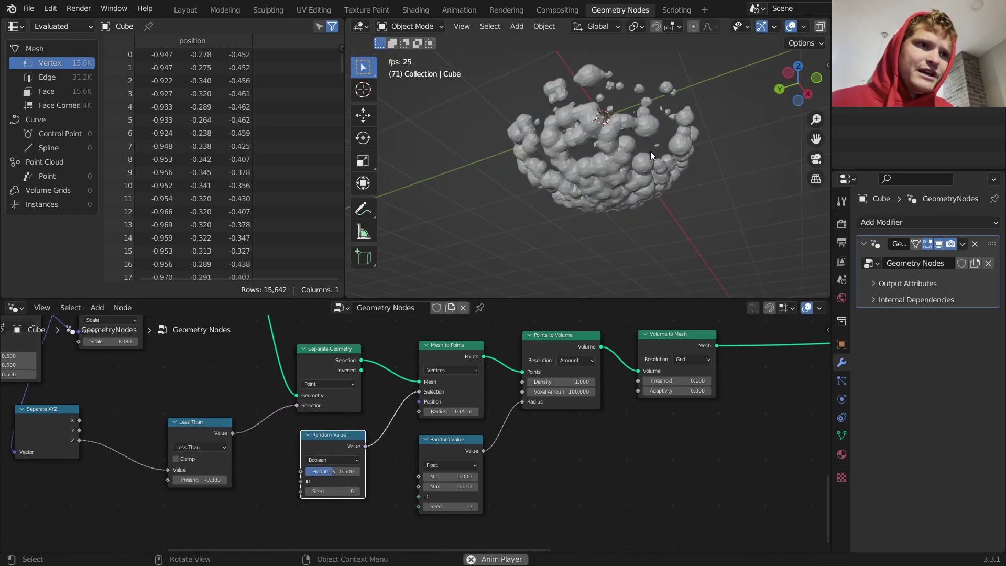
{"action": "scroll", "coordinate": [661, 392], "scroll_direction": "down", "scroll_amount": 2}
{"action": "scroll", "coordinate": [662, 392], "scroll_direction": "down", "scroll_amount": 2}
{"action": "middle_click_drag", "start_coordinate": [661, 392], "coordinate": [391, 428]}
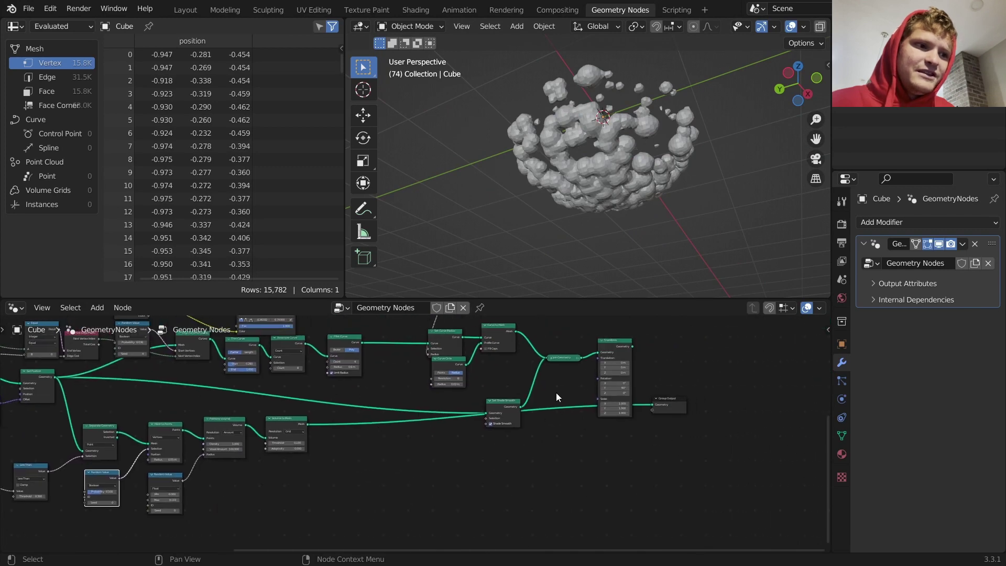
{"action": "left_click_drag", "start_coordinate": [308, 424], "coordinate": [547, 358]}
{"action": "left_click", "coordinate": [608, 344], "text": "alt+shift"}
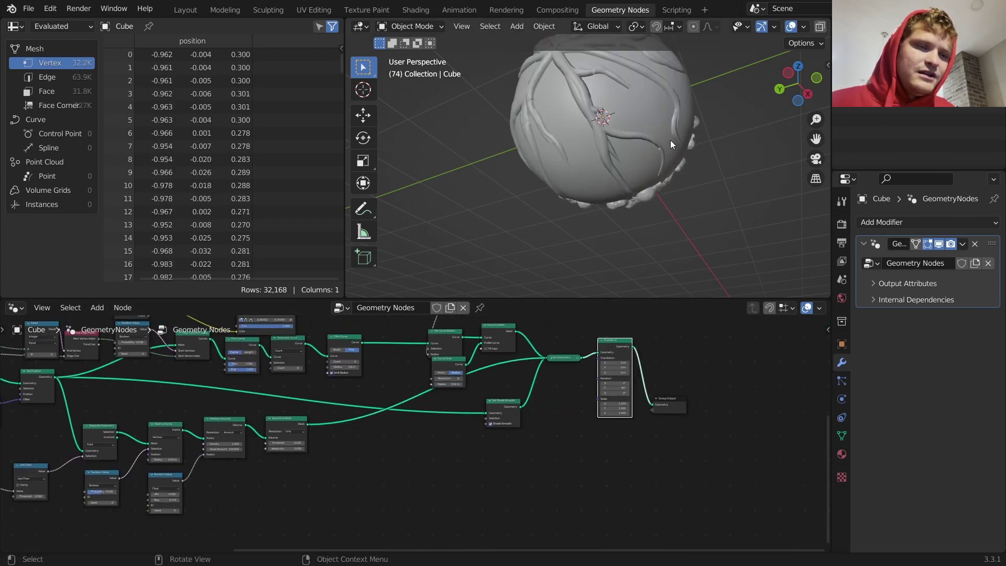
{"action": "mouse_move", "coordinate": [671, 140]}
{"action": "middle_mouse_down"}
{"action": "mouse_move", "coordinate": [508, 194]}
{"action": "mouse_move", "coordinate": [697, 130]}
{"action": "mouse_move", "coordinate": [524, 213]}
{"action": "middle_mouse_up"}
Change the Less Than node to Greater Than and set its threshold to 0.700
{"action": "middle_click_drag", "start_coordinate": [247, 467], "coordinate": [625, 406]}
{"action": "scroll", "coordinate": [359, 413], "scroll_direction": "up", "scroll_amount": 7}
{"action": "middle_click_drag", "start_coordinate": [370, 420], "coordinate": [433, 422]}
{"action": "left_click", "coordinate": [446, 425]}
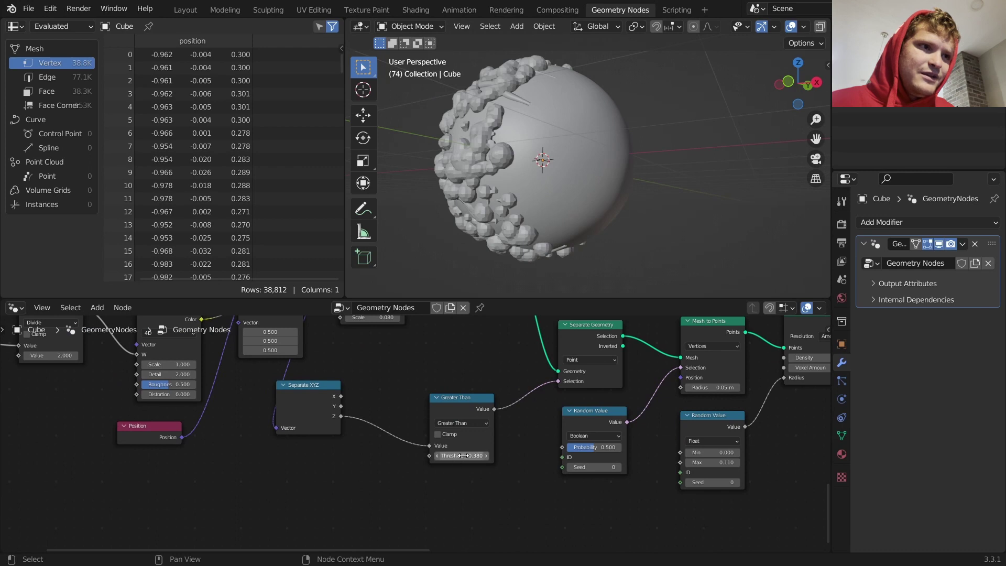
{"action": "left_click_drag", "start_coordinate": [463, 455], "coordinate": [487, 456]}
{"action": "middle_click_drag", "start_coordinate": [481, 201], "coordinate": [577, 201]}
{"action": "scroll", "coordinate": [539, 200], "scroll_direction": "down", "scroll_amount": 3}
{"action": "middle_click_drag", "start_coordinate": [511, 180], "coordinate": [577, 205], "text": "shift"}
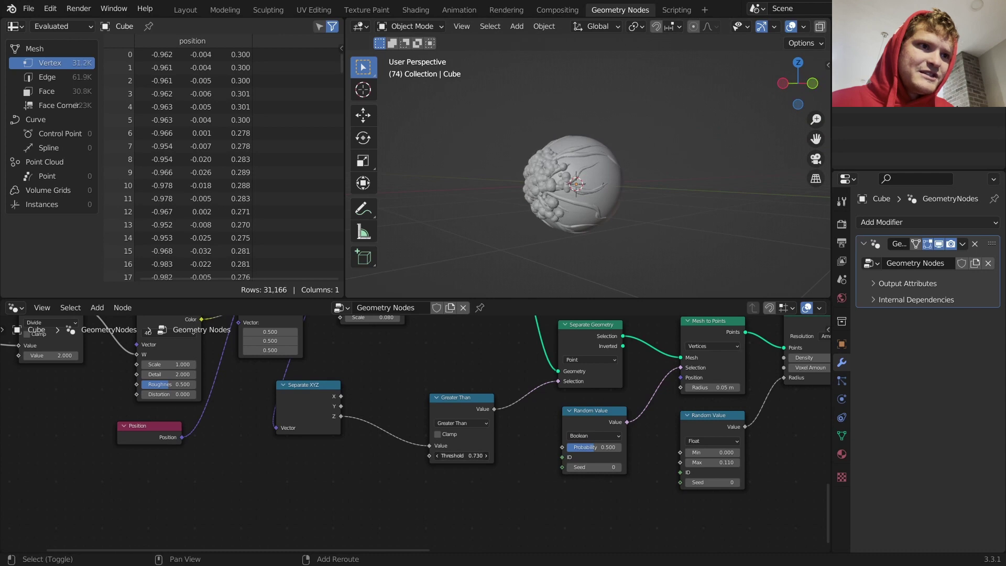
{"action": "middle_click_drag", "start_coordinate": [579, 131], "coordinate": [584, 188]}
Play the animation to examine the clustered growths on the eyeball up close, then stop it
{"action": "key", "text": "space"}
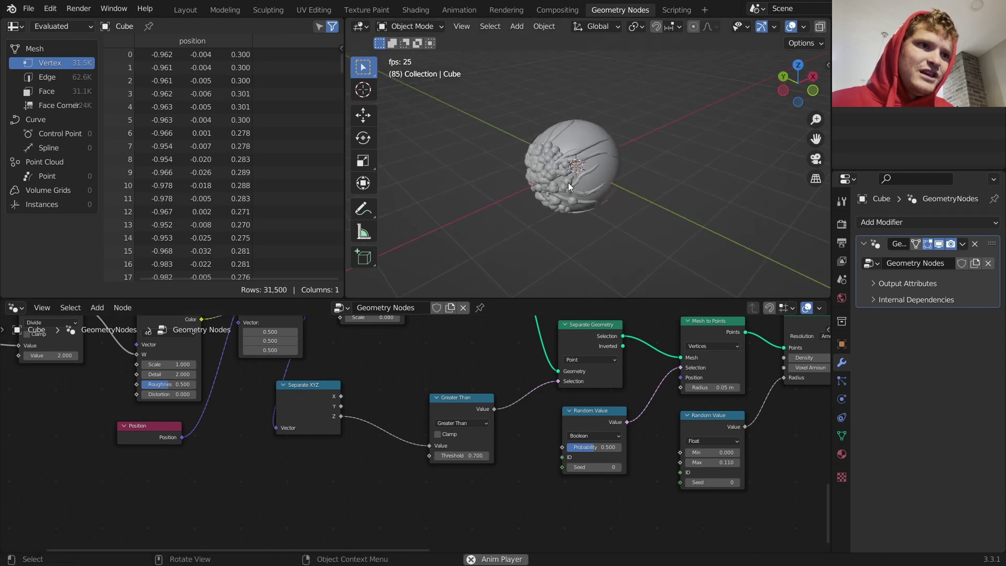
{"action": "scroll", "coordinate": [568, 183], "scroll_direction": "up", "scroll_amount": 5}
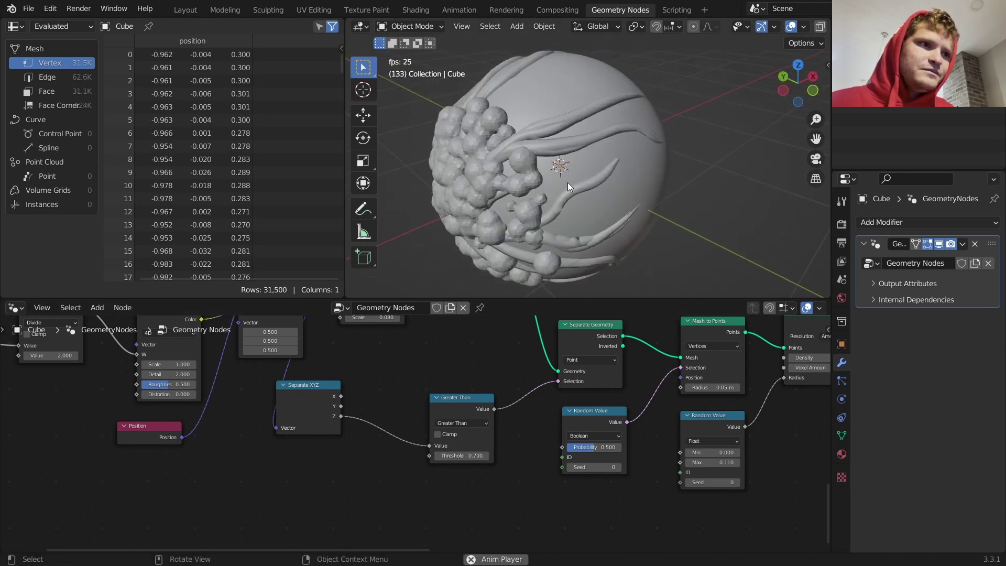
{"action": "key", "text": "space"}
Raise the Points to Volume node's Voxel Amount to 128
{"action": "middle_click_drag", "start_coordinate": [714, 407], "coordinate": [536, 390]}
{"action": "middle_click_drag", "start_coordinate": [625, 368], "coordinate": [596, 391]}
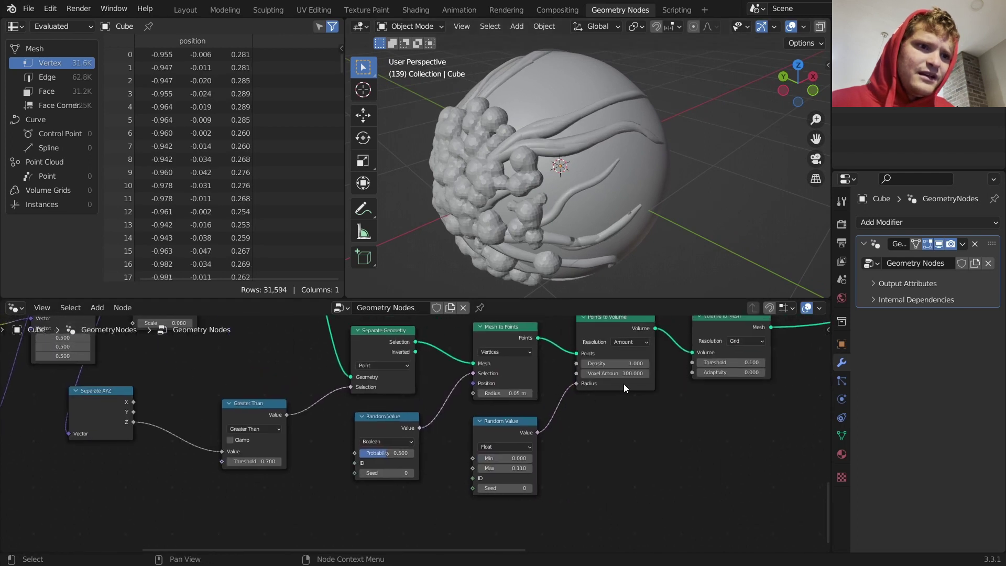
{"action": "key", "text": "Return"}
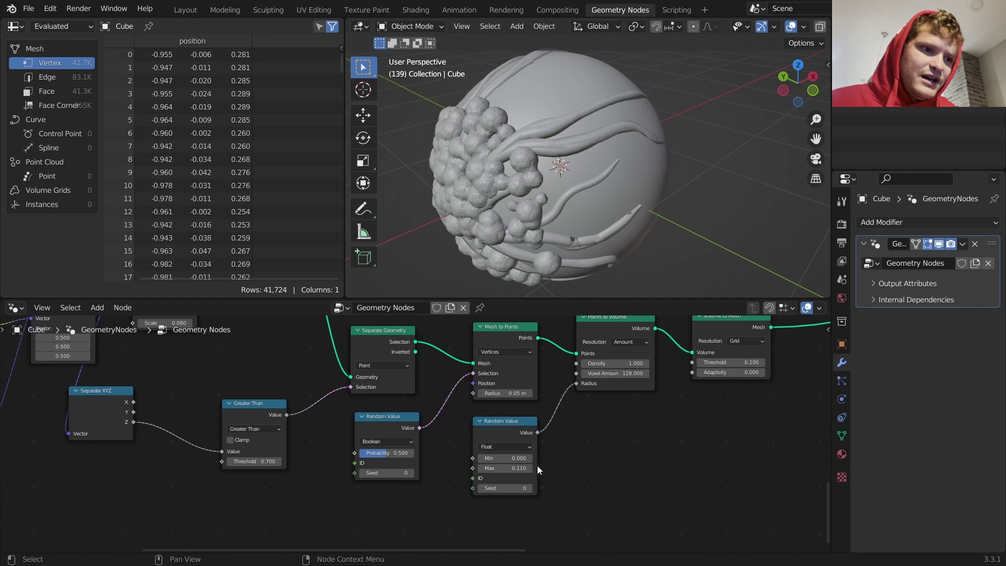
Set the float Random Value range to -0.210 minimum and 0.170 maximum, and the boolean Random Value's probability to 0.680
{"action": "left_click_drag", "start_coordinate": [513, 471], "coordinate": [521, 471]}
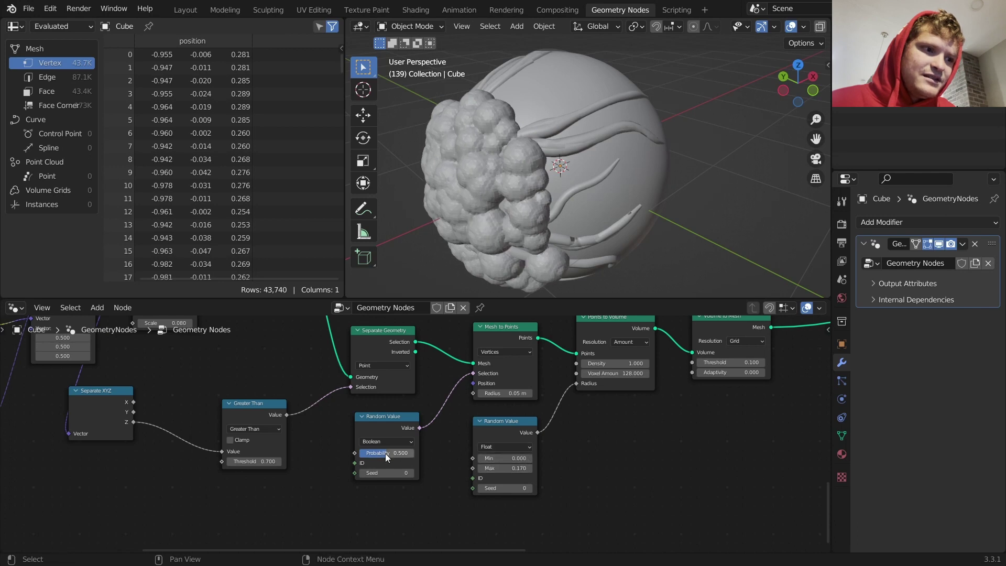
{"action": "mouse_move", "coordinate": [386, 454]}
{"action": "left_mouse_down"}
{"action": "mouse_move", "coordinate": [408, 454]}
{"action": "mouse_move", "coordinate": [397, 454]}
{"action": "left_mouse_up"}
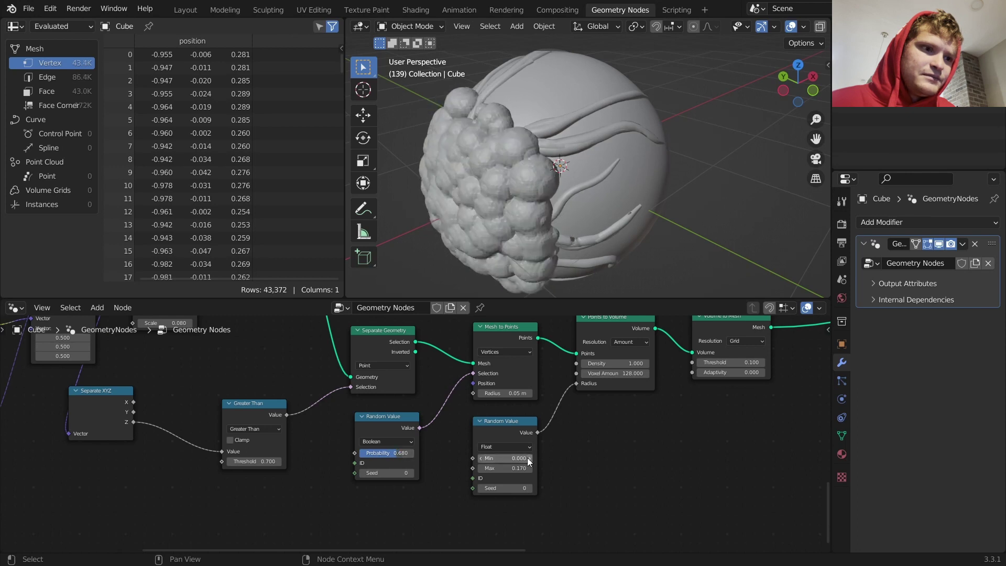
{"action": "left_click_drag", "start_coordinate": [505, 458], "coordinate": [490, 458]}
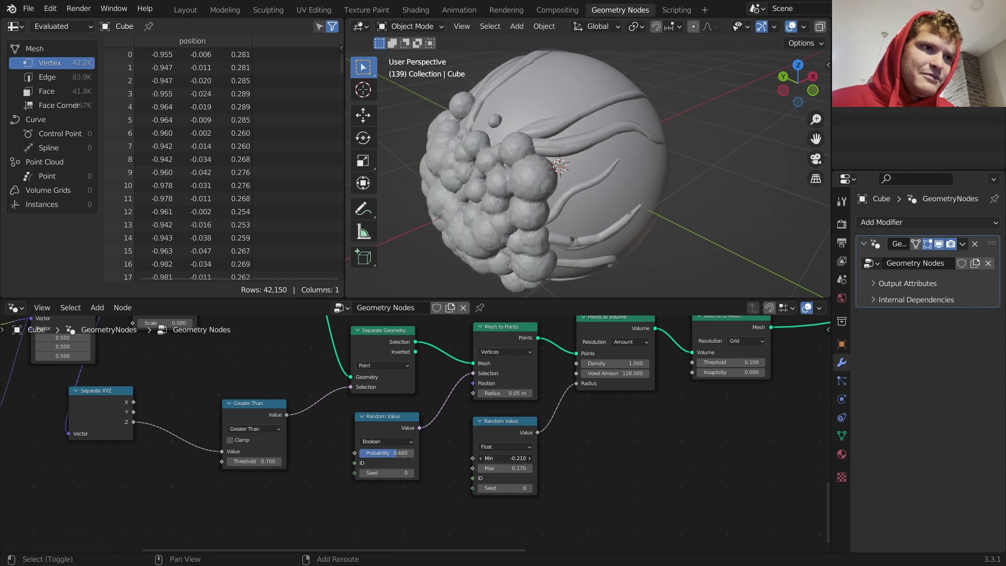
Play the animation to examine the varied growth sizes on the eyeball from several angles, then stop it
{"action": "key", "text": "space"}
{"action": "scroll", "coordinate": [563, 178], "scroll_direction": "down", "scroll_amount": 5}
{"action": "middle_click_drag", "start_coordinate": [587, 177], "coordinate": [468, 179]}
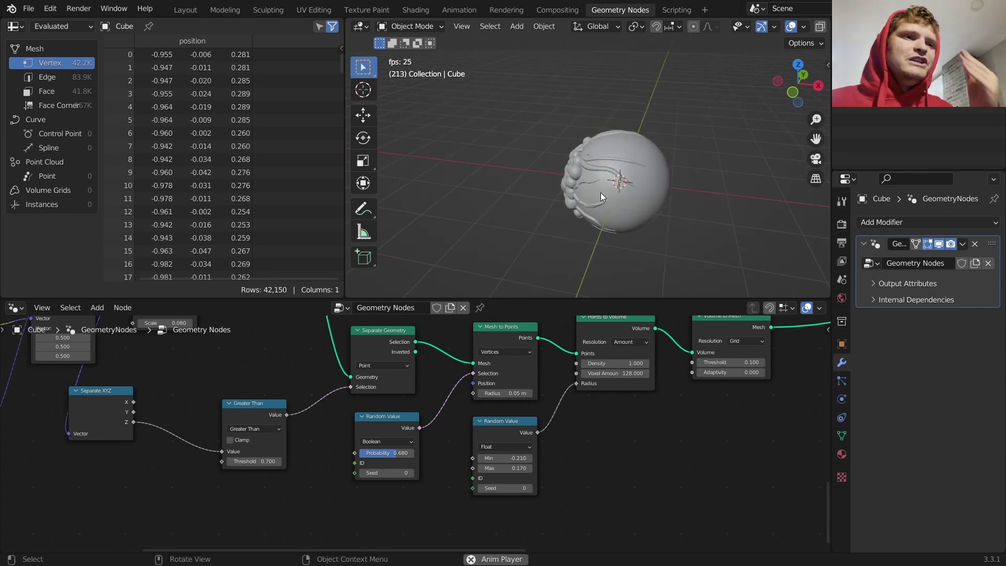
{"action": "scroll", "coordinate": [560, 179], "scroll_direction": "up", "scroll_amount": 1}
{"action": "scroll", "coordinate": [560, 179], "scroll_direction": "up", "scroll_amount": 2}
{"action": "middle_click_drag", "start_coordinate": [591, 184], "coordinate": [681, 181]}
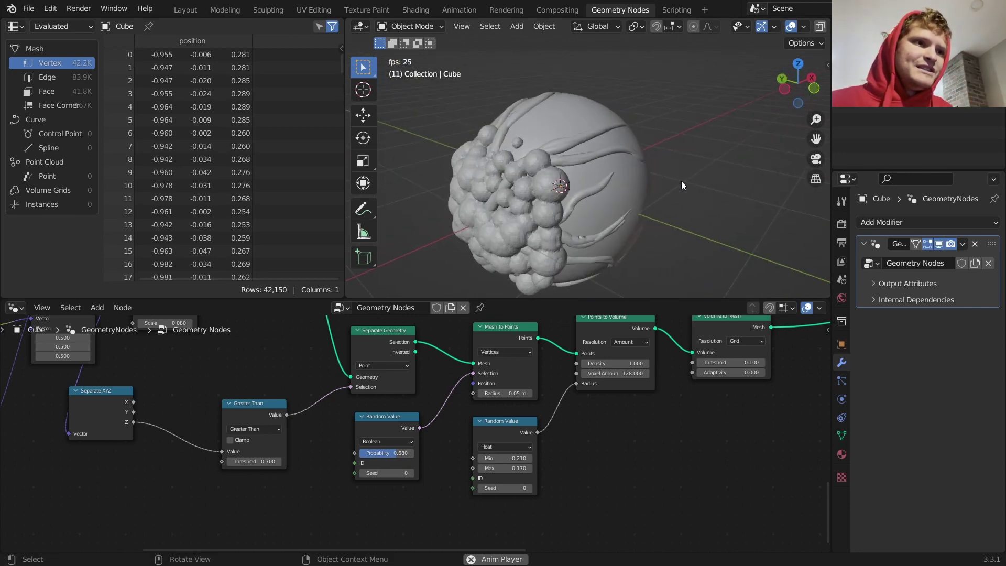
{"action": "key", "text": "space"}
Insert a Subdivide Mesh node between the Separate Geometry and Mesh to Points nodes
{"action": "middle_click_drag", "start_coordinate": [735, 389], "coordinate": [710, 391]}
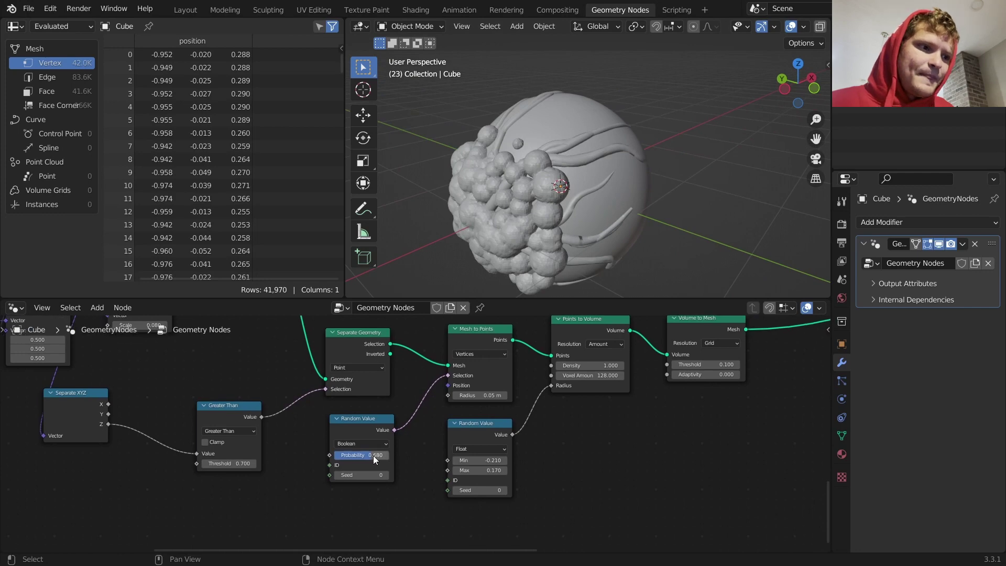
{"action": "middle_click_drag", "start_coordinate": [383, 364], "coordinate": [523, 421]}
{"action": "left_click_drag", "start_coordinate": [523, 420], "coordinate": [459, 405]}
{"action": "key", "text": "shift+a"}
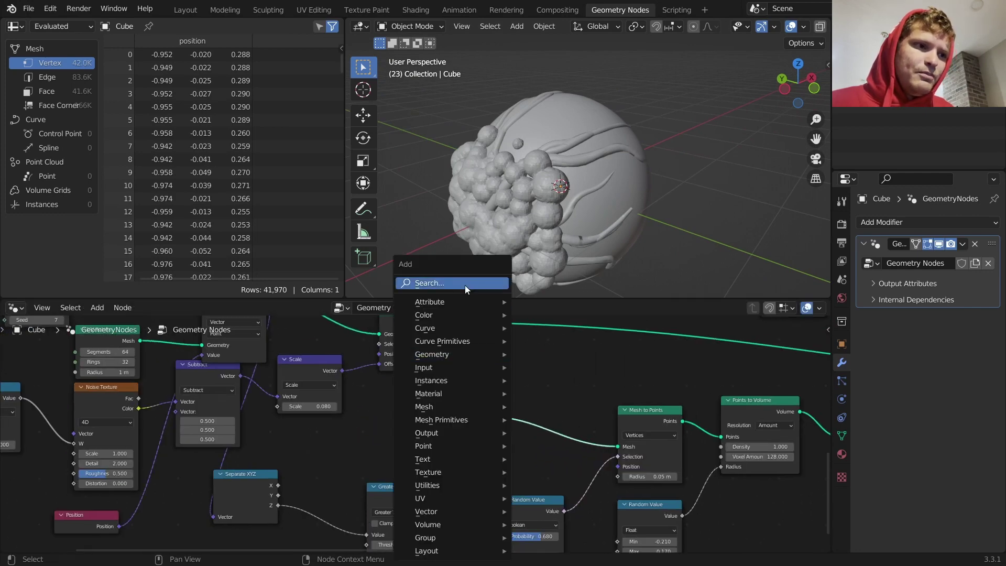
{"action": "left_click", "coordinate": [464, 285]}
{"action": "type", "text": "sub"}
{"action": "left_click", "coordinate": [502, 308]}
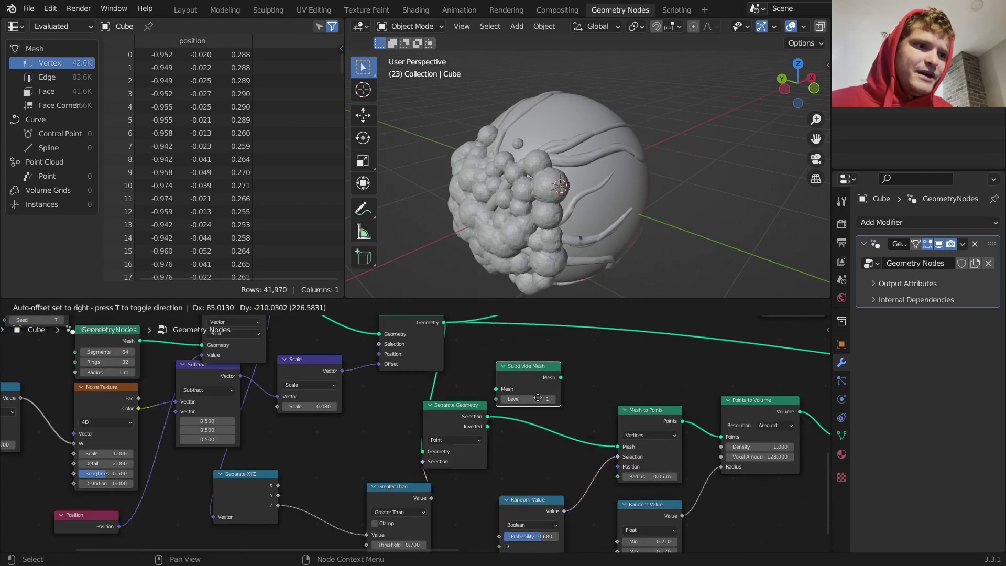
{"action": "left_click", "coordinate": [546, 430]}
{"action": "middle_click_drag", "start_coordinate": [538, 288], "coordinate": [503, 215]}
Insert a Merge by Distance node directly after the Volume to Mesh node
{"action": "scroll", "coordinate": [682, 412], "scroll_direction": "down", "scroll_amount": 10, "text": "ctrl"}
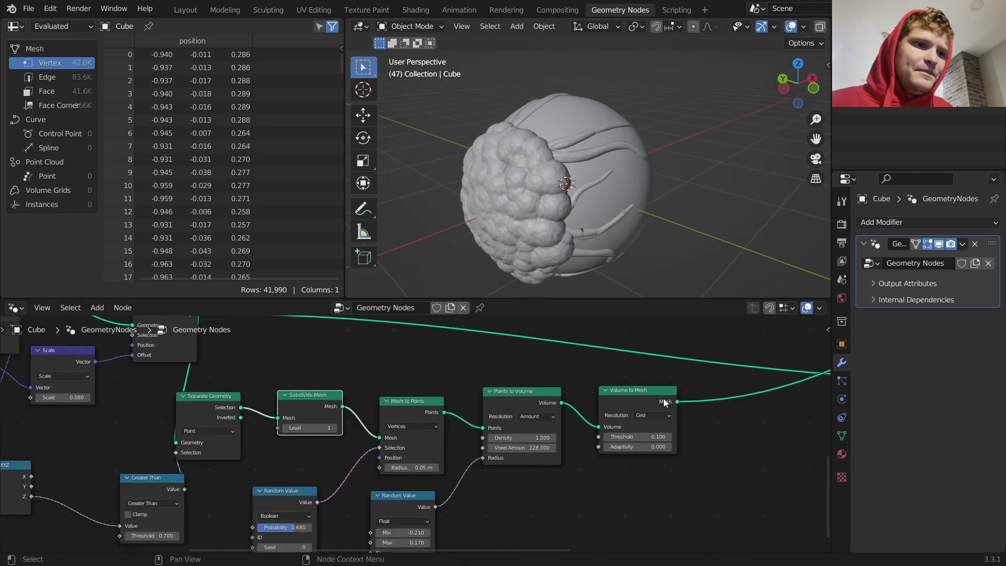
{"action": "key", "text": "shift+a"}
{"action": "left_click", "coordinate": [496, 281]}
{"action": "type", "text": "merg"}
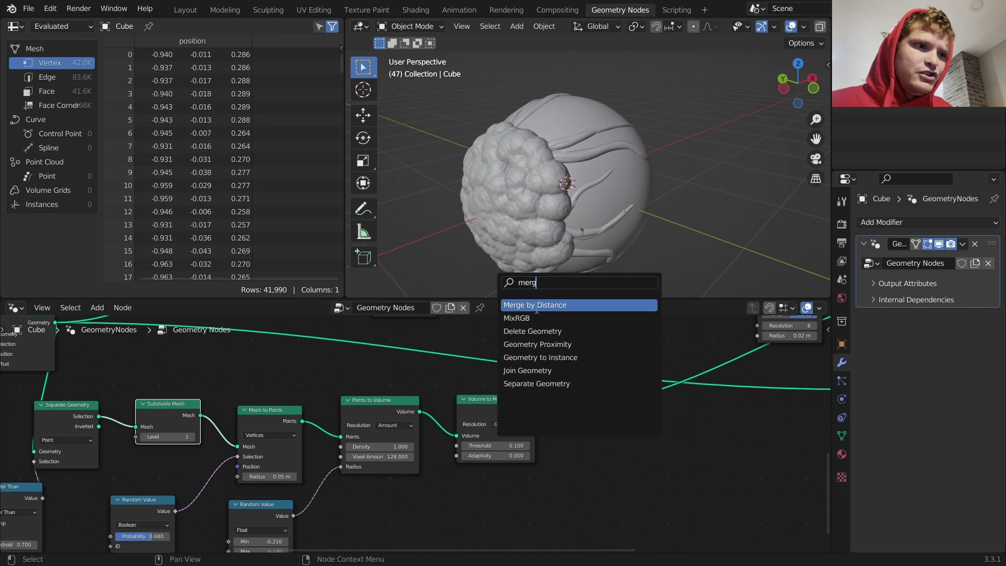
{"action": "key", "text": "Return"}
{"action": "left_click", "coordinate": [603, 424]}
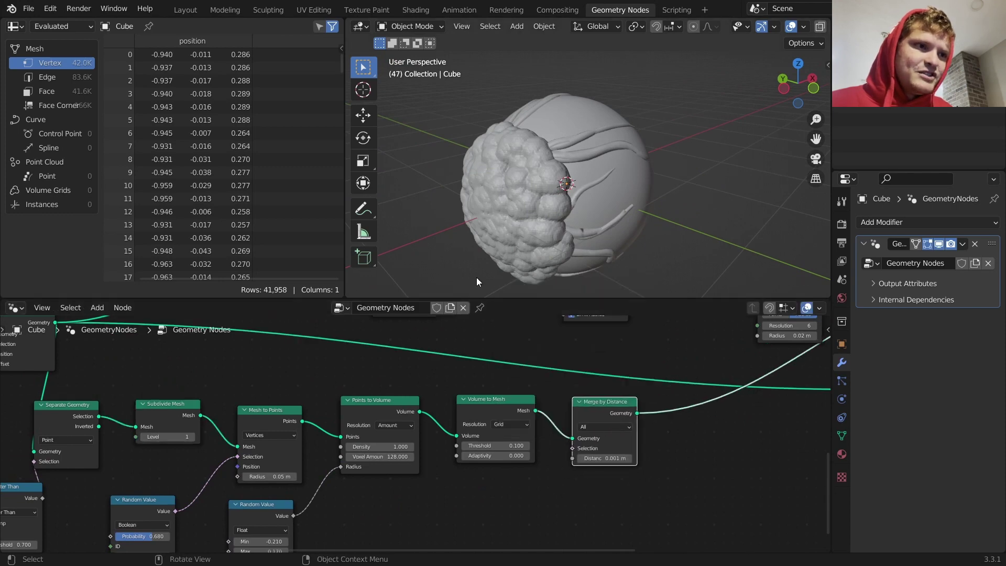
Set the Merge by Distance node's distance to 0.031 m and play the animation to check the merged growths
{"action": "scroll", "coordinate": [447, 200], "scroll_direction": "up", "scroll_amount": 3}
{"action": "scroll", "coordinate": [487, 216], "scroll_direction": "up", "scroll_amount": 3}
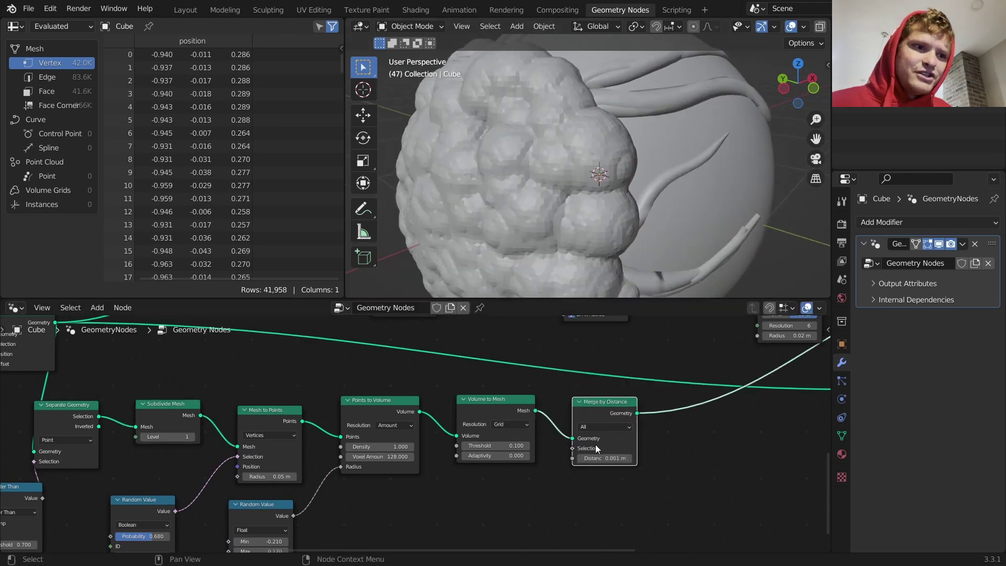
{"action": "left_click_drag", "start_coordinate": [605, 458], "coordinate": [613, 459]}
{"action": "key", "text": "space"}
{"action": "scroll", "coordinate": [544, 205], "scroll_direction": "down", "scroll_amount": 5}
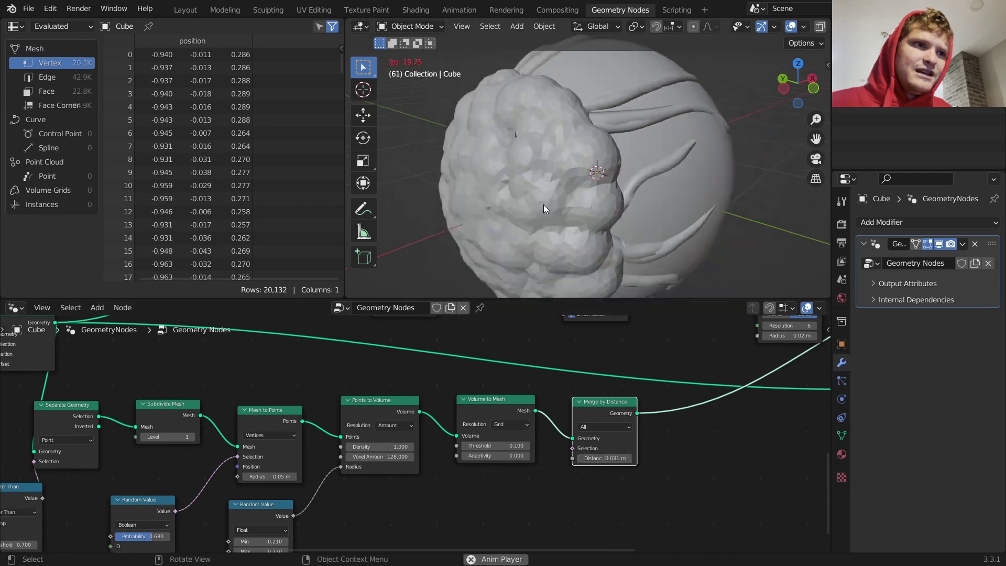
Insert a Set Shade Smooth node after the Merge by Distance node
{"action": "key", "text": "shift+a"}
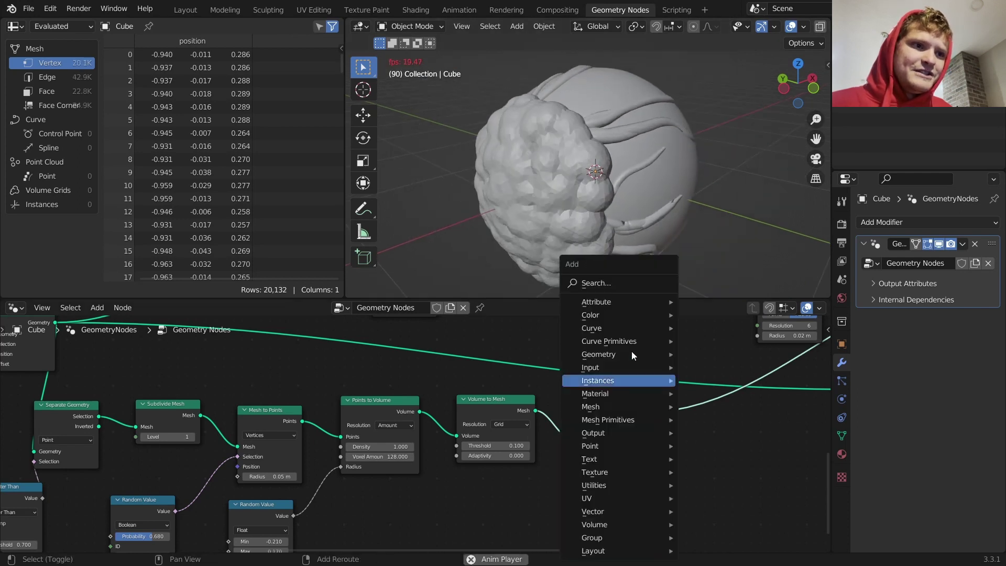
{"action": "left_click", "coordinate": [603, 285]}
{"action": "type", "text": "set s"}
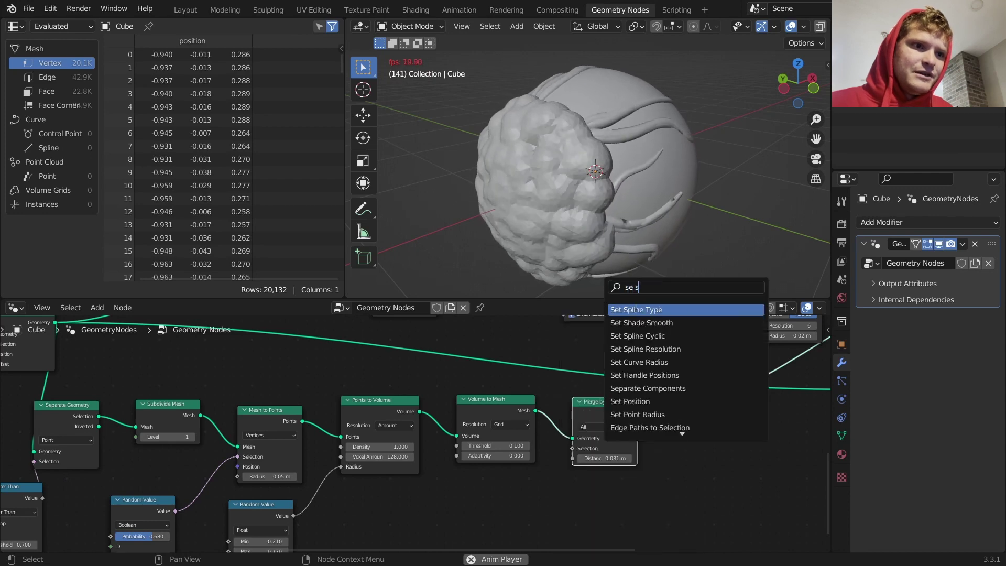
{"action": "left_click", "coordinate": [635, 320]}
{"action": "left_click", "coordinate": [668, 403]}
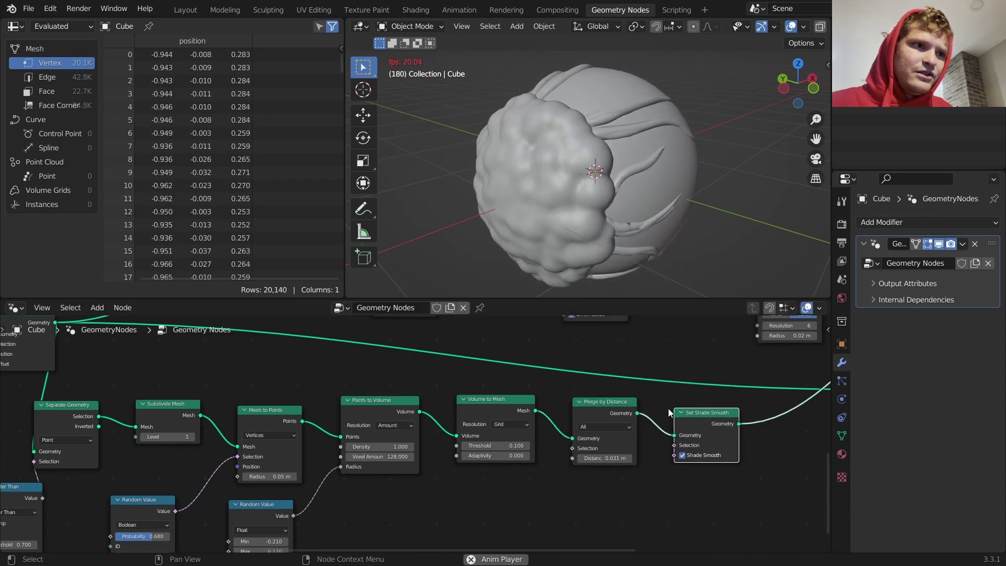
Halve the Merge by Distance node's distance to 0.0155 m and play the animation to check the growths
{"action": "scroll", "coordinate": [625, 451], "scroll_direction": "up", "scroll_amount": 2}
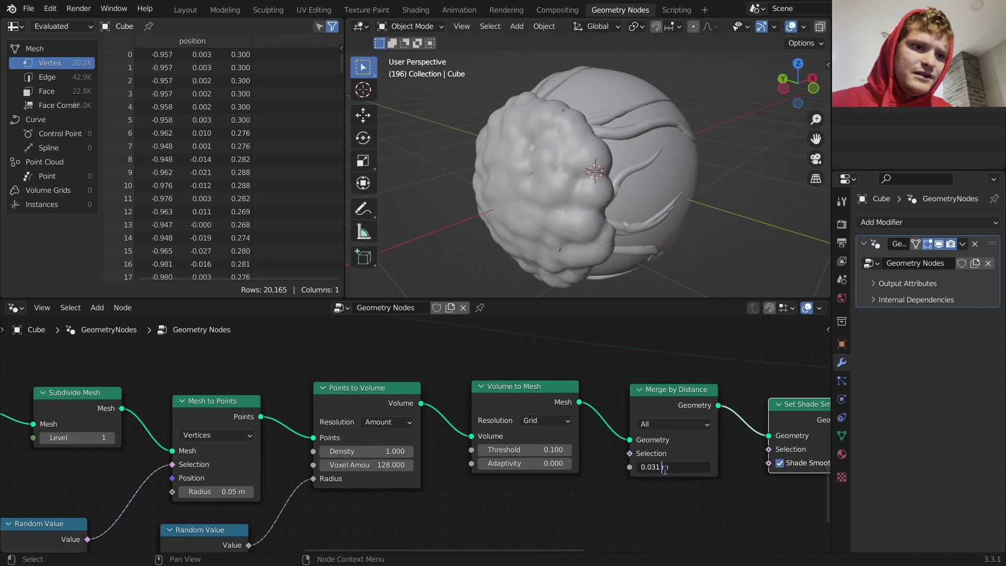
{"action": "type", "text": "/2"}
{"action": "key", "text": "Return"}
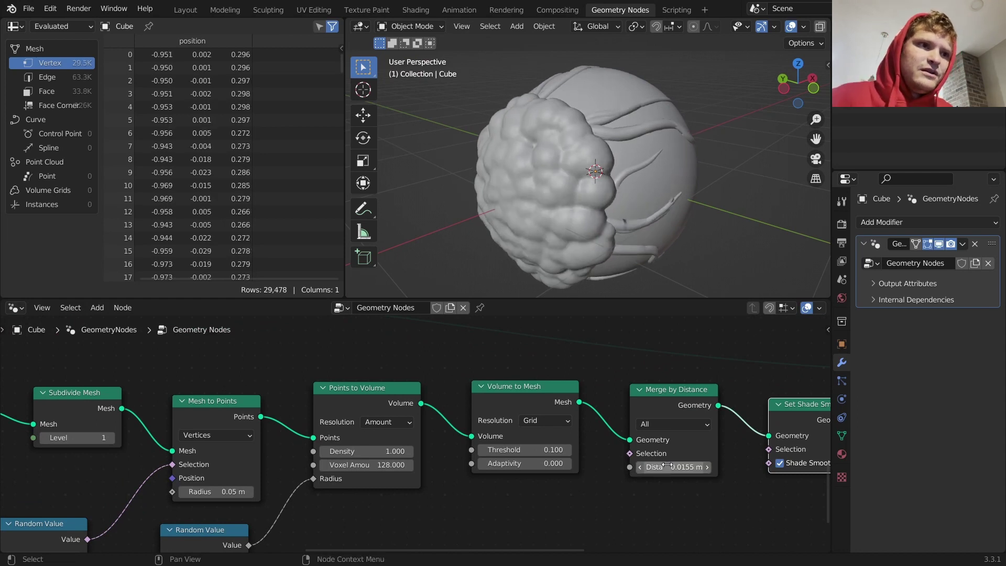
{"action": "middle_click_drag", "start_coordinate": [753, 292], "coordinate": [592, 183]}
{"action": "key", "text": "space"}
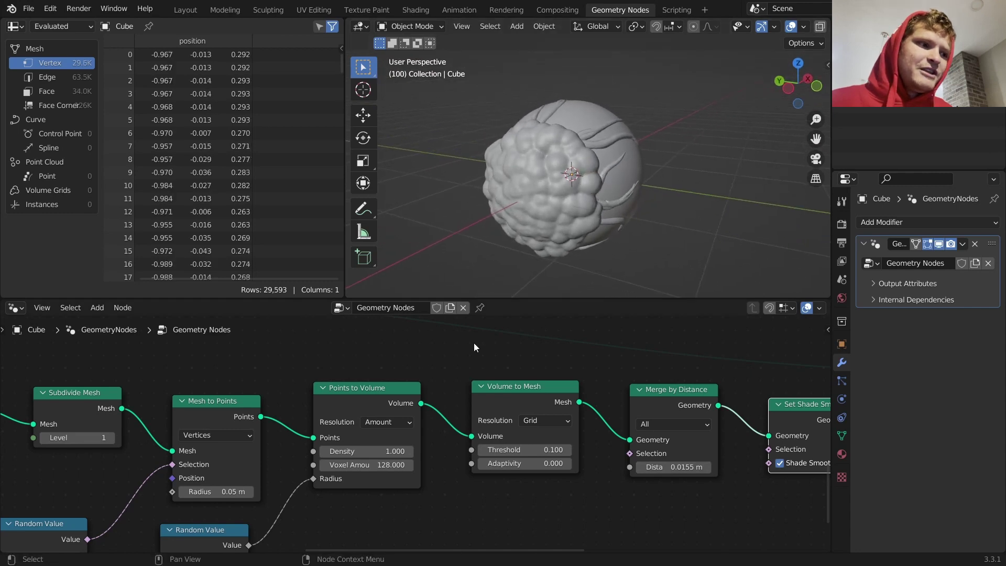
Move the float Random Value node clear of the others and insert a Math node set to Add on its output link
{"action": "middle_click_drag", "start_coordinate": [249, 498], "coordinate": [523, 346]}
{"action": "left_click_drag", "start_coordinate": [517, 391], "coordinate": [361, 480]}
{"action": "middle_click_drag", "start_coordinate": [405, 421], "coordinate": [408, 376]}
{"action": "key", "text": "shift+a"}
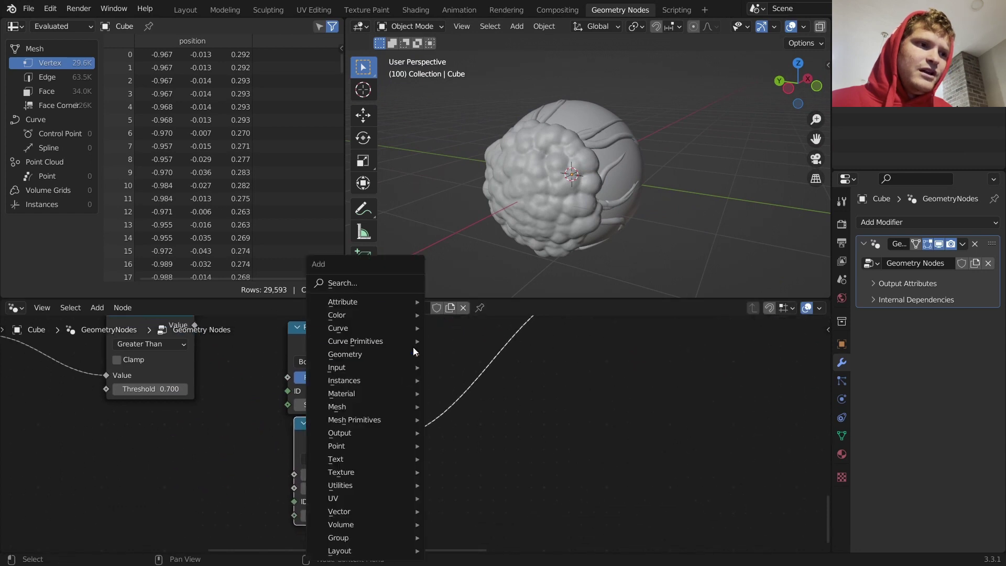
{"action": "left_click", "coordinate": [378, 283]}
{"action": "type", "text": "may"}
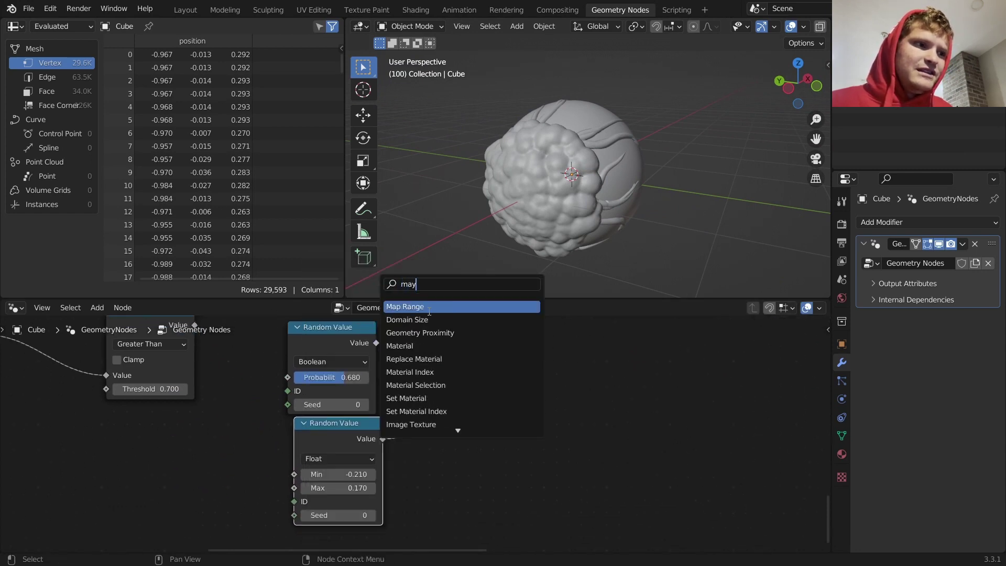
{"action": "key", "text": "BackSpace"}
{"action": "type", "text": "th"}
{"action": "key", "text": "Return"}
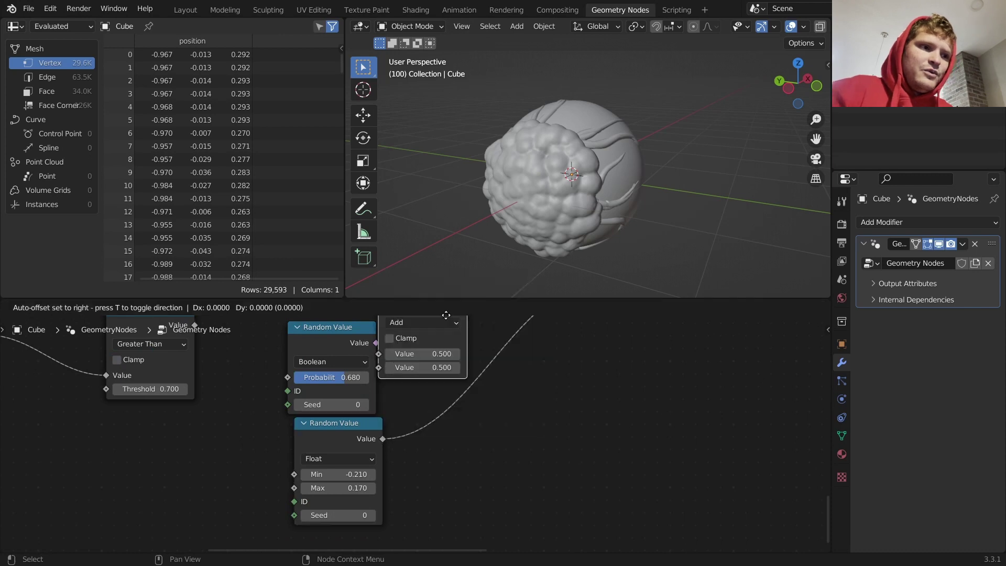
{"action": "left_click", "coordinate": [531, 359]}
Add a Scene Time node and connect its Seconds output to the Add node's second value
{"action": "key", "text": "shift+a"}
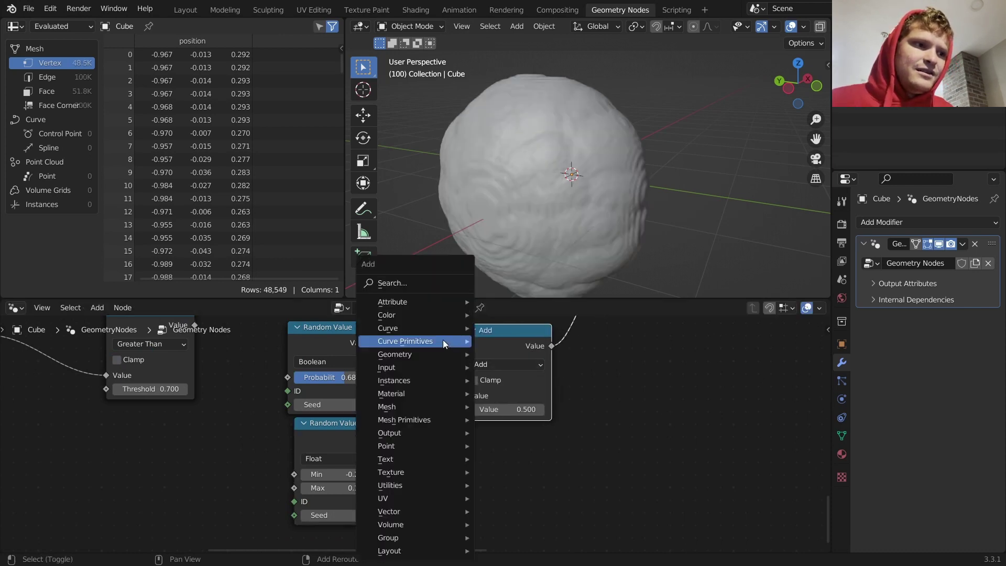
{"action": "left_click", "coordinate": [416, 281]}
{"action": "type", "text": "time"}
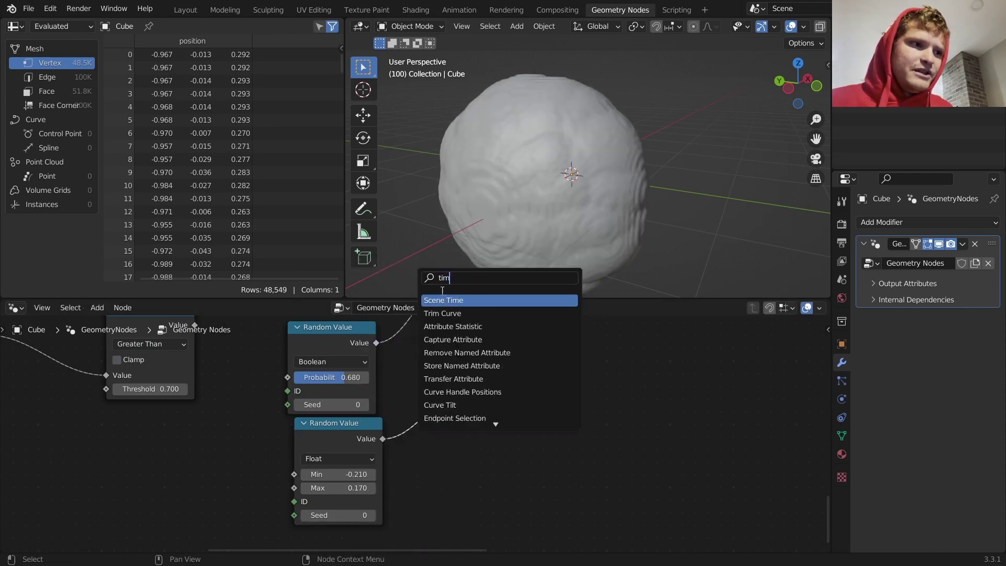
{"action": "key", "text": "Return"}
{"action": "left_click", "coordinate": [451, 475]}
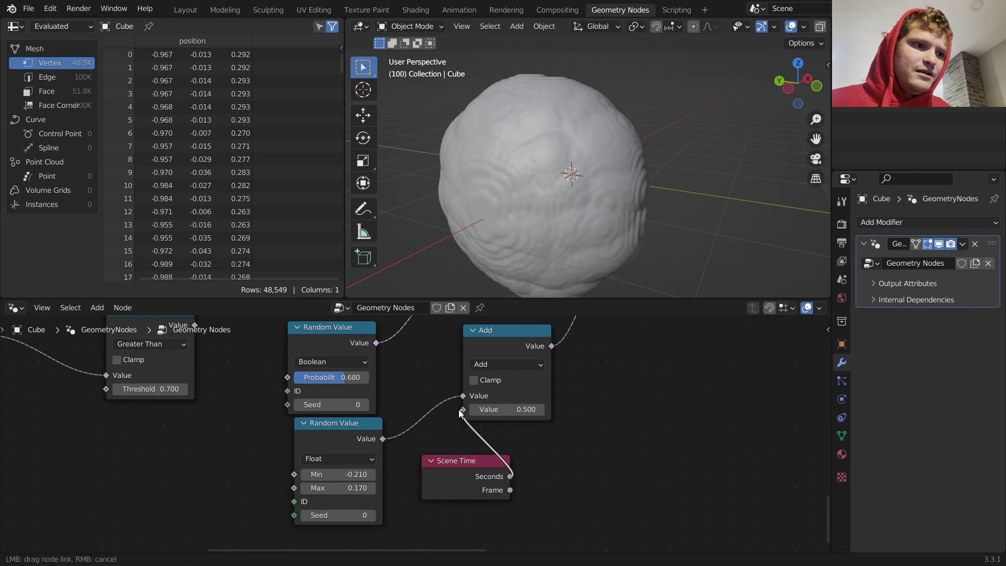
{"action": "left_click_drag", "start_coordinate": [523, 341], "coordinate": [693, 352]}
{"action": "middle_click_drag", "start_coordinate": [677, 383], "coordinate": [629, 318]}
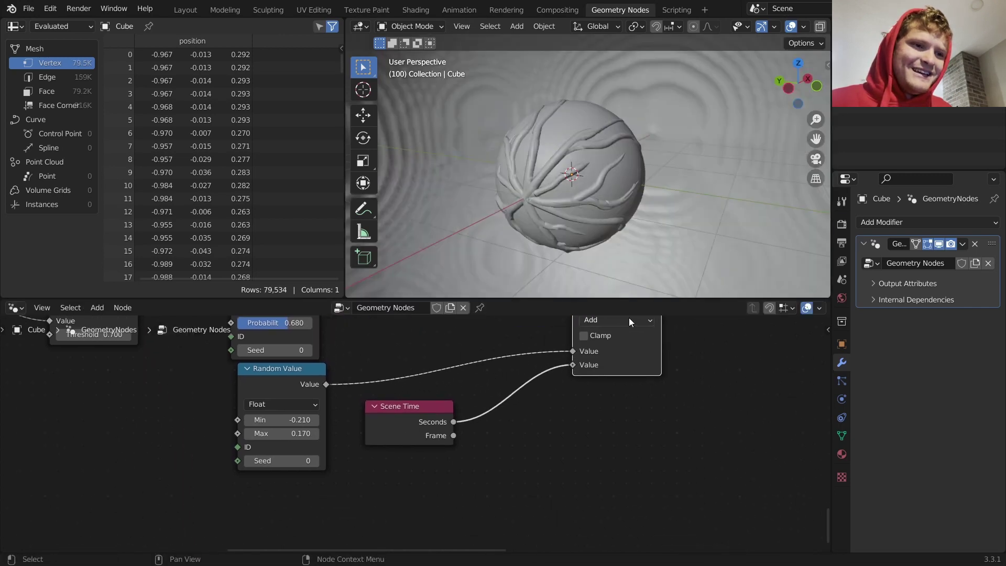
Duplicate the Add node, change the copy to Sine, and insert it between the Scene Time and Add nodes
{"action": "key", "text": "shift+d"}
{"action": "left_click", "coordinate": [632, 433]}
{"action": "left_click", "coordinate": [632, 433]}
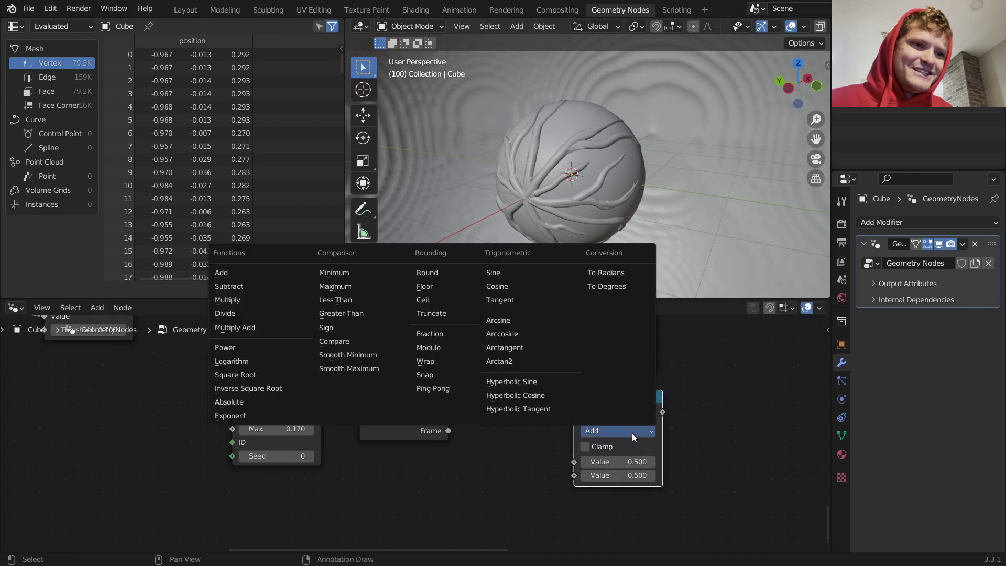
{"action": "left_click", "coordinate": [524, 273]}
{"action": "left_click_drag", "start_coordinate": [591, 396], "coordinate": [515, 392]}
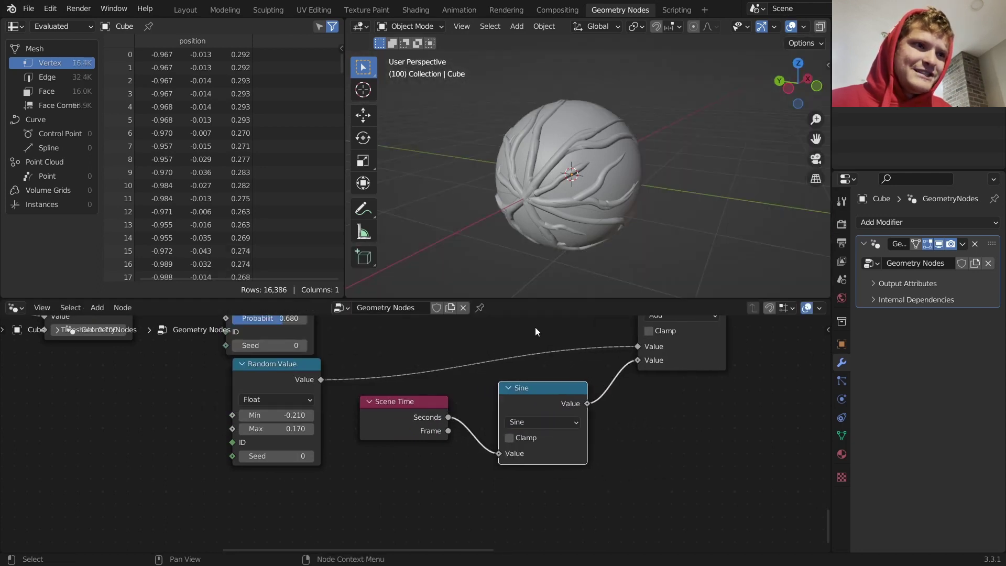
Insert a Map Range node between the Sine and Add nodes
{"action": "key", "text": "shift+a"}
{"action": "type", "text": "rang"}
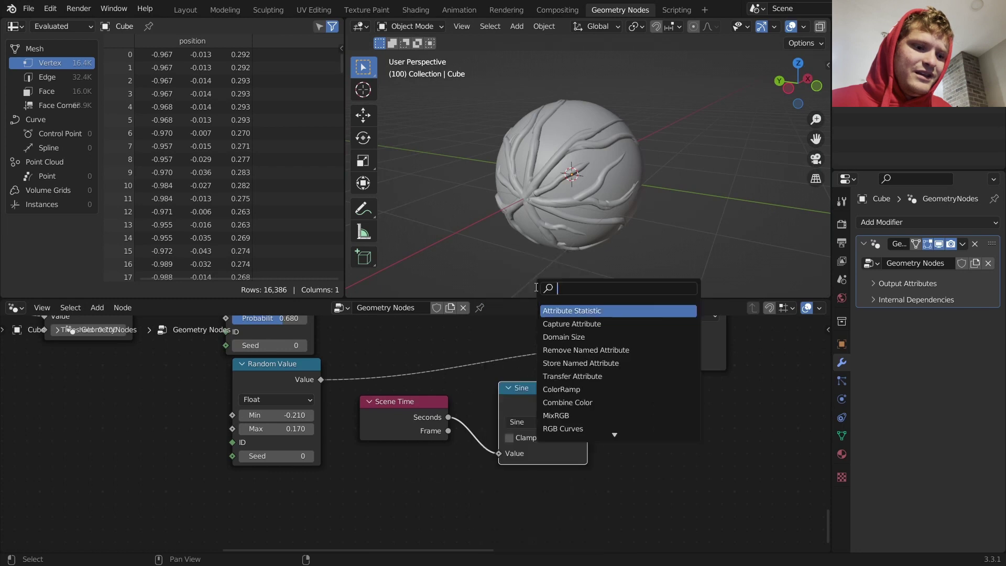
{"action": "left_click", "coordinate": [565, 311]}
{"action": "left_click", "coordinate": [691, 452]}
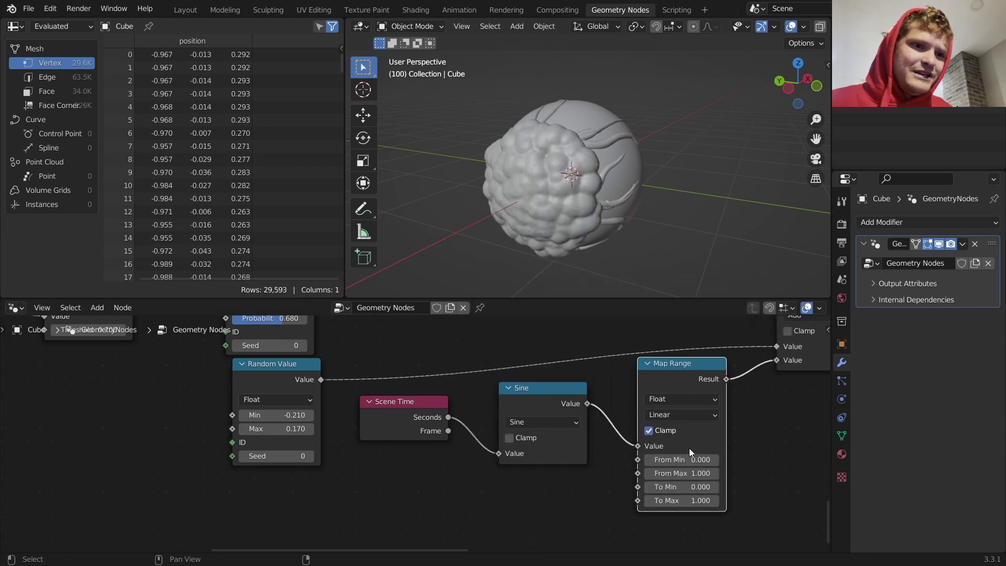
Set the Map Range node's From Min to -1 and To Max to 0.2
{"action": "type", "text": "-1"}
{"action": "key", "text": "Return"}
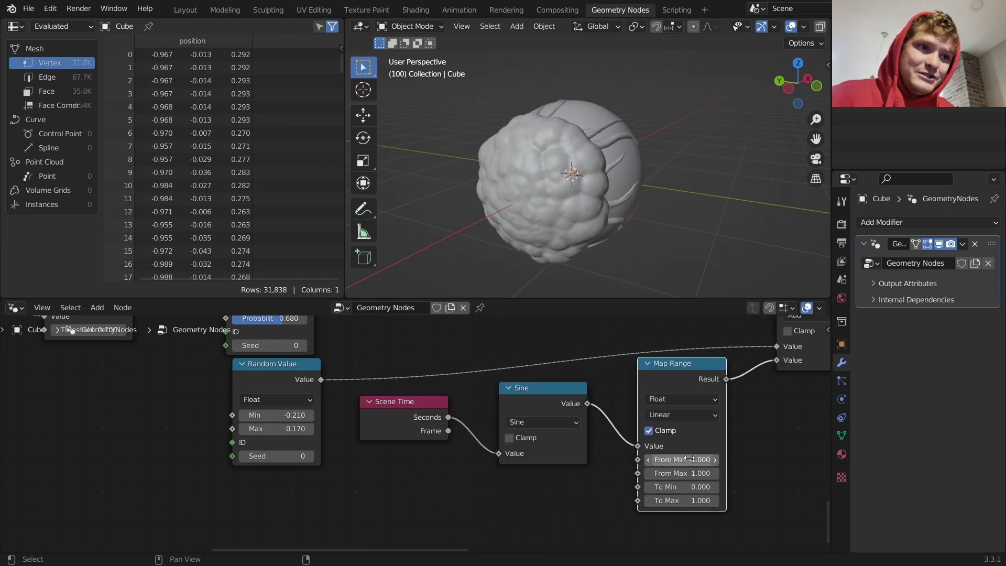
{"action": "key", "text": "shift+Left"}
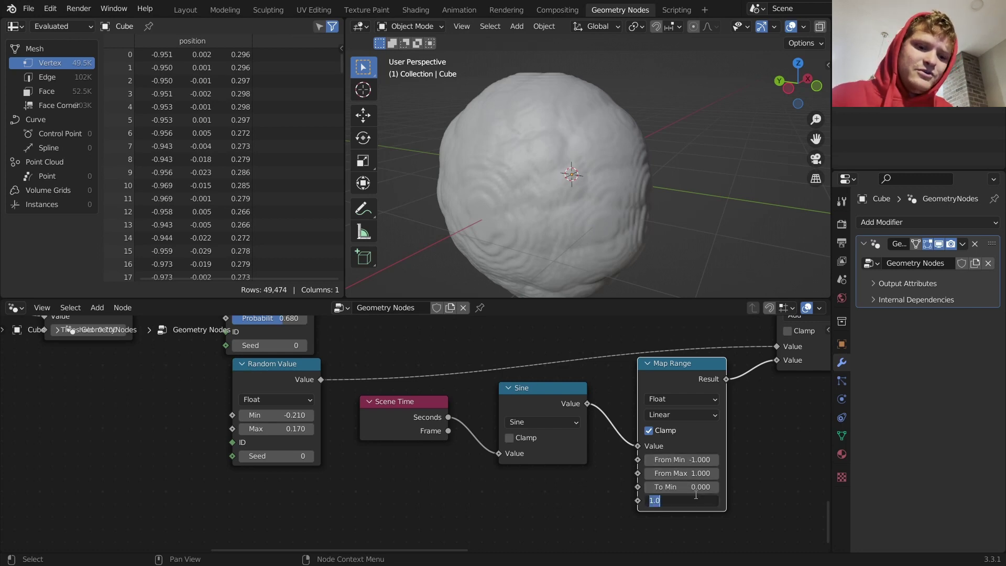
{"action": "left_click", "coordinate": [697, 497]}
{"action": "type", "text": ".2"}
{"action": "key", "text": "Return"}
Play the animation from the first frame to examine the growths' pulsing motion from the side, then stop it
{"action": "key", "text": "space"}
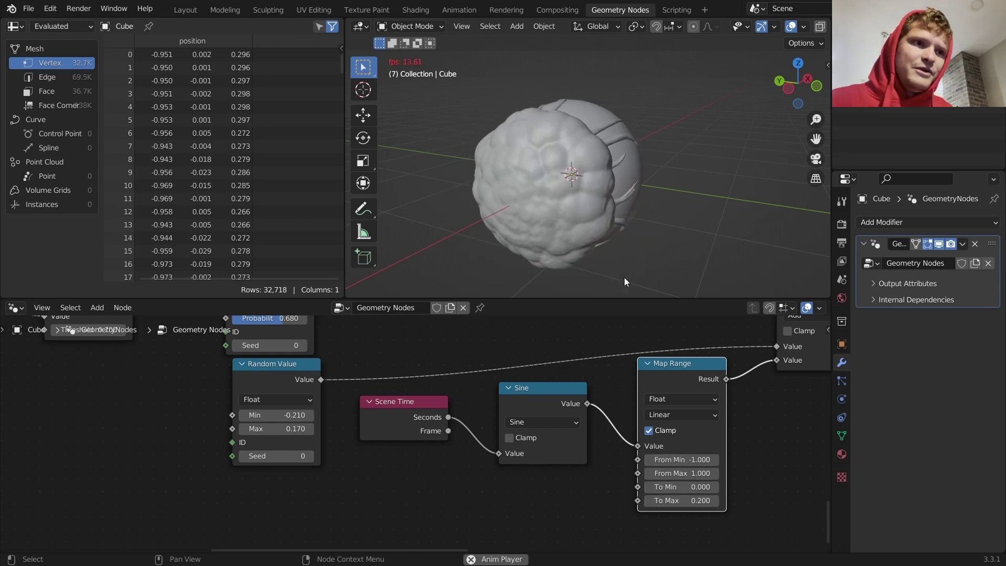
{"action": "mouse_move", "coordinate": [559, 212]}
{"action": "middle_mouse_down"}
{"action": "mouse_move", "coordinate": [502, 219]}
{"action": "mouse_move", "coordinate": [554, 219]}
{"action": "middle_mouse_up"}
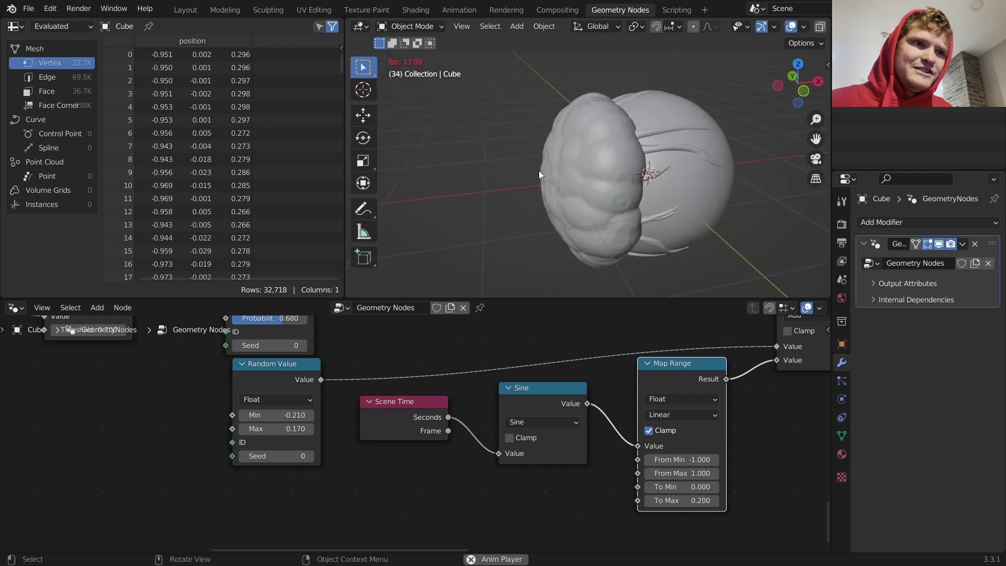
{"action": "key", "text": "space"}
{"action": "scroll", "coordinate": [495, 435], "scroll_direction": "down", "scroll_amount": 5}
Duplicate the Sine node, insert the copy between the Scene Time and Sine nodes, and change it to Add
{"action": "middle_click_drag", "start_coordinate": [395, 460], "coordinate": [464, 409]}
{"action": "left_click_drag", "start_coordinate": [468, 374], "coordinate": [377, 422]}
{"action": "key", "text": "shift+d"}
{"action": "left_click", "coordinate": [491, 399]}
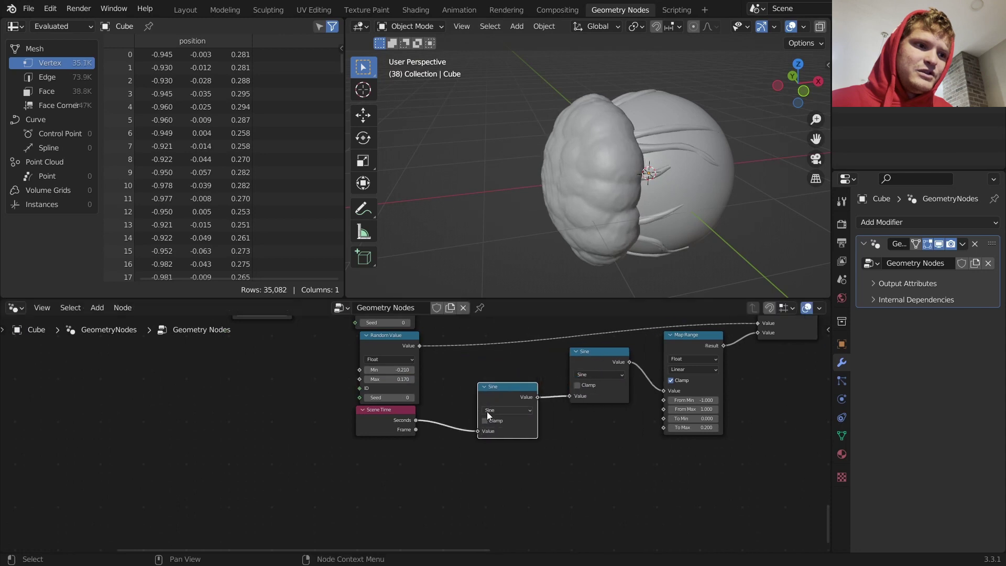
{"action": "key", "text": "BackSpace"}
{"action": "left_click", "coordinate": [424, 470]}
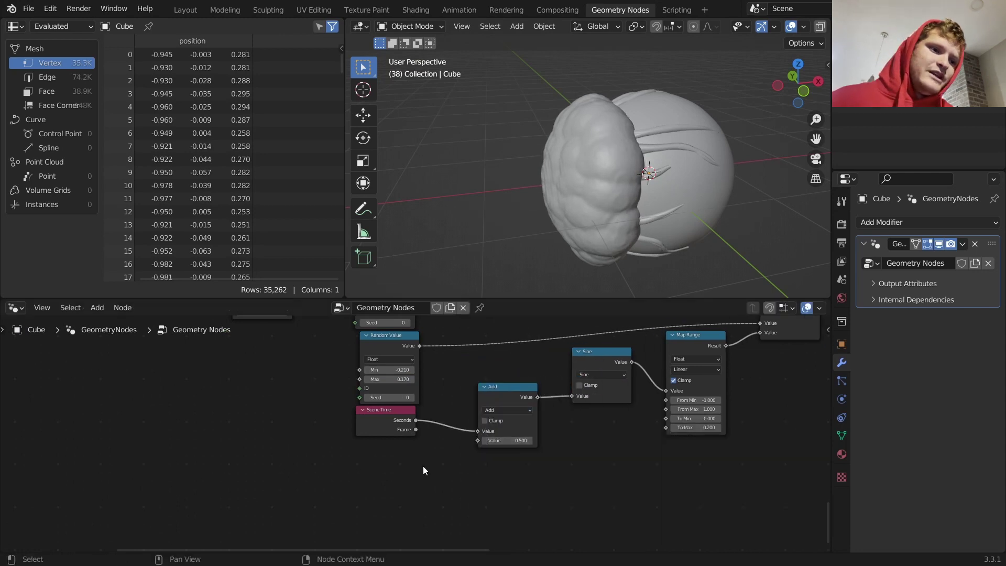
Link a new Random Value node to the Add node's second value, with Max 6.5 and Seed 1, and play the animation
{"action": "left_click_drag", "start_coordinate": [478, 440], "coordinate": [427, 464]}
{"action": "type", "text": "random"}
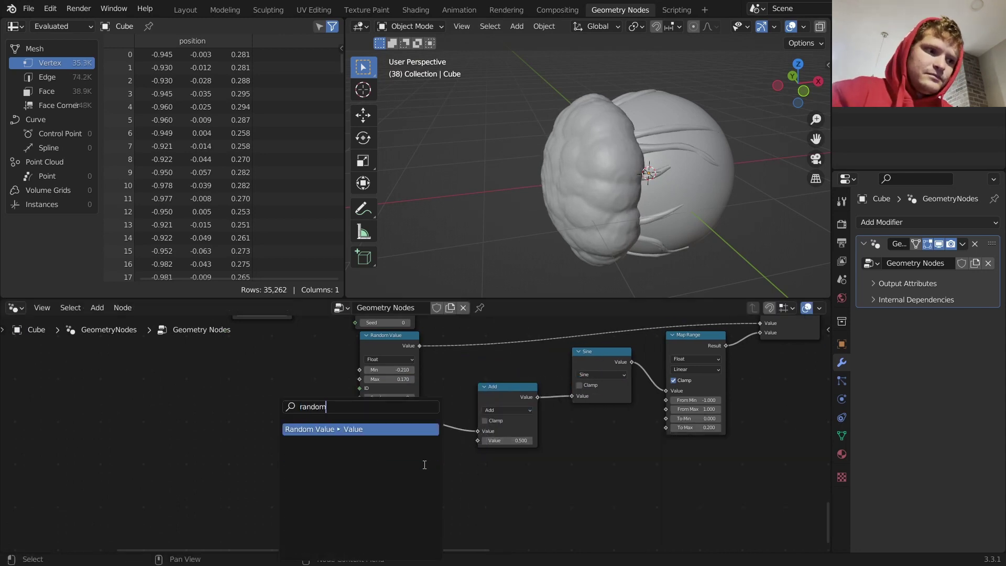
{"action": "key", "text": "Return"}
{"action": "left_click", "coordinate": [415, 451]}
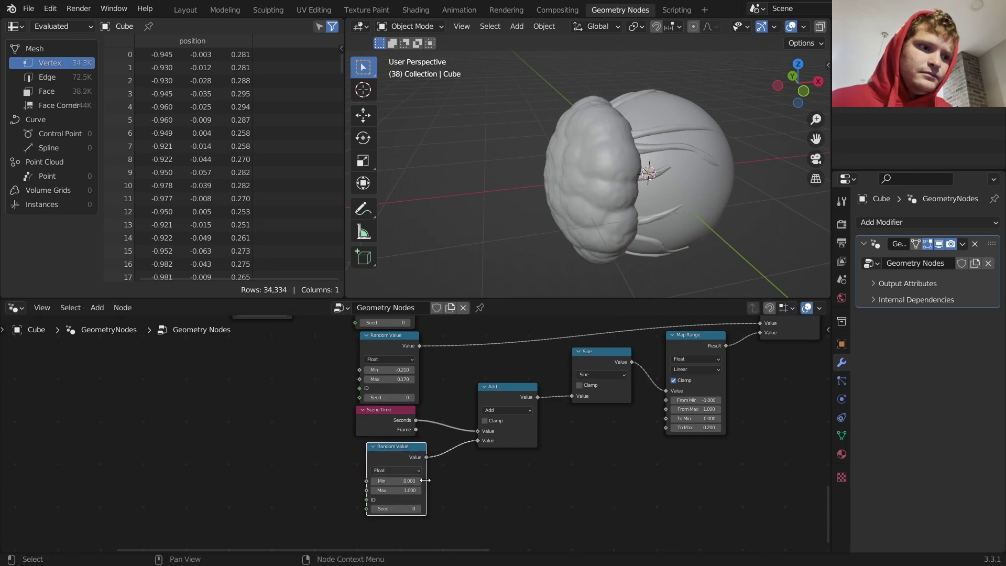
{"action": "left_click", "coordinate": [420, 511]}
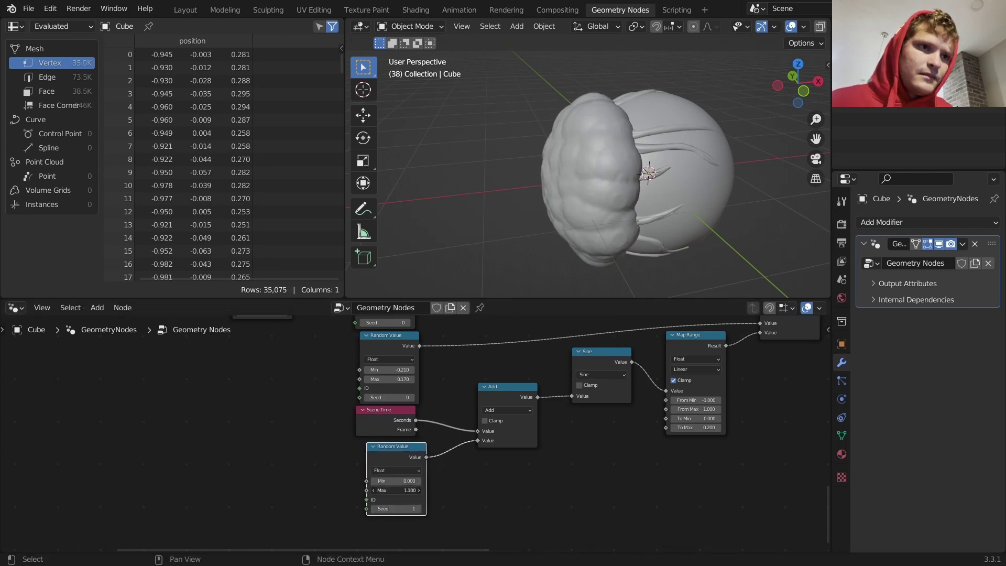
{"action": "left_click_drag", "start_coordinate": [395, 490], "coordinate": [424, 490]}
{"action": "key", "text": "space"}
{"action": "middle_click_drag", "start_coordinate": [616, 185], "coordinate": [658, 175]}
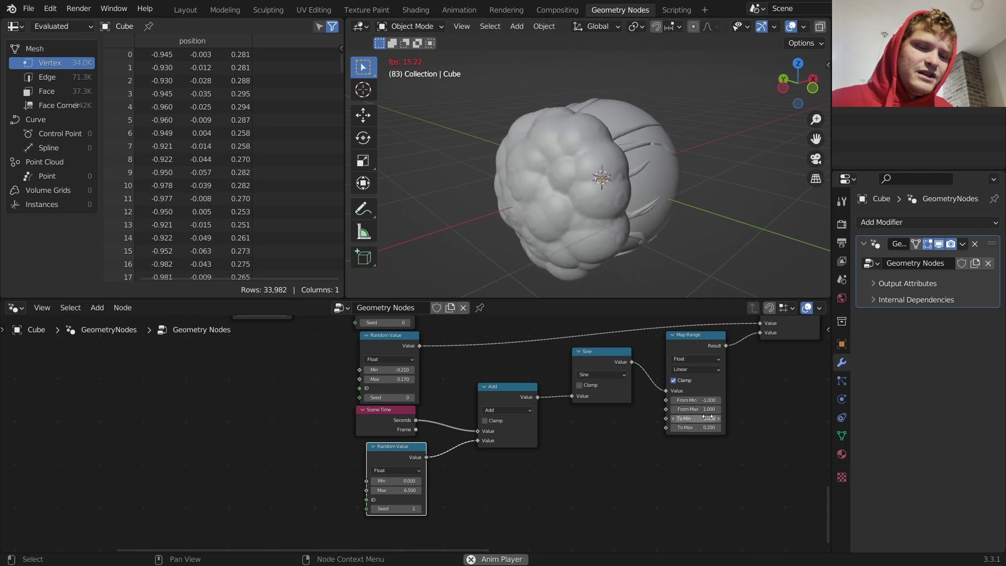
Set the Map Range node's To Min to -0.1 and To Max to 0.1
{"action": "scroll", "coordinate": [708, 418], "scroll_direction": "up", "scroll_amount": 3}
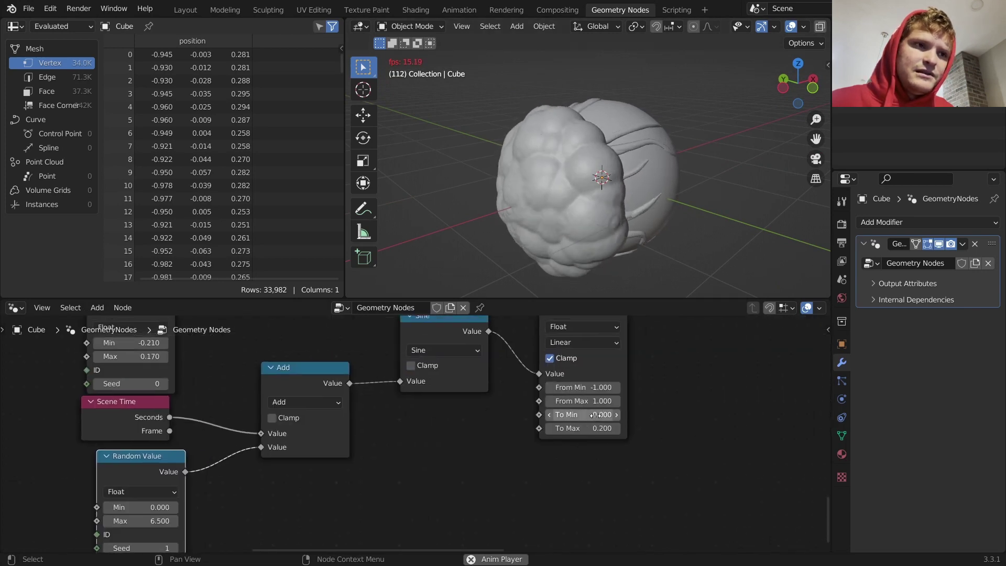
{"action": "left_click", "coordinate": [593, 415]}
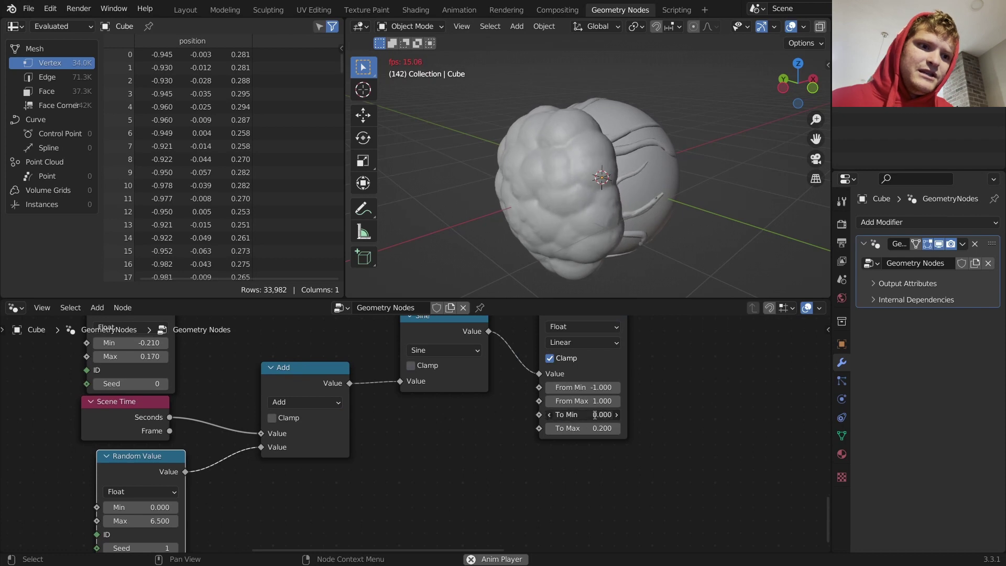
{"action": "type", "text": "-0.1"}
{"action": "key", "text": "Return"}
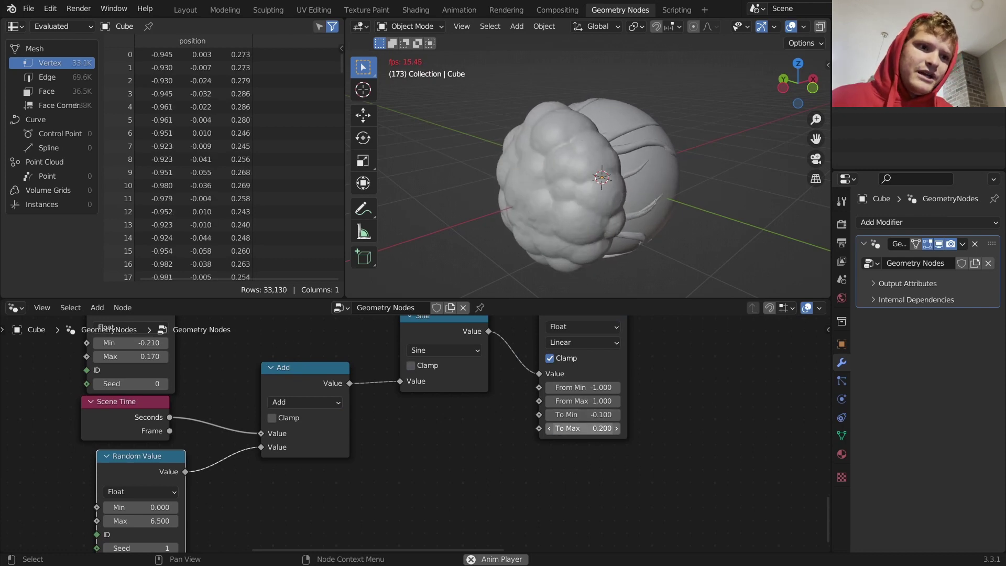
{"action": "scroll", "coordinate": [671, 391], "scroll_direction": "down", "scroll_amount": 4}
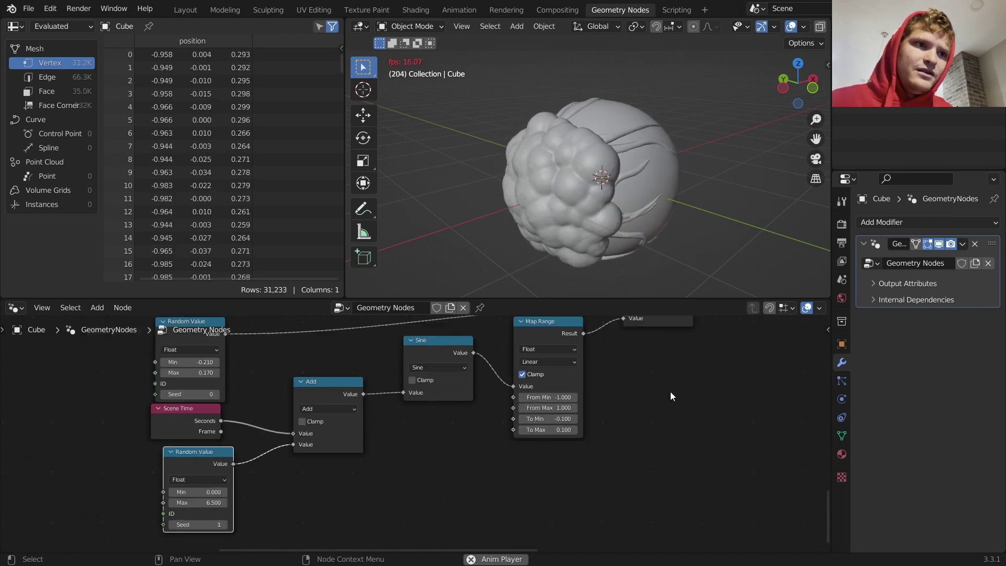
{"action": "scroll", "coordinate": [575, 361], "scroll_direction": "up", "scroll_amount": 2}
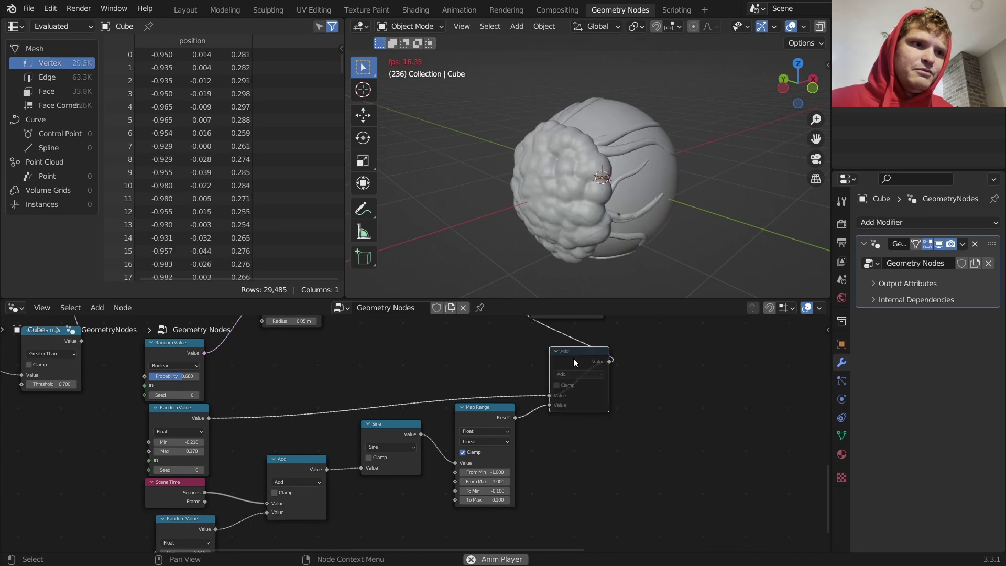
Set the Map Range node's To Max to 0.05 and To Min to -0.05
{"action": "left_click", "coordinate": [574, 358]}
{"action": "middle_click_drag", "start_coordinate": [524, 494], "coordinate": [551, 438]}
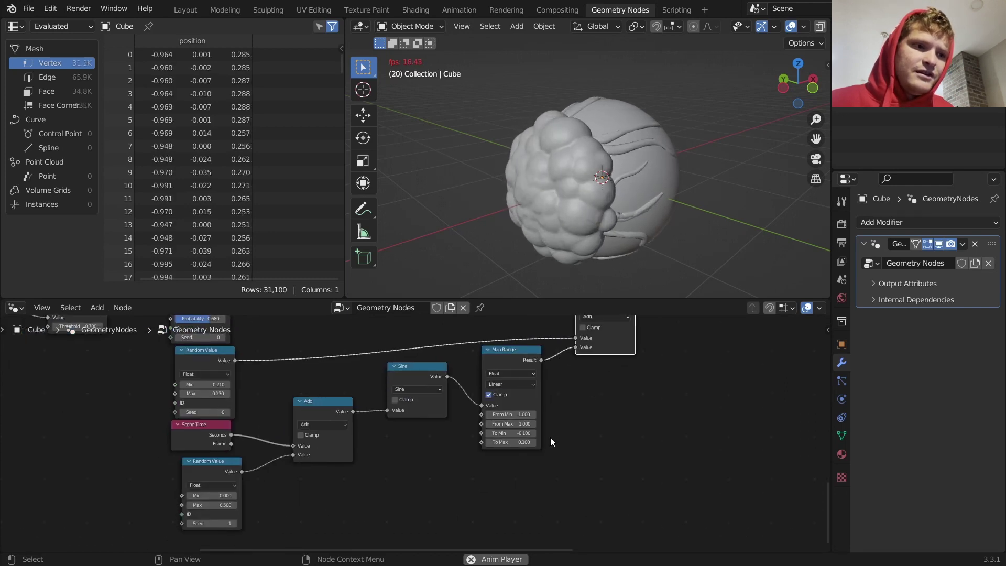
{"action": "scroll", "coordinate": [550, 438], "scroll_direction": "up", "scroll_amount": 6}
{"action": "left_click", "coordinate": [566, 450]}
{"action": "left_click", "coordinate": [565, 451]}
{"action": "key", "text": "BackSpace"}
{"action": "type", "text": "05"}
{"action": "key", "text": "Return"}
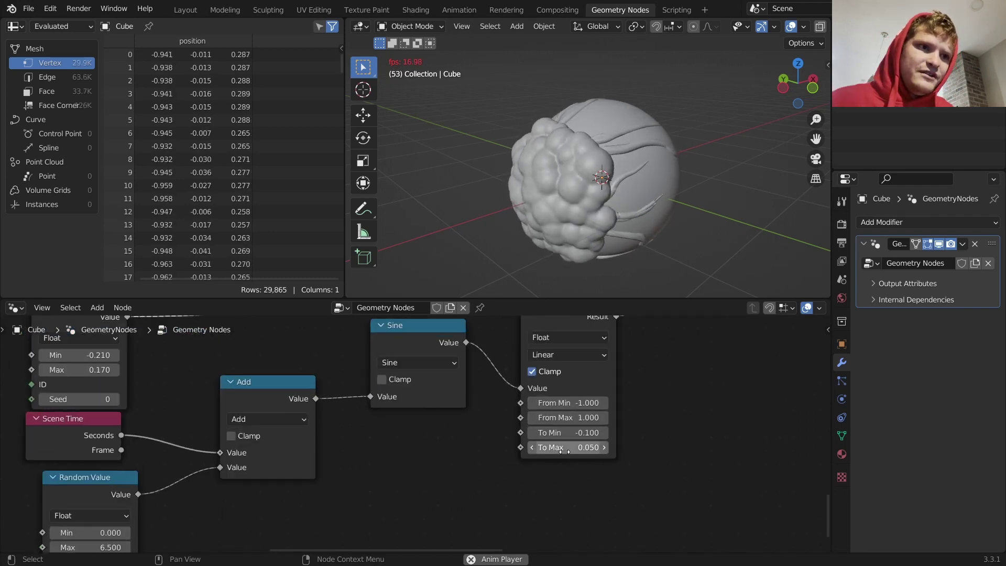
{"action": "middle_click_drag", "start_coordinate": [583, 192], "coordinate": [532, 191]}
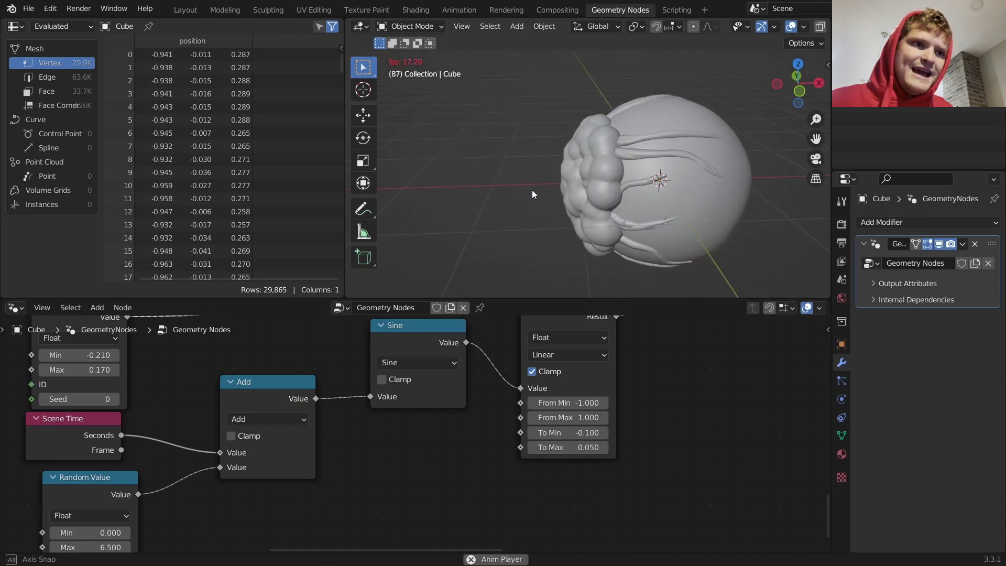
{"action": "left_click", "coordinate": [596, 433]}
{"action": "type", "text": "-0.05"}
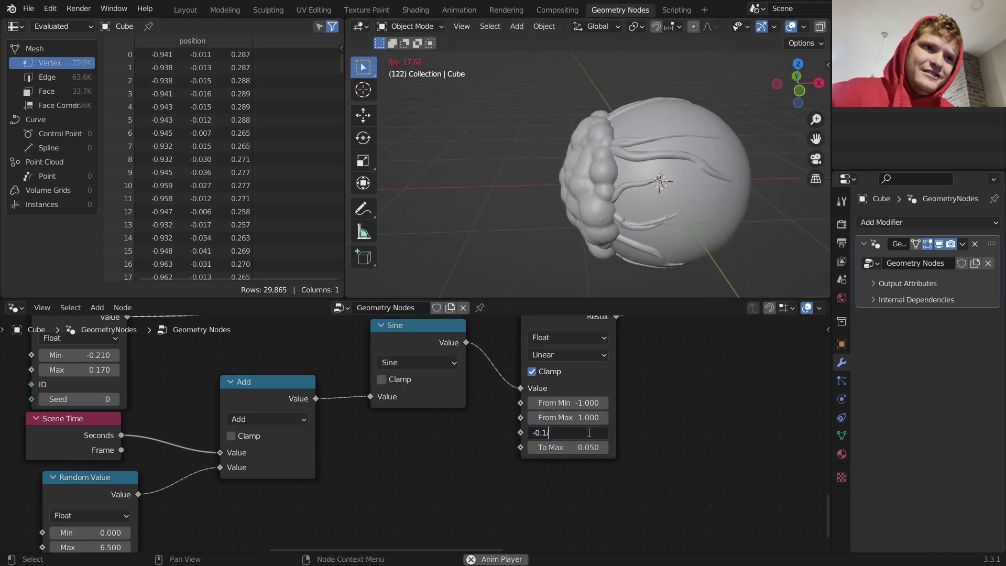
{"action": "key", "text": "Return"}
Set the Greater Than node's threshold to 0.6 to restrict the area covered by the growths
{"action": "middle_click_drag", "start_coordinate": [579, 188], "coordinate": [691, 173]}
{"action": "middle_click_drag", "start_coordinate": [241, 433], "coordinate": [542, 461]}
{"action": "scroll", "coordinate": [542, 461], "scroll_direction": "down", "scroll_amount": 3}
{"action": "middle_click_drag", "start_coordinate": [552, 420], "coordinate": [545, 501]}
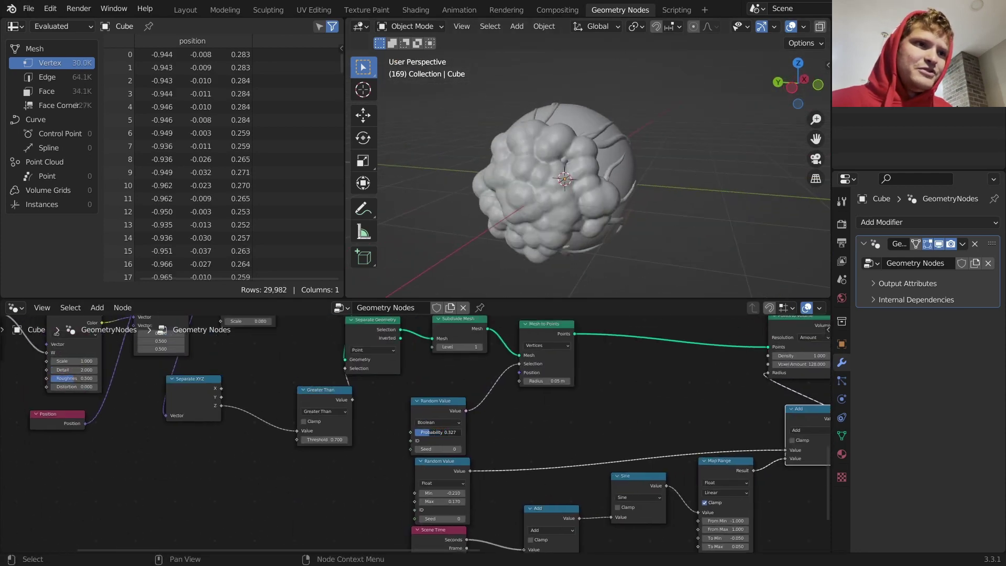
{"action": "middle_click_drag", "start_coordinate": [379, 411], "coordinate": [482, 434]}
{"action": "left_click_drag", "start_coordinate": [431, 462], "coordinate": [399, 462]}
{"action": "middle_click_drag", "start_coordinate": [613, 183], "coordinate": [434, 376]}
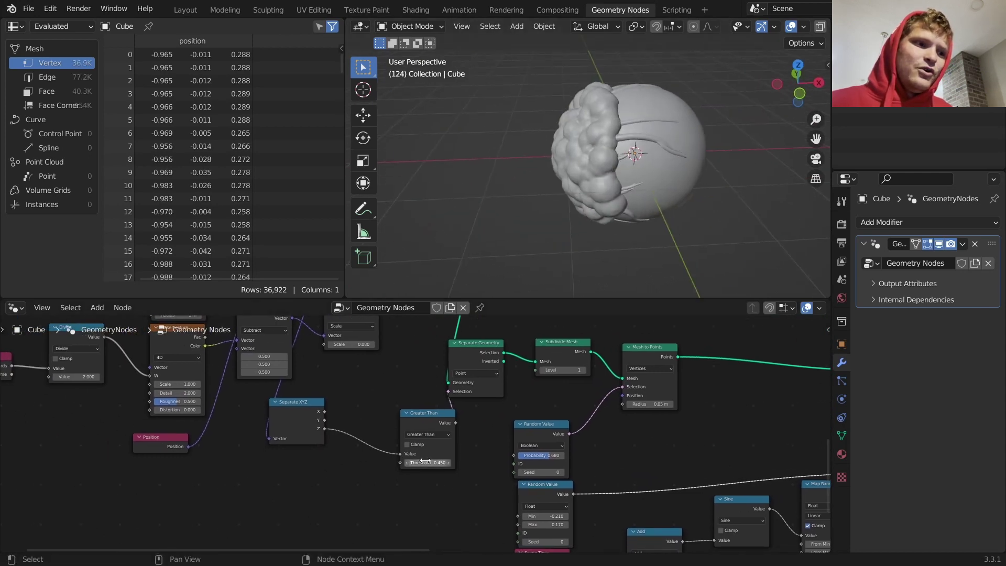
{"action": "mouse_move", "coordinate": [425, 462]}
{"action": "left_mouse_down", "text": "shift"}
{"action": "mouse_move", "coordinate": [395, 463]}
{"action": "mouse_move", "coordinate": [480, 463]}
{"action": "mouse_move", "coordinate": [409, 462]}
{"action": "left_mouse_up", "text": "shift"}
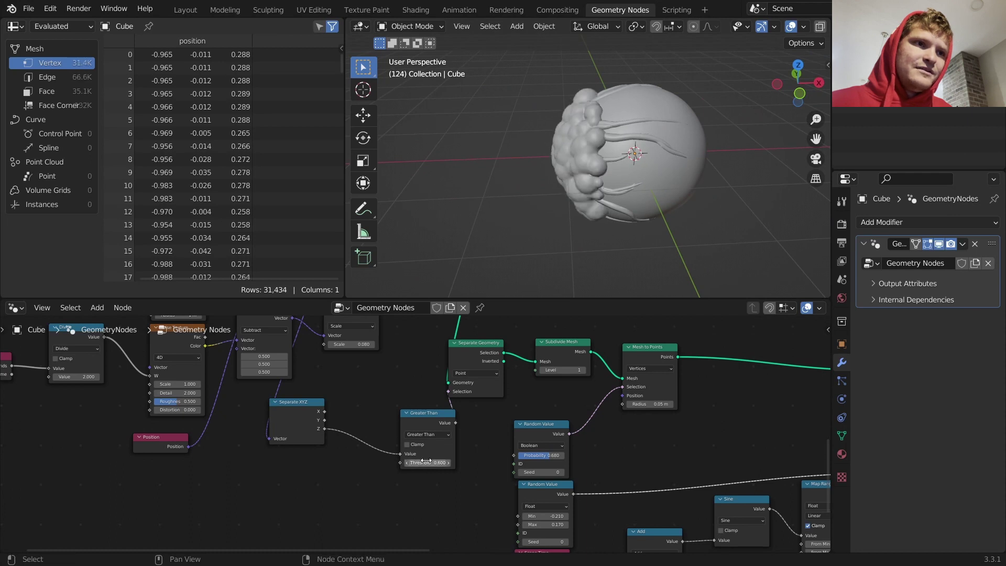
Play the animation, examine the pulsing growths and veins from several sides, and stop playback
{"action": "key", "text": "space"}
{"action": "middle_click_drag", "start_coordinate": [642, 163], "coordinate": [598, 164]}
{"action": "middle_click_drag", "start_coordinate": [684, 146], "coordinate": [634, 149]}
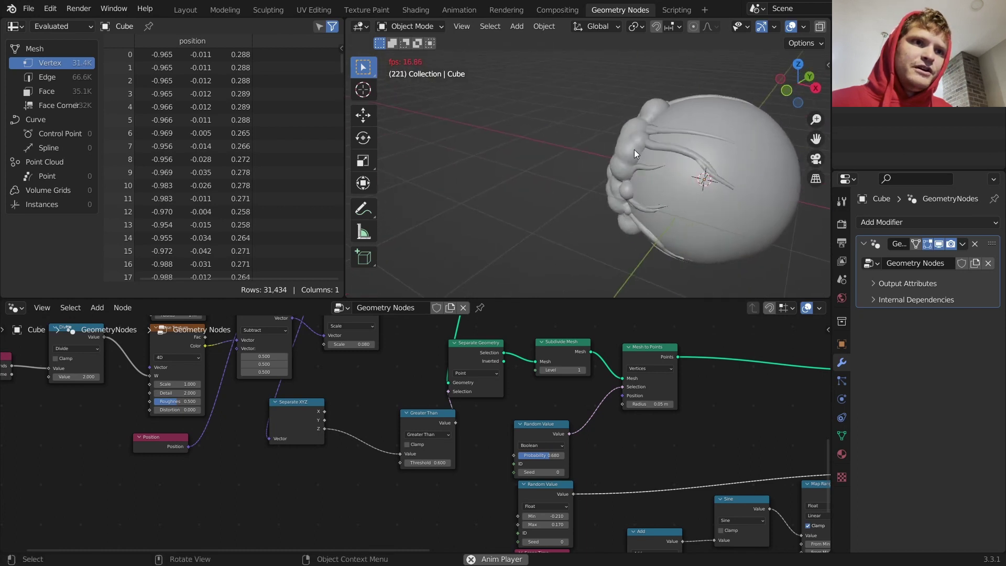
{"action": "key", "text": "space"}
{"action": "scroll", "coordinate": [618, 132], "scroll_direction": "down", "scroll_amount": 2}
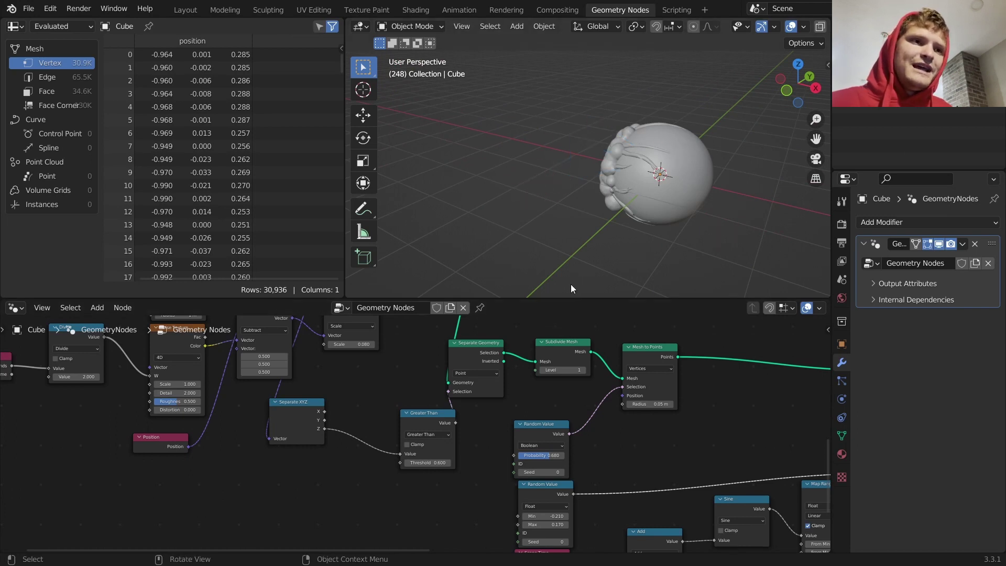
{"action": "middle_click_drag", "start_coordinate": [601, 183], "coordinate": [671, 147]}
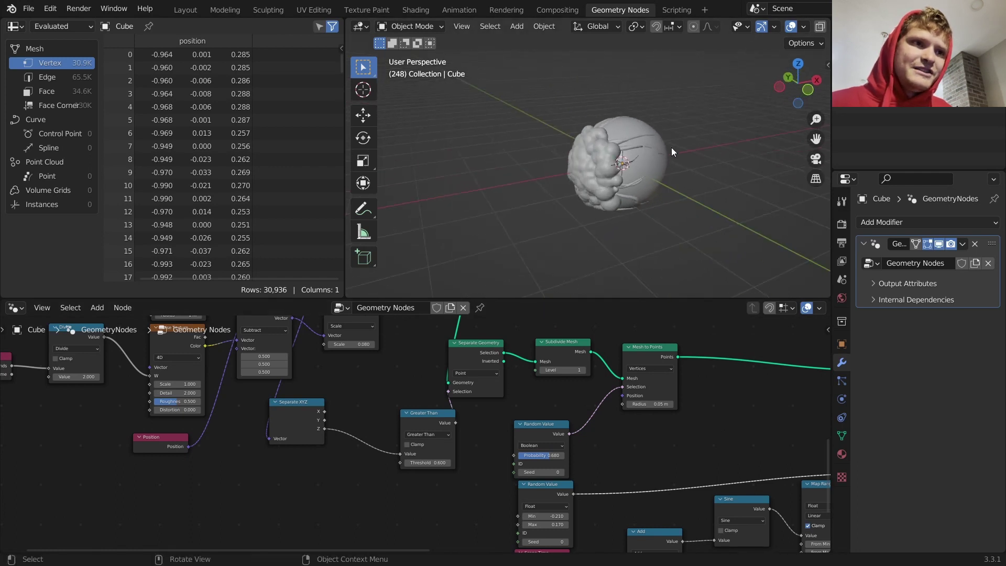
Preview the Separate Geometry node's output and add an Instance on Points node below the growth nodes
{"action": "left_click", "coordinate": [488, 345], "text": "ctrl+shift"}
{"action": "middle_click_drag", "start_coordinate": [617, 347], "coordinate": [371, 415]}
{"action": "scroll", "coordinate": [496, 383], "scroll_direction": "down", "scroll_amount": 5}
{"action": "middle_click_drag", "start_coordinate": [495, 382], "coordinate": [477, 353]}
{"action": "key", "text": "shift+a"}
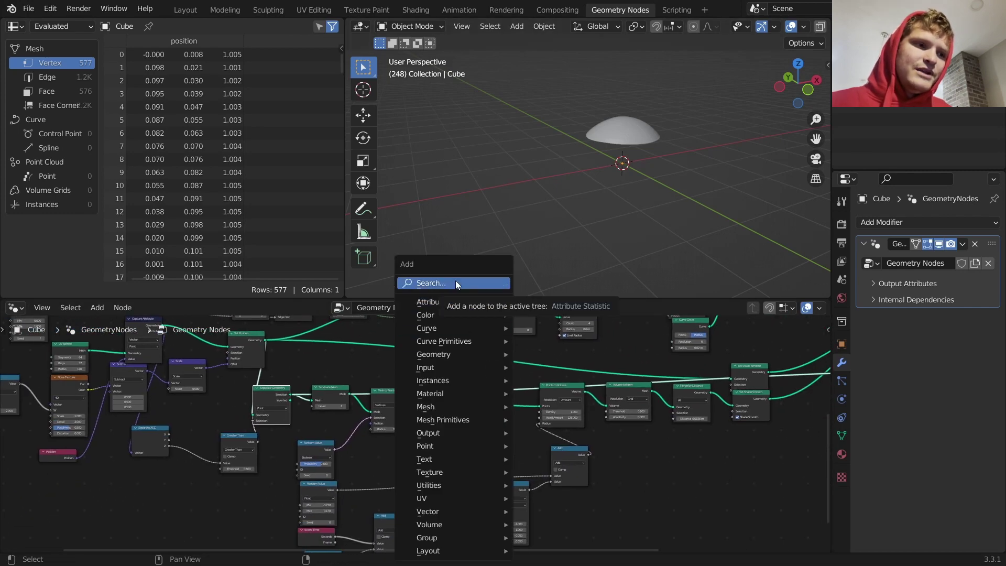
{"action": "left_click", "coordinate": [456, 283]}
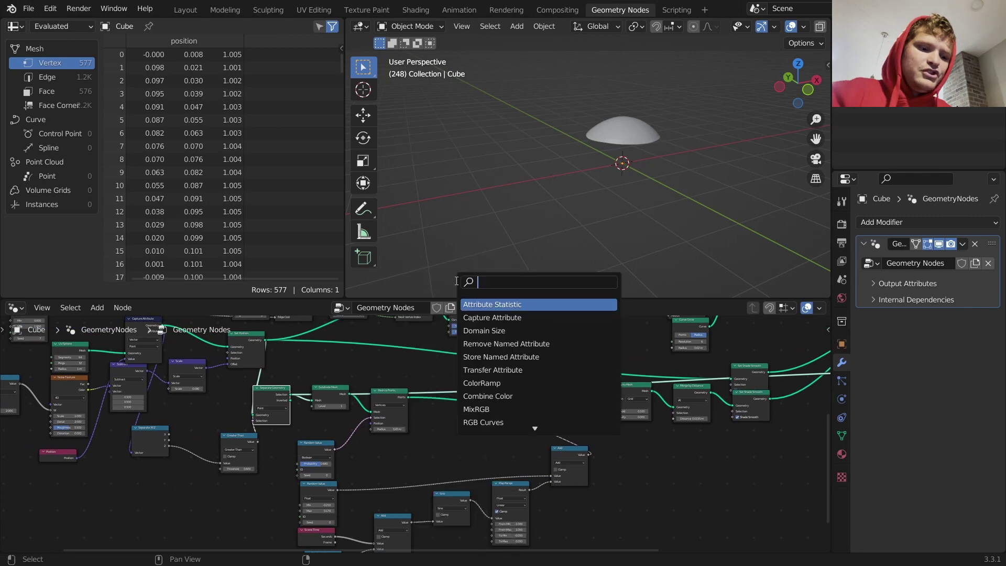
{"action": "type", "text": "instance on"}
{"action": "key", "text": "Return"}
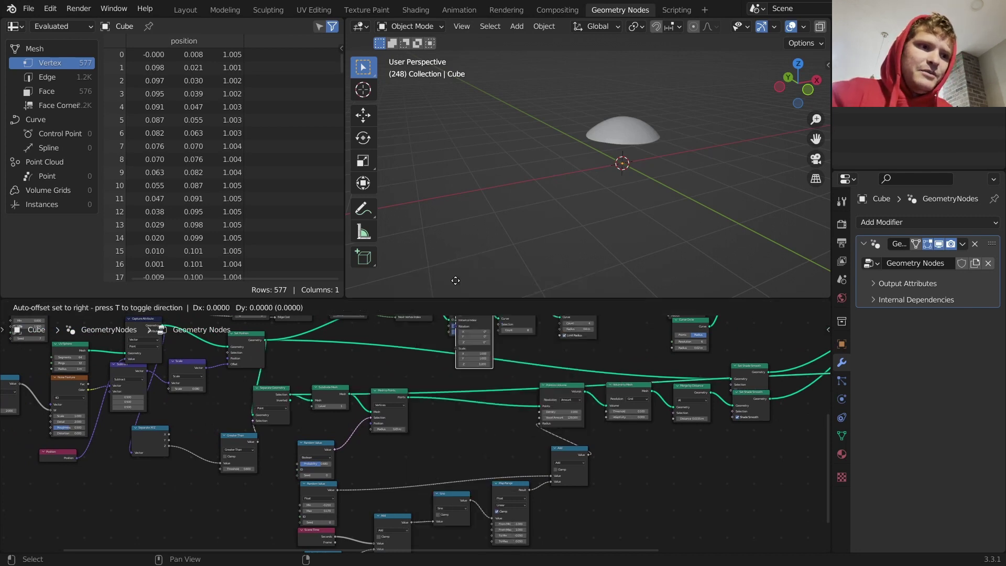
{"action": "left_click", "coordinate": [649, 432]}
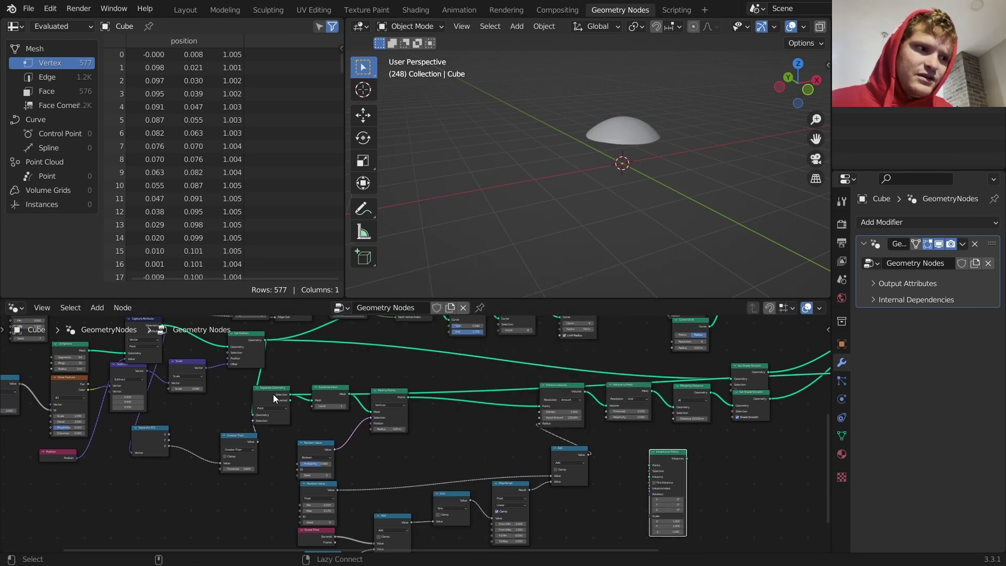
Connect the Separate Geometry node's Selection output to the Points input of Instance on Points and save the file
{"action": "left_click_drag", "start_coordinate": [290, 395], "coordinate": [651, 465]}
{"action": "scroll", "coordinate": [562, 402], "scroll_direction": "down", "scroll_amount": 4}
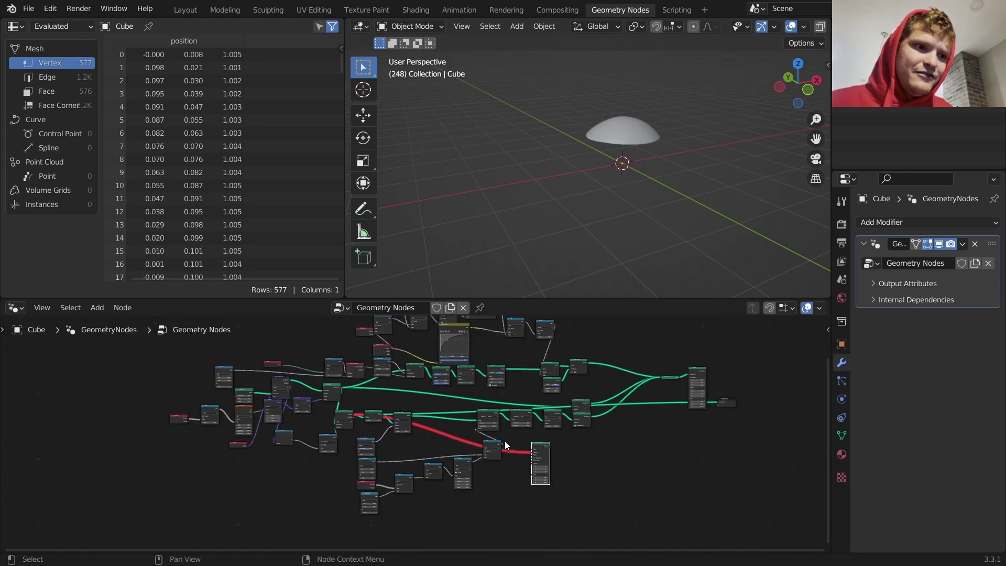
{"action": "scroll", "coordinate": [507, 446], "scroll_direction": "up", "scroll_amount": 5}
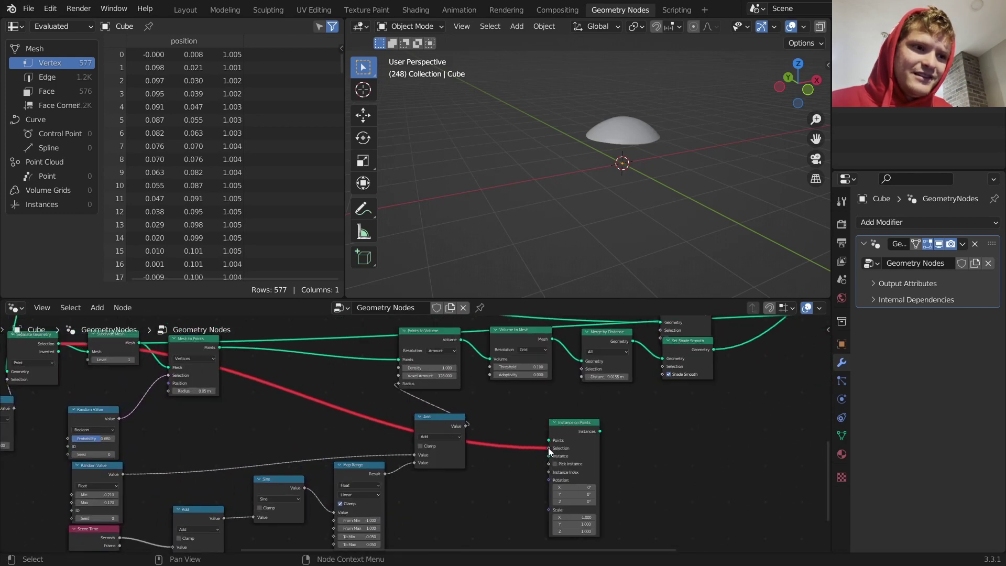
{"action": "left_click_drag", "start_coordinate": [549, 447], "coordinate": [549, 441]}
{"action": "scroll", "coordinate": [549, 440], "scroll_direction": "up", "scroll_amount": 2}
{"action": "key", "text": "ctrl+s"}
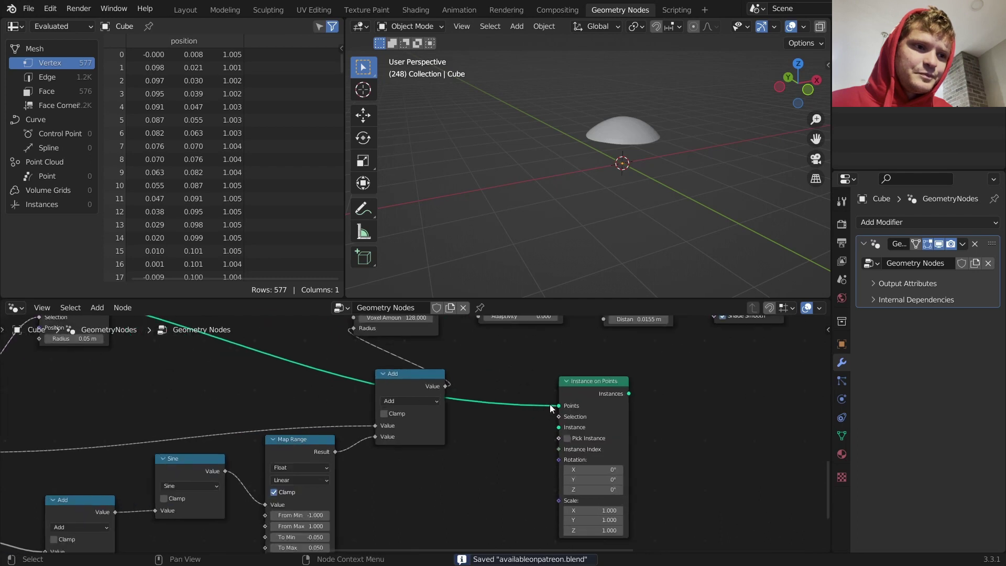
Preview the Instance on Points node and connect a new Curve Line node to its Instance input
{"action": "middle_click_drag", "start_coordinate": [551, 408], "coordinate": [492, 405]}
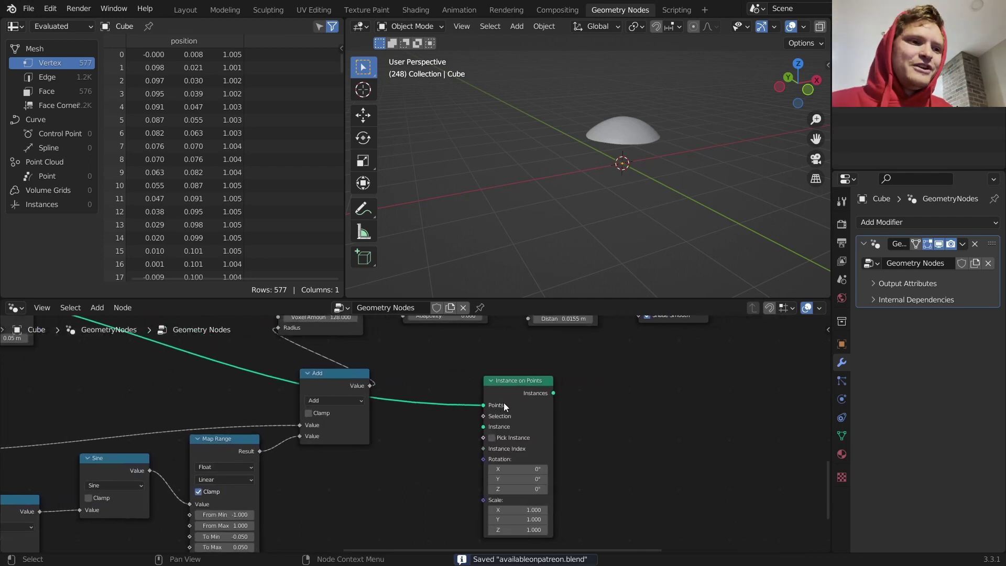
{"action": "left_click", "coordinate": [521, 386], "text": "alt+shift"}
{"action": "middle_click_drag", "start_coordinate": [495, 415], "coordinate": [572, 391]}
{"action": "left_click_drag", "start_coordinate": [560, 402], "coordinate": [505, 431]}
{"action": "type", "text": "curv"}
{"action": "type", "text": "e line"}
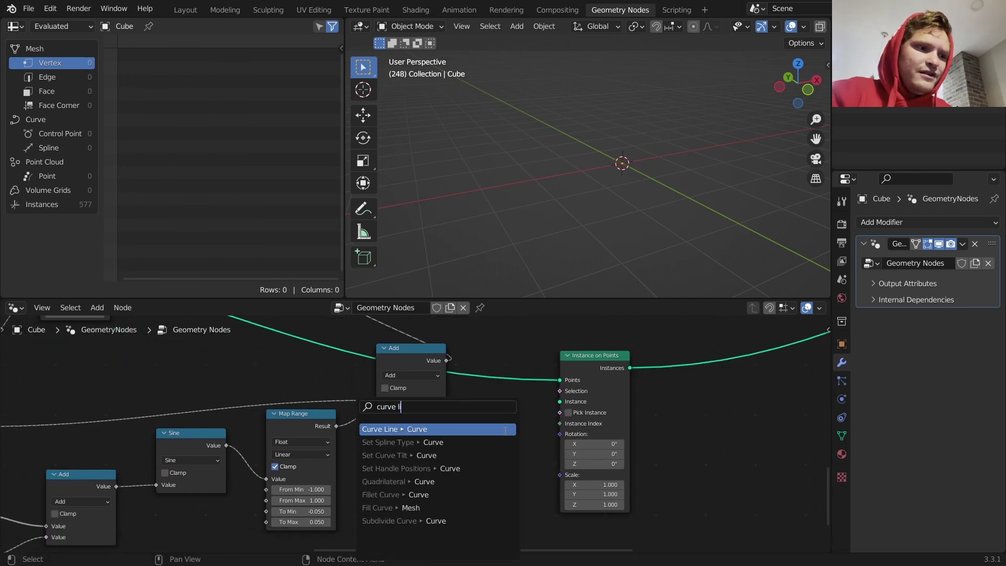
{"action": "key", "text": "Return"}
{"action": "left_click", "coordinate": [472, 425]}
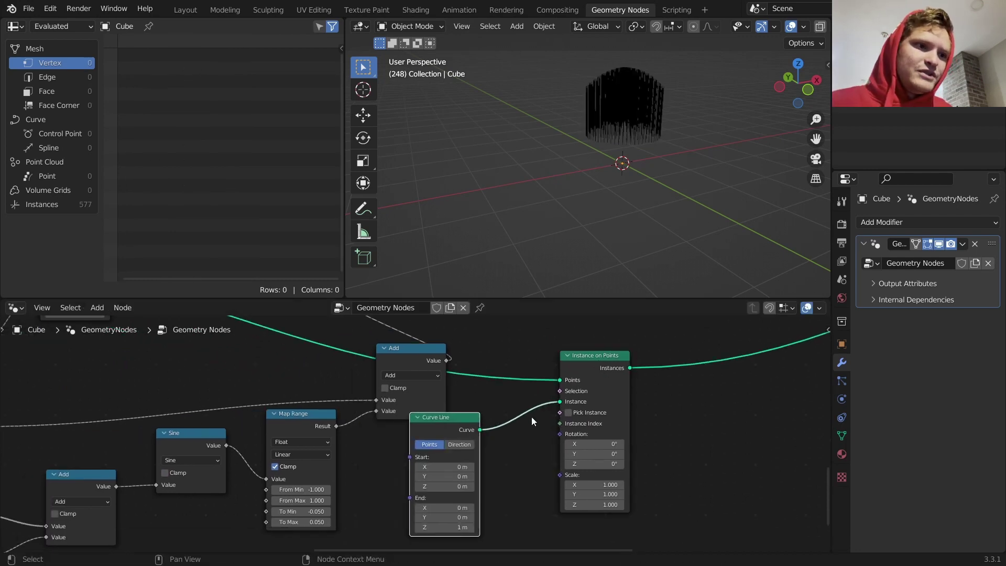
Connect a Boolean Random Value node to the Selection input of Instance on Points and set its probability to 0.067
{"action": "left_click_drag", "start_coordinate": [576, 363], "coordinate": [554, 397]}
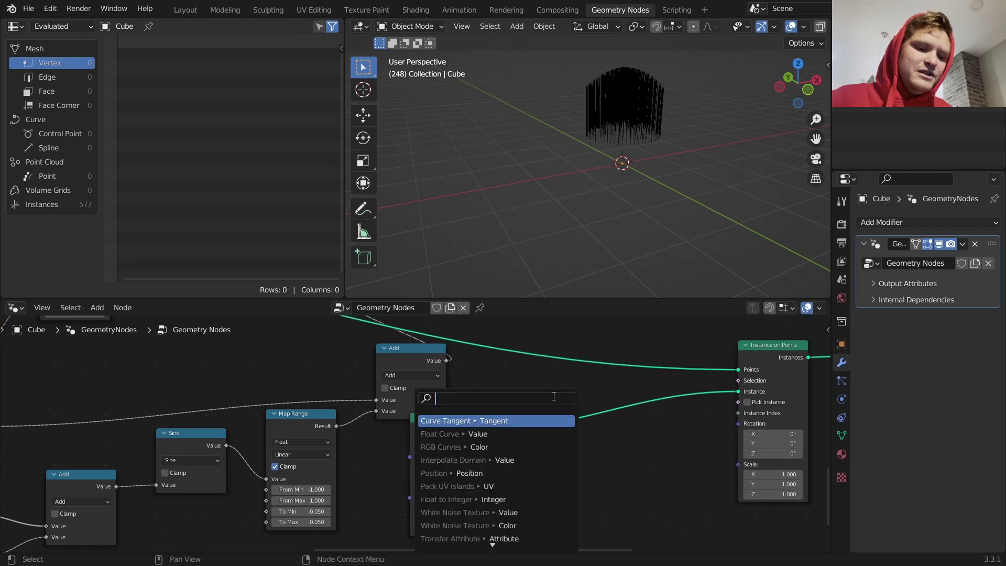
{"action": "type", "text": "random"}
{"action": "key", "text": "Return"}
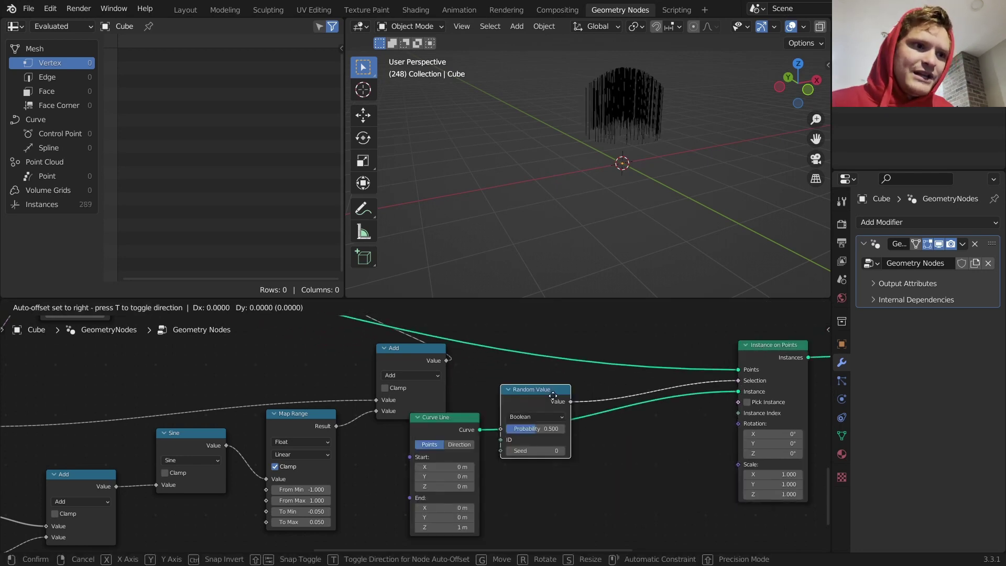
{"action": "left_click", "coordinate": [553, 396]}
{"action": "left_click_drag", "start_coordinate": [527, 429], "coordinate": [511, 429]}
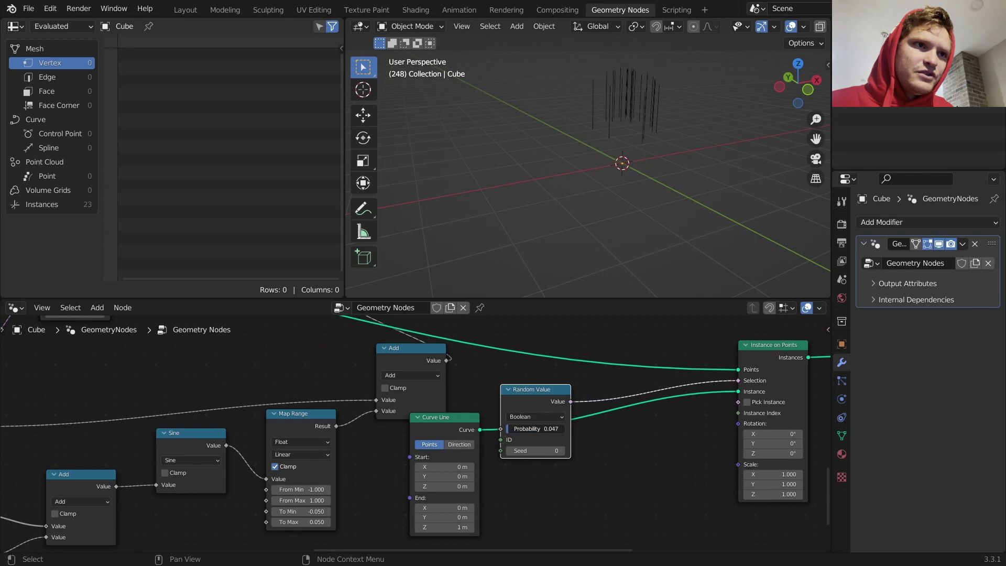
{"action": "middle_click_drag", "start_coordinate": [574, 446], "coordinate": [529, 369]}
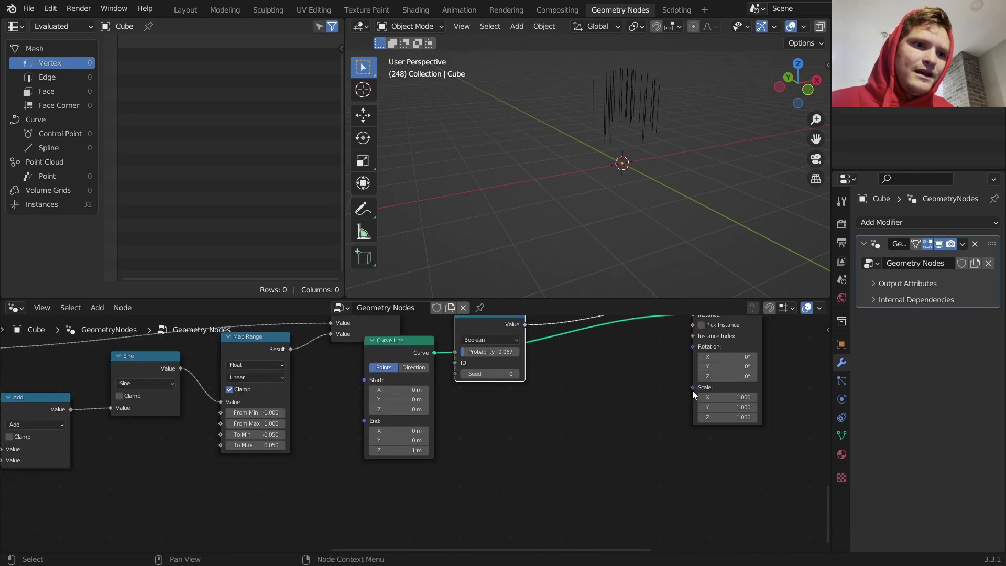
Add a Float Random Value node and connect it to the Scale input of the strands' Instance on Points node
{"action": "key", "text": "shift+a"}
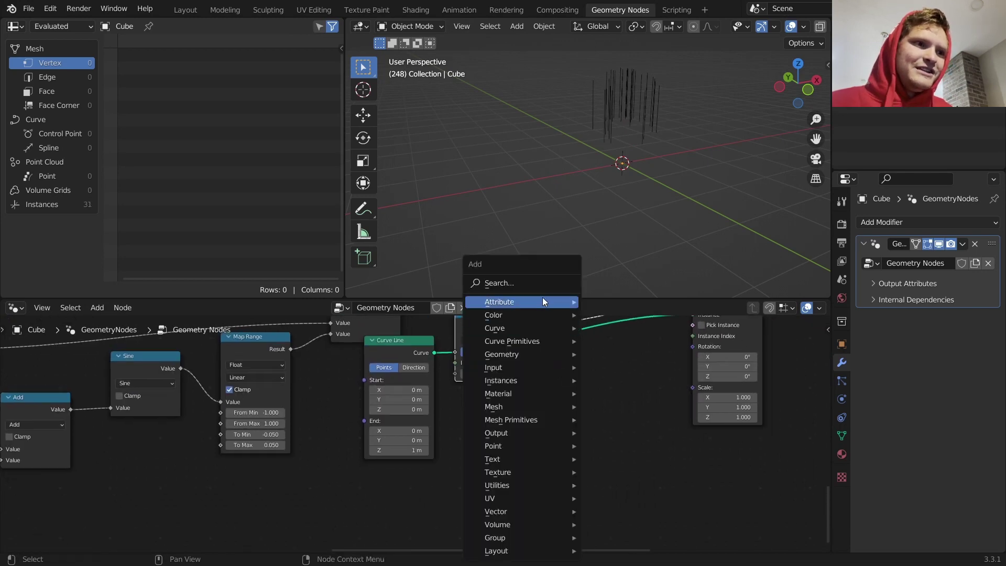
{"action": "left_click", "coordinate": [545, 283]}
{"action": "type", "text": "rand"}
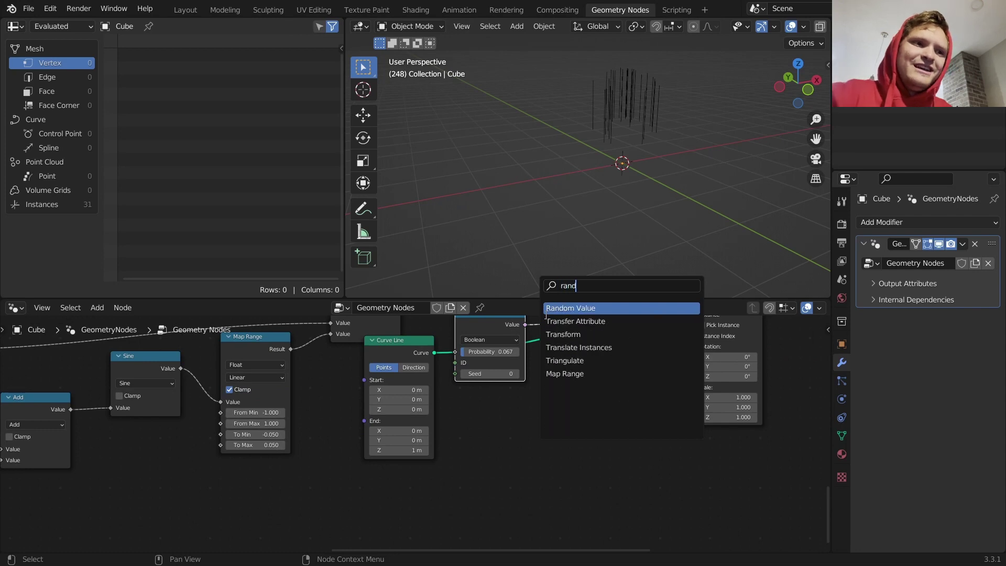
{"action": "type", "text": "om"}
{"action": "key", "text": "Return"}
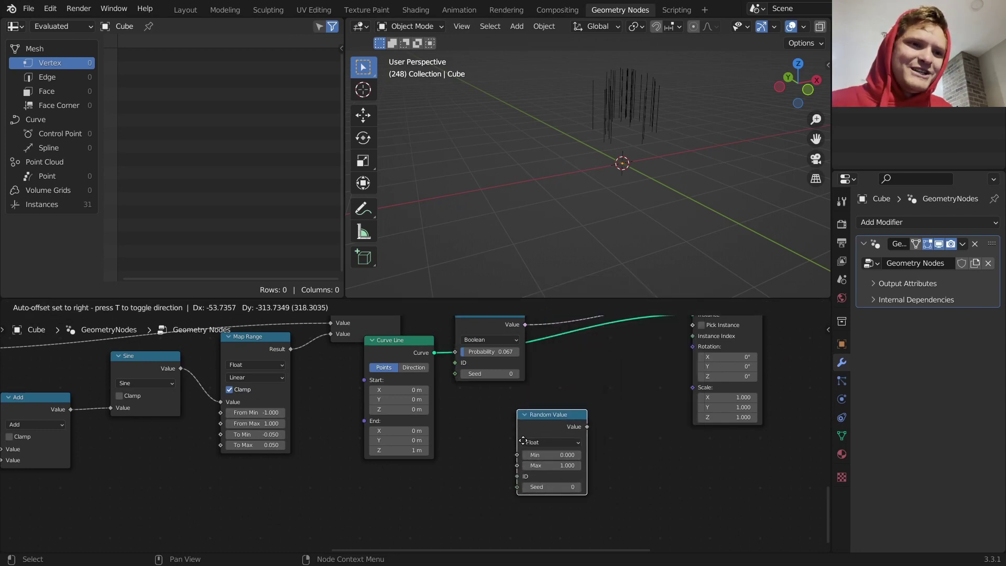
{"action": "left_click", "coordinate": [531, 446]}
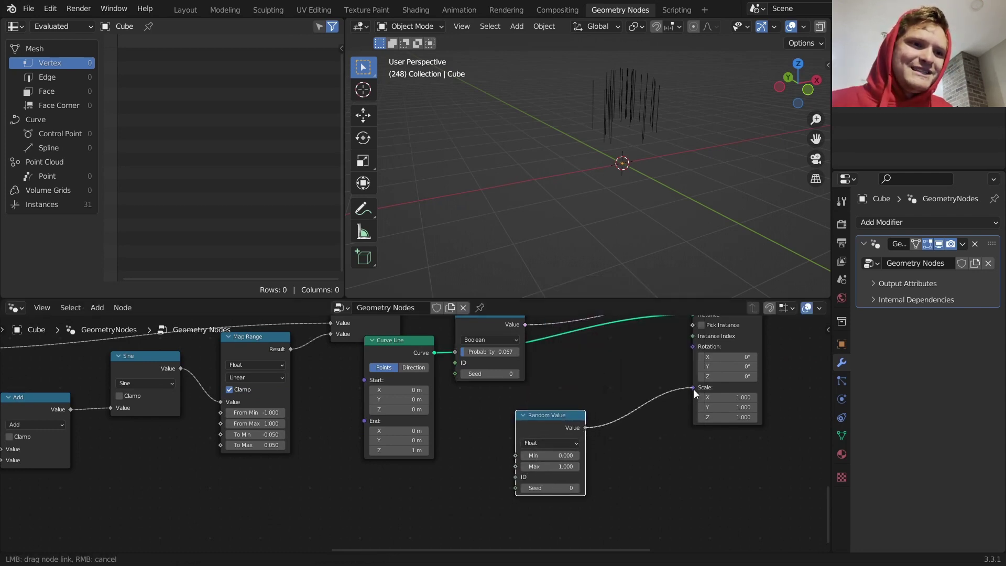
{"action": "left_click_drag", "start_coordinate": [694, 390], "coordinate": [693, 388]}
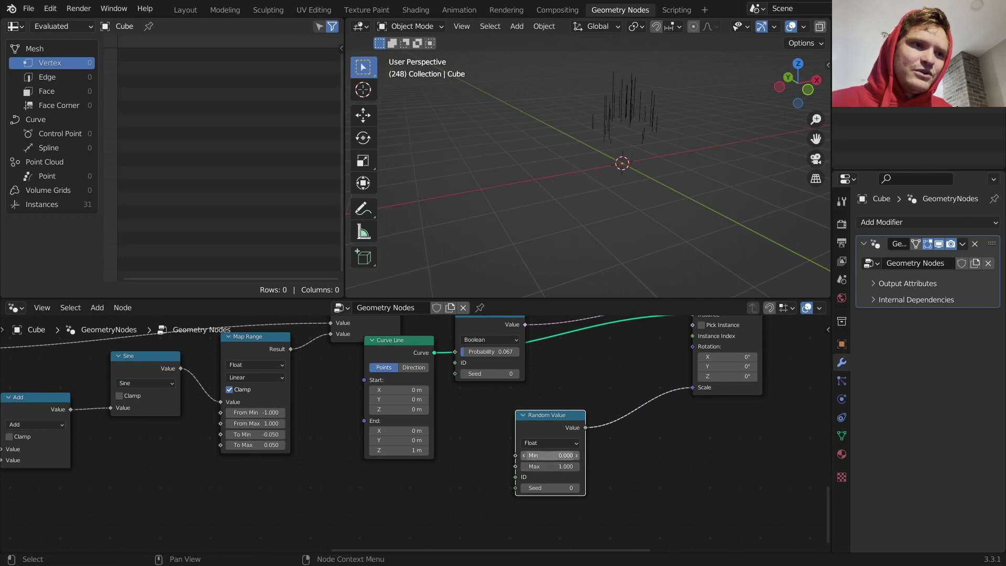
{"action": "left_click_drag", "start_coordinate": [559, 455], "coordinate": [562, 455], "text": "shift"}
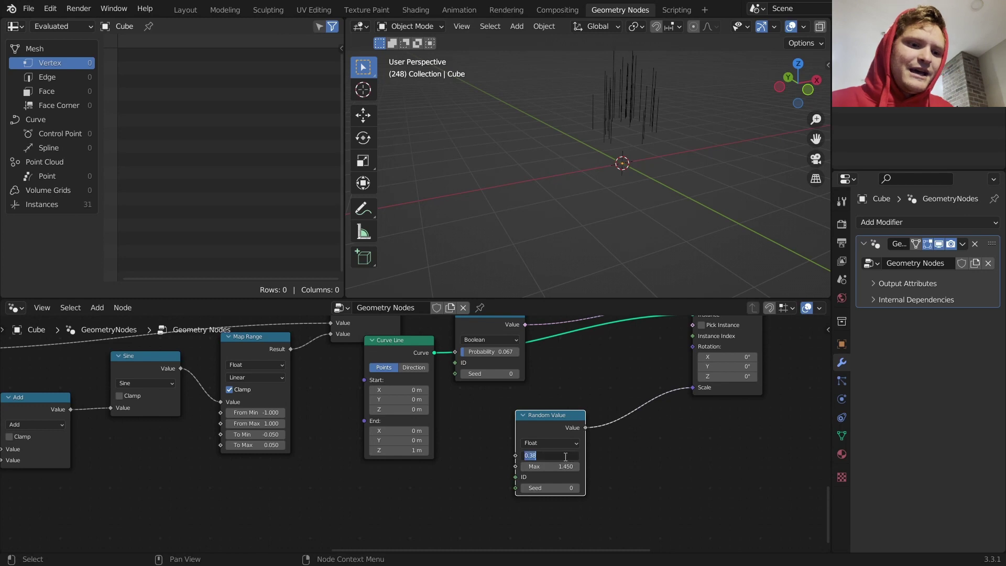
Insert an RGB Curves node between the Float Random Value node and the Scale input of Instance on Points
{"action": "left_click_drag", "start_coordinate": [516, 414], "coordinate": [419, 444]}
{"action": "key", "text": "shift+a"}
{"action": "left_click", "coordinate": [438, 288]}
{"action": "type", "text": "rgb c"}
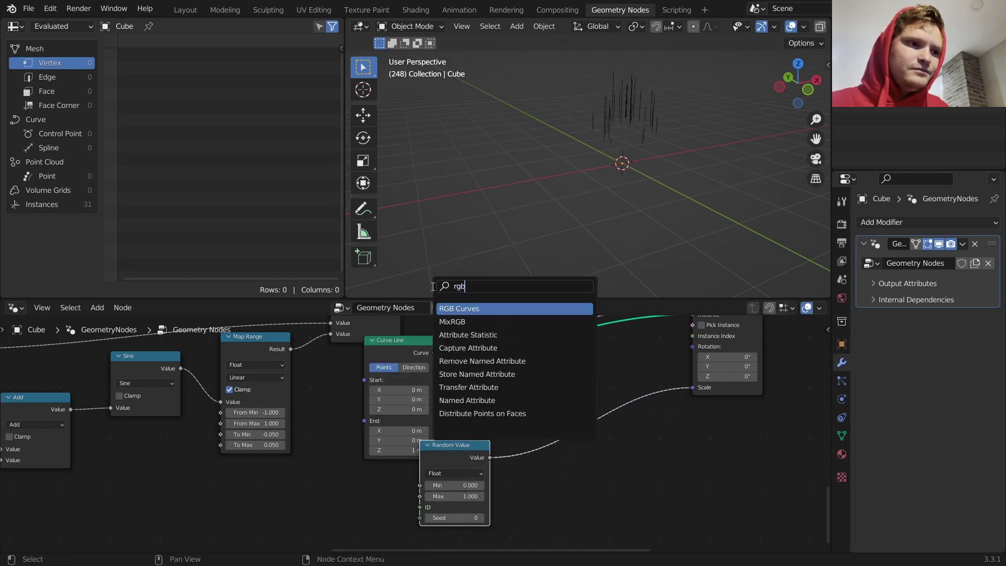
{"action": "left_click", "coordinate": [463, 308]}
{"action": "left_click", "coordinate": [556, 399]}
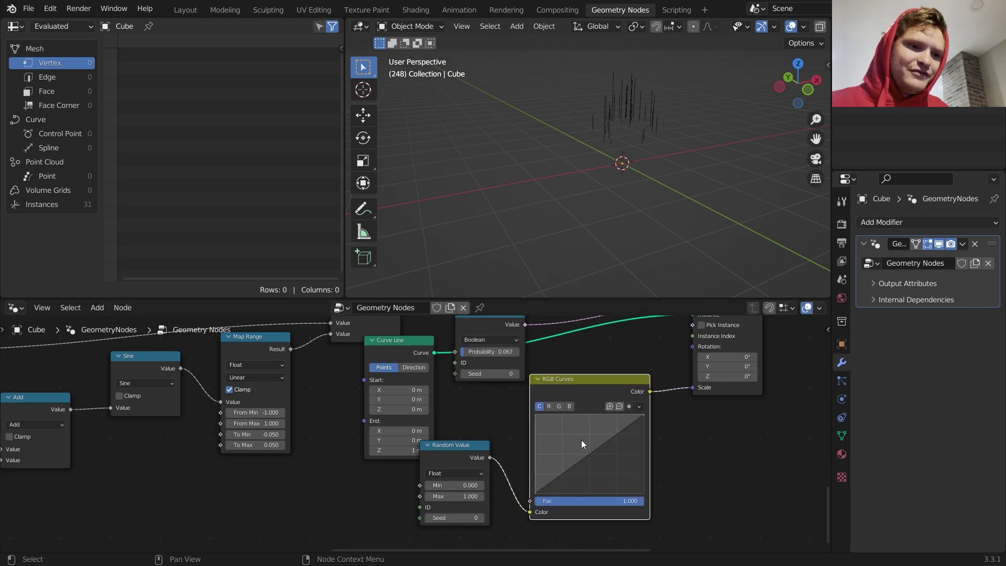
Shape the RGB Curves into a steep early rise with its upper point at 0.3890, 0.9050, and reposition it with the Random Value node
{"action": "left_click_drag", "start_coordinate": [580, 462], "coordinate": [566, 445]}
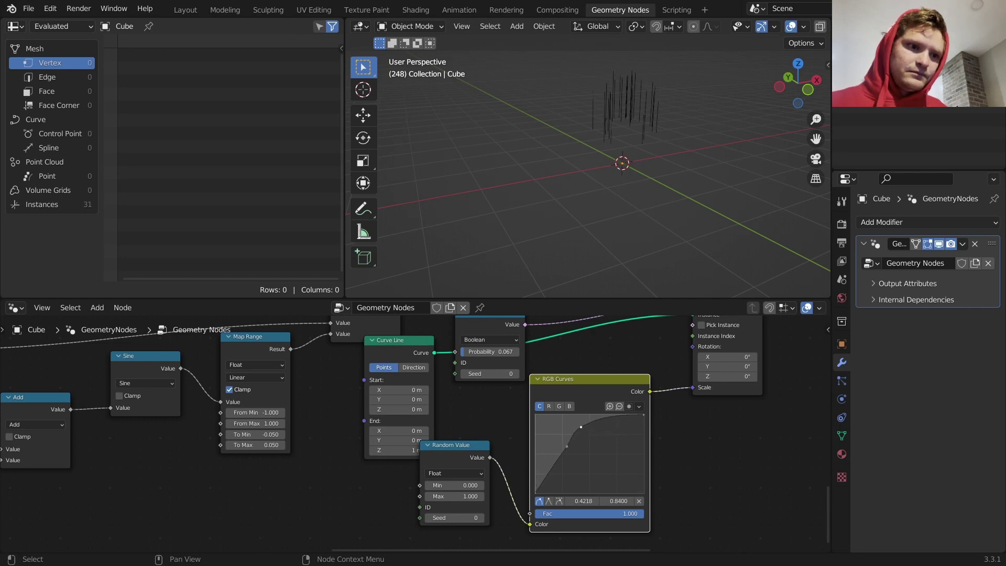
{"action": "middle_click_drag", "start_coordinate": [629, 205], "coordinate": [650, 133]}
{"action": "left_click_drag", "start_coordinate": [382, 506], "coordinate": [598, 467]}
{"action": "key", "text": "g"}
{"action": "left_click", "coordinate": [467, 509]}
{"action": "left_click", "coordinate": [383, 479]}
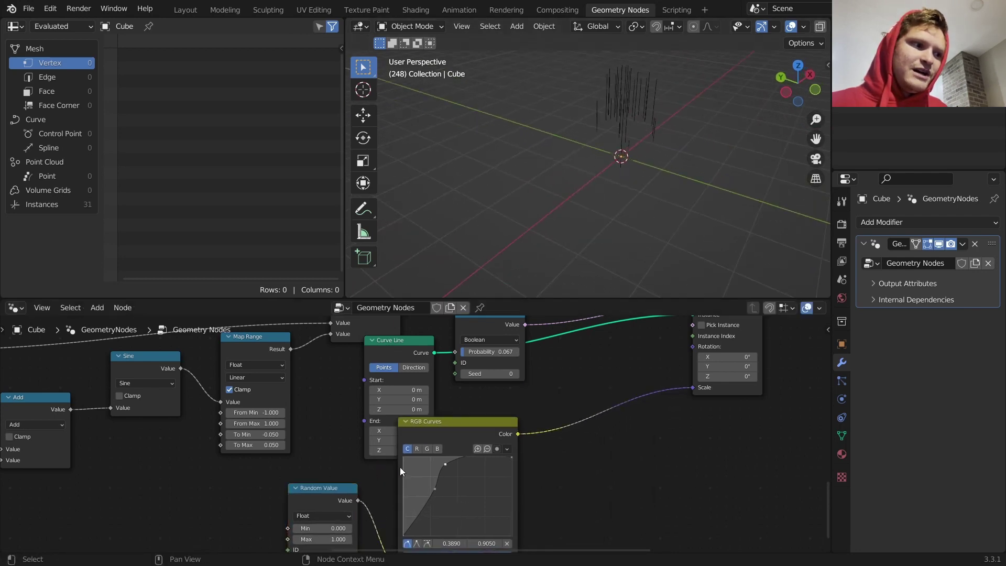
Duplicate the Sine math node between RGB Curves and the instance Scale, switching it to Multiply with a value of 2
{"action": "left_click", "coordinate": [165, 358]}
{"action": "key", "text": "shift+d"}
{"action": "left_click", "coordinate": [612, 403]}
{"action": "left_click", "coordinate": [600, 424]}
{"action": "key", "text": "m"}
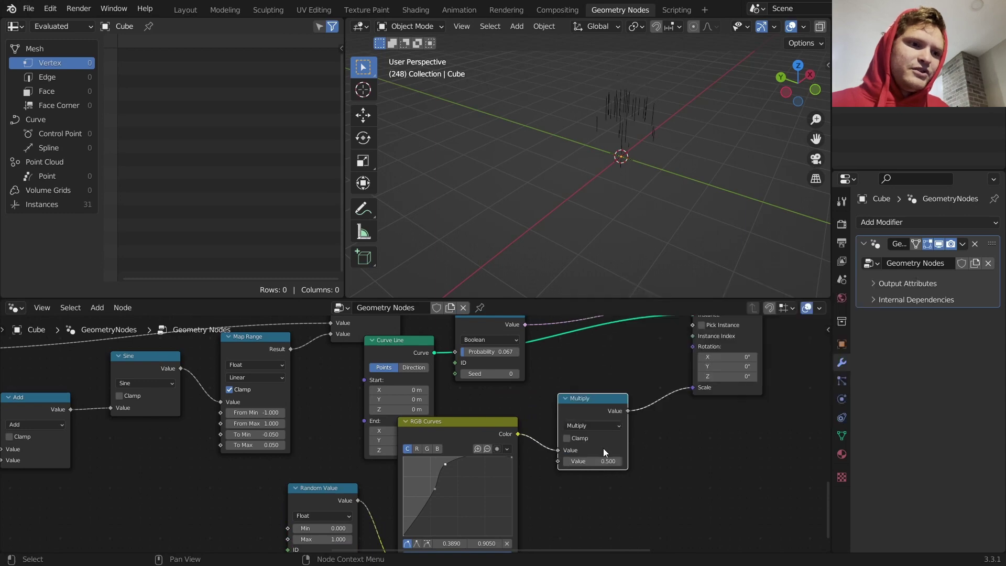
{"action": "left_click", "coordinate": [602, 462]}
{"action": "type", "text": "2"}
{"action": "key", "text": "Return"}
Connect the strands' Instance on Points output to Join Geometry and preview the node that follows the join
{"action": "scroll", "coordinate": [671, 429], "scroll_direction": "down", "scroll_amount": 4}
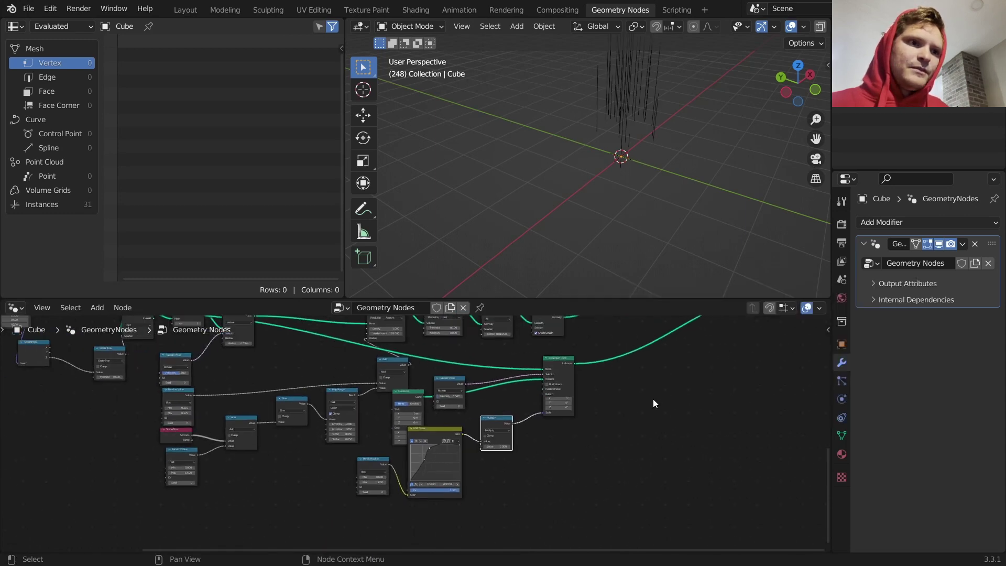
{"action": "scroll", "coordinate": [654, 399], "scroll_direction": "down", "scroll_amount": 3}
{"action": "middle_click_drag", "start_coordinate": [533, 395], "coordinate": [465, 468]}
{"action": "right_click_drag", "start_coordinate": [470, 449], "coordinate": [575, 368], "text": "alt"}
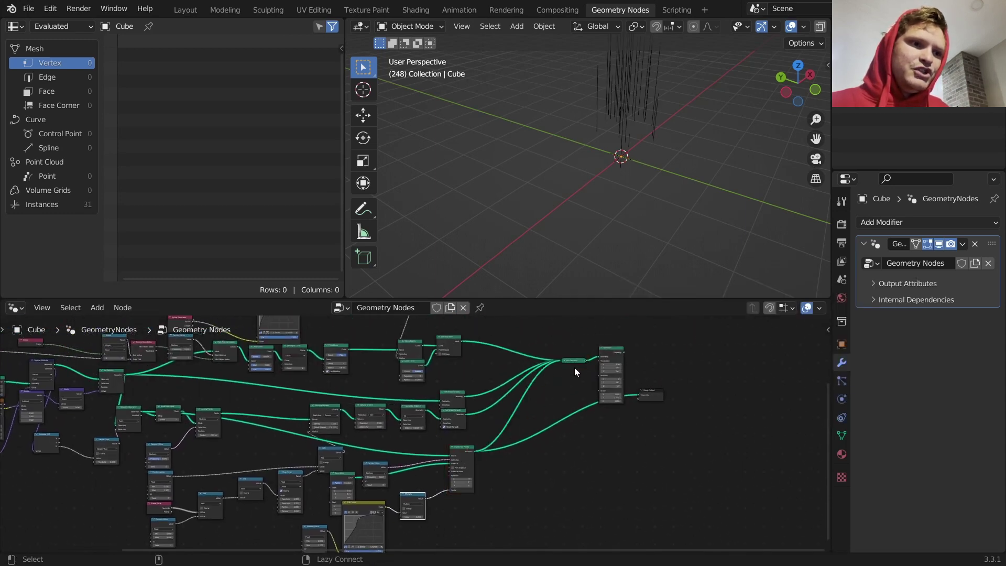
{"action": "left_click", "coordinate": [615, 348], "text": "ctrl+shift"}
{"action": "middle_click_drag", "start_coordinate": [624, 158], "coordinate": [521, 188]}
{"action": "middle_click_drag", "start_coordinate": [570, 146], "coordinate": [544, 237]}
{"action": "scroll", "coordinate": [491, 430], "scroll_direction": "up", "scroll_amount": 3}
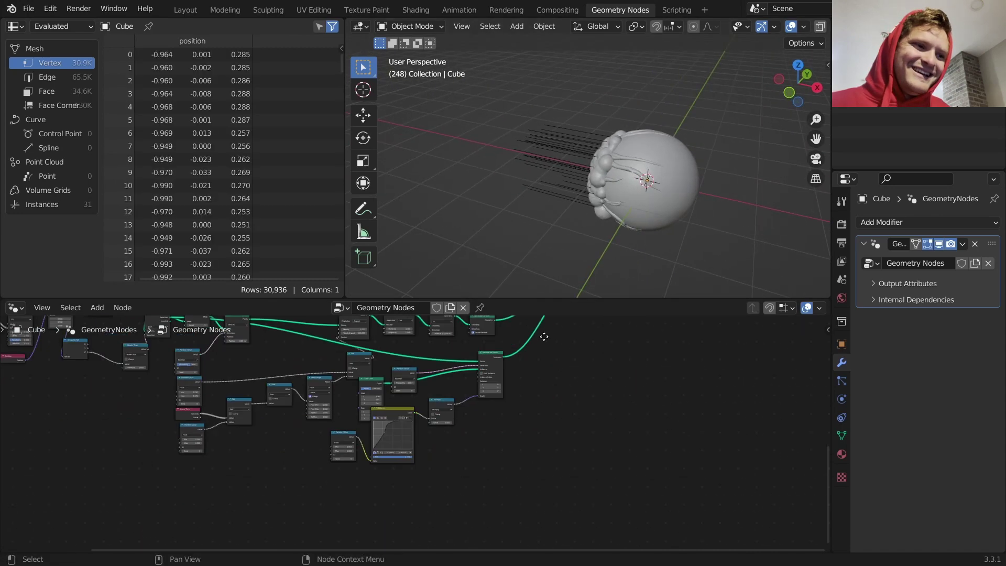
Reposition the Boolean Random Value node and insert a Resample Curve node between Curve Line and Instance on Points
{"action": "scroll", "coordinate": [461, 404], "scroll_direction": "up", "scroll_amount": 1}
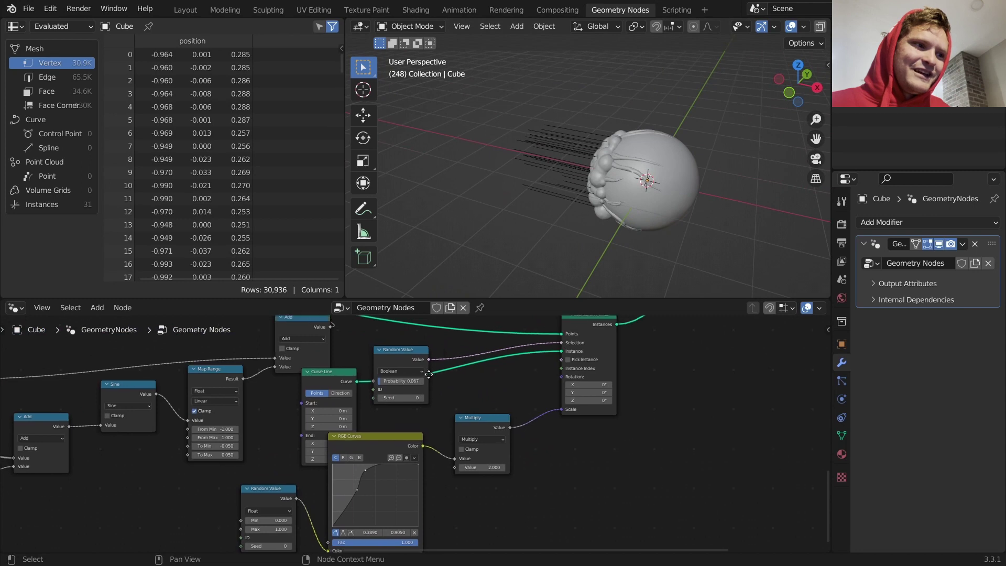
{"action": "middle_click_drag", "start_coordinate": [404, 364], "coordinate": [432, 398]}
{"action": "left_click_drag", "start_coordinate": [432, 398], "coordinate": [410, 342]}
{"action": "key", "text": "shift+a"}
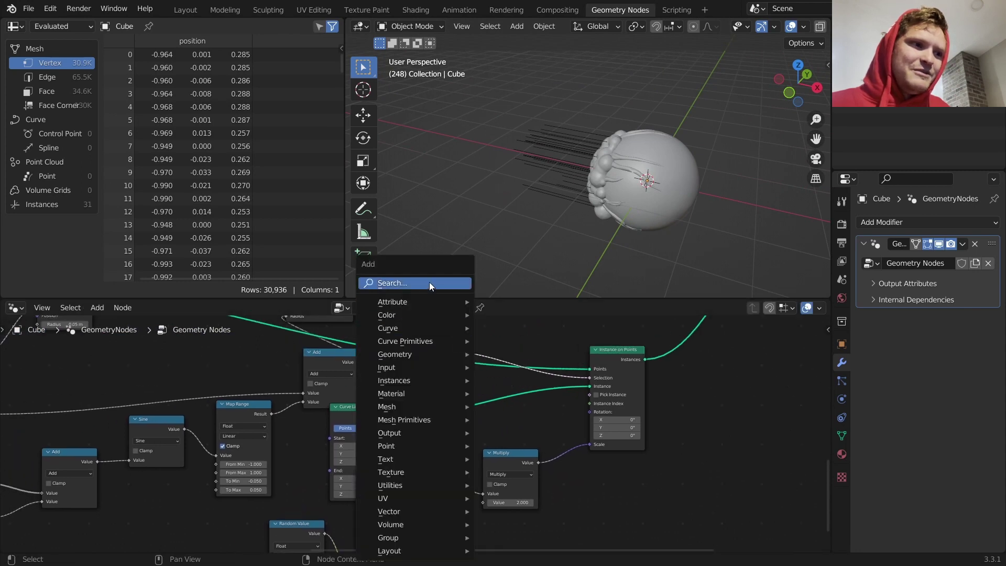
{"action": "type", "text": "resam"}
{"action": "key", "text": "Return"}
{"action": "left_click", "coordinate": [502, 423]}
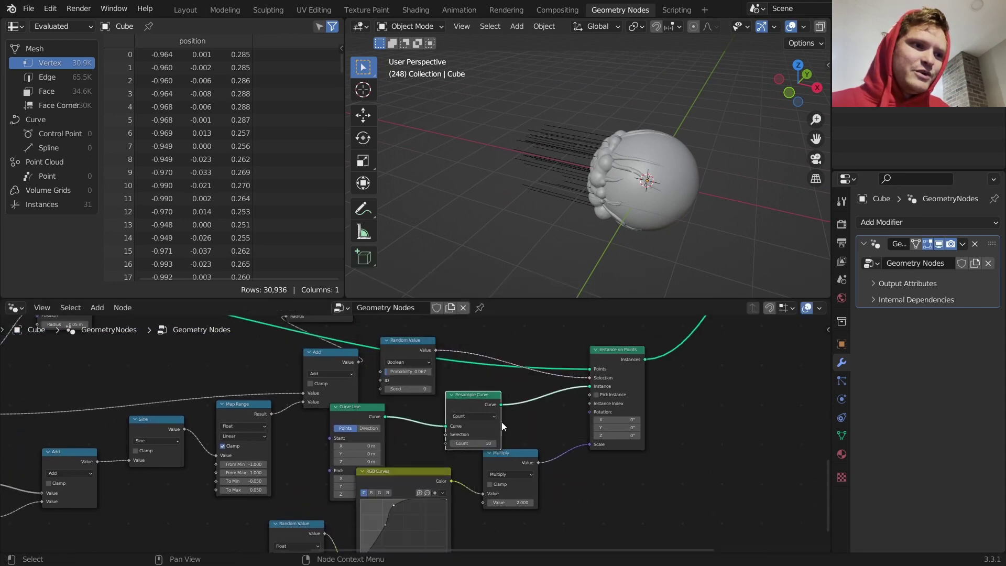
{"action": "middle_click_drag", "start_coordinate": [626, 378], "coordinate": [449, 411]}
{"action": "key", "text": "shift+a"}
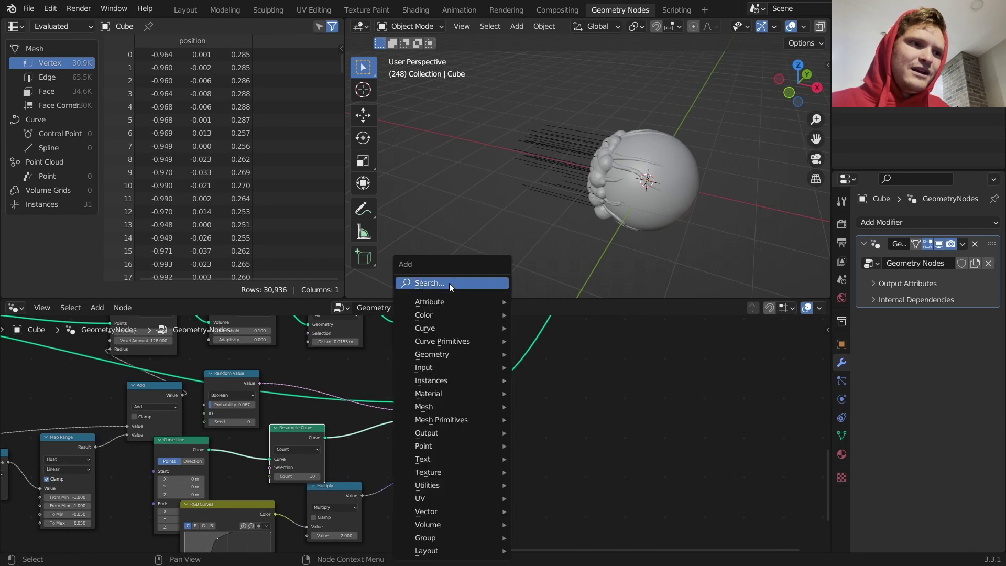
{"action": "left_click", "coordinate": [449, 283]}
{"action": "type", "text": "rea"}
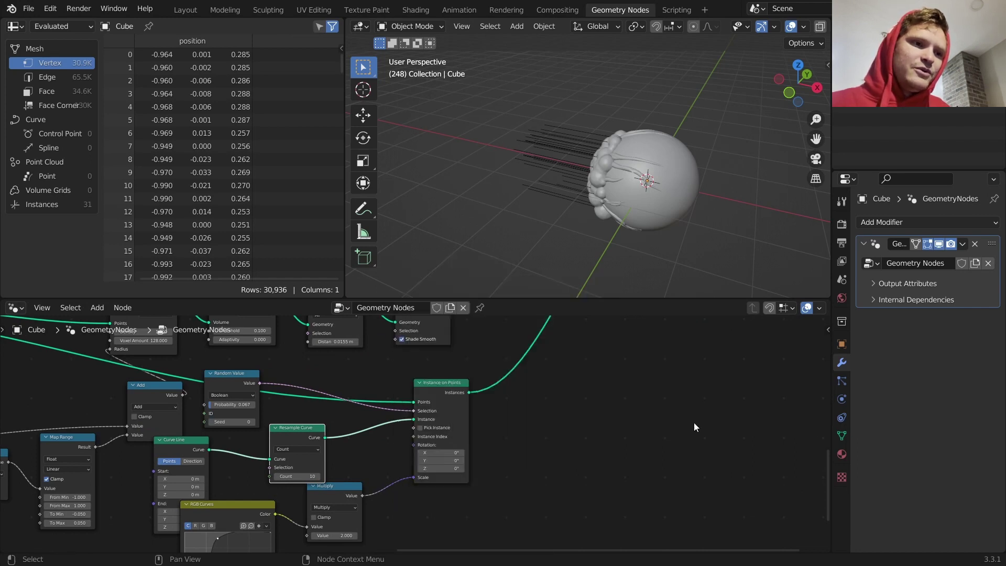
Insert a Set Position node on the geometry link after the strands' Instance on Points node
{"action": "key", "text": "shift+a"}
{"action": "mouse_move", "coordinate": [558, 303]}
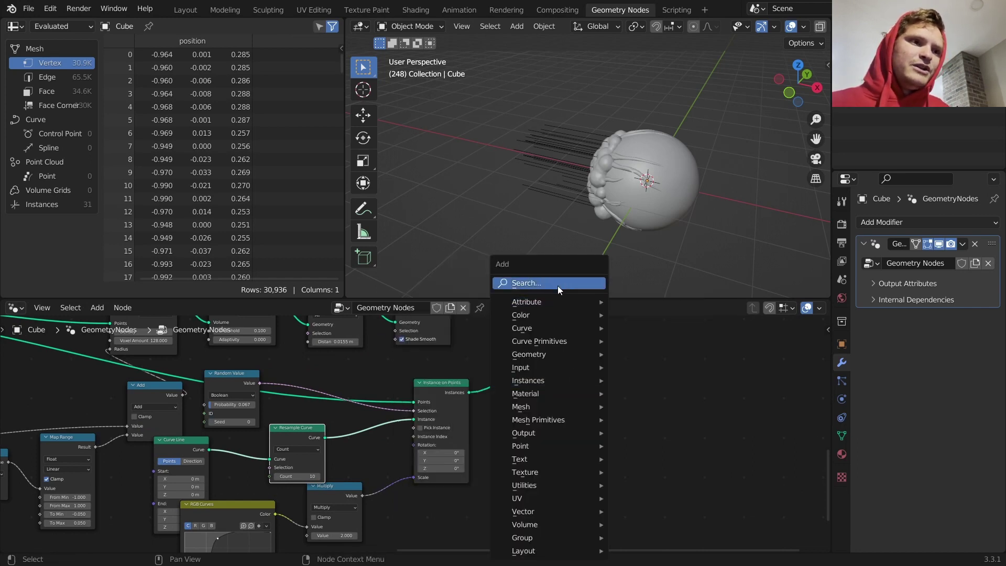
{"action": "left_click", "coordinate": [558, 285]}
{"action": "type", "text": "set"}
{"action": "left_click", "coordinate": [585, 323]}
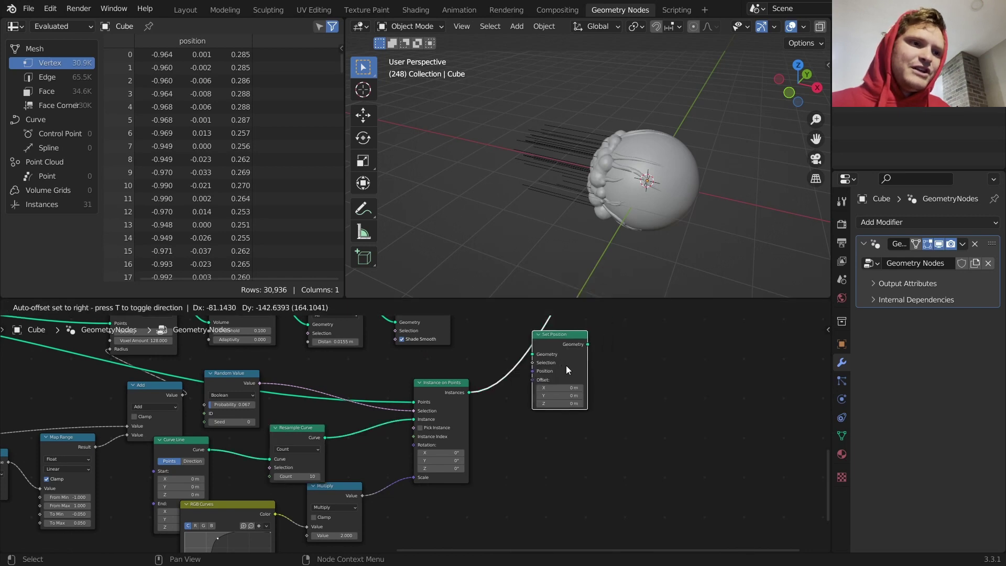
{"action": "left_click", "coordinate": [728, 374]}
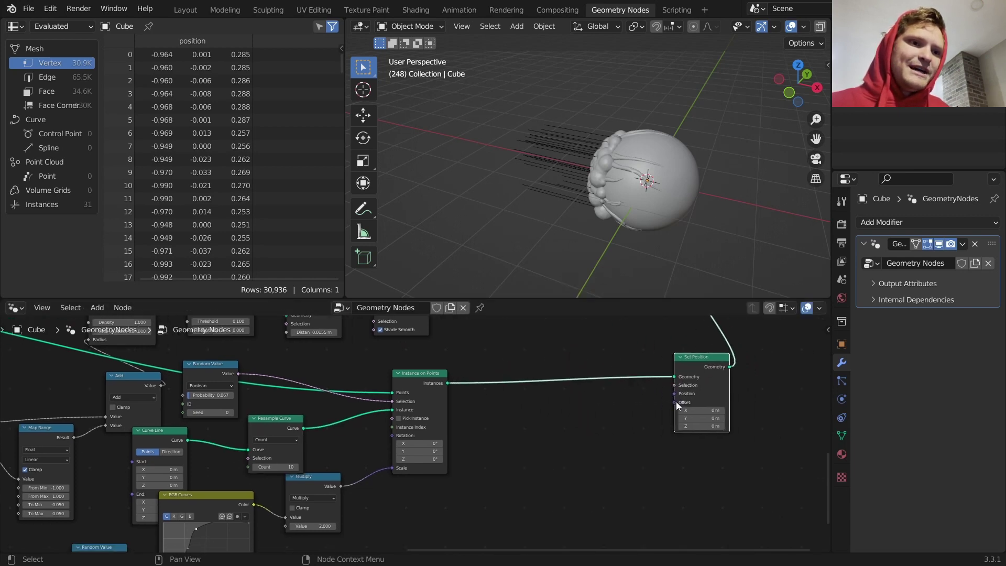
Connect the Color output of a new Noise Texture node to the Offset input of Set Position
{"action": "left_click_drag", "start_coordinate": [675, 403], "coordinate": [512, 458]}
{"action": "type", "text": "noise"}
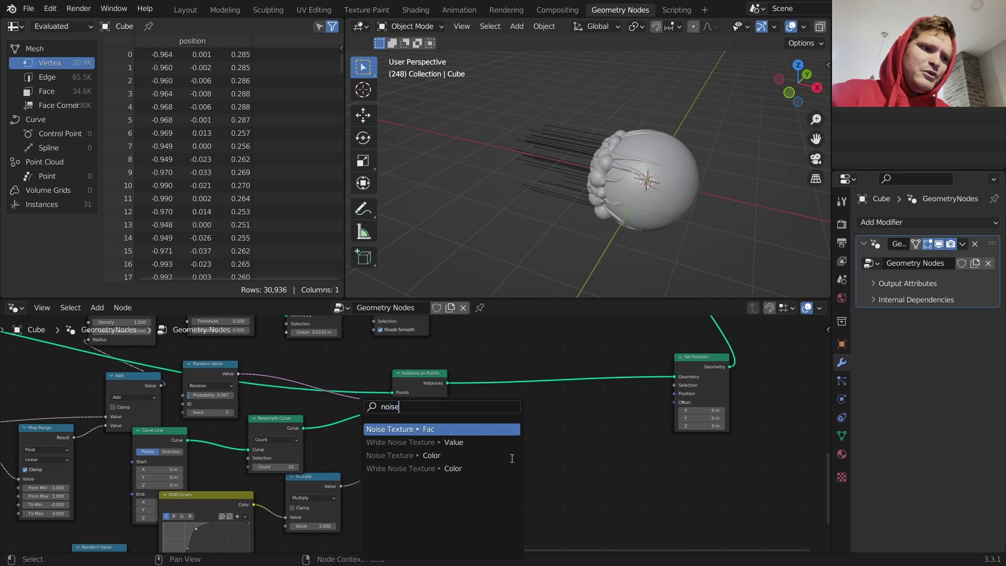
{"action": "key", "text": "Down"}
{"action": "key", "text": "Down"}
{"action": "key", "text": "Return"}
{"action": "left_click", "coordinate": [511, 458]}
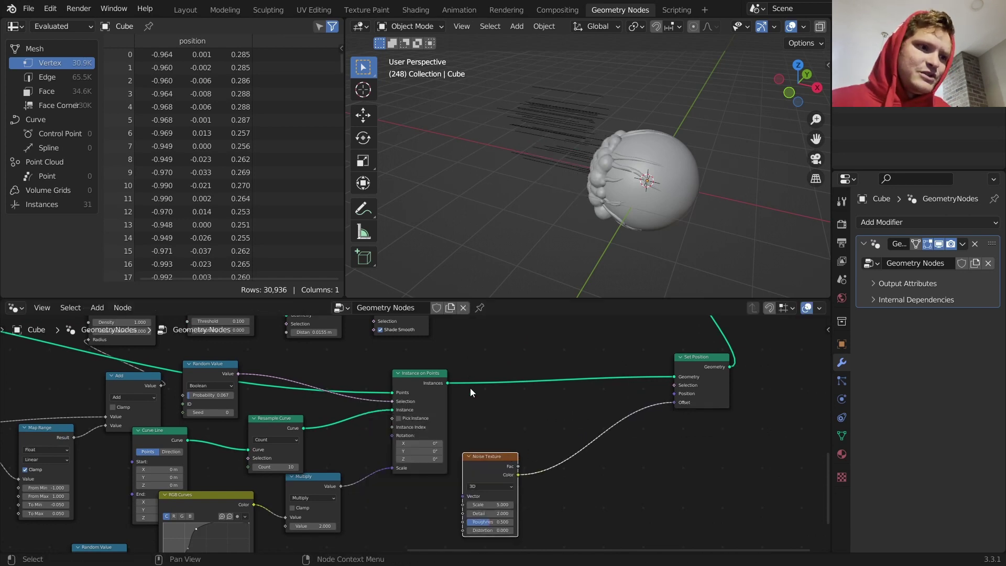
Insert a Realize Instances node between Instance on Points and Set Position
{"action": "key", "text": "shift+a"}
{"action": "type", "text": "rea"}
{"action": "key", "text": "Return"}
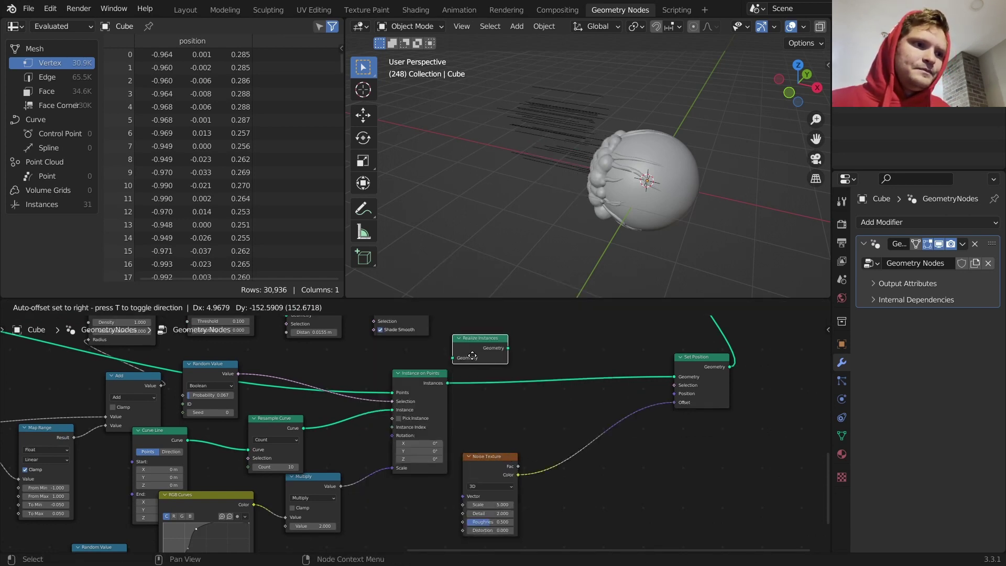
{"action": "left_click", "coordinate": [490, 392]}
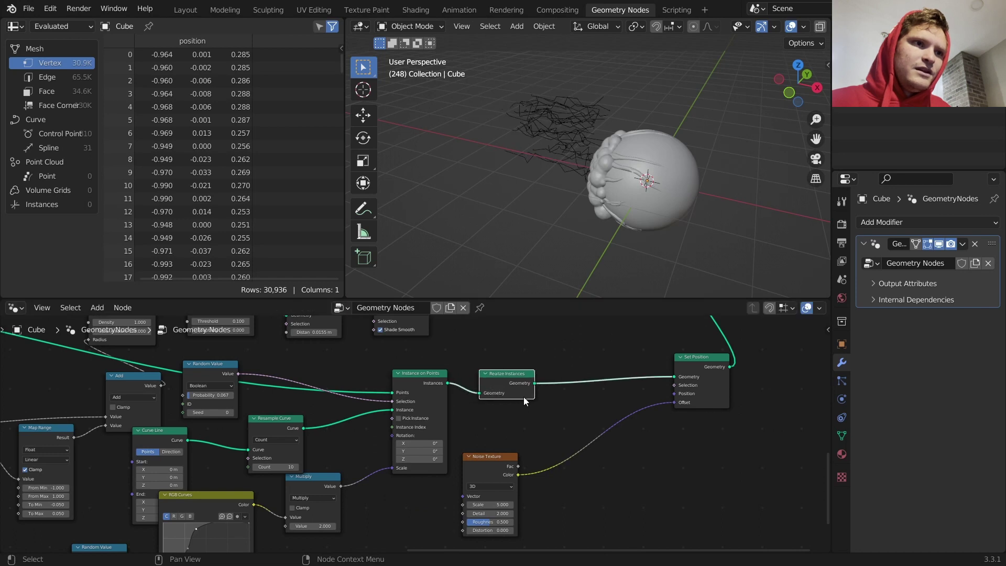
Insert a Vector Math node after the Noise Texture's Color output, set to Subtract with 0.5 on all three components
{"action": "middle_click_drag", "start_coordinate": [519, 452], "coordinate": [498, 379]}
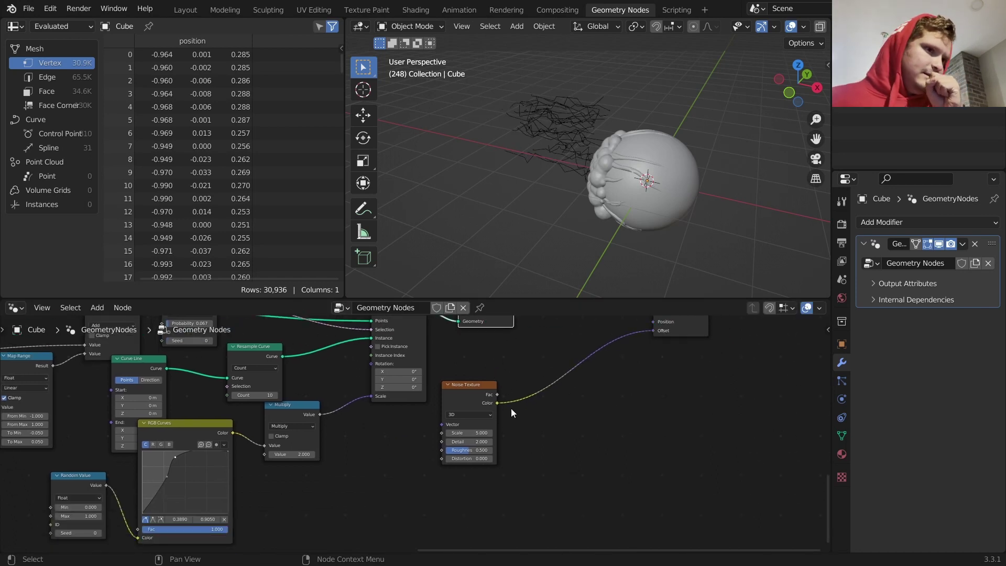
{"action": "scroll", "coordinate": [505, 401], "scroll_direction": "up", "scroll_amount": 2}
{"action": "key", "text": "shift+a"}
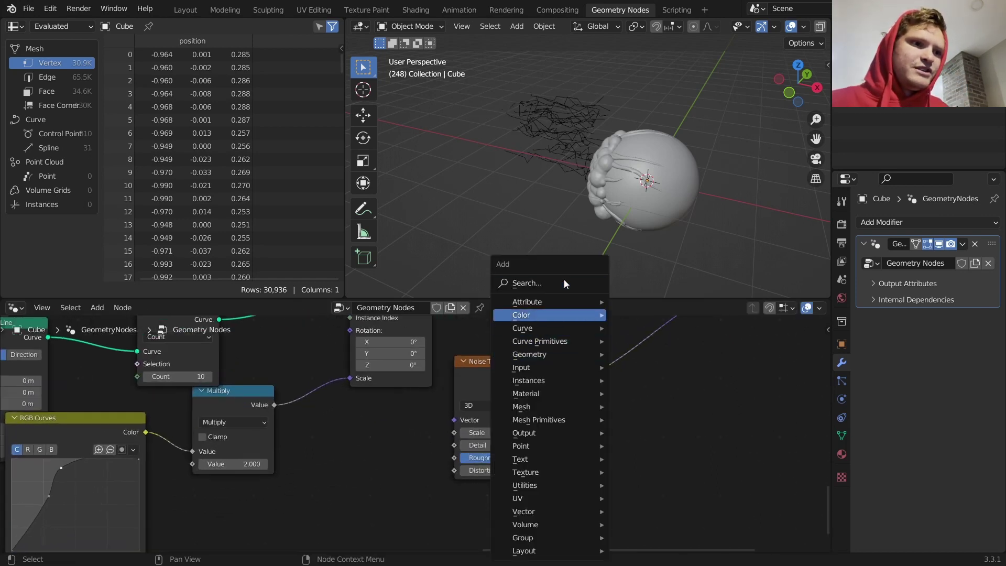
{"action": "left_click", "coordinate": [562, 283]}
{"action": "type", "text": "vec"}
{"action": "left_click", "coordinate": [589, 320]}
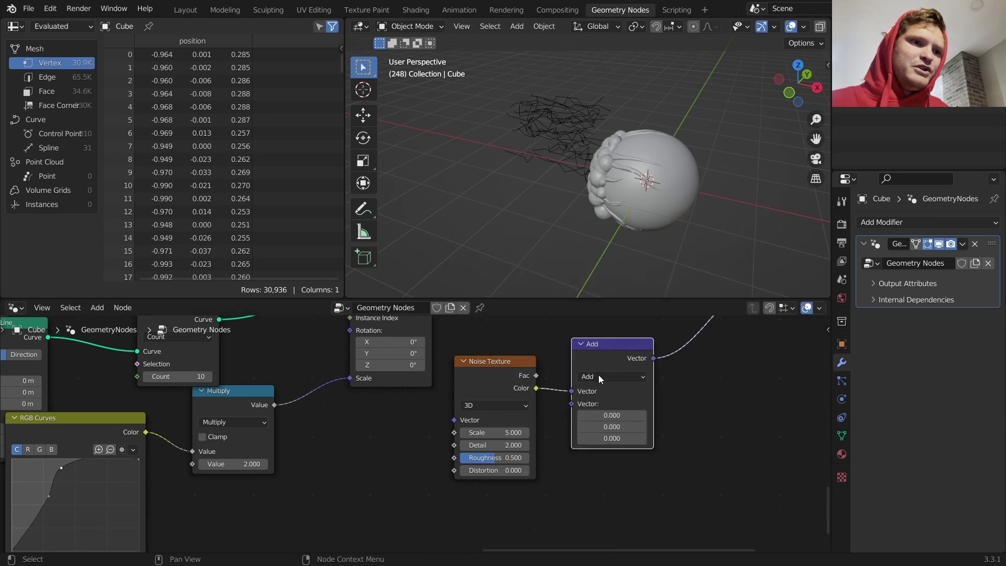
{"action": "left_click", "coordinate": [610, 373]}
{"action": "left_click", "coordinate": [616, 381]}
{"action": "left_click", "coordinate": [614, 338]}
{"action": "left_click", "coordinate": [628, 415]}
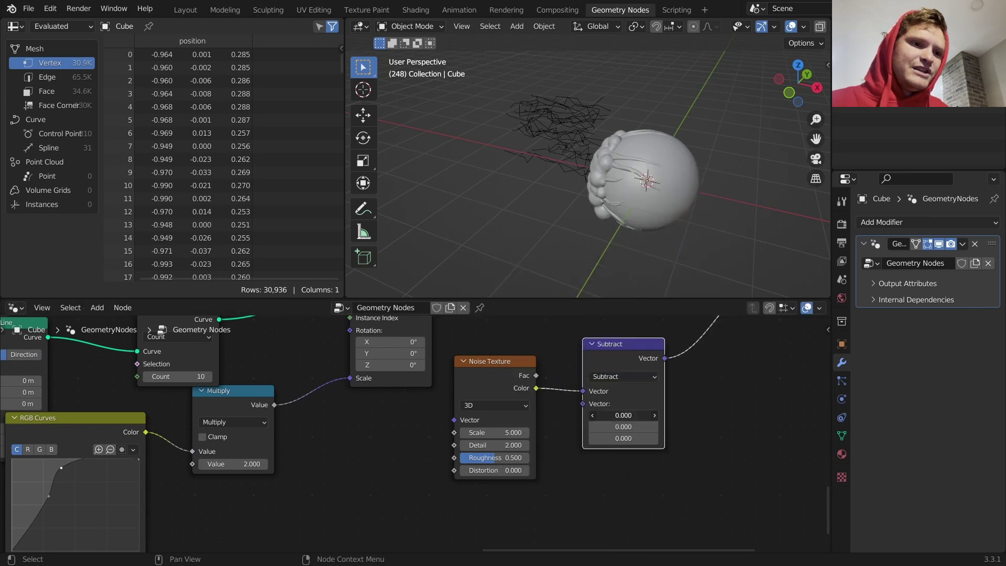
{"action": "key", "text": "Return"}
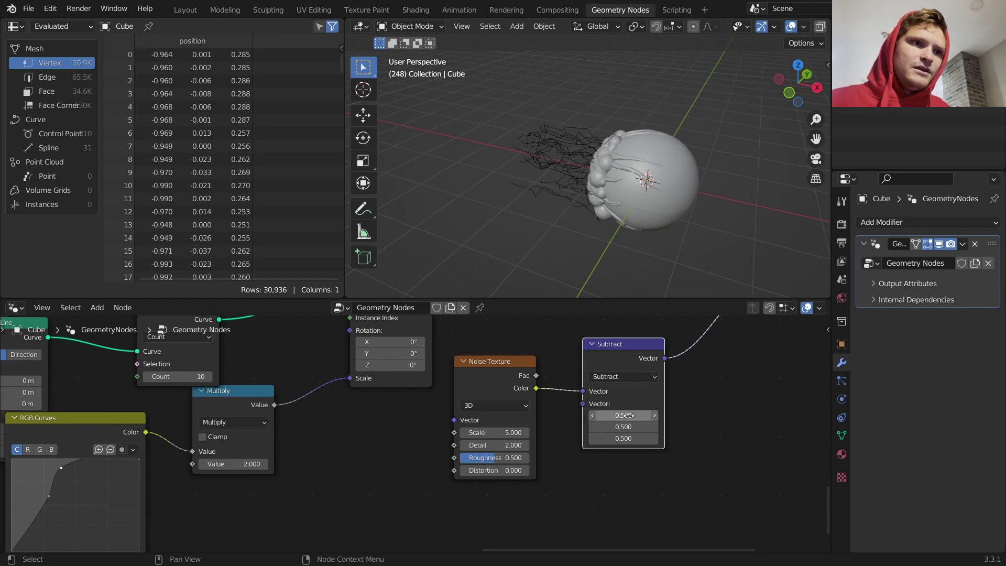
Duplicate the Subtract node before the Set Position Offset, switch it to Scale and set the scale to 0.510
{"action": "middle_click_drag", "start_coordinate": [635, 332], "coordinate": [414, 400]}
{"action": "key", "text": "shift+d"}
{"action": "left_click", "coordinate": [526, 352]}
{"action": "left_click", "coordinate": [533, 405]}
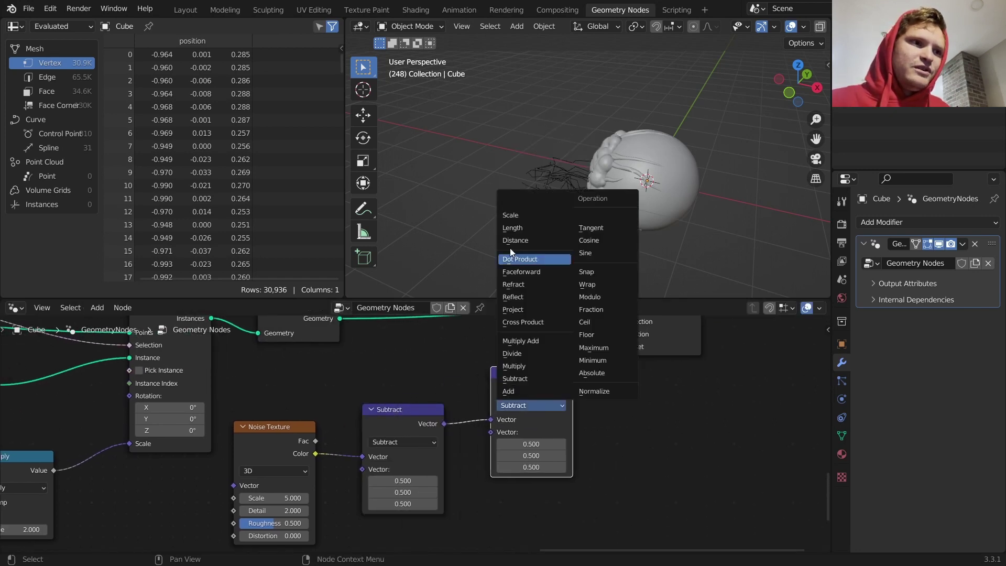
{"action": "left_click", "coordinate": [519, 216]}
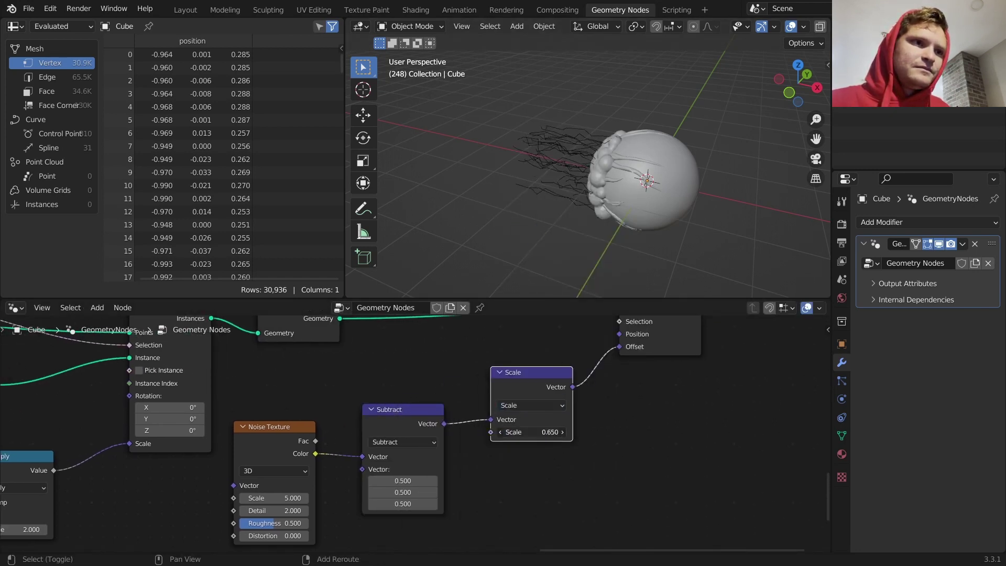
{"action": "left_click_drag", "start_coordinate": [531, 432], "coordinate": [519, 432]}
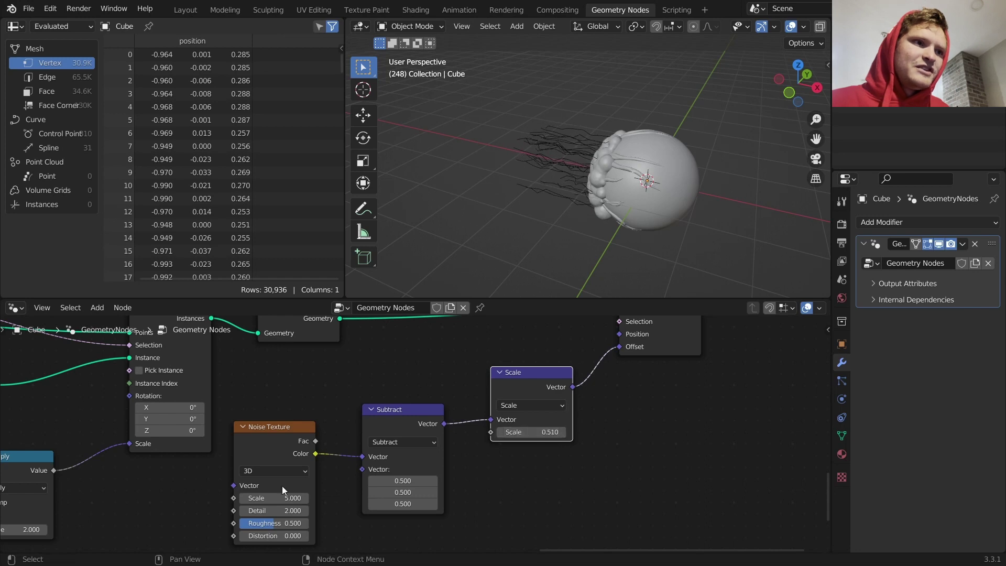
Switch the Noise Texture feeding the Subtract node to 4D and connect a new Index node to its W input
{"action": "middle_click_drag", "start_coordinate": [282, 486], "coordinate": [540, 363]}
{"action": "left_click", "coordinate": [583, 345]}
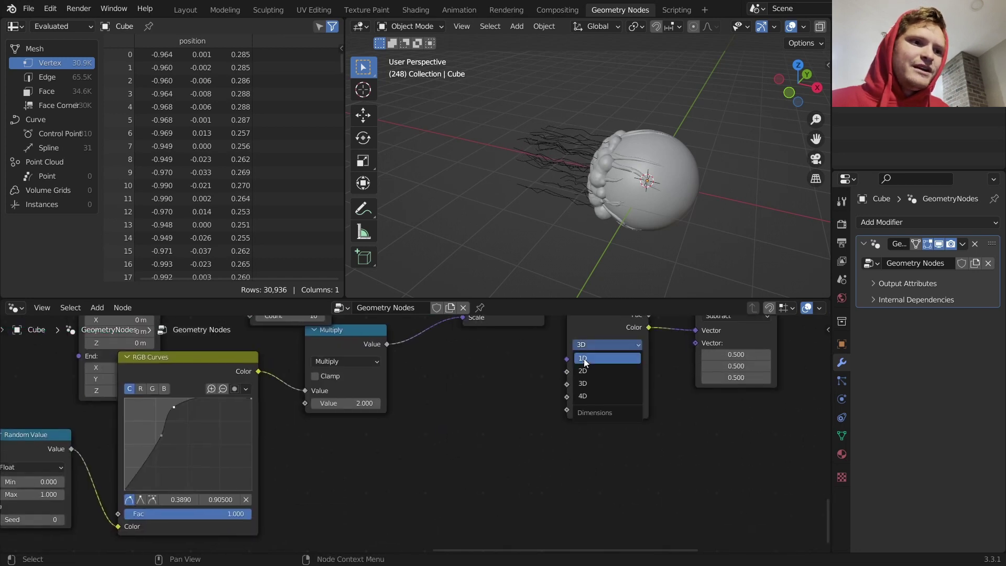
{"action": "left_click", "coordinate": [591, 397]}
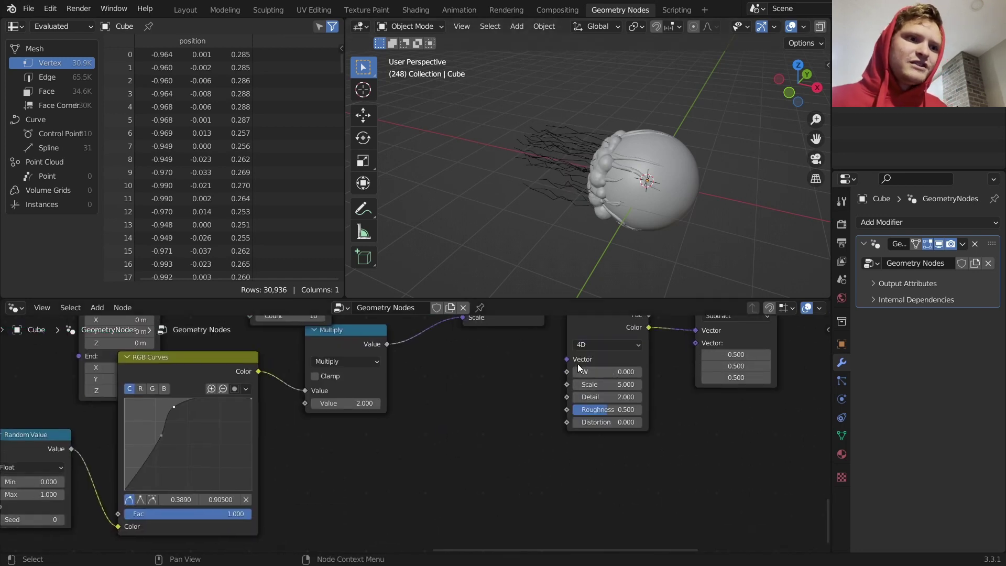
{"action": "left_click_drag", "start_coordinate": [567, 372], "coordinate": [482, 407]}
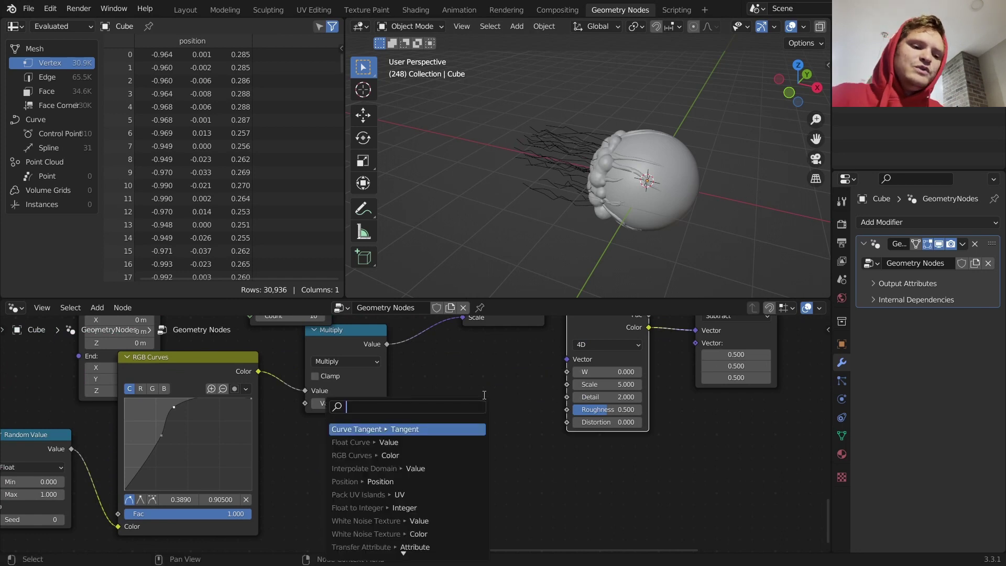
{"action": "type", "text": "index"}
{"action": "key", "text": "Return"}
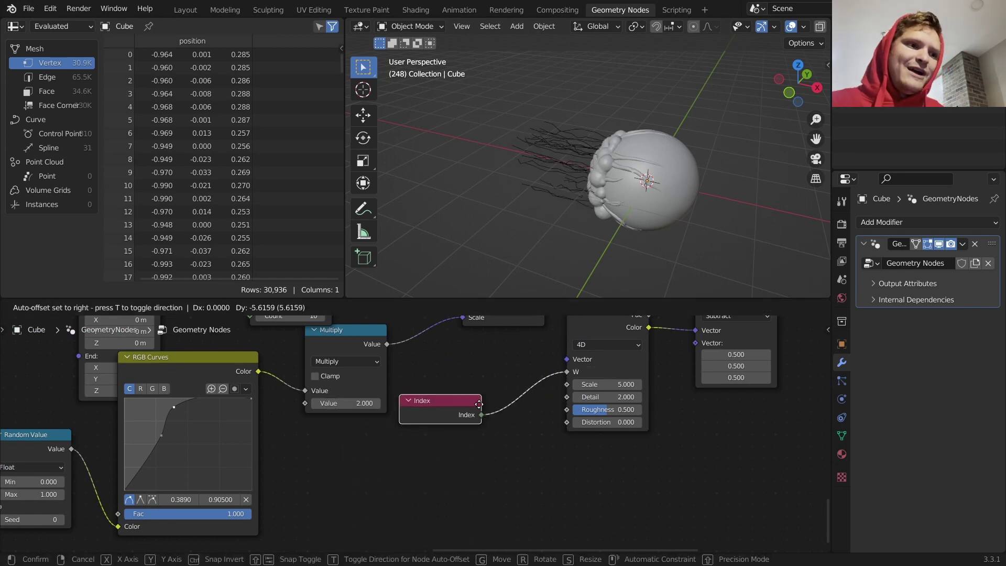
{"action": "left_click", "coordinate": [376, 450]}
{"action": "key", "text": "shift+a"}
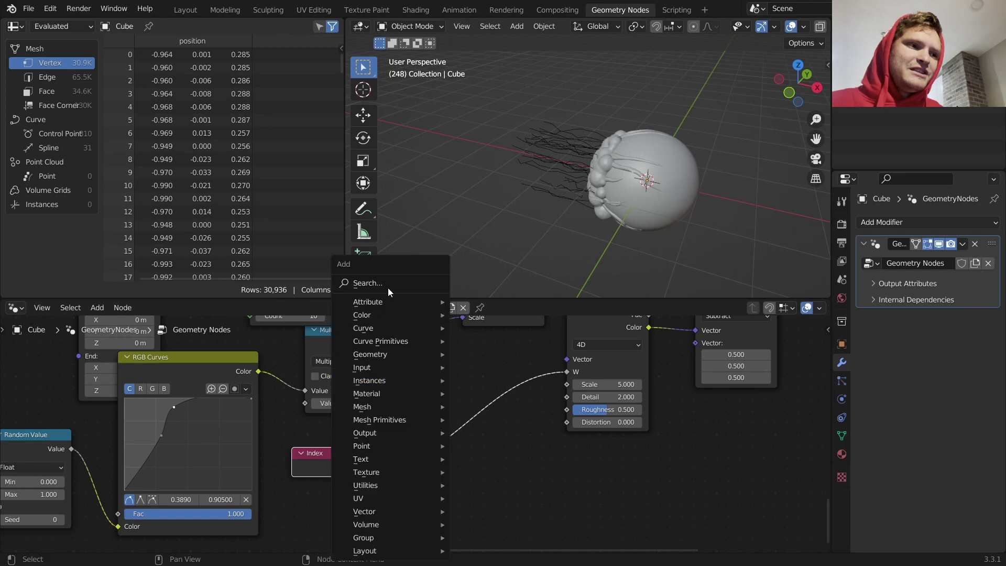
{"action": "left_click", "coordinate": [388, 287]}
{"action": "type", "text": "math"}
{"action": "key", "text": "Return"}
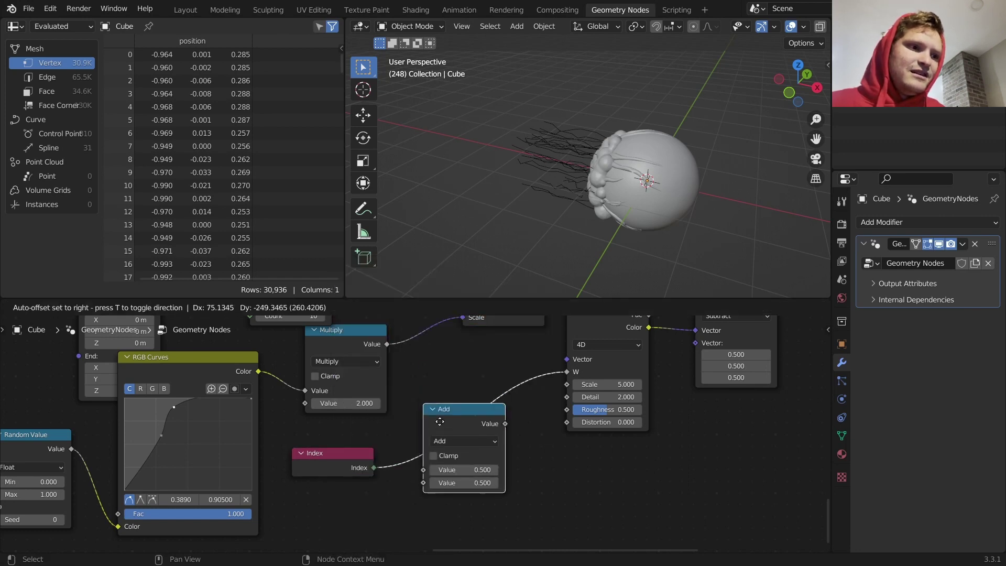
{"action": "left_click", "coordinate": [464, 468]}
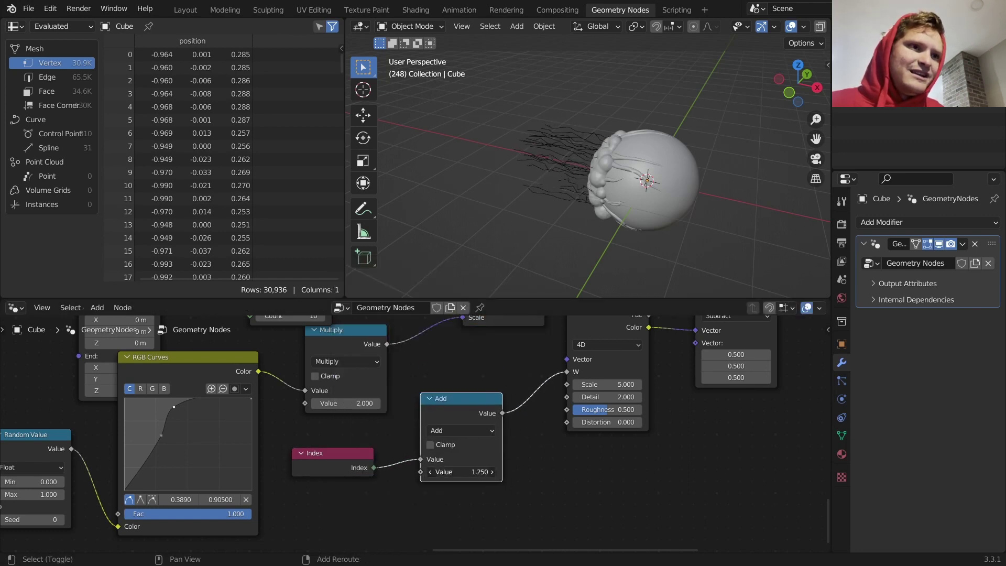
{"action": "key", "text": "ctrl+x"}
Move the Index node closer to the Noise Texture and insert a Math node set to Add between Index and the W input
{"action": "left_click_drag", "start_coordinate": [365, 458], "coordinate": [432, 432]}
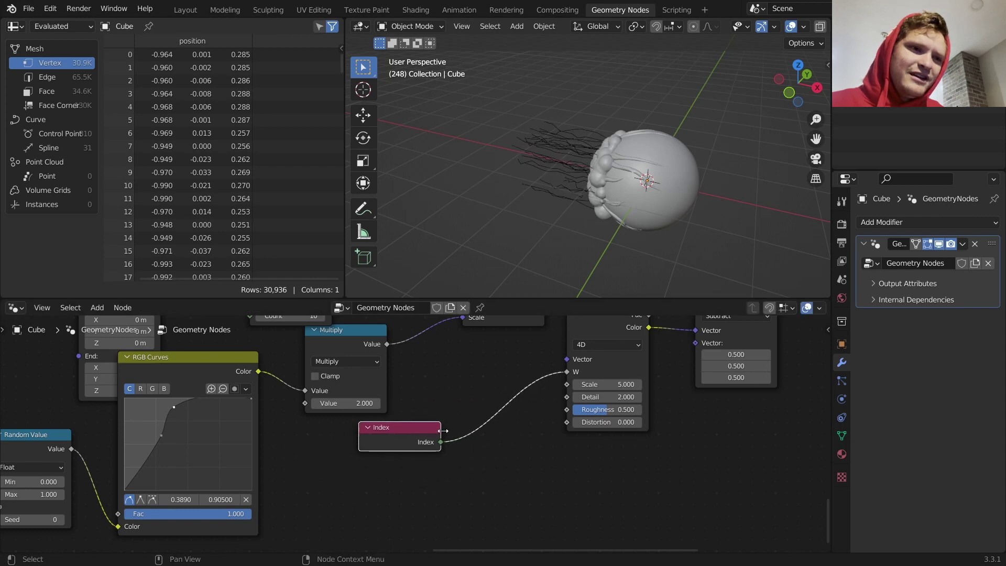
{"action": "key", "text": "shift+a"}
{"action": "left_click", "coordinate": [417, 282]}
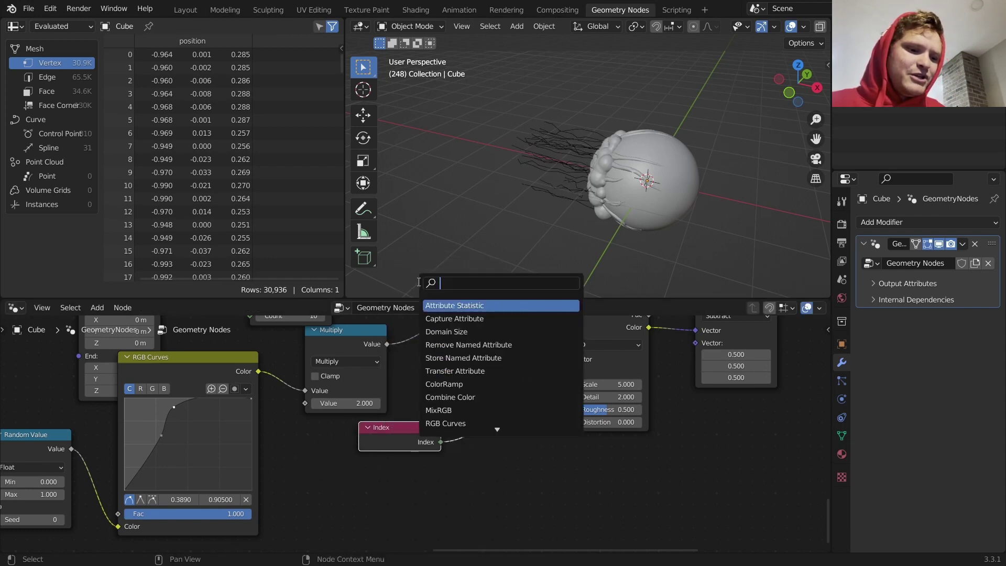
{"action": "type", "text": "math"}
{"action": "key", "text": "Return"}
{"action": "left_click", "coordinate": [508, 398]}
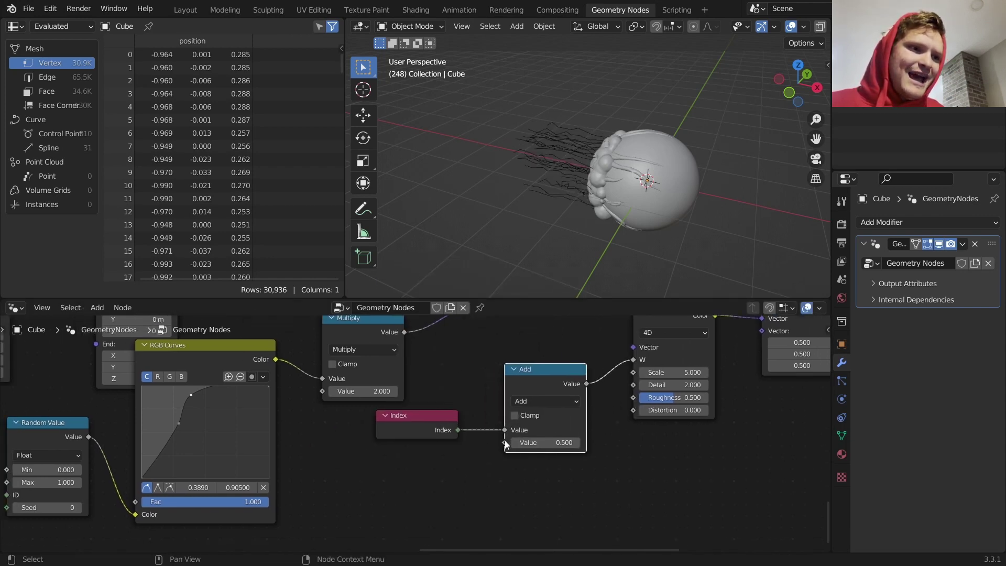
Connect the Seconds output of a new Scene Time node to the second Value input of the Add node
{"action": "left_click_drag", "start_coordinate": [452, 466], "coordinate": [452, 467]}
{"action": "type", "text": "time"}
{"action": "key", "text": "Return"}
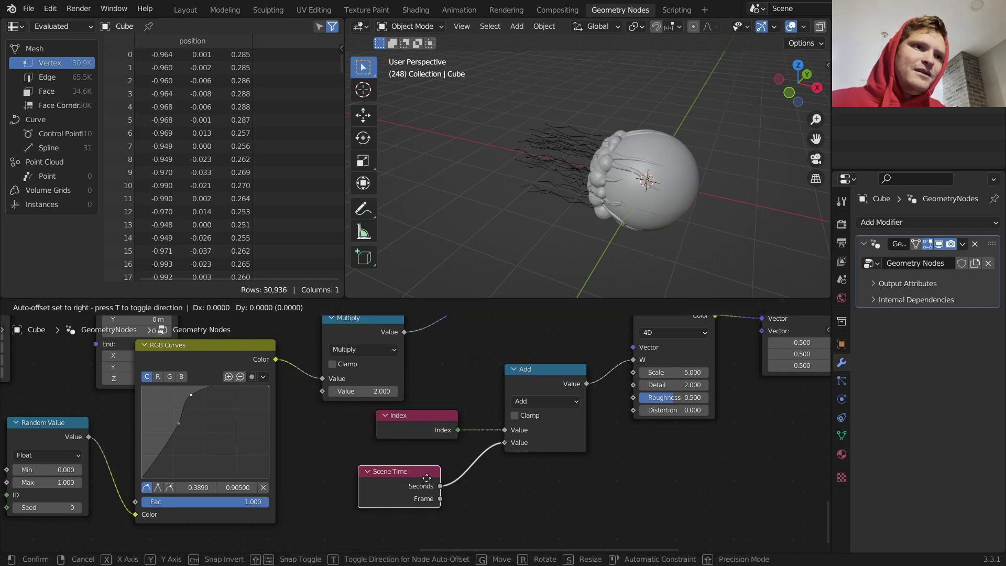
{"action": "left_click", "coordinate": [426, 483]}
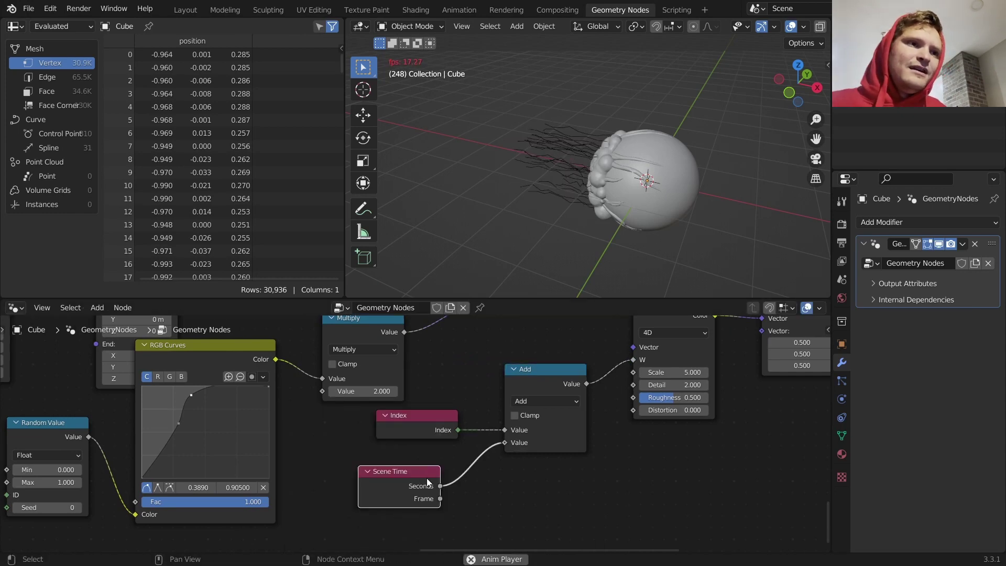
Duplicate the Add node onto the link between Scene Time's Seconds and the Add node, and make it Divide by 6
{"action": "left_click", "coordinate": [531, 373]}
{"action": "key", "text": "shift+d"}
{"action": "left_click", "coordinate": [516, 483]}
{"action": "middle_click_drag", "start_coordinate": [516, 483], "coordinate": [517, 446]}
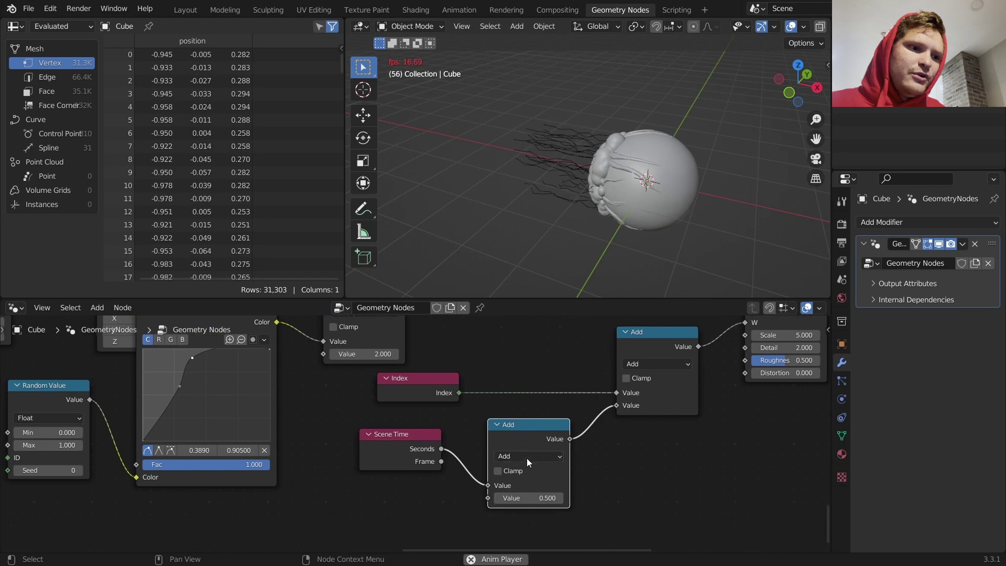
{"action": "left_click", "coordinate": [527, 457]}
{"action": "key", "text": "d"}
{"action": "left_click", "coordinate": [532, 498]}
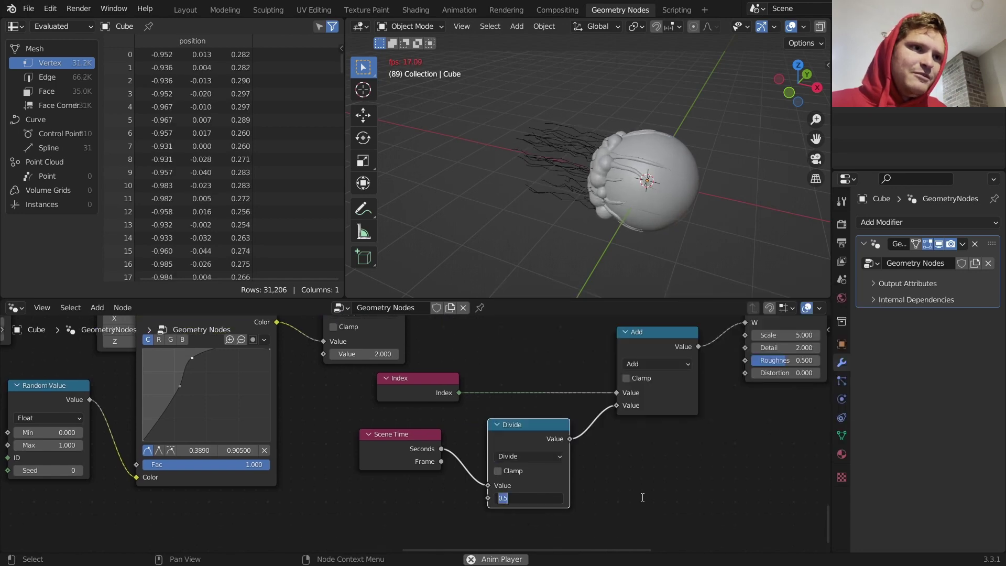
{"action": "type", "text": "6"}
{"action": "key", "text": "Return"}
{"action": "scroll", "coordinate": [555, 115], "scroll_direction": "up", "scroll_amount": 4}
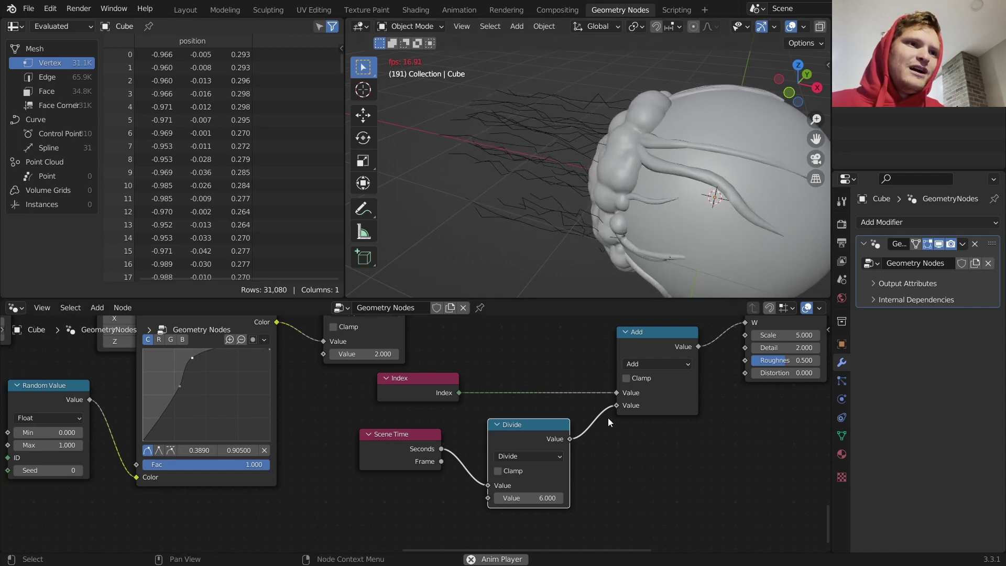
Pause the animation and set the Resample Curve node's count to 30
{"action": "scroll", "coordinate": [624, 396], "scroll_direction": "down", "scroll_amount": 2}
{"action": "key", "text": "space"}
{"action": "middle_click_drag", "start_coordinate": [378, 363], "coordinate": [518, 430]}
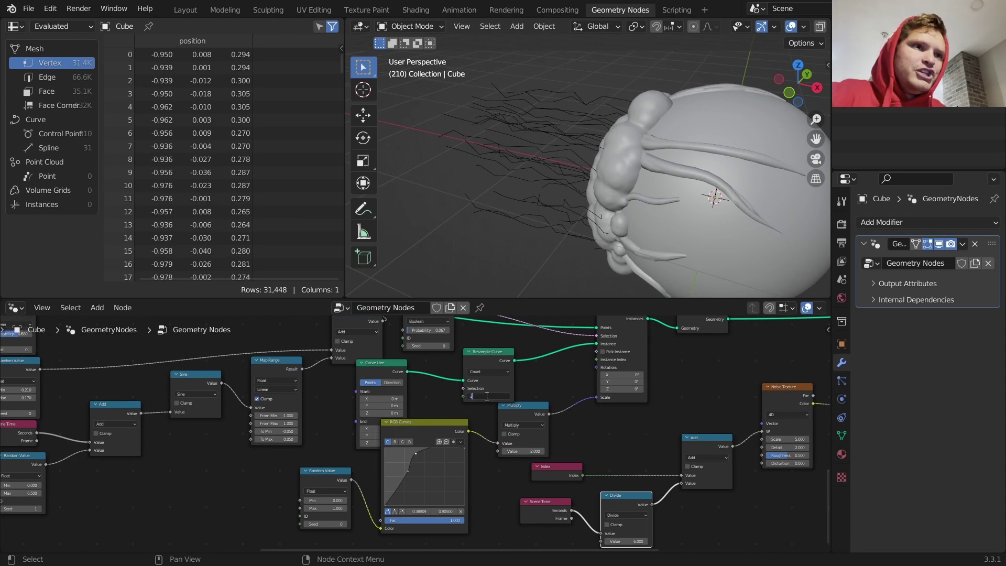
{"action": "type", "text": "0"}
{"action": "key", "text": "Return"}
Lower the Noise Texture's scale to 1 and fine-tune it to 0.5
{"action": "middle_click_drag", "start_coordinate": [674, 400], "coordinate": [469, 347]}
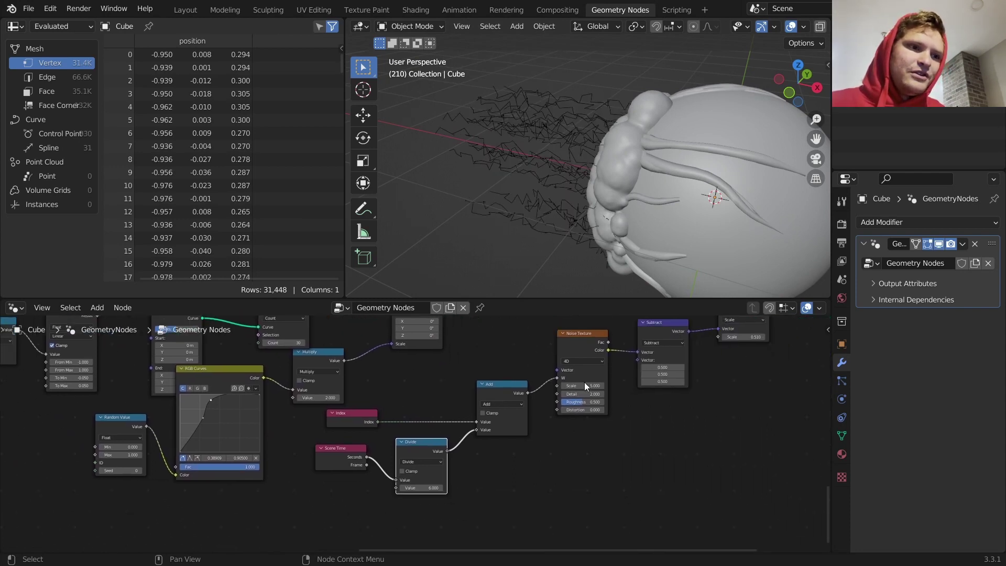
{"action": "left_click", "coordinate": [582, 386]}
{"action": "type", "text": "1"}
{"action": "key", "text": "Return"}
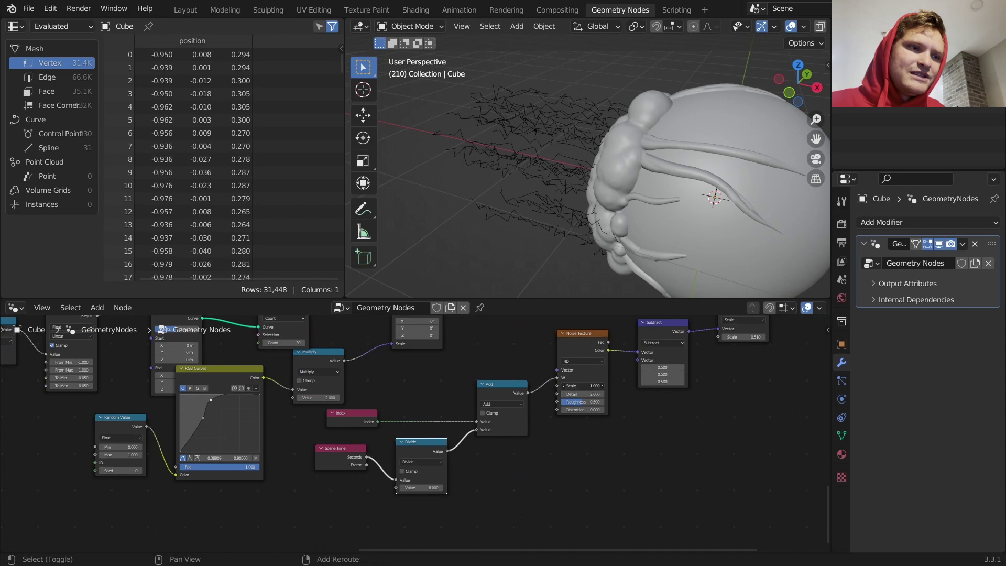
{"action": "mouse_move", "coordinate": [582, 385]}
{"action": "left_mouse_down", "text": "shift"}
{"action": "mouse_move", "coordinate": [557, 386]}
{"action": "mouse_move", "coordinate": [575, 386]}
{"action": "left_mouse_up", "text": "shift"}
Connect Index directly to the Noise Texture's Vector input, dissolve the Add node so Divide feeds W, and play the animation
{"action": "scroll", "coordinate": [344, 417], "scroll_direction": "up", "scroll_amount": 2}
{"action": "scroll", "coordinate": [573, 373], "scroll_direction": "up", "scroll_amount": 2}
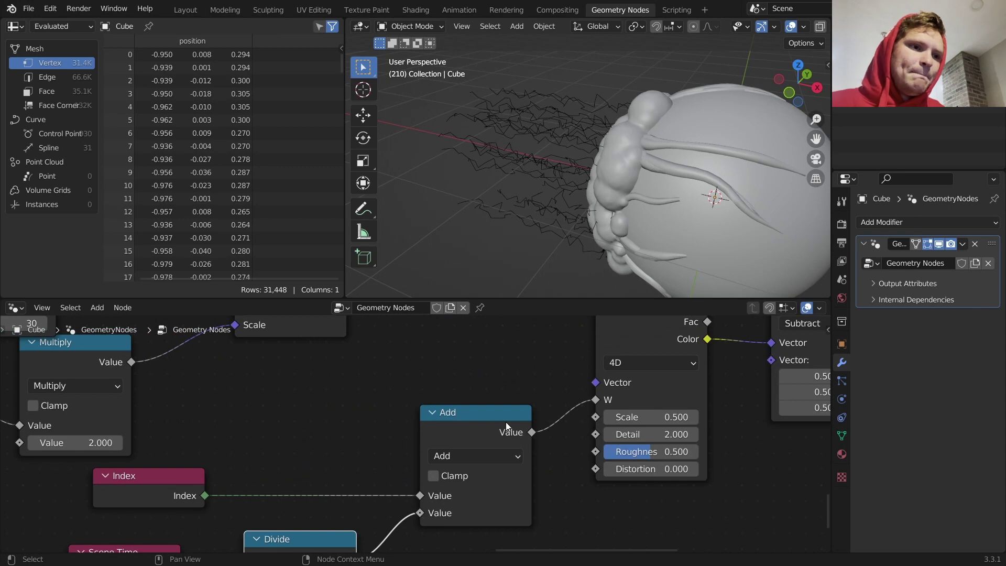
{"action": "left_click_drag", "start_coordinate": [416, 497], "coordinate": [498, 406]}
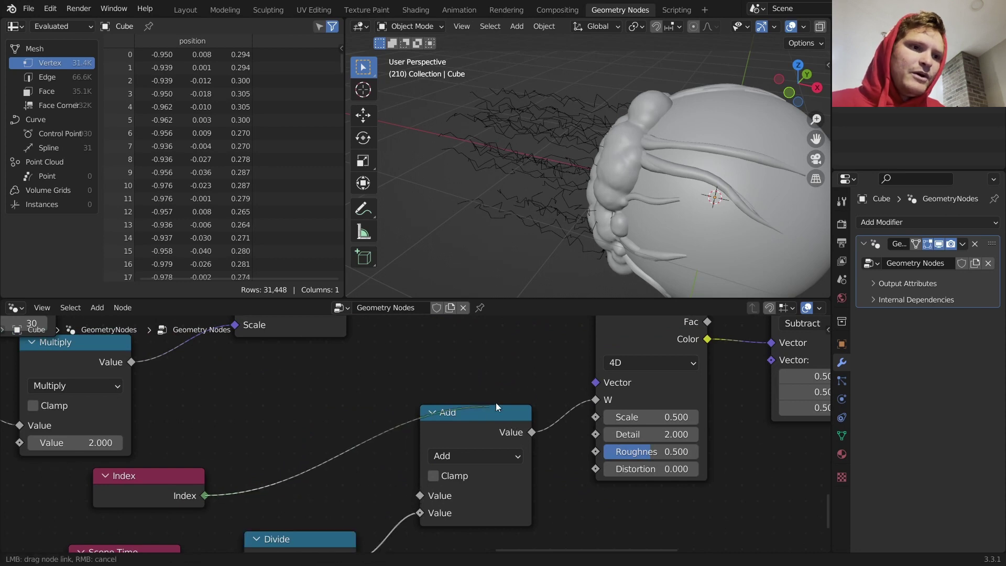
{"action": "left_click_drag", "start_coordinate": [596, 386], "coordinate": [596, 386]}
{"action": "left_click_drag", "start_coordinate": [457, 422], "coordinate": [458, 455]}
{"action": "key", "text": "ctrl+x"}
{"action": "key", "text": "space"}
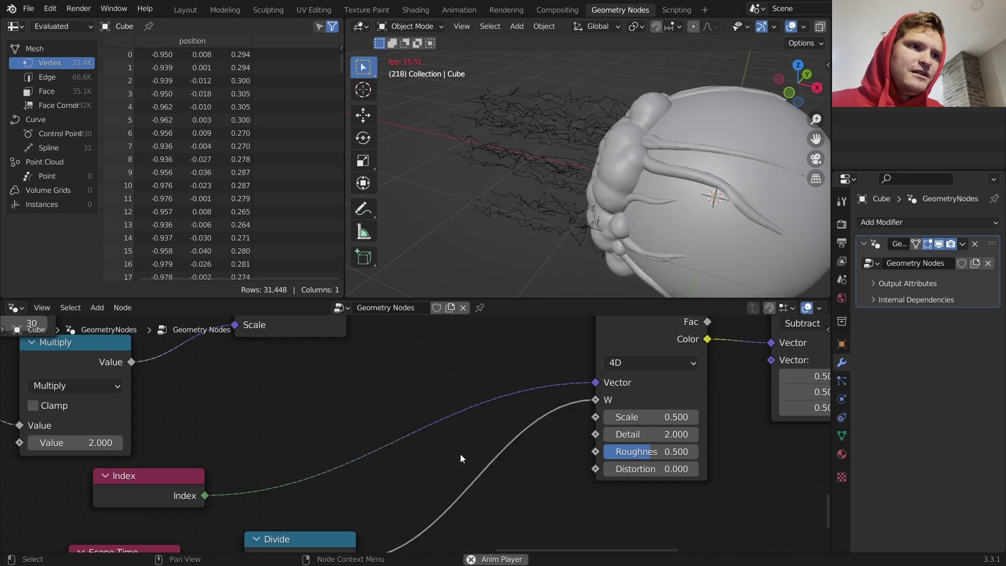
Dissolve the Divide node so Scene Time's Seconds feeds the Noise Texture's W input directly
{"action": "middle_click_drag", "start_coordinate": [417, 496], "coordinate": [468, 411]}
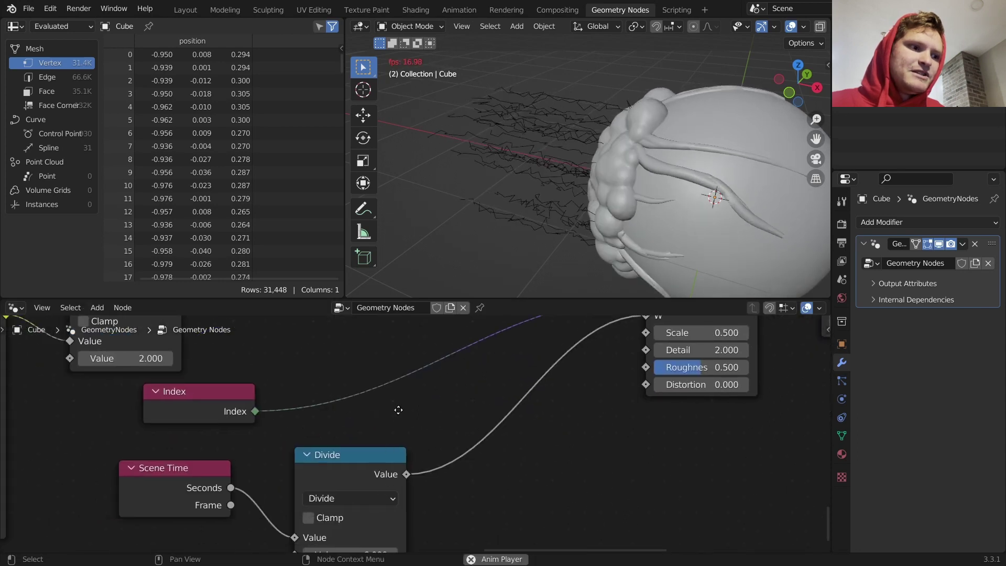
{"action": "middle_click_drag", "start_coordinate": [386, 462], "coordinate": [396, 427]}
{"action": "left_click", "coordinate": [397, 427]}
{"action": "key", "text": "ctrl+x"}
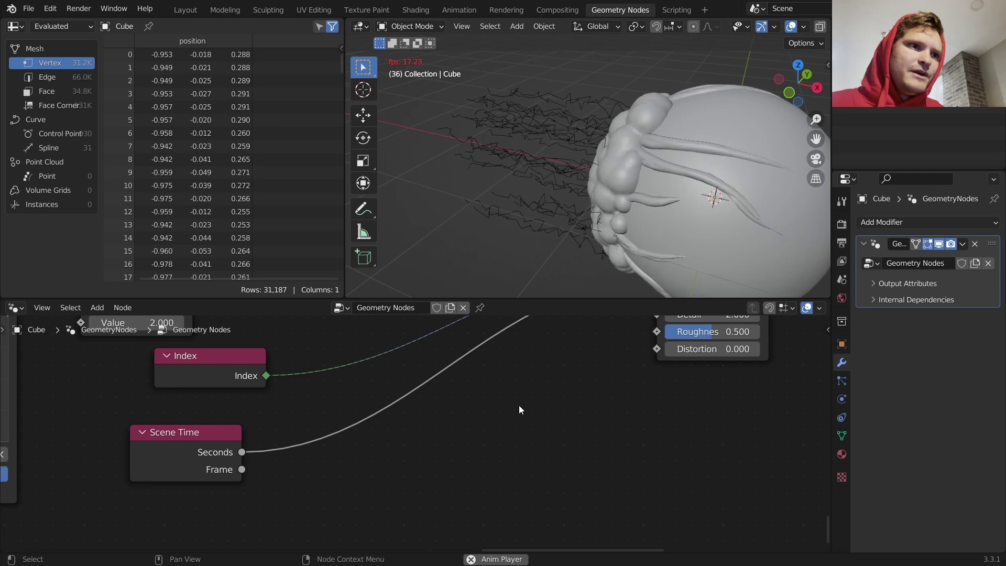
Pause the animation, set the Noise Texture's scale to 0.05, and resume playback
{"action": "key", "text": "space"}
{"action": "middle_click_drag", "start_coordinate": [519, 409], "coordinate": [411, 494]}
{"action": "left_click_drag", "start_coordinate": [605, 379], "coordinate": [558, 380]}
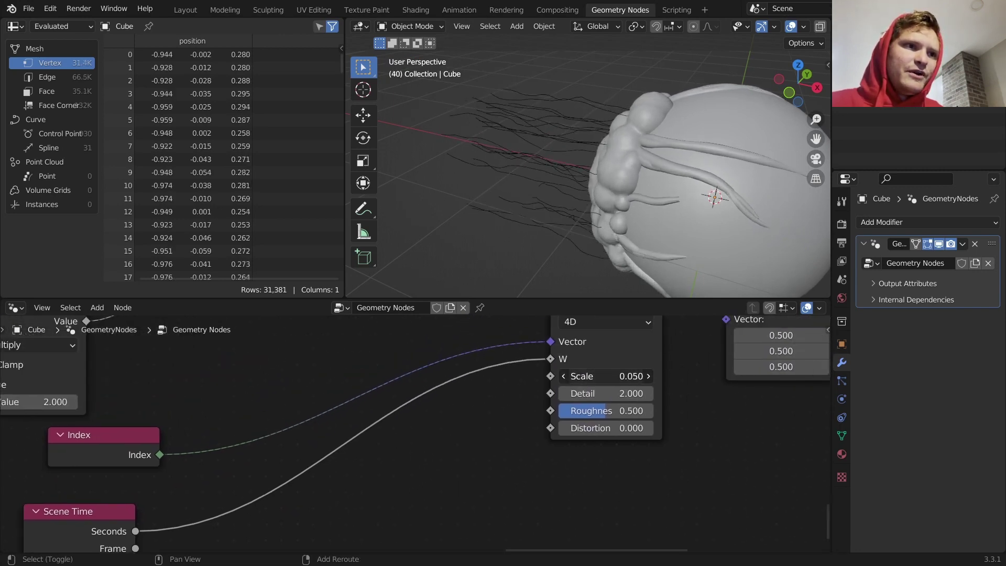
{"action": "key", "text": "space"}
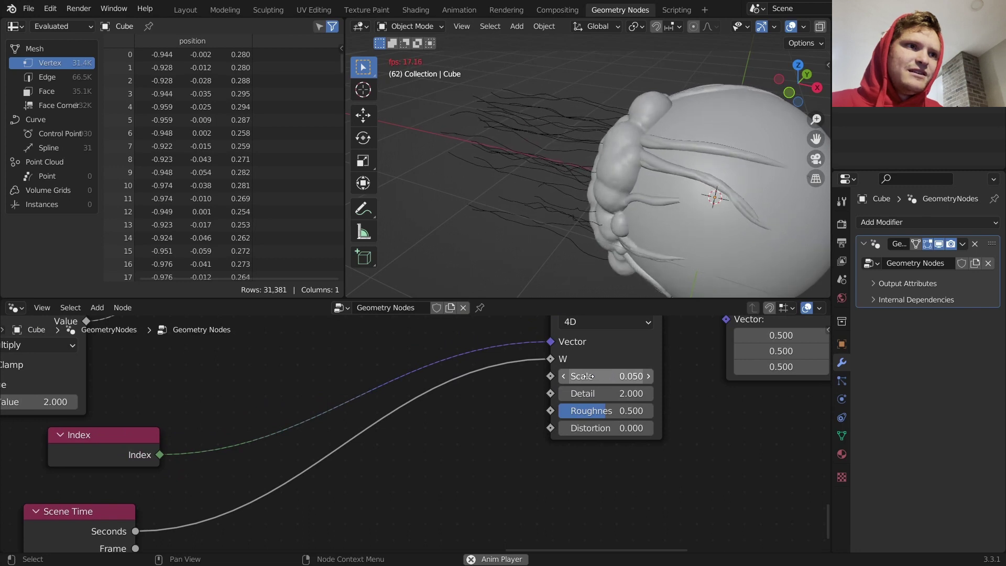
Add a Math node on the link between Scene Time's Seconds and the Noise Texture's W, and set it to Multiply
{"action": "middle_click_drag", "start_coordinate": [447, 404], "coordinate": [556, 343]}
{"action": "key", "text": "shift+a"}
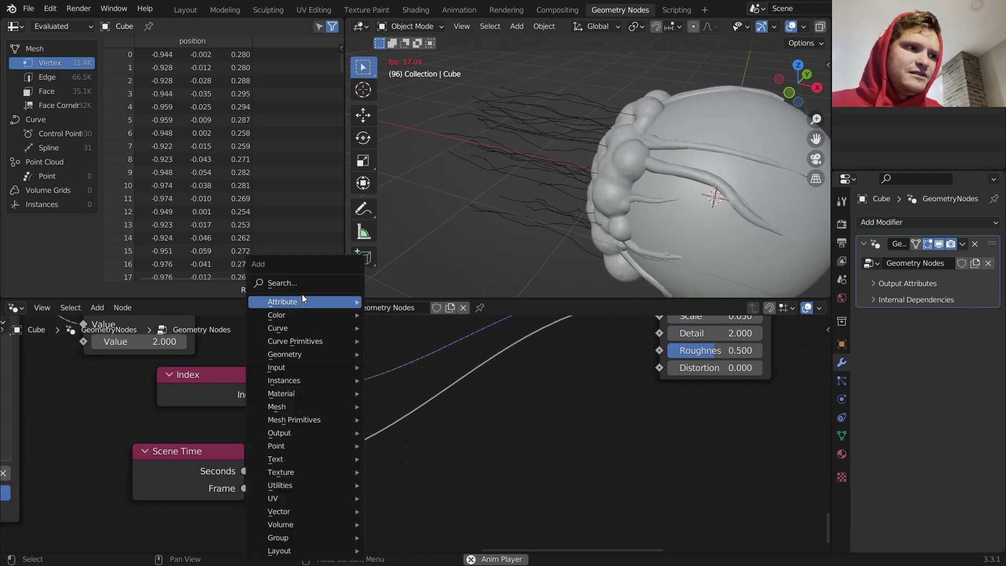
{"action": "left_click", "coordinate": [313, 284]}
{"action": "type", "text": "math"}
{"action": "key", "text": "Return"}
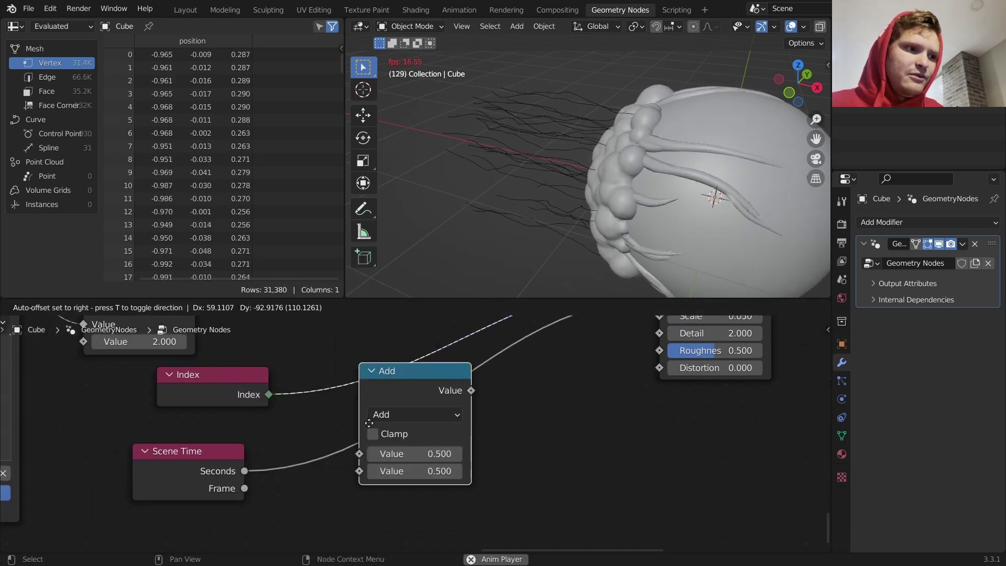
{"action": "left_click", "coordinate": [385, 445]}
{"action": "left_click", "coordinate": [396, 465]}
{"action": "left_click", "coordinate": [407, 294]}
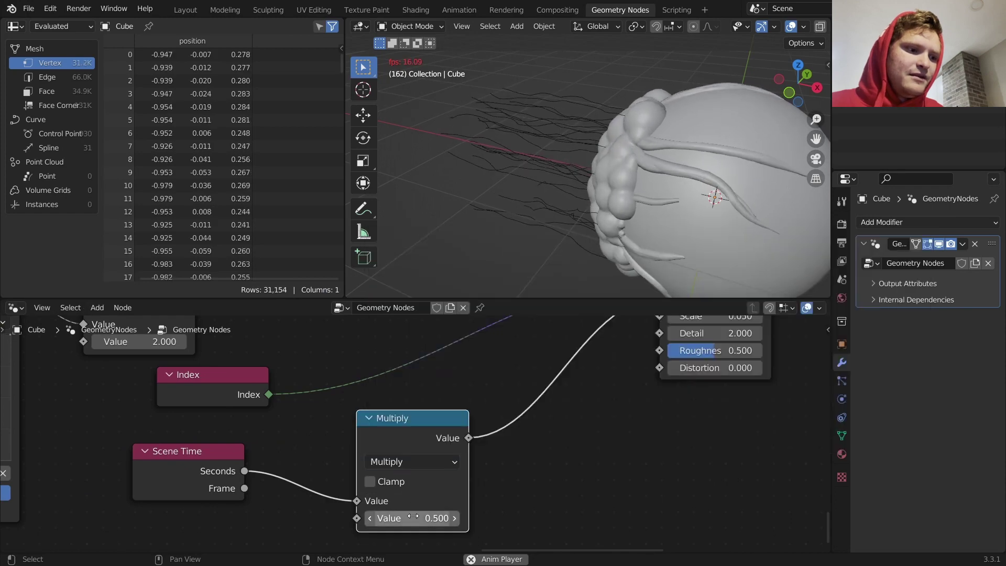
Set the multiplier of Scene Time's new Multiply node to 5
{"action": "double_click", "coordinate": [430, 518]}
{"action": "type", "text": "5"}
{"action": "key", "text": "Return"}
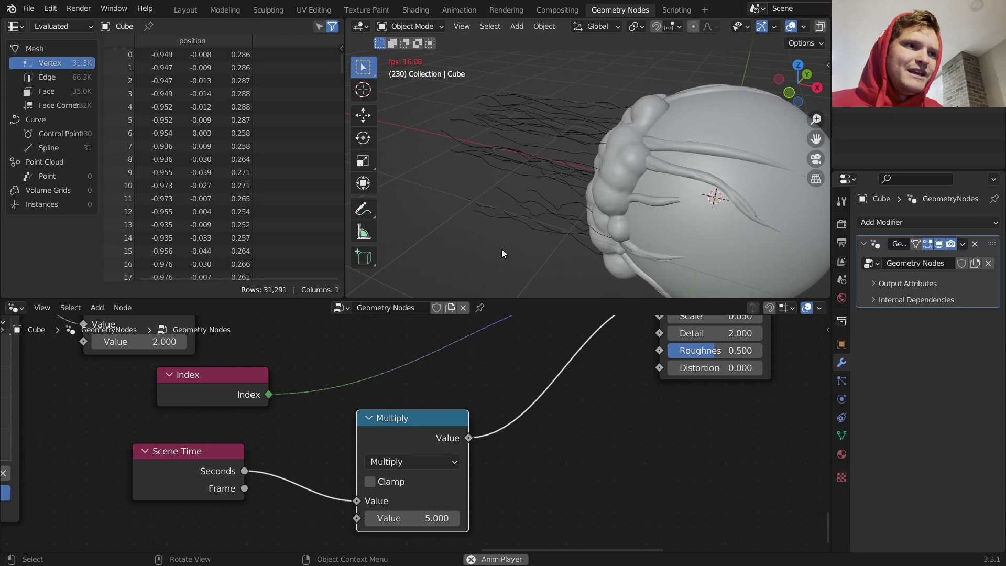
{"action": "scroll", "coordinate": [558, 388], "scroll_direction": "down", "scroll_amount": 2}
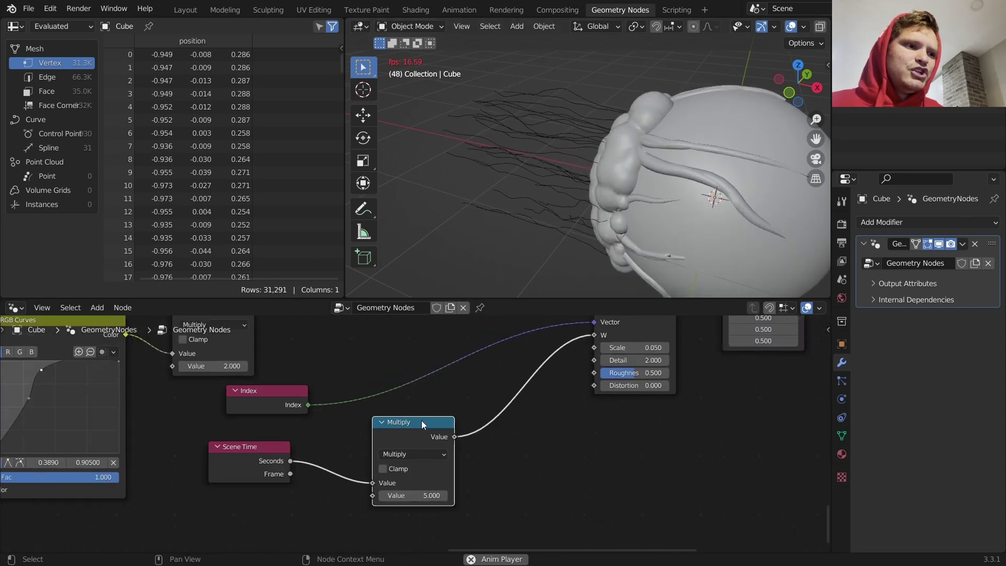
Duplicate the Multiply node as an Add node between Index and the Noise Texture's Vector, feeding Scene Time's Multiply output into its second value
{"action": "key", "text": "space"}
{"action": "key", "text": "shift+d"}
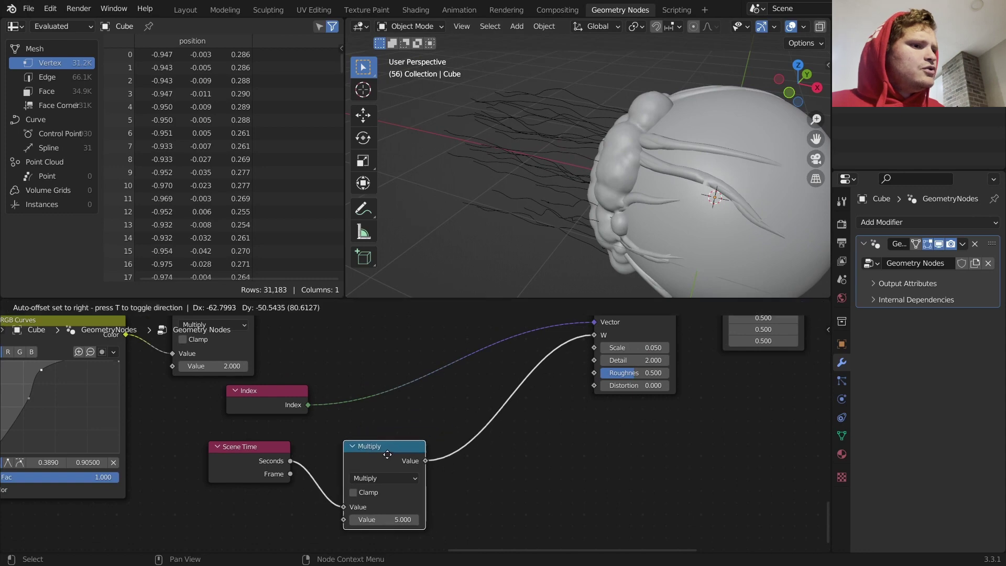
{"action": "left_click", "coordinate": [470, 326]}
{"action": "left_click", "coordinate": [465, 353]}
{"action": "left_click", "coordinate": [451, 367]}
{"action": "left_click_drag", "start_coordinate": [425, 472], "coordinate": [430, 397]}
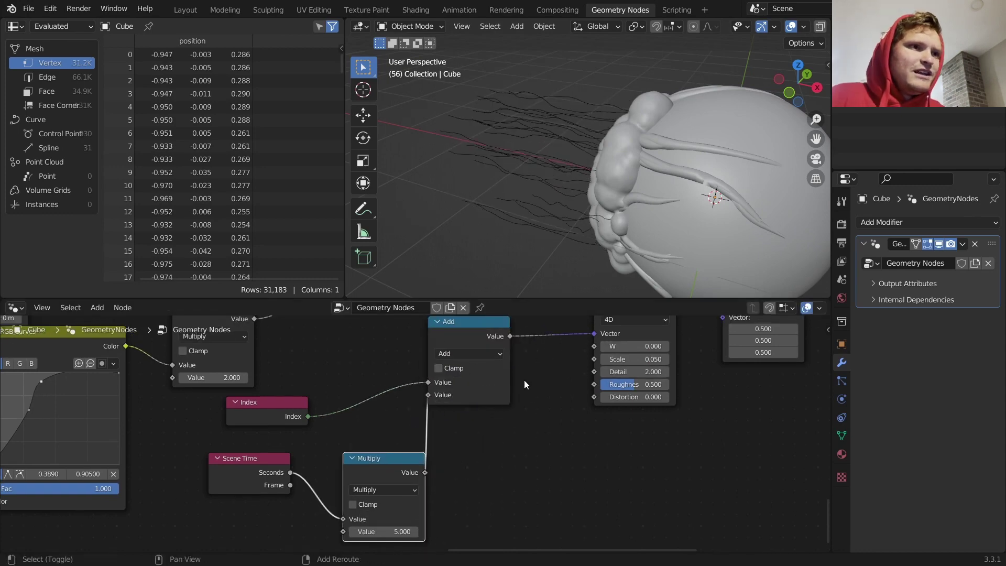
{"action": "key", "text": "space"}
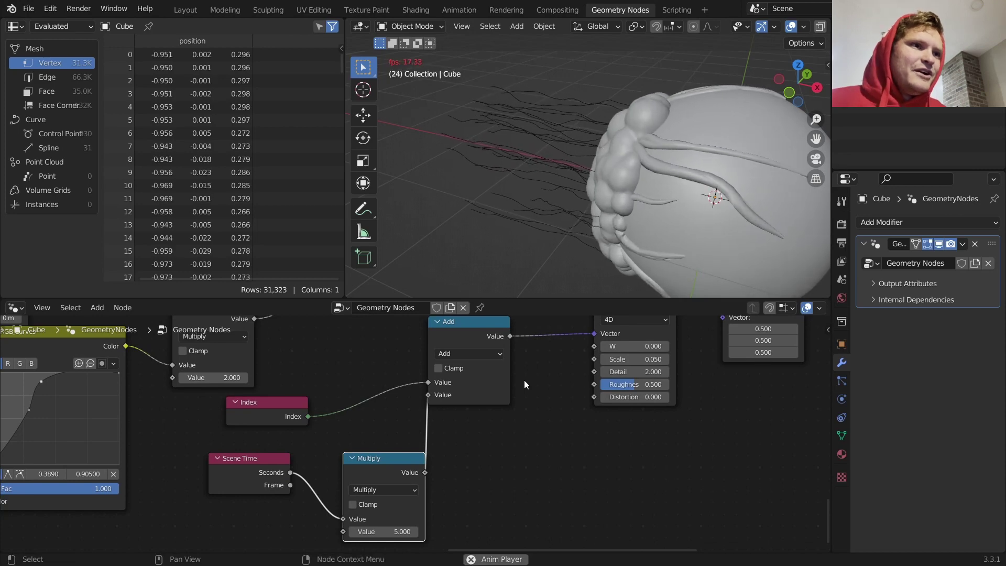
Change the Add node between Index and the Noise Texture to Subtract
{"action": "middle_click_drag", "start_coordinate": [525, 381], "coordinate": [517, 401]}
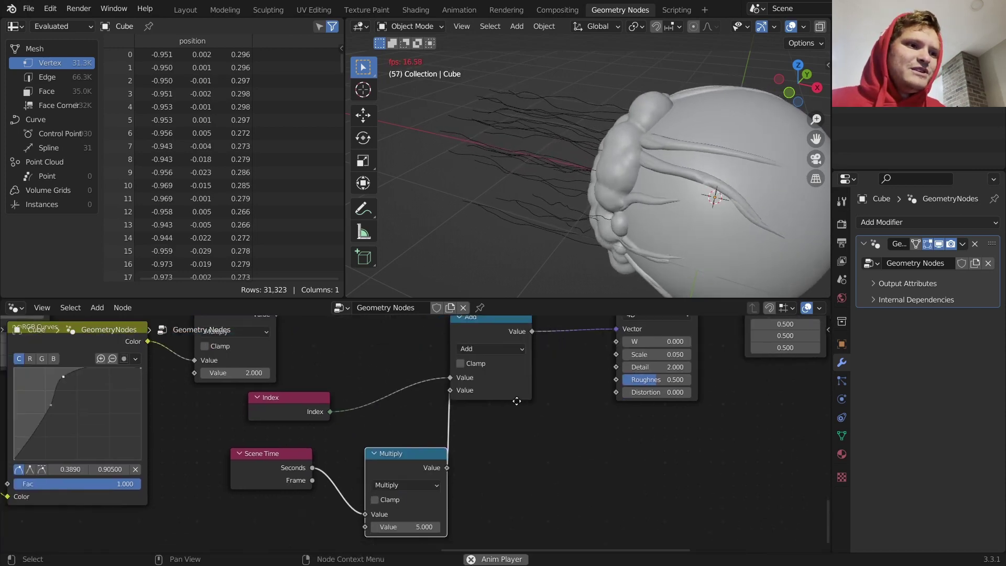
{"action": "left_click", "coordinate": [492, 350]}
{"action": "left_click", "coordinate": [493, 362]}
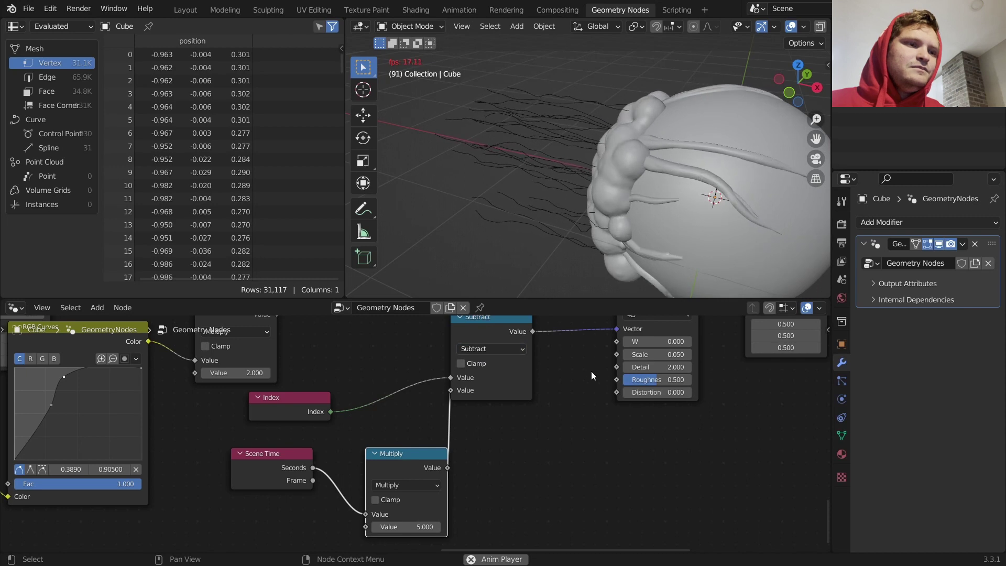
Try a Noise Texture W value of 2.41, and switch the texture from 4D to 3D
{"action": "middle_click_drag", "start_coordinate": [592, 375], "coordinate": [548, 411]}
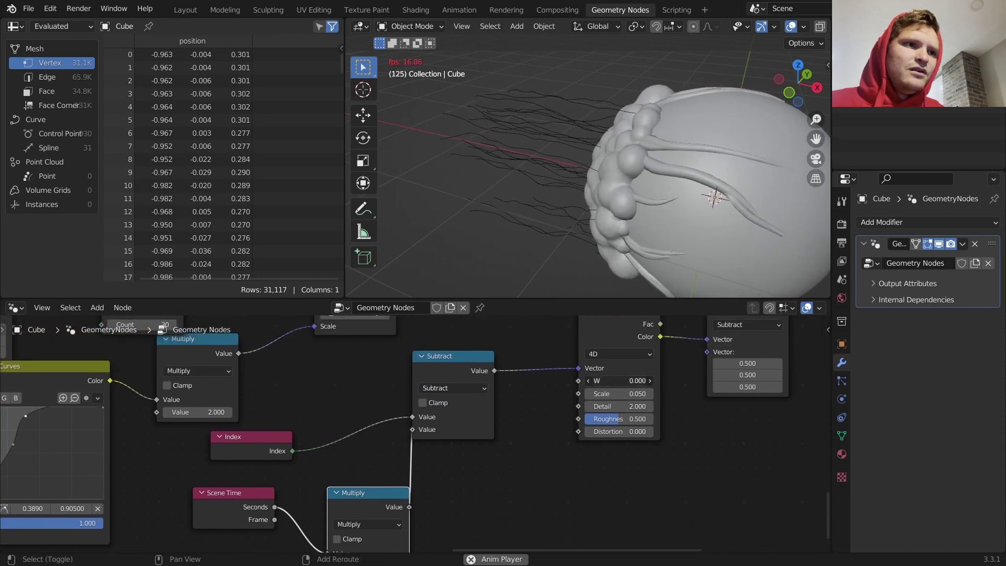
{"action": "left_click_drag", "start_coordinate": [619, 381], "coordinate": [681, 381], "text": "shift"}
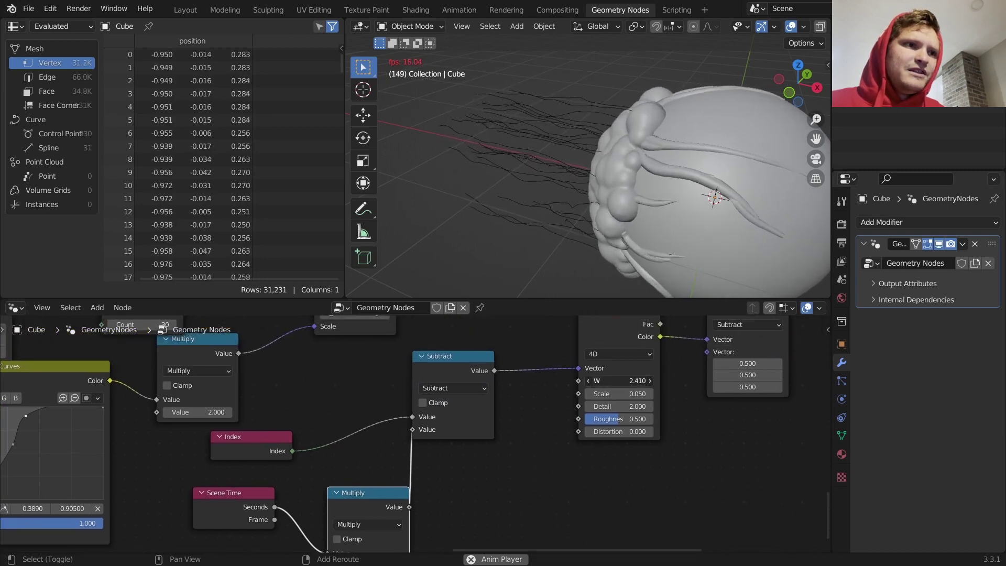
{"action": "left_click", "coordinate": [616, 353]}
{"action": "left_click", "coordinate": [606, 389]}
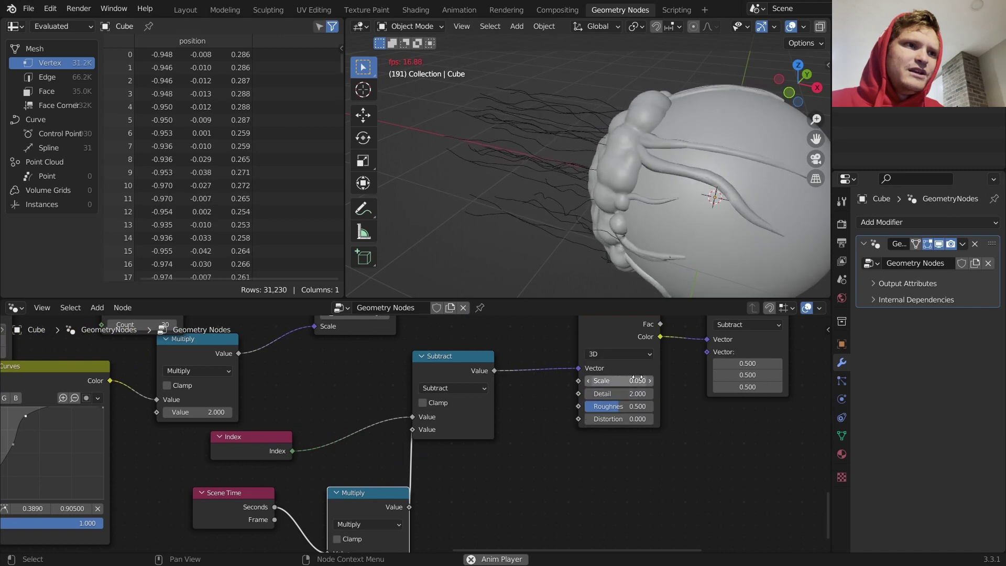
Set the vector Scale node's factor, after the noise's Subtract node, to 0.52
{"action": "middle_click_drag", "start_coordinate": [637, 380], "coordinate": [396, 448]}
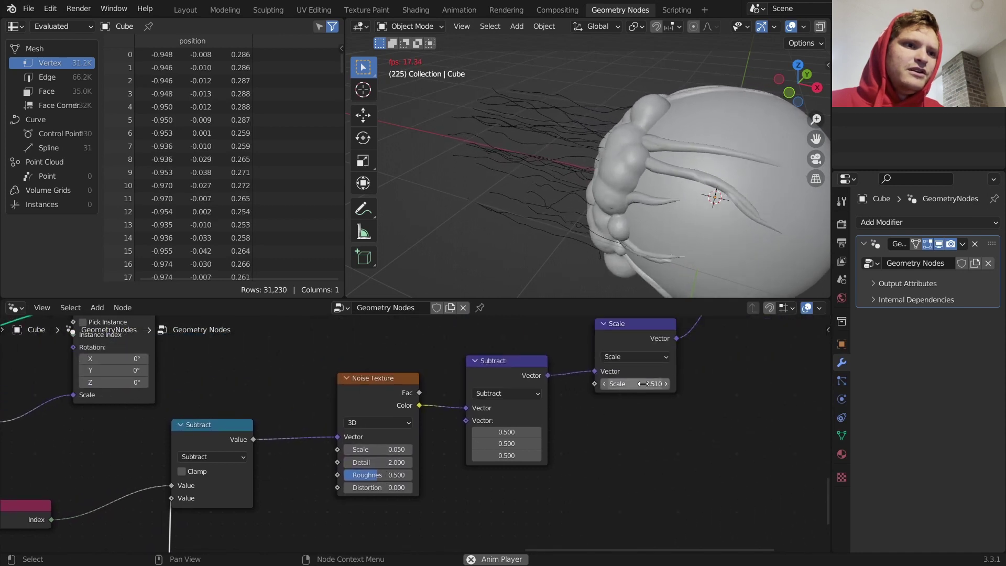
{"action": "mouse_move", "coordinate": [643, 384]}
{"action": "left_mouse_down"}
{"action": "mouse_move", "coordinate": [727, 383]}
{"action": "mouse_move", "coordinate": [643, 384]}
{"action": "left_mouse_up"}
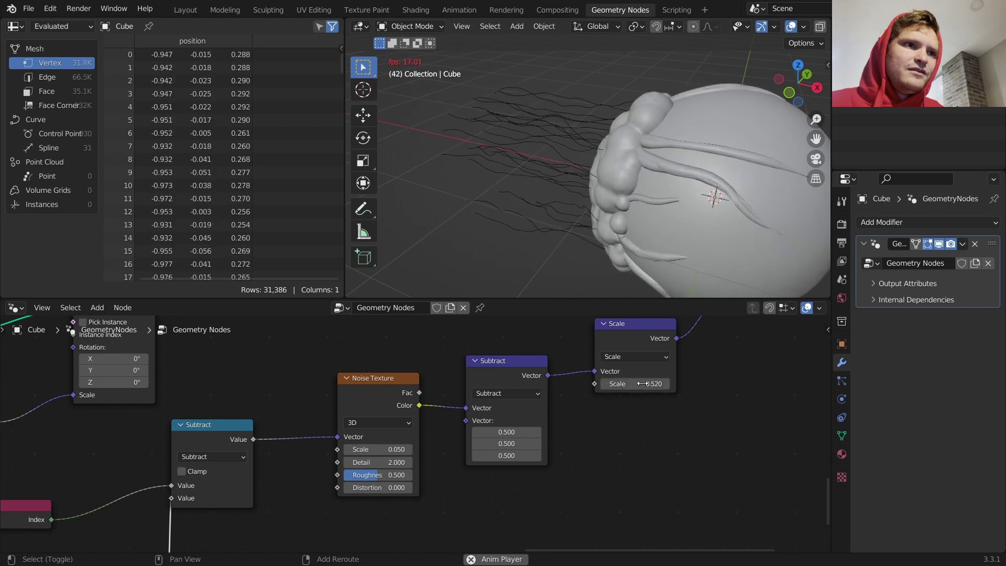
{"action": "scroll", "coordinate": [631, 196], "scroll_direction": "down", "scroll_amount": 3}
{"action": "mouse_move", "coordinate": [630, 178]}
{"action": "middle_mouse_down"}
{"action": "mouse_move", "coordinate": [567, 162]}
{"action": "mouse_move", "coordinate": [634, 162]}
{"action": "middle_mouse_up"}
{"action": "scroll", "coordinate": [320, 457], "scroll_direction": "down", "scroll_amount": 1}
{"action": "middle_click_drag", "start_coordinate": [451, 378], "coordinate": [451, 384]}
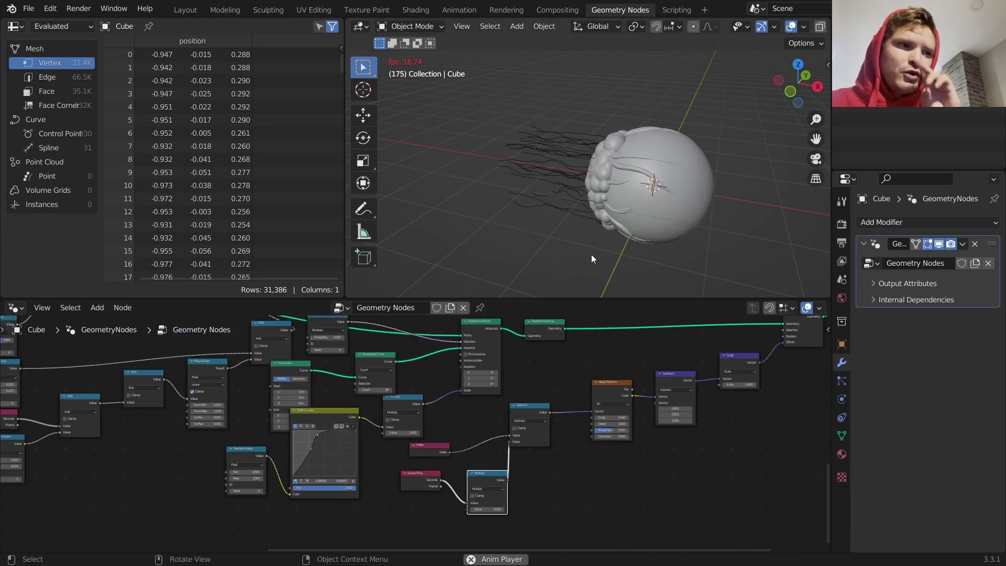
Add a vector Random Value node feeding the Rotation input of the strands' instancing node
{"action": "middle_click_drag", "start_coordinate": [473, 374], "coordinate": [473, 344], "text": "ctrl"}
{"action": "key", "text": "shift+a"}
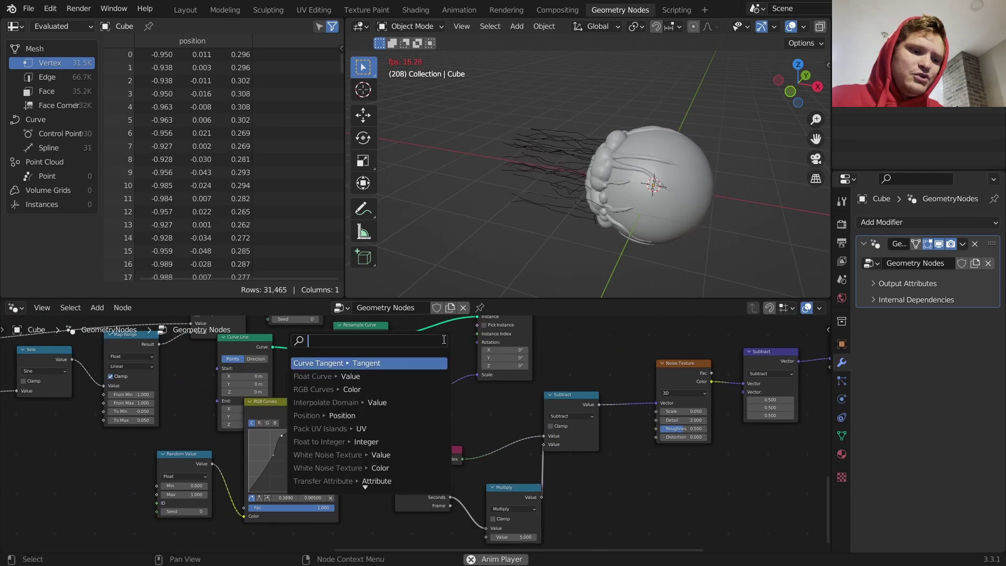
{"action": "type", "text": "random"}
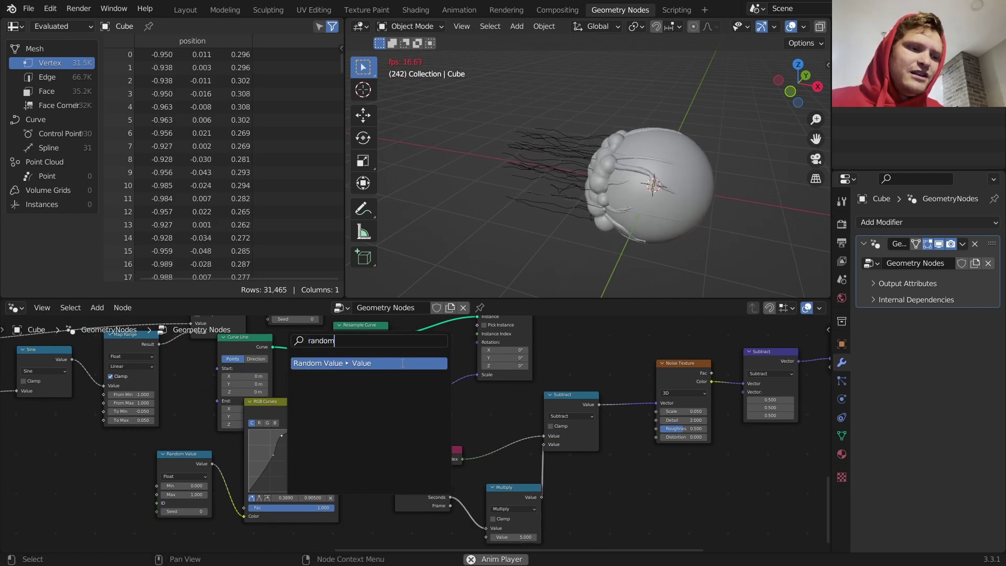
{"action": "key", "text": "Return"}
{"action": "left_click", "coordinate": [440, 393]}
Set all three minimum components of the vector Random Value node to -0.5
{"action": "scroll", "coordinate": [442, 395], "scroll_direction": "up", "scroll_amount": 2}
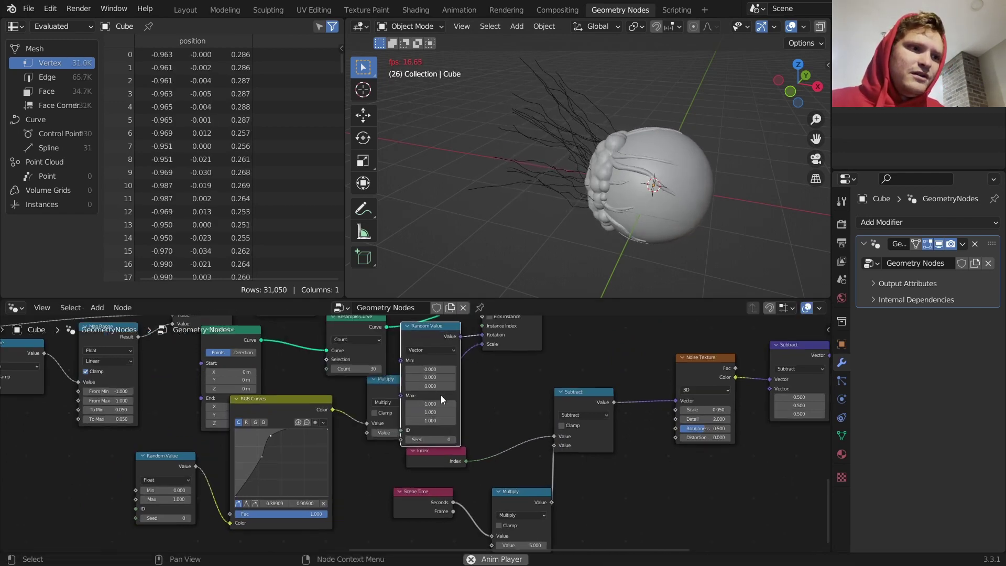
{"action": "scroll", "coordinate": [442, 396], "scroll_direction": "up", "scroll_amount": 2}
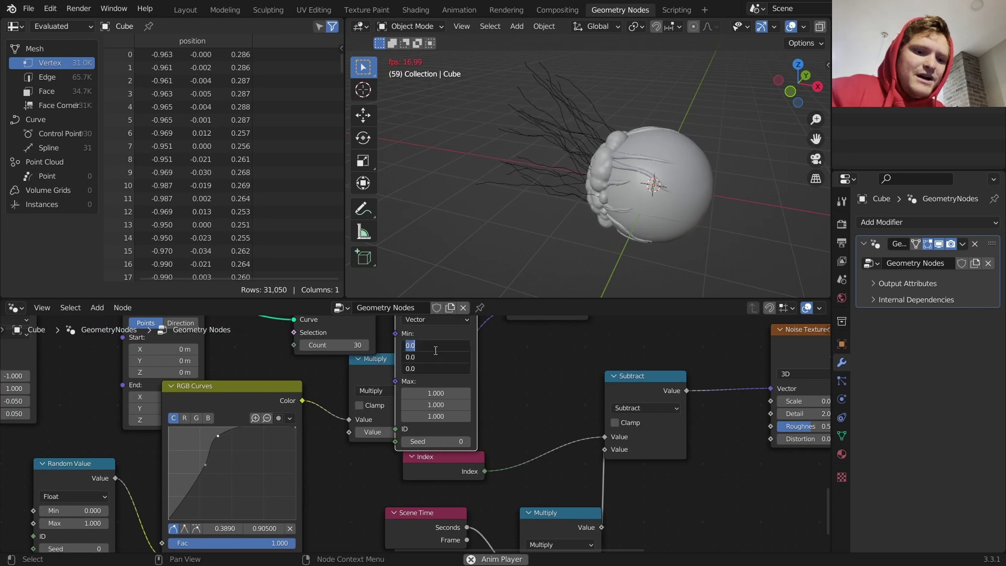
{"action": "left_click", "coordinate": [436, 350]}
{"action": "type", "text": "-..5"}
{"action": "key", "text": "Return"}
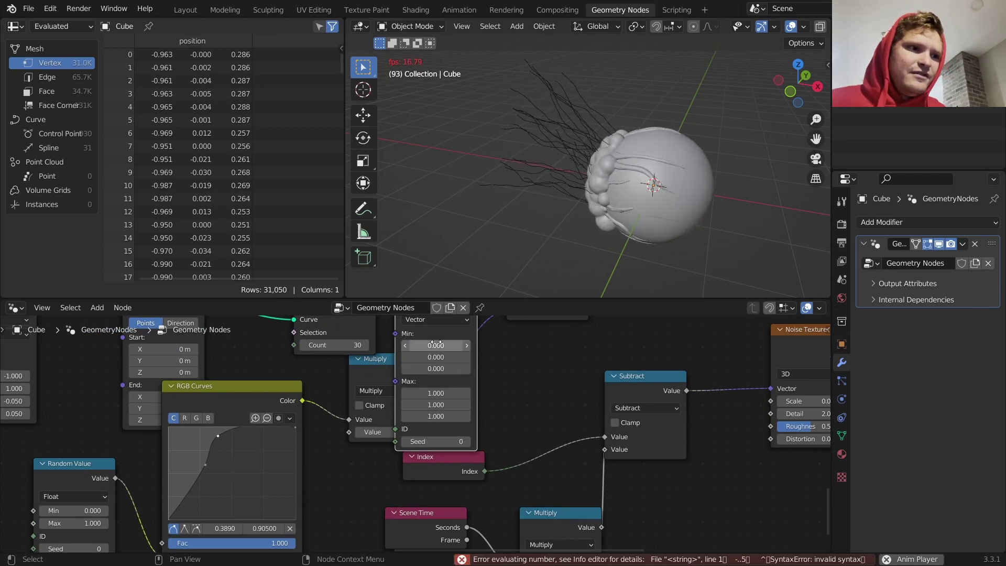
{"action": "type", "text": "-.5"}
{"action": "key", "text": "Return"}
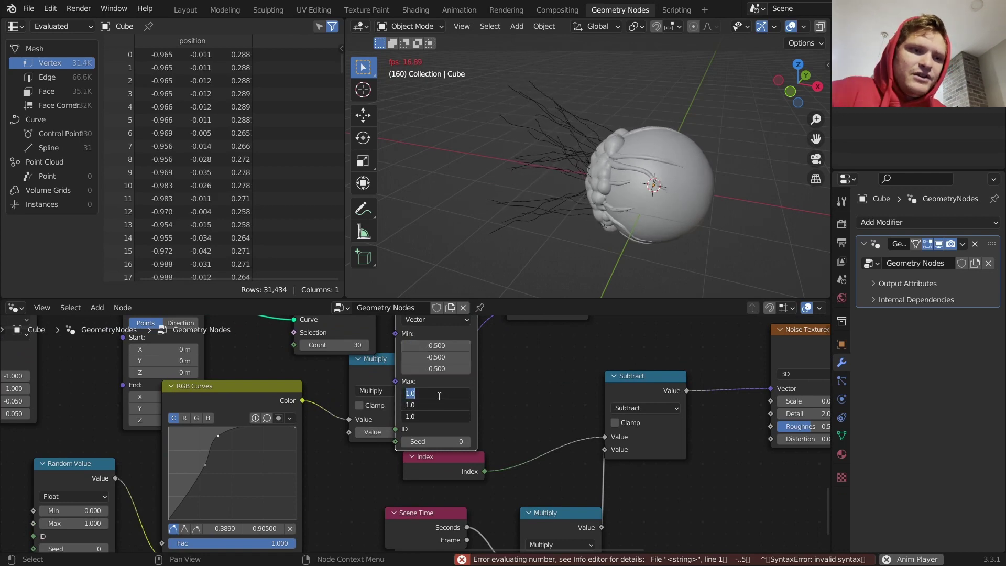
Set all three maximum components of the vector Random Value node to 0.5
{"action": "type", "text": ".5"}
{"action": "key", "text": "Return"}
{"action": "middle_click_drag", "start_coordinate": [567, 163], "coordinate": [595, 158]}
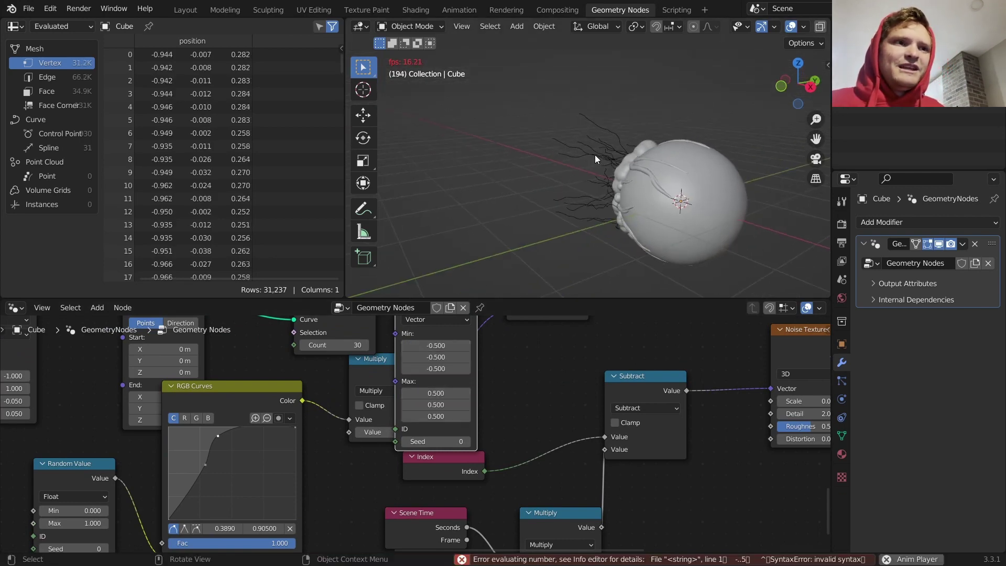
{"action": "scroll", "coordinate": [583, 359], "scroll_direction": "down", "scroll_amount": 3}
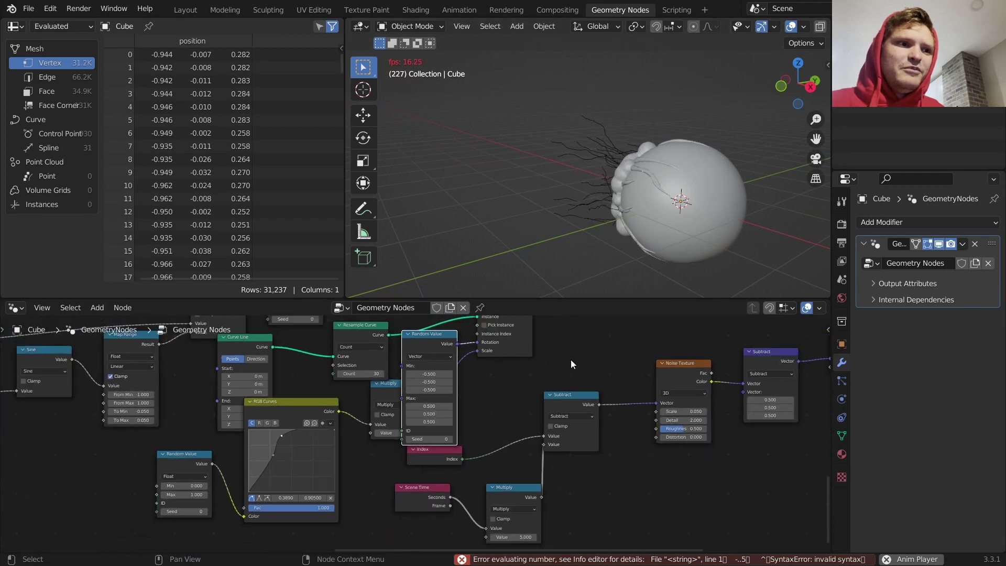
Try inserting a Rotate Instances node between the strands' Instance on Points and Realize Instances nodes
{"action": "left_click", "coordinate": [684, 352]}
{"action": "key", "text": "shift+a"}
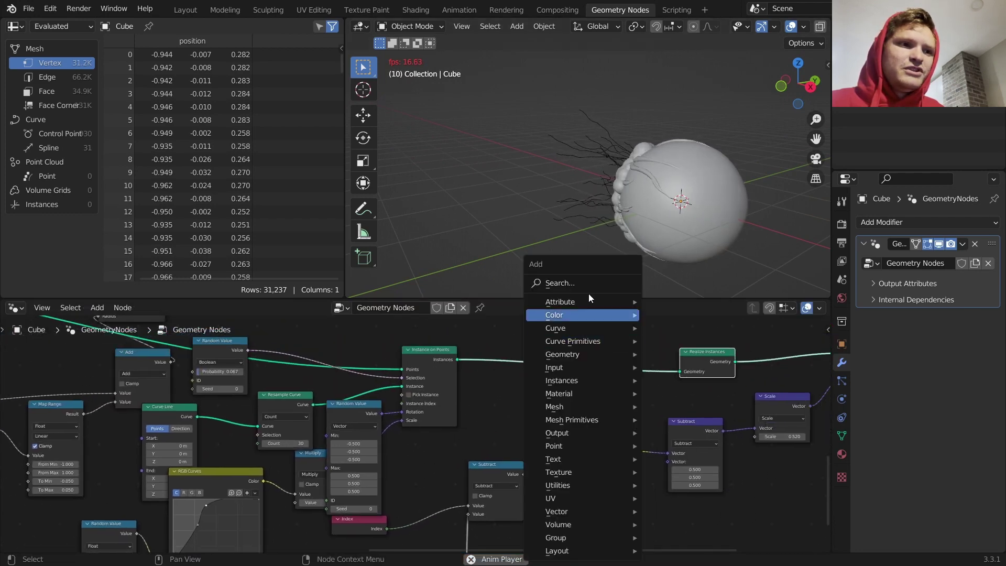
{"action": "left_click", "coordinate": [584, 283]}
{"action": "type", "text": "random"}
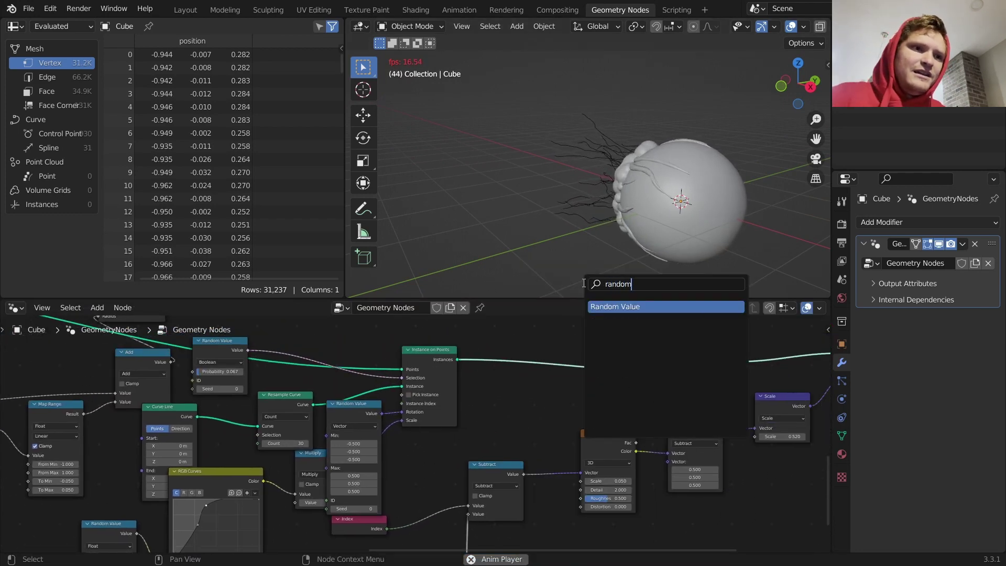
{"action": "type", "text": "rotat"}
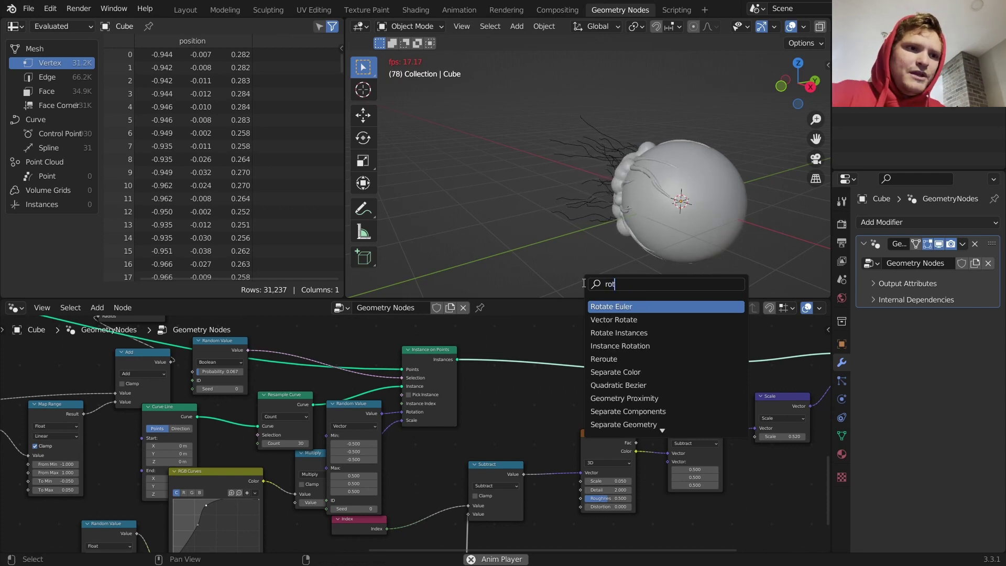
{"action": "left_click", "coordinate": [620, 333]}
{"action": "left_click", "coordinate": [524, 319]}
Try different rotation values on the Rotate Instances node, undo them, and remove the node while keeping its link
{"action": "left_click_drag", "start_coordinate": [537, 346], "coordinate": [544, 370]}
{"action": "middle_click_drag", "start_coordinate": [597, 204], "coordinate": [693, 220]}
{"action": "left_click_drag", "start_coordinate": [568, 357], "coordinate": [601, 356]}
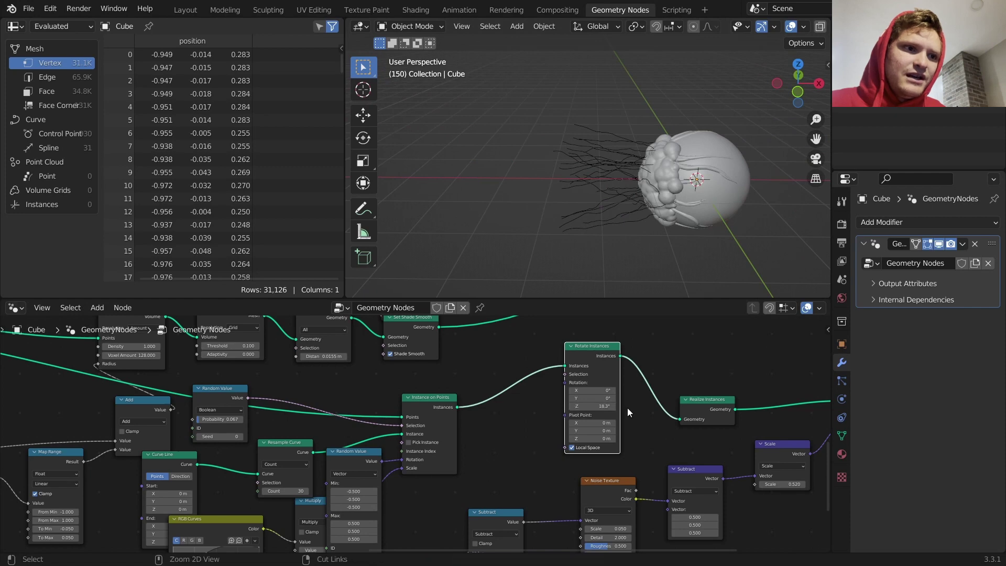
{"action": "key", "text": "ctrl+z"}
{"action": "scroll", "coordinate": [624, 410], "scroll_direction": "up", "scroll_amount": 3}
{"action": "mouse_move", "coordinate": [646, 389]}
{"action": "left_mouse_down"}
{"action": "mouse_move", "coordinate": [656, 389]}
{"action": "mouse_move", "coordinate": [633, 389]}
{"action": "mouse_move", "coordinate": [663, 380]}
{"action": "left_mouse_up"}
{"action": "middle_click_drag", "start_coordinate": [682, 155], "coordinate": [752, 184]}
{"action": "key", "text": "ctrl+z"}
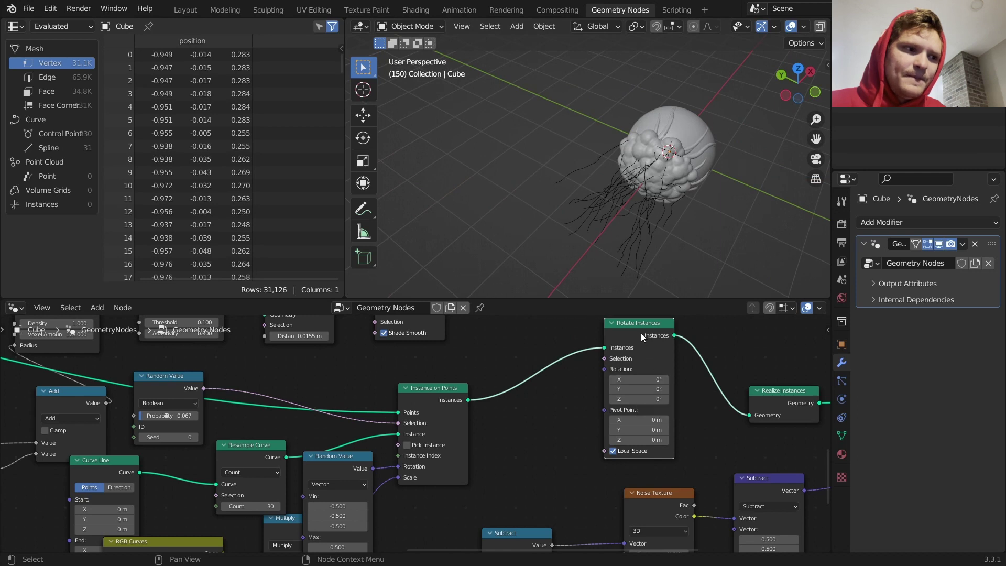
{"action": "key", "text": "ctrl+x"}
Insert a Vector Math node set to Scale between the vector Random Value node and the strands' Rotation input
{"action": "left_click_drag", "start_coordinate": [454, 401], "coordinate": [621, 381]}
{"action": "middle_click_drag", "start_coordinate": [370, 438], "coordinate": [453, 362]}
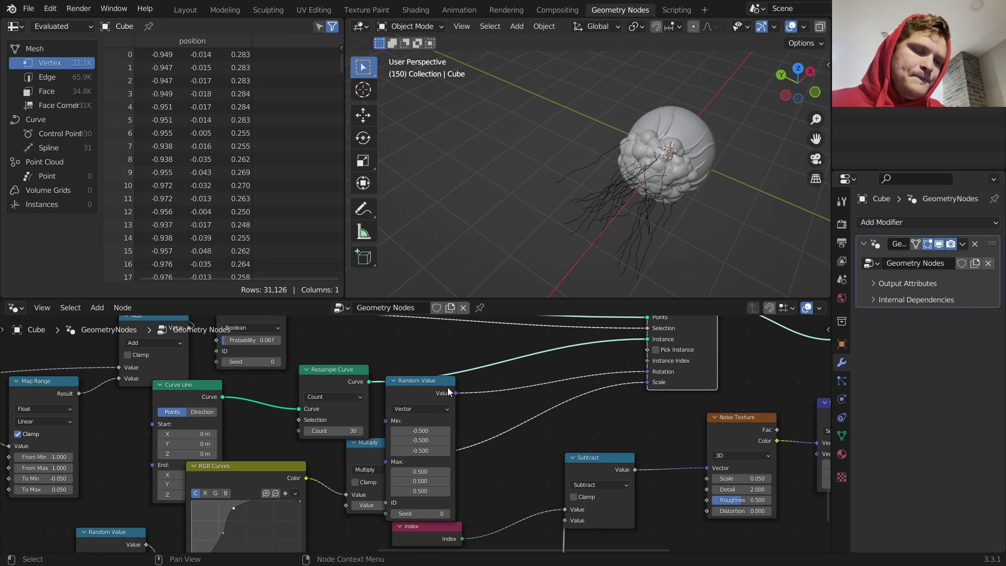
{"action": "key", "text": "shift+a"}
{"action": "left_click", "coordinate": [456, 282]}
{"action": "type", "text": "vec"}
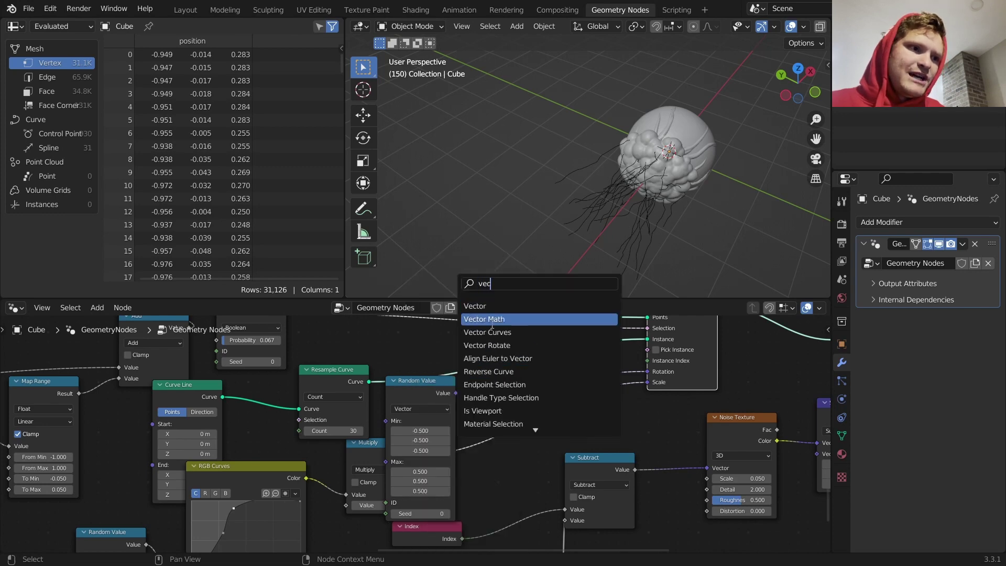
{"action": "left_click", "coordinate": [492, 319]}
{"action": "left_click", "coordinate": [556, 397]}
{"action": "left_click", "coordinate": [555, 397]}
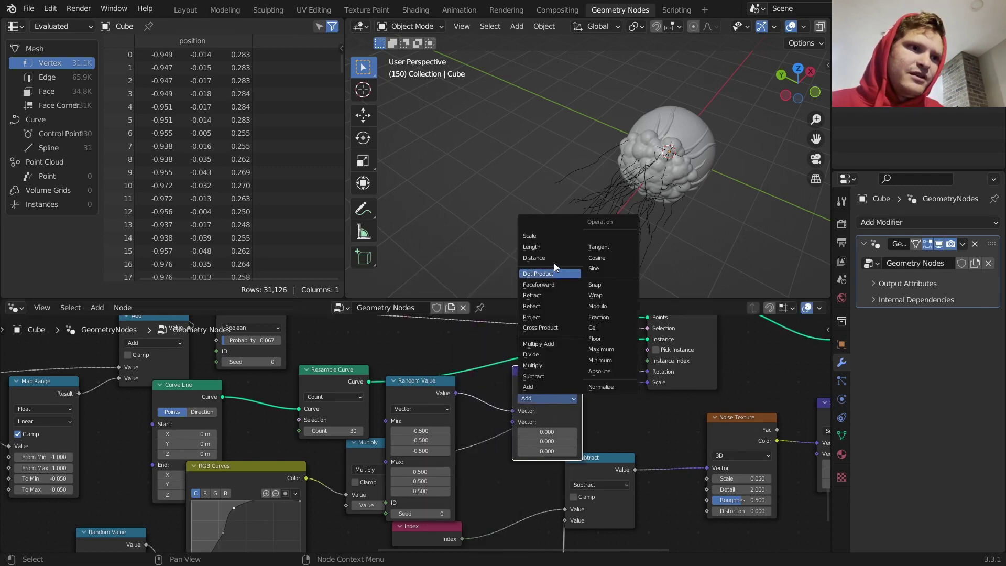
{"action": "left_click", "coordinate": [555, 264]}
Test the strands' rotation with the new vector Scale node's factor at 0, and restore it to 1
{"action": "left_click", "coordinate": [556, 421]}
{"action": "type", "text": "000"}
{"action": "key", "text": "Return"}
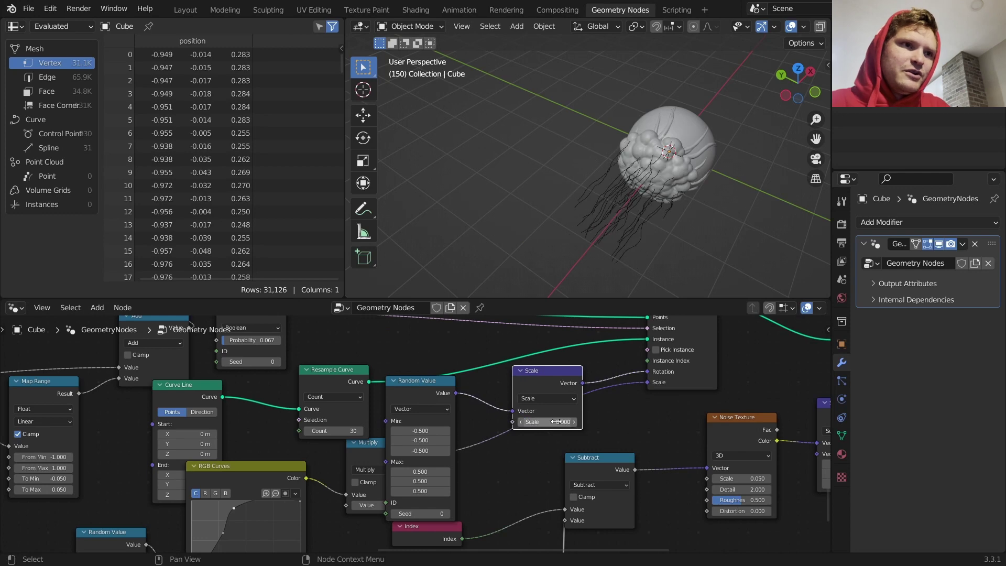
{"action": "type", "text": "1"}
{"action": "key", "text": "Return"}
Duplicate the Multiply node beside Scene Time, feed it Seconds, and change its operation to Sine
{"action": "middle_click_drag", "start_coordinate": [539, 423], "coordinate": [566, 371]}
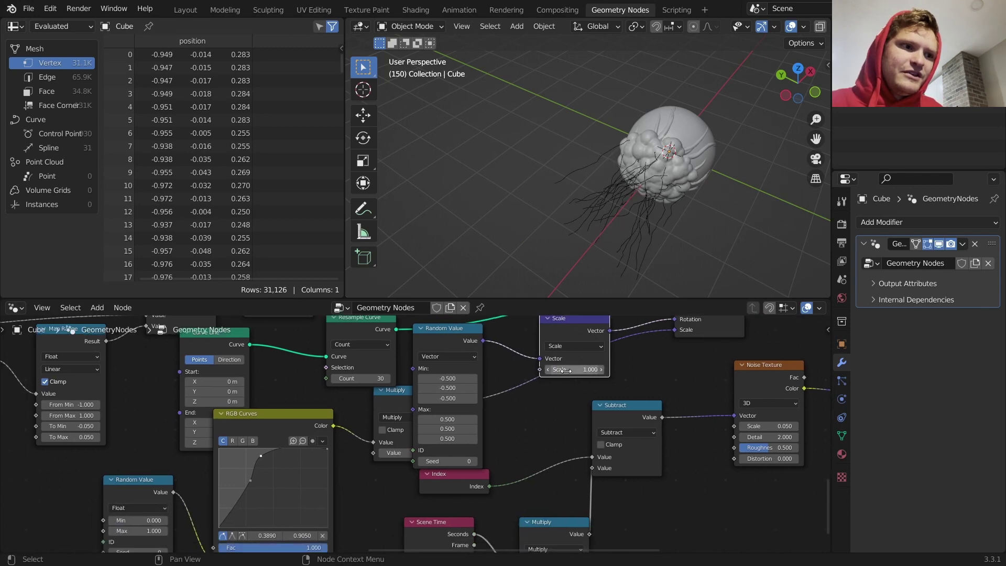
{"action": "middle_click_drag", "start_coordinate": [539, 479], "coordinate": [539, 448]}
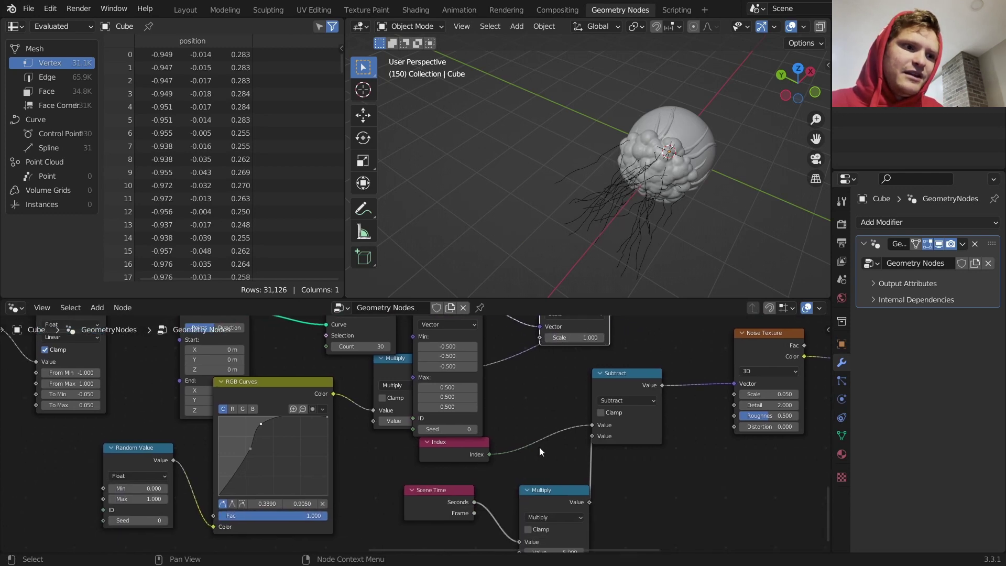
{"action": "left_click", "coordinate": [545, 494]}
{"action": "key", "text": "shift+d"}
{"action": "left_click_drag", "start_coordinate": [473, 504], "coordinate": [617, 524]}
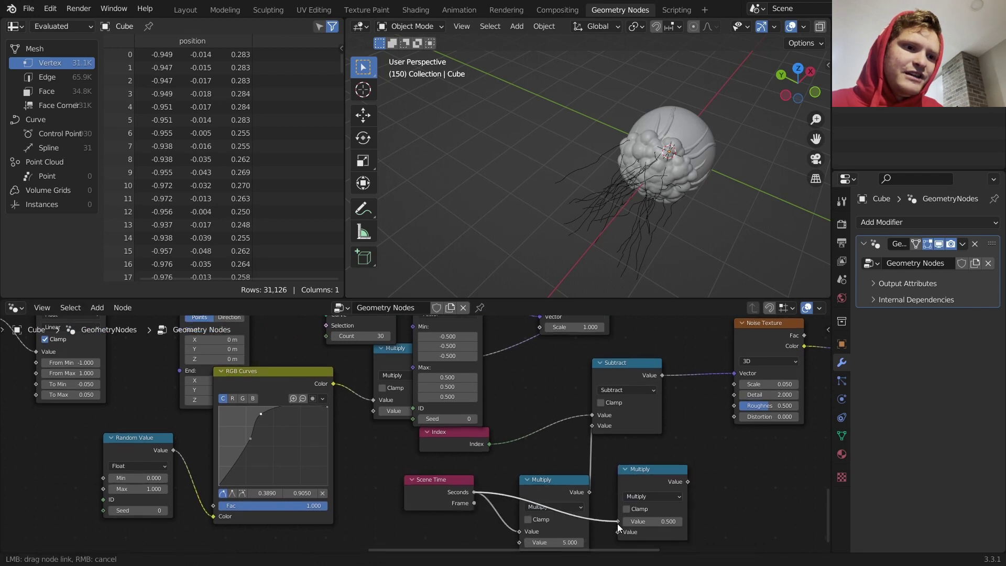
{"action": "left_click", "coordinate": [634, 495]}
{"action": "left_click", "coordinate": [554, 371]}
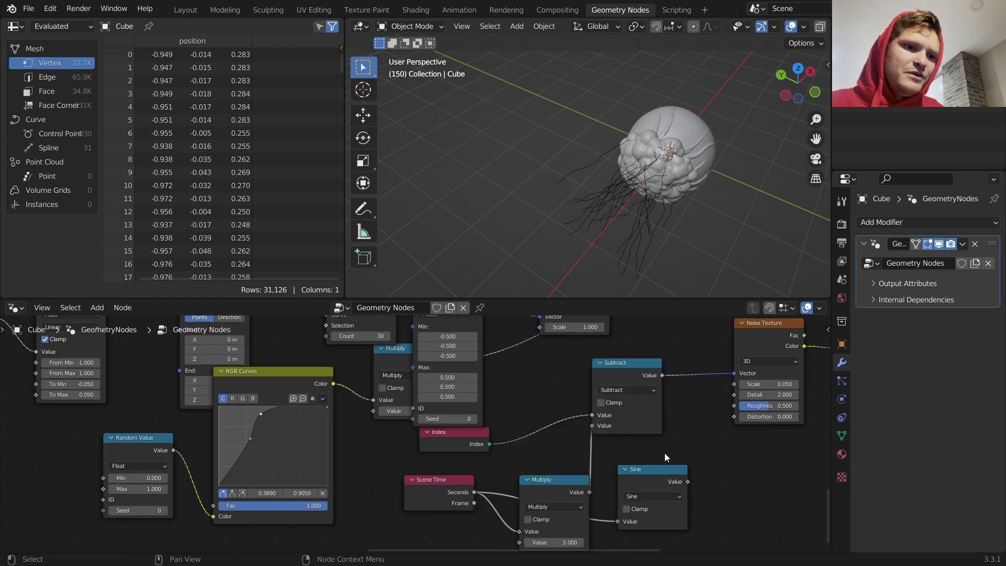
{"action": "left_click_drag", "start_coordinate": [671, 481], "coordinate": [652, 478]}
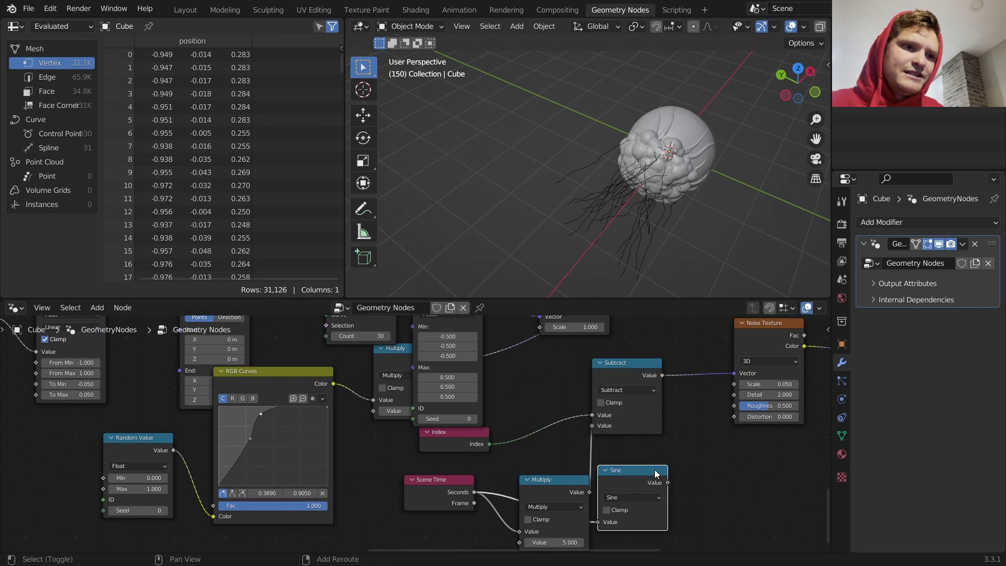
Add a Map Range node fed by the Sine node's value, and set its From Min to -1
{"action": "key", "text": "shift+a"}
{"action": "type", "text": "map"}
{"action": "key", "text": "Return"}
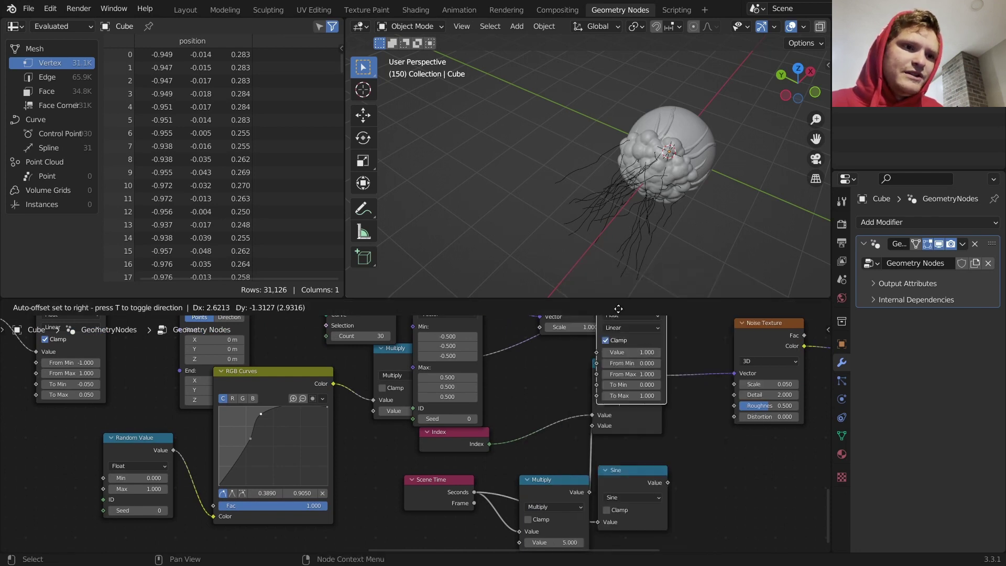
{"action": "left_click", "coordinate": [706, 488]}
{"action": "left_click_drag", "start_coordinate": [667, 483], "coordinate": [688, 538]}
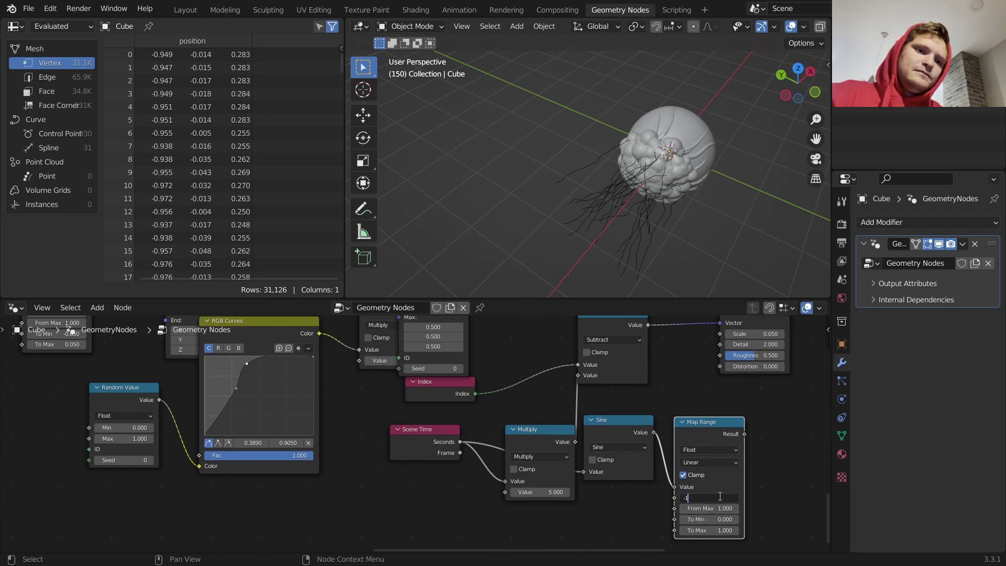
Link the new Map Range result to the rotation Scale node's factor and play the animation to view the strands
{"action": "scroll", "coordinate": [720, 497], "scroll_direction": "down", "scroll_amount": 2}
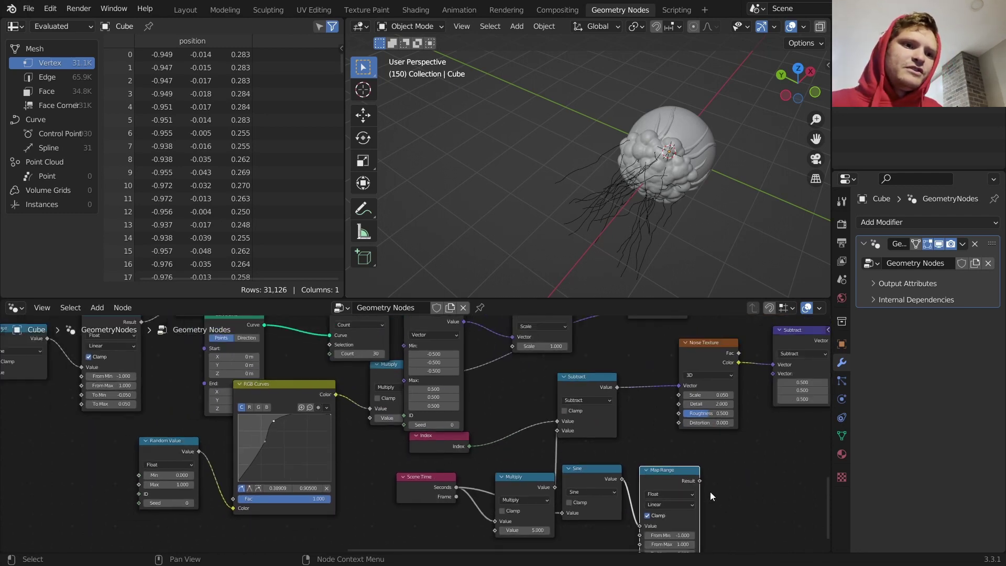
{"action": "left_click_drag", "start_coordinate": [701, 481], "coordinate": [512, 346]}
{"action": "key", "text": "space"}
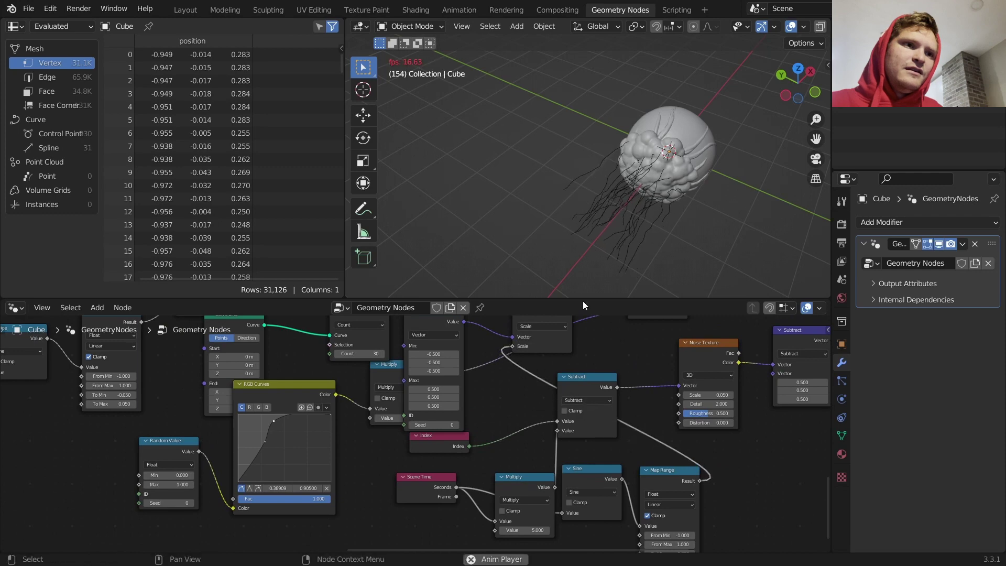
{"action": "middle_click_drag", "start_coordinate": [582, 133], "coordinate": [520, 106]}
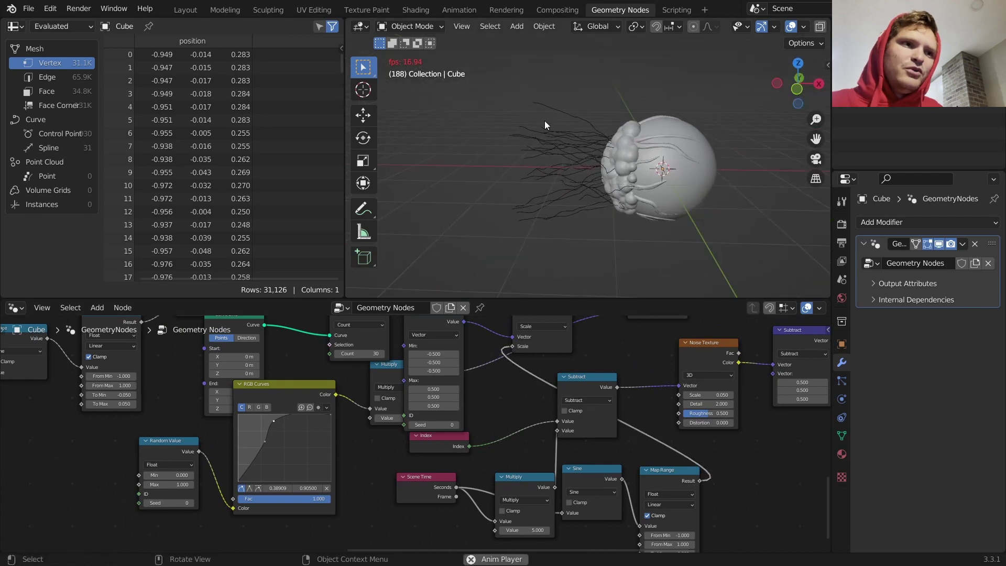
Set the To Min of the Map Range node after Sine to 0.5
{"action": "scroll", "coordinate": [698, 419], "scroll_direction": "up", "scroll_amount": 3}
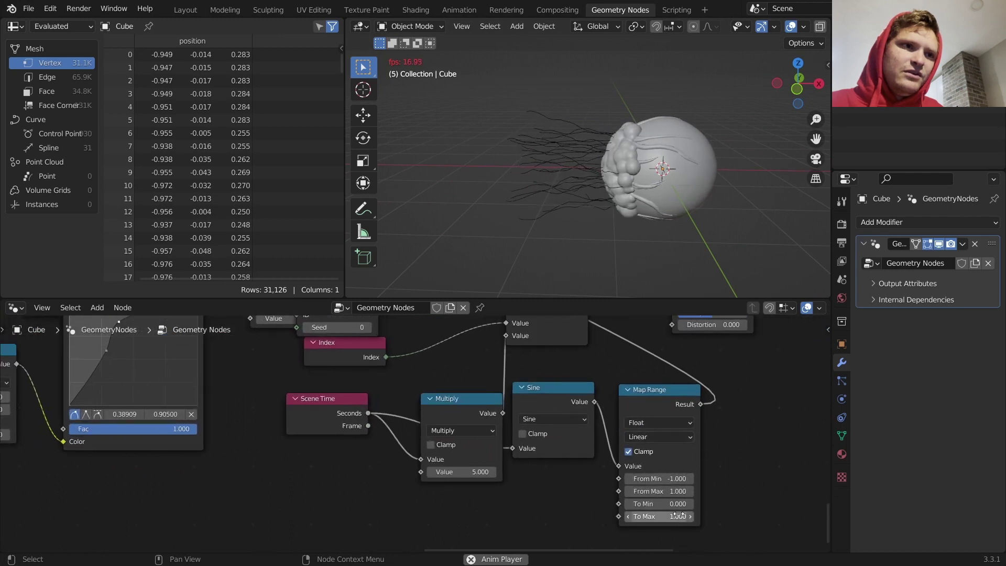
{"action": "left_click", "coordinate": [673, 507]}
{"action": "type", "text": "-0.5"}
{"action": "key", "text": "Return"}
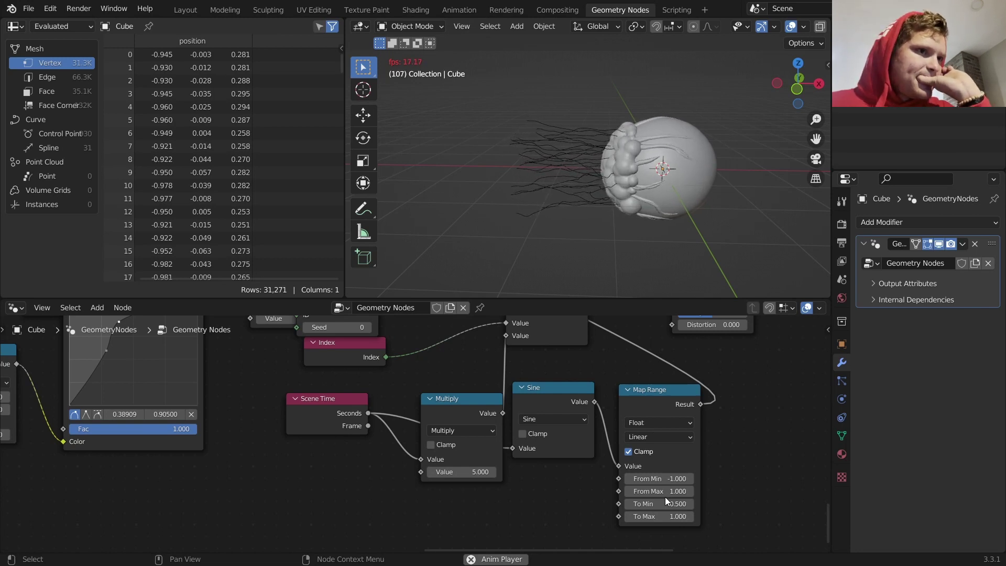
Reshape the RGB Curves by moving its upper control point to about 0.625, 0.6
{"action": "middle_click_drag", "start_coordinate": [353, 386], "coordinate": [633, 434]}
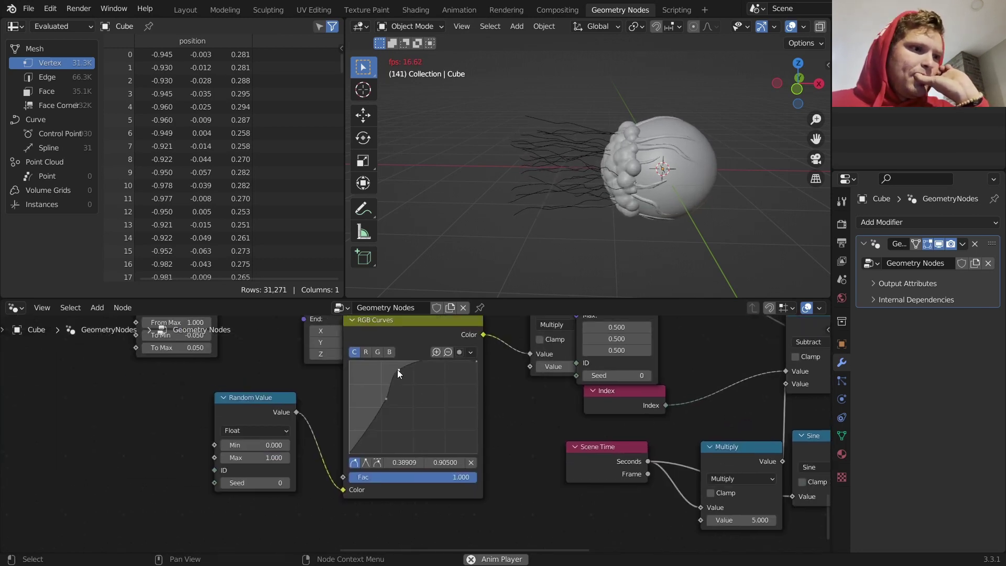
{"action": "left_click_drag", "start_coordinate": [399, 371], "coordinate": [430, 399]}
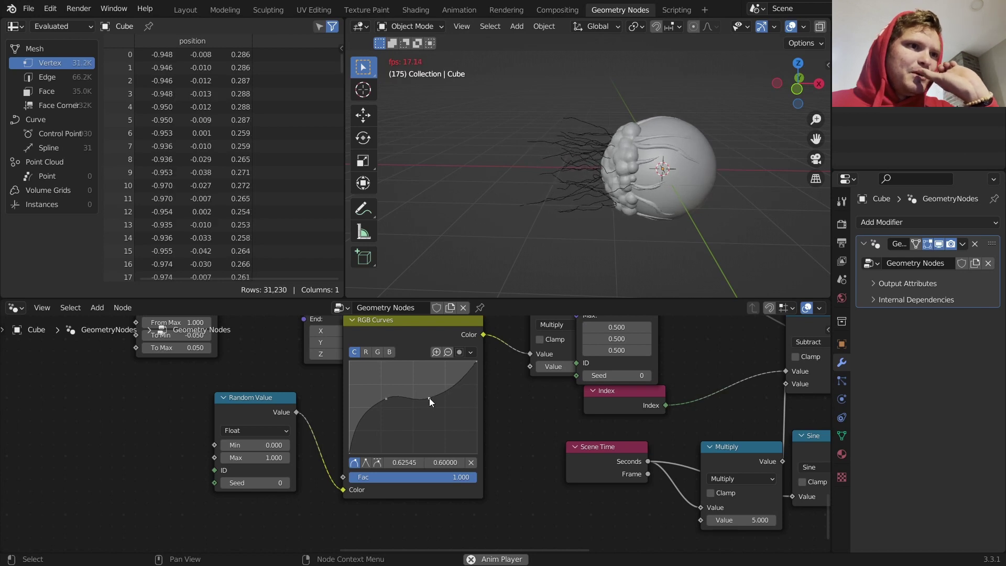
{"action": "middle_click_drag", "start_coordinate": [618, 194], "coordinate": [590, 207]}
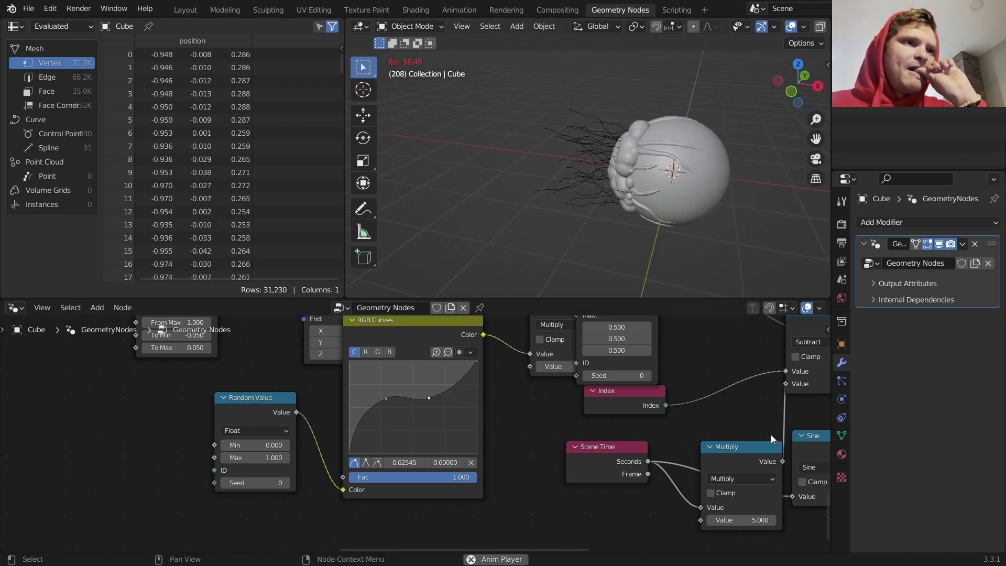
Change the interpolation of the Map Range node after Sine to Smoother Step
{"action": "middle_click_drag", "start_coordinate": [769, 430], "coordinate": [526, 411]}
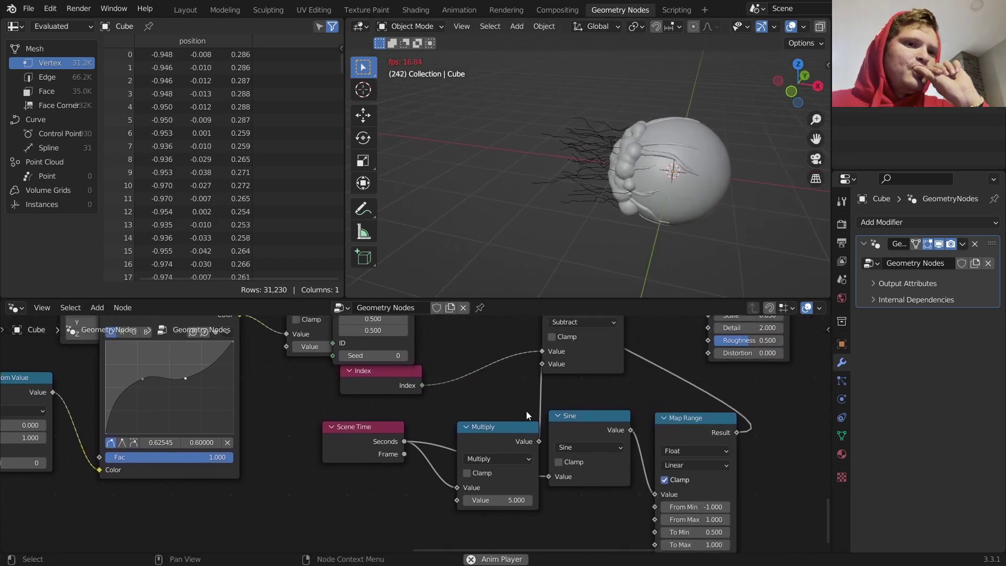
{"action": "left_click", "coordinate": [707, 466]}
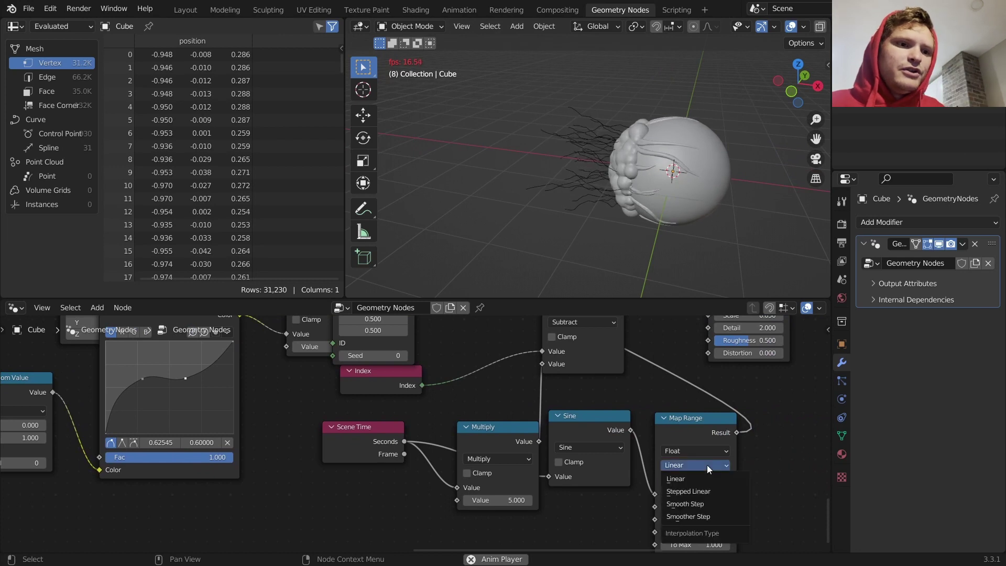
{"action": "left_click", "coordinate": [698, 517]}
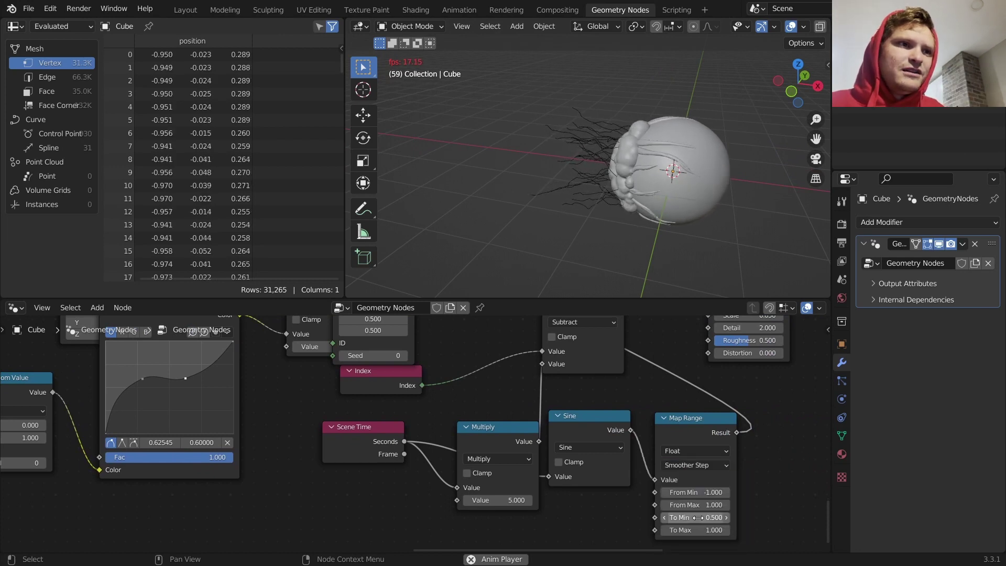
{"action": "middle_click_drag", "start_coordinate": [661, 169], "coordinate": [621, 172]}
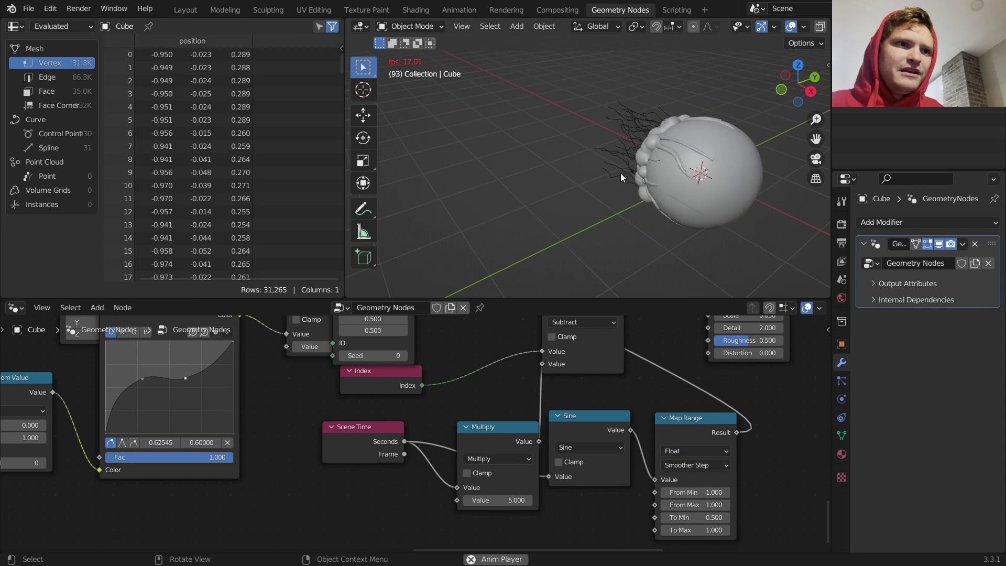
Stop playback and move the final Join Geometry, Transform and Group Output nodes farther away from the strands' Set Position node
{"action": "key", "text": "space"}
{"action": "scroll", "coordinate": [716, 448], "scroll_direction": "down", "scroll_amount": 9}
{"action": "middle_click_drag", "start_coordinate": [715, 357], "coordinate": [493, 445]}
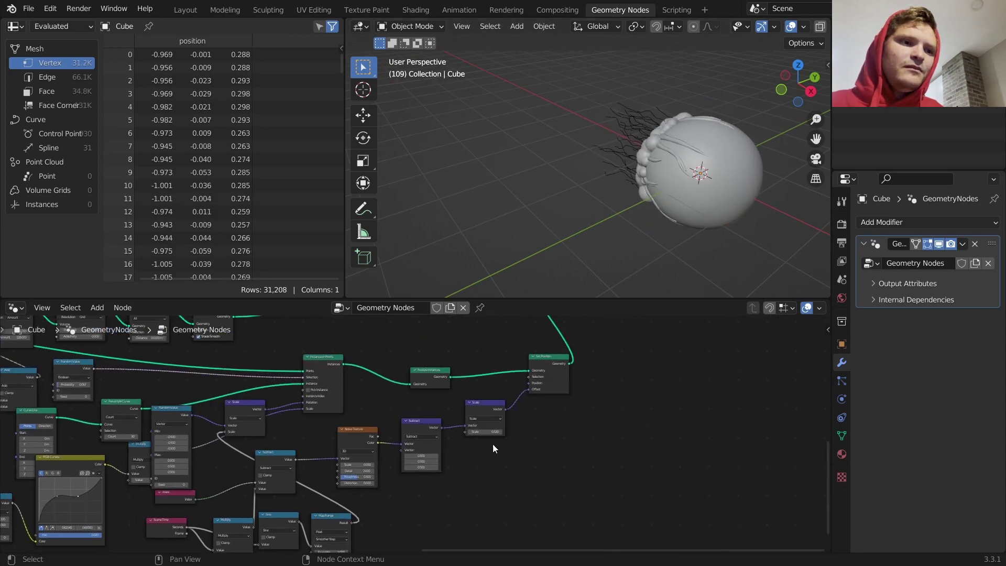
{"action": "middle_click_drag", "start_coordinate": [548, 396], "coordinate": [492, 480]}
{"action": "middle_click_drag", "start_coordinate": [593, 414], "coordinate": [534, 477]}
{"action": "left_click_drag", "start_coordinate": [578, 453], "coordinate": [411, 334]}
{"action": "key", "text": "g"}
{"action": "left_click", "coordinate": [636, 331]}
Insert a duplicate of the existing Curve to Mesh node after the strands' Set Position and use the existing Curve Circle as its profile curve
{"action": "middle_click_drag", "start_coordinate": [511, 438], "coordinate": [505, 375]}
{"action": "scroll", "coordinate": [464, 397], "scroll_direction": "up", "scroll_amount": 3}
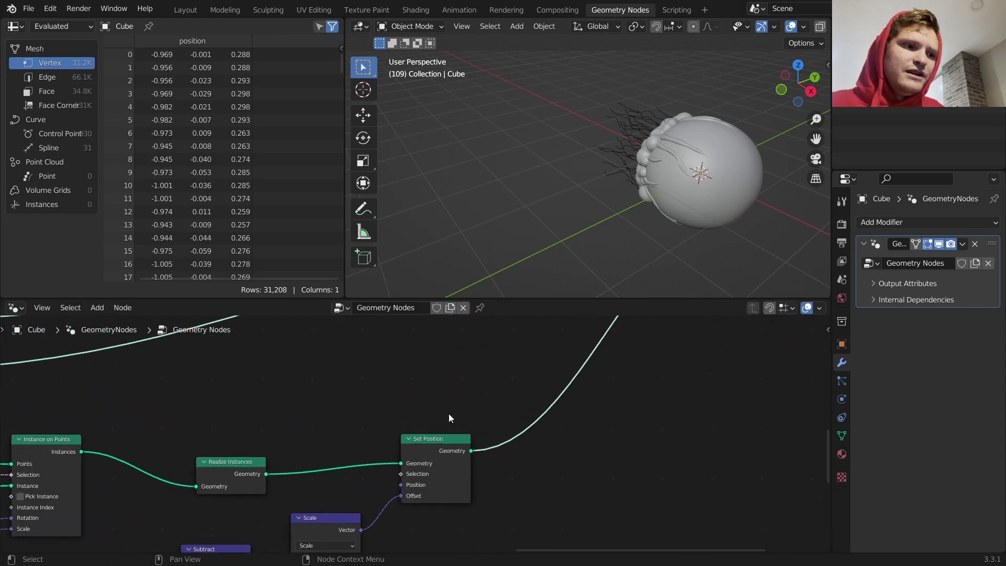
{"action": "scroll", "coordinate": [476, 392], "scroll_direction": "down", "scroll_amount": 2}
{"action": "key", "text": "shift+a"}
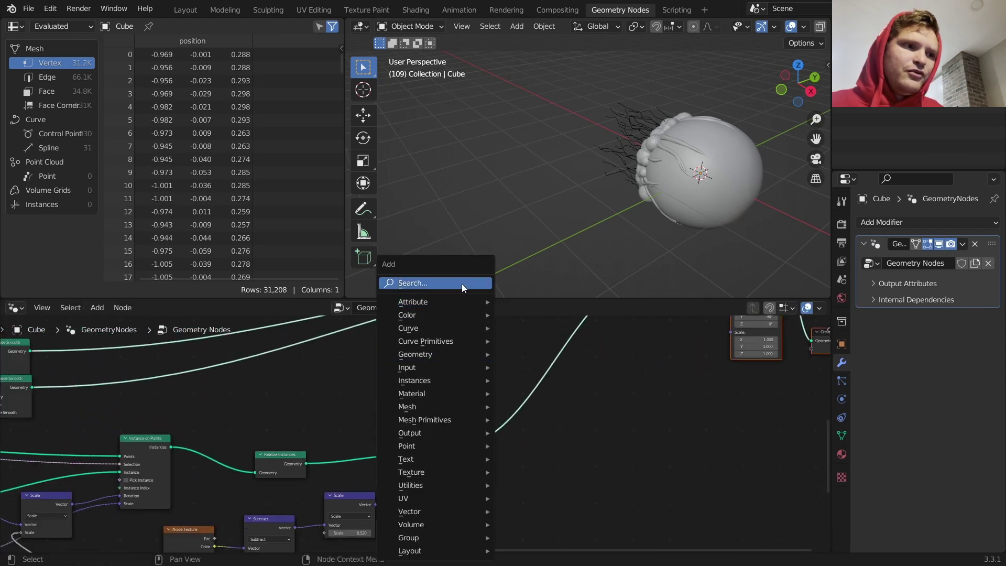
{"action": "key", "text": "Escape"}
{"action": "scroll", "coordinate": [434, 388], "scroll_direction": "down", "scroll_amount": 4}
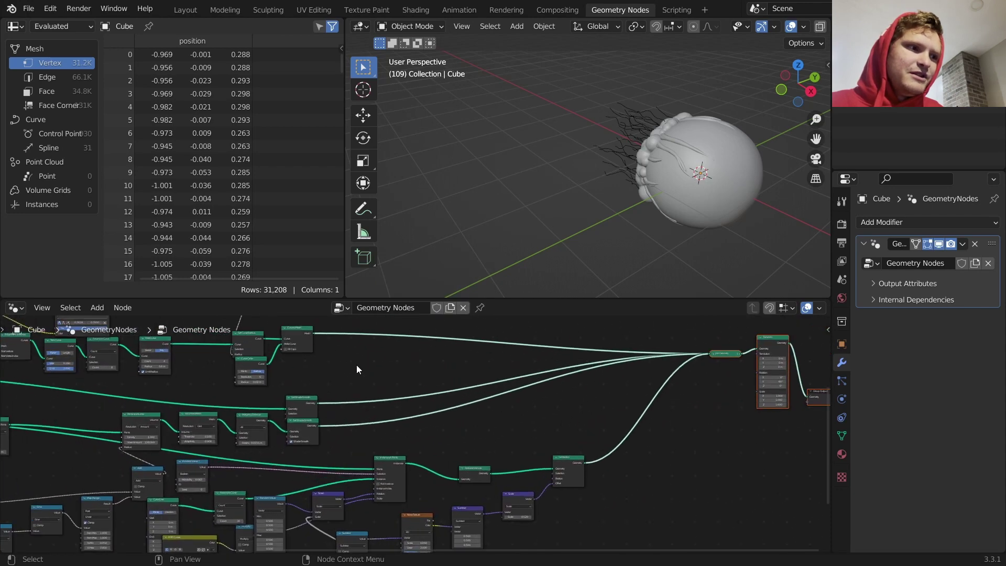
{"action": "key", "text": "shift+d"}
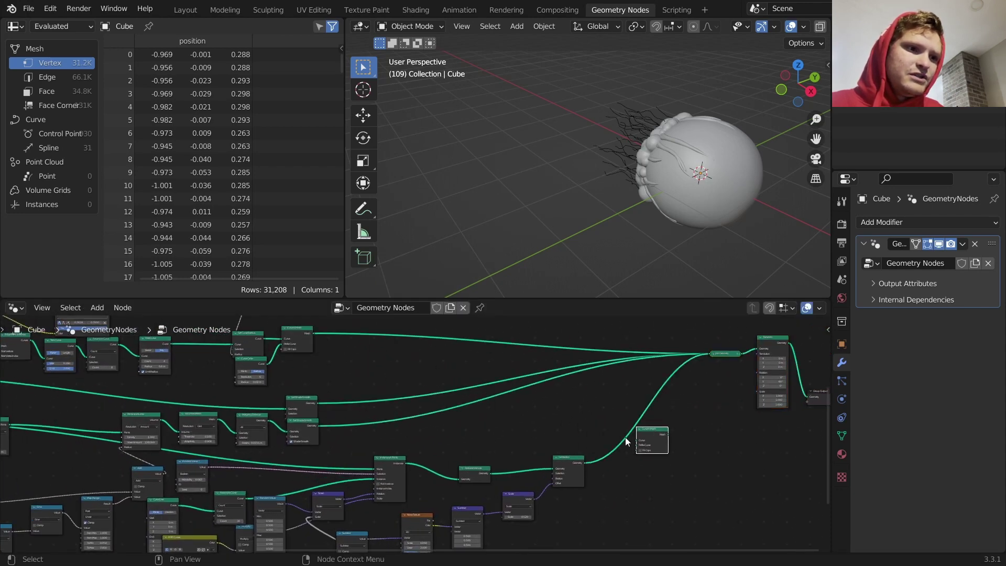
{"action": "left_click", "coordinate": [636, 432]}
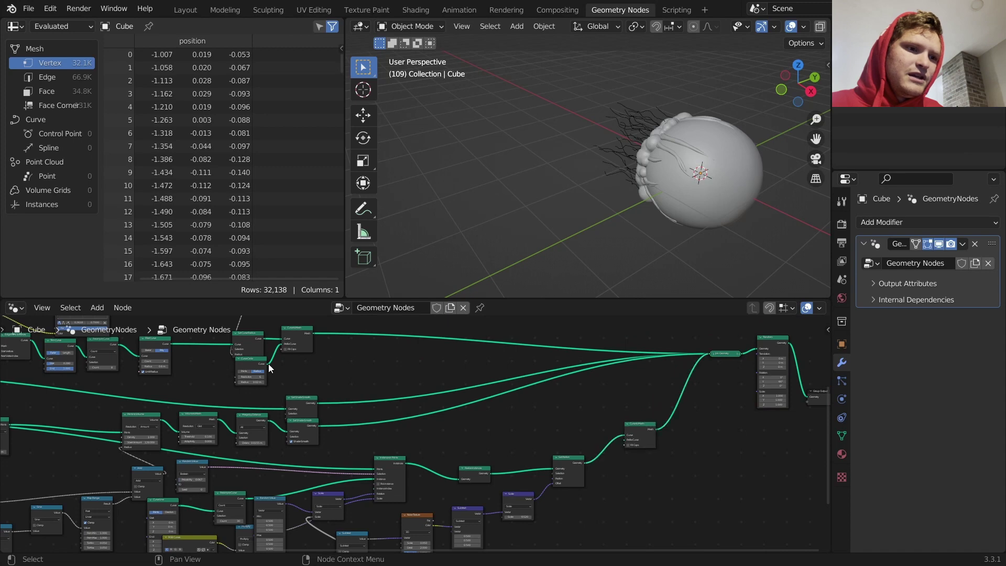
{"action": "left_click_drag", "start_coordinate": [268, 364], "coordinate": [626, 442]}
{"action": "middle_click_drag", "start_coordinate": [630, 201], "coordinate": [685, 175]}
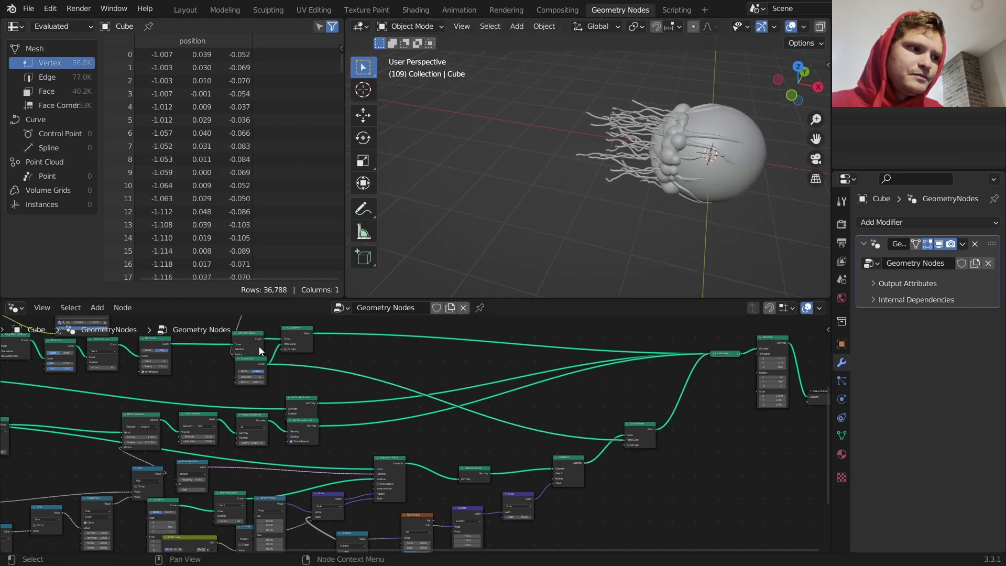
Place a duplicate of Set Curve Radius before the strands' Curve to Mesh and drive its Radius from the math node feeding the original
{"action": "key", "text": "shift+d"}
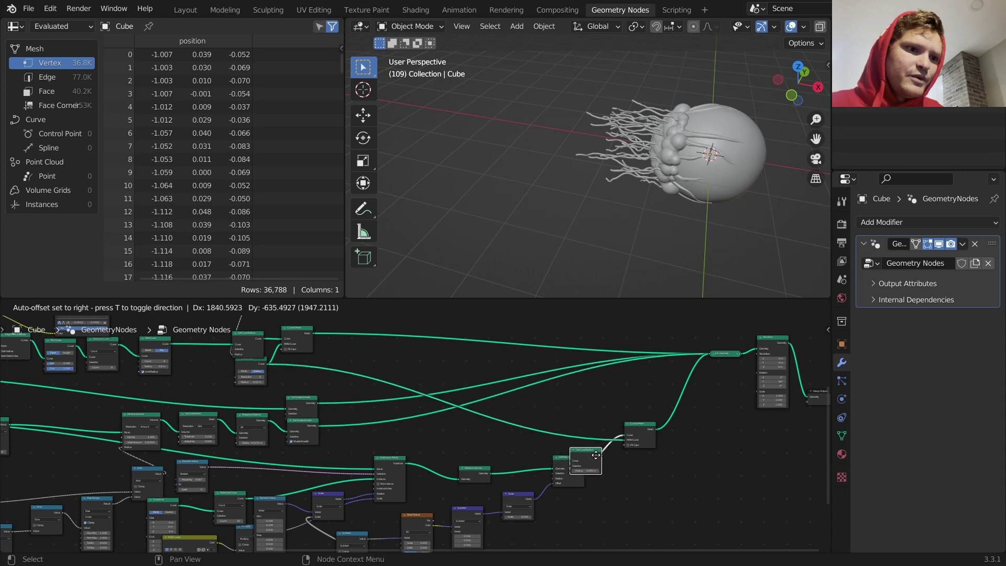
{"action": "left_click", "coordinate": [640, 443]}
{"action": "left_click_drag", "start_coordinate": [676, 426], "coordinate": [706, 435]}
{"action": "left_click_drag", "start_coordinate": [631, 452], "coordinate": [639, 418]}
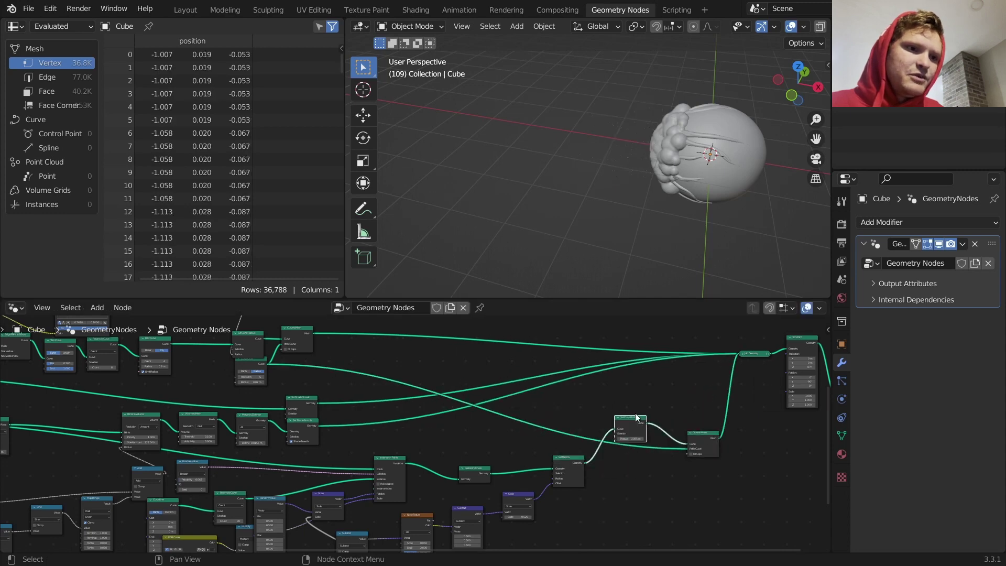
{"action": "middle_click_drag", "start_coordinate": [563, 387], "coordinate": [612, 430]}
{"action": "scroll", "coordinate": [611, 430], "scroll_direction": "down", "scroll_amount": 5}
{"action": "left_click_drag", "start_coordinate": [340, 350], "coordinate": [587, 466]}
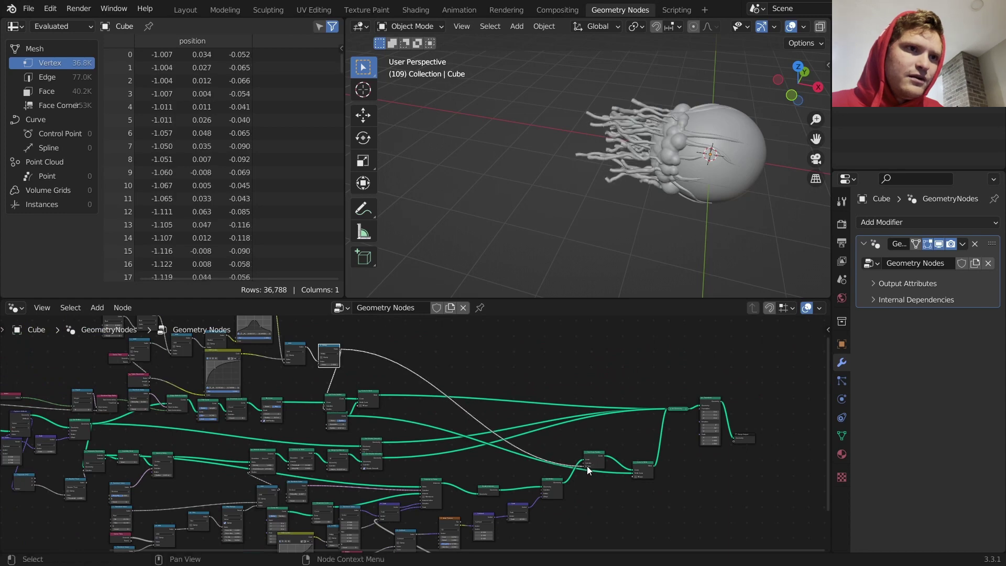
Insert a Reverse Curve node between the strands' Set Position and Set Curve Radius nodes
{"action": "key", "text": "space"}
{"action": "scroll", "coordinate": [618, 128], "scroll_direction": "up", "scroll_amount": 4}
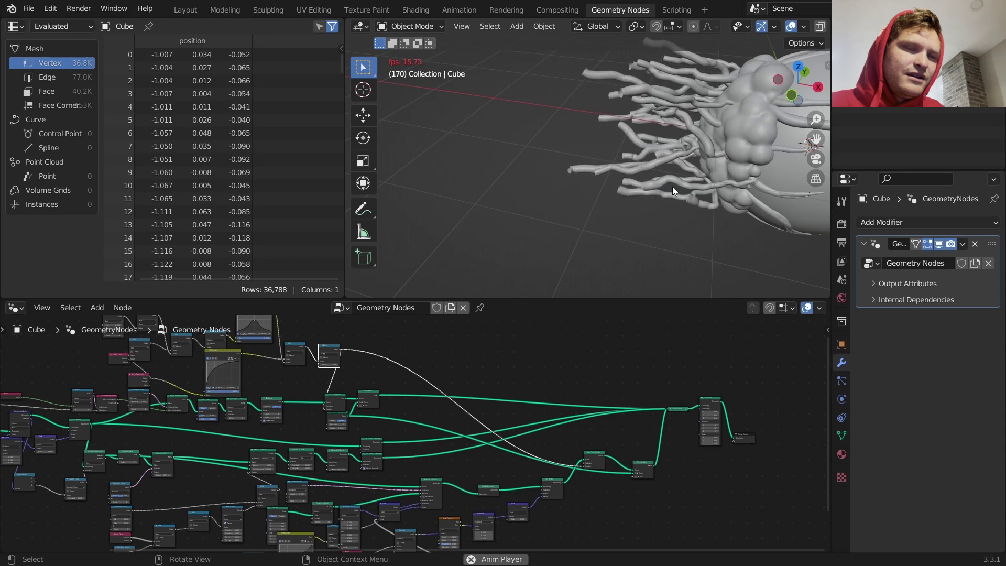
{"action": "key", "text": "space"}
{"action": "scroll", "coordinate": [527, 374], "scroll_direction": "up", "scroll_amount": 3}
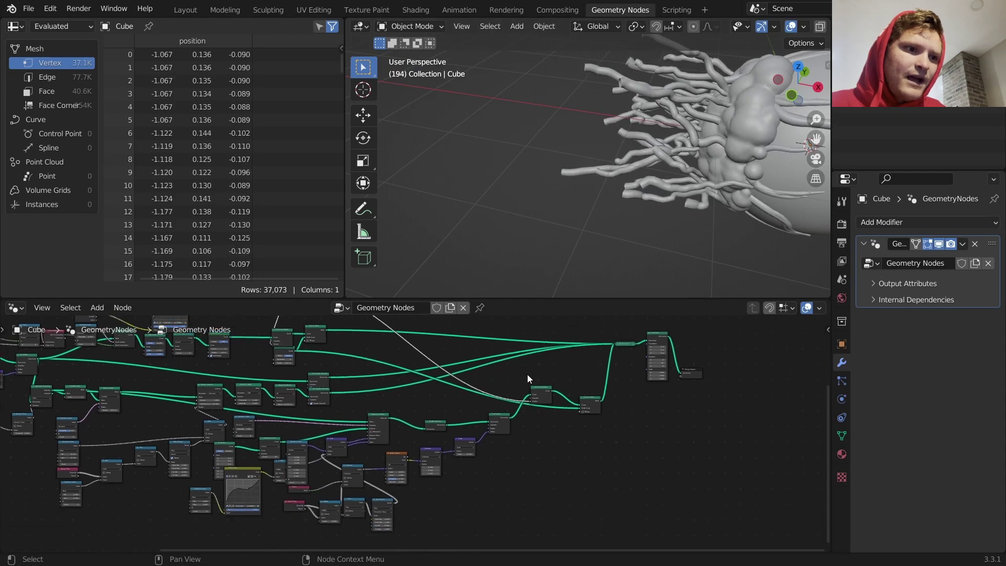
{"action": "key", "text": "shift+a"}
{"action": "left_click", "coordinate": [523, 283]}
{"action": "type", "text": "revr"}
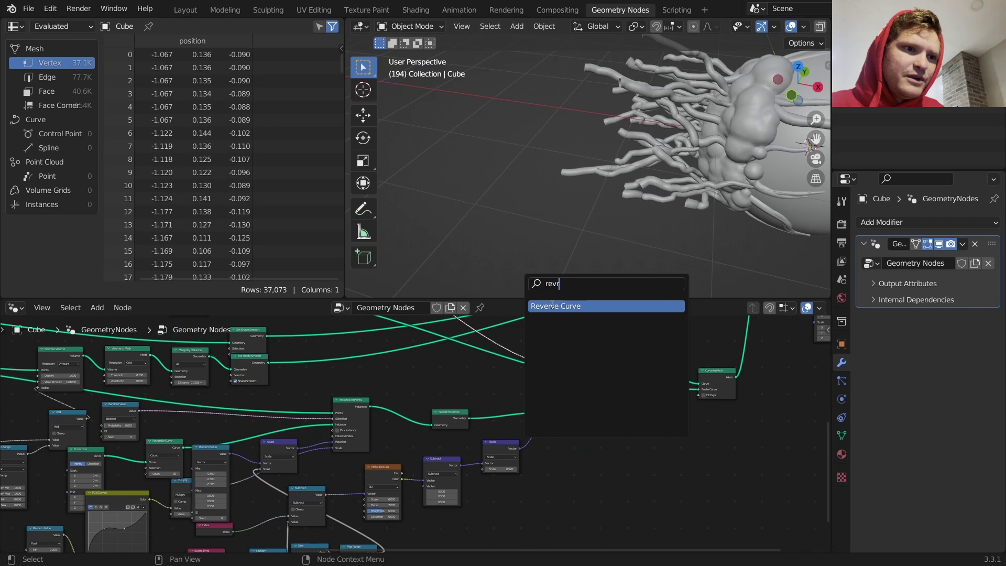
{"action": "left_click", "coordinate": [552, 305]}
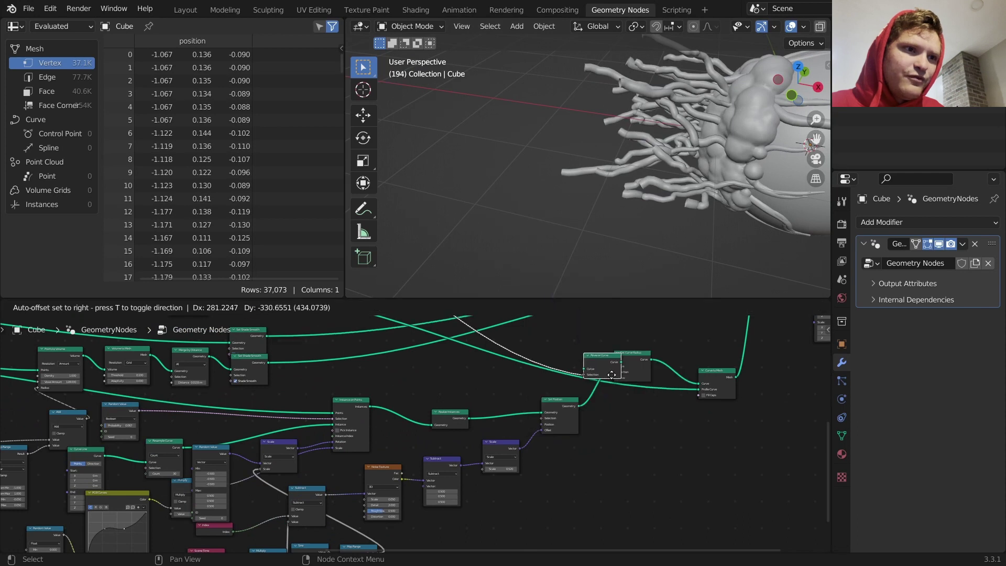
{"action": "left_click", "coordinate": [607, 366]}
Play back the animation and examine the strands' taper and movement from several angles
{"action": "key", "text": "space"}
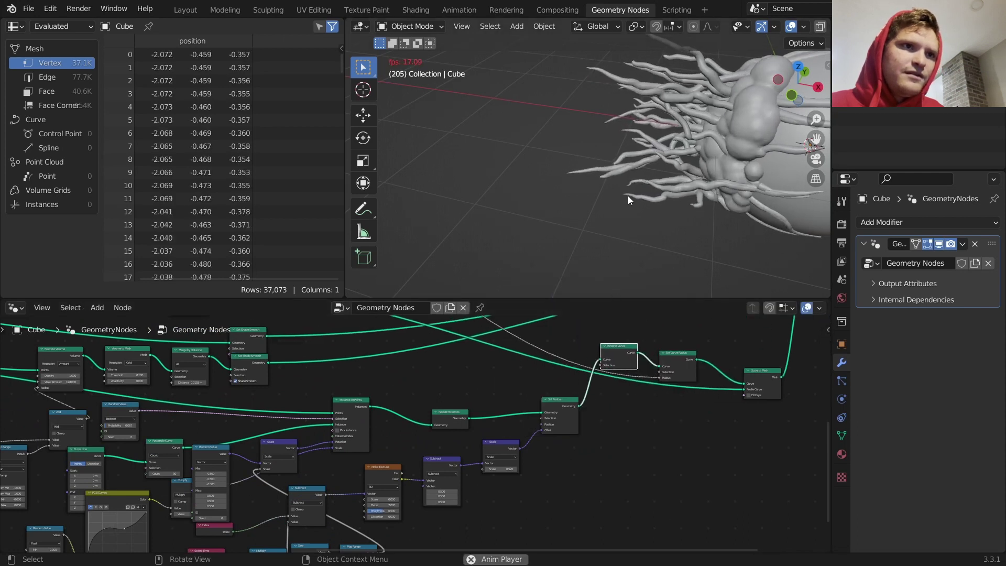
{"action": "scroll", "coordinate": [628, 196], "scroll_direction": "down", "scroll_amount": 3}
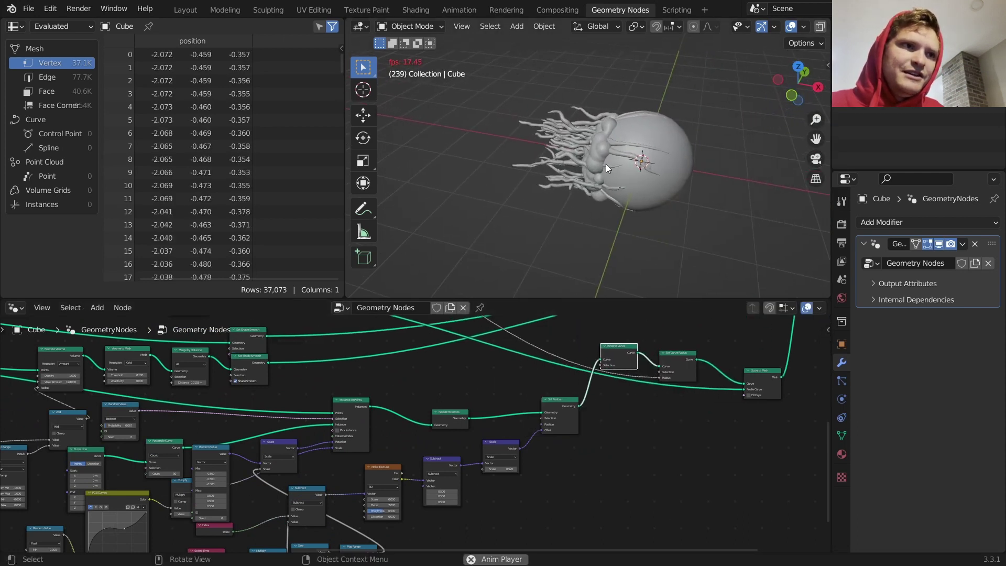
{"action": "scroll", "coordinate": [603, 165], "scroll_direction": "up", "scroll_amount": 3}
{"action": "middle_click_drag", "start_coordinate": [596, 166], "coordinate": [566, 153]}
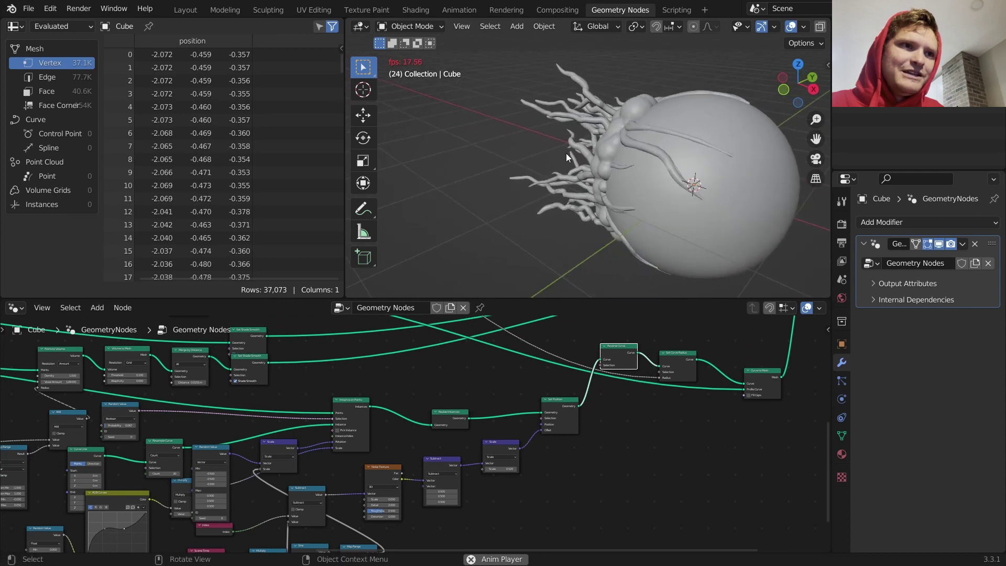
{"action": "middle_click_drag", "start_coordinate": [624, 209], "coordinate": [653, 217]}
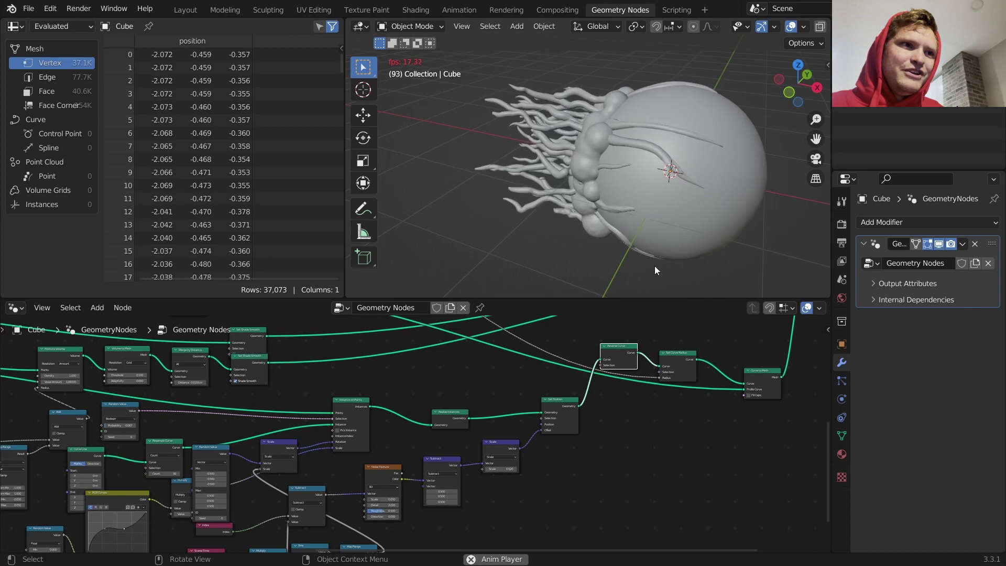
{"action": "key", "text": "space"}
Move Reverse Curve away from Set Curve Radius and insert a Multiply Math node into the link feeding the strands' Radius
{"action": "scroll", "coordinate": [649, 354], "scroll_direction": "up", "scroll_amount": 3}
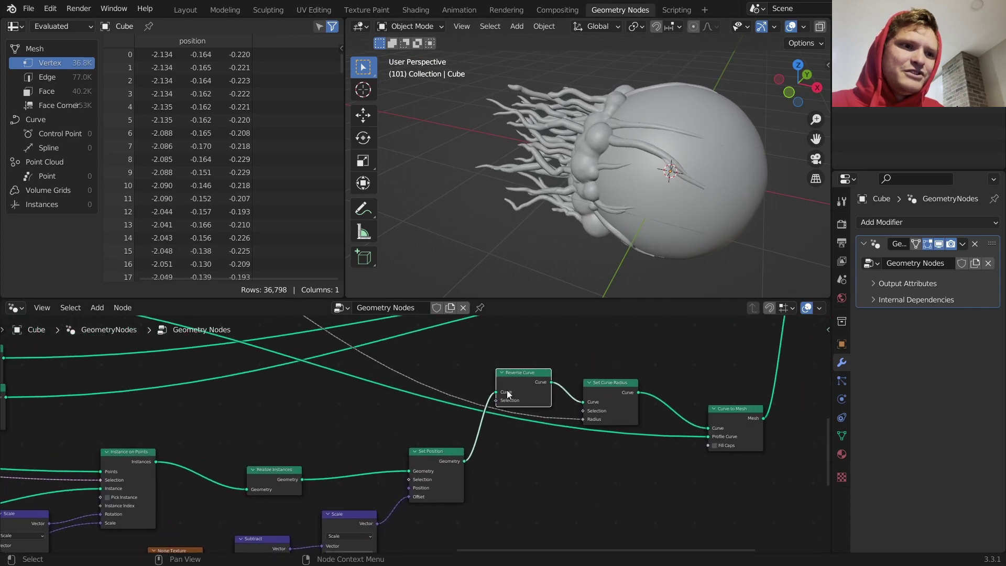
{"action": "key", "text": "g"}
{"action": "left_click", "coordinate": [514, 382]}
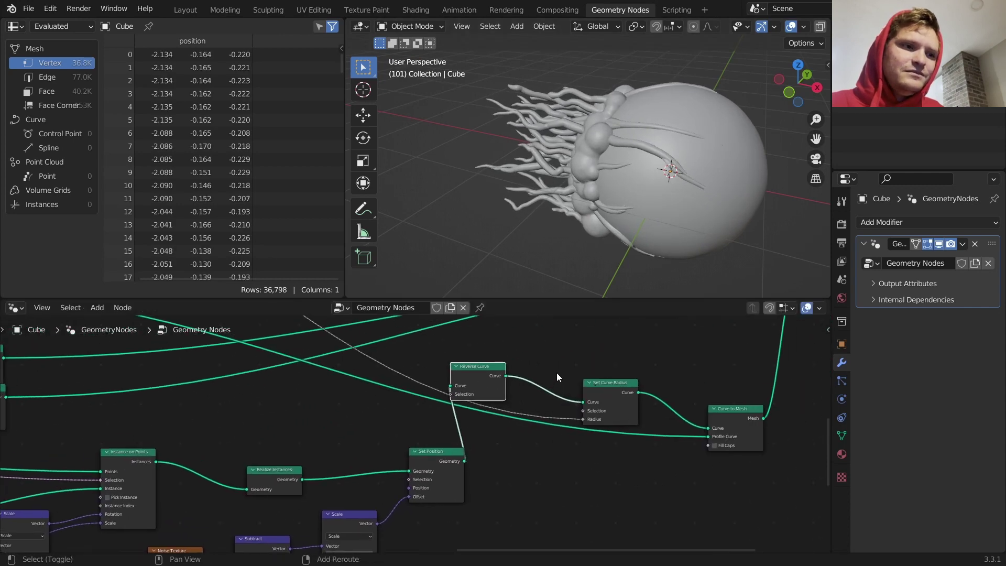
{"action": "key", "text": "shift+a"}
{"action": "type", "text": "math"}
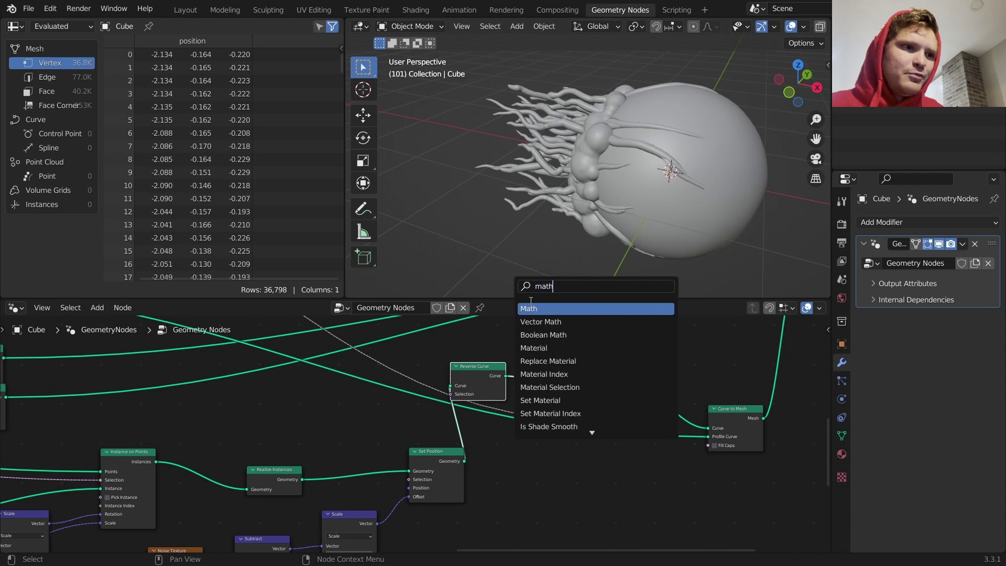
{"action": "key", "text": "Return"}
{"action": "left_click", "coordinate": [539, 413]}
{"action": "left_click_drag", "start_coordinate": [539, 413], "coordinate": [574, 468]}
{"action": "middle_click_drag", "start_coordinate": [547, 463], "coordinate": [570, 376]}
{"action": "left_click", "coordinate": [582, 387]}
{"action": "left_click", "coordinate": [574, 408]}
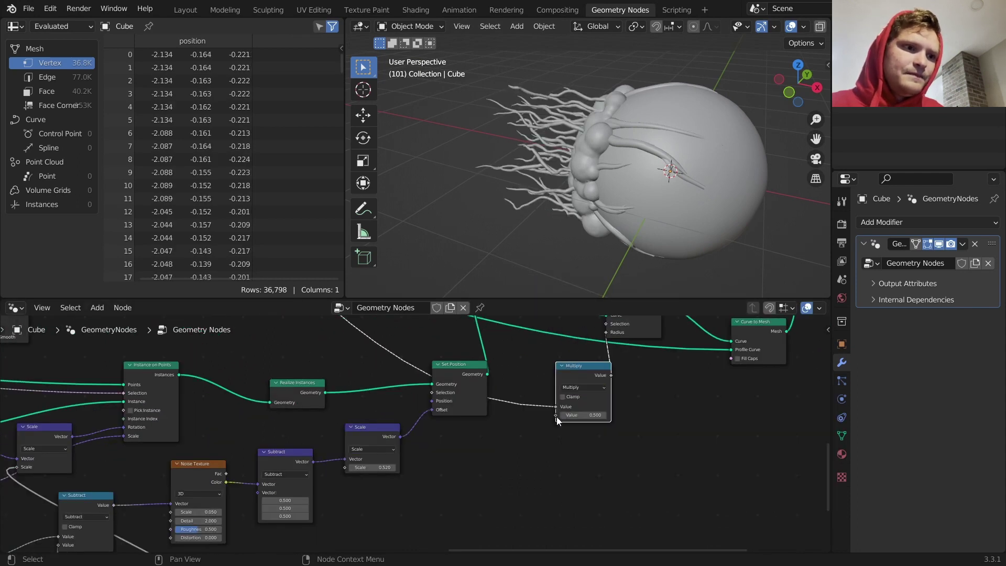
Feed the second value of the Multiply node from a new Float Random Value node with Min 0.550 and Max 1.000
{"action": "left_click_drag", "start_coordinate": [557, 416], "coordinate": [463, 474]}
{"action": "type", "text": "rando"}
{"action": "key", "text": "Return"}
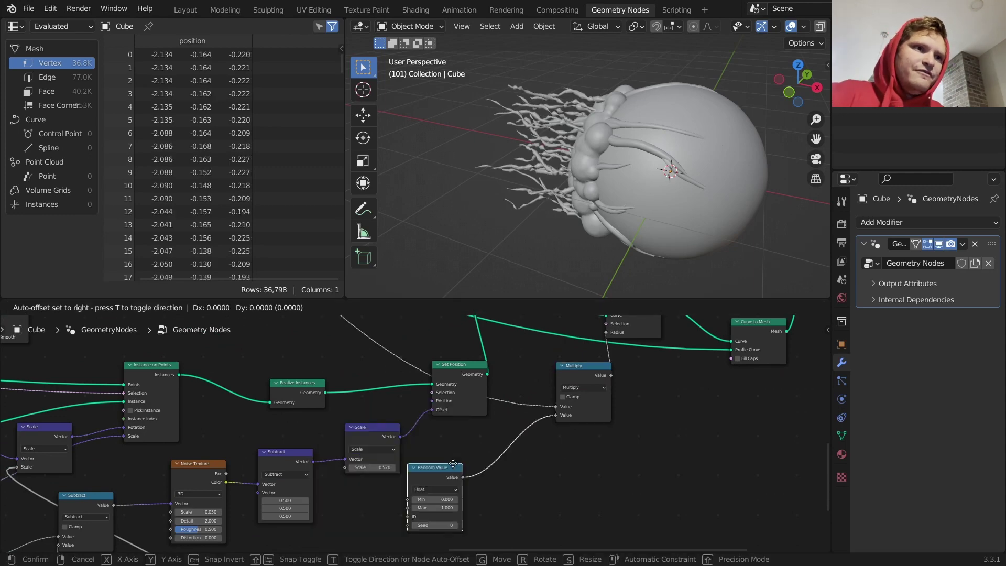
{"action": "left_click", "coordinate": [454, 466]}
{"action": "scroll", "coordinate": [464, 479], "scroll_direction": "up", "scroll_amount": 2}
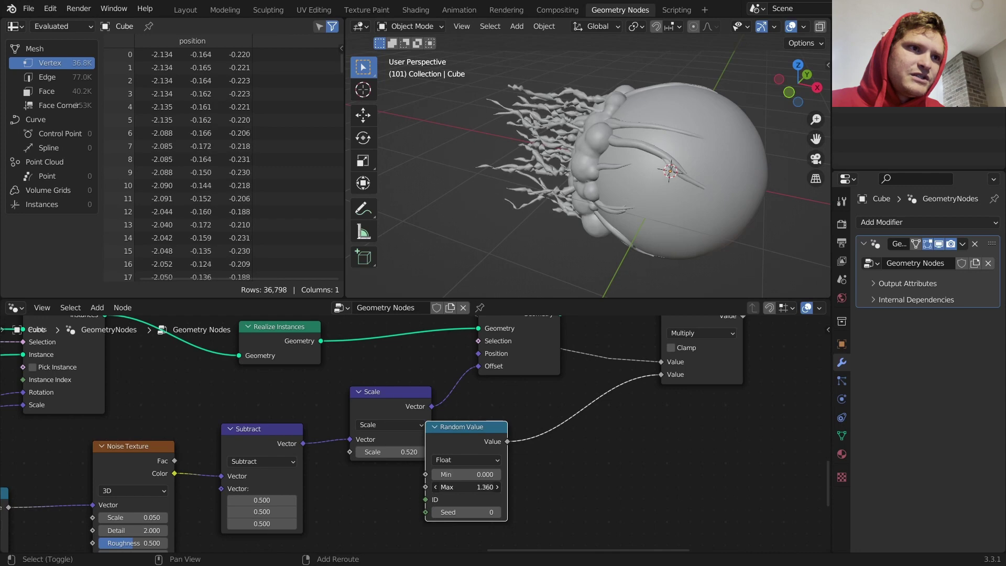
{"action": "mouse_move", "coordinate": [464, 487]}
{"action": "left_mouse_down", "text": "shift"}
{"action": "mouse_move", "coordinate": [436, 487]}
{"action": "mouse_move", "coordinate": [472, 475]}
{"action": "left_mouse_up", "text": "shift"}
{"action": "key", "text": "ctrl+z"}
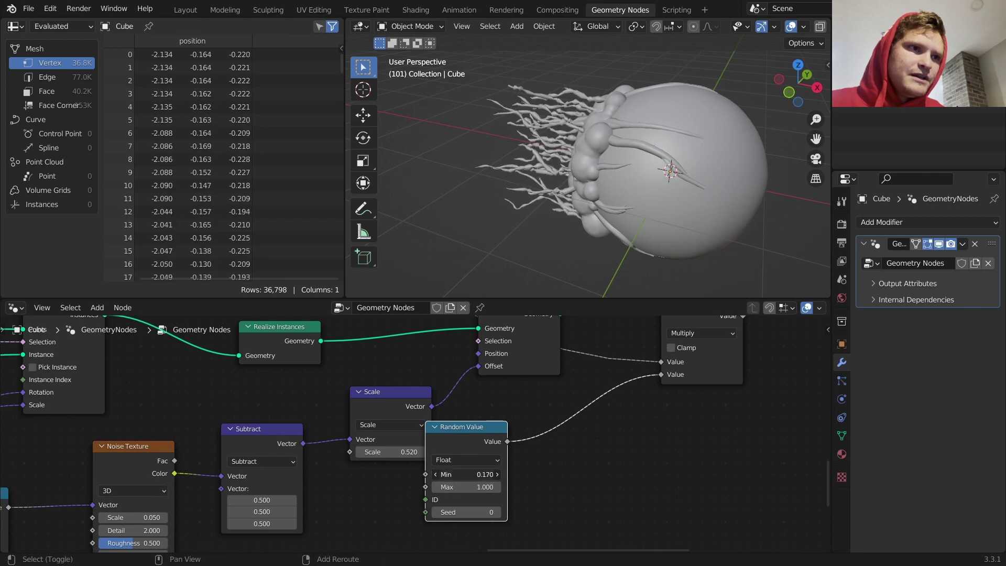
Play back the animation and check the randomly varied strand thickness from another angle
{"action": "key", "text": "space"}
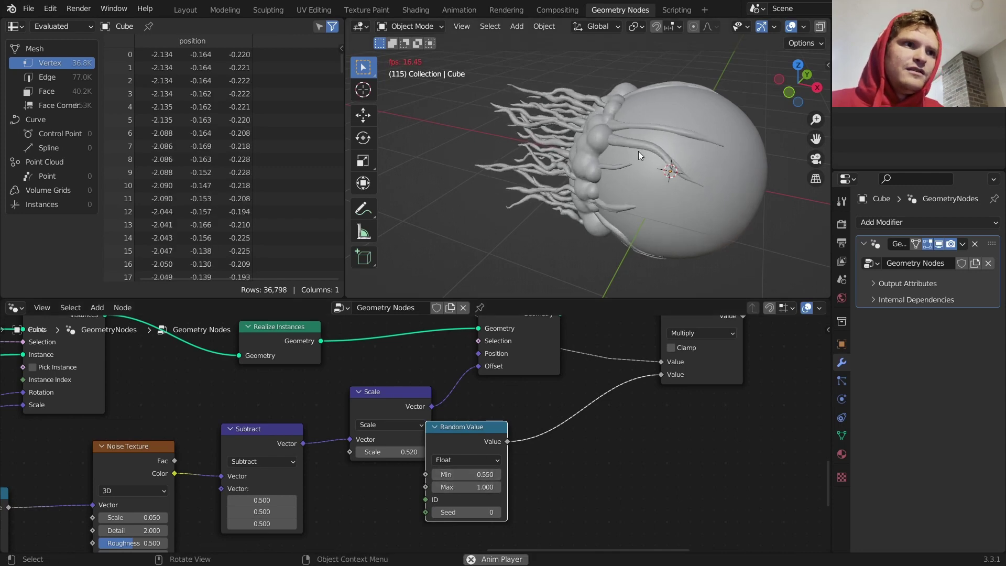
{"action": "middle_click_drag", "start_coordinate": [639, 160], "coordinate": [669, 157]}
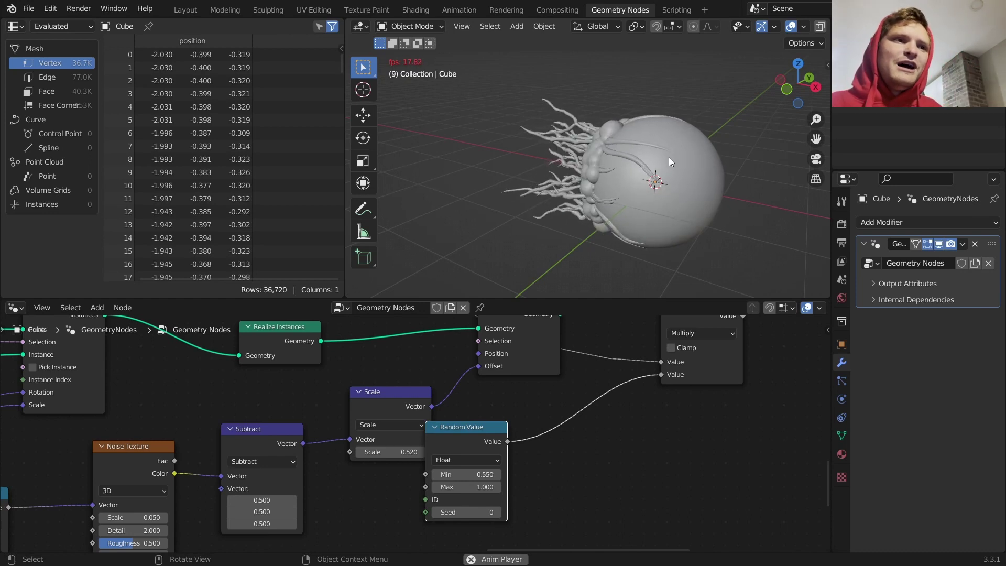
{"action": "key", "text": "space"}
{"action": "scroll", "coordinate": [780, 26], "scroll_direction": "down", "scroll_amount": 3}
Switch the viewport to rendered shading and set the render engine to Cycles with GPU Compute as the device
{"action": "left_click", "coordinate": [806, 26]}
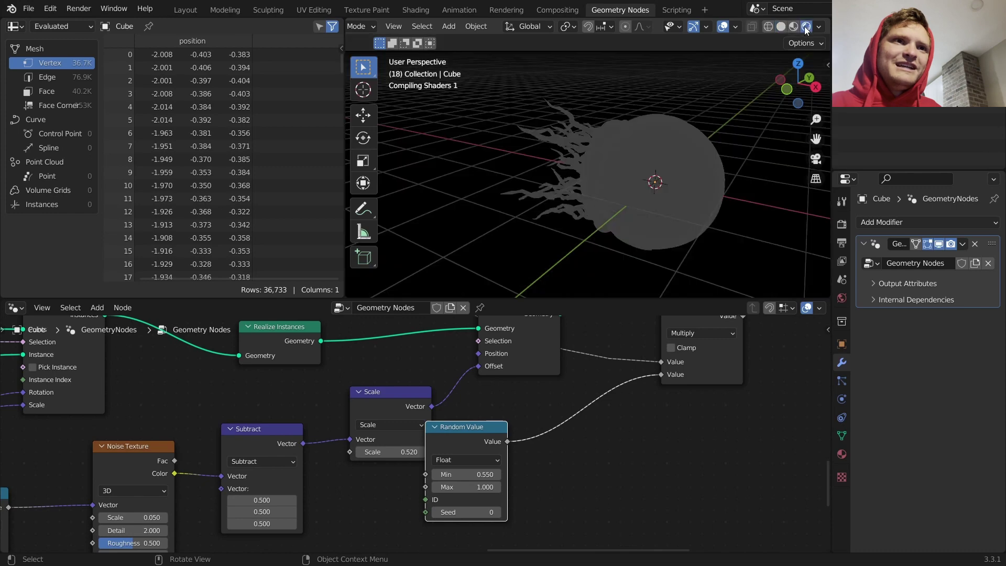
{"action": "left_click", "coordinate": [843, 224]}
{"action": "left_click", "coordinate": [944, 223]}
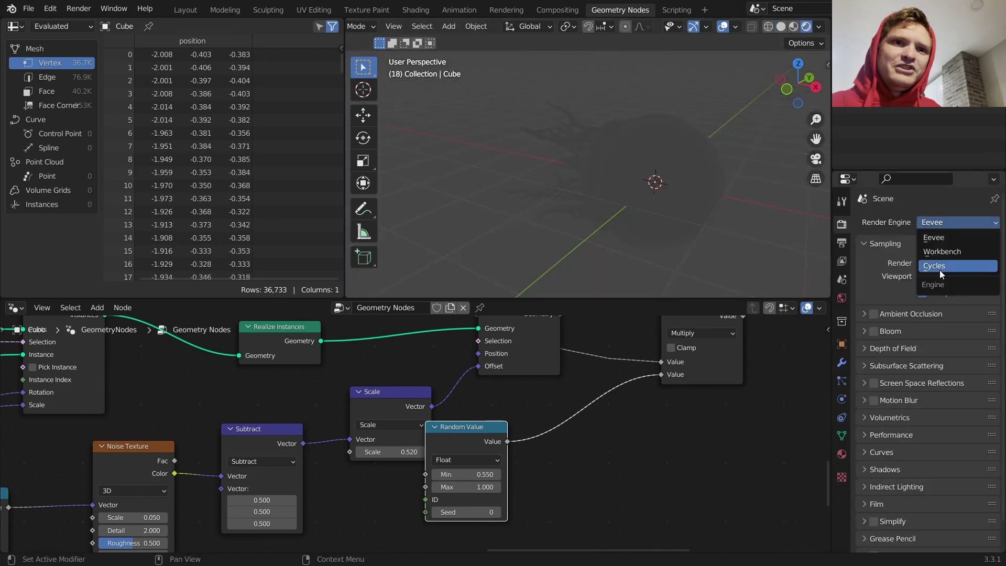
{"action": "left_click", "coordinate": [939, 270]}
{"action": "left_click", "coordinate": [939, 256]}
{"action": "left_click", "coordinate": [939, 290]}
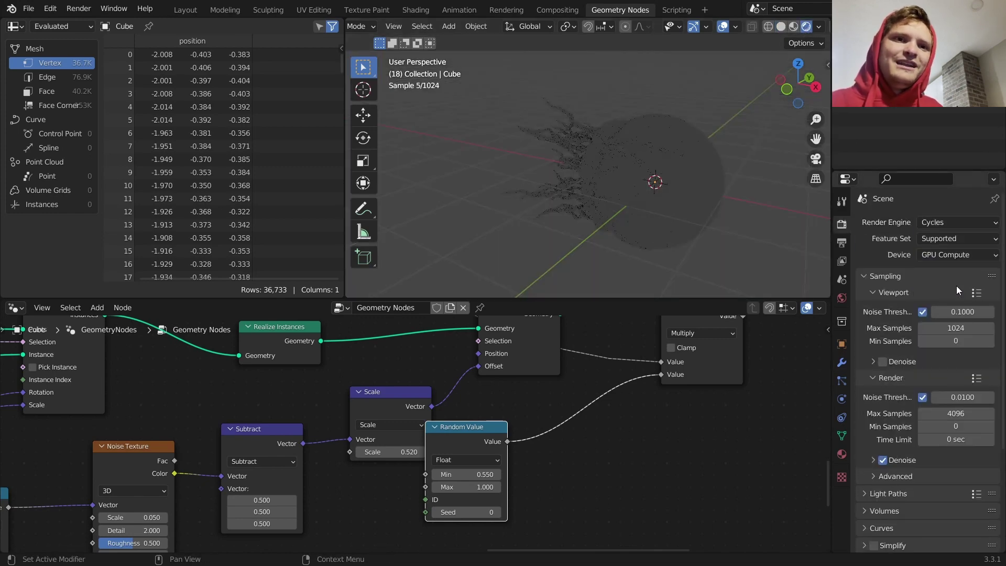
Set the World surface color to an Environment Texture using peppermint_powerplant_2k.hdr from the HDRIs folder
{"action": "left_click", "coordinate": [842, 244]}
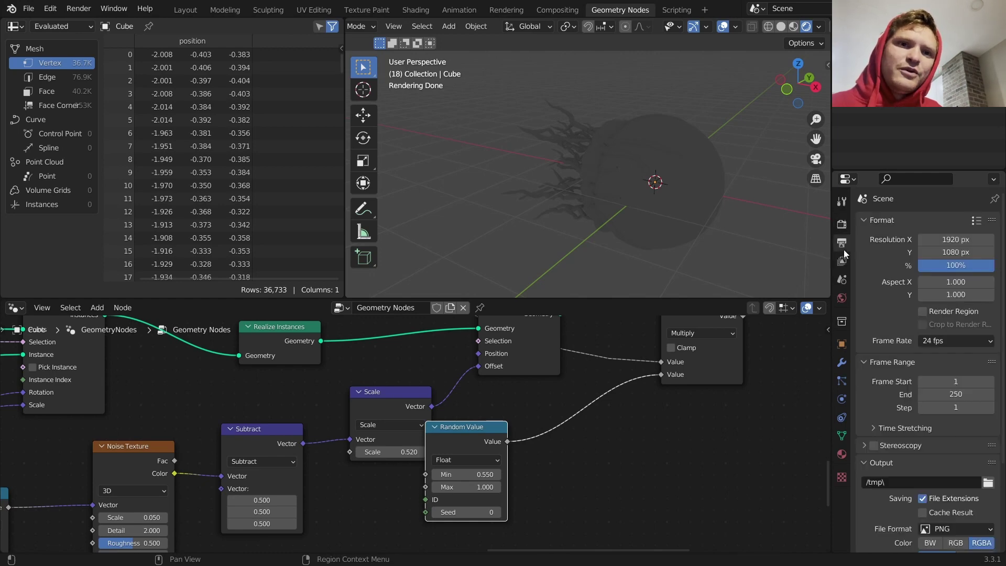
{"action": "scroll", "coordinate": [925, 428], "scroll_direction": "down", "scroll_amount": 3, "text": "ctrl"}
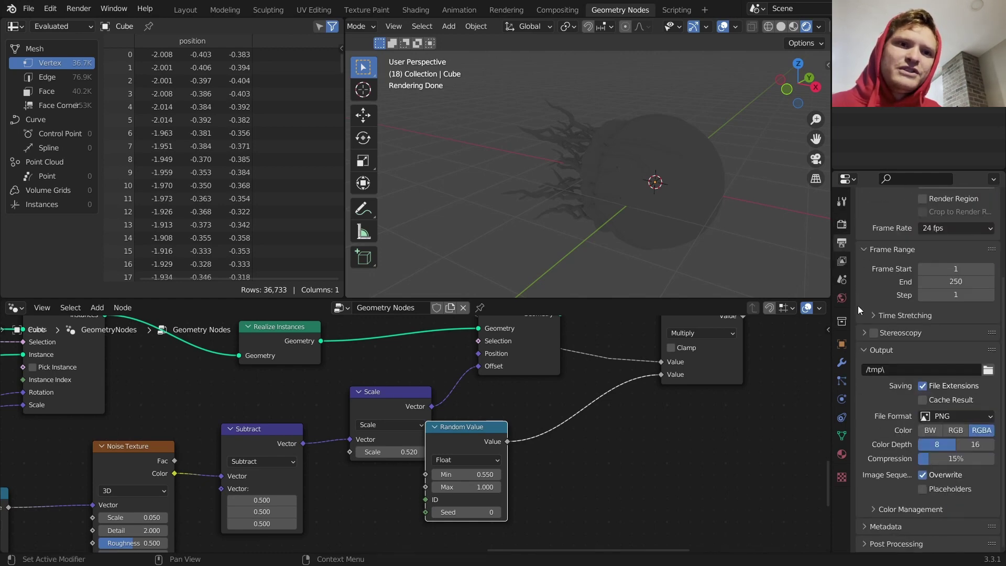
{"action": "left_click", "coordinate": [920, 304]}
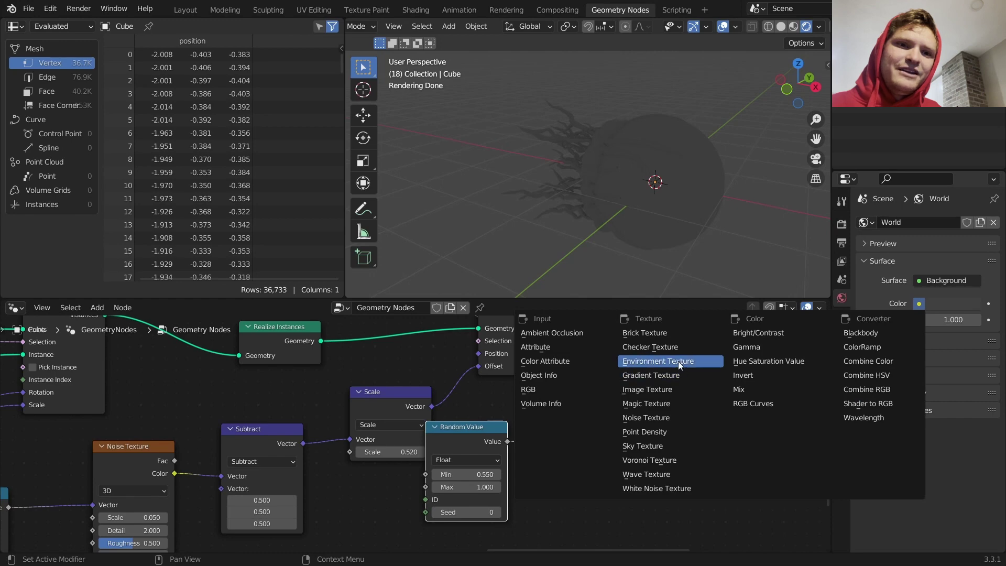
{"action": "left_click", "coordinate": [680, 361]}
{"action": "left_click", "coordinate": [968, 319]}
{"action": "left_click", "coordinate": [188, 401]}
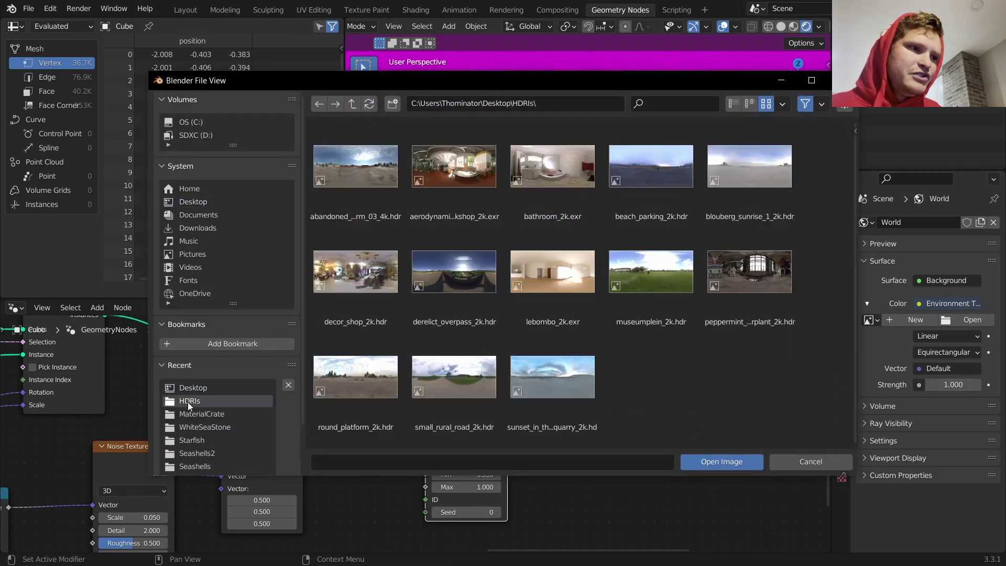
{"action": "double_click", "coordinate": [715, 303]}
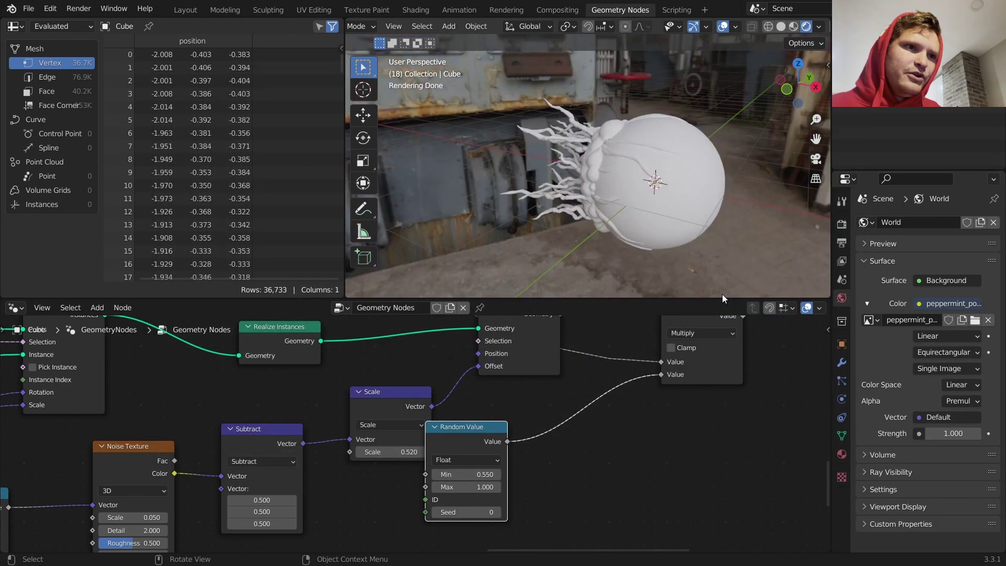
Make the render background transparent in the Film render settings
{"action": "left_click", "coordinate": [842, 225]}
{"action": "scroll", "coordinate": [870, 363], "scroll_direction": "down", "scroll_amount": 6}
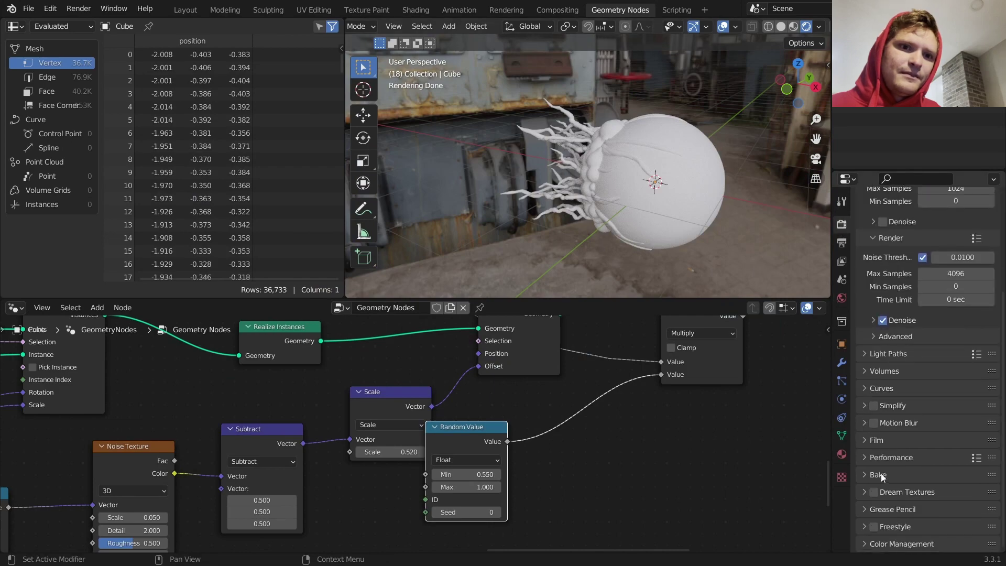
{"action": "left_click", "coordinate": [879, 444]}
{"action": "scroll", "coordinate": [882, 451], "scroll_direction": "down", "scroll_amount": 3}
{"action": "left_click", "coordinate": [883, 471]}
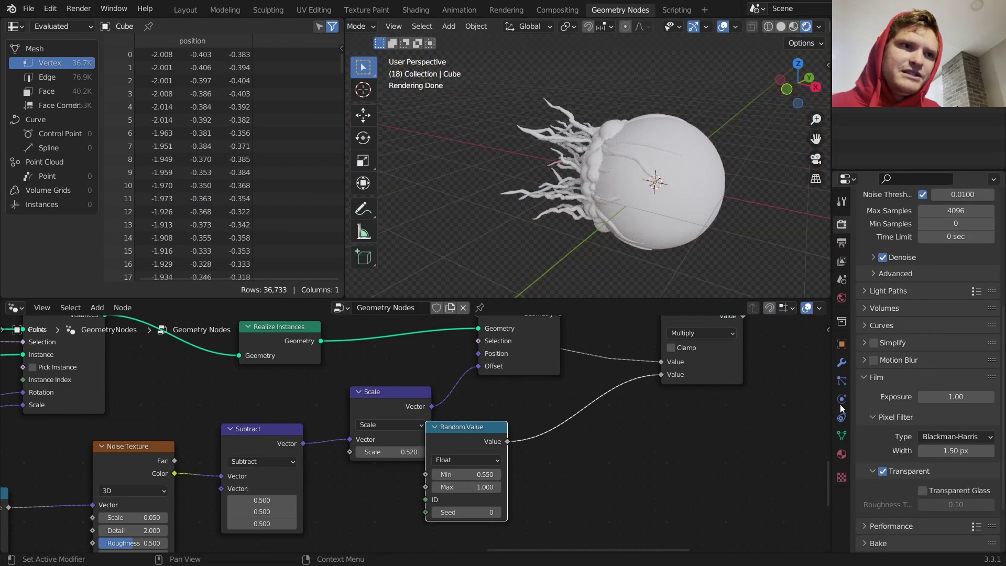
Play back the animation in the rendered viewport to check the creature against the transparent background
{"action": "mouse_move", "coordinate": [598, 173]}
{"action": "middle_mouse_down"}
{"action": "mouse_move", "coordinate": [634, 175]}
{"action": "mouse_move", "coordinate": [607, 177]}
{"action": "middle_mouse_up"}
{"action": "key", "text": "space"}
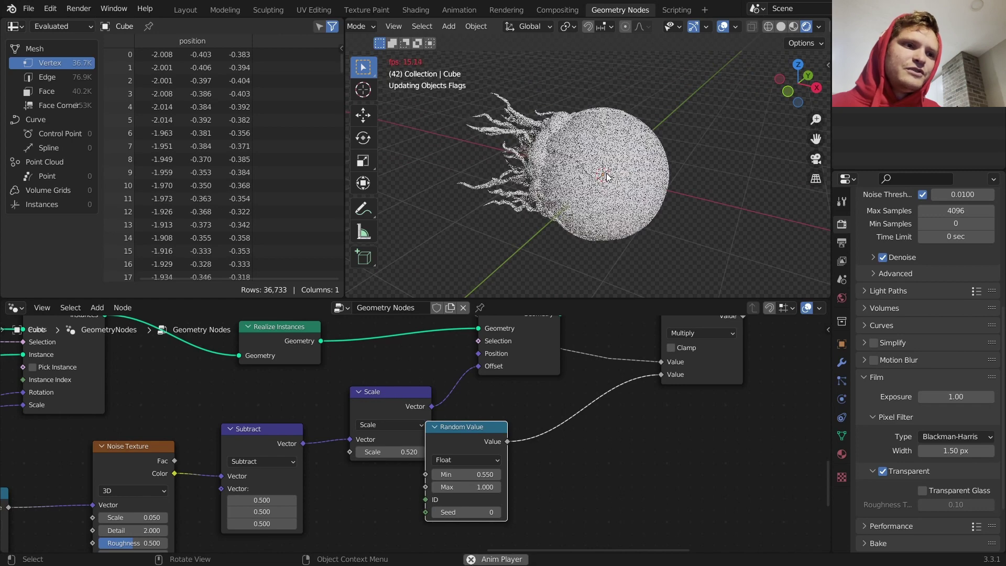
{"action": "key", "text": "space"}
Add a reroute to each of the four links entering the Join Geometry node and spread them apart vertically
{"action": "key", "text": "Home"}
{"action": "scroll", "coordinate": [542, 364], "scroll_direction": "up", "scroll_amount": 3}
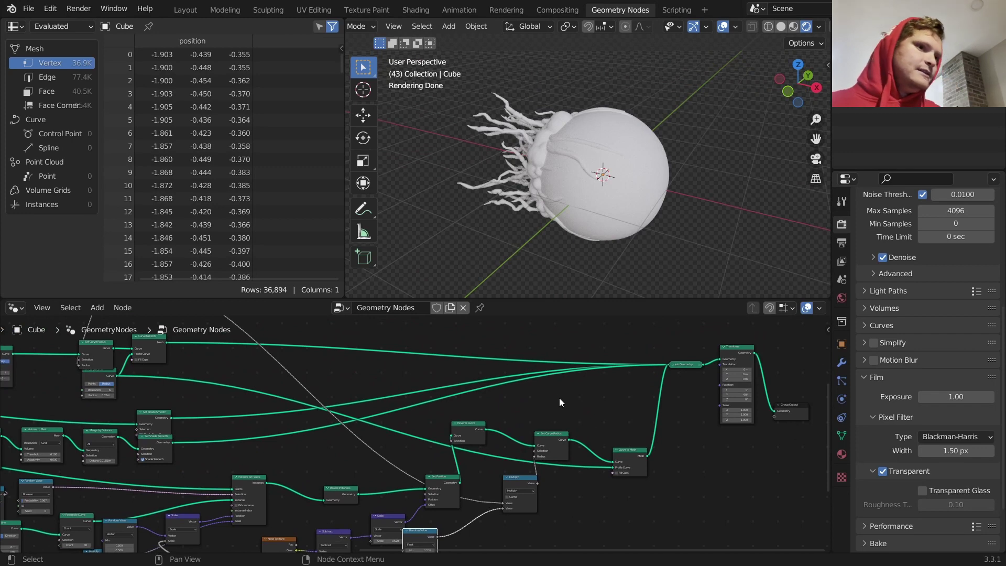
{"action": "right_click_drag", "start_coordinate": [483, 367], "coordinate": [496, 345], "text": "shift"}
{"action": "middle_click_drag", "start_coordinate": [496, 344], "coordinate": [473, 395]}
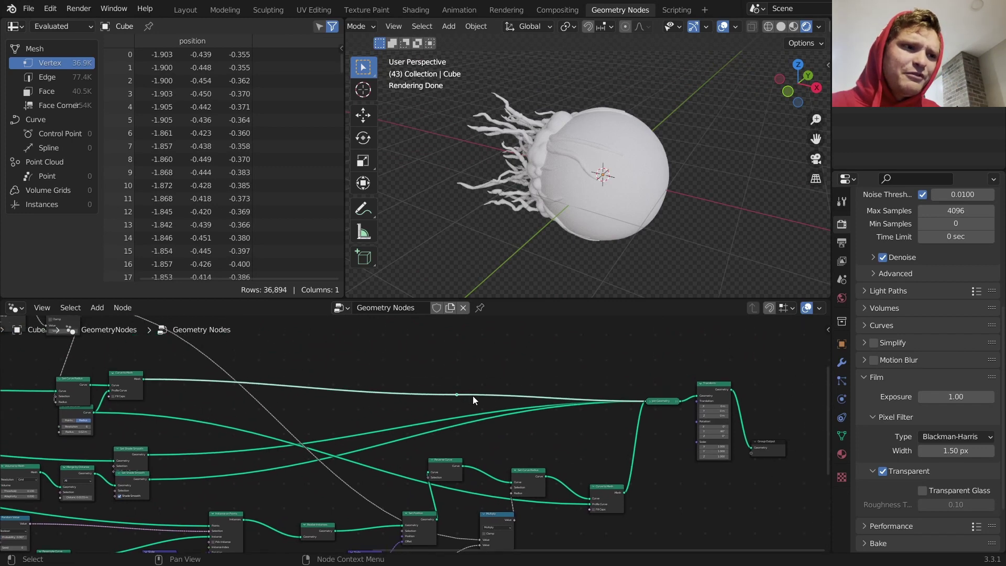
{"action": "left_click_drag", "start_coordinate": [472, 396], "coordinate": [474, 357]}
{"action": "right_click_drag", "start_coordinate": [430, 424], "coordinate": [433, 417], "text": "shift"}
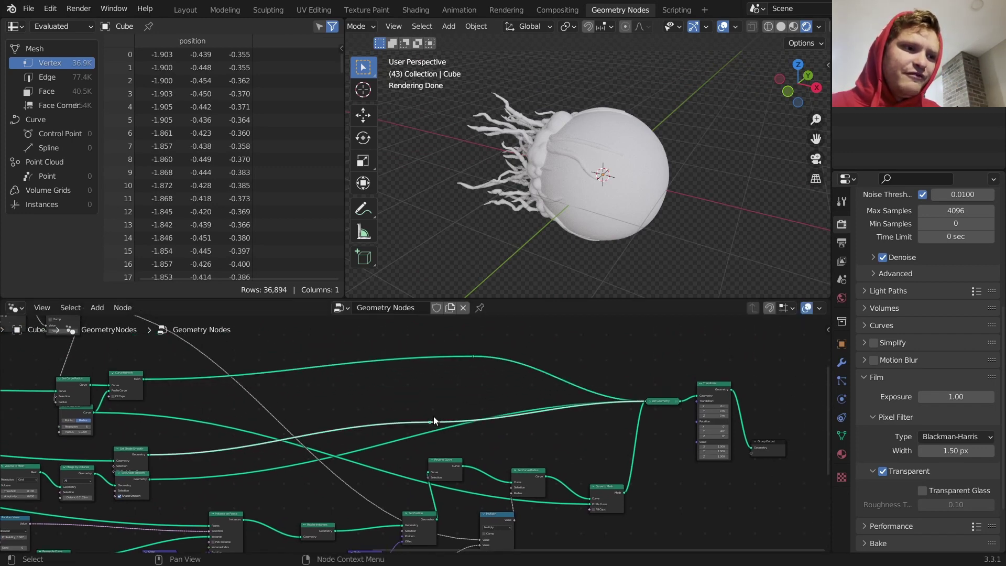
{"action": "left_click_drag", "start_coordinate": [433, 416], "coordinate": [471, 387]}
{"action": "right_click_drag", "start_coordinate": [463, 431], "coordinate": [465, 417], "text": "shift"}
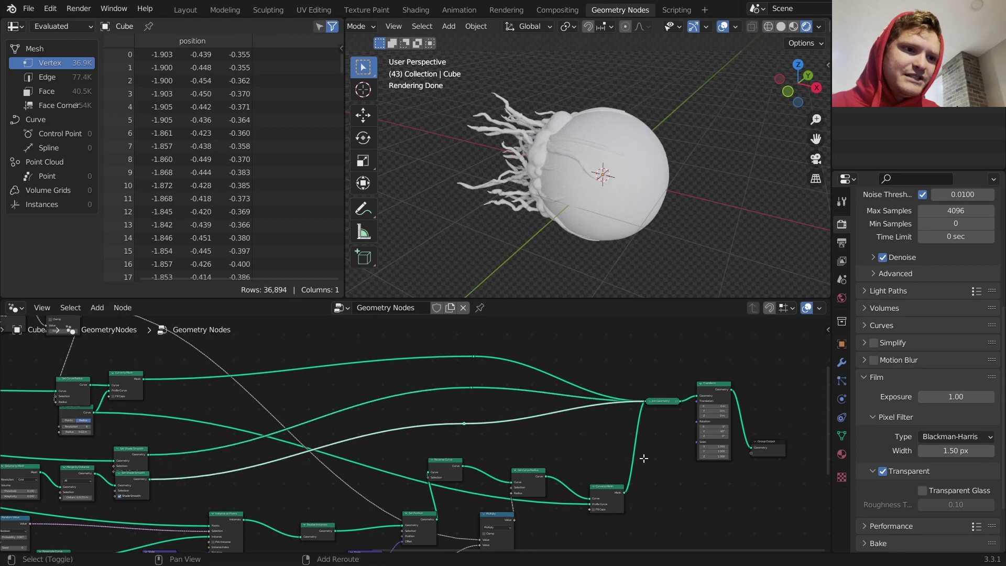
{"action": "right_click_drag", "start_coordinate": [645, 459], "coordinate": [624, 457], "text": "shift"}
{"action": "key", "text": "g"}
{"action": "left_click", "coordinate": [484, 436]}
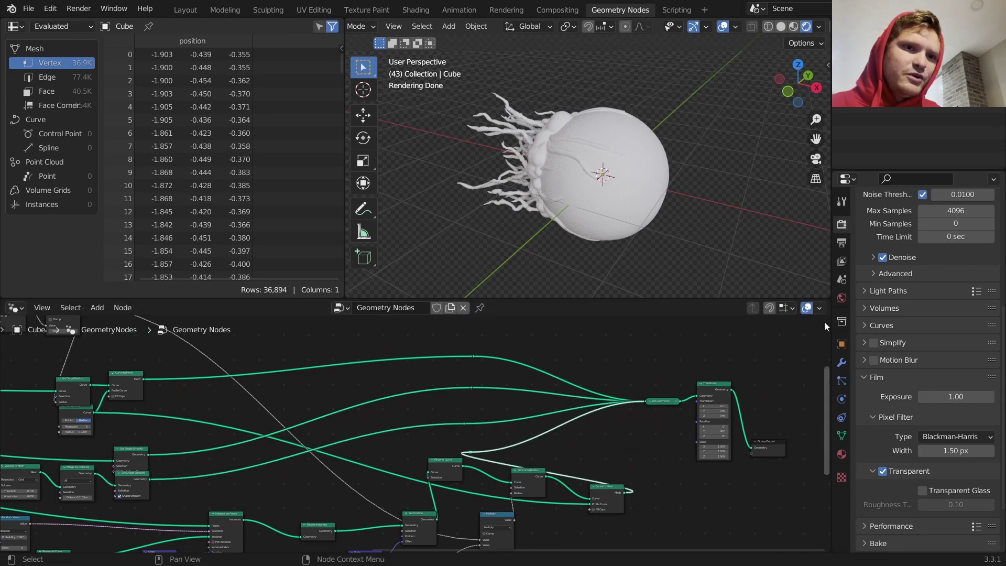
Split the node editor area in two and turn the new half into a Shader Editor
{"action": "left_click_drag", "start_coordinate": [829, 303], "coordinate": [412, 313]}
{"action": "left_click", "coordinate": [424, 310]}
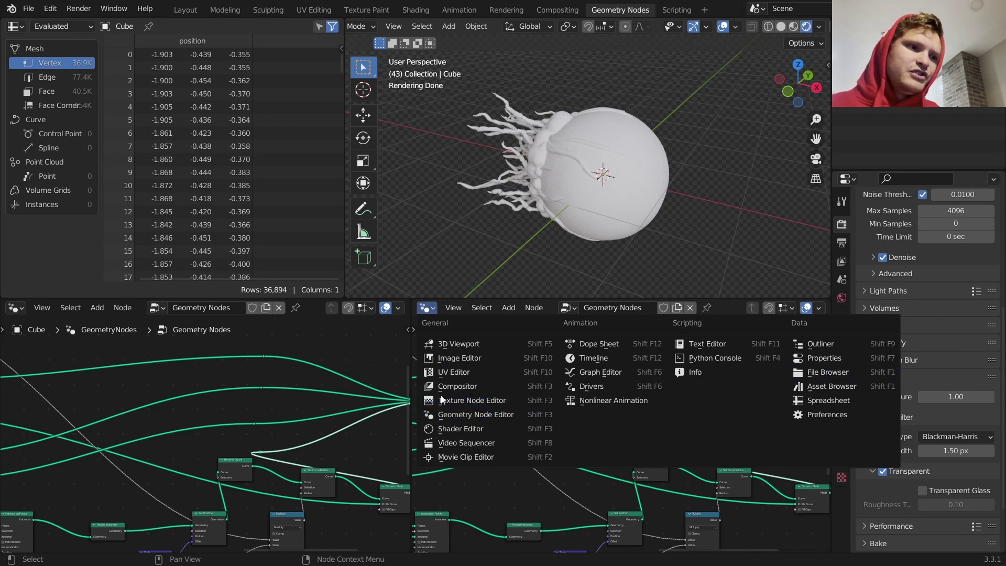
{"action": "left_click", "coordinate": [461, 429]}
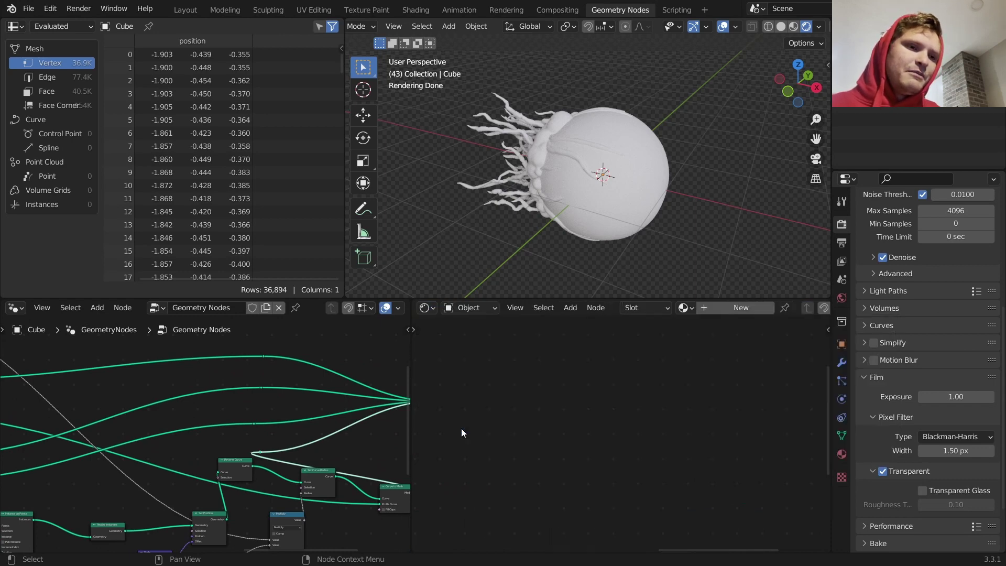
Create a new material on the cube and name it eye
{"action": "left_click", "coordinate": [735, 307]}
{"action": "left_click", "coordinate": [782, 309]}
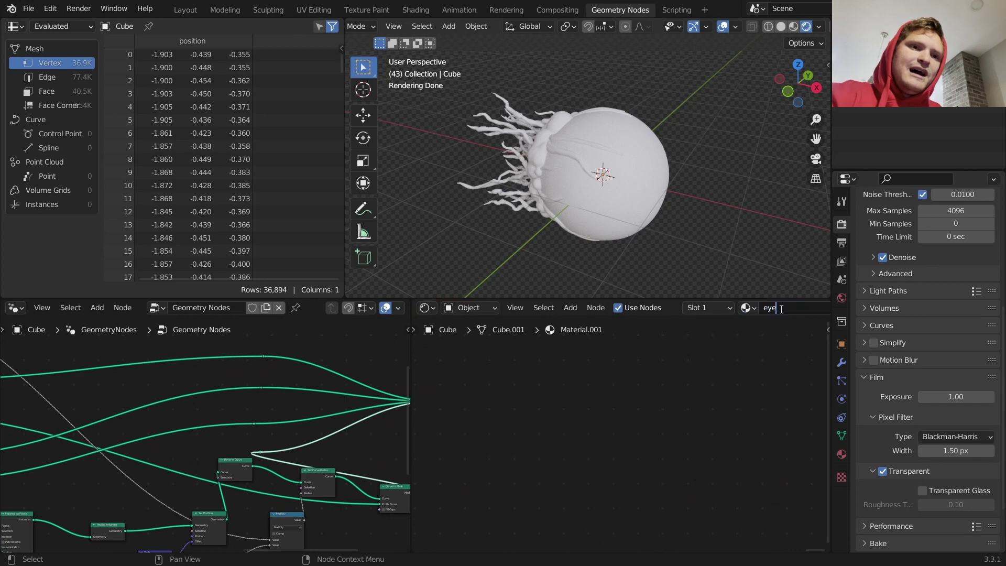
{"action": "type", "text": "eye"}
{"action": "key", "text": "Return"}
Add a Set Material node to the geometry node tree
{"action": "middle_click_drag", "start_coordinate": [302, 432], "coordinate": [255, 445]}
{"action": "key", "text": "shift+a"}
{"action": "left_click", "coordinate": [247, 285]}
{"action": "type", "text": "set"}
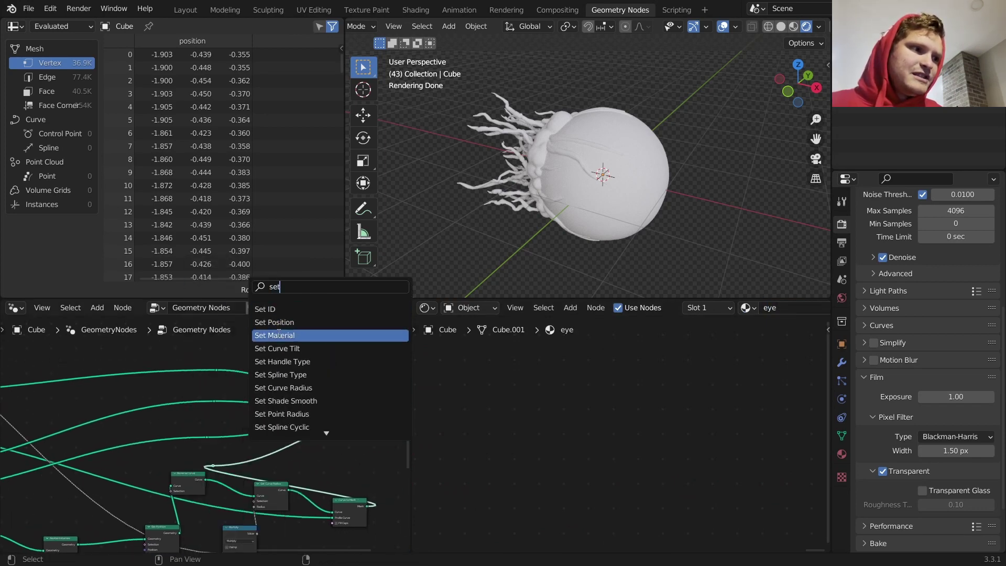
{"action": "left_click", "coordinate": [278, 335]}
{"action": "scroll", "coordinate": [282, 342], "scroll_direction": "down", "scroll_amount": 4}
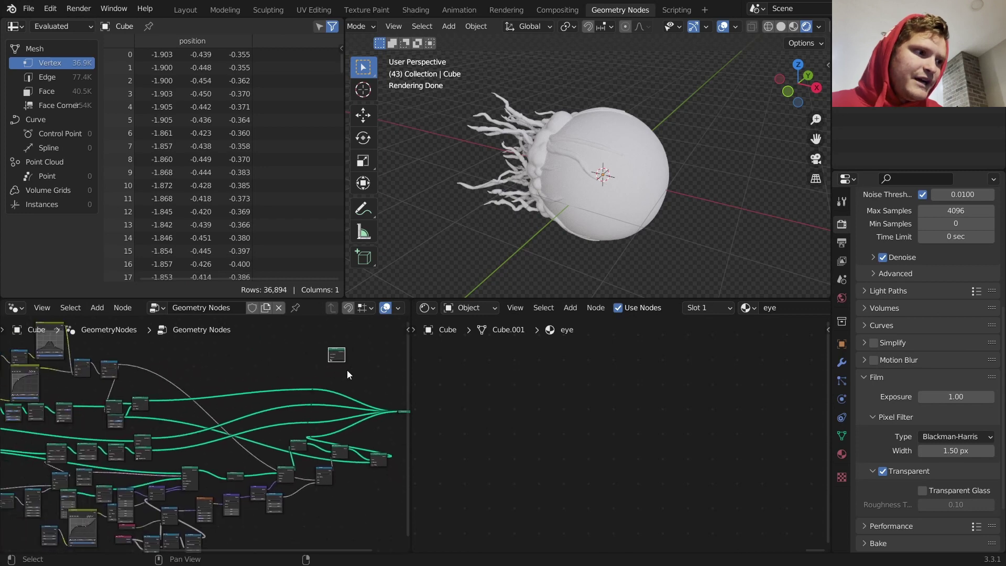
Insert the Set Material node into the second link before Join Geometry and set its material to eye
{"action": "scroll", "coordinate": [345, 356], "scroll_direction": "up", "scroll_amount": 4}
{"action": "key", "text": "g"}
{"action": "left_click", "coordinate": [151, 472]}
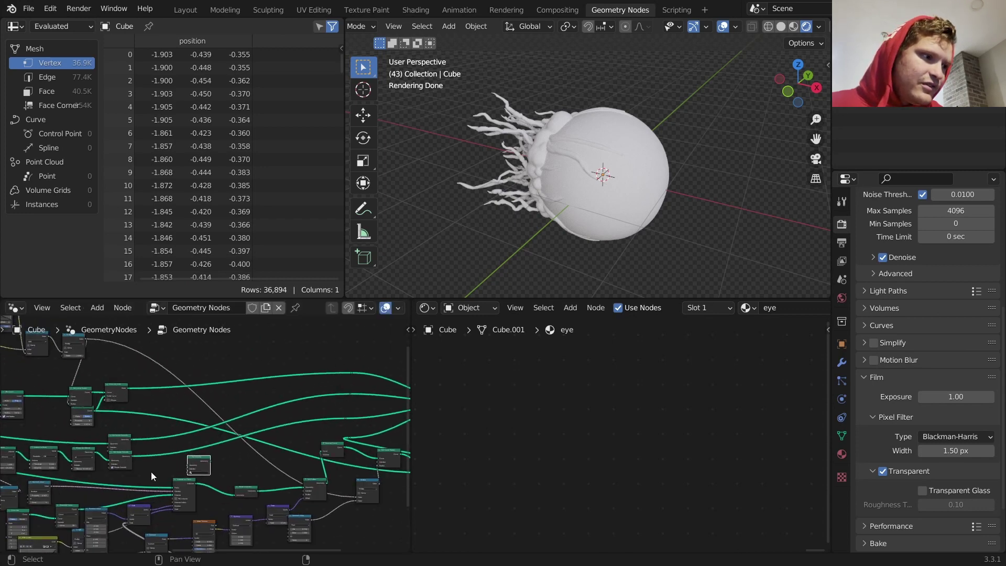
{"action": "scroll", "coordinate": [273, 391], "scroll_direction": "up", "scroll_amount": 3}
{"action": "middle_click_drag", "start_coordinate": [273, 391], "coordinate": [14, 482]}
{"action": "key", "text": "g"}
{"action": "left_click", "coordinate": [387, 348]}
{"action": "middle_click_drag", "start_coordinate": [376, 361], "coordinate": [273, 394]}
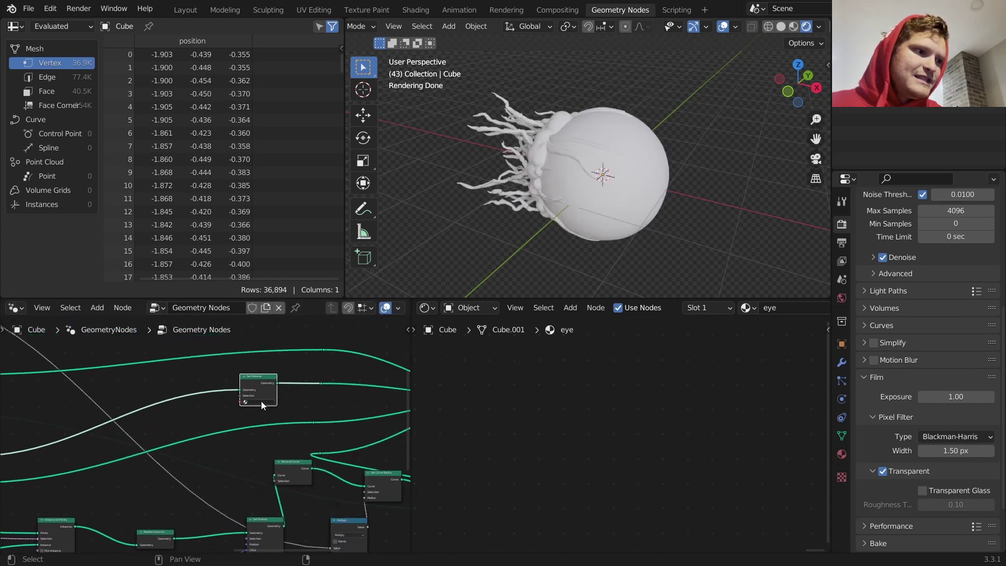
{"action": "left_click", "coordinate": [261, 401]}
{"action": "left_click", "coordinate": [261, 413]}
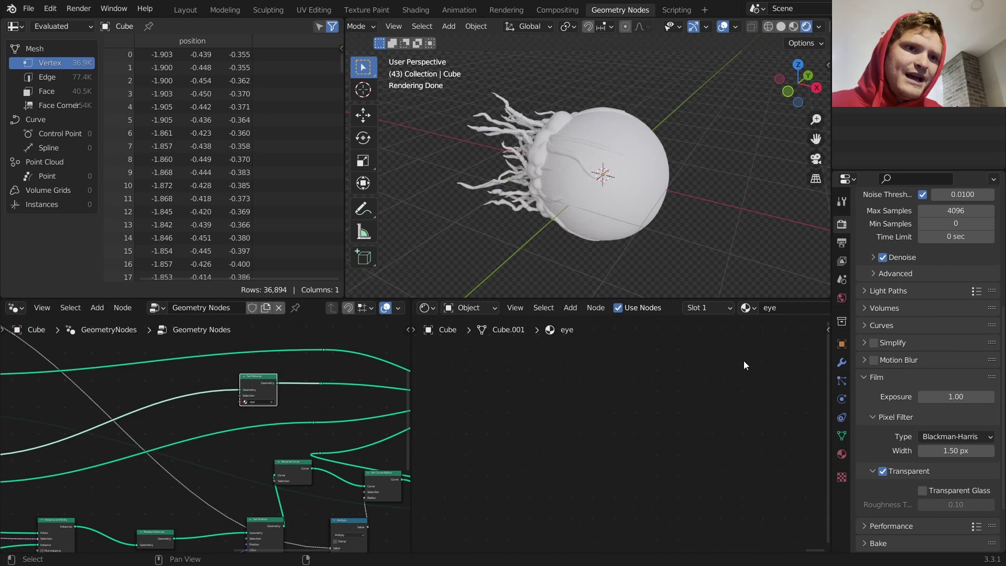
Give the eye material's Principled BSDF a pale peach base color and a Roughness of 0.000
{"action": "middle_click_drag", "start_coordinate": [538, 418], "coordinate": [639, 407]}
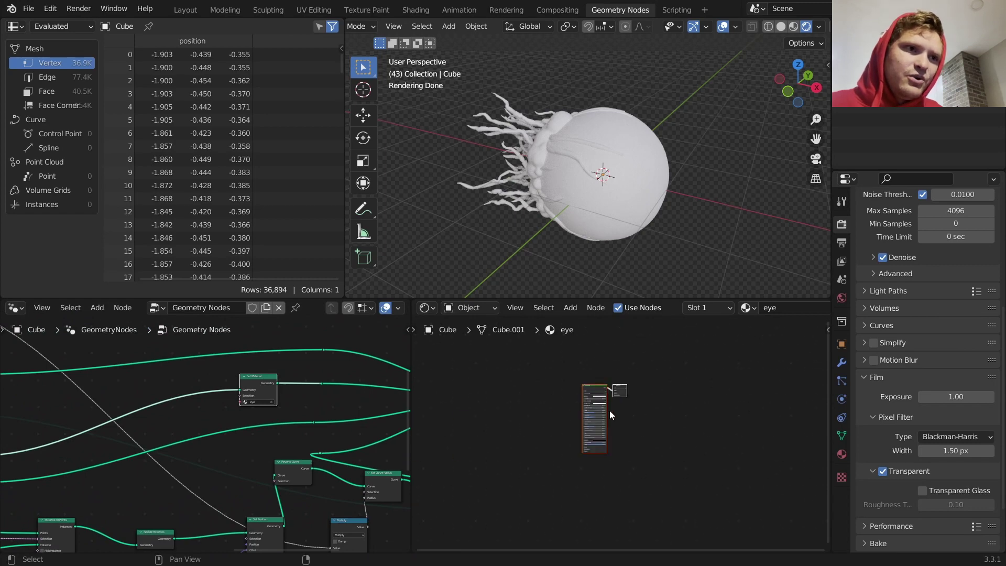
{"action": "scroll", "coordinate": [582, 398], "scroll_direction": "up", "scroll_amount": 12}
{"action": "left_click", "coordinate": [569, 330]}
{"action": "left_click_drag", "start_coordinate": [571, 290], "coordinate": [557, 279]}
{"action": "key", "text": "ctrl+z"}
{"action": "middle_click_drag", "start_coordinate": [602, 391], "coordinate": [680, 424]}
{"action": "scroll", "coordinate": [652, 423], "scroll_direction": "up", "scroll_amount": 7}
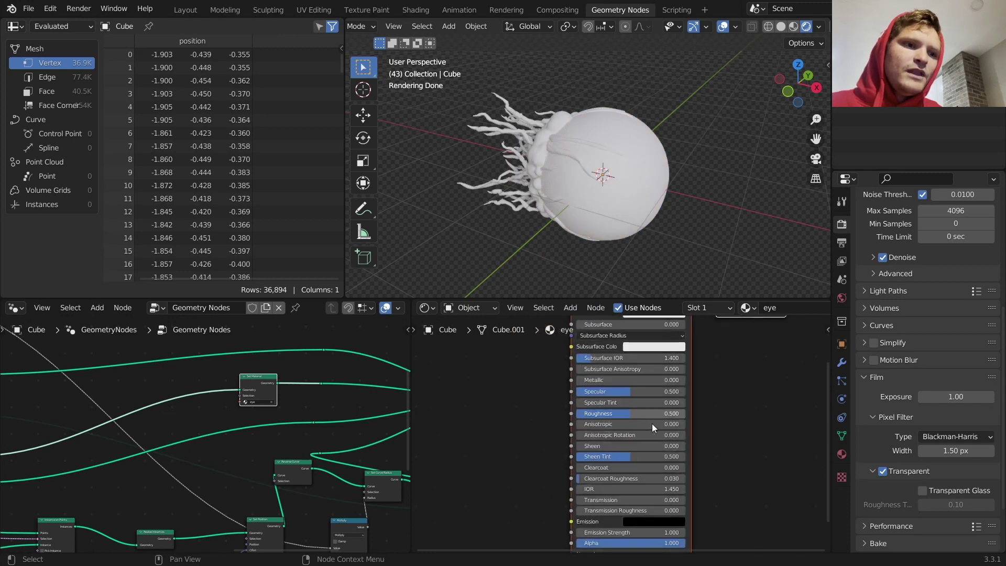
{"action": "scroll", "coordinate": [652, 423], "scroll_direction": "up", "scroll_amount": 4, "text": "shift"}
{"action": "left_click", "coordinate": [654, 363]}
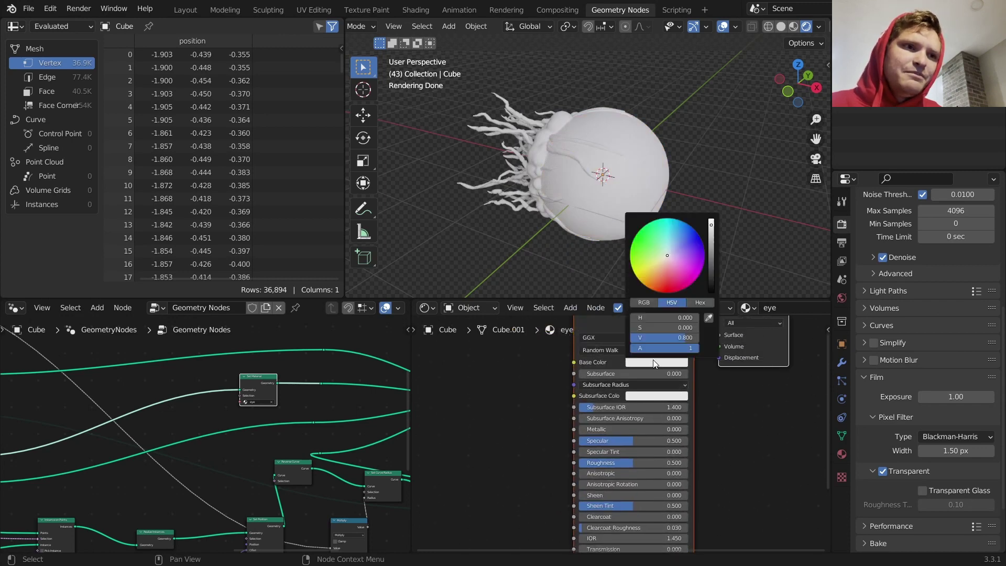
{"action": "left_click", "coordinate": [664, 260]}
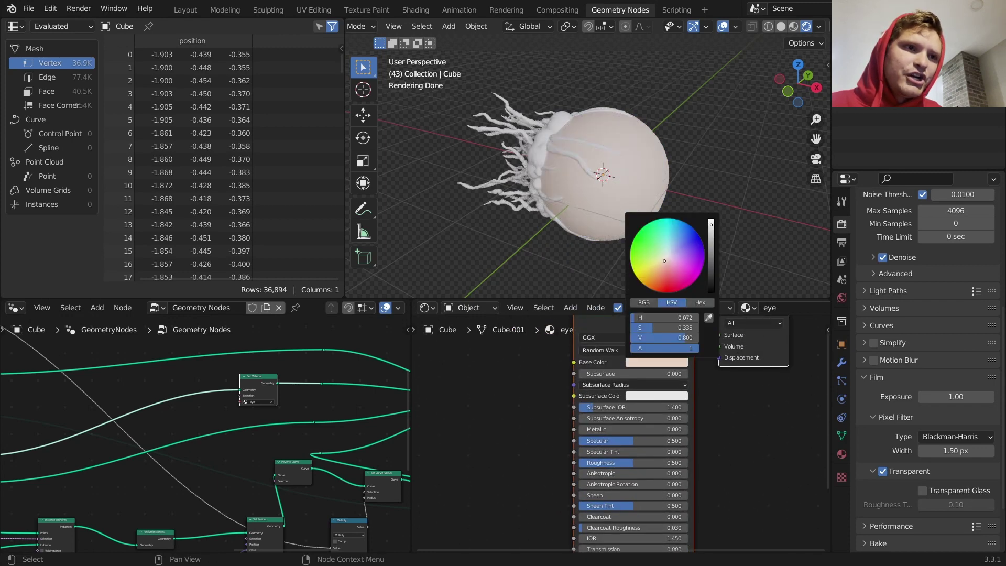
{"action": "left_click_drag", "start_coordinate": [621, 464], "coordinate": [577, 462]}
Set the eye material's Transmission to 1.000 and enable Transparent Glass in the Film settings
{"action": "middle_click_drag", "start_coordinate": [643, 442], "coordinate": [656, 403]}
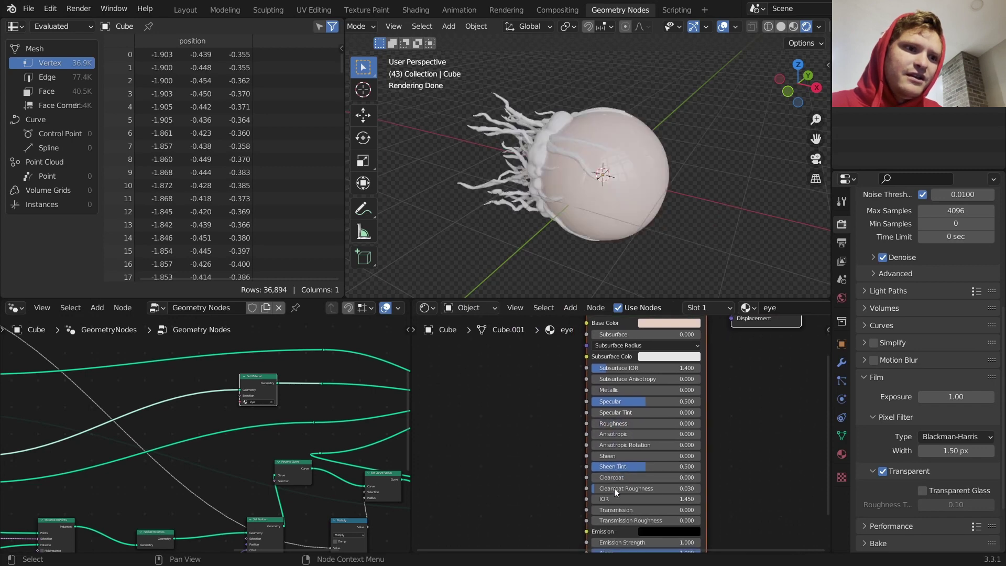
{"action": "left_click_drag", "start_coordinate": [616, 510], "coordinate": [725, 510]}
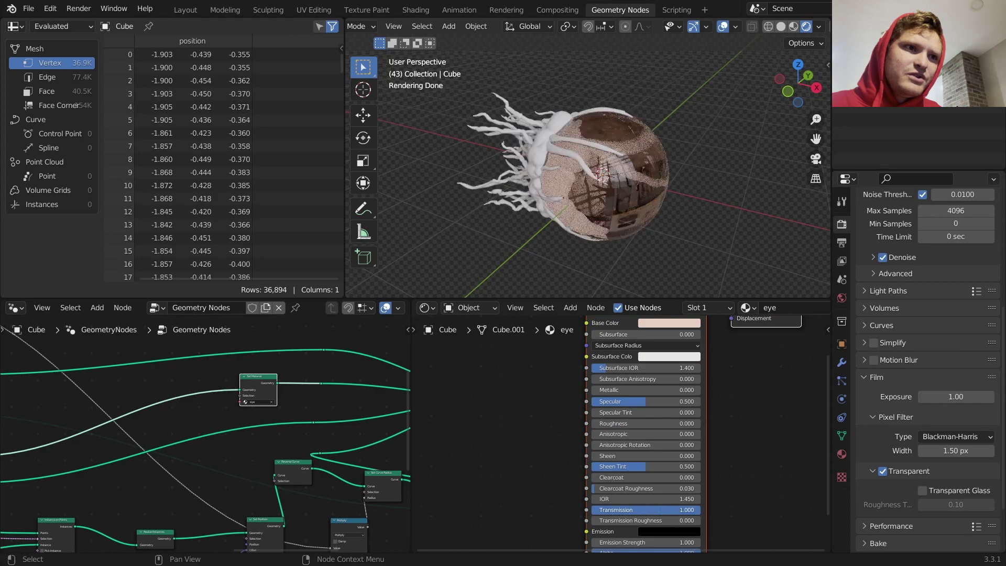
{"action": "left_click", "coordinate": [922, 491]}
Lower the eye material's Transmission to 0.095 and lighten its base color to a nearly white pink
{"action": "scroll", "coordinate": [683, 487], "scroll_direction": "down", "scroll_amount": 2, "text": "shift"}
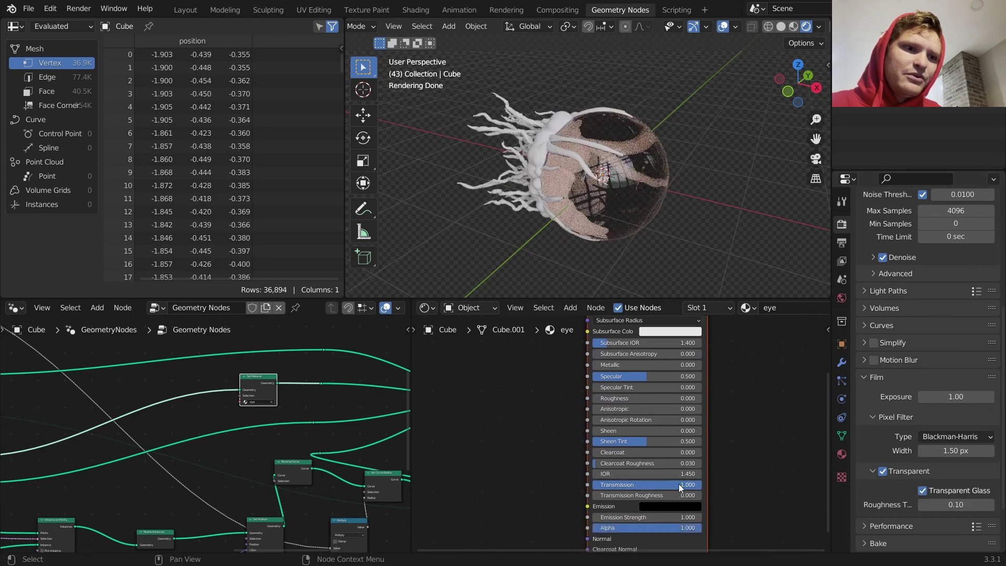
{"action": "left_click_drag", "start_coordinate": [679, 486], "coordinate": [600, 486]}
{"action": "middle_click_drag", "start_coordinate": [668, 339], "coordinate": [663, 396]}
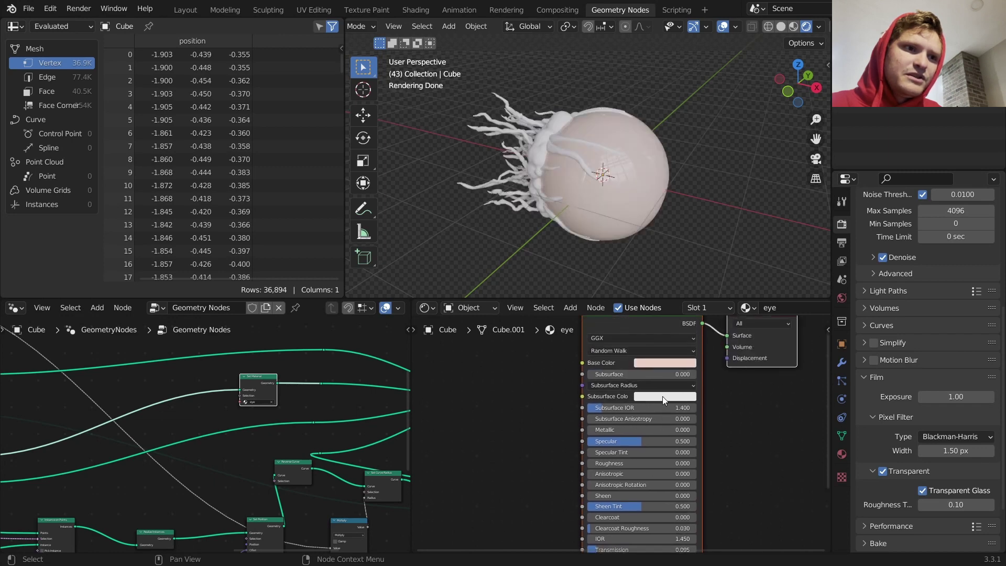
{"action": "left_click", "coordinate": [660, 362]}
{"action": "left_click_drag", "start_coordinate": [665, 327], "coordinate": [653, 327]}
{"action": "left_click_drag", "start_coordinate": [721, 223], "coordinate": [720, 219]}
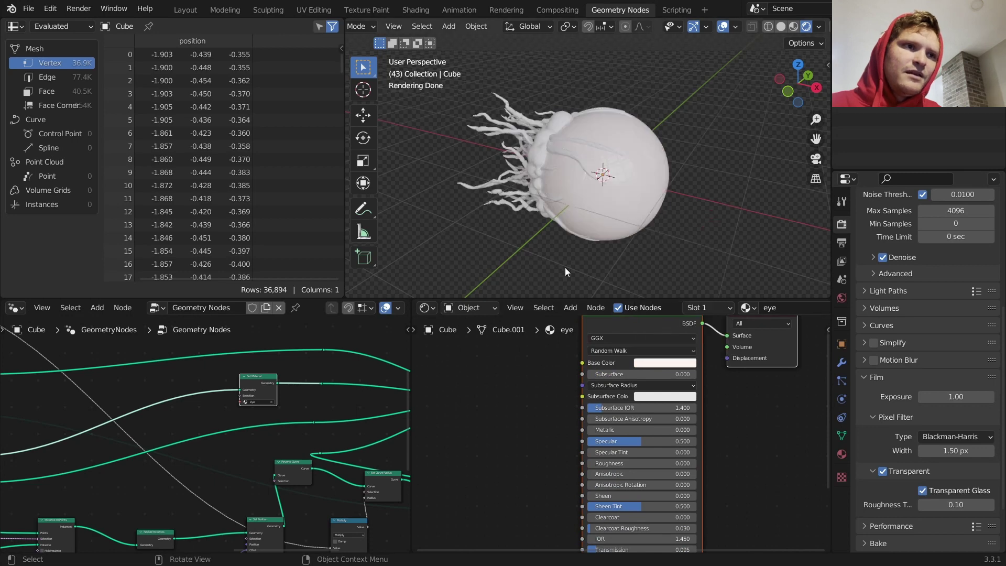
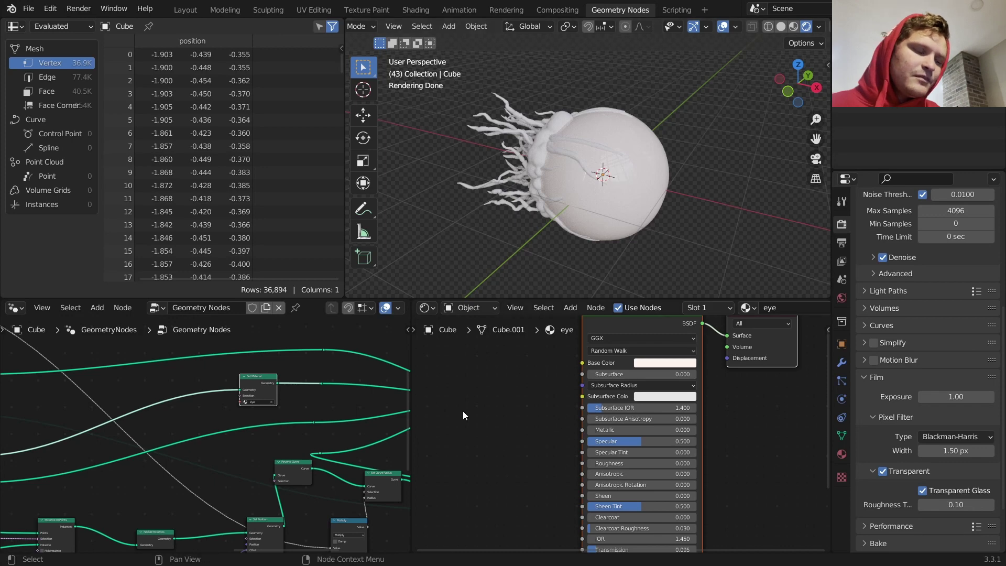
Duplicate the Set Material node onto the topmost link before Join Geometry and assign it the material named Material
{"action": "left_click_drag", "start_coordinate": [267, 392], "coordinate": [289, 377]}
{"action": "scroll", "coordinate": [286, 401], "scroll_direction": "up", "scroll_amount": 6}
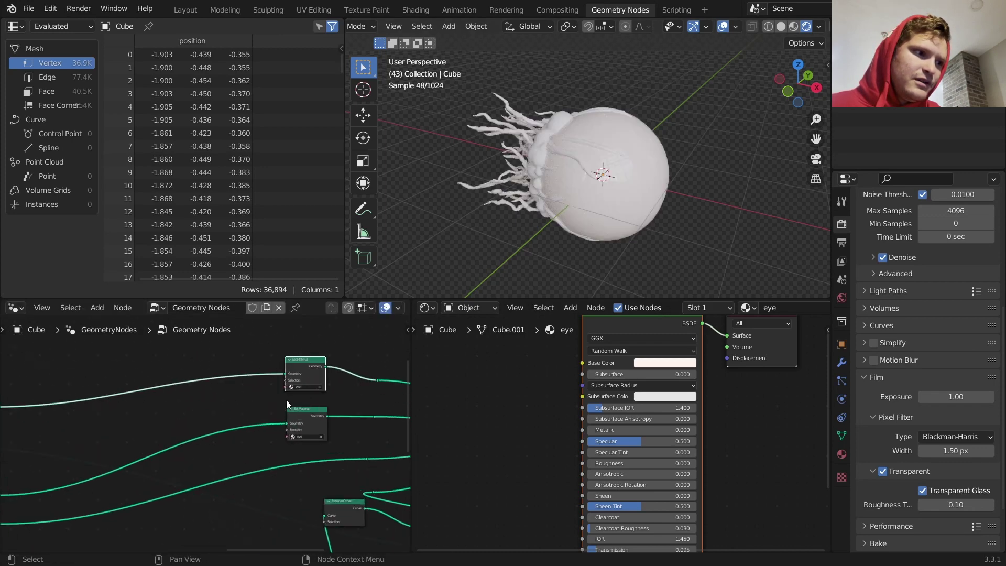
{"action": "left_click", "coordinate": [314, 383]}
{"action": "left_click", "coordinate": [318, 401]}
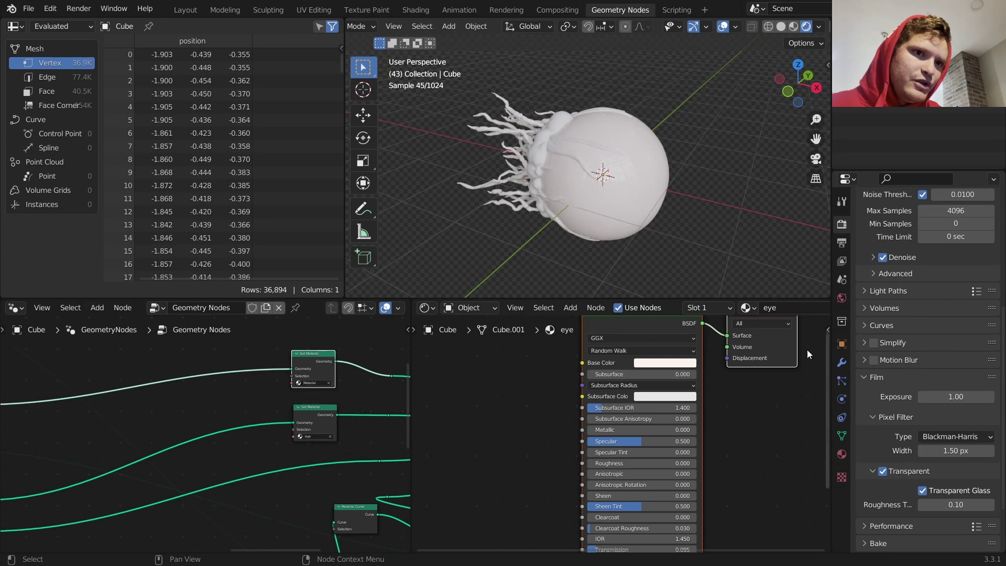
Show the material named Material in the Shader Editor and rename it tendrils
{"action": "left_click", "coordinate": [748, 309]}
{"action": "left_click", "coordinate": [771, 341]}
{"action": "double_click", "coordinate": [776, 308]}
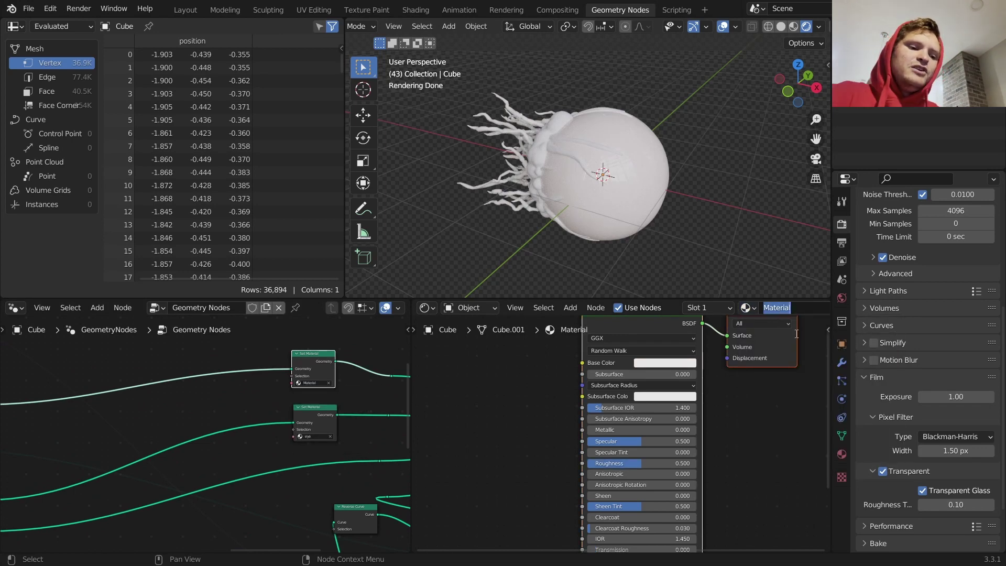
{"action": "type", "text": "tendrils"}
{"action": "key", "text": "Return"}
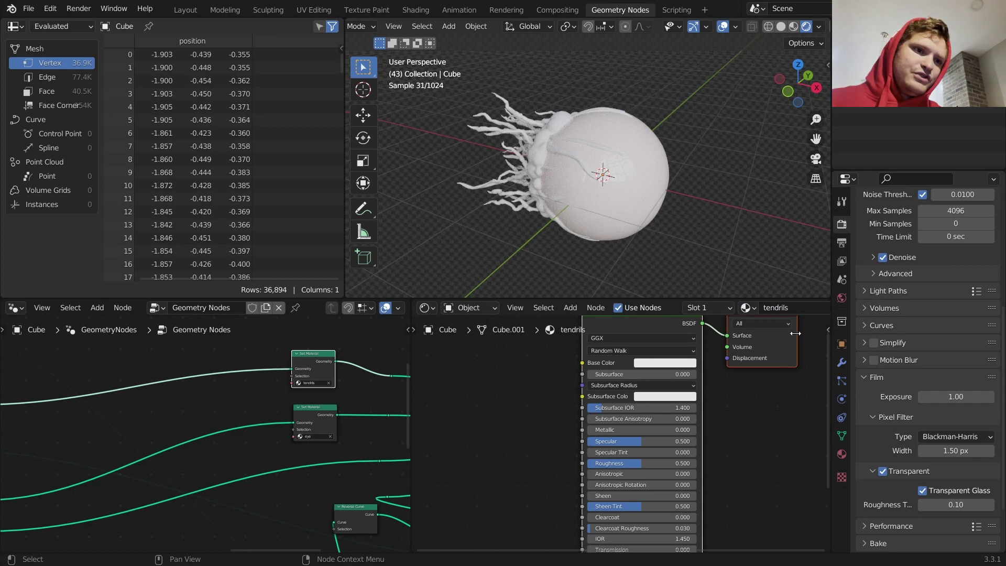
Try a crimson base color on the tendrils material, view it from another angle, and reset the color to its default
{"action": "left_click", "coordinate": [654, 363]}
{"action": "left_click", "coordinate": [683, 286]}
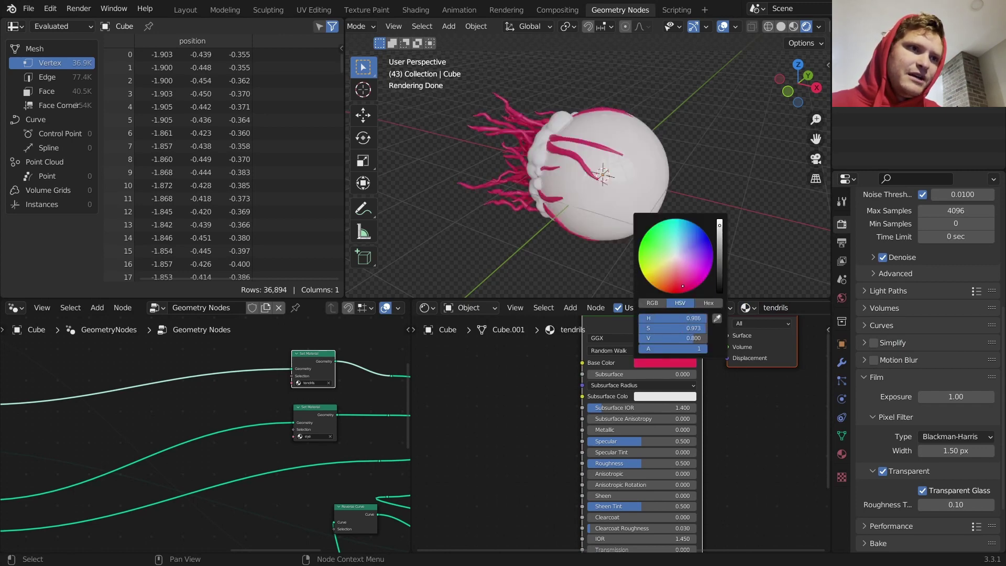
{"action": "scroll", "coordinate": [218, 414], "scroll_direction": "down", "scroll_amount": 4}
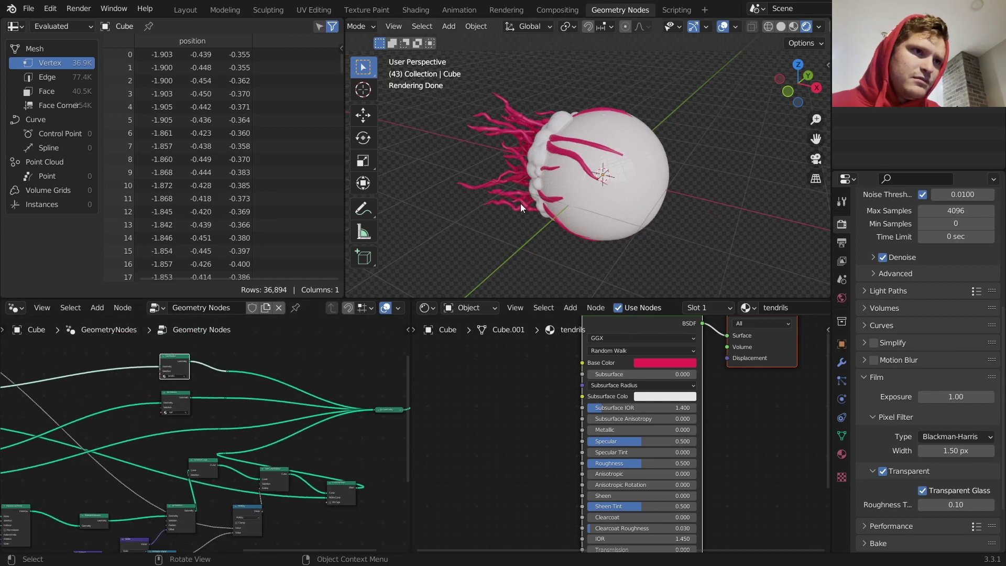
{"action": "middle_click_drag", "start_coordinate": [521, 203], "coordinate": [665, 307]}
{"action": "key", "text": "BackSpace"}
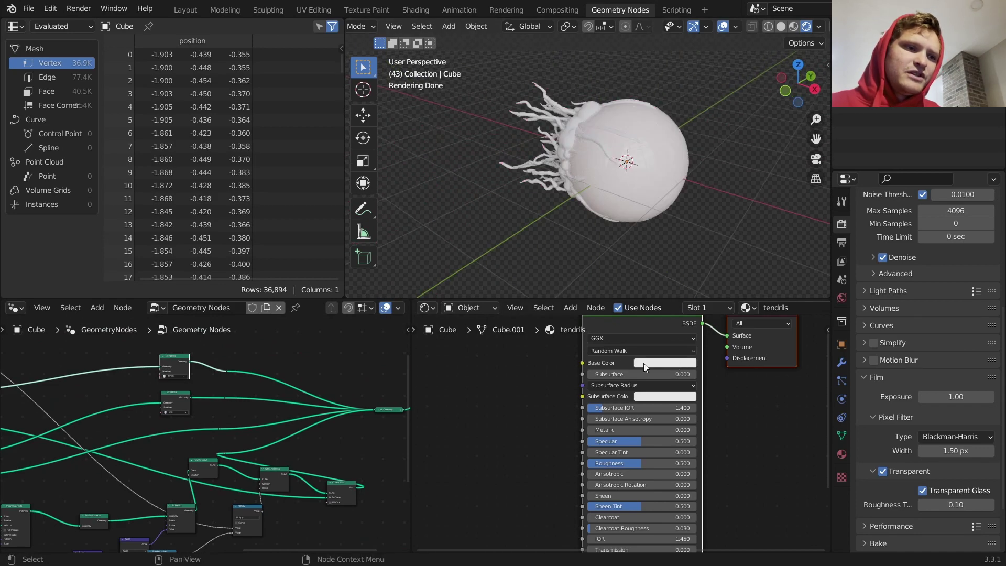
Add a Noise Texture node to the tendrils material and preview its color output directly on the tendrils
{"action": "middle_click_drag", "start_coordinate": [441, 344], "coordinate": [643, 390]}
{"action": "key", "text": "shift+a"}
{"action": "left_click", "coordinate": [618, 392]}
{"action": "type", "text": "noise"}
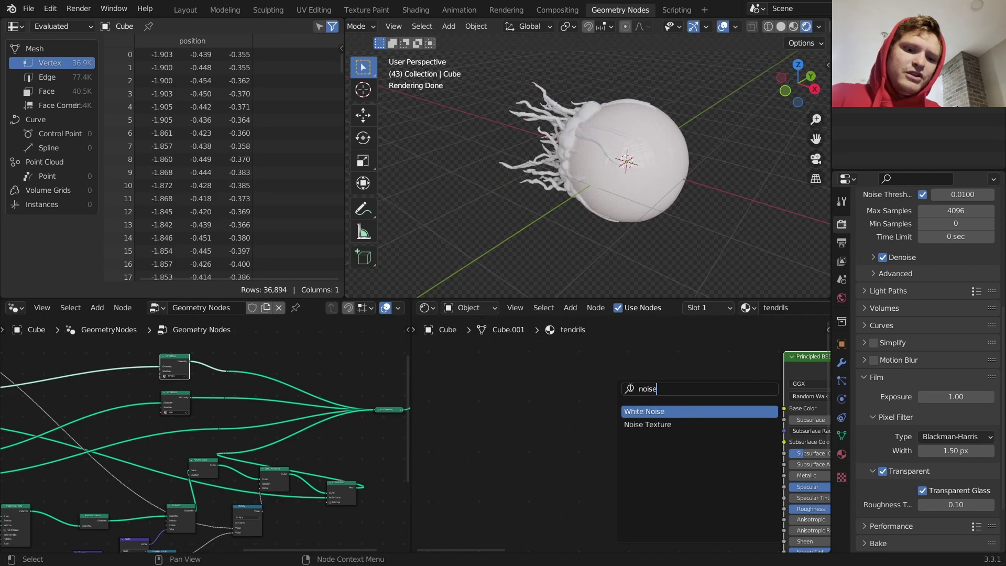
{"action": "left_click", "coordinate": [636, 424]}
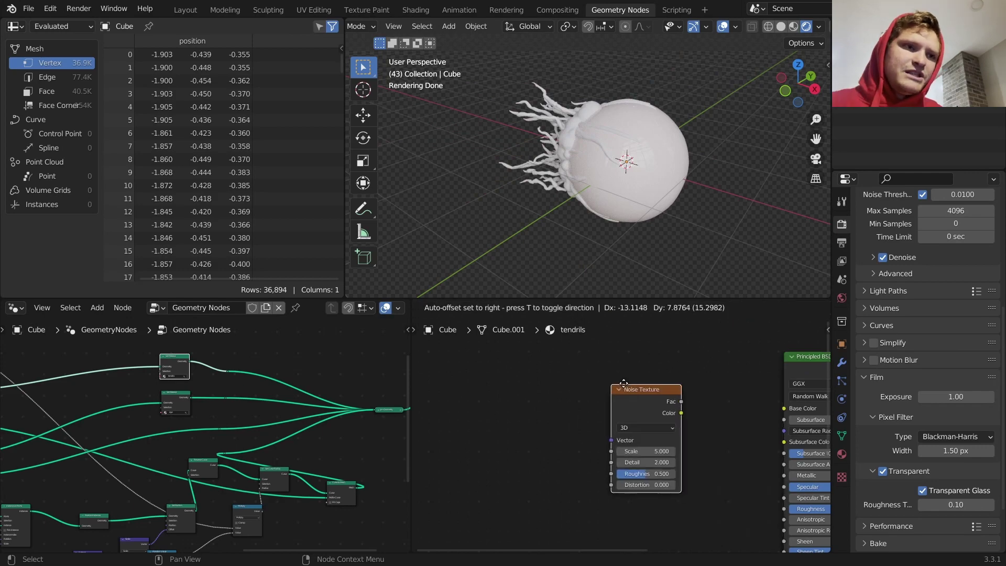
{"action": "left_click", "coordinate": [509, 437]}
{"action": "left_click", "coordinate": [509, 412], "text": "ctrl+shift"}
{"action": "left_click", "coordinate": [509, 412], "text": "ctrl+shift"}
{"action": "scroll", "coordinate": [598, 225], "scroll_direction": "up", "scroll_amount": 2}
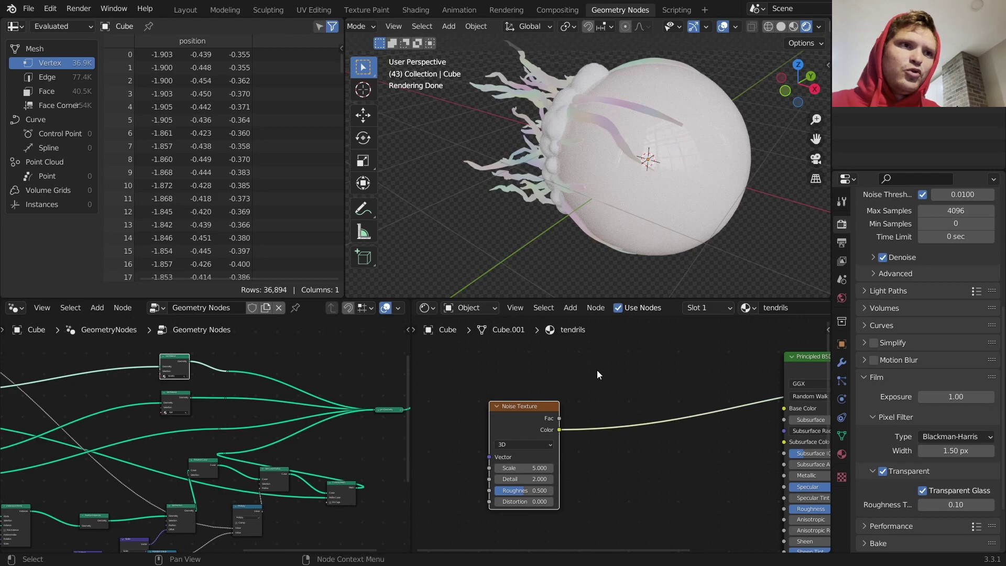
Preview the noise's Fac output, insert a ColorRamp after the Noise Texture, and move the black stop to 0.491
{"action": "key", "text": "shift+a"}
{"action": "left_click", "coordinate": [533, 407], "text": "ctrl+shift"}
{"action": "left_click_drag", "start_coordinate": [518, 410], "coordinate": [467, 415]}
{"action": "key", "text": "shift+a"}
{"action": "left_click", "coordinate": [509, 389]}
{"action": "type", "text": "colo"}
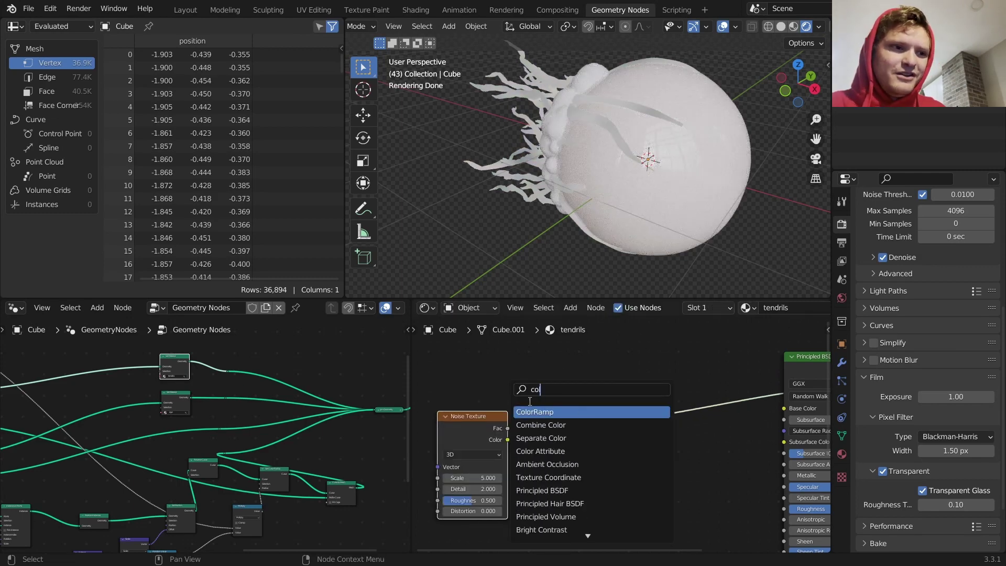
{"action": "left_click", "coordinate": [542, 410]}
{"action": "left_click", "coordinate": [580, 401]}
{"action": "left_click_drag", "start_coordinate": [596, 436], "coordinate": [606, 438]}
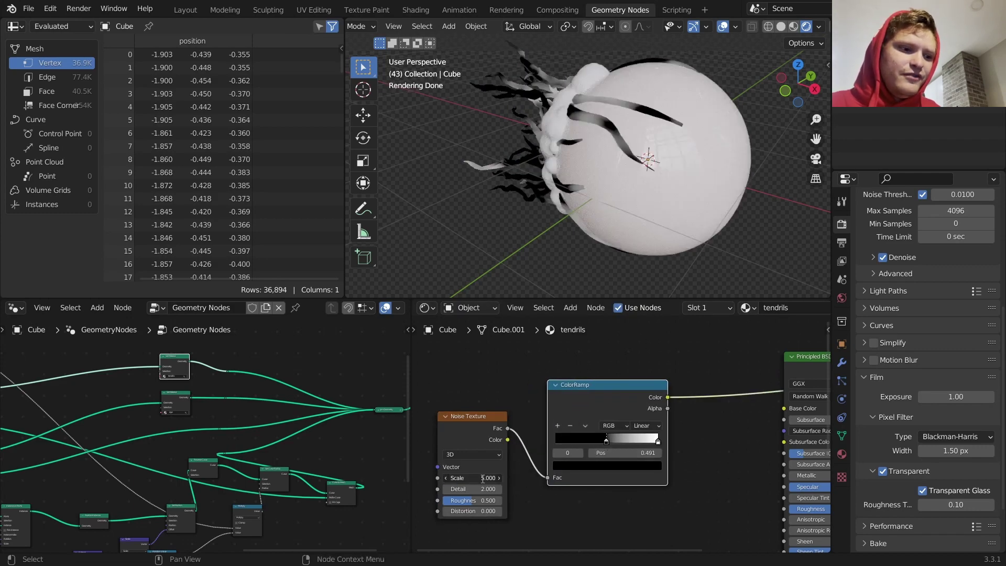
Set the noise Scale to 15 and Detail to 6, raise its Roughness, and move the ramp's white stop to 0.646
{"action": "type", "text": "15"}
{"action": "key", "text": "Return"}
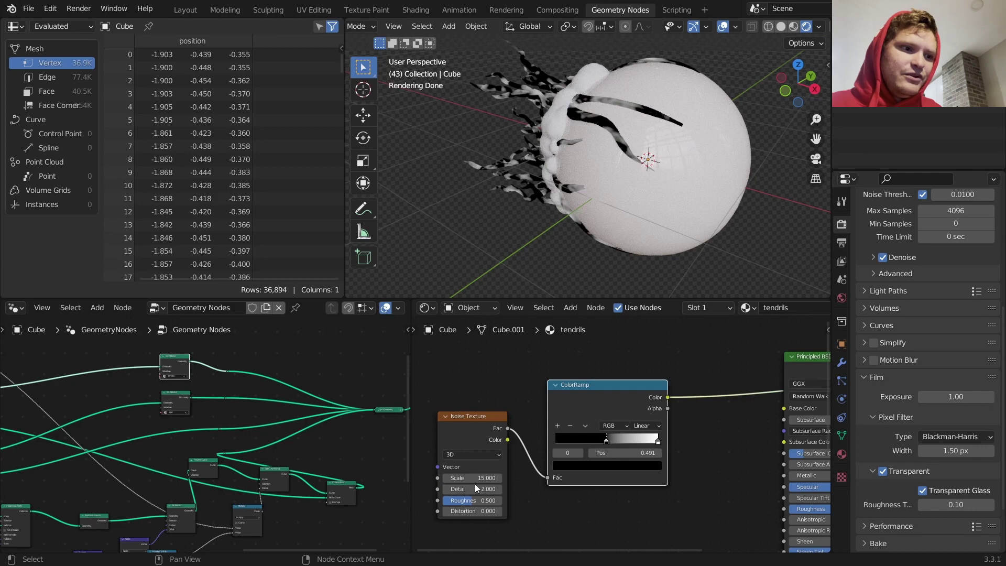
{"action": "type", "text": "6"}
{"action": "key", "text": "Return"}
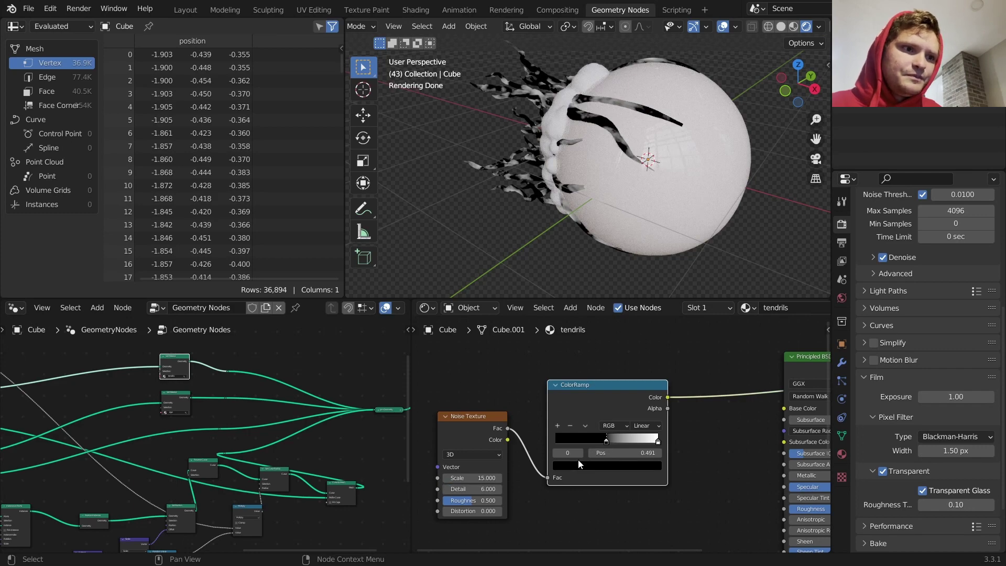
{"action": "left_click_drag", "start_coordinate": [658, 442], "coordinate": [621, 441]}
{"action": "left_click_drag", "start_coordinate": [472, 500], "coordinate": [606, 416]}
{"action": "scroll", "coordinate": [539, 427], "scroll_direction": "down", "scroll_amount": 4}
{"action": "scroll", "coordinate": [619, 414], "scroll_direction": "up", "scroll_amount": 1}
{"action": "key", "text": "shift+a"}
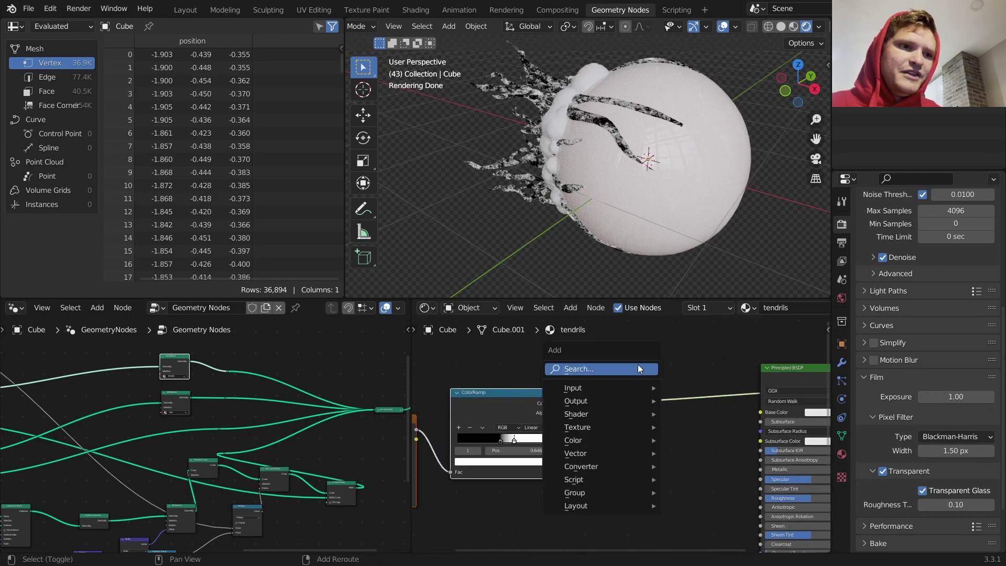
{"action": "left_click", "coordinate": [632, 369]}
{"action": "type", "text": "colo"}
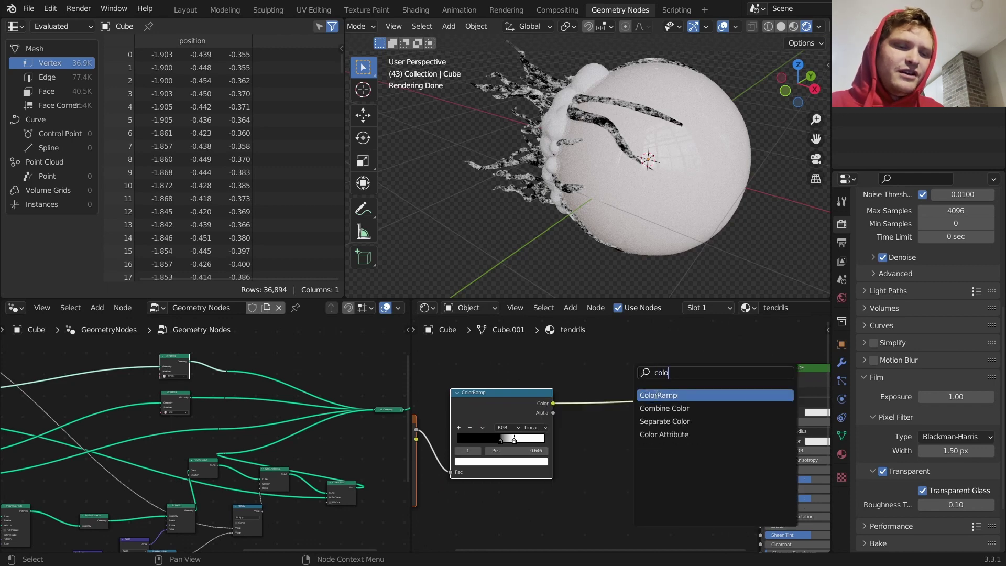
{"action": "key", "text": "Escape"}
Route the Principled BSDF back to the material output and set its base color to dark crimson, HSV 0.993, 0.747, 0.087
{"action": "middle_click_drag", "start_coordinate": [709, 404], "coordinate": [678, 391]}
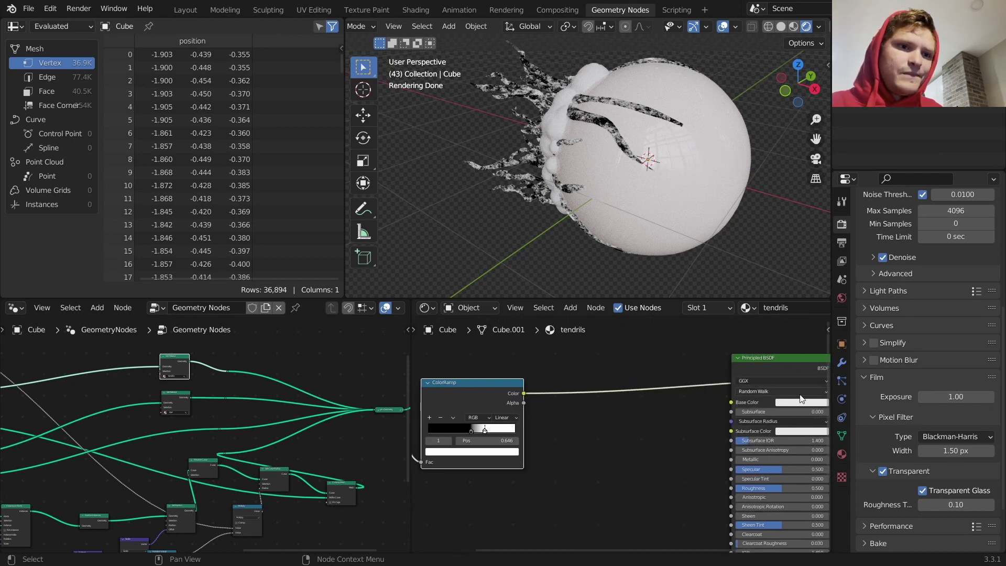
{"action": "middle_click_drag", "start_coordinate": [791, 401], "coordinate": [685, 395]}
{"action": "left_click", "coordinate": [687, 360], "text": "ctrl+shift"}
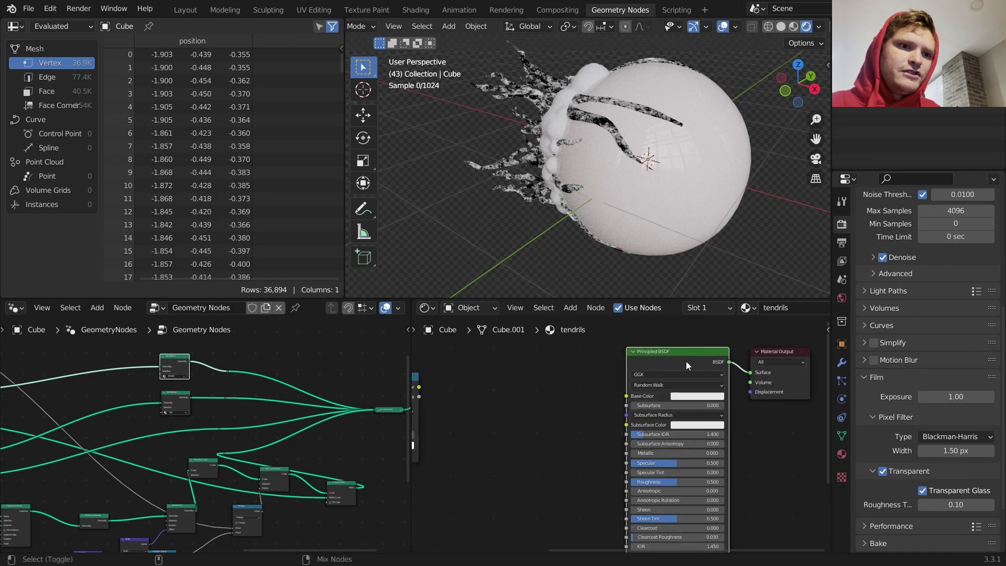
{"action": "left_click", "coordinate": [712, 397]}
{"action": "left_click", "coordinate": [708, 321]}
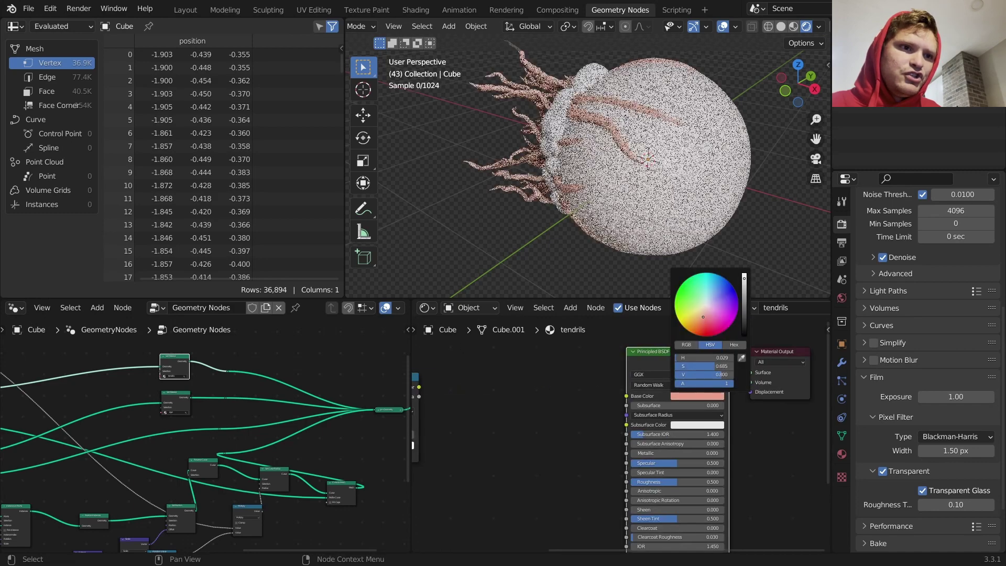
{"action": "scroll", "coordinate": [726, 324], "scroll_direction": "down", "scroll_amount": 8}
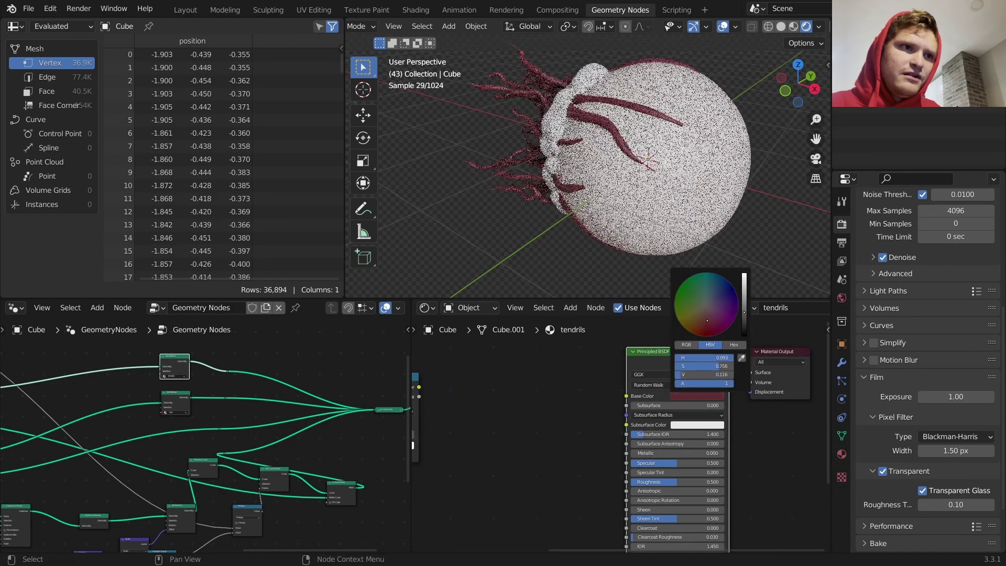
Add a Bump node, feeding the ColorRamp color into its Height and its Normal into the Principled BSDF's Normal
{"action": "middle_click_drag", "start_coordinate": [525, 426], "coordinate": [658, 354]}
{"action": "scroll", "coordinate": [659, 354], "scroll_direction": "down", "scroll_amount": 4}
{"action": "key", "text": "shift+a"}
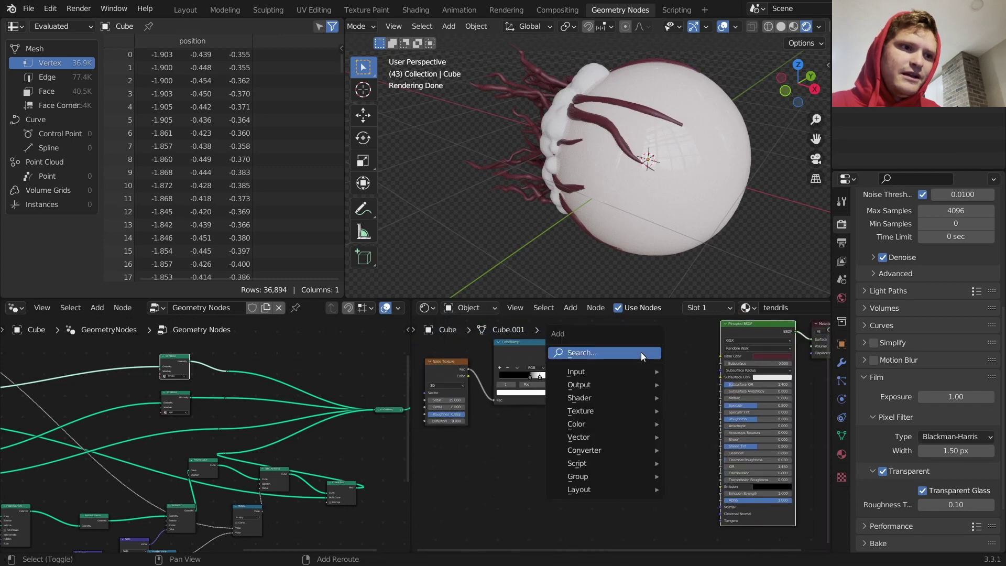
{"action": "left_click", "coordinate": [640, 352]}
{"action": "type", "text": "bum"}
{"action": "key", "text": "Return"}
{"action": "left_click", "coordinate": [627, 399]}
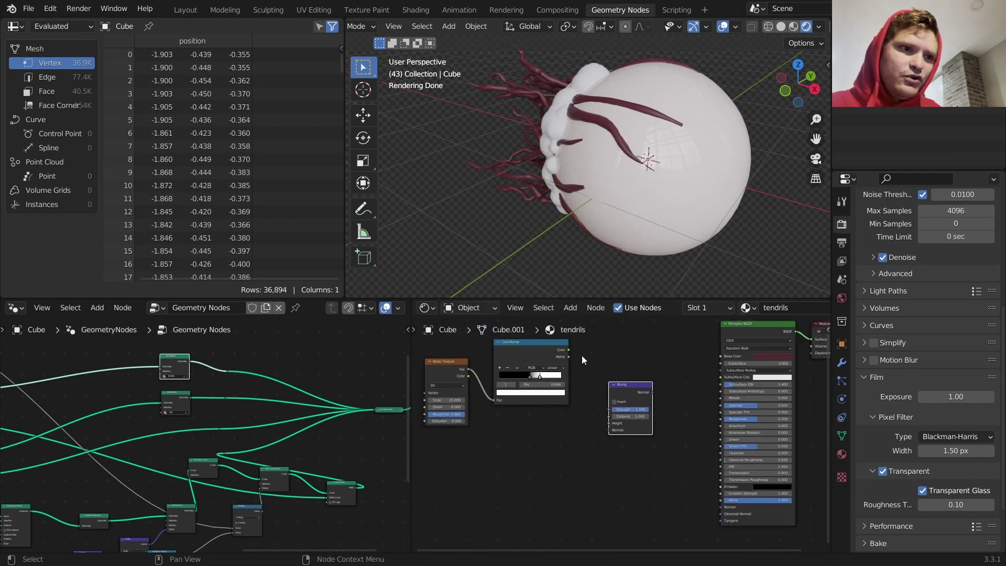
{"action": "left_click_drag", "start_coordinate": [568, 350], "coordinate": [617, 424]}
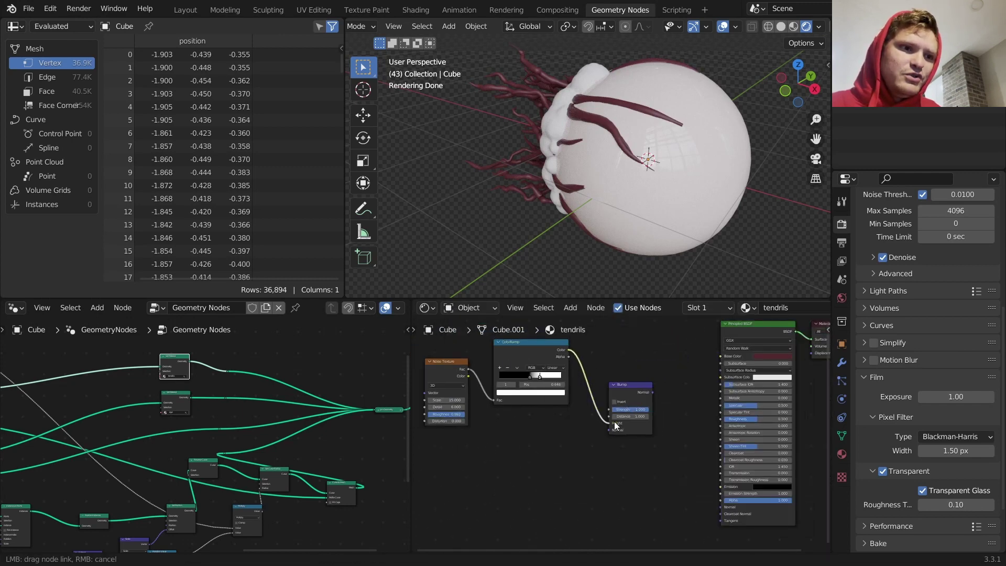
{"action": "left_click_drag", "start_coordinate": [649, 394], "coordinate": [721, 507]}
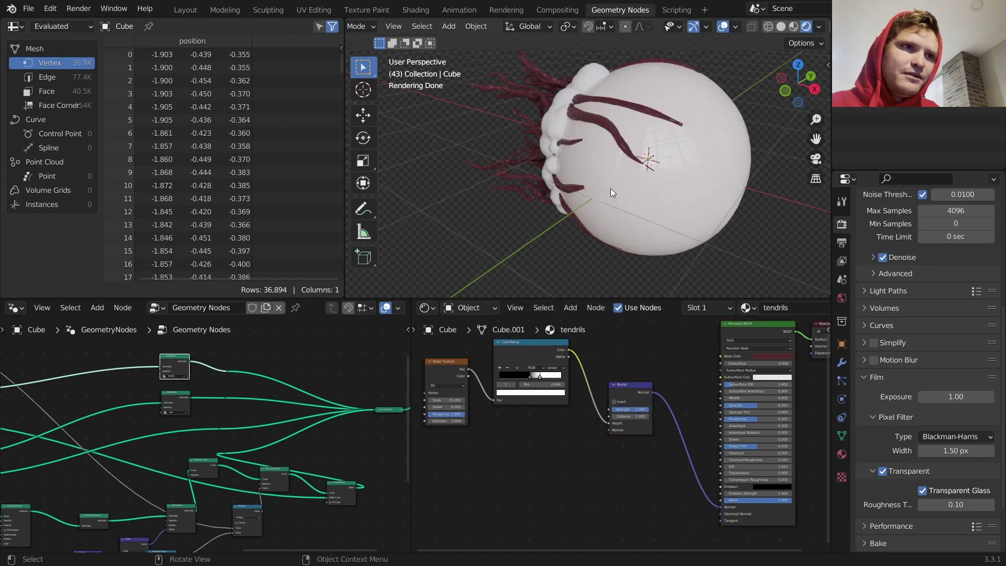
Set the tendrils material's Roughness to 0.085 and its Transmission to 0.615
{"action": "scroll", "coordinate": [608, 168], "scroll_direction": "up", "scroll_amount": 2}
{"action": "scroll", "coordinate": [618, 113], "scroll_direction": "up", "scroll_amount": 2}
{"action": "middle_click_drag", "start_coordinate": [624, 102], "coordinate": [668, 118], "text": "shift"}
{"action": "scroll", "coordinate": [699, 394], "scroll_direction": "up", "scroll_amount": 4}
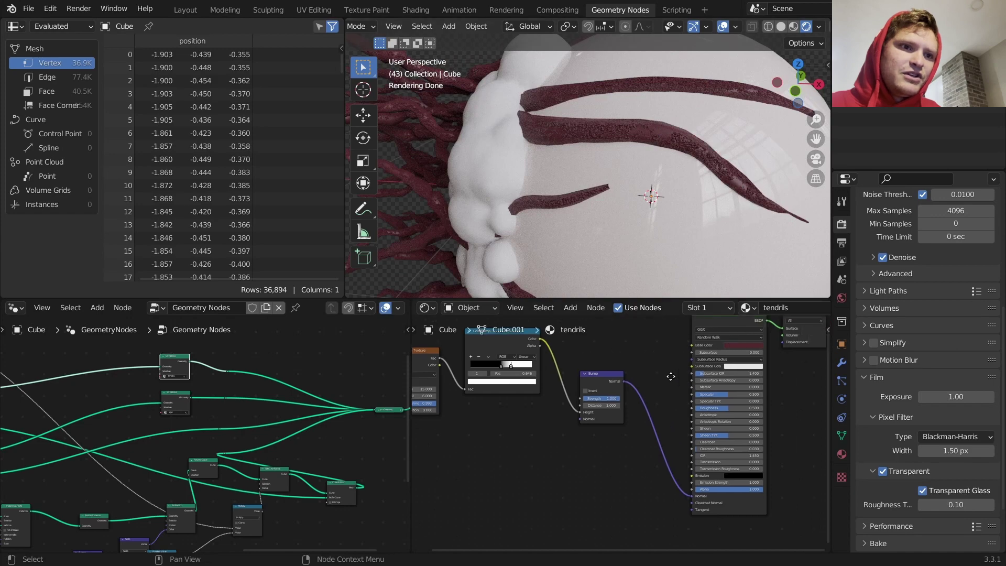
{"action": "mouse_move", "coordinate": [699, 388]}
{"action": "left_mouse_down"}
{"action": "mouse_move", "coordinate": [672, 388]}
{"action": "mouse_move", "coordinate": [687, 387]}
{"action": "left_mouse_up"}
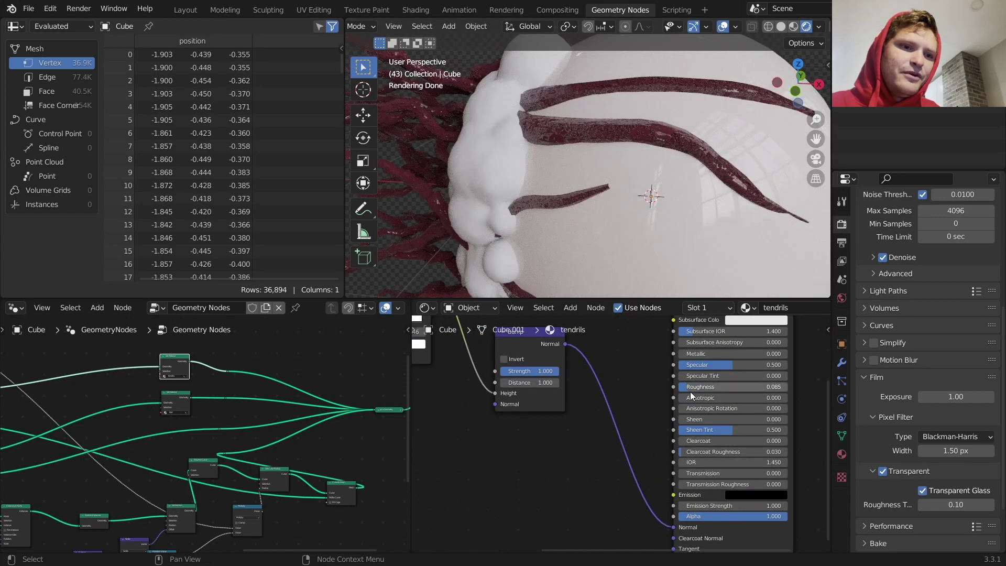
{"action": "left_click_drag", "start_coordinate": [704, 473], "coordinate": [737, 474]}
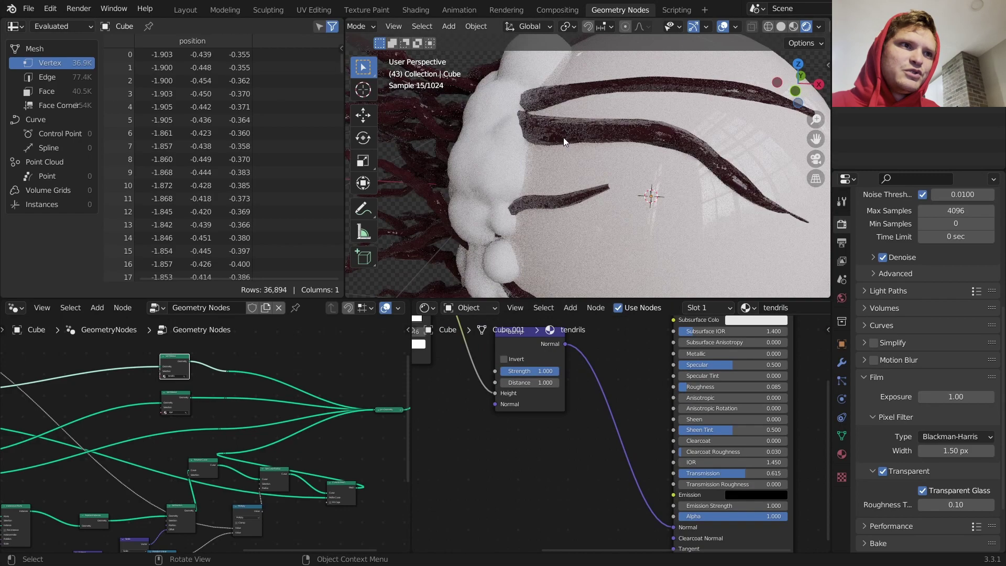
Shift the tendrils' base color to a slightly brighter brownish red, with hue 0.016, saturation 0.765 and value 0.131
{"action": "scroll", "coordinate": [640, 187], "scroll_direction": "down", "scroll_amount": 5}
{"action": "middle_click_drag", "start_coordinate": [586, 184], "coordinate": [552, 195]}
{"action": "scroll", "coordinate": [647, 212], "scroll_direction": "up", "scroll_amount": 4}
{"action": "middle_click_drag", "start_coordinate": [724, 382], "coordinate": [670, 467]}
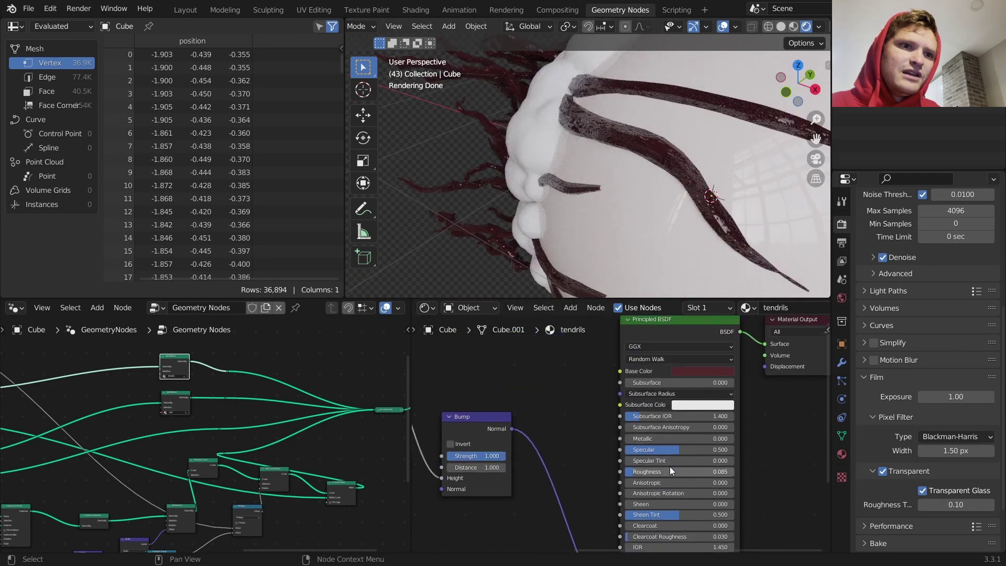
{"action": "left_click", "coordinate": [712, 369]}
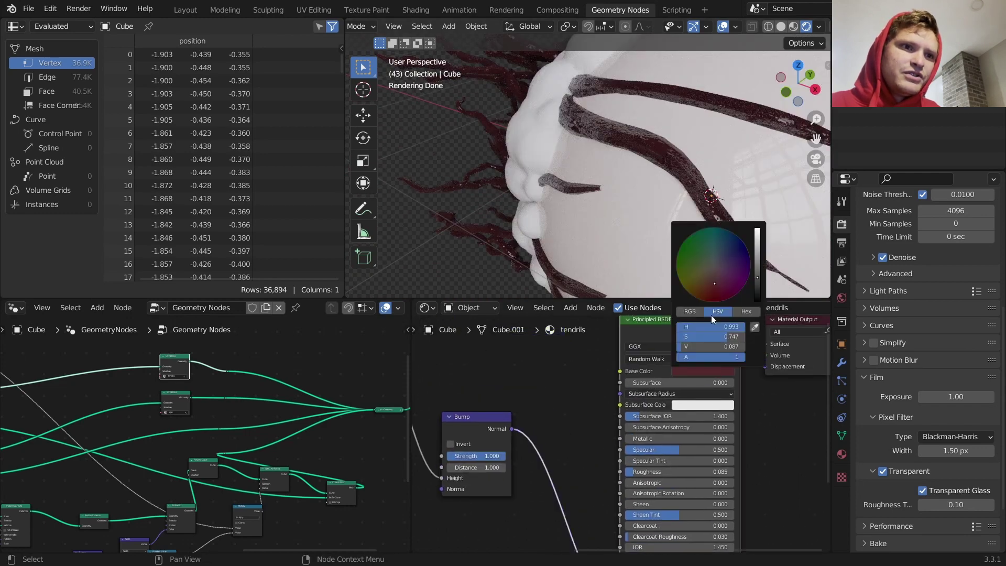
{"action": "left_click", "coordinate": [709, 284]}
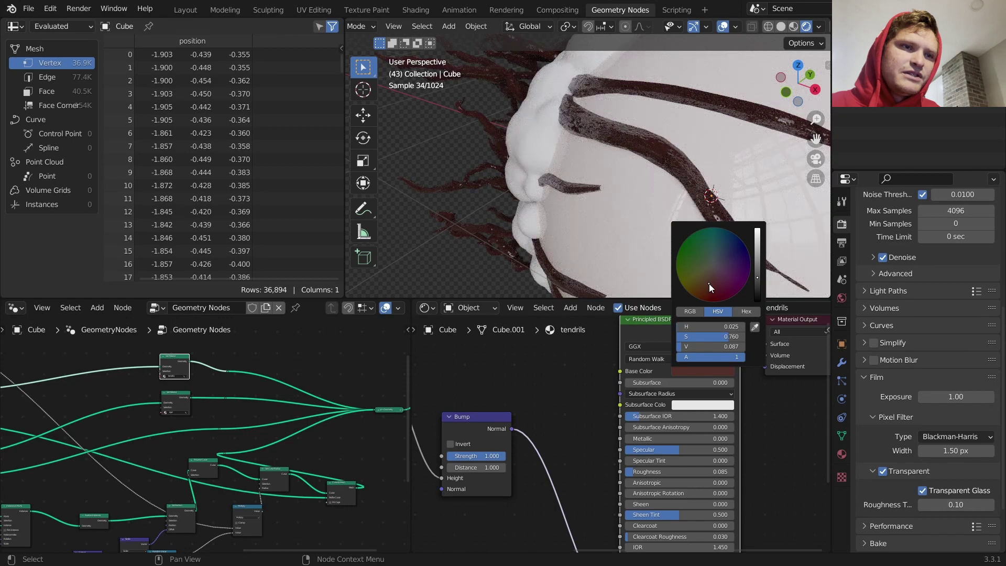
{"action": "left_click", "coordinate": [711, 284]}
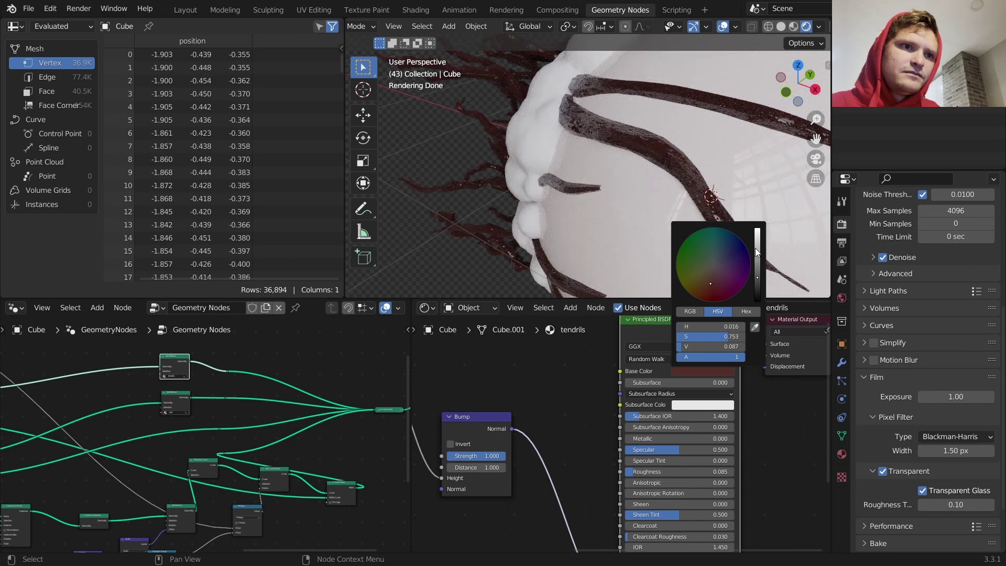
{"action": "left_click_drag", "start_coordinate": [756, 248], "coordinate": [757, 272]}
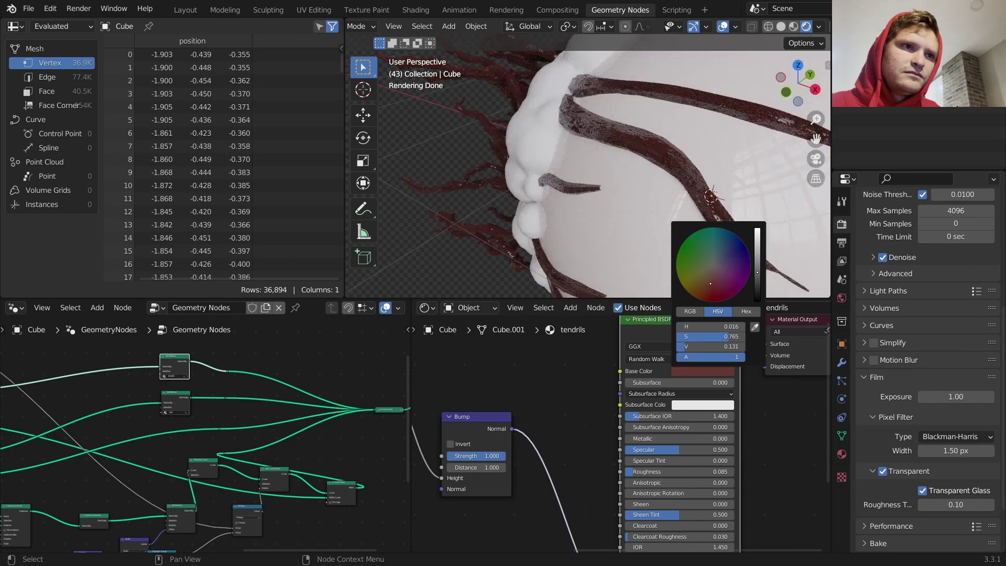
Play the animation briefly to check the tendril material on the whole creature in motion
{"action": "scroll", "coordinate": [587, 152], "scroll_direction": "down", "scroll_amount": 5}
{"action": "key", "text": "space"}
{"action": "middle_click_drag", "start_coordinate": [630, 165], "coordinate": [659, 148]}
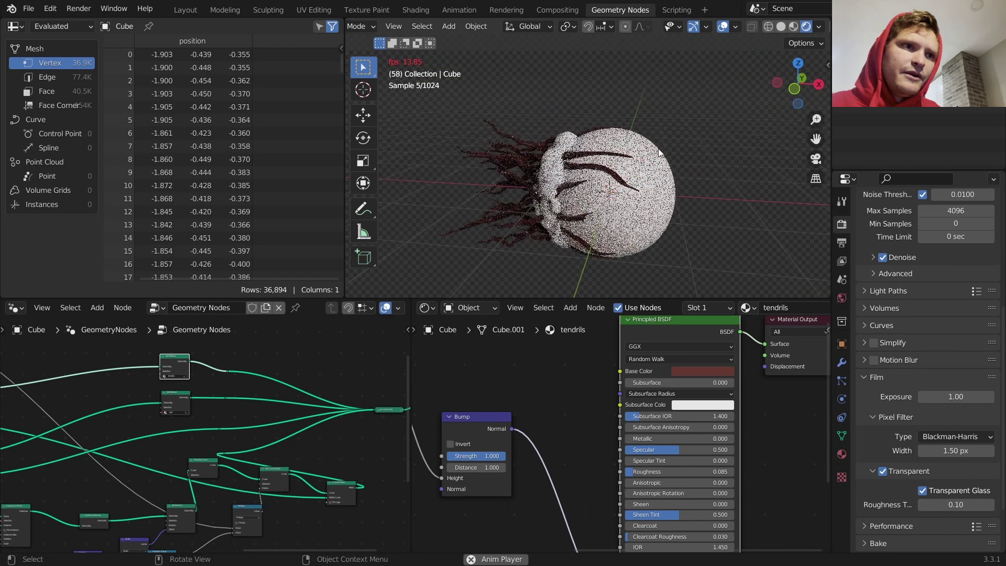
{"action": "key", "text": "space"}
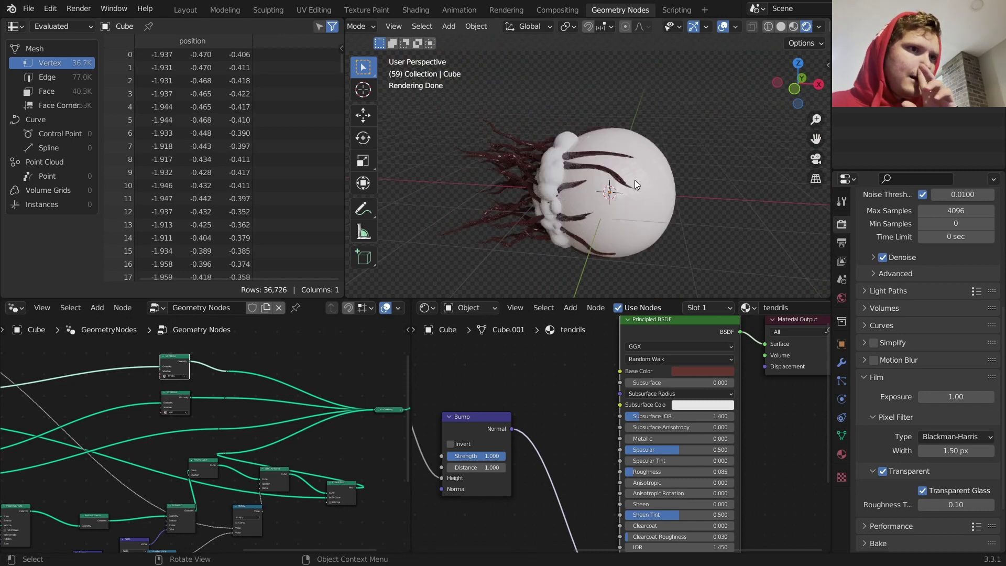
Show the eye material in the Shader Editor, add an Ambient Occlusion node, and preview its color output
{"action": "left_click", "coordinate": [745, 307]}
{"action": "left_click", "coordinate": [770, 329]}
{"action": "key", "text": "shift+a"}
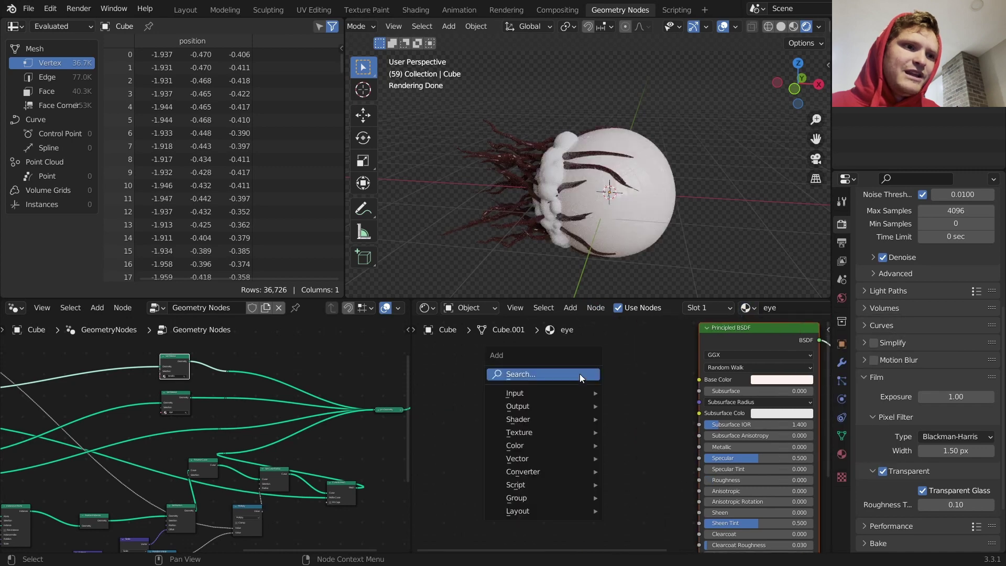
{"action": "left_click", "coordinate": [580, 374]}
{"action": "type", "text": "ao"}
{"action": "key", "text": "Return"}
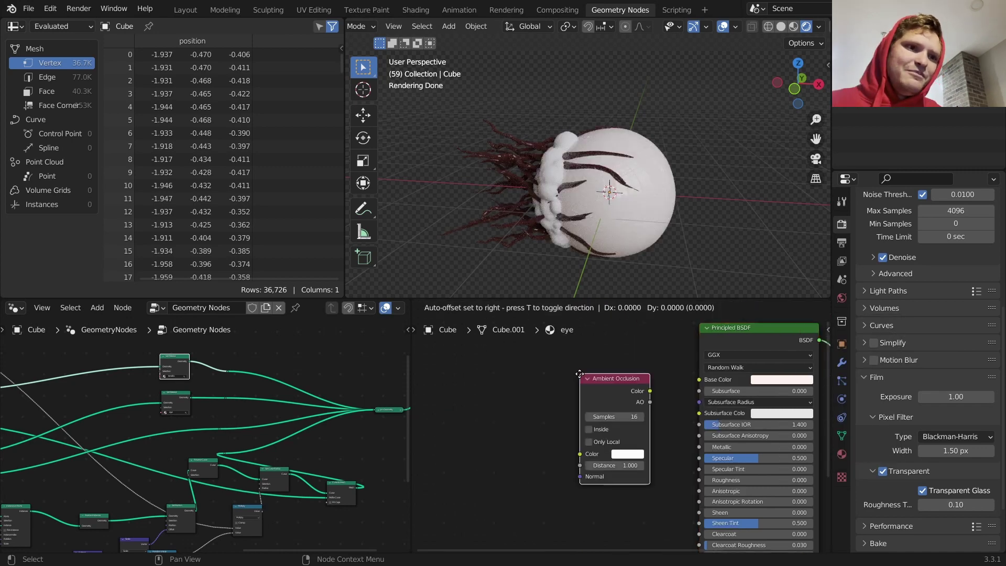
{"action": "left_click", "coordinate": [589, 367]}
{"action": "left_click_drag", "start_coordinate": [590, 378], "coordinate": [496, 367]}
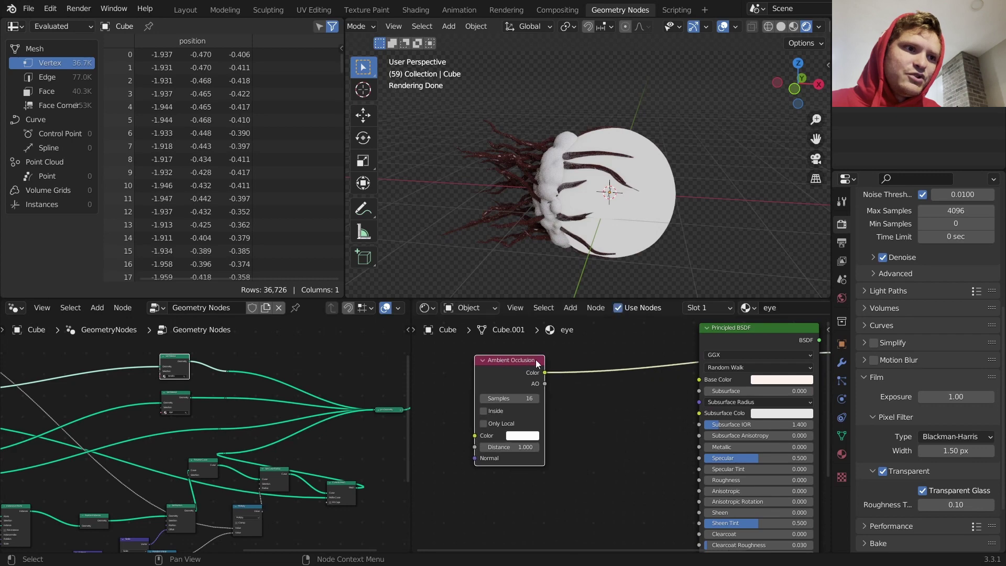
Insert a ColorRamp after the Ambient Occlusion node and move its black stop to 0.973
{"action": "key", "text": "shift+a"}
{"action": "type", "text": "colo"}
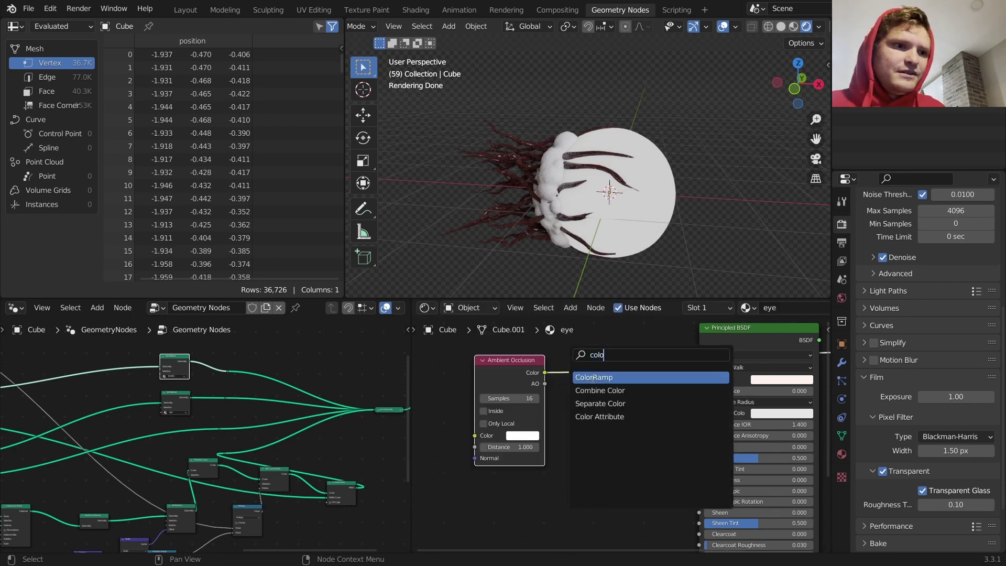
{"action": "key", "text": "Return"}
{"action": "left_click", "coordinate": [612, 397]}
{"action": "left_click_drag", "start_coordinate": [611, 403], "coordinate": [694, 402]}
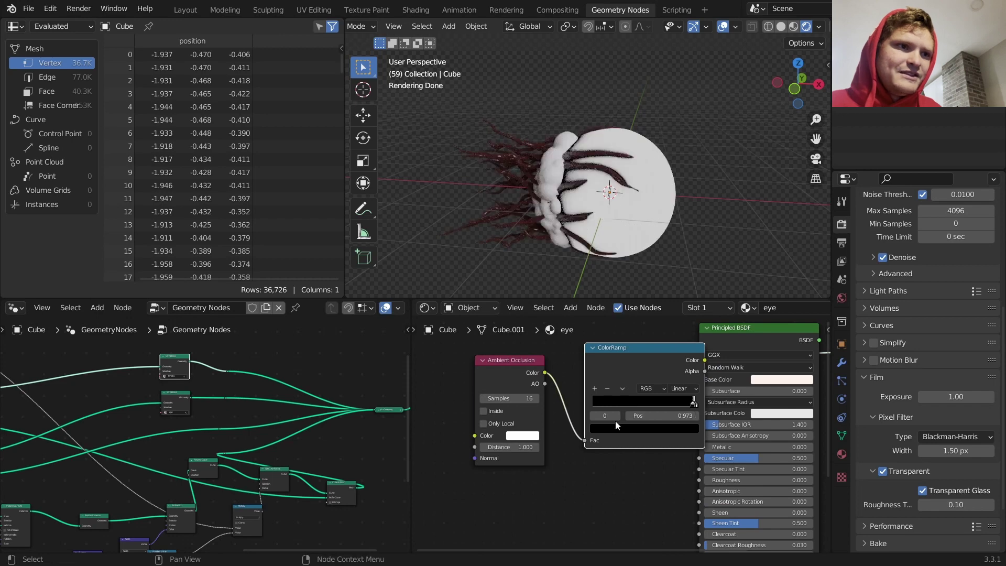
Connect the ColorRamp color to the Principled BSDF's Base Color and restore the shader's link to the material output
{"action": "middle_click_drag", "start_coordinate": [674, 379], "coordinate": [498, 381]}
{"action": "scroll", "coordinate": [620, 380], "scroll_direction": "down", "scroll_amount": 2}
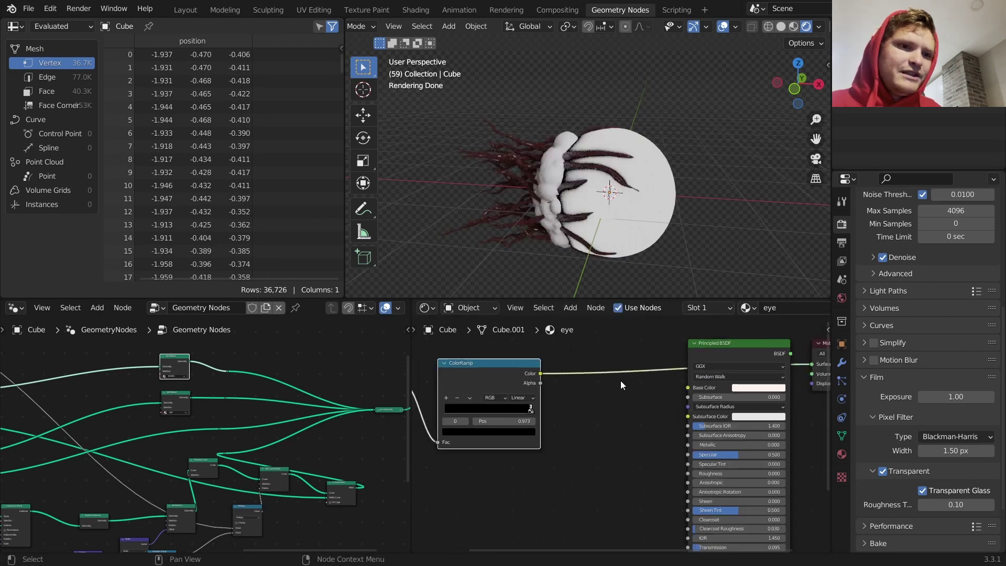
{"action": "left_click_drag", "start_coordinate": [546, 378], "coordinate": [685, 391]}
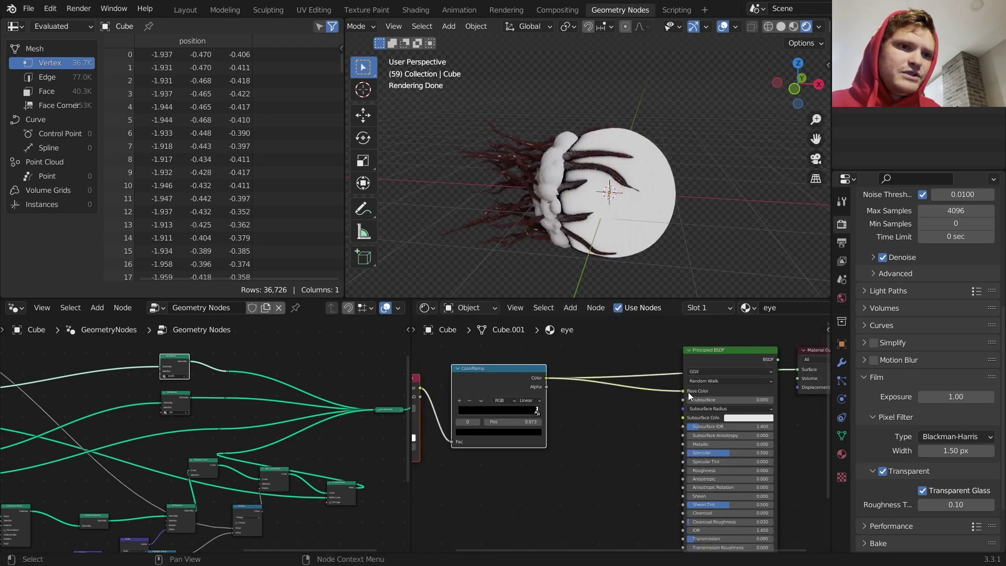
{"action": "middle_click_drag", "start_coordinate": [636, 297], "coordinate": [537, 221]}
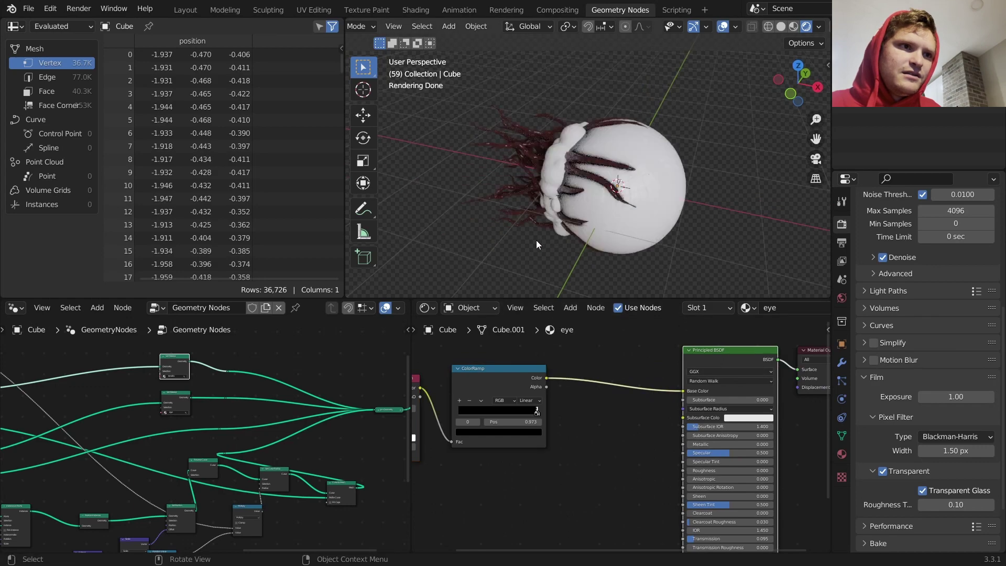
Insert a second ColorRamp between the eye material's existing ColorRamp and the Principled BSDF's Base Color
{"action": "scroll", "coordinate": [629, 346], "scroll_direction": "up", "scroll_amount": 2}
{"action": "key", "text": "shift+a"}
{"action": "type", "text": "c"}
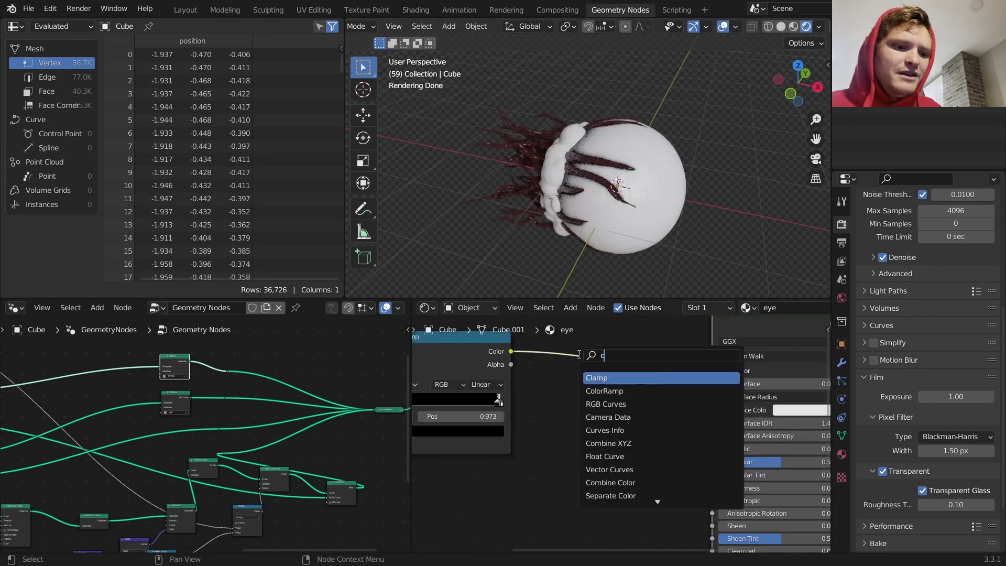
{"action": "type", "text": "olo"}
{"action": "key", "text": "Return"}
{"action": "left_click", "coordinate": [553, 342]}
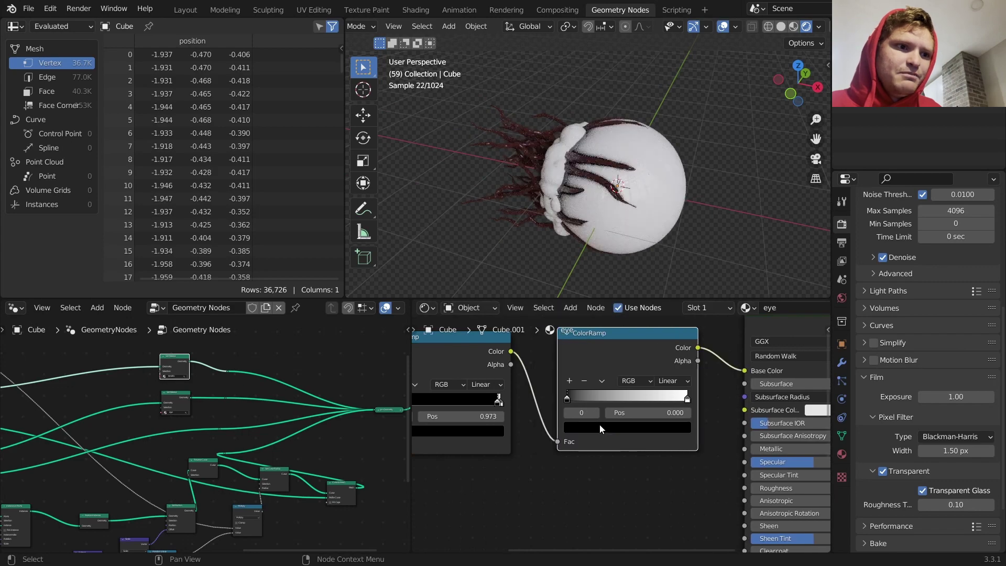
Color the new ramp's black stop a very dark reddish brown with hue 0.024 and saturation 0.582
{"action": "left_click", "coordinate": [599, 425]}
{"action": "left_click", "coordinate": [665, 275]}
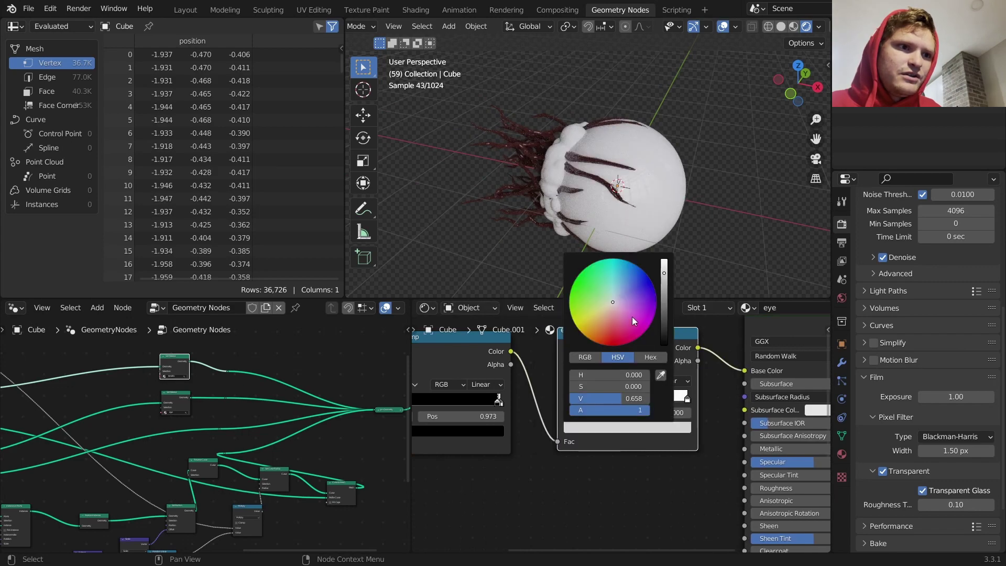
{"action": "left_click", "coordinate": [609, 327]}
{"action": "scroll", "coordinate": [567, 165], "scroll_direction": "up", "scroll_amount": 5}
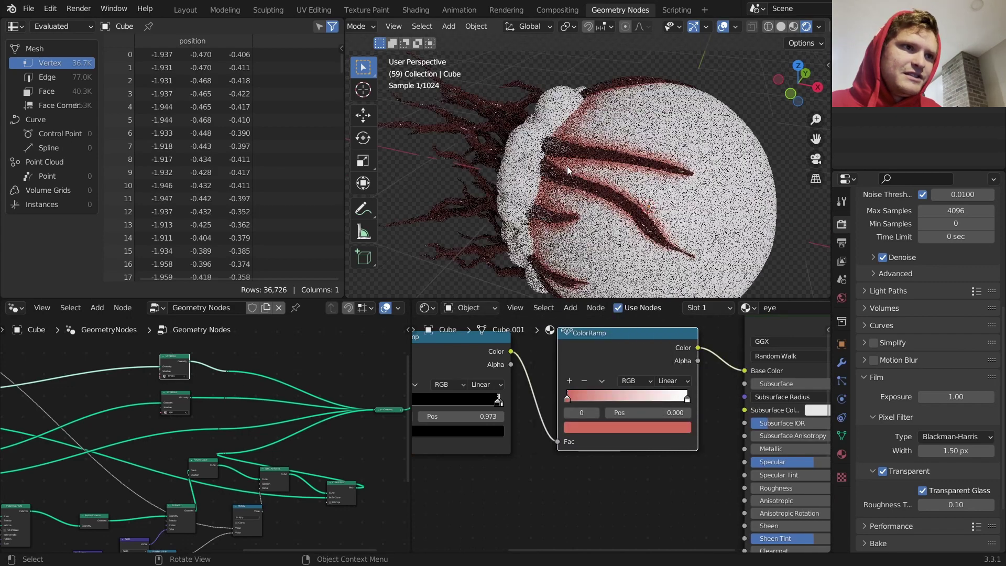
{"action": "left_click", "coordinate": [668, 427]}
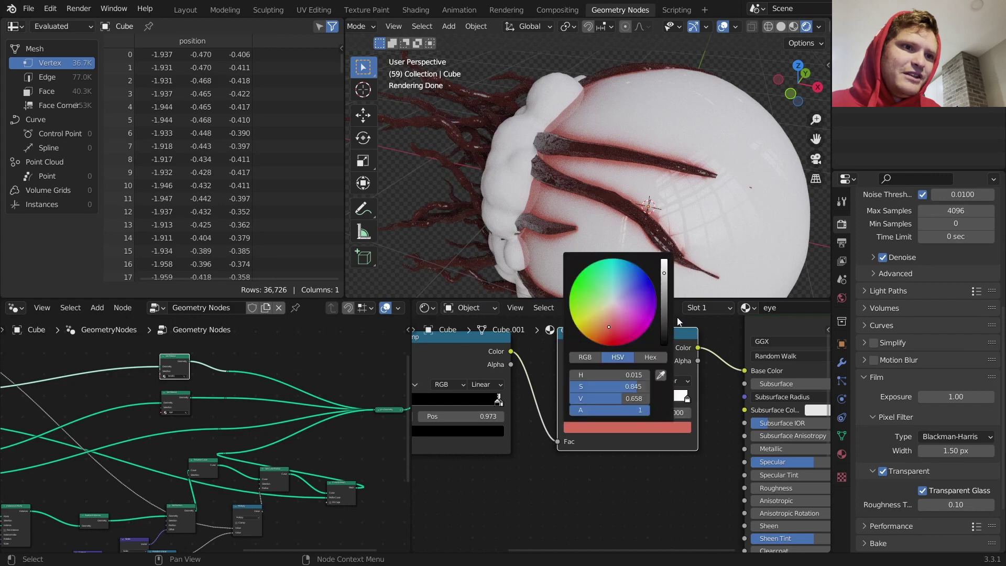
{"action": "left_click", "coordinate": [663, 314]}
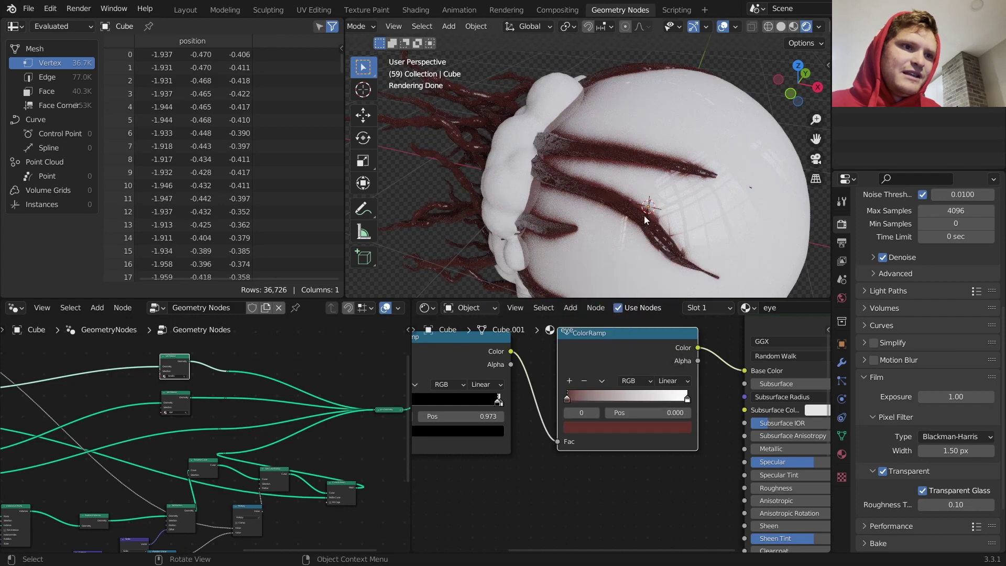
{"action": "left_click", "coordinate": [645, 426]}
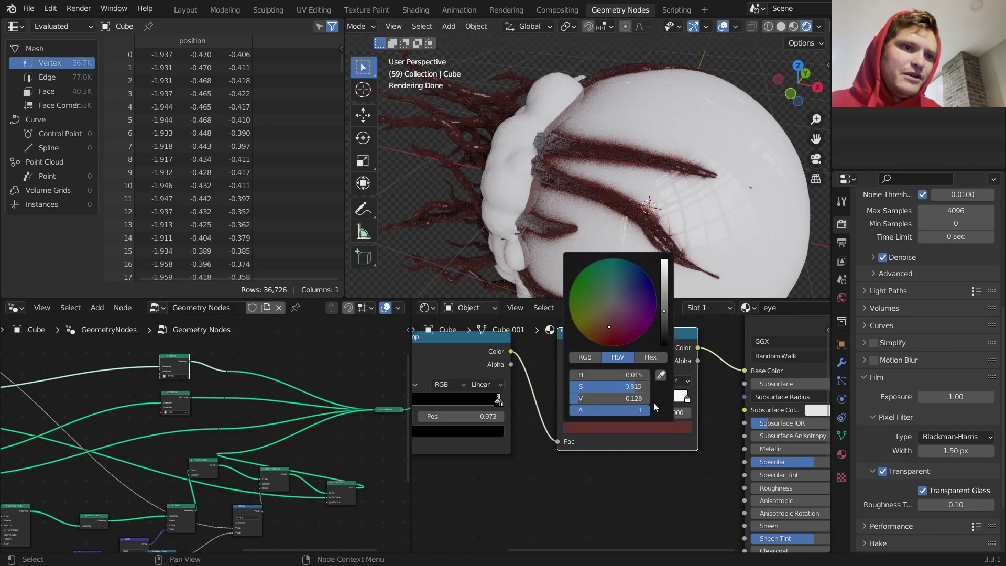
{"action": "left_click", "coordinate": [610, 319]}
{"action": "scroll", "coordinate": [631, 214], "scroll_direction": "down", "scroll_amount": 5}
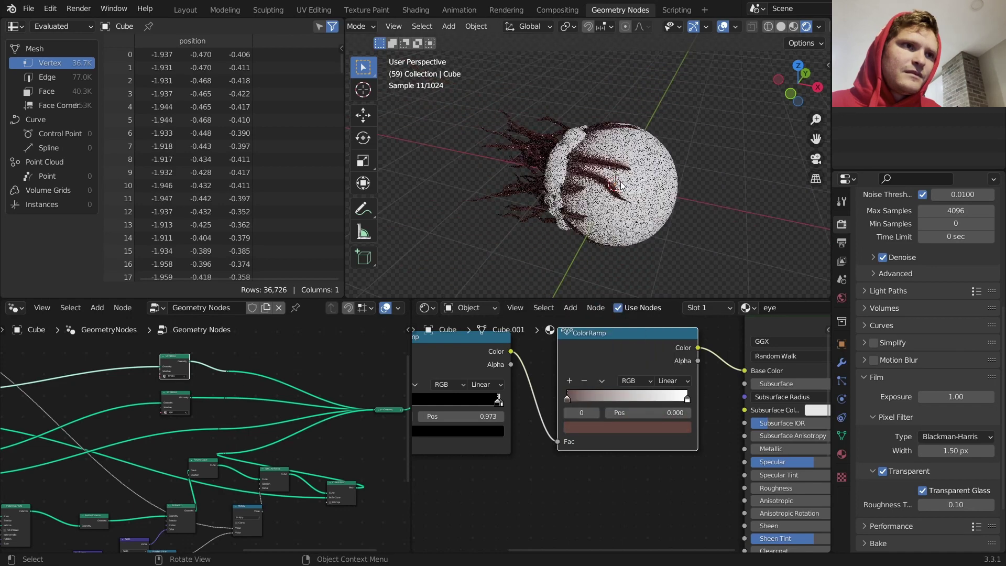
{"action": "left_click", "coordinate": [662, 429]}
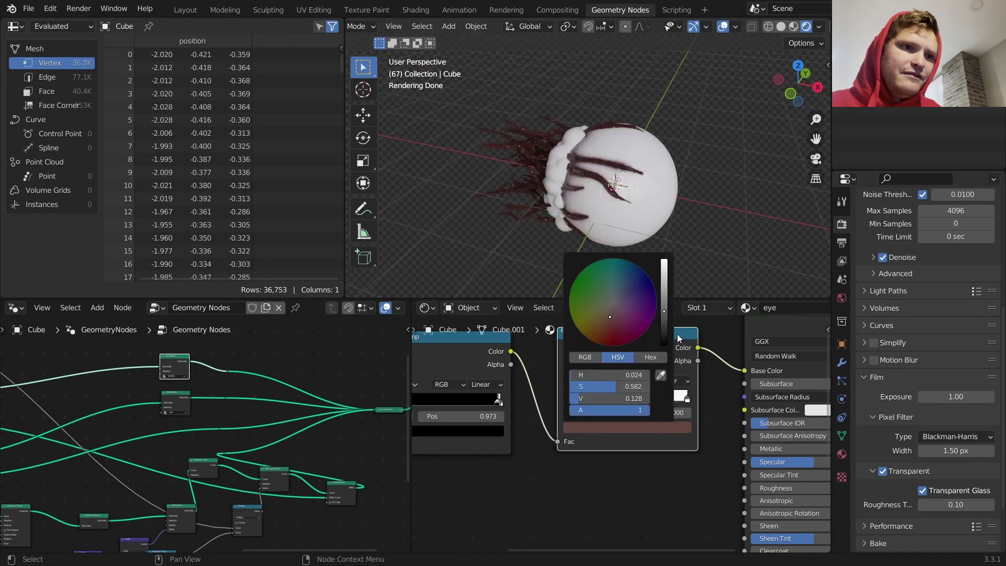
Play the animation briefly while viewing the creature from another angle to check the eye shading around the tendrils
{"action": "key", "text": "space"}
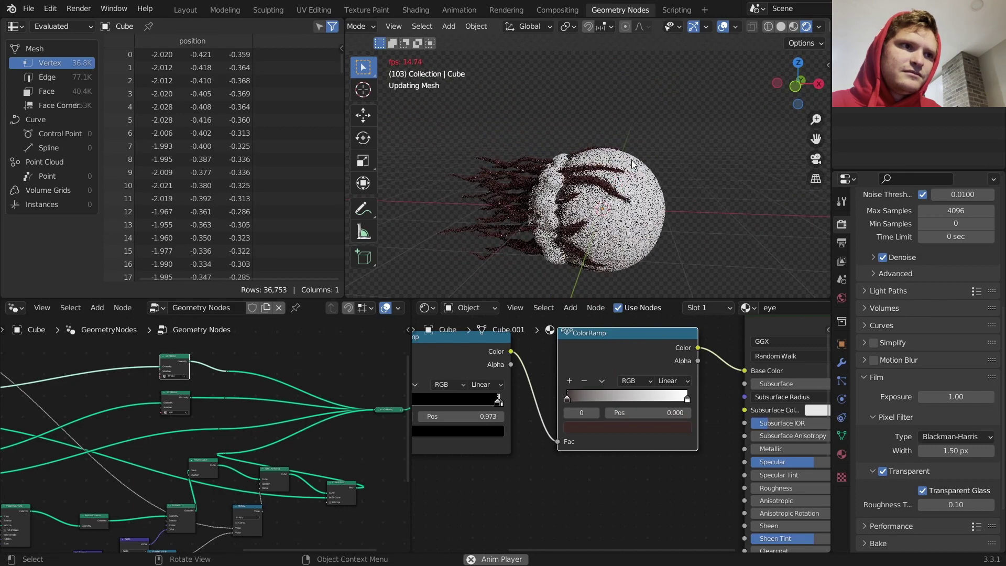
{"action": "middle_click_drag", "start_coordinate": [632, 164], "coordinate": [631, 198]}
{"action": "key", "text": "space"}
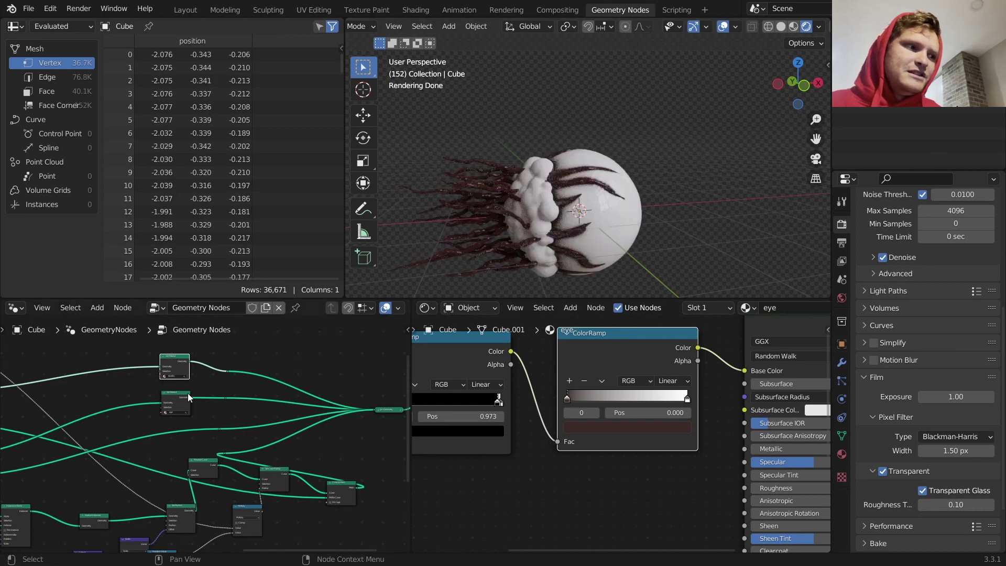
Duplicate the eye's Set Material node and insert the copy into the link carrying the blob geometry
{"action": "scroll", "coordinate": [186, 395], "scroll_direction": "up", "scroll_amount": 3}
{"action": "left_click_drag", "start_coordinate": [168, 379], "coordinate": [170, 397]}
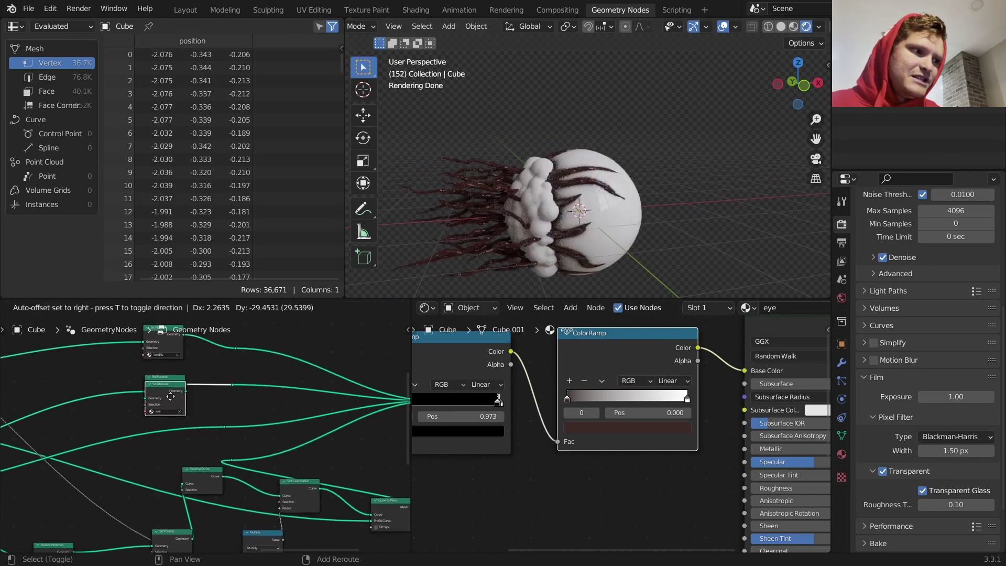
{"action": "left_click", "coordinate": [163, 458]}
{"action": "middle_click_drag", "start_coordinate": [137, 467], "coordinate": [385, 384]}
{"action": "middle_click_drag", "start_coordinate": [226, 413], "coordinate": [36, 446]}
{"action": "left_click_drag", "start_coordinate": [220, 401], "coordinate": [218, 378]}
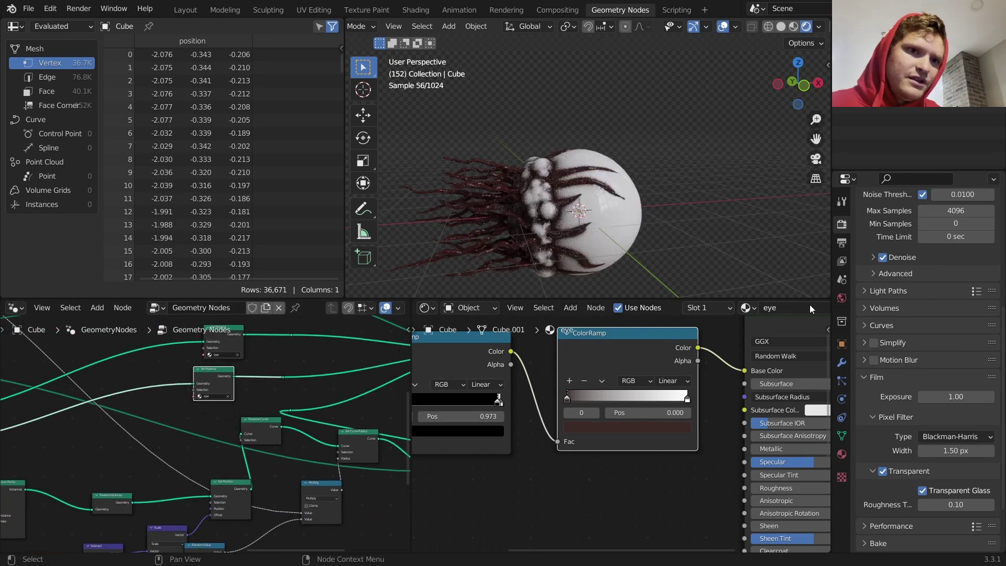
Make a separate copy of the tendrils material named blob and assign it in the blob geometry's Set Material node
{"action": "scroll", "coordinate": [791, 308], "scroll_direction": "down", "scroll_amount": 5}
{"action": "left_click", "coordinate": [579, 308]}
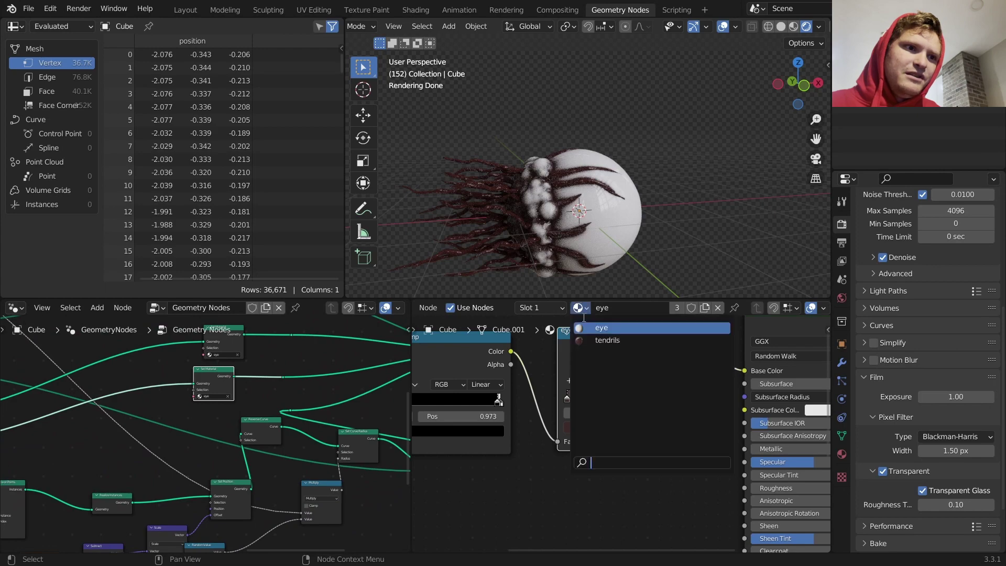
{"action": "left_click", "coordinate": [603, 341]}
{"action": "left_click", "coordinate": [677, 308]}
{"action": "left_click", "coordinate": [644, 308]}
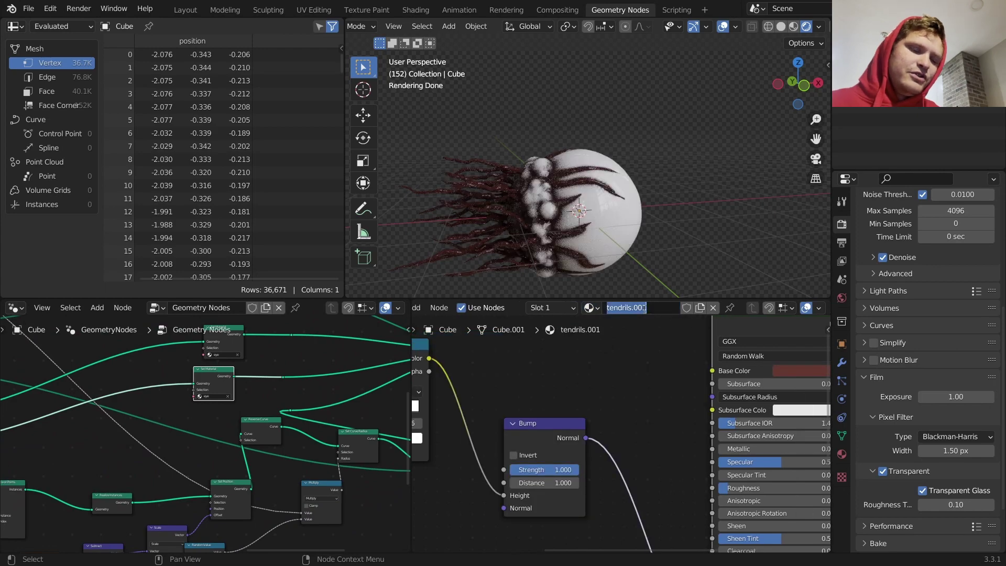
{"action": "type", "text": "blob"}
{"action": "key", "text": "Return"}
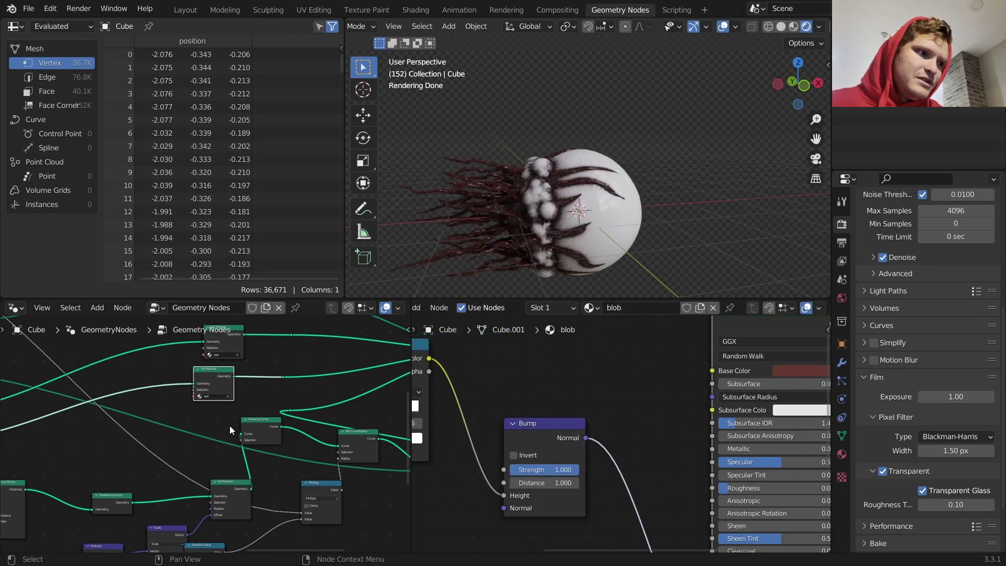
{"action": "left_click", "coordinate": [207, 397]}
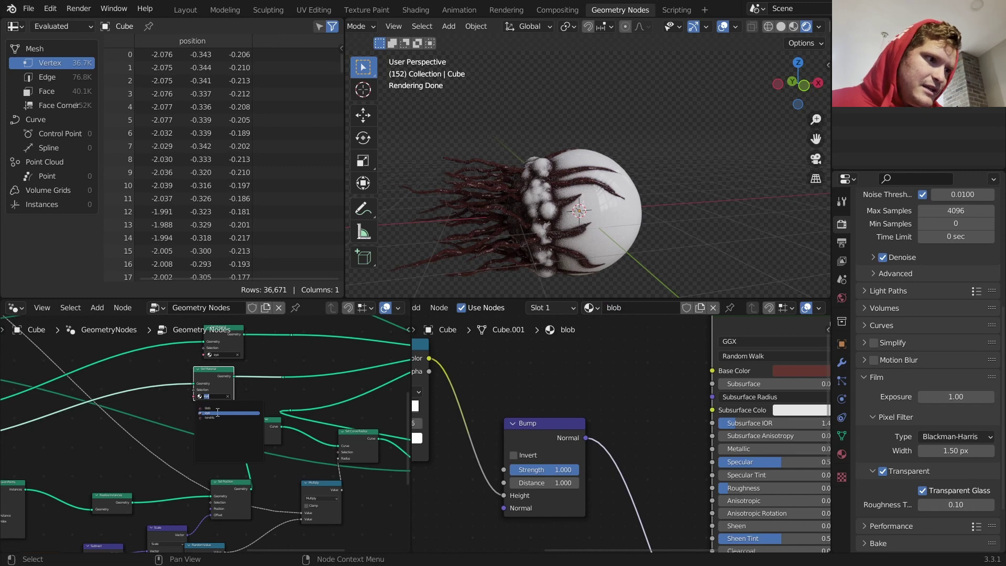
{"action": "left_click", "coordinate": [216, 408]}
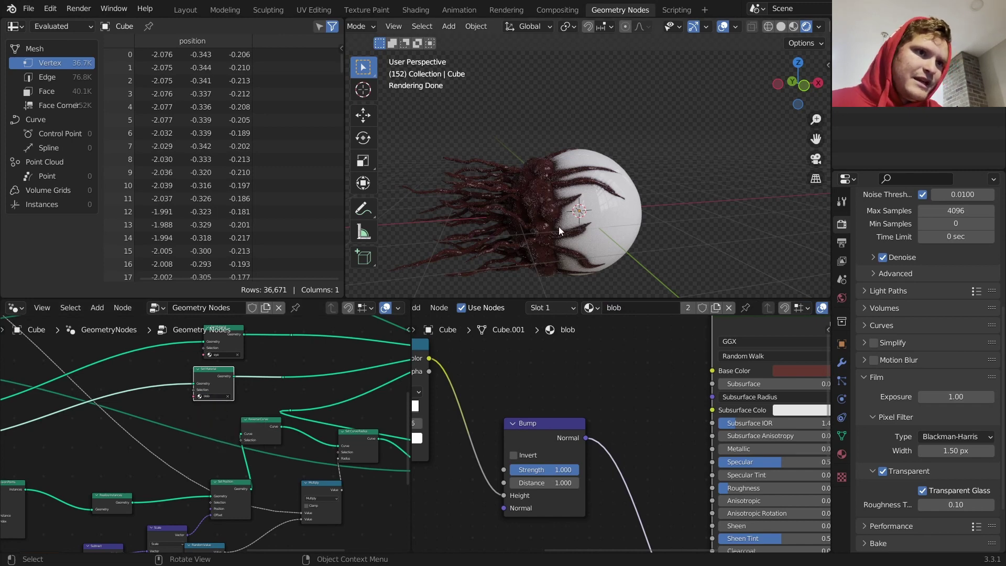
Add another ColorRamp to the blob material and feed its Fac from the existing ColorRamp's color output
{"action": "middle_click_drag", "start_coordinate": [568, 373], "coordinate": [713, 413]}
{"action": "key", "text": "shift+a"}
{"action": "type", "text": "c"}
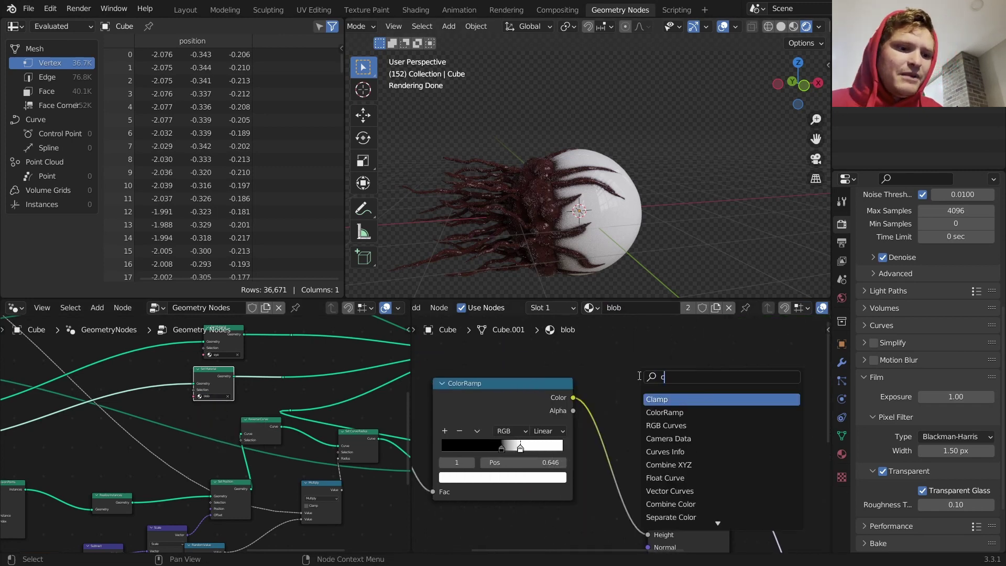
{"action": "type", "text": "olor"}
{"action": "key", "text": "Return"}
{"action": "left_click", "coordinate": [640, 376]}
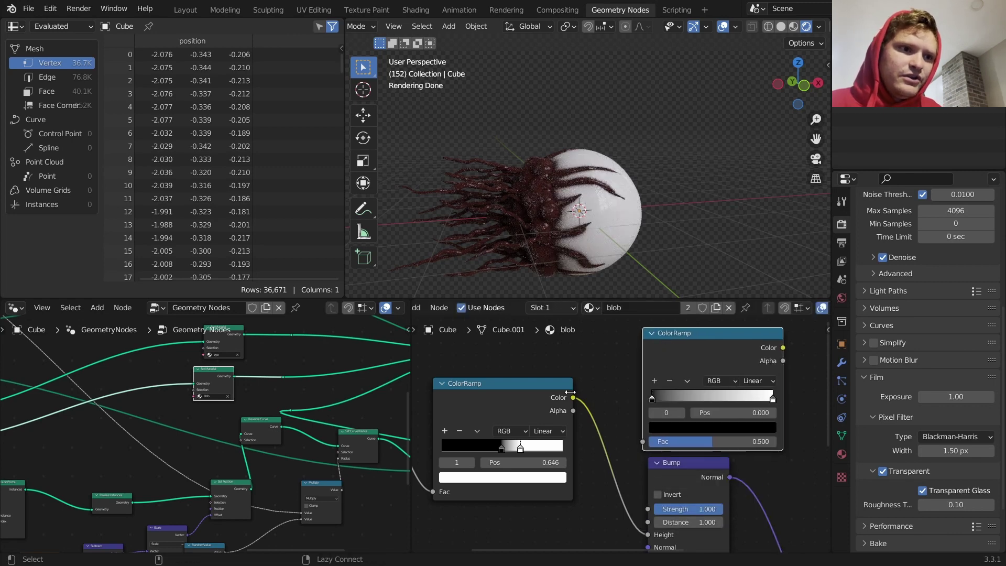
{"action": "left_click_drag", "start_coordinate": [574, 399], "coordinate": [644, 442]}
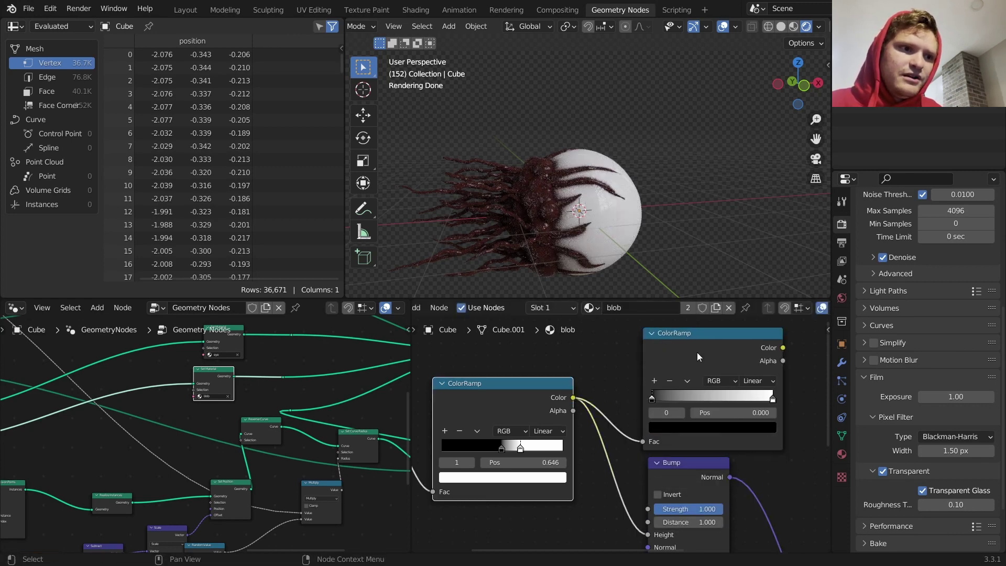
Copy the shader's red base color onto both stops of the new ColorRamp and connect its color to Base Color
{"action": "middle_click_drag", "start_coordinate": [697, 354], "coordinate": [502, 422]}
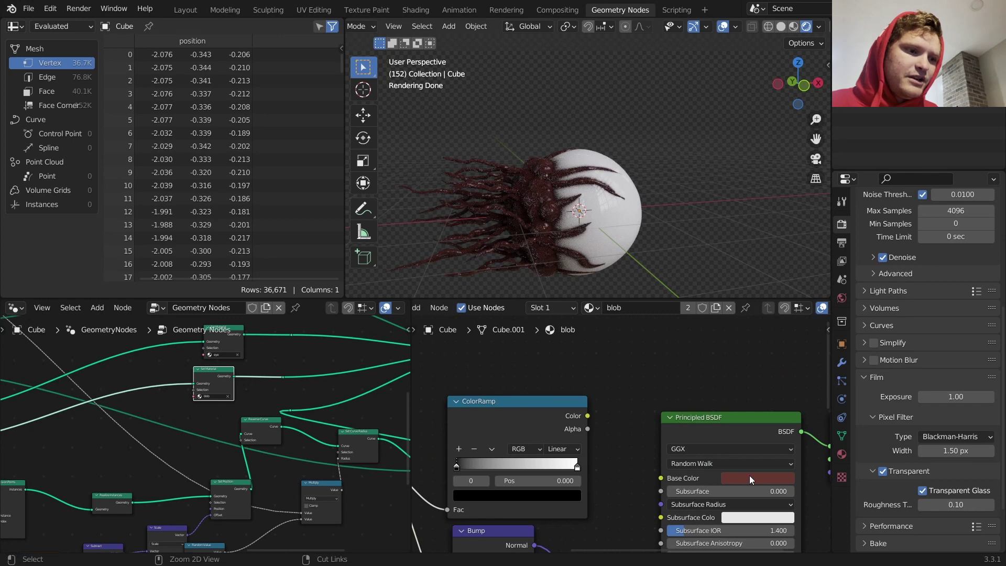
{"action": "key", "text": "ctrl+v"}
{"action": "left_click", "coordinate": [577, 467]}
{"action": "key", "text": "ctrl+v"}
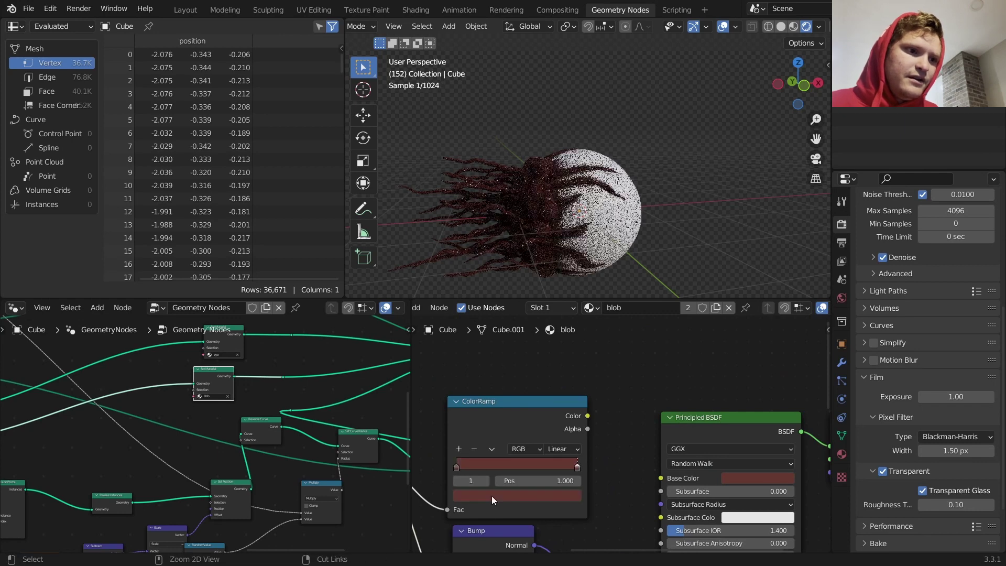
{"action": "left_click_drag", "start_coordinate": [585, 416], "coordinate": [661, 478]}
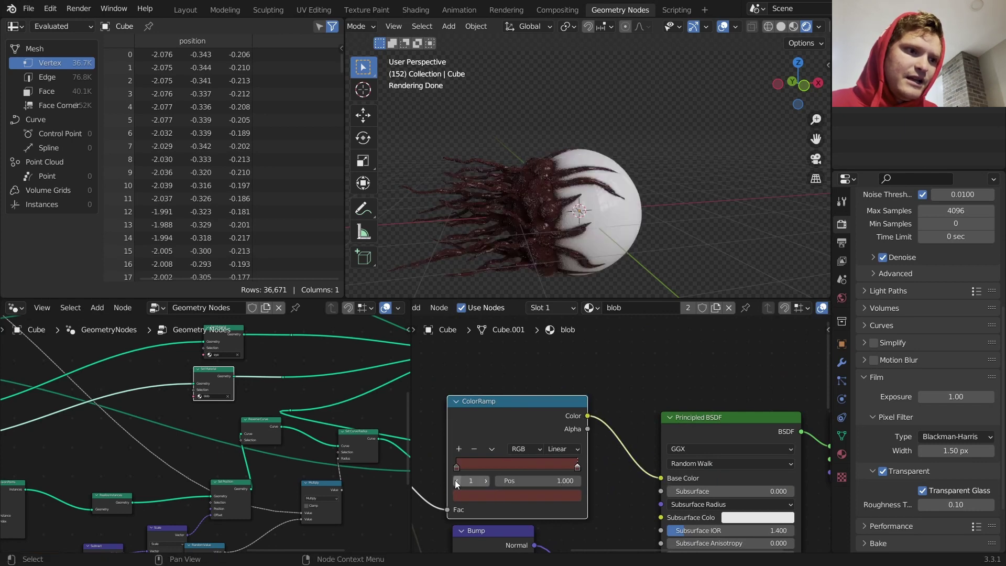
Color the ramp's first stop brown with hue 0.083, saturation 0.786, value 0.131, and move the second stop to 0.120
{"action": "left_click", "coordinate": [474, 495]}
{"action": "left_click", "coordinate": [489, 389]}
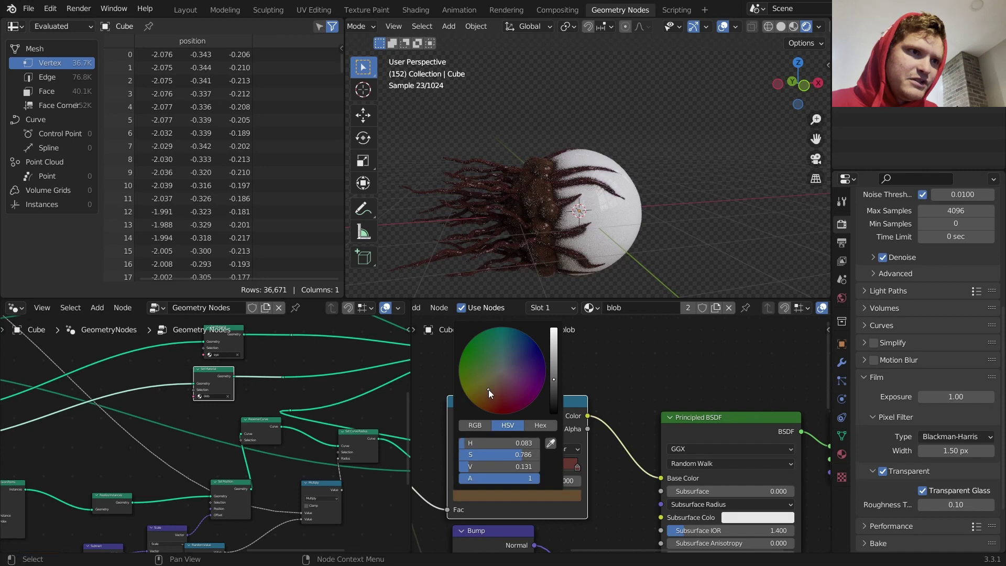
{"action": "left_click", "coordinate": [488, 481]}
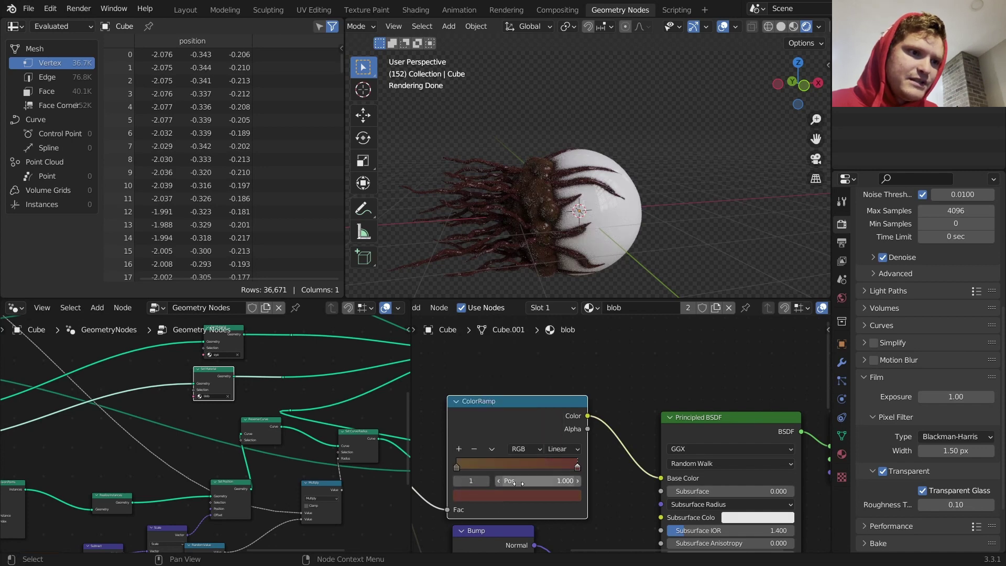
{"action": "left_click_drag", "start_coordinate": [519, 481], "coordinate": [367, 481]}
{"action": "left_click_drag", "start_coordinate": [519, 481], "coordinate": [522, 482]}
{"action": "middle_click_drag", "start_coordinate": [547, 219], "coordinate": [539, 195], "text": "ctrl"}
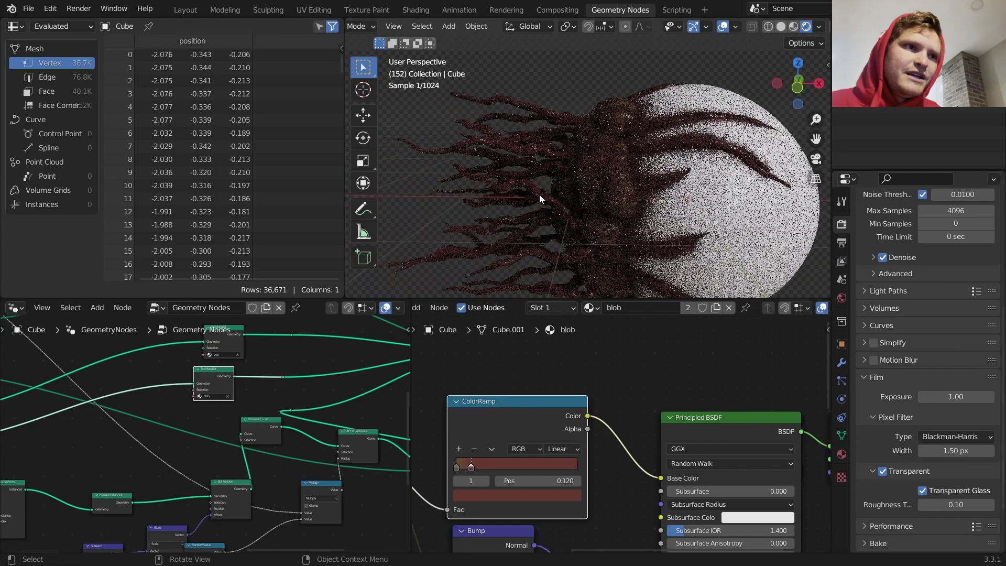
Set the Principled BSDF's Transmission to 0.858 in the blob material and 0.884 in the tendrils material
{"action": "middle_click_drag", "start_coordinate": [643, 400], "coordinate": [580, 464]}
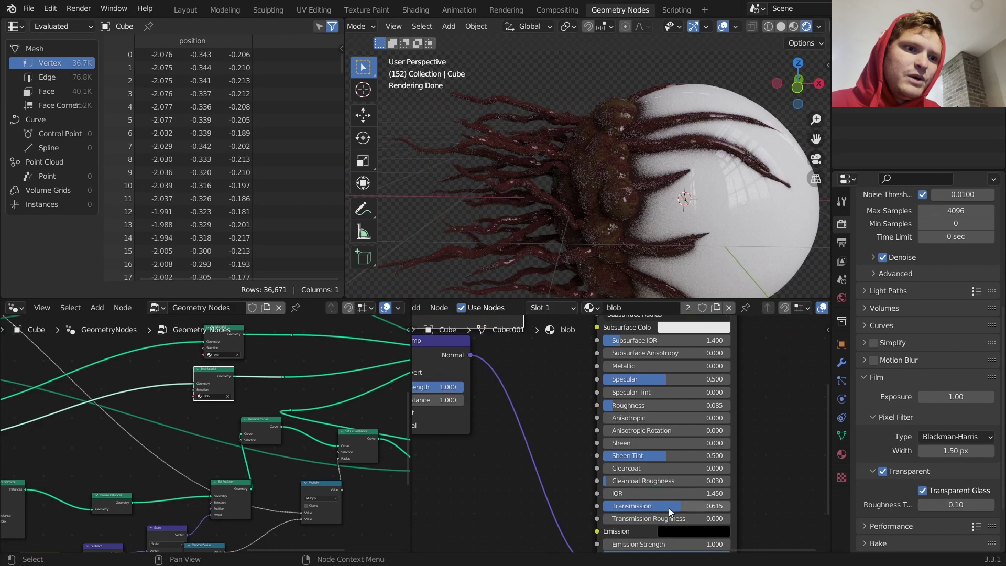
{"action": "left_click_drag", "start_coordinate": [672, 507], "coordinate": [708, 506]}
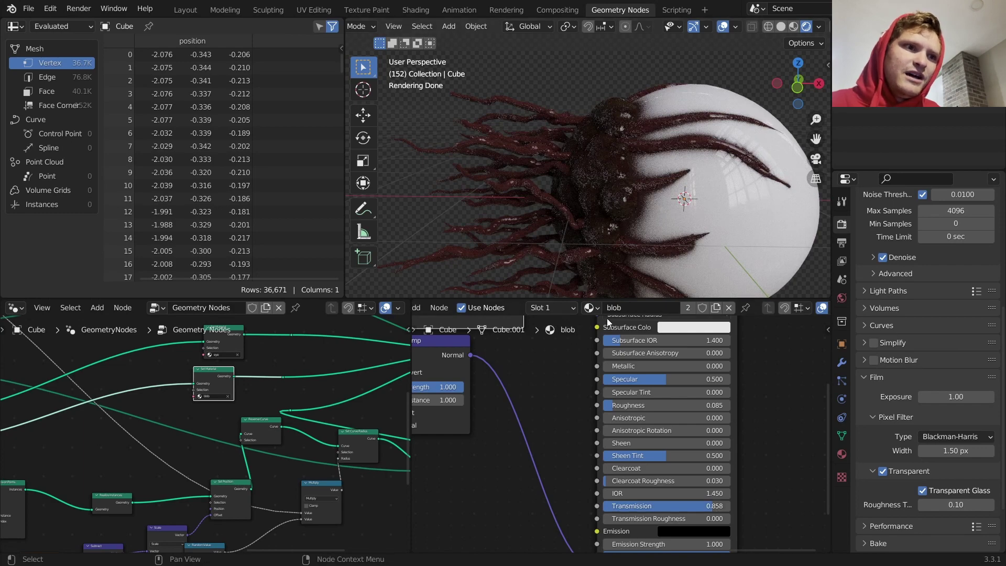
{"action": "left_click", "coordinate": [590, 308]}
{"action": "left_click", "coordinate": [624, 354]}
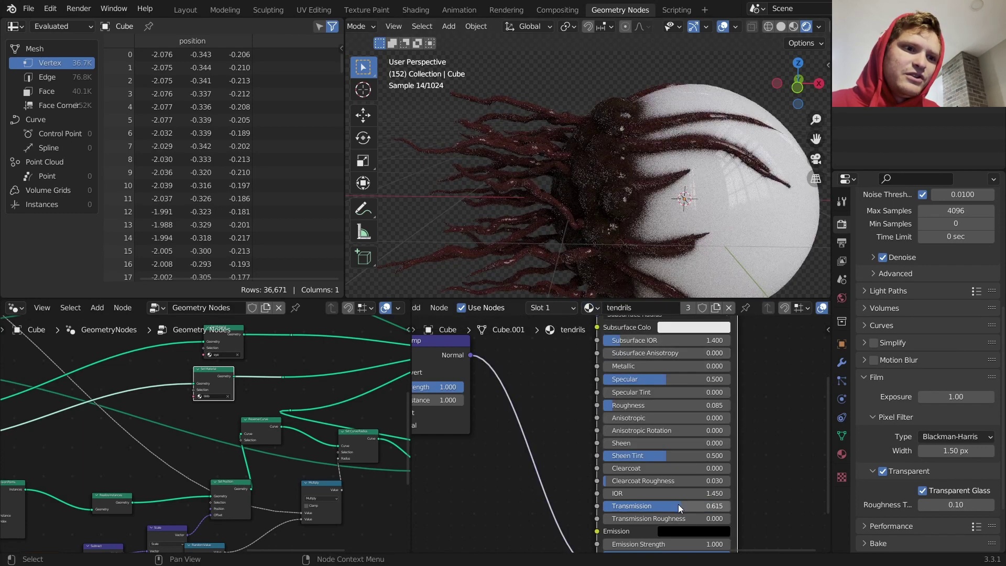
{"action": "left_click_drag", "start_coordinate": [678, 505], "coordinate": [699, 506]}
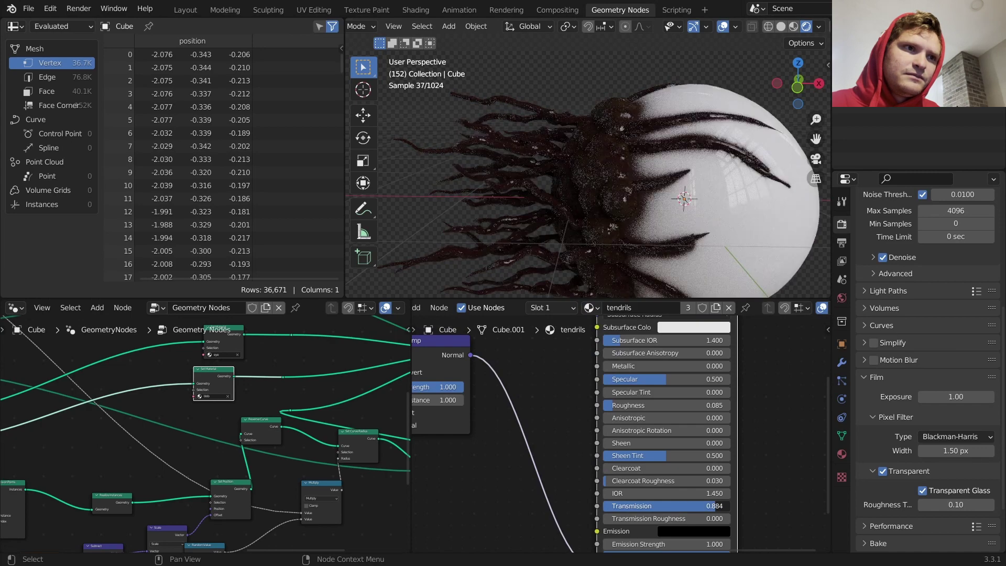
{"action": "middle_click_drag", "start_coordinate": [652, 172], "coordinate": [607, 180]}
{"action": "scroll", "coordinate": [609, 181], "scroll_direction": "up", "scroll_amount": 2}
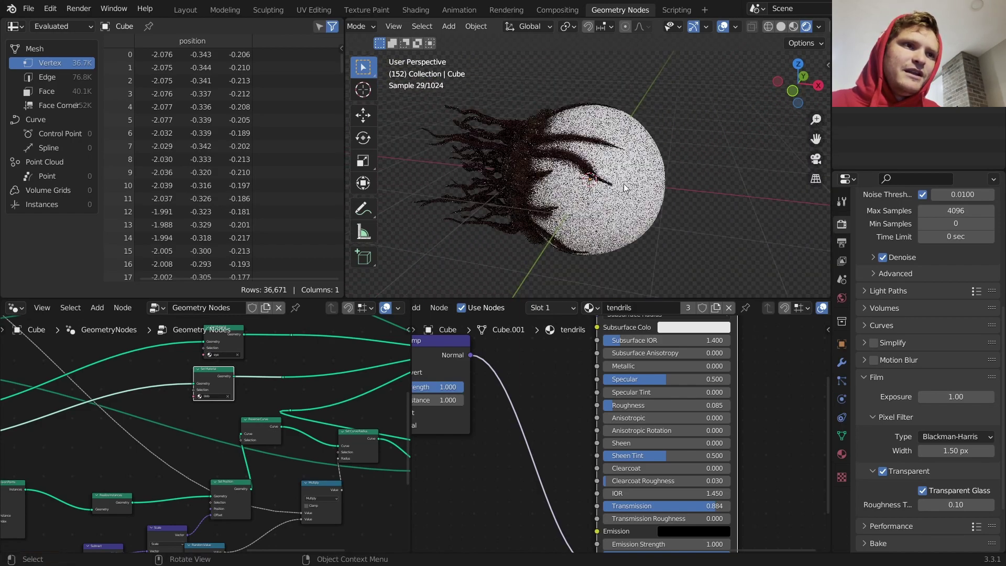
Switch the shader editor from the tendrils material to the eye material
{"action": "left_click", "coordinate": [586, 309]}
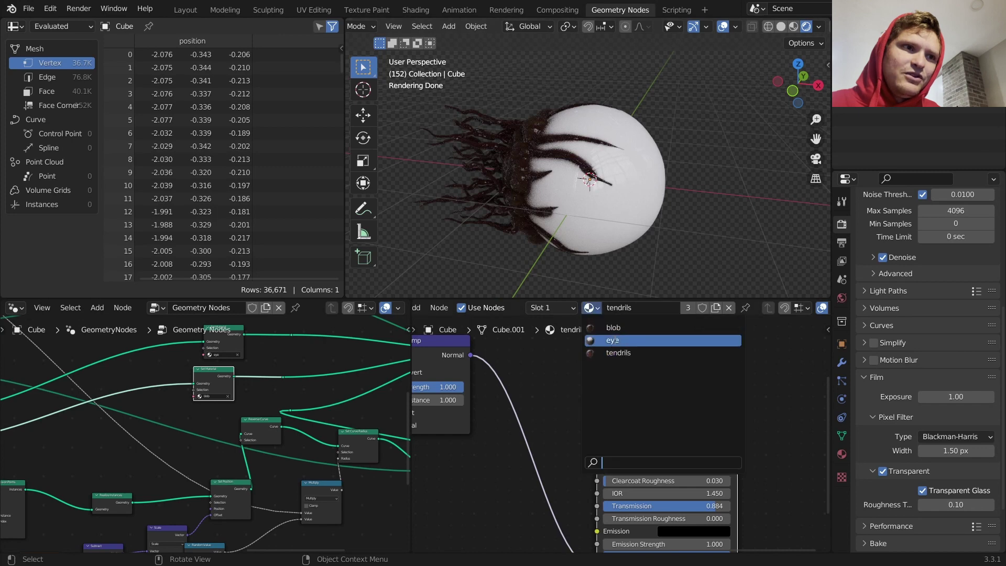
{"action": "left_click", "coordinate": [678, 338]}
{"action": "scroll", "coordinate": [707, 367], "scroll_direction": "down", "scroll_amount": 4}
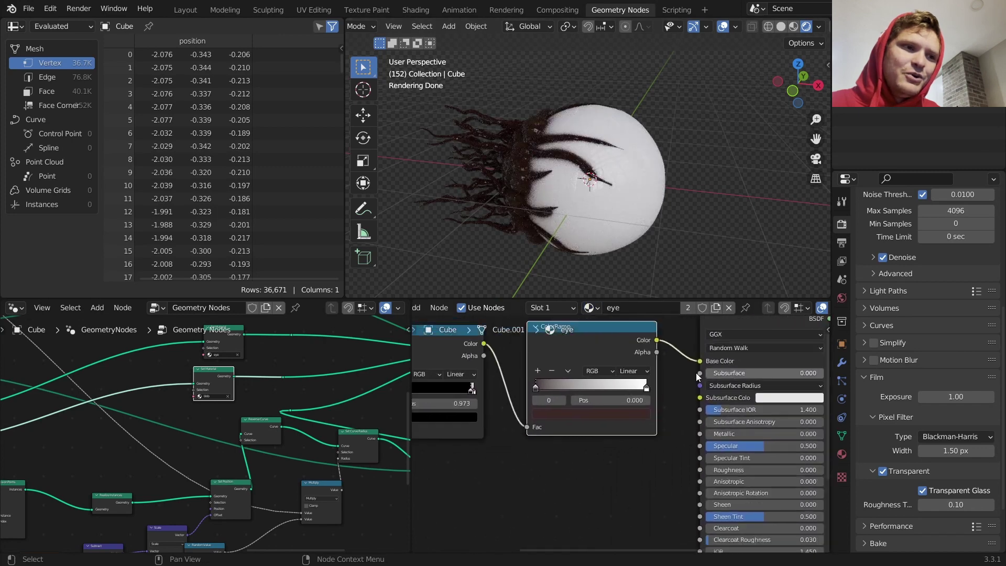
{"action": "key", "text": "shift+a"}
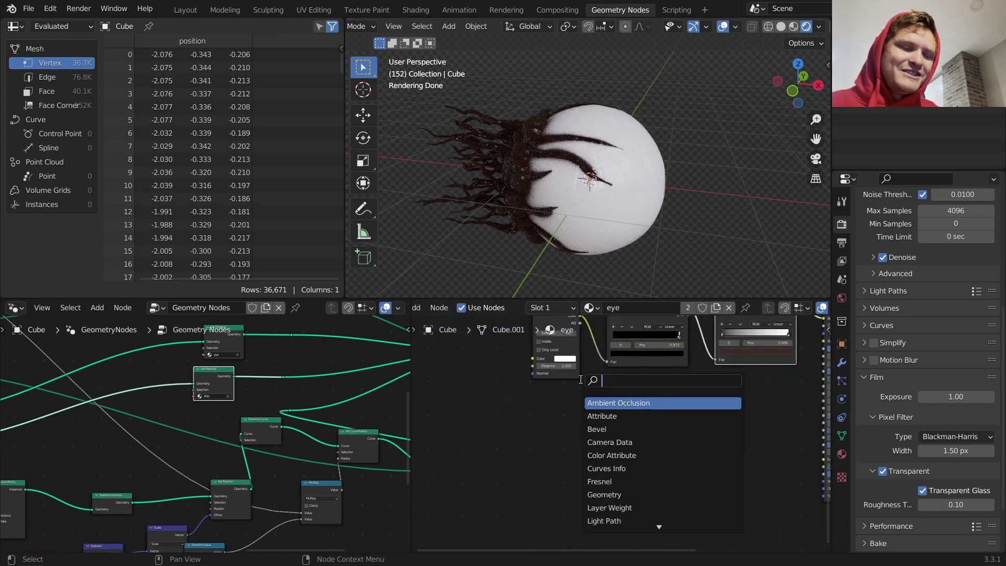
{"action": "scroll", "coordinate": [137, 439], "scroll_direction": "down", "scroll_amount": 6}
{"action": "scroll", "coordinate": [235, 438], "scroll_direction": "up", "scroll_amount": 8}
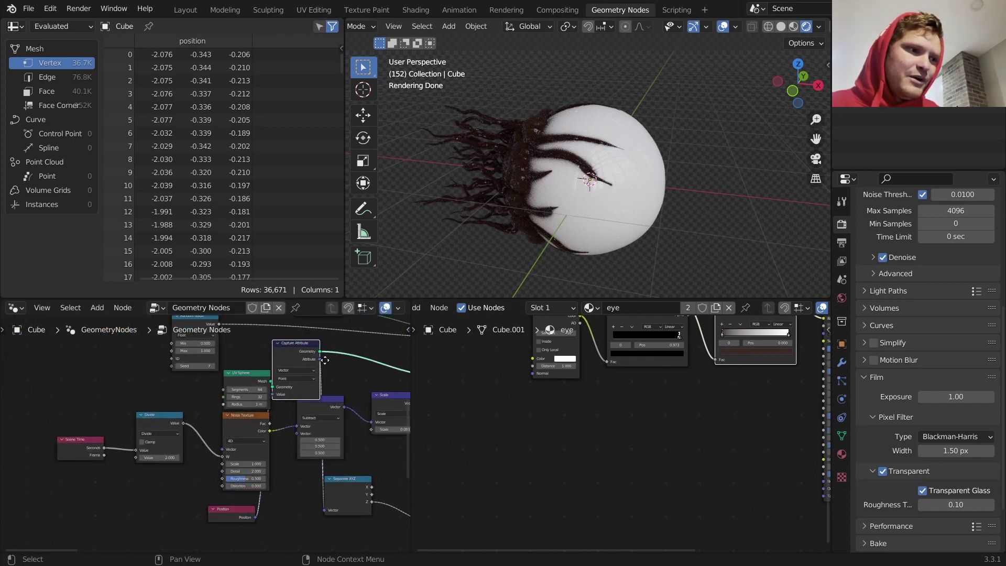
Insert a Store Named Attribute node into the geometry link directly after the eye sphere's Capture Attribute node
{"action": "scroll", "coordinate": [238, 398], "scroll_direction": "up", "scroll_amount": 3}
{"action": "key", "text": "shift+a"}
{"action": "type", "text": "store"}
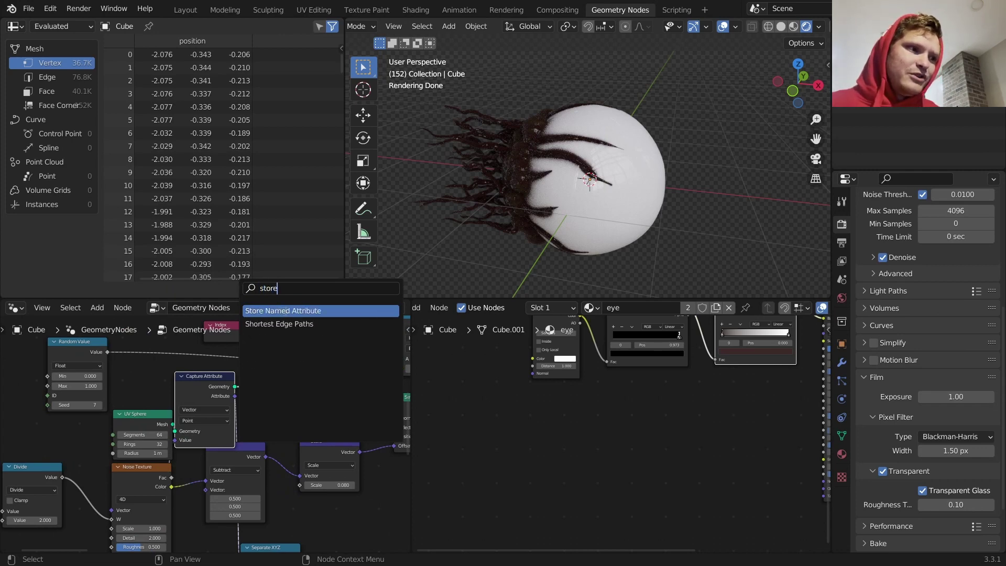
{"action": "left_click", "coordinate": [283, 311]}
{"action": "left_click", "coordinate": [321, 392]}
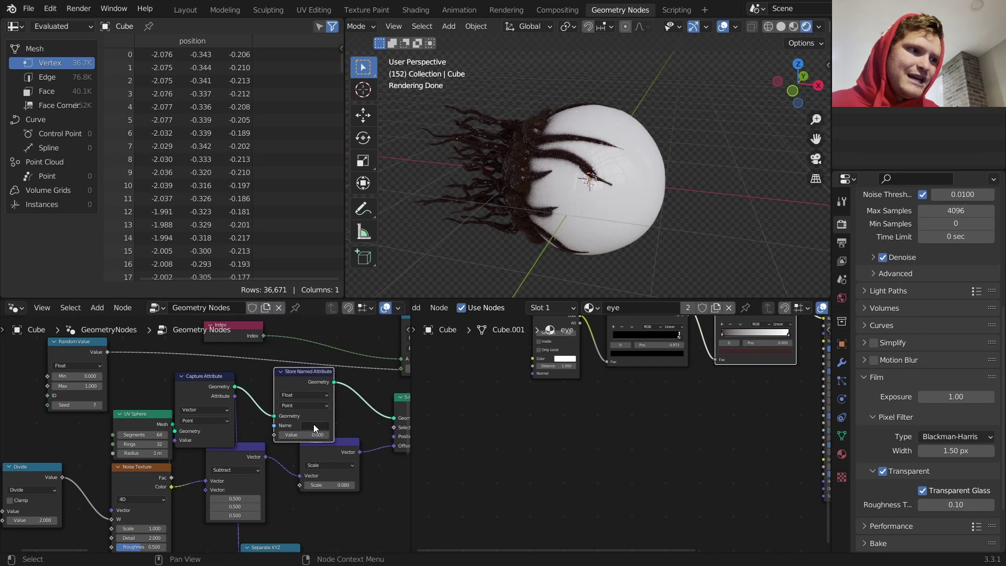
Make the stored attribute a Vector named eyecoords and feed its Value from a reroute on Capture Attribute's Value link
{"action": "left_click", "coordinate": [302, 395]}
{"action": "left_click", "coordinate": [298, 399]}
{"action": "left_click_drag", "start_coordinate": [211, 386], "coordinate": [237, 378]}
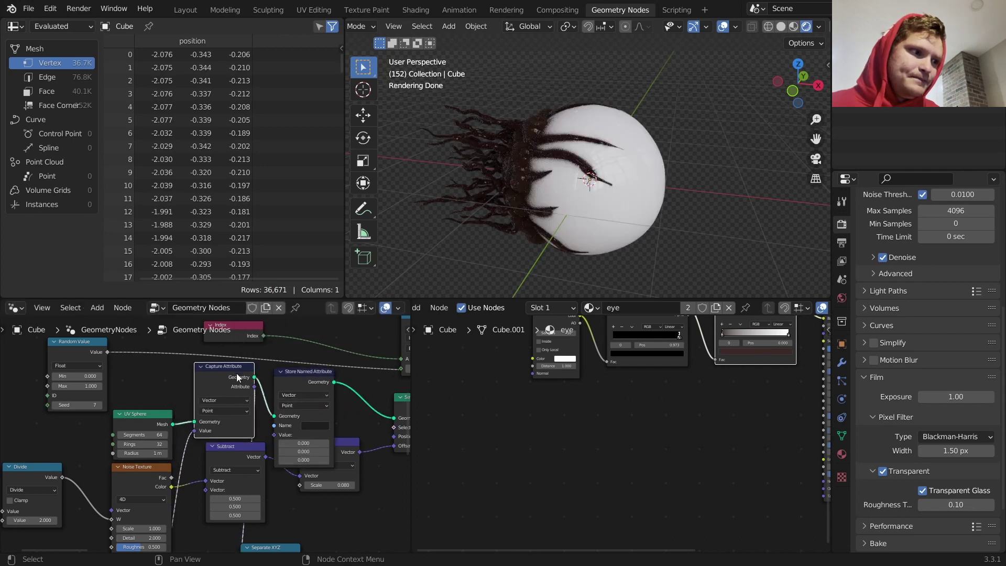
{"action": "right_click_drag", "start_coordinate": [197, 456], "coordinate": [179, 446], "text": "shift"}
{"action": "left_click_drag", "start_coordinate": [185, 450], "coordinate": [276, 435]}
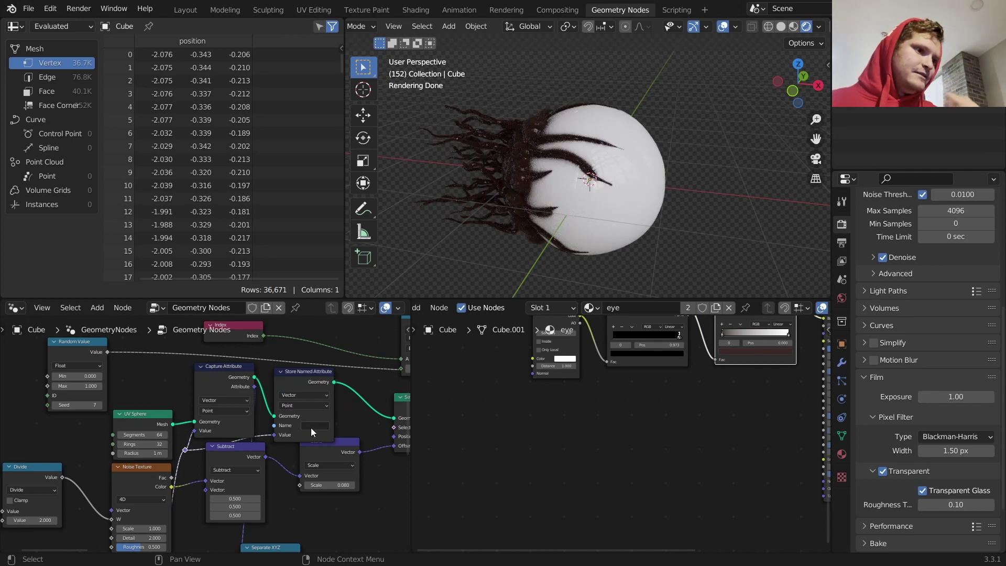
{"action": "left_click", "coordinate": [311, 427]}
{"action": "type", "text": "eyecoords"}
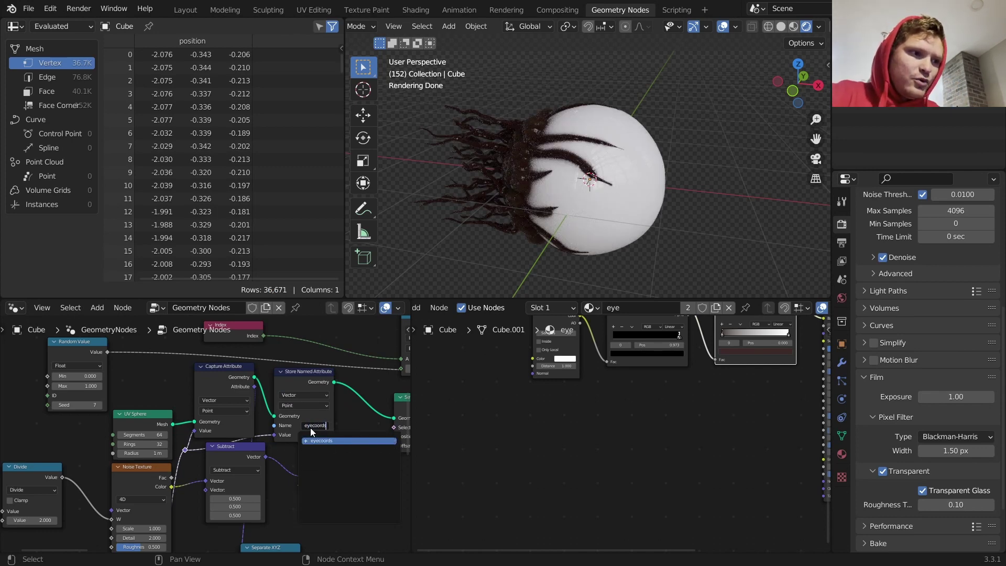
{"action": "key", "text": "Return"}
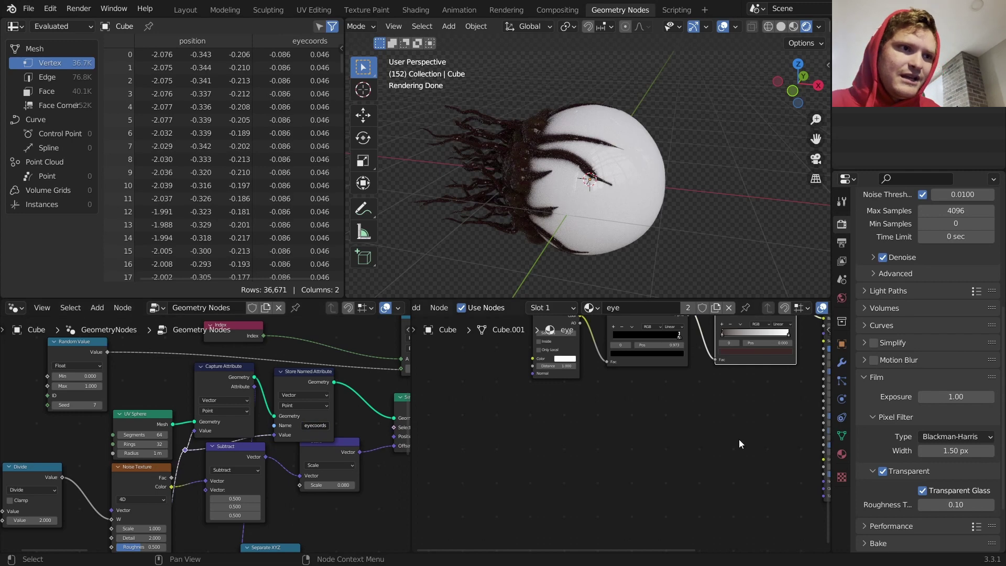
Add an Attribute node reading eyecoords to the eye material, preview its color, and check it during animation playback
{"action": "key", "text": "shift+a"}
{"action": "left_click", "coordinate": [656, 406]}
{"action": "type", "text": "att"}
{"action": "left_click", "coordinate": [681, 427]}
{"action": "left_click", "coordinate": [607, 443]}
{"action": "left_click", "coordinate": [614, 444]}
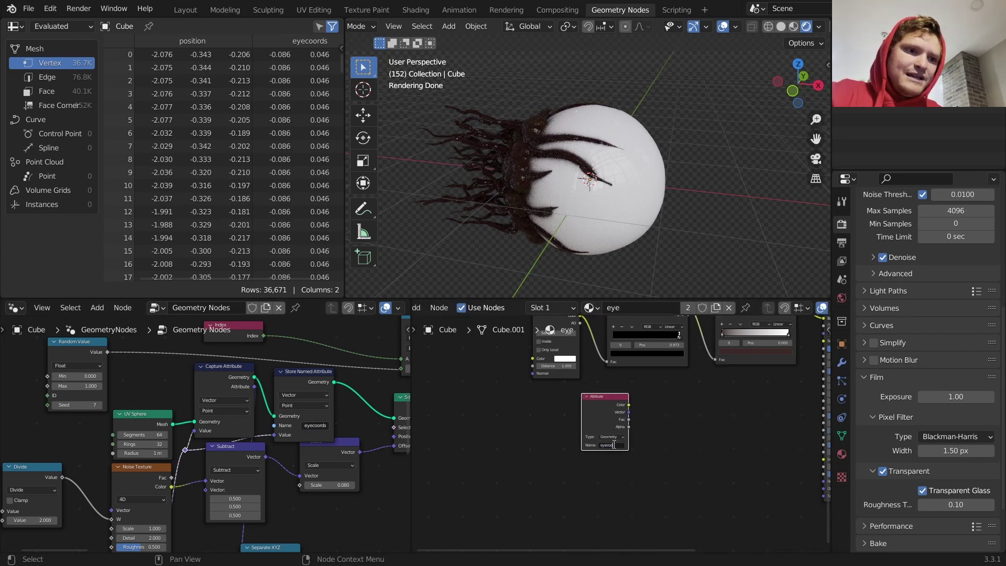
{"action": "left_click", "coordinate": [608, 410], "text": "ctrl+shift"}
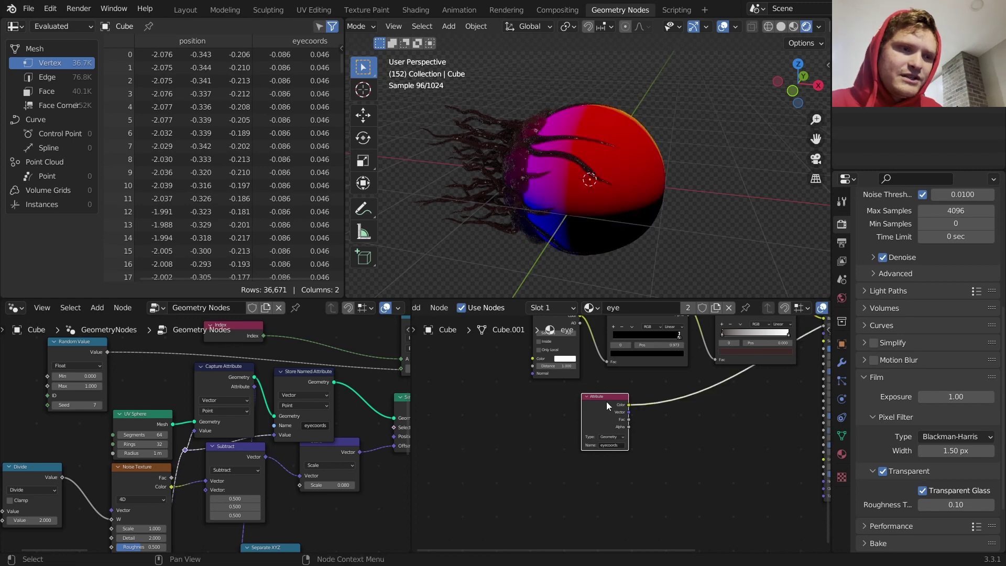
{"action": "key", "text": "space"}
{"action": "key", "text": "space"}
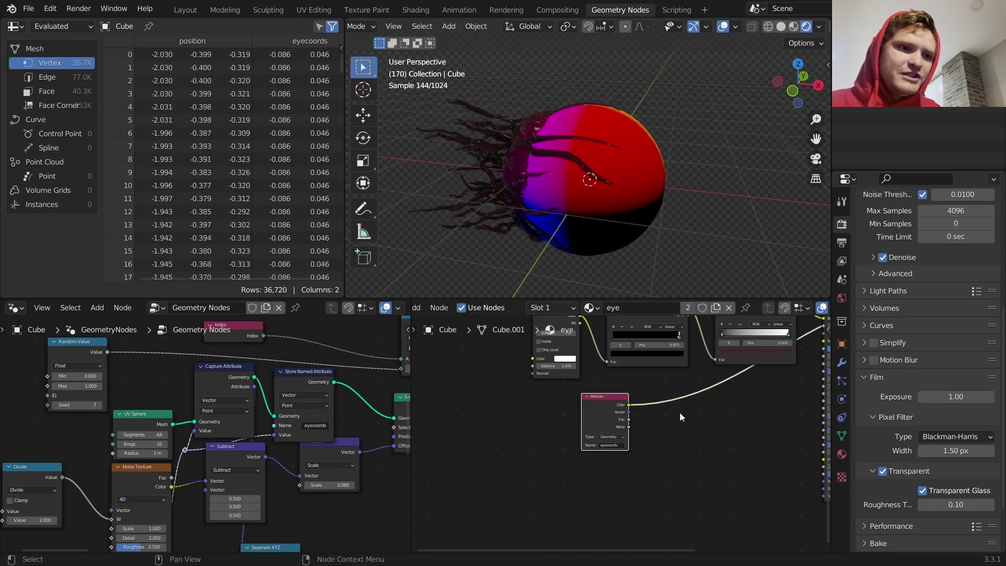
Insert a Separate XYZ node after the eyecoords Attribute and preview its Z output on the eye
{"action": "key", "text": "shift+a"}
{"action": "left_click", "coordinate": [638, 382]}
{"action": "type", "text": "se"}
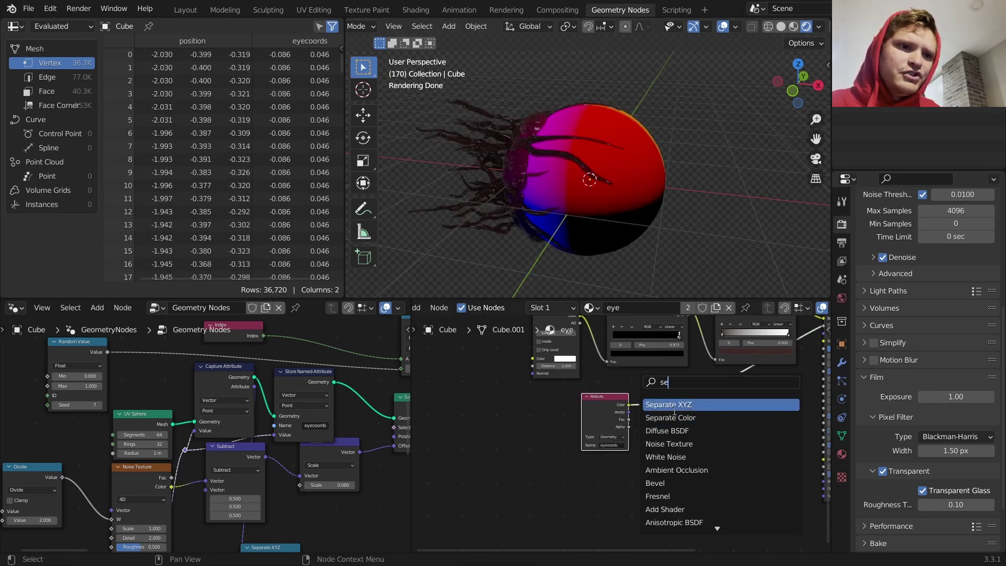
{"action": "left_click", "coordinate": [671, 403]}
{"action": "left_click", "coordinate": [671, 404]}
{"action": "left_click", "coordinate": [672, 398], "text": "ctrl+shift"}
{"action": "left_click", "coordinate": [672, 398], "text": "ctrl+shift"}
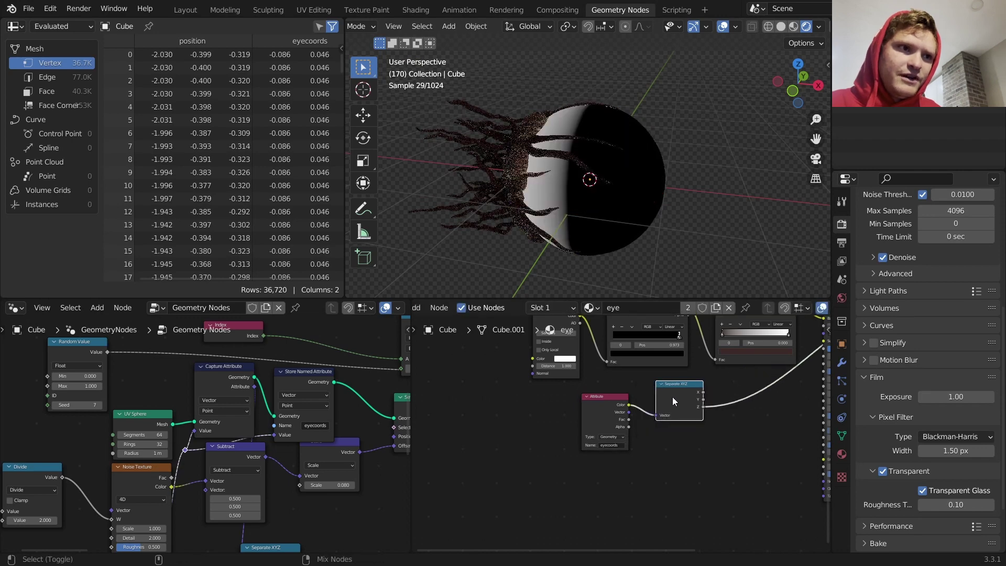
Make room before Separate XYZ, add a Noise Texture, and connect the Attribute's Color to its Vector input
{"action": "key", "text": "g"}
{"action": "mouse_move", "coordinate": [529, 471]}
{"action": "left_mouse_down"}
{"action": "mouse_move", "coordinate": [667, 402]}
{"action": "mouse_move", "coordinate": [491, 435]}
{"action": "mouse_move", "coordinate": [642, 425]}
{"action": "left_mouse_up"}
{"action": "key", "text": "shift+a"}
{"action": "type", "text": "n"}
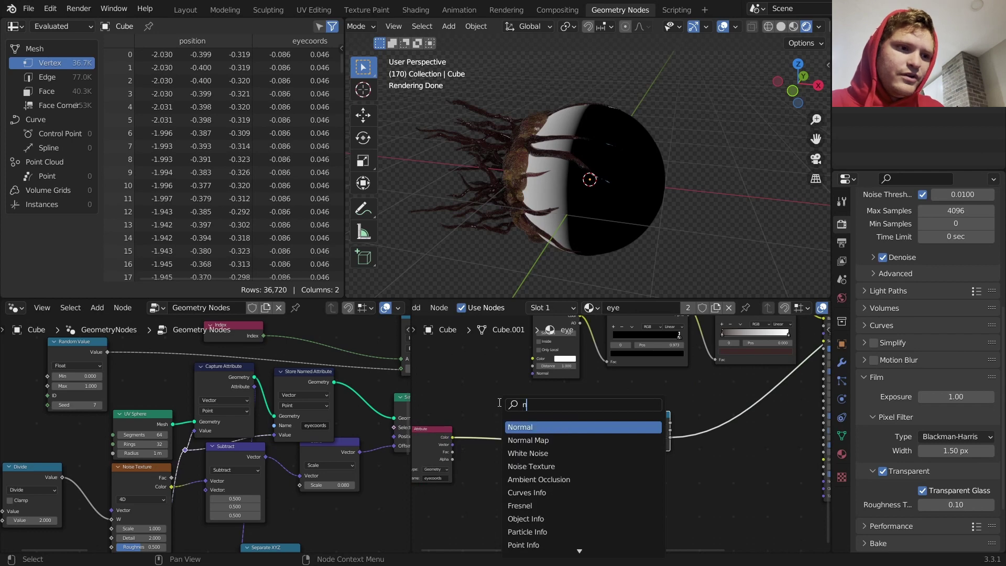
{"action": "type", "text": "oi"}
{"action": "left_click", "coordinate": [527, 441]}
{"action": "left_click", "coordinate": [511, 495]}
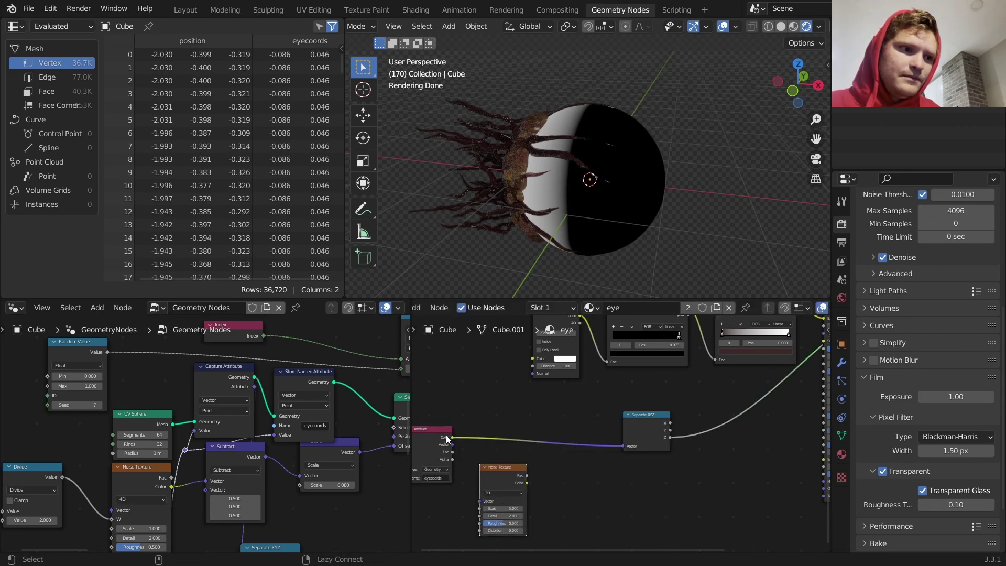
{"action": "middle_click_drag", "start_coordinate": [483, 480], "coordinate": [507, 448]}
{"action": "key", "text": "ctrl+z"}
{"action": "left_click_drag", "start_coordinate": [477, 406], "coordinate": [484, 425]}
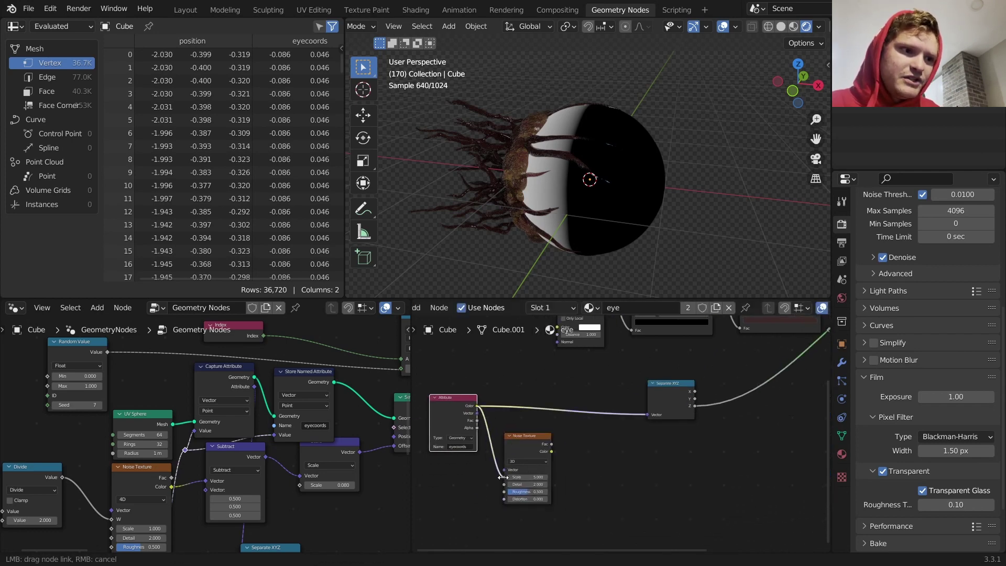
{"action": "left_click_drag", "start_coordinate": [504, 470], "coordinate": [505, 470]}
Insert a Linear Light mix node before Separate XYZ, with the noise color as Color2 and Fac at 0.533
{"action": "scroll", "coordinate": [539, 458], "scroll_direction": "up", "scroll_amount": 2}
{"action": "key", "text": "shift+a"}
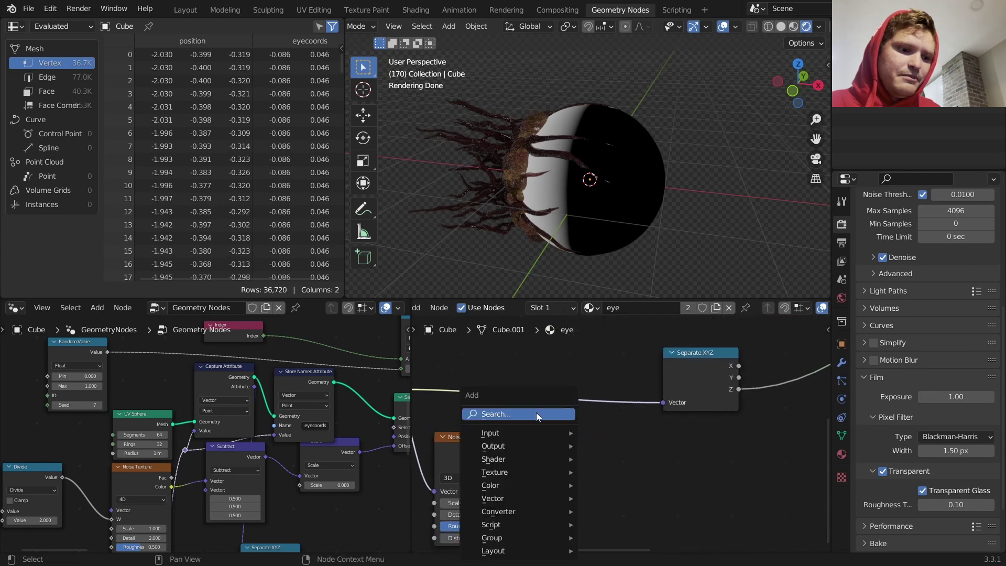
{"action": "left_click", "coordinate": [536, 413]}
{"action": "type", "text": "mi"}
{"action": "left_click", "coordinate": [559, 428]}
{"action": "left_click", "coordinate": [558, 403]}
{"action": "left_click", "coordinate": [565, 423]}
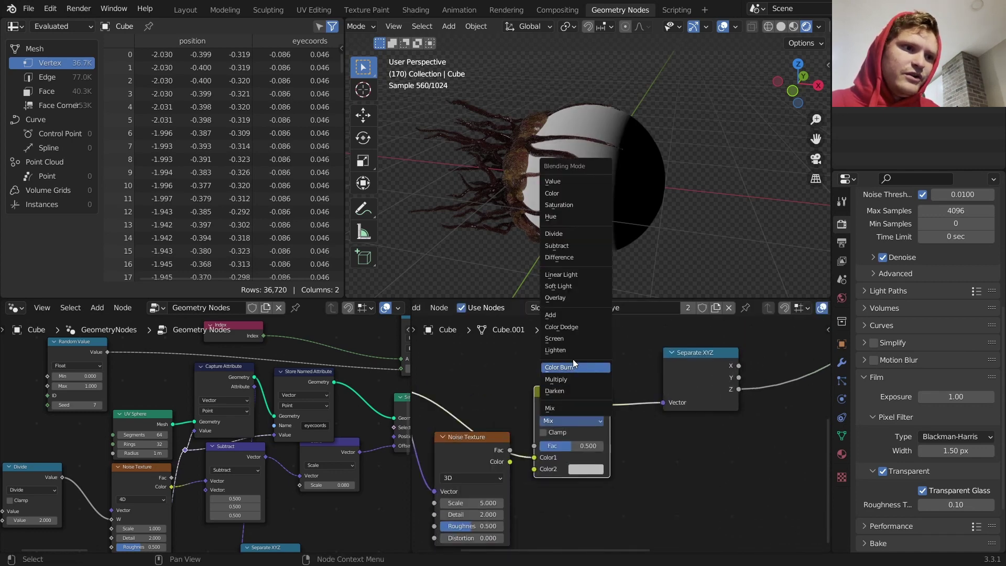
{"action": "left_click", "coordinate": [561, 274]}
{"action": "left_click_drag", "start_coordinate": [510, 461], "coordinate": [568, 450]}
{"action": "middle_click_drag", "start_coordinate": [431, 469], "coordinate": [578, 405]}
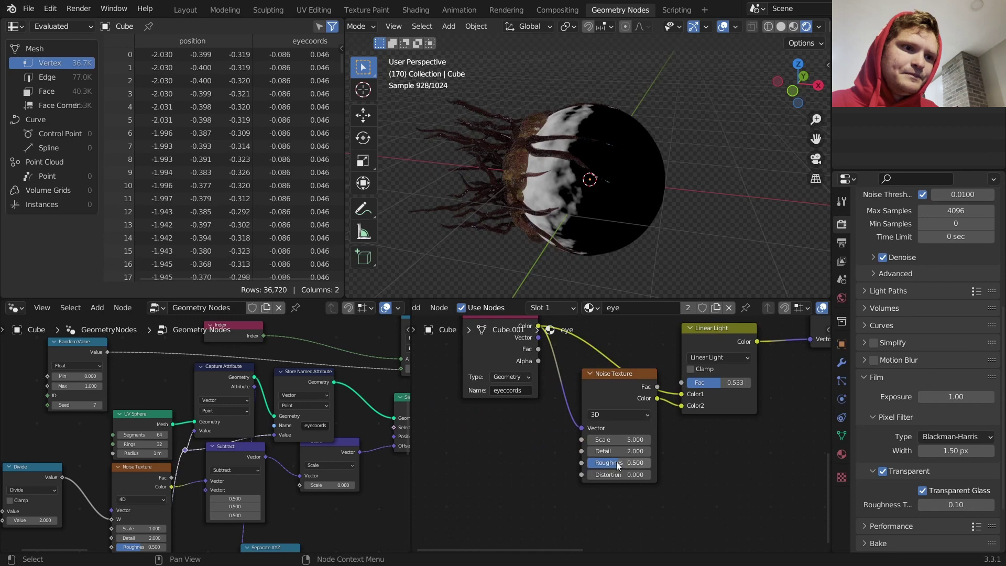
Increase the Noise Texture's Detail in the eye material
{"action": "left_click_drag", "start_coordinate": [617, 451], "coordinate": [634, 464]}
{"action": "middle_click_drag", "start_coordinate": [715, 403], "coordinate": [383, 472]}
{"action": "scroll", "coordinate": [803, 472], "scroll_direction": "down", "scroll_amount": 5}
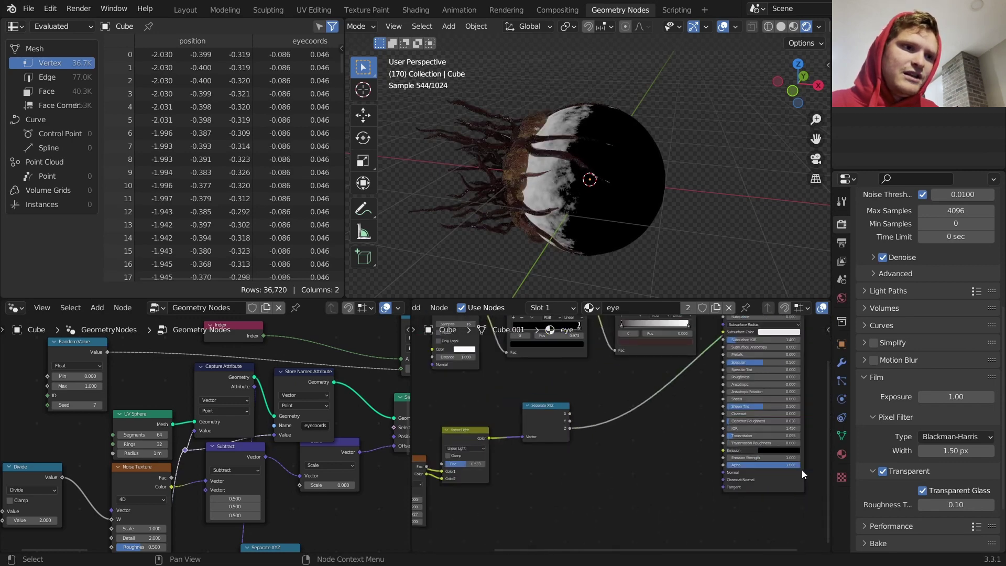
{"action": "scroll", "coordinate": [802, 470], "scroll_direction": "down", "scroll_amount": 1}
{"action": "middle_click_drag", "start_coordinate": [608, 416], "coordinate": [637, 458]}
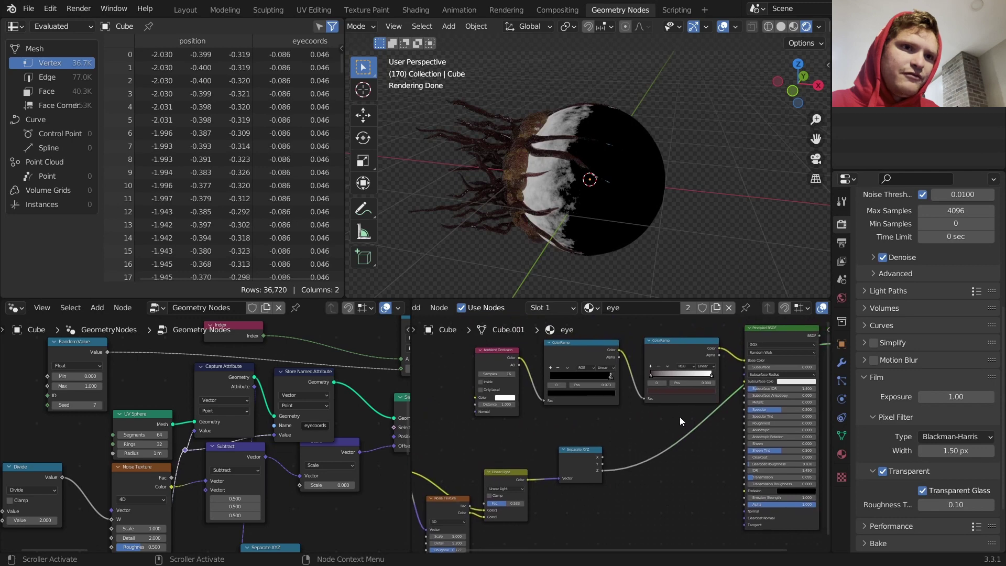
{"action": "middle_click_drag", "start_coordinate": [678, 419], "coordinate": [619, 421]}
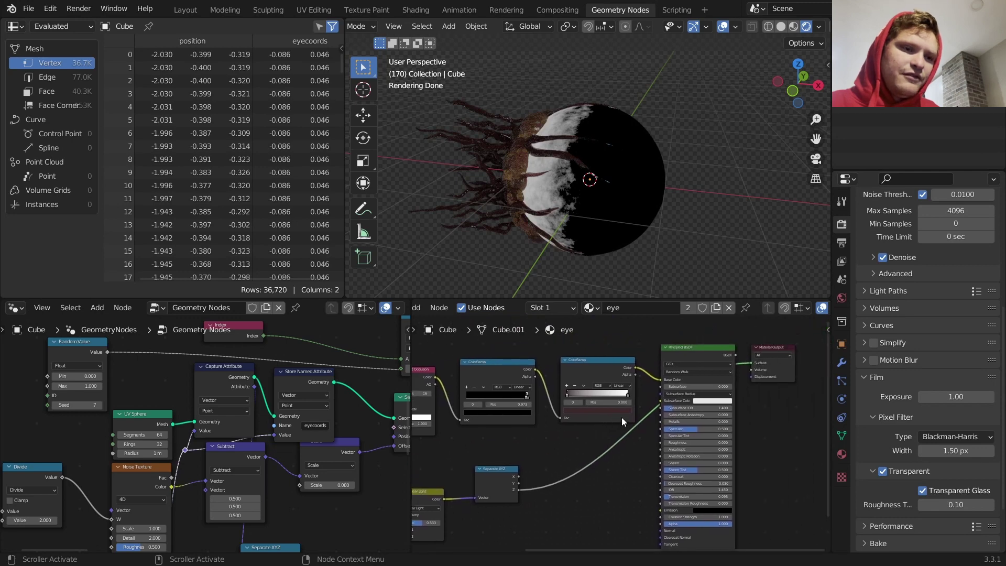
Try previewing the Principled BSDF in a separate copy of the eye material, and switch back to the eye material
{"action": "left_click", "coordinate": [687, 309]}
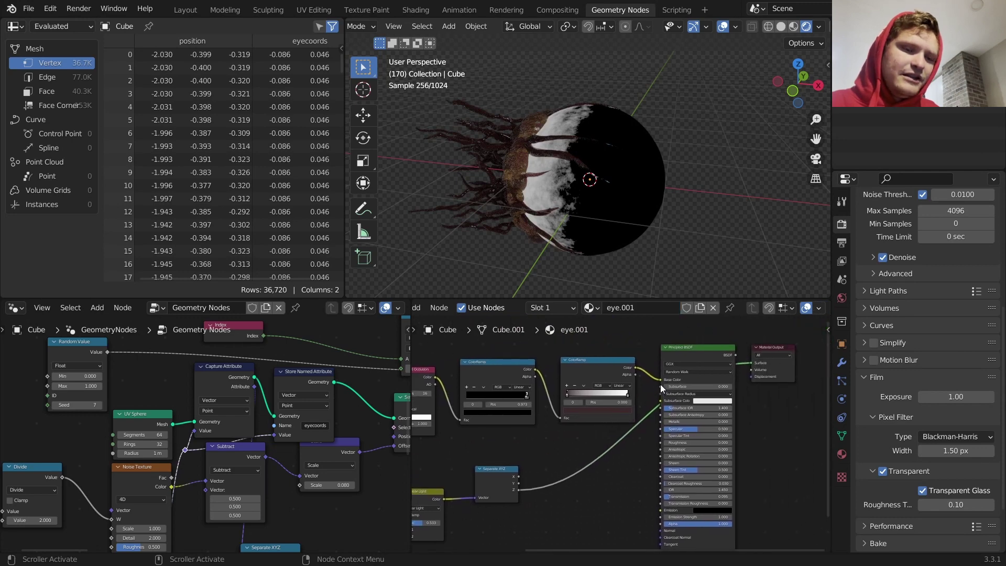
{"action": "left_click", "coordinate": [706, 354]}
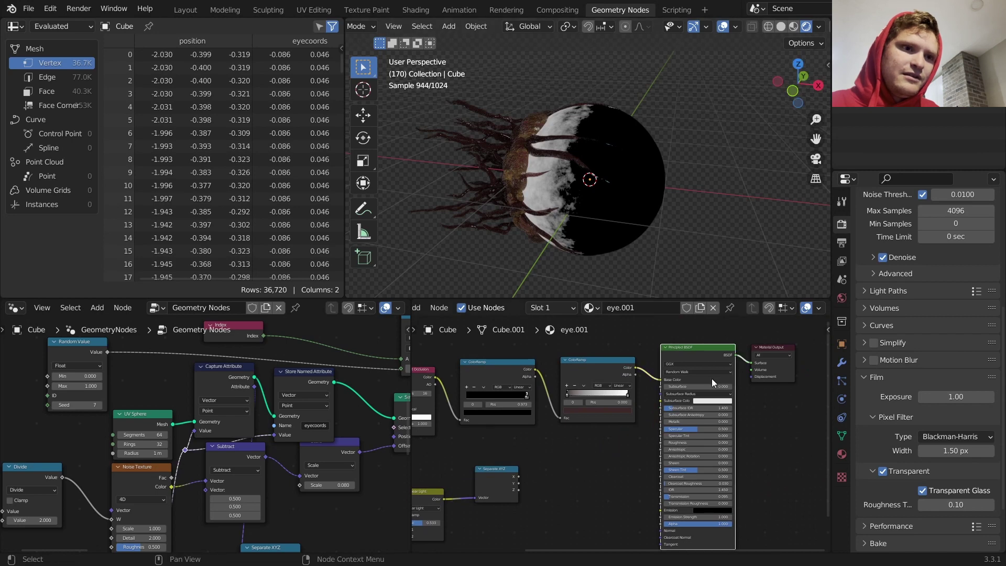
{"action": "middle_click_drag", "start_coordinate": [666, 374], "coordinate": [670, 373]}
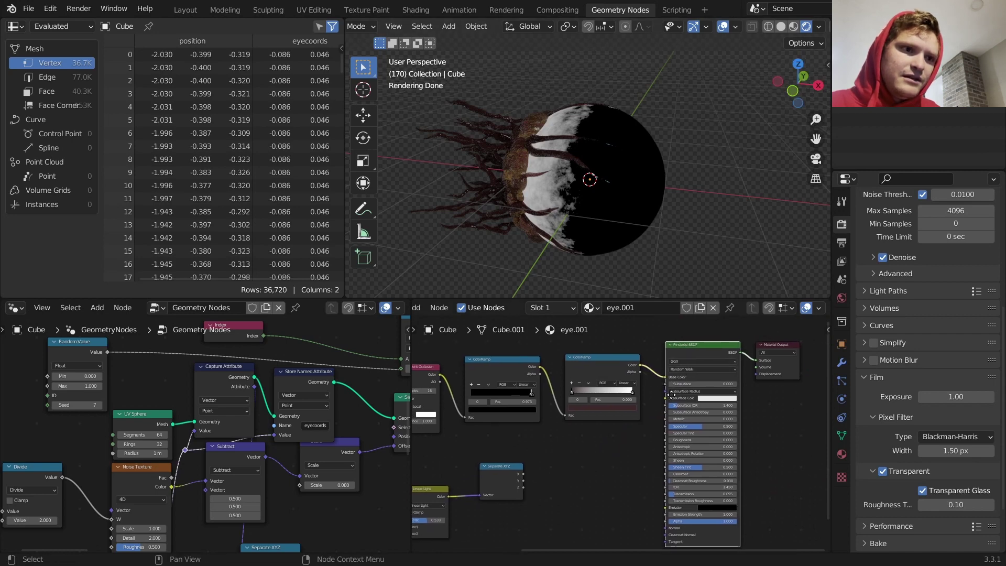
{"action": "right_click_drag", "start_coordinate": [648, 395], "coordinate": [670, 345], "text": "ctrl"}
{"action": "key", "text": "ctrl+z"}
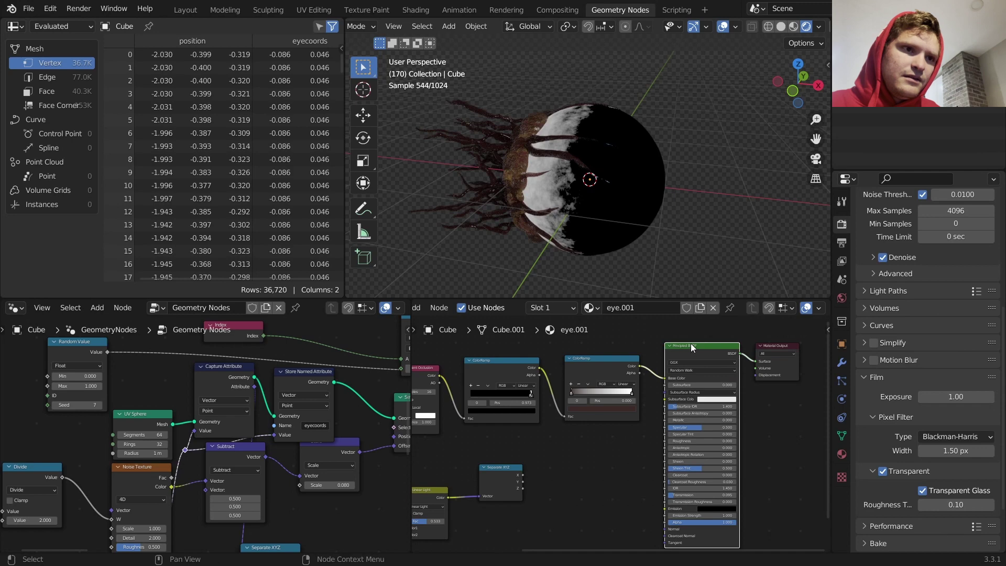
{"action": "left_click", "coordinate": [600, 309]}
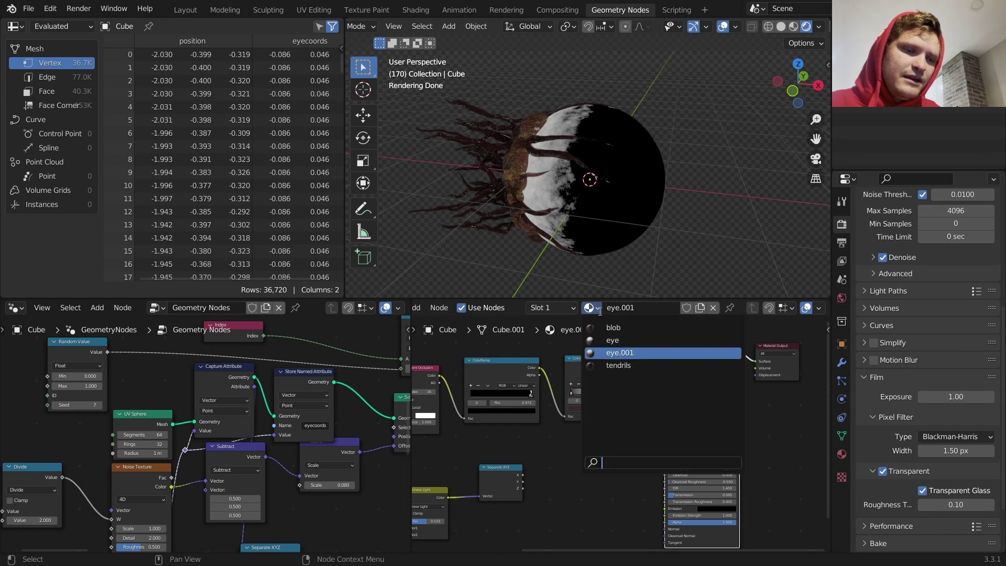
{"action": "left_click", "coordinate": [619, 346]}
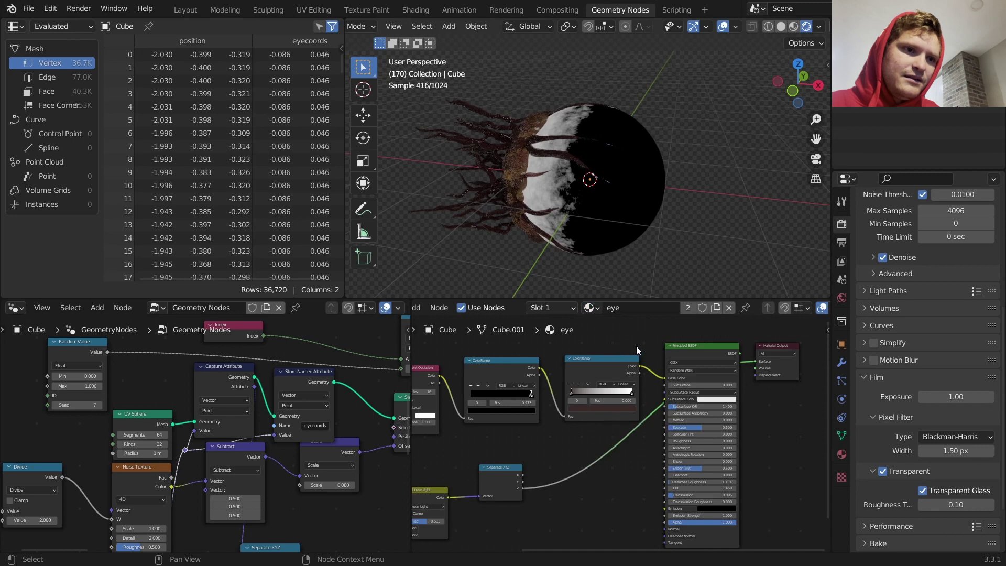
Compare the eye.001 and blob materials, try the blob without its Base Color link, and return to the eye material
{"action": "left_click", "coordinate": [599, 311]}
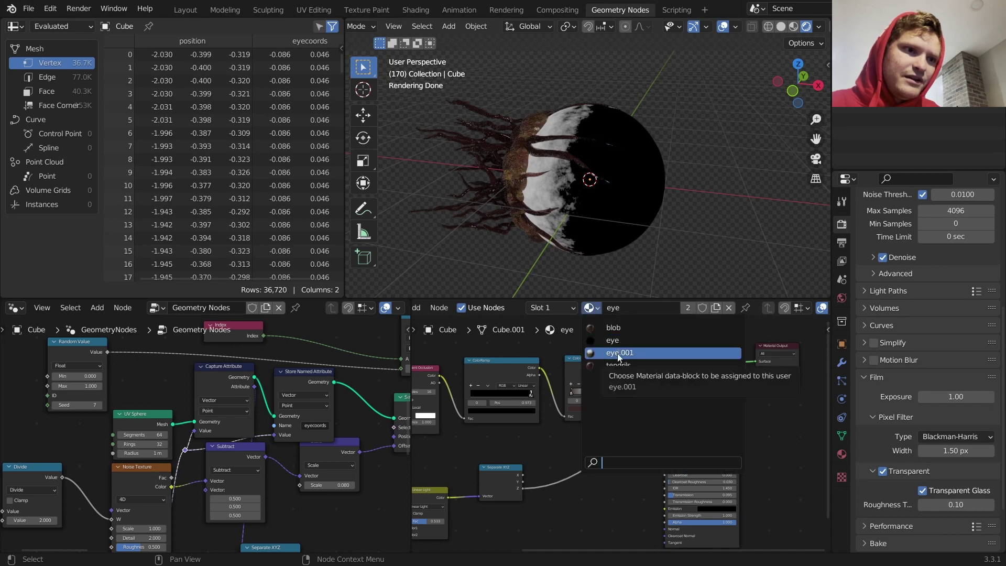
{"action": "left_click", "coordinate": [618, 354]}
{"action": "middle_click_drag", "start_coordinate": [556, 168], "coordinate": [618, 190]}
{"action": "left_click", "coordinate": [592, 308]}
{"action": "left_click", "coordinate": [608, 330]}
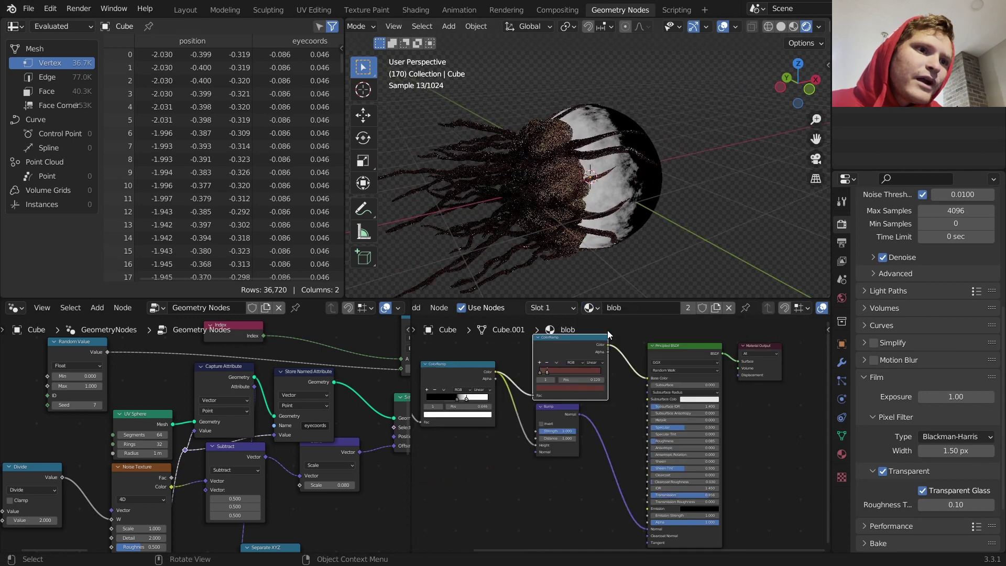
{"action": "right_click_drag", "start_coordinate": [637, 382], "coordinate": [631, 324], "text": "ctrl"}
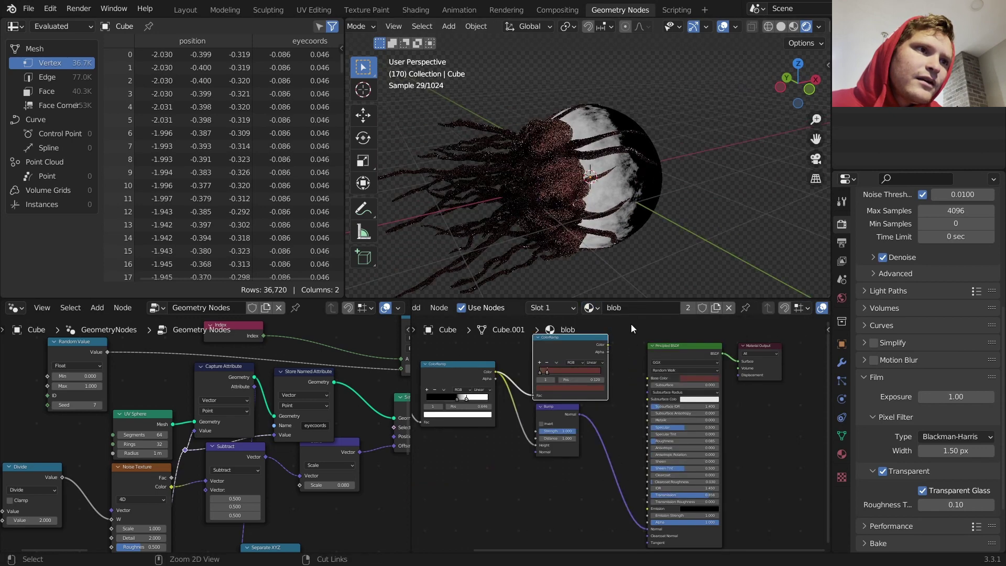
{"action": "key", "text": "ctrl+z"}
{"action": "middle_click_drag", "start_coordinate": [670, 401], "coordinate": [713, 411]}
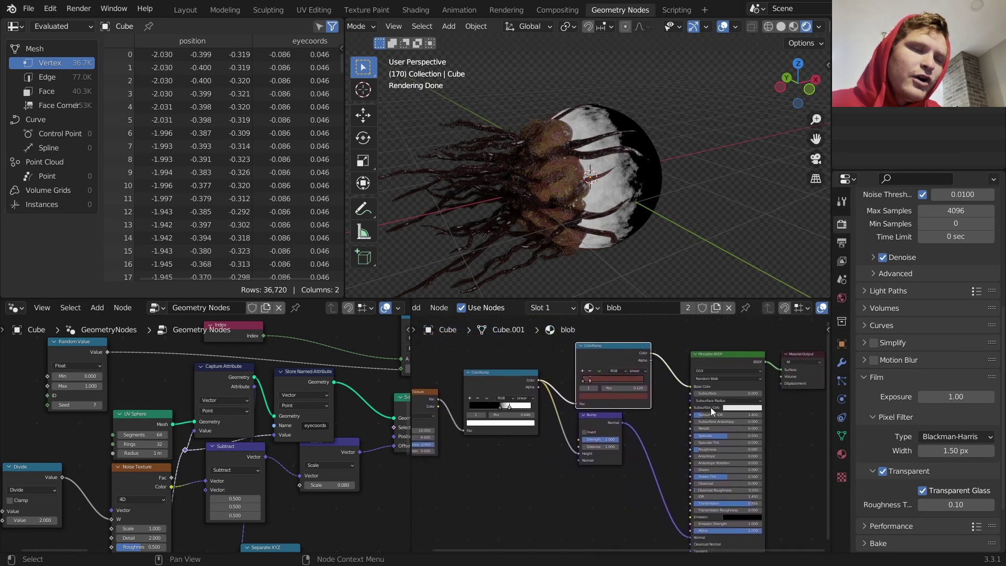
{"action": "left_click", "coordinate": [591, 308]}
{"action": "left_click", "coordinate": [607, 336]}
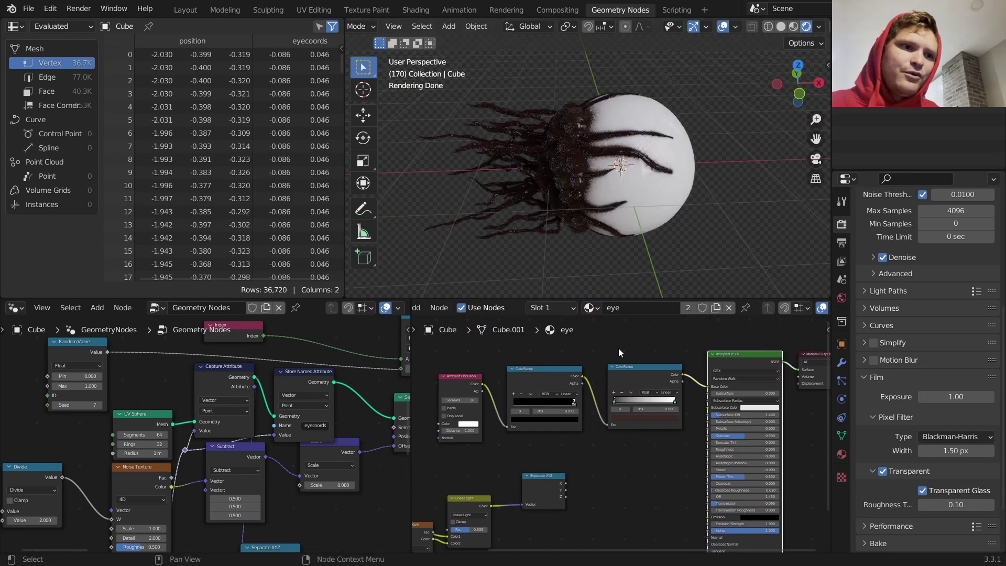
Preview the Separate XYZ outputs through to Z on the eye, and switch the preview back to the Principled BSDF
{"action": "middle_click_drag", "start_coordinate": [618, 348], "coordinate": [648, 280]}
{"action": "left_click", "coordinate": [564, 417], "text": "ctrl+shift"}
{"action": "left_click", "coordinate": [564, 416], "text": "ctrl+shift"}
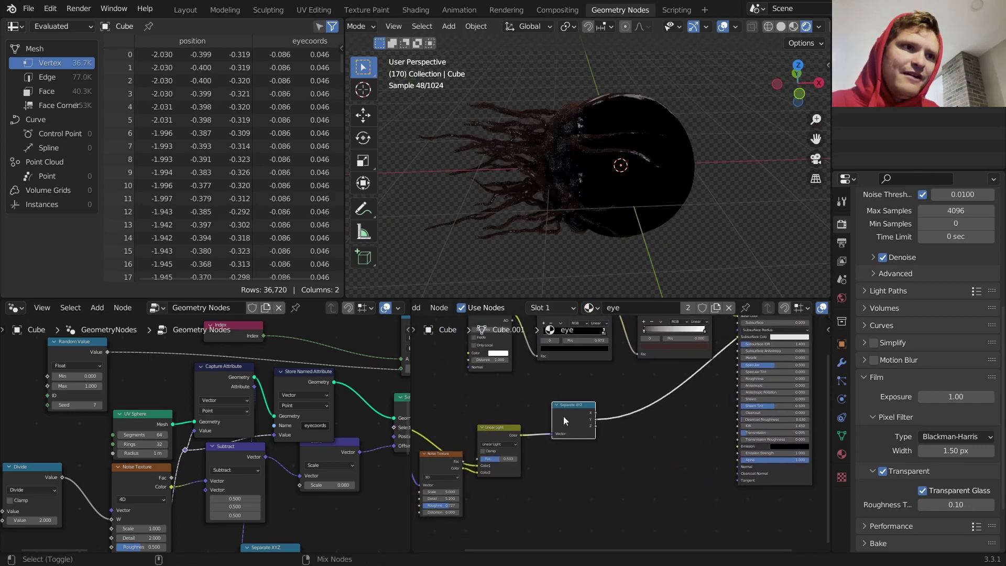
{"action": "left_click", "coordinate": [564, 416], "text": "ctrl+shift"}
{"action": "scroll", "coordinate": [577, 423], "scroll_direction": "up", "scroll_amount": 2}
{"action": "middle_click_drag", "start_coordinate": [628, 387], "coordinate": [578, 494]}
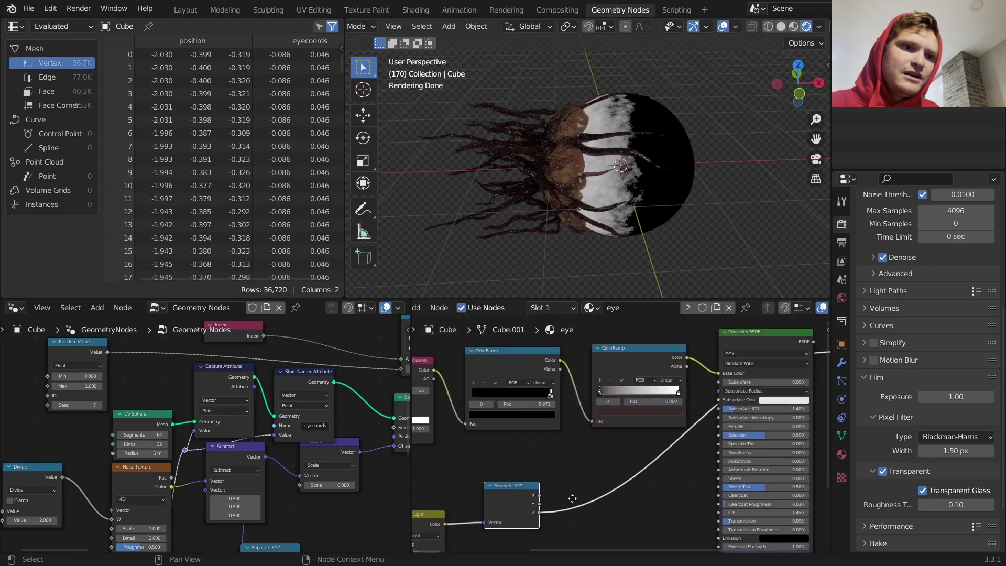
{"action": "left_click", "coordinate": [759, 335], "text": "ctrl+shift"}
{"action": "scroll", "coordinate": [618, 403], "scroll_direction": "down", "scroll_amount": 2}
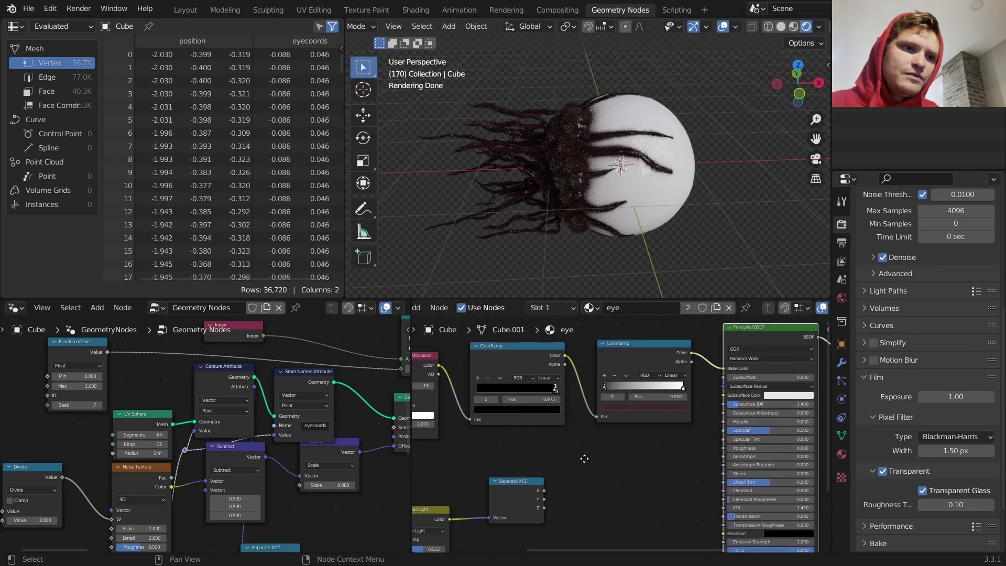
Shift the two ColorRamp nodes aside and insert a MixRGB node between the second ColorRamp and the Principled BSDF's Base Color
{"action": "left_click_drag", "start_coordinate": [462, 415], "coordinate": [641, 367]}
{"action": "key", "text": "g"}
{"action": "left_click", "coordinate": [531, 366]}
{"action": "key", "text": "shift+a"}
{"action": "left_click", "coordinate": [636, 359]}
{"action": "type", "text": "mi"}
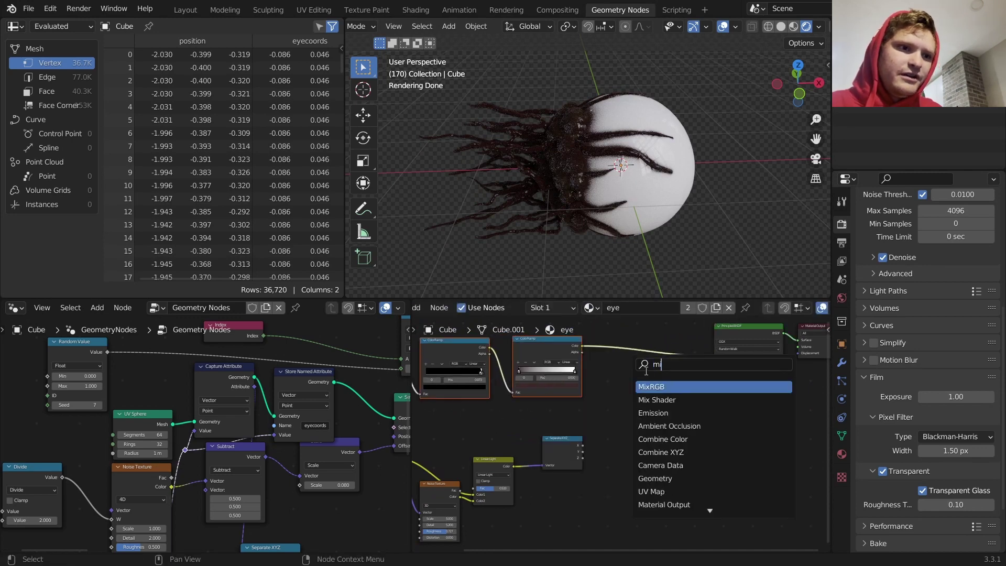
{"action": "key", "text": "Return"}
{"action": "left_click", "coordinate": [539, 378]}
{"action": "scroll", "coordinate": [602, 419], "scroll_direction": "up", "scroll_amount": 1}
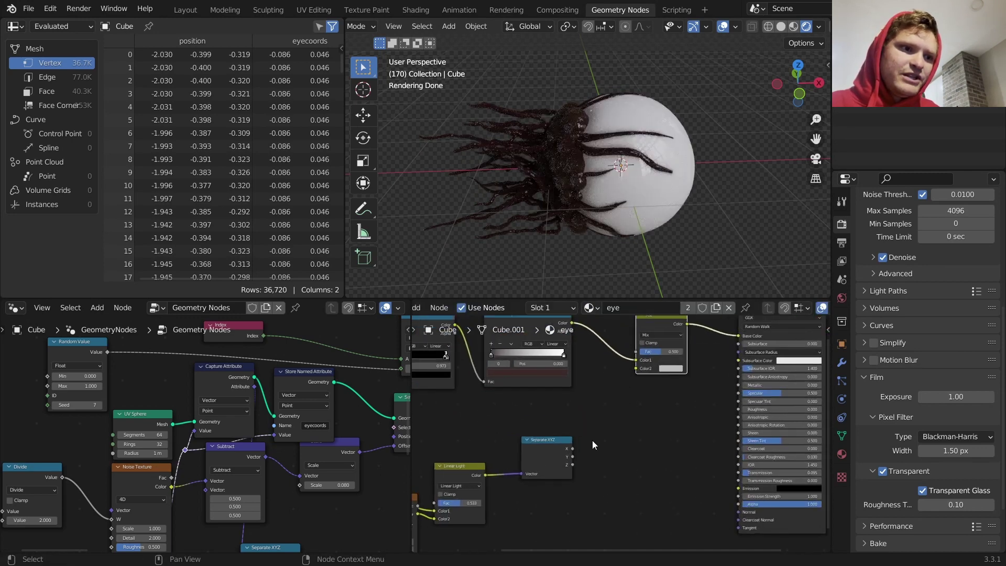
Connect the Z output of Separate XYZ to the new Mix node's Fac
{"action": "left_click", "coordinate": [562, 454], "text": "ctrl+shift"}
{"action": "left_click", "coordinate": [560, 452], "text": "ctrl+shift"}
{"action": "left_click", "coordinate": [558, 451], "text": "ctrl+shift"}
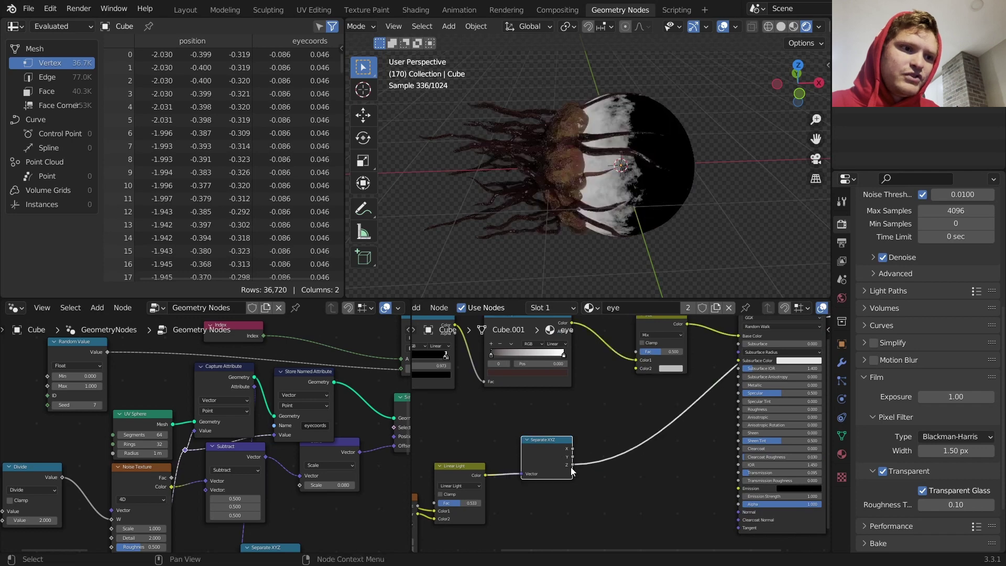
{"action": "left_click_drag", "start_coordinate": [572, 465], "coordinate": [635, 356]}
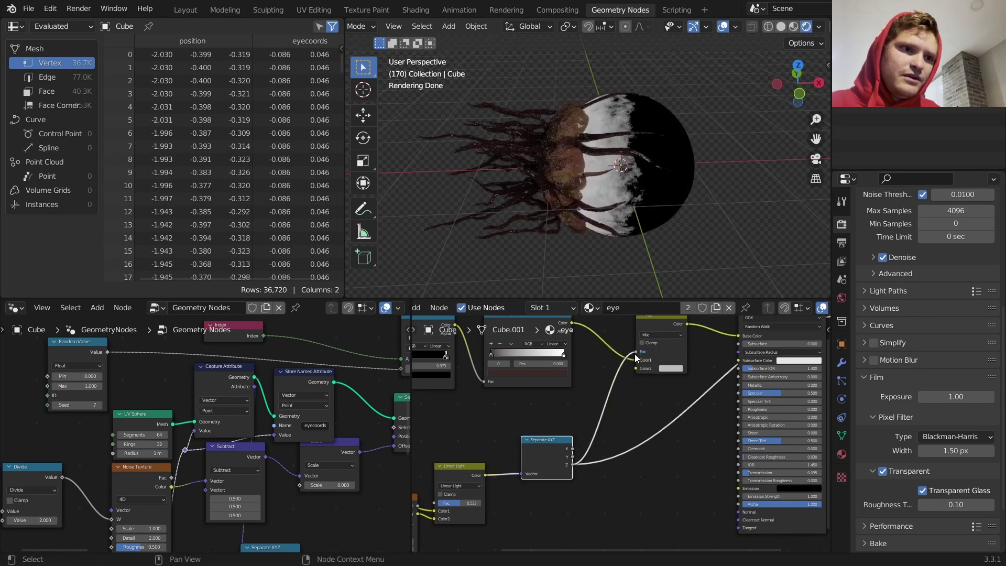
Set the Mix node's Color2 to a dark red and restore the Principled BSDF as the material output
{"action": "left_click", "coordinate": [669, 369]}
{"action": "middle_click_drag", "start_coordinate": [749, 344], "coordinate": [682, 409]}
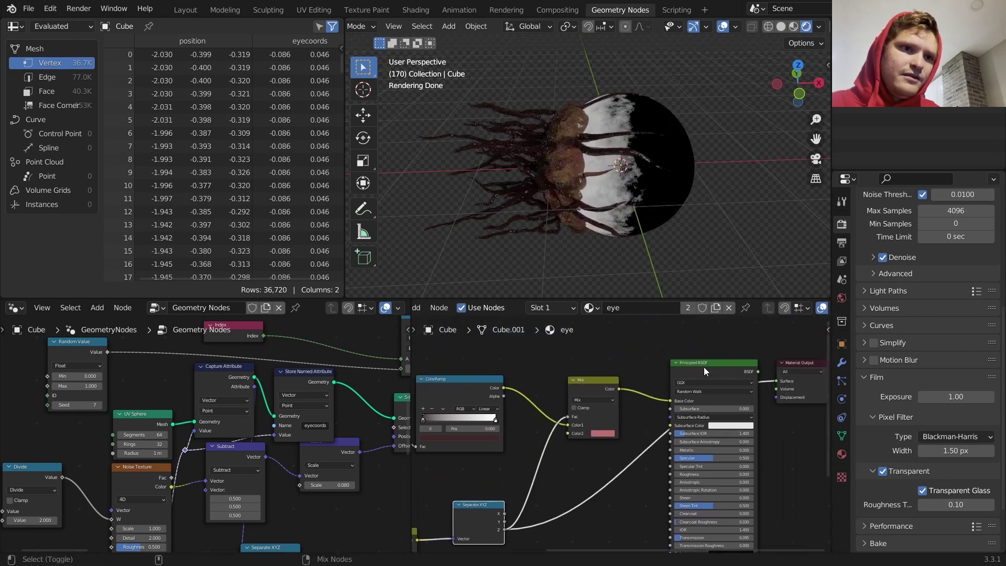
{"action": "left_click", "coordinate": [703, 366], "text": "ctrl+shift"}
{"action": "scroll", "coordinate": [617, 381], "scroll_direction": "up", "scroll_amount": 2}
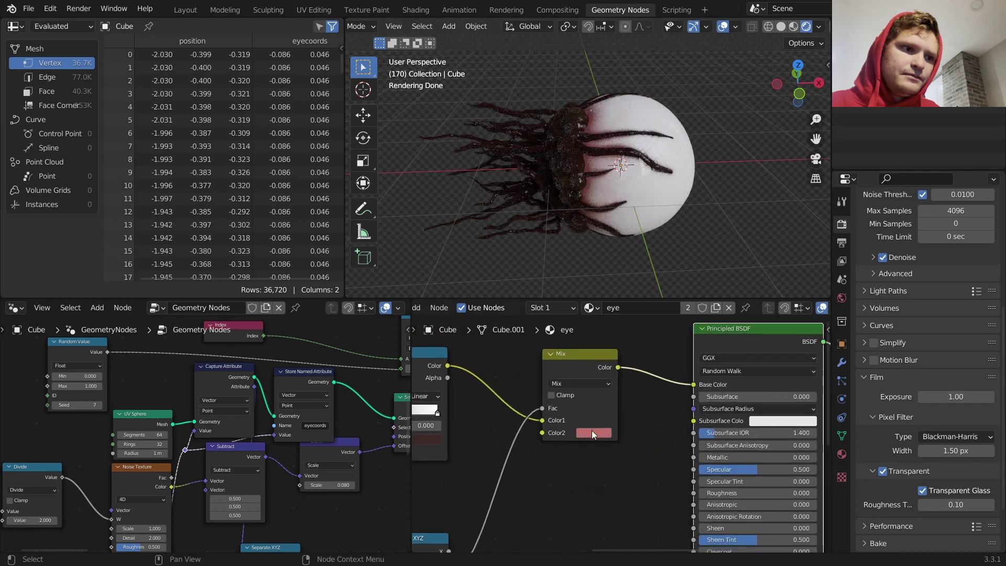
{"action": "middle_click_drag", "start_coordinate": [592, 430], "coordinate": [611, 467]}
{"action": "scroll", "coordinate": [580, 373], "scroll_direction": "down", "scroll_amount": 1}
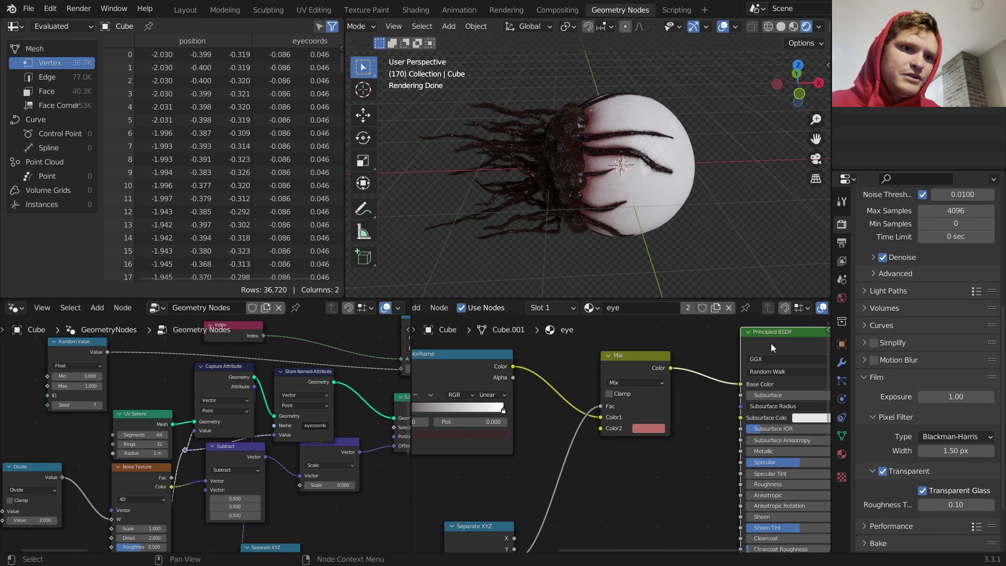
{"action": "left_click", "coordinate": [641, 364]}
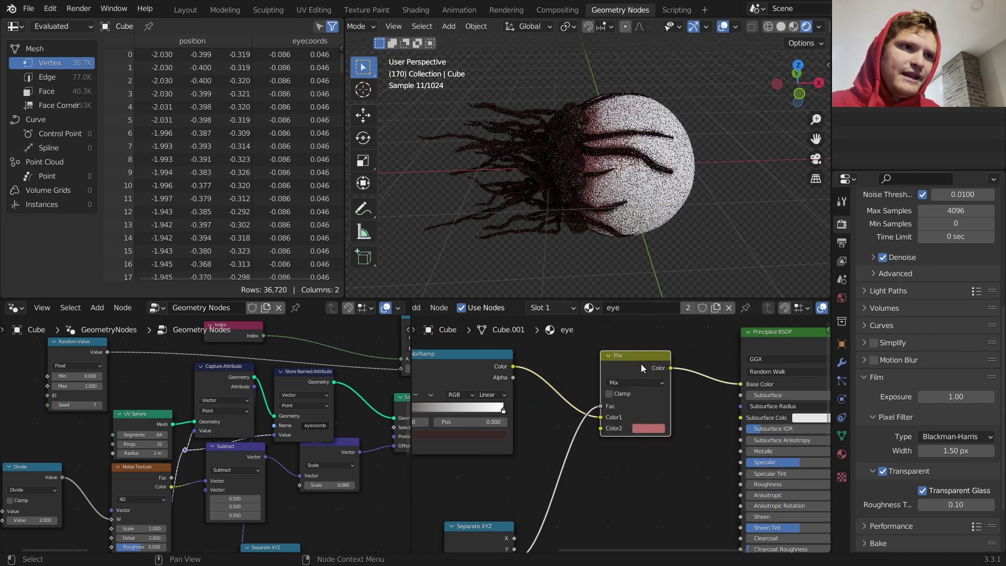
{"action": "left_click", "coordinate": [642, 427]}
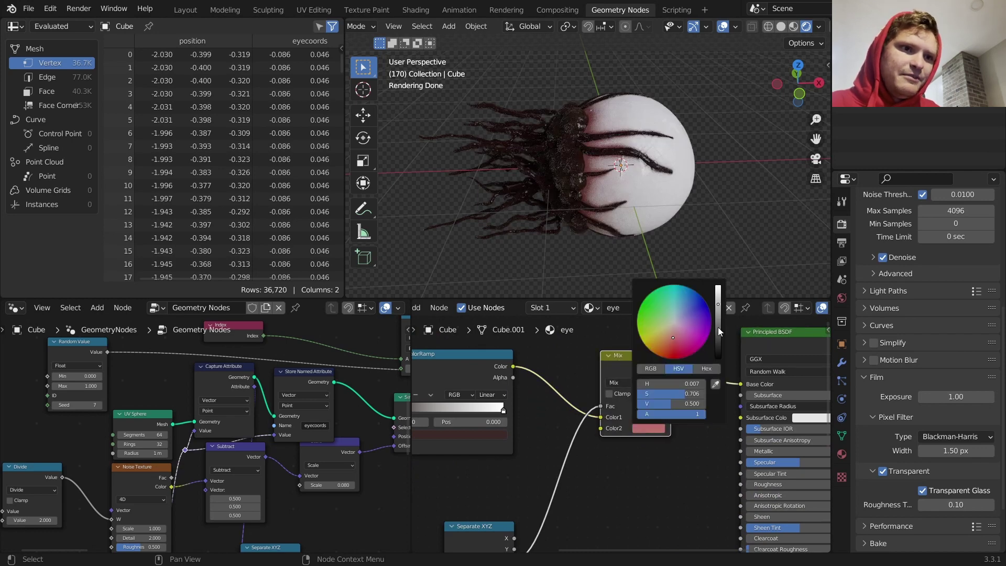
{"action": "key", "text": "Home"}
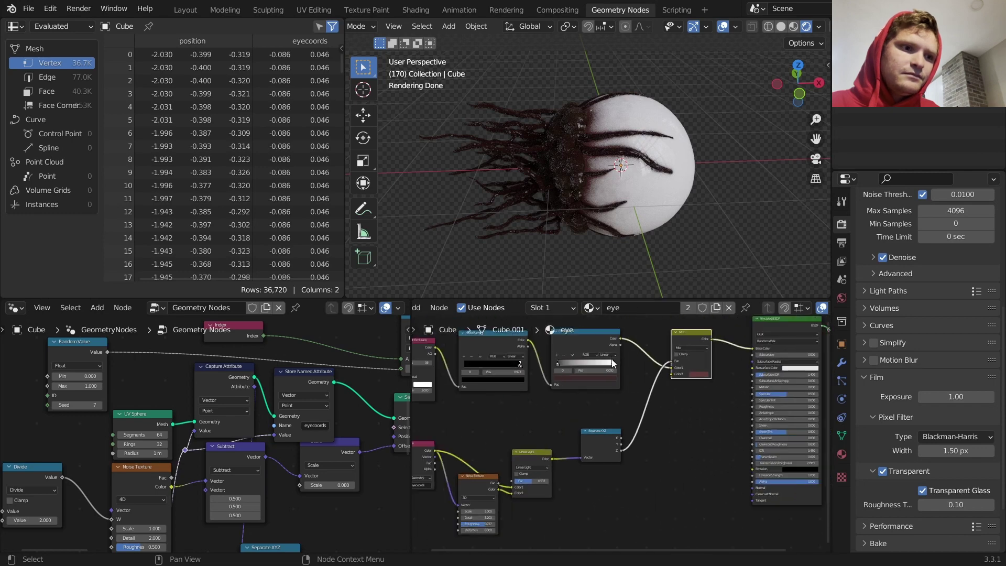
Insert a Math node set to Add between Separate XYZ's Z output and the Mix Fac, with a value of 0.590
{"action": "key", "text": "shift+a"}
{"action": "left_click", "coordinate": [585, 370]}
{"action": "type", "text": "math"}
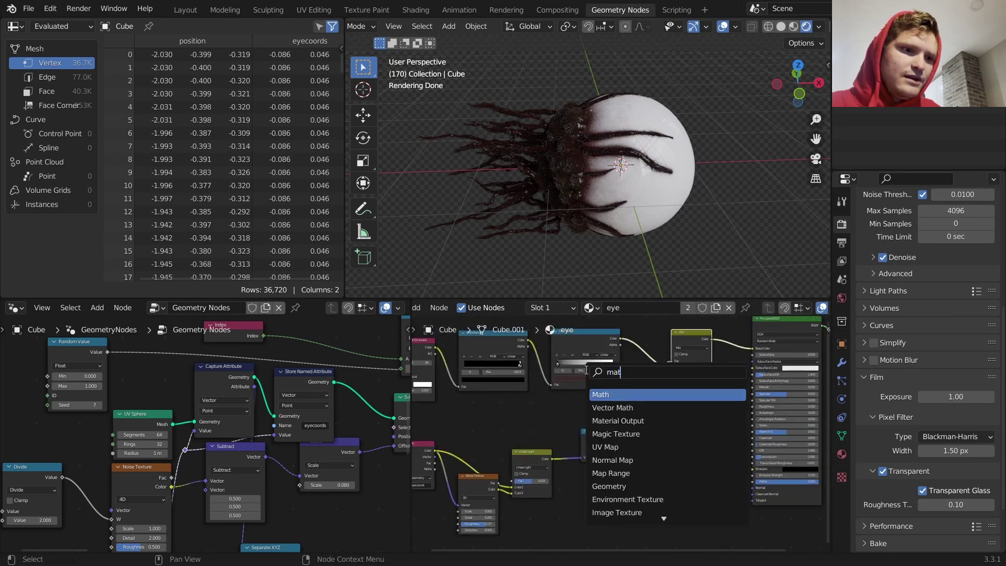
{"action": "key", "text": "Return"}
{"action": "left_click", "coordinate": [659, 423]}
{"action": "scroll", "coordinate": [660, 427], "scroll_direction": "up", "scroll_amount": 2}
{"action": "mouse_move", "coordinate": [680, 445]}
{"action": "left_mouse_down"}
{"action": "mouse_move", "coordinate": [702, 444]}
{"action": "mouse_move", "coordinate": [682, 445]}
{"action": "left_mouse_up"}
{"action": "middle_click_drag", "start_coordinate": [723, 412], "coordinate": [672, 451]}
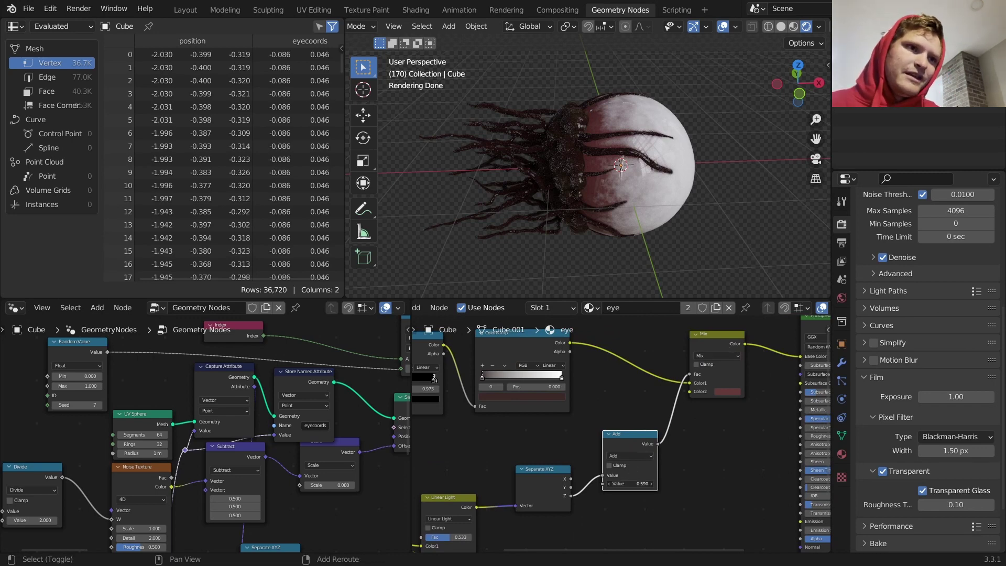
{"action": "key", "text": "Return"}
Darken the Mix node's Color2 to a deep red with an HSV value of 0.067, and check the eye from another angle
{"action": "middle_click_drag", "start_coordinate": [731, 396], "coordinate": [729, 378]}
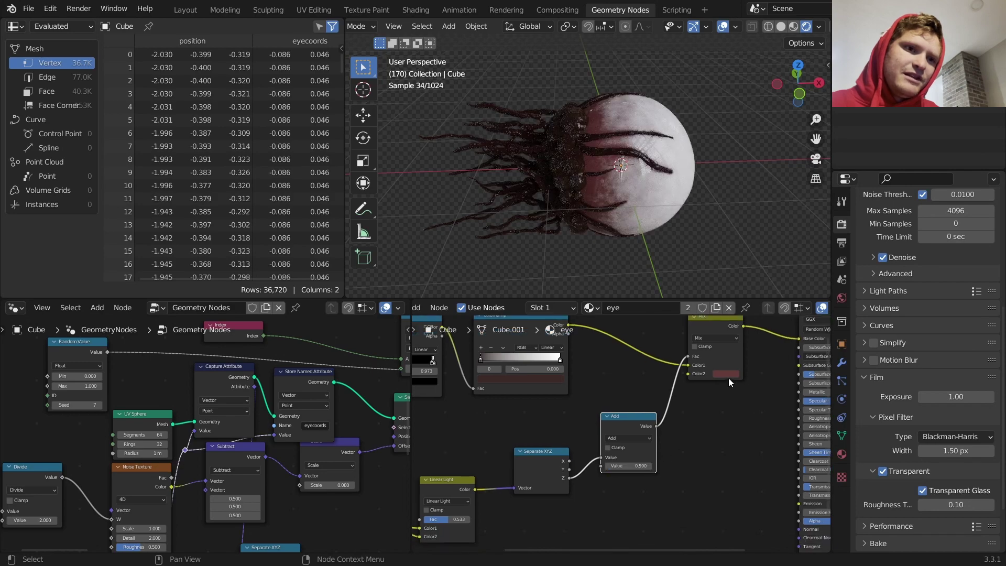
{"action": "left_click", "coordinate": [729, 375]}
{"action": "left_click", "coordinate": [779, 302]}
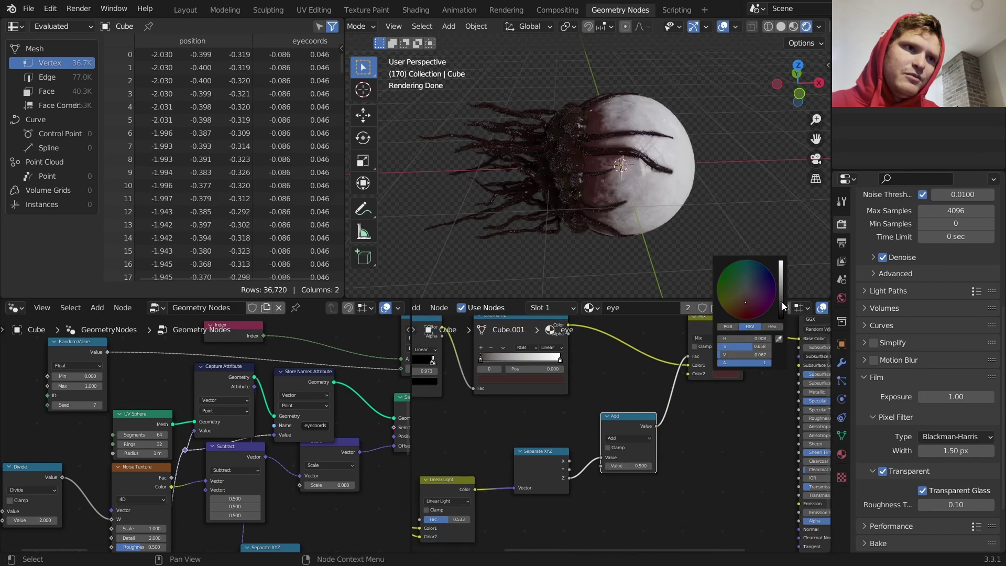
{"action": "middle_click_drag", "start_coordinate": [643, 146], "coordinate": [592, 147]}
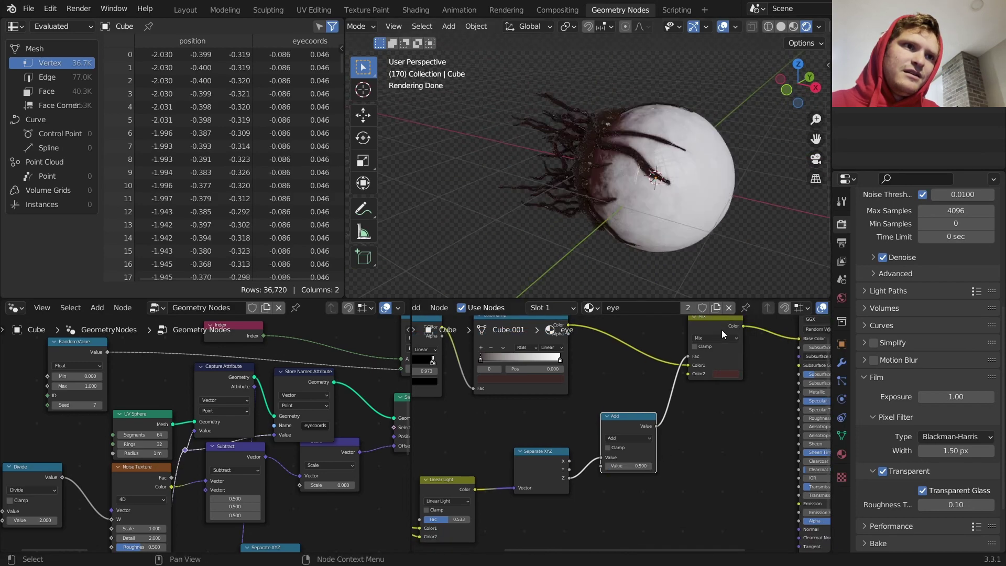
Recolor the second ColorRamp's white end stop to a pinkish grey with HSV value 0.416, and briefly play the animation
{"action": "middle_click_drag", "start_coordinate": [728, 355], "coordinate": [622, 398]}
{"action": "middle_click_drag", "start_coordinate": [446, 399], "coordinate": [697, 413]}
{"action": "scroll", "coordinate": [699, 417], "scroll_direction": "up", "scroll_amount": 3}
{"action": "left_click", "coordinate": [769, 406]}
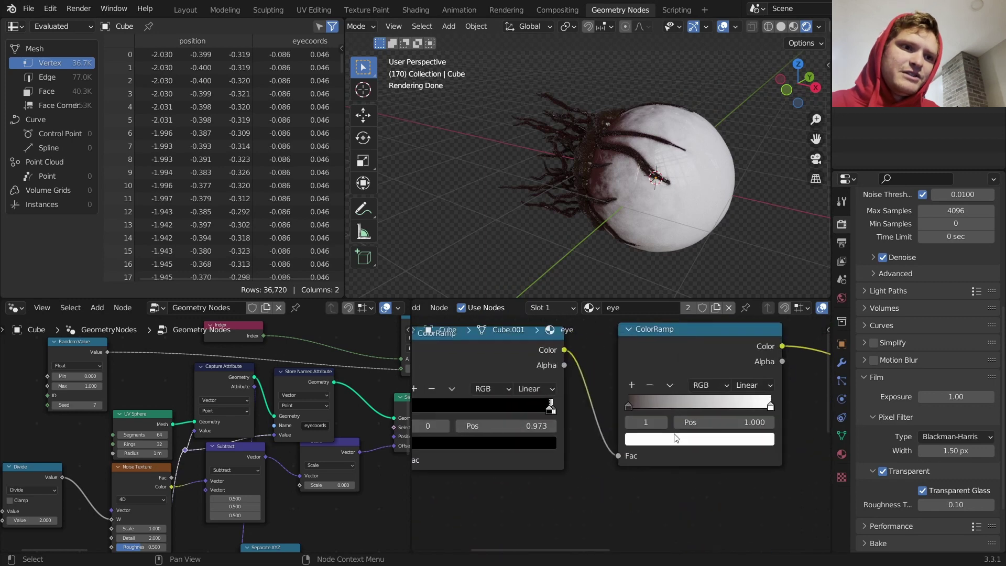
{"action": "left_click", "coordinate": [700, 439]}
{"action": "left_click_drag", "start_coordinate": [743, 244], "coordinate": [744, 279]}
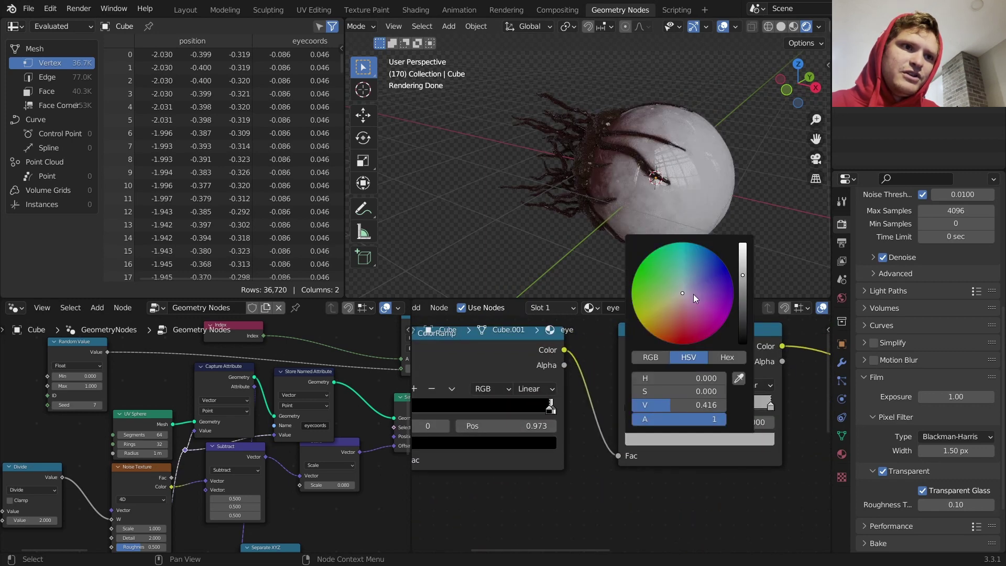
{"action": "left_click", "coordinate": [677, 300]}
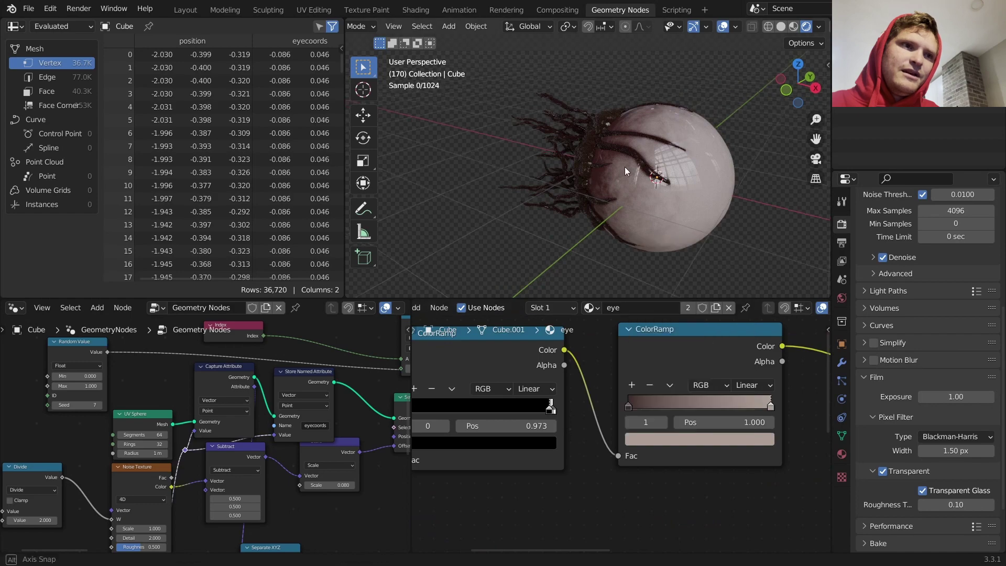
{"action": "key", "text": "space"}
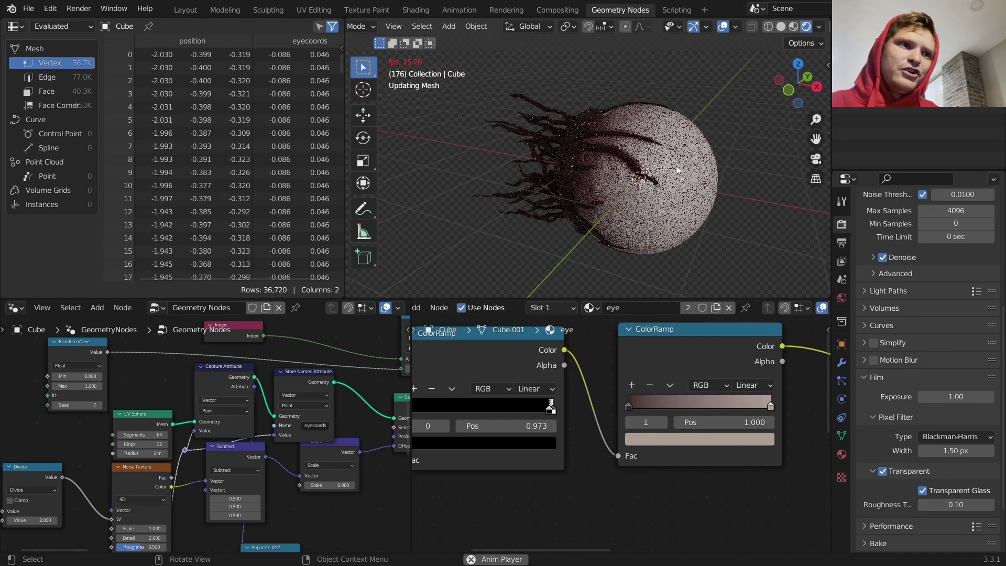
{"action": "key", "text": "space"}
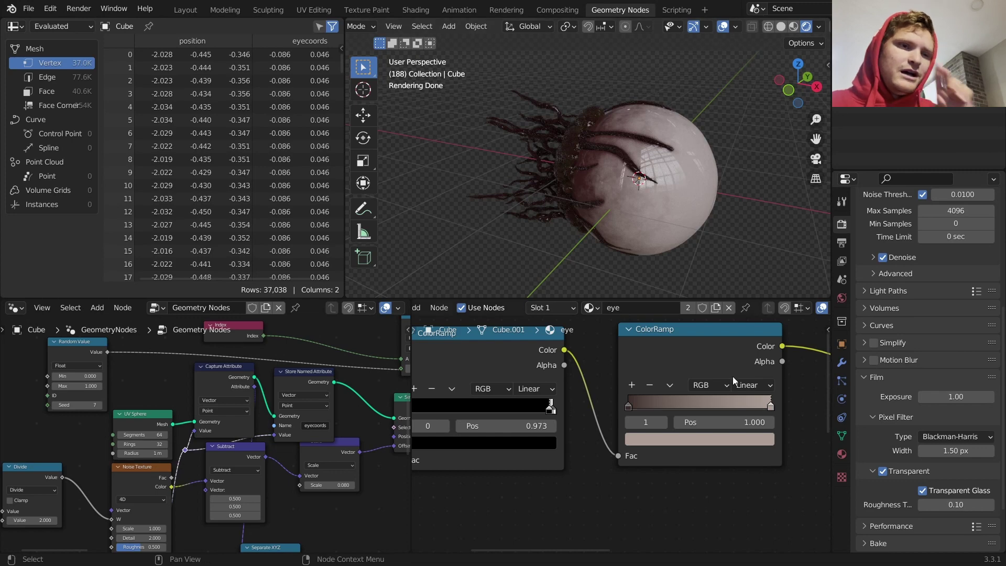
Preview the eyecoords Attribute node on the eye and examine its colors from the front side of the eyeball
{"action": "scroll", "coordinate": [733, 376], "scroll_direction": "down", "scroll_amount": 6}
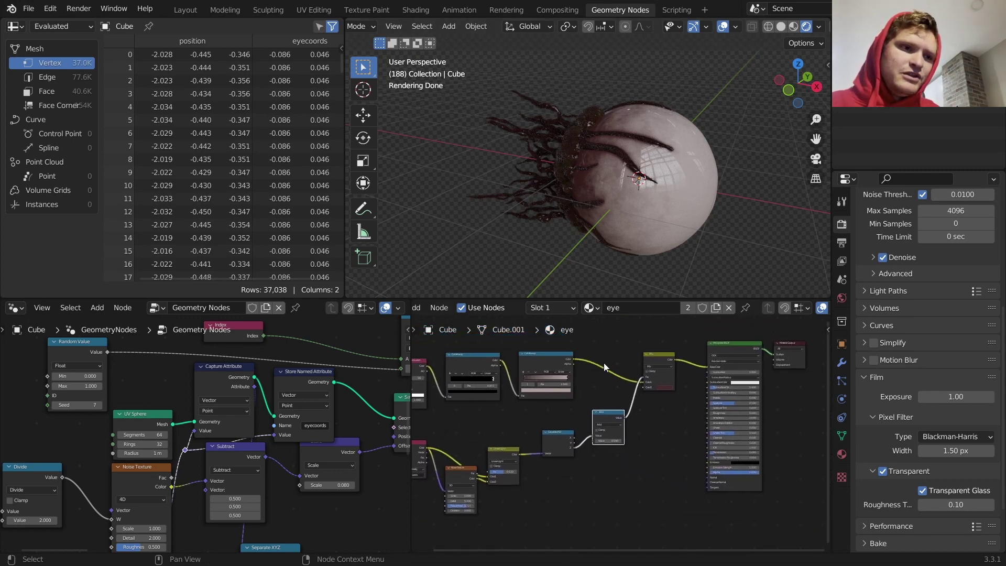
{"action": "middle_click_drag", "start_coordinate": [592, 360], "coordinate": [658, 331]}
{"action": "left_click", "coordinate": [482, 413], "text": "ctrl+shift"}
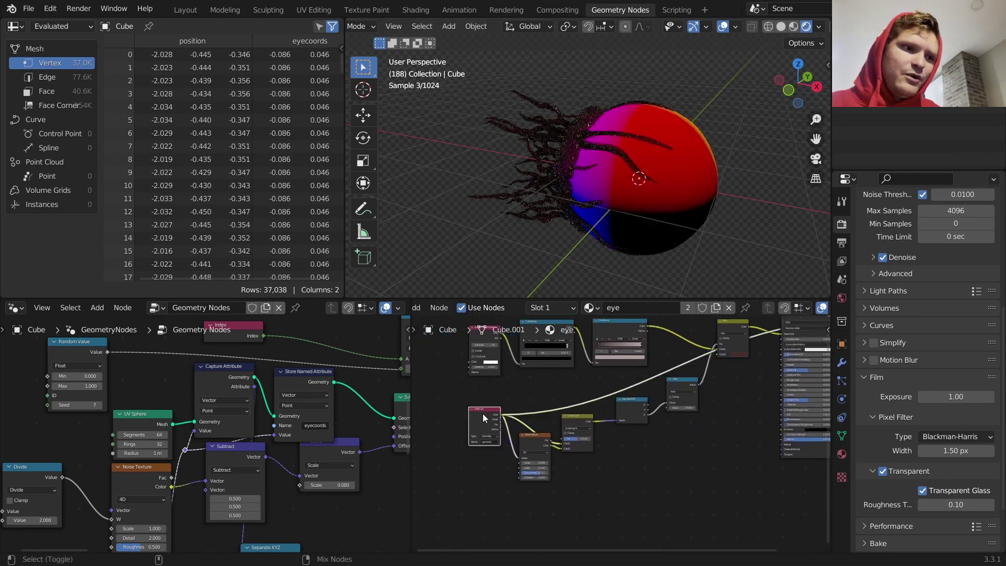
{"action": "key", "text": "shift+a"}
{"action": "left_click", "coordinate": [496, 405]}
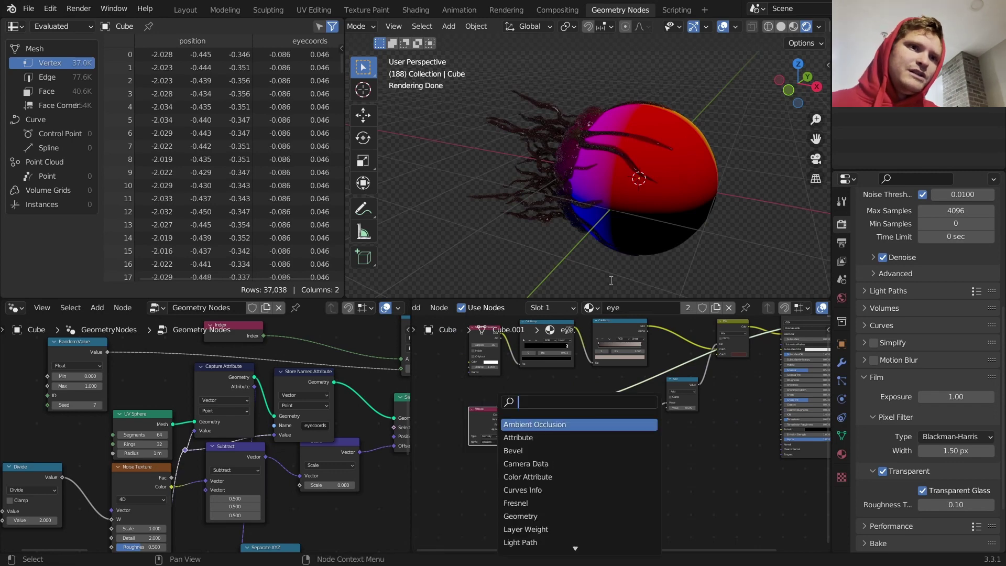
{"action": "key", "text": "Escape"}
{"action": "middle_click_drag", "start_coordinate": [719, 197], "coordinate": [688, 200]}
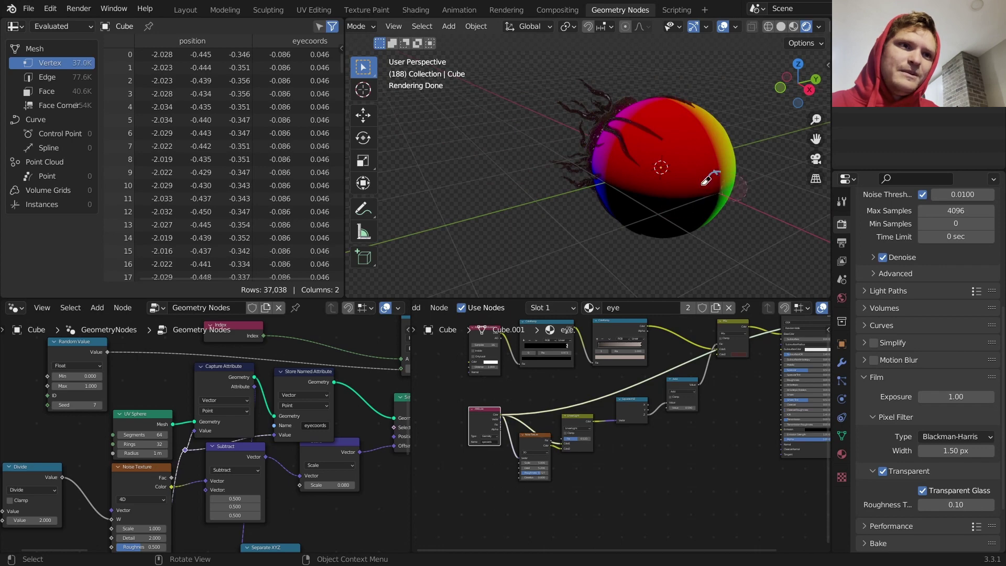
{"action": "scroll", "coordinate": [555, 391], "scroll_direction": "up", "scroll_amount": 2}
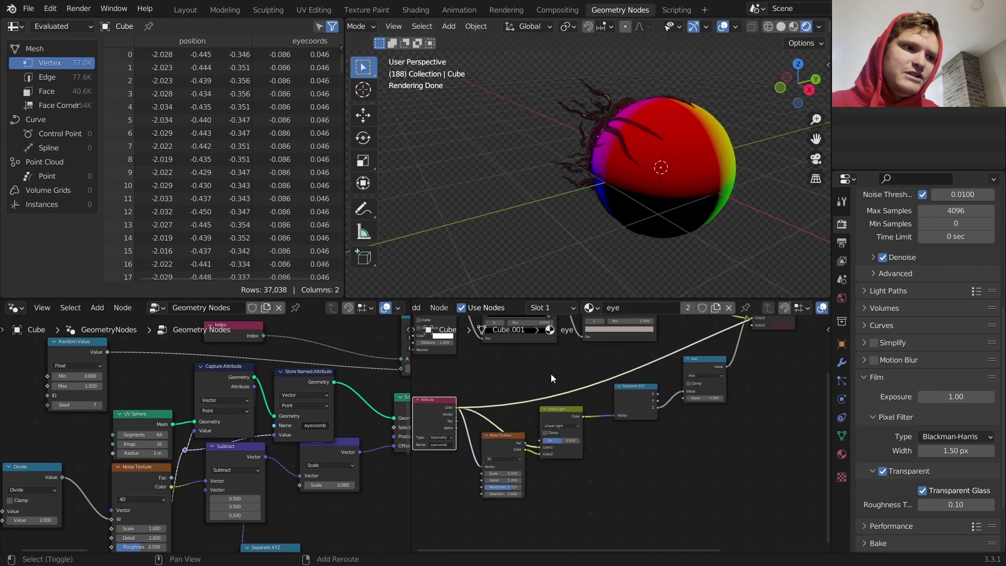
Add a Vector Math node set to Distance, with the Attribute node's Vector output as its first input
{"action": "key", "text": "shift+a"}
{"action": "left_click", "coordinate": [537, 373]}
{"action": "type", "text": "ve"}
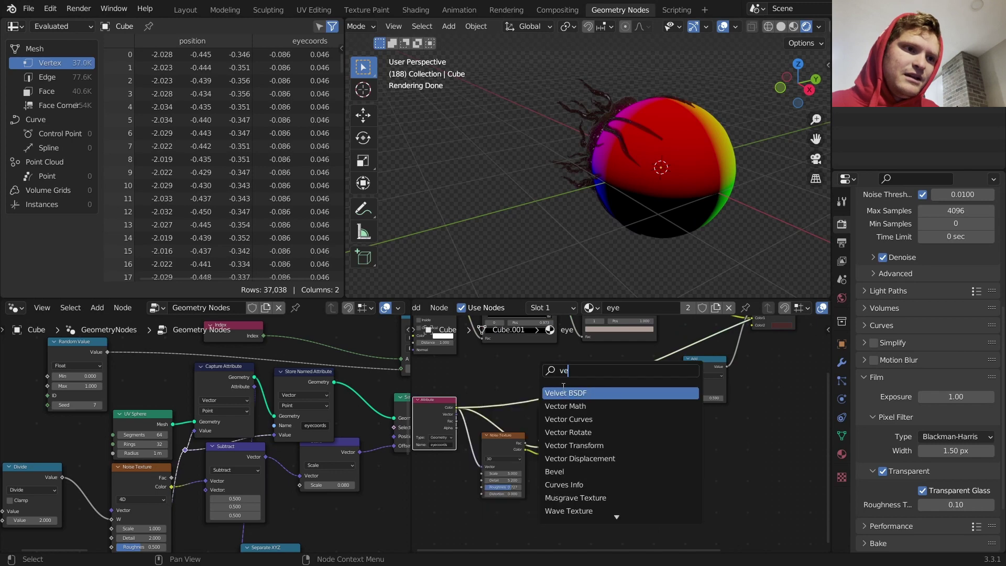
{"action": "type", "text": "ec"}
{"action": "key", "text": "BackSpace"}
{"action": "key", "text": "BackSpace"}
{"action": "type", "text": "c"}
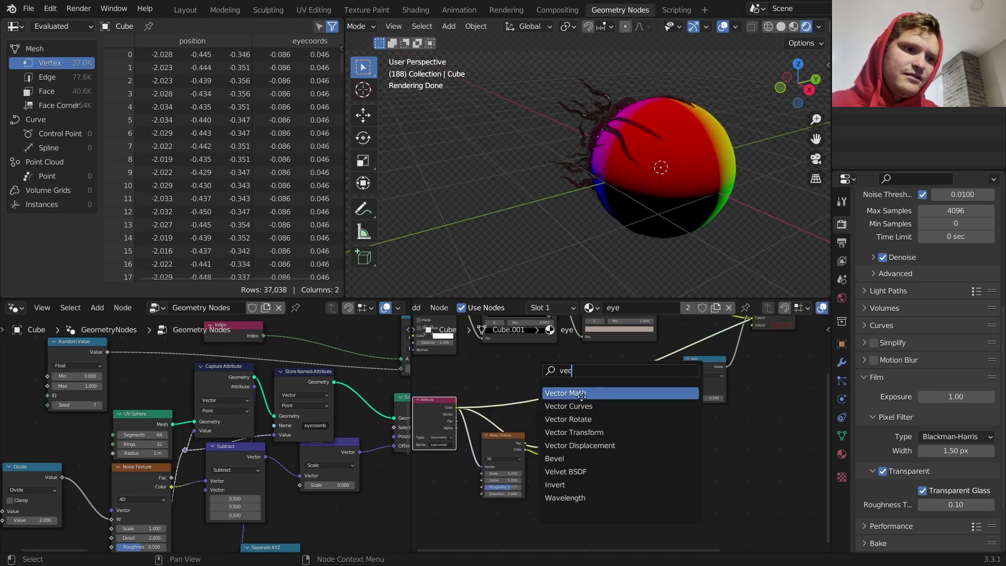
{"action": "left_click", "coordinate": [582, 394]}
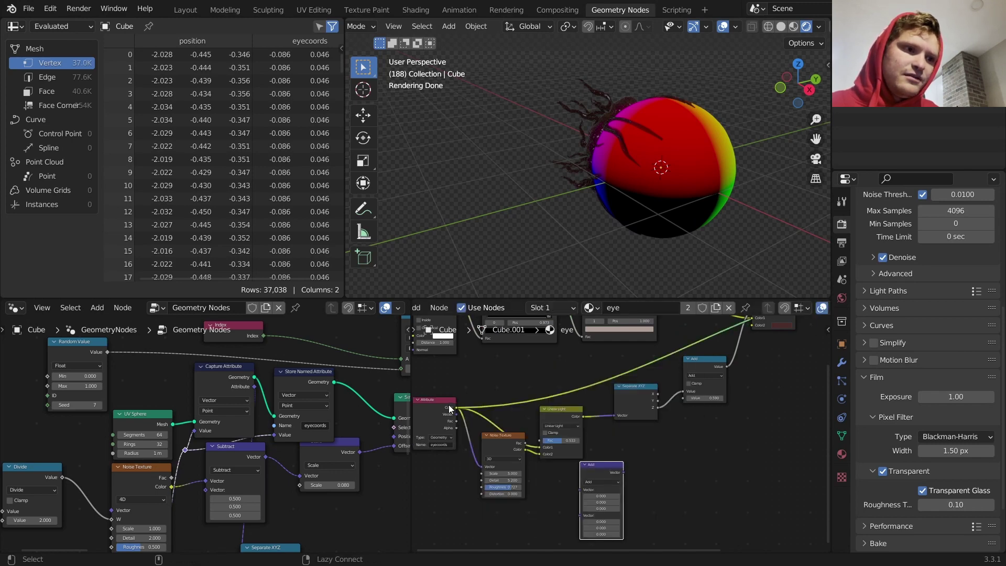
{"action": "left_click_drag", "start_coordinate": [456, 414], "coordinate": [603, 480]}
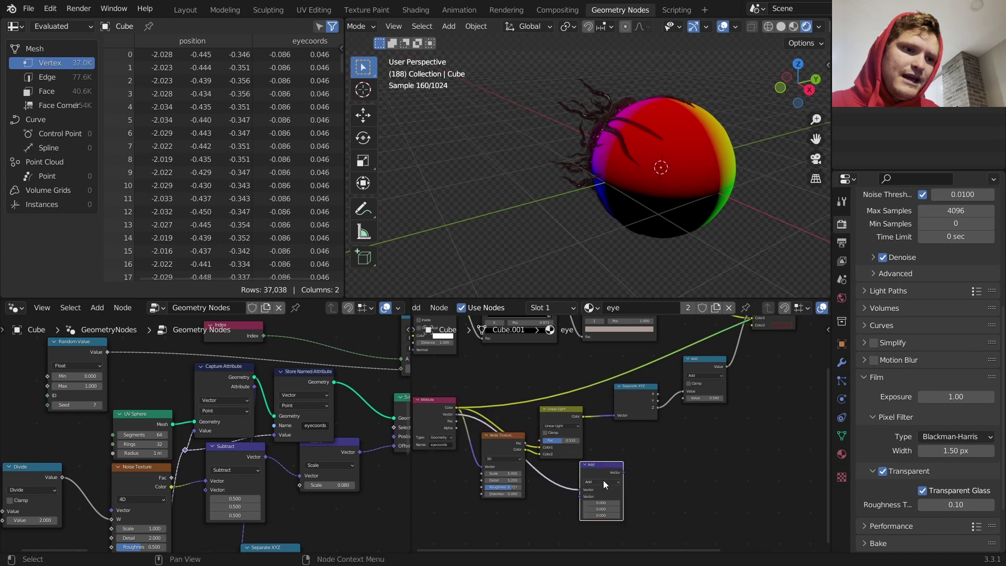
{"action": "left_click", "coordinate": [603, 481]}
{"action": "left_click", "coordinate": [598, 393]}
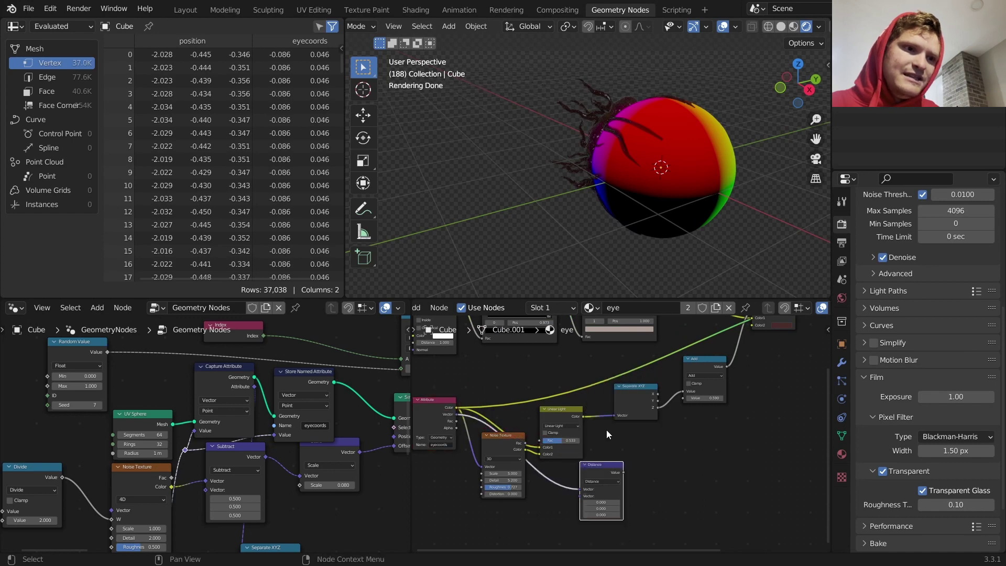
Preview the Distance node on the eye and set the Z component of its second vector to -1
{"action": "left_click", "coordinate": [609, 473], "text": "ctrl+shift"}
{"action": "key", "text": "Return"}
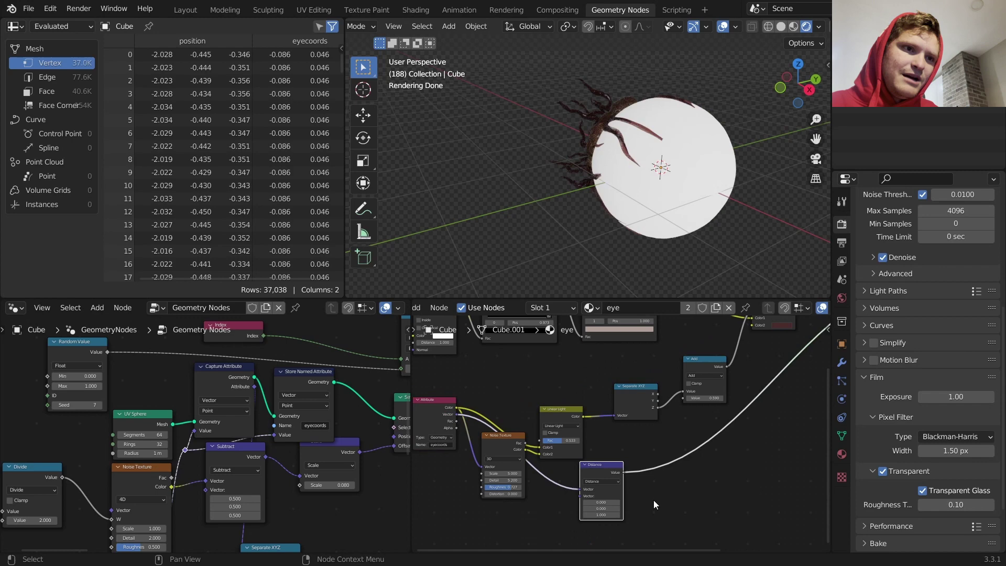
{"action": "left_click", "coordinate": [615, 516]}
{"action": "type", "text": "-1"}
{"action": "key", "text": "Return"}
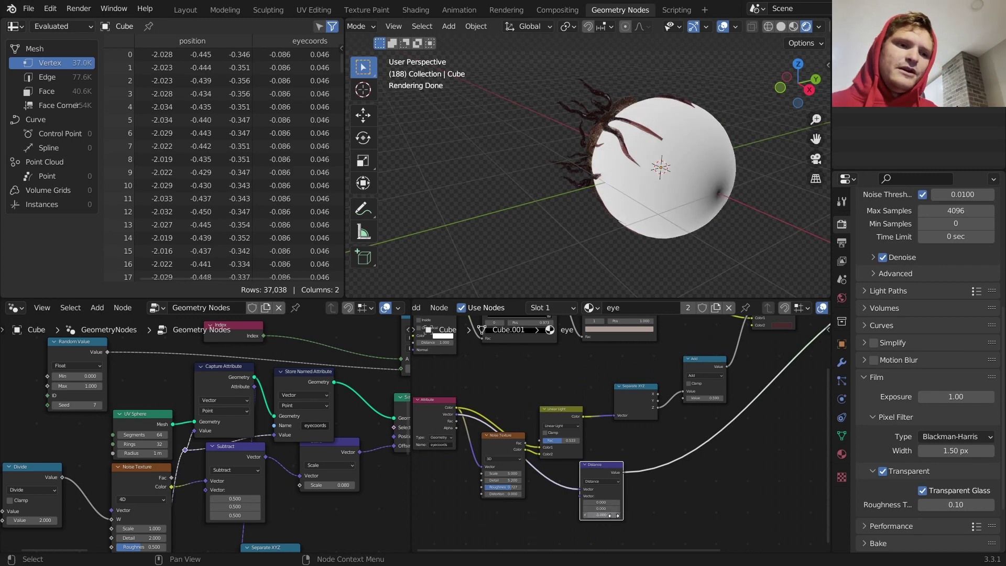
Add a Math node after the Distance node and set its operation to Greater Than
{"action": "scroll", "coordinate": [610, 503], "scroll_direction": "up", "scroll_amount": 4}
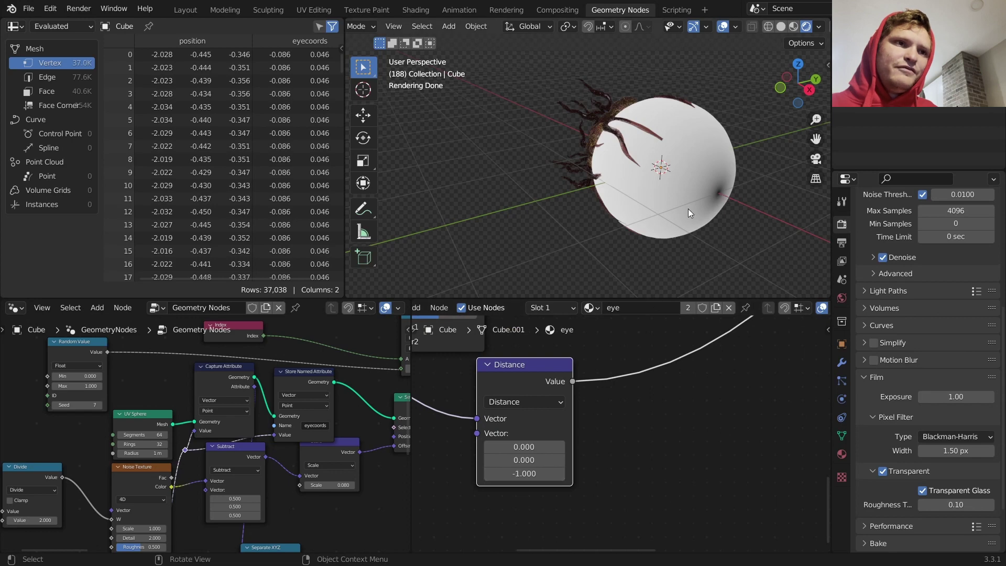
{"action": "middle_click_drag", "start_coordinate": [627, 442], "coordinate": [535, 478]}
{"action": "key", "text": "shift+a"}
{"action": "left_click", "coordinate": [542, 398]}
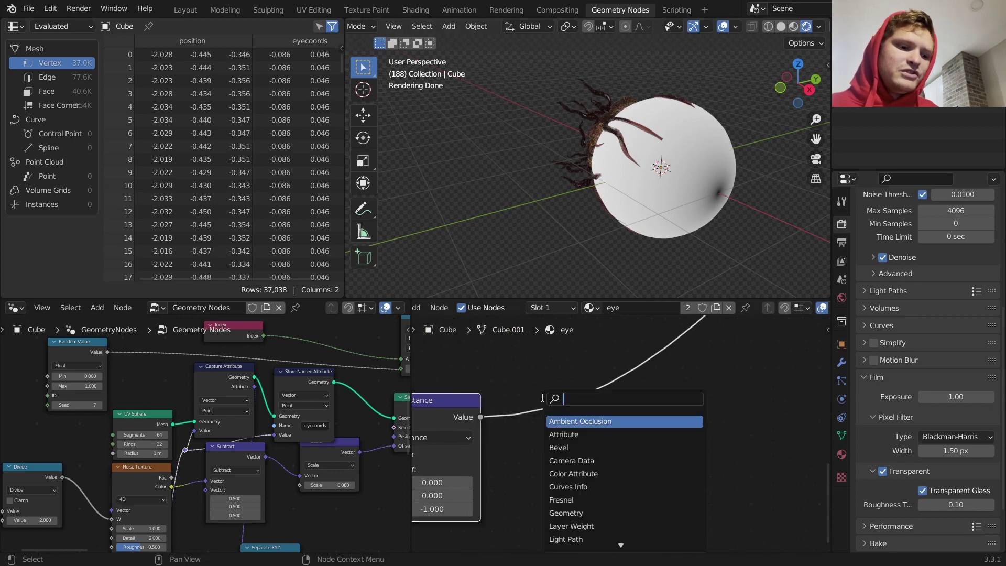
{"action": "type", "text": "math"}
{"action": "left_click", "coordinate": [572, 422]}
{"action": "scroll", "coordinate": [595, 451], "scroll_direction": "down", "scroll_amount": 4}
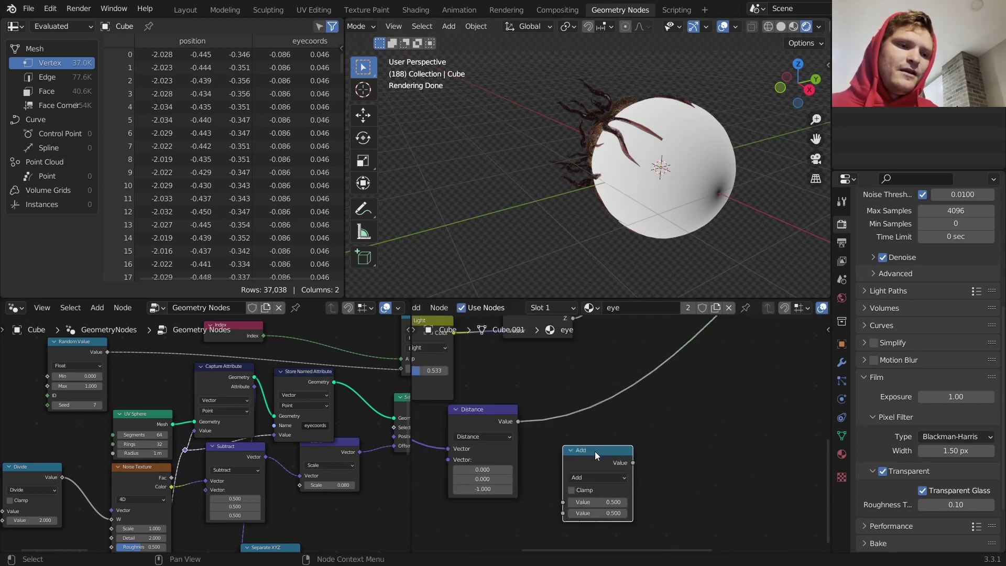
{"action": "left_click", "coordinate": [599, 400]}
{"action": "left_click", "coordinate": [584, 417]}
{"action": "key", "text": "g"}
{"action": "scroll", "coordinate": [604, 433], "scroll_direction": "up", "scroll_amount": 5}
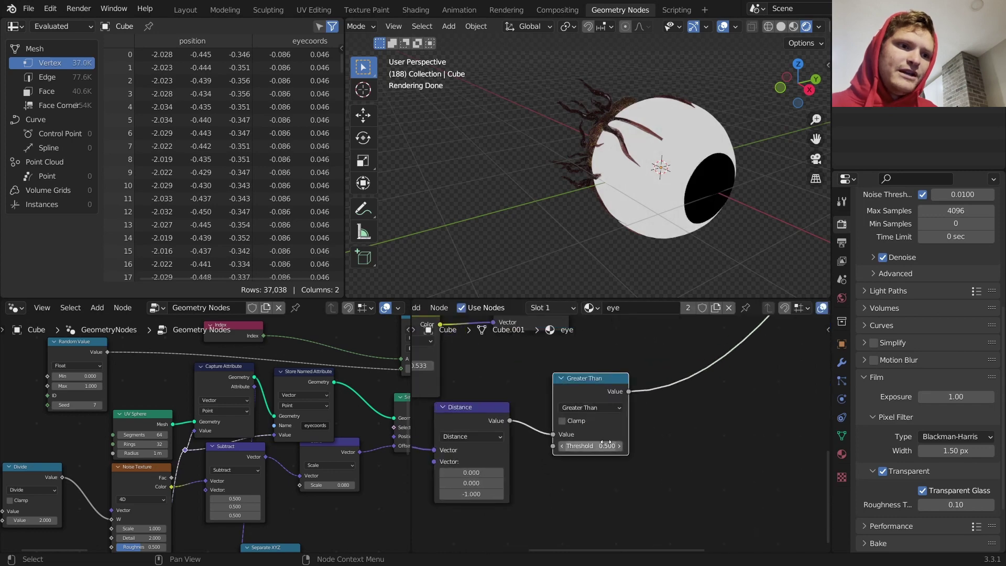
Duplicate the eye material's Principled BSDF and combine the original and the copy with a Mix Shader
{"action": "scroll", "coordinate": [609, 407], "scroll_direction": "down", "scroll_amount": 9}
{"action": "middle_click_drag", "start_coordinate": [740, 345], "coordinate": [658, 418]}
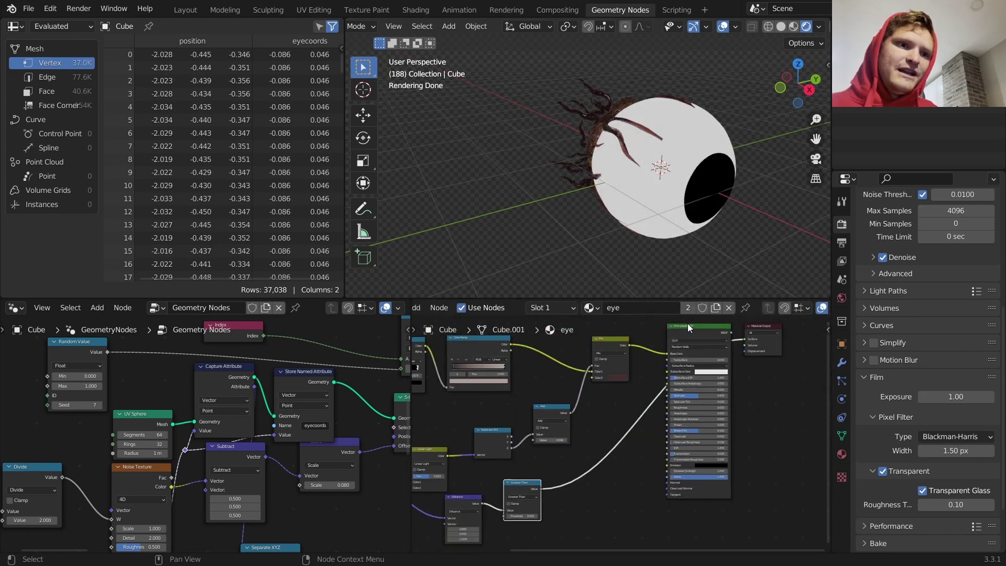
{"action": "left_click_drag", "start_coordinate": [688, 325], "coordinate": [662, 337]}
{"action": "key", "text": "shift+d"}
{"action": "left_click", "coordinate": [732, 405]}
{"action": "right_click_drag", "start_coordinate": [732, 405], "coordinate": [685, 362], "text": "ctrl+shift"}
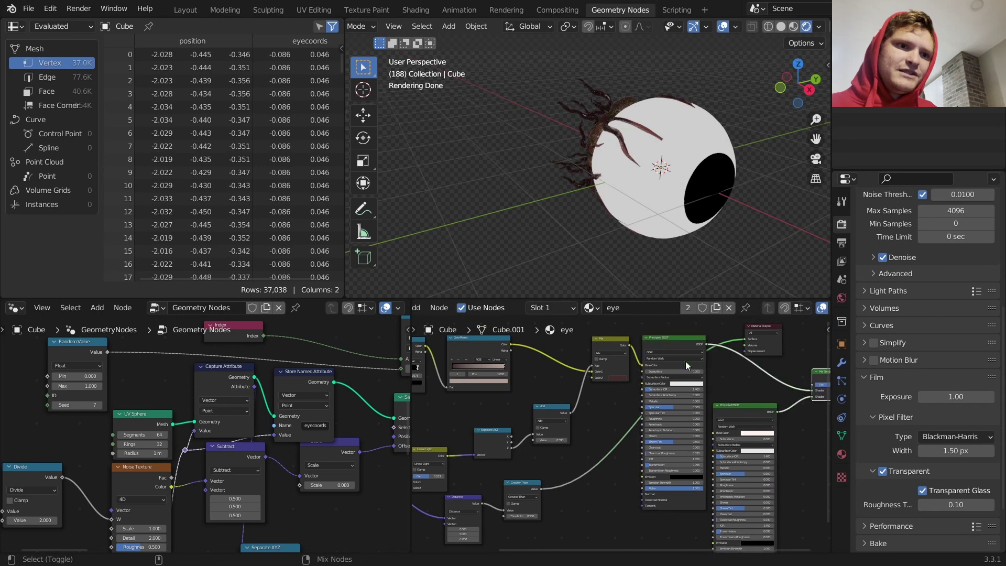
Connect the Mix Shader to the Material Output's Surface and place the output node beyond the mix
{"action": "middle_click_drag", "start_coordinate": [686, 361], "coordinate": [668, 389]}
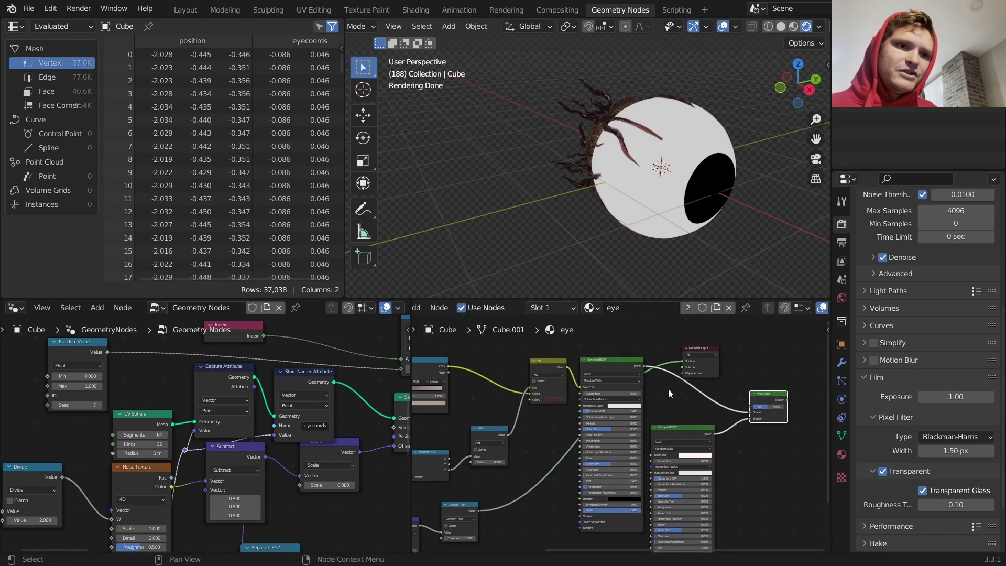
{"action": "left_click", "coordinate": [765, 397], "text": "ctrl+shift"}
{"action": "middle_click_drag", "start_coordinate": [764, 398], "coordinate": [674, 404]}
{"action": "left_click_drag", "start_coordinate": [647, 360], "coordinate": [764, 367]}
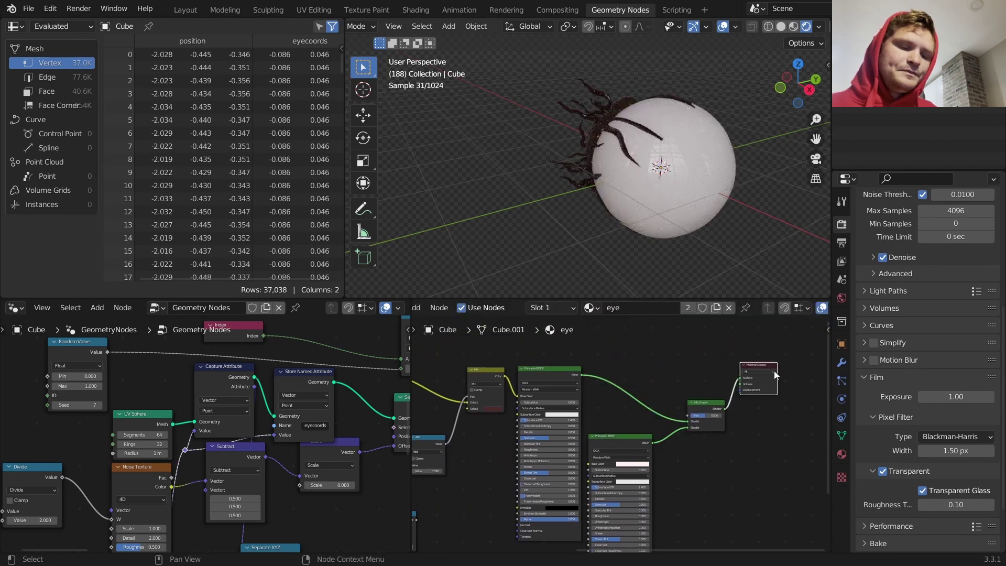
Feed the Greater Than value into the Mix Shader's Fac and swap its two shader inputs
{"action": "scroll", "coordinate": [523, 446], "scroll_direction": "down", "scroll_amount": 3}
{"action": "middle_click_drag", "start_coordinate": [523, 446], "coordinate": [589, 408]}
{"action": "left_click_drag", "start_coordinate": [503, 466], "coordinate": [720, 385]}
{"action": "middle_click_drag", "start_coordinate": [767, 403], "coordinate": [773, 394]}
{"action": "key", "text": "alt+s"}
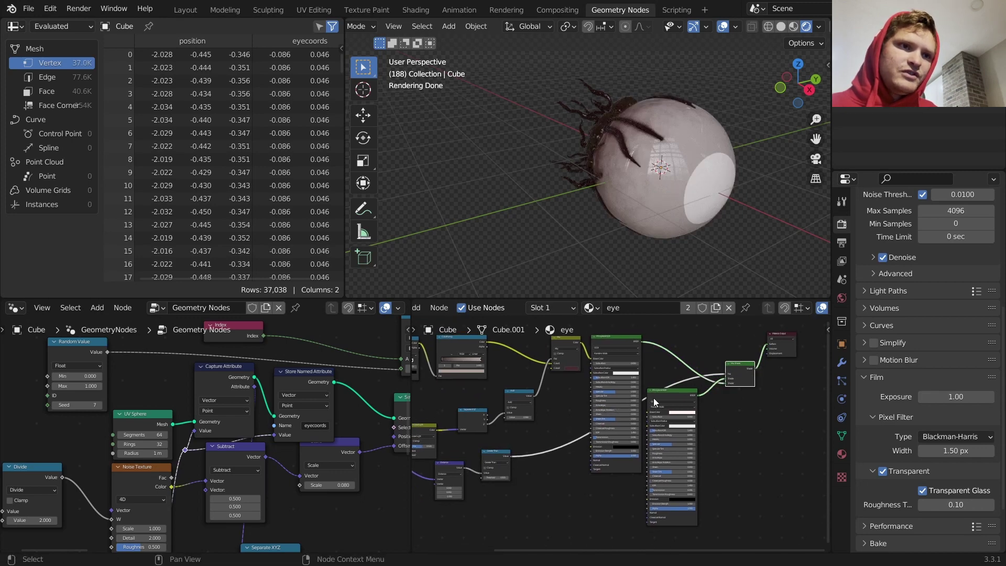
Lower the Greater Than node's Threshold to 0.320 for a smaller iris area
{"action": "middle_click_drag", "start_coordinate": [582, 435], "coordinate": [643, 398]}
{"action": "scroll", "coordinate": [644, 399], "scroll_direction": "up", "scroll_amount": 6}
{"action": "middle_click_drag", "start_coordinate": [720, 410], "coordinate": [644, 430]}
{"action": "middle_click_drag", "start_coordinate": [416, 477], "coordinate": [565, 448]}
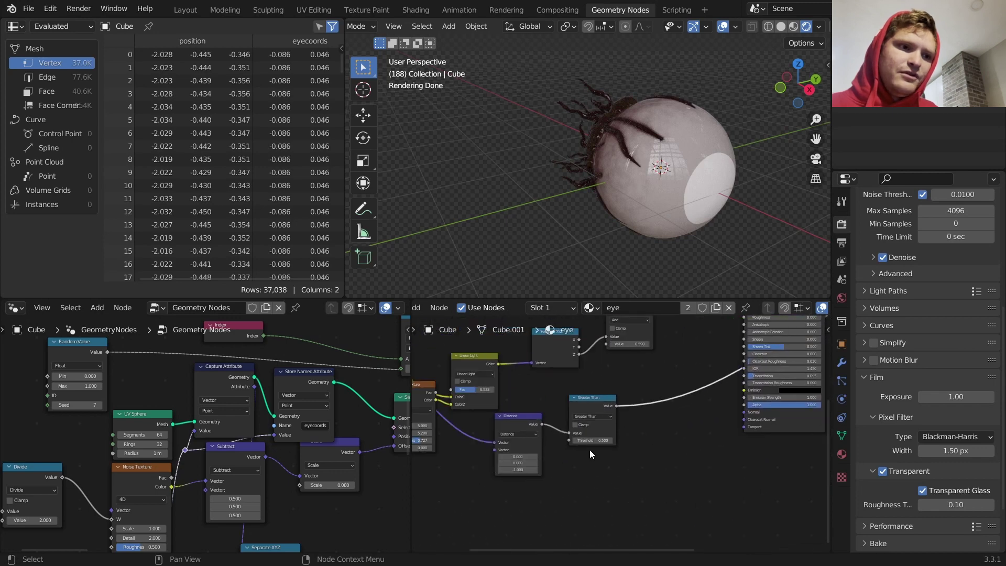
{"action": "left_click_drag", "start_coordinate": [593, 440], "coordinate": [566, 441], "text": "shift"}
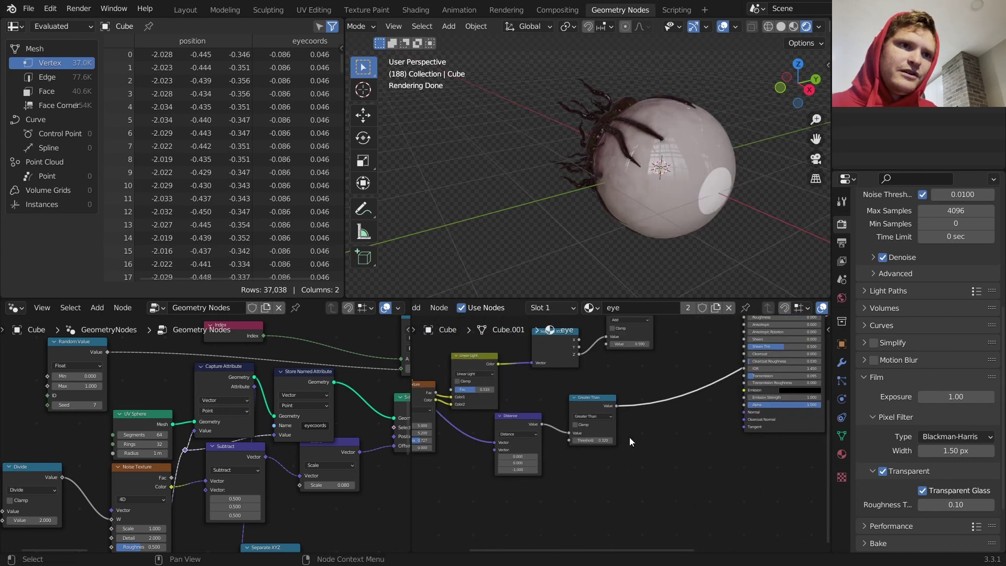
Darken the duplicated Principled BSDF's Base Color to nearly black
{"action": "middle_click_drag", "start_coordinate": [631, 437], "coordinate": [476, 438]}
{"action": "scroll", "coordinate": [619, 453], "scroll_direction": "up", "scroll_amount": 2}
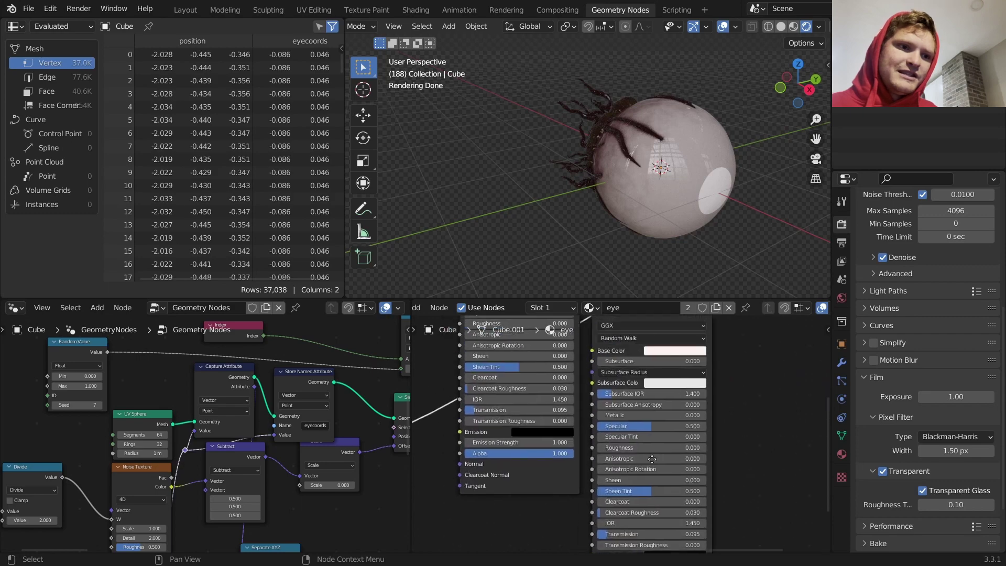
{"action": "left_click", "coordinate": [700, 377]}
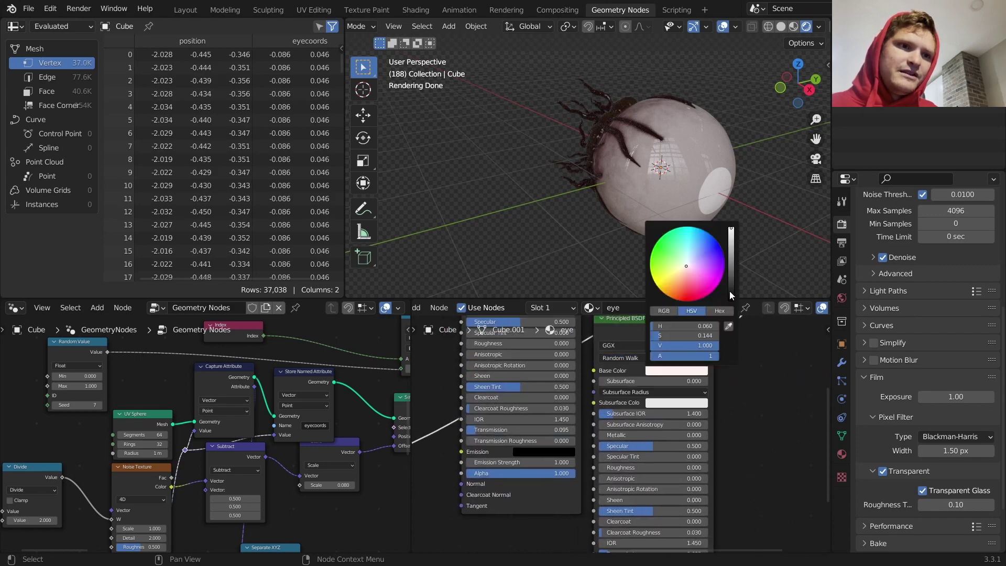
{"action": "left_click_drag", "start_coordinate": [732, 288], "coordinate": [731, 297]}
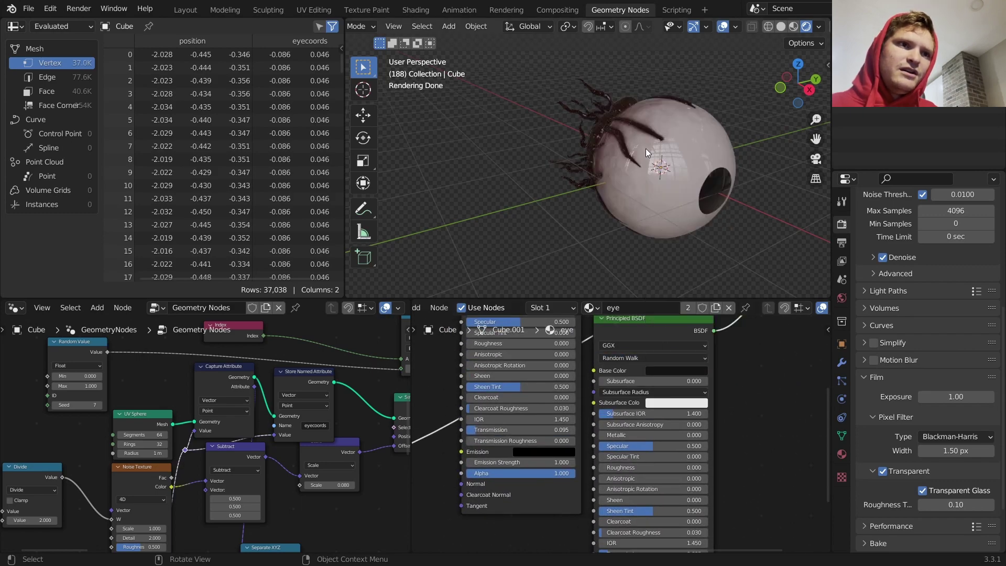
Raise the duplicated Principled BSDF's Transmission to 0.764 while facing the pupil
{"action": "middle_click_drag", "start_coordinate": [646, 149], "coordinate": [683, 221]}
{"action": "middle_click_drag", "start_coordinate": [638, 446], "coordinate": [660, 383]}
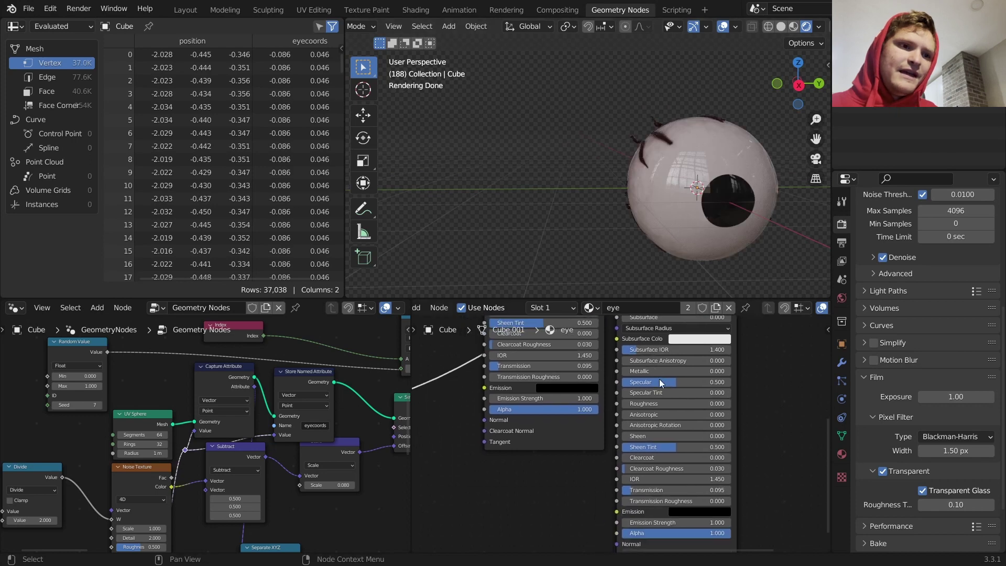
{"action": "left_click_drag", "start_coordinate": [655, 491], "coordinate": [706, 490]}
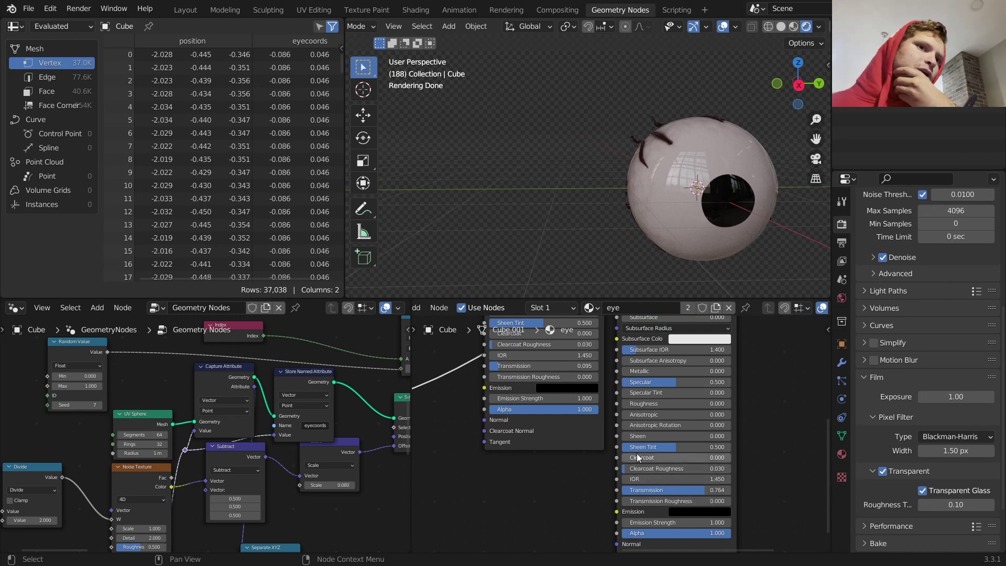
Move the duplicated Principled BSDF below the original and connect the Distance node's Value to its Base Color
{"action": "scroll", "coordinate": [511, 442], "scroll_direction": "down", "scroll_amount": 2}
{"action": "middle_click_drag", "start_coordinate": [427, 436], "coordinate": [474, 461]}
{"action": "scroll", "coordinate": [524, 402], "scroll_direction": "up", "scroll_amount": 4}
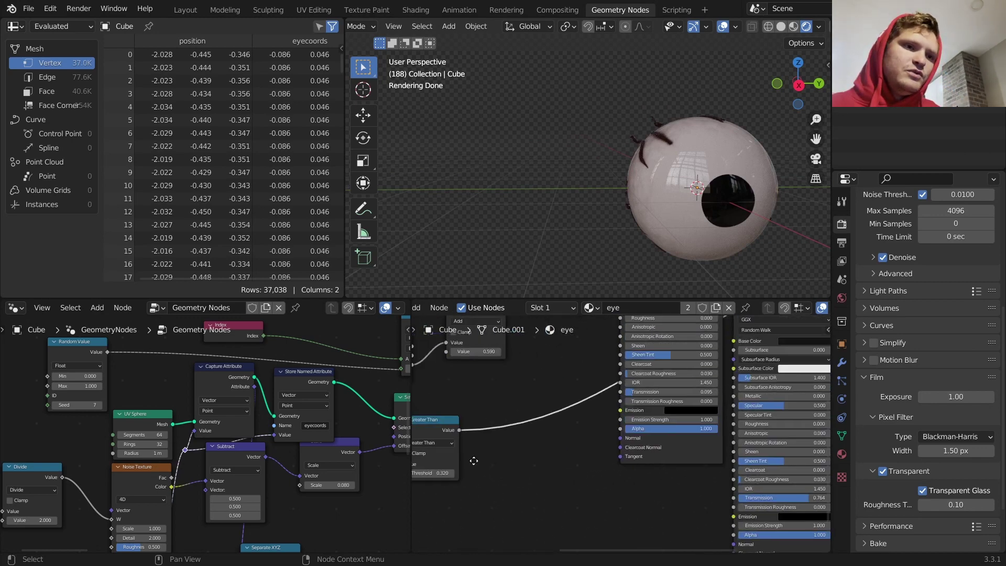
{"action": "scroll", "coordinate": [474, 461], "scroll_direction": "down", "scroll_amount": 5}
{"action": "left_click_drag", "start_coordinate": [729, 349], "coordinate": [666, 473]}
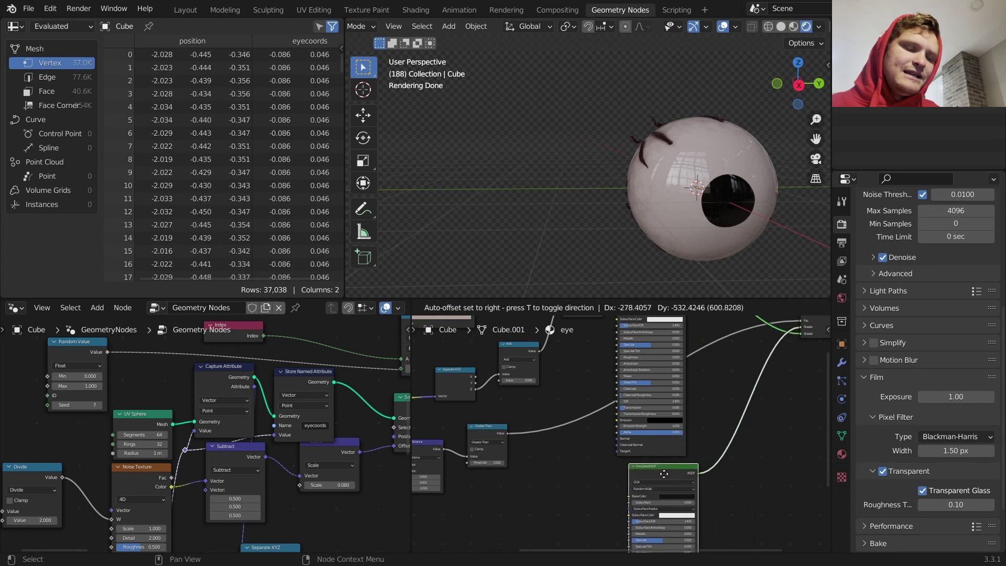
{"action": "middle_click_drag", "start_coordinate": [554, 471], "coordinate": [608, 408]}
{"action": "scroll", "coordinate": [608, 408], "scroll_direction": "up", "scroll_amount": 4}
{"action": "left_click_drag", "start_coordinate": [446, 364], "coordinate": [710, 436]}
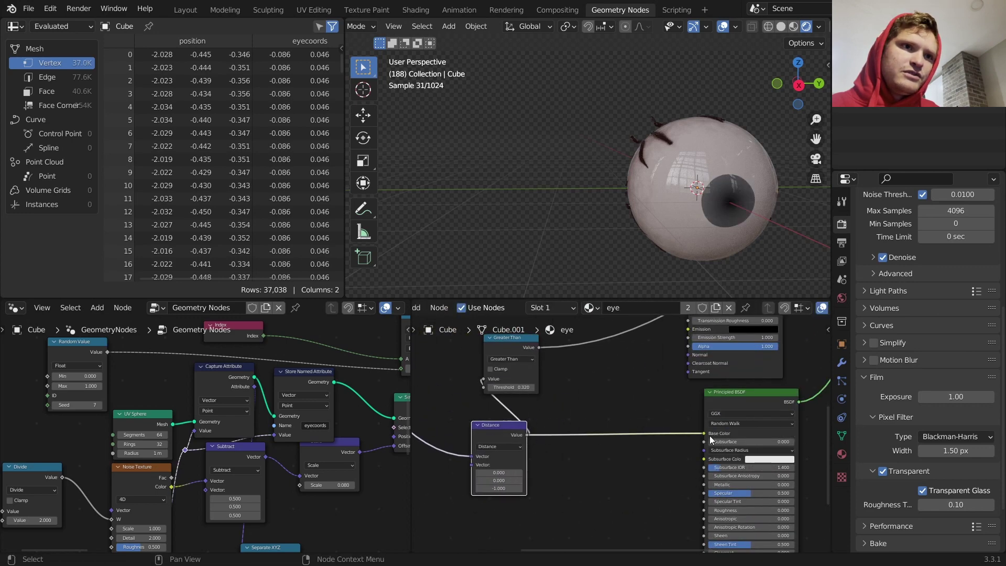
Insert a ColorRamp node between the Distance node and the second Principled BSDF's Base Color
{"action": "left_click_drag", "start_coordinate": [502, 429], "coordinate": [465, 404]}
{"action": "key", "text": "shift+a"}
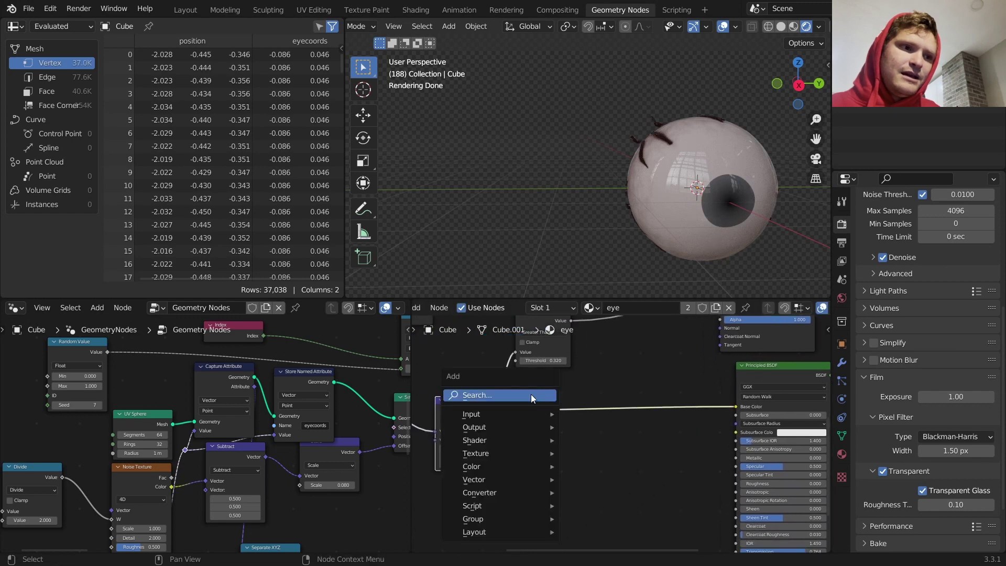
{"action": "type", "text": "color"}
{"action": "key", "text": "Return"}
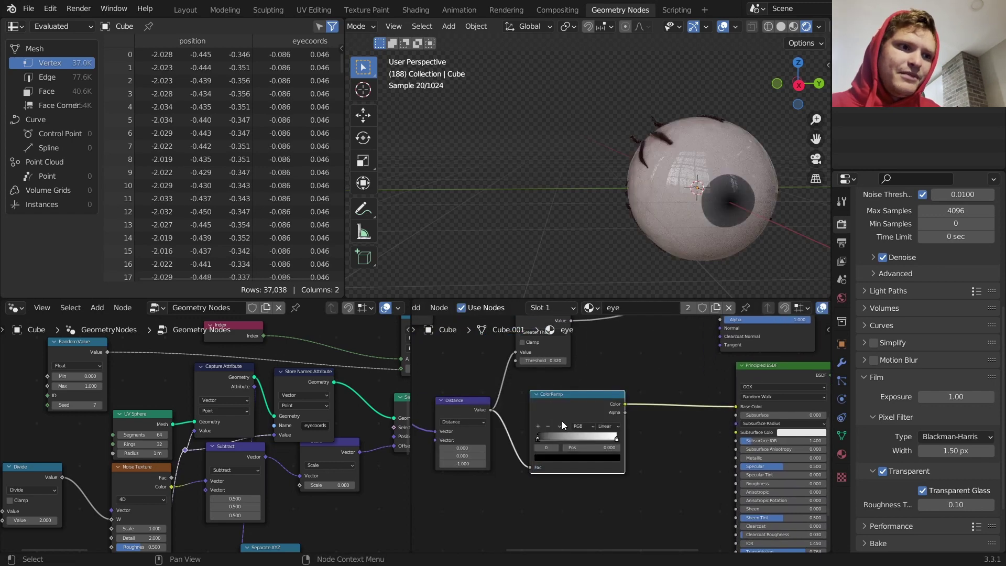
Color the new ramp's first stop green (HSV 0.327, 0.753, 0.609) and add a light blue stop at 0.500
{"action": "left_click", "coordinate": [512, 467]}
{"action": "left_click", "coordinate": [526, 472]}
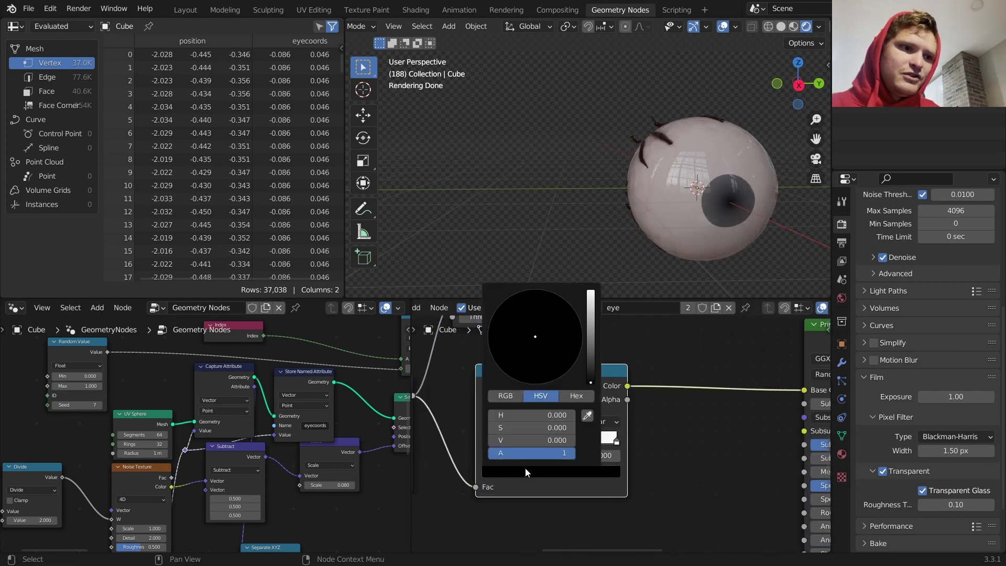
{"action": "left_click", "coordinate": [589, 312]}
{"action": "left_click", "coordinate": [515, 326]}
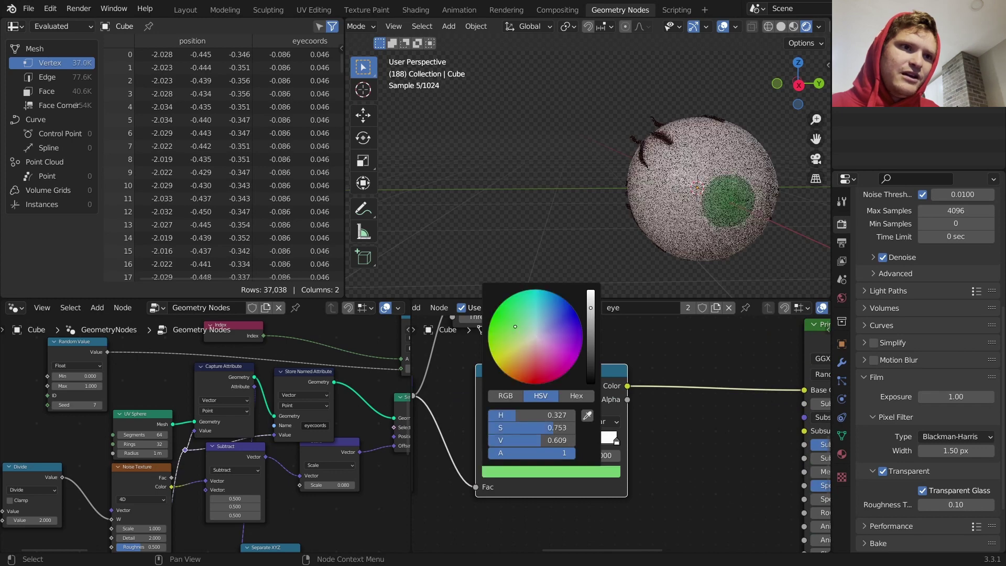
{"action": "left_click", "coordinate": [487, 422]}
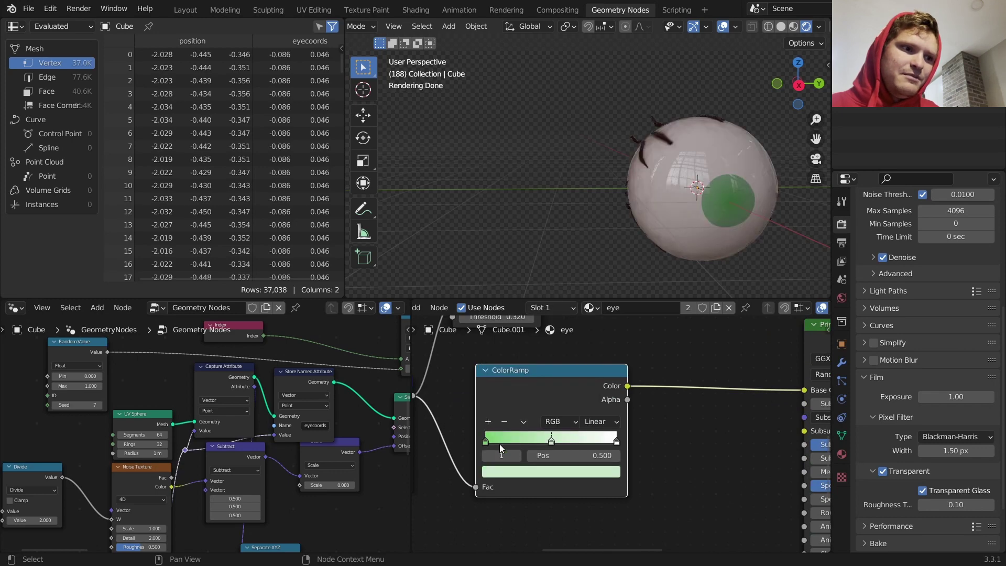
{"action": "left_click", "coordinate": [517, 470]}
{"action": "left_click", "coordinate": [544, 313]}
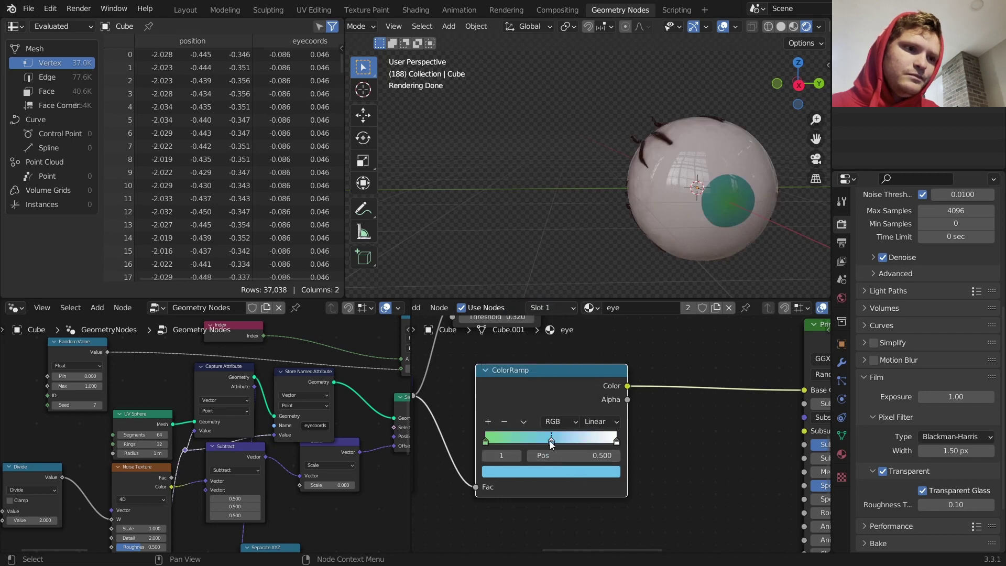
Move the ColorRamp's green stop to position 0.171 and the blue stop to 0.252
{"action": "left_click", "coordinate": [601, 420]}
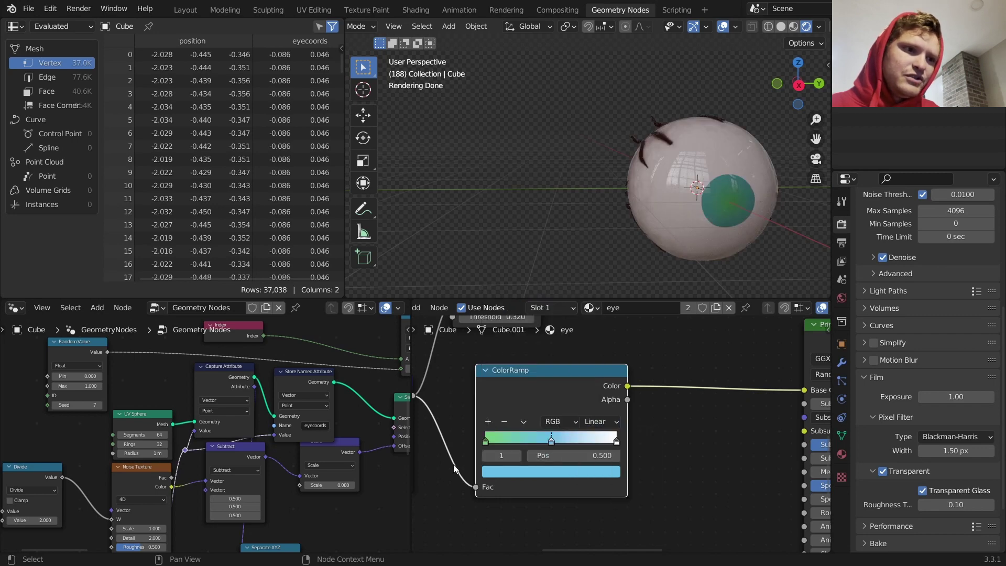
{"action": "left_click", "coordinate": [488, 456]}
{"action": "left_click_drag", "start_coordinate": [573, 455], "coordinate": [475, 456], "text": "shift"}
{"action": "left_click", "coordinate": [515, 457]}
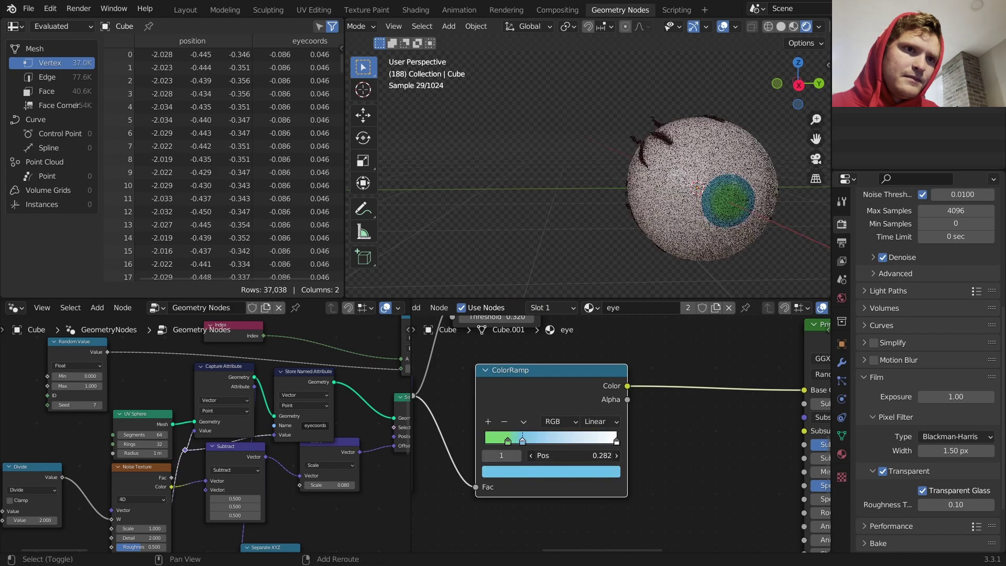
{"action": "left_click_drag", "start_coordinate": [540, 456], "coordinate": [527, 463]}
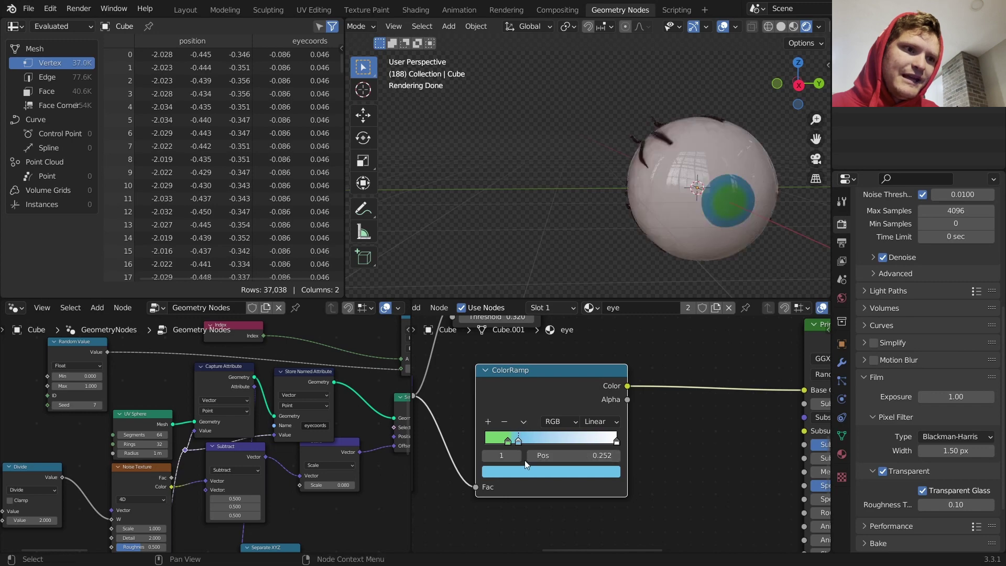
Add another ColorRamp stop at position 0.123 and color it black for the pupil
{"action": "left_click", "coordinate": [487, 457]}
{"action": "left_click", "coordinate": [489, 425]}
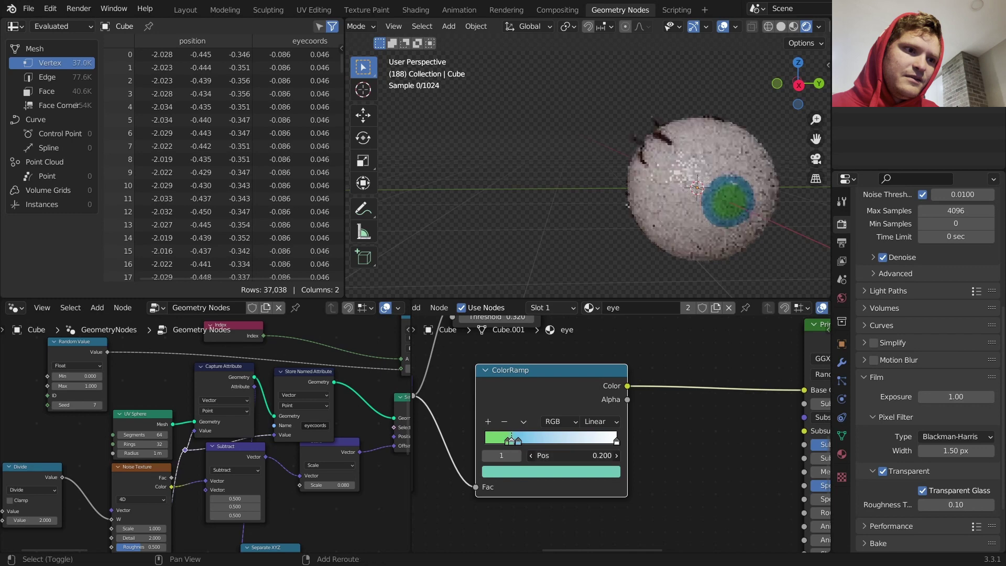
{"action": "left_click", "coordinate": [560, 472]}
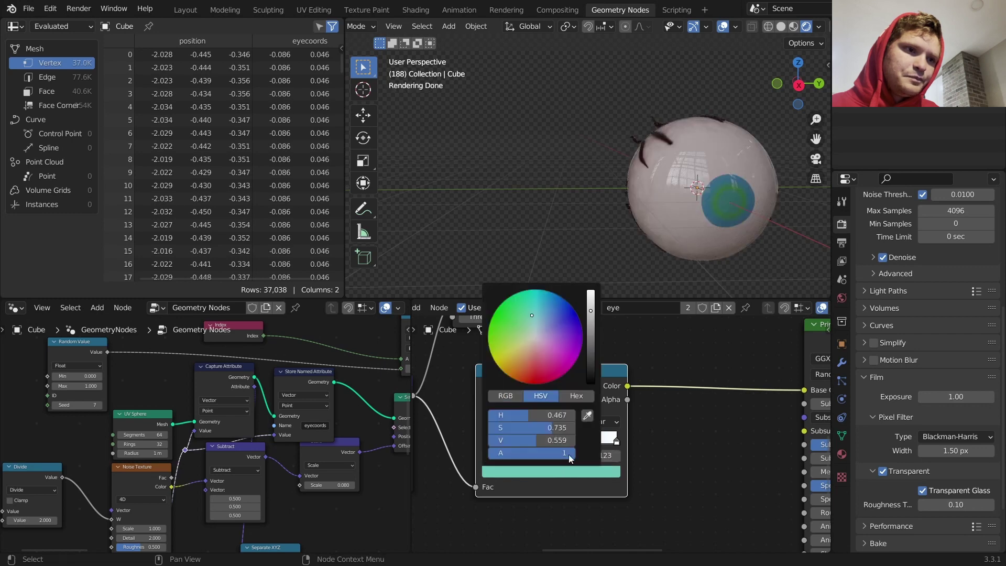
{"action": "left_click", "coordinate": [589, 384]}
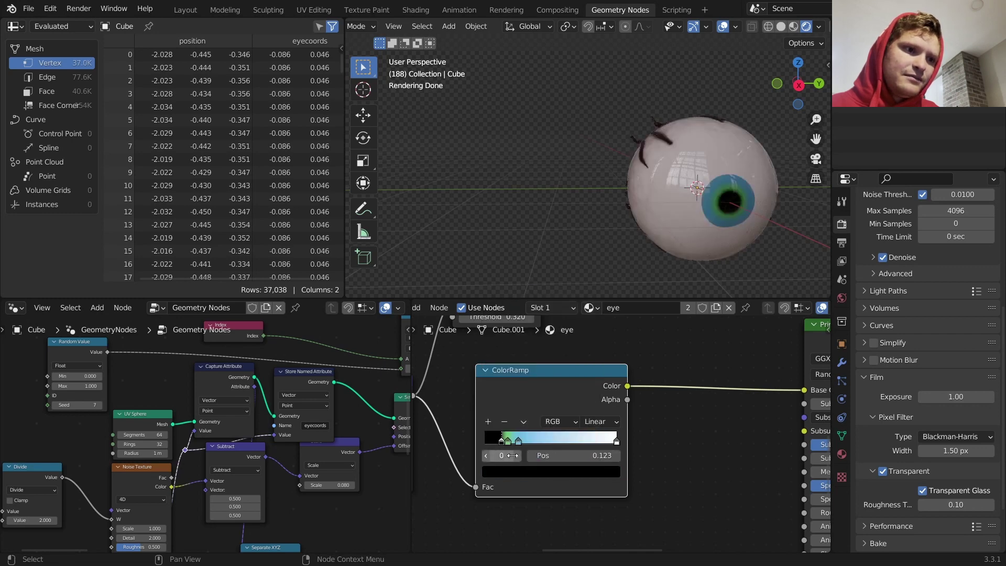
Recolor the ColorRamp's blue stop at 0.252 to salmon pink
{"action": "left_click_drag", "start_coordinate": [512, 456], "coordinate": [520, 456]}
{"action": "left_click", "coordinate": [533, 471]}
{"action": "left_click", "coordinate": [531, 357]}
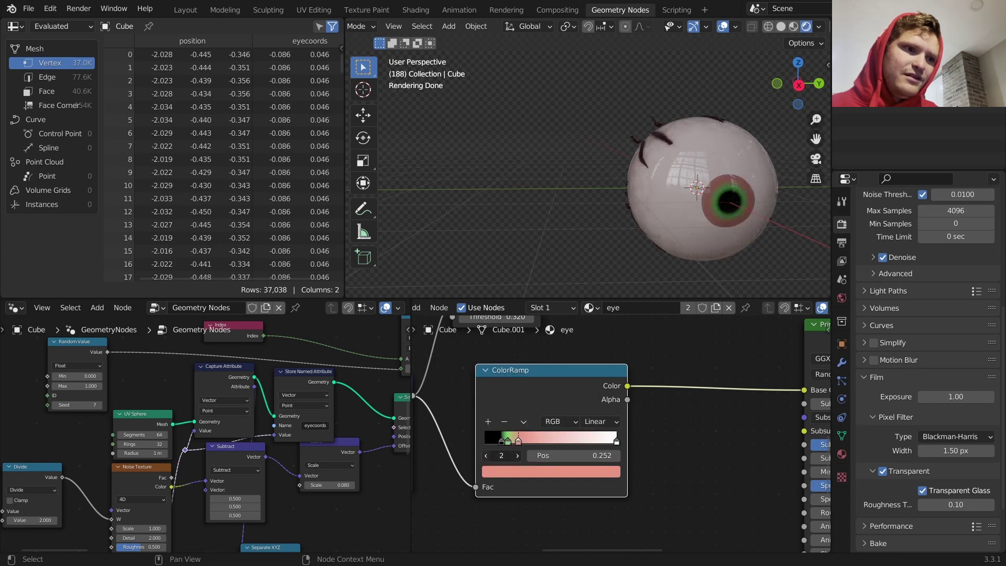
Recolor the ColorRamp's green stop at 0.171 to a muted yellow
{"action": "left_click_drag", "start_coordinate": [513, 455], "coordinate": [509, 456]}
{"action": "left_click", "coordinate": [520, 473]}
{"action": "left_click", "coordinate": [525, 341]}
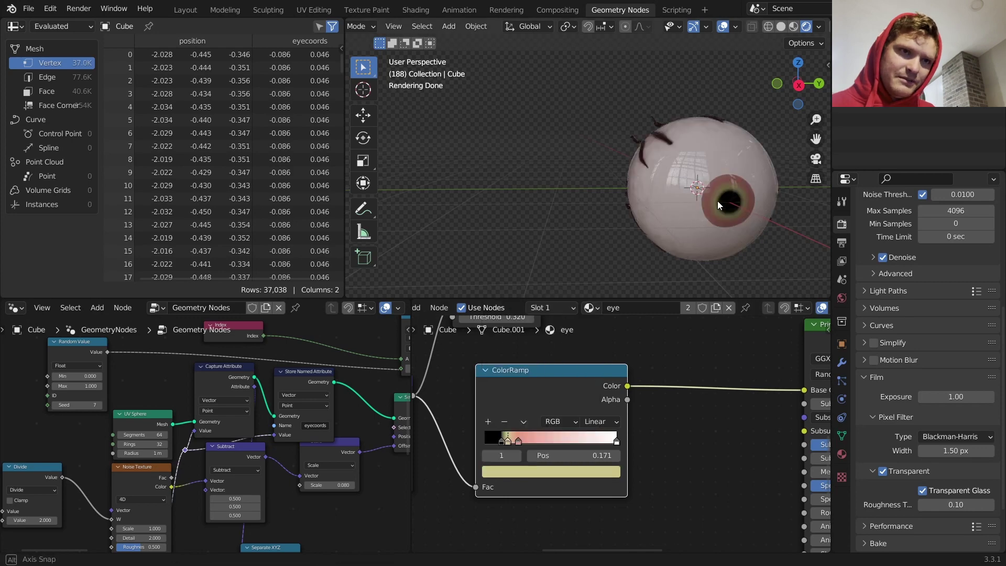
Move the ColorRamp's black pupil stop to position 0.141 and inspect the iris up close
{"action": "middle_click_drag", "start_coordinate": [718, 200], "coordinate": [785, 200]}
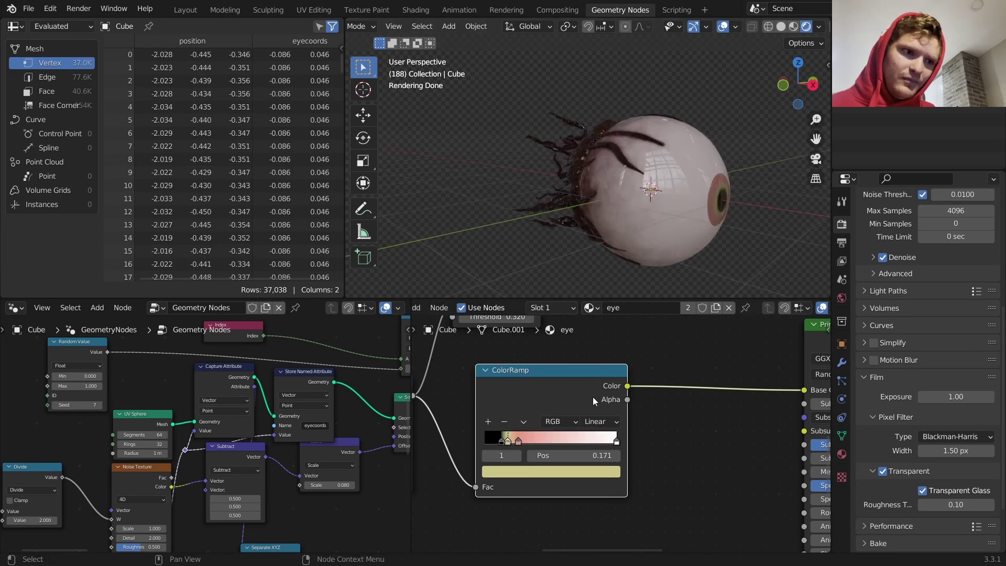
{"action": "left_click", "coordinate": [486, 455]}
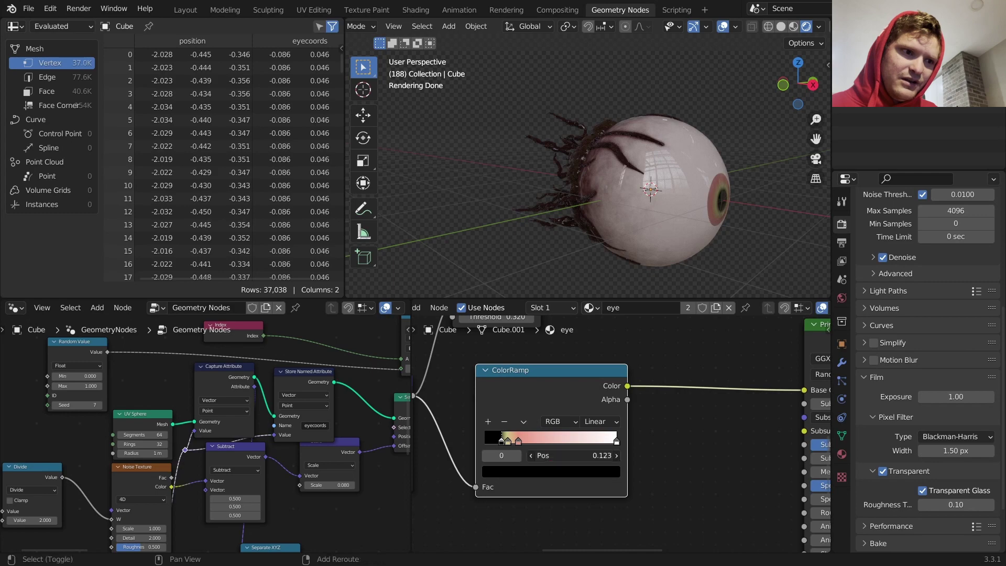
{"action": "mouse_move", "coordinate": [676, 195]}
{"action": "middle_mouse_down"}
{"action": "mouse_move", "coordinate": [695, 192]}
{"action": "mouse_move", "coordinate": [673, 195]}
{"action": "middle_mouse_up"}
{"action": "scroll", "coordinate": [676, 195], "scroll_direction": "up", "scroll_amount": 2}
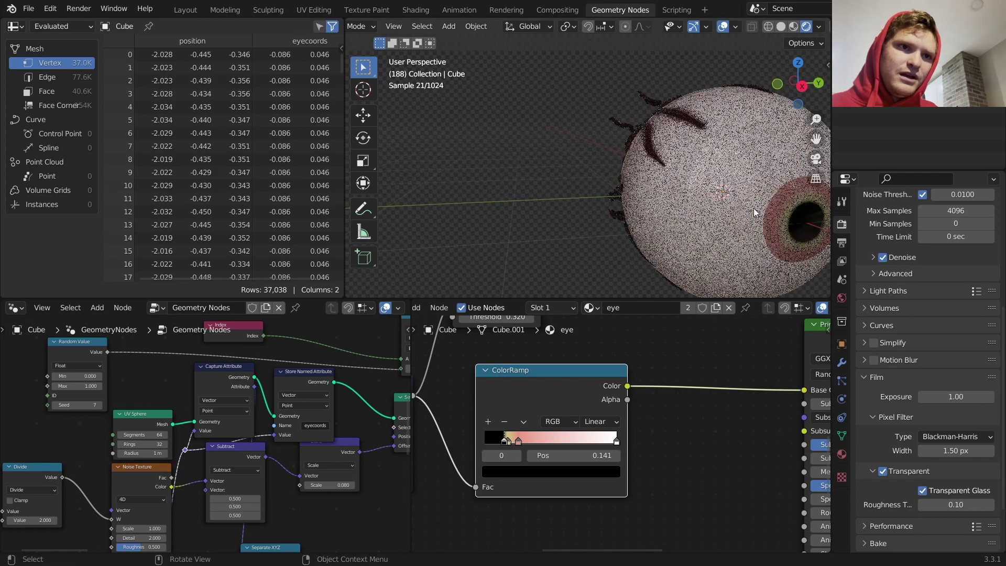
{"action": "middle_click_drag", "start_coordinate": [760, 206], "coordinate": [653, 188], "text": "shift"}
{"action": "scroll", "coordinate": [683, 197], "scroll_direction": "up", "scroll_amount": 1}
{"action": "scroll", "coordinate": [684, 197], "scroll_direction": "up", "scroll_amount": 3}
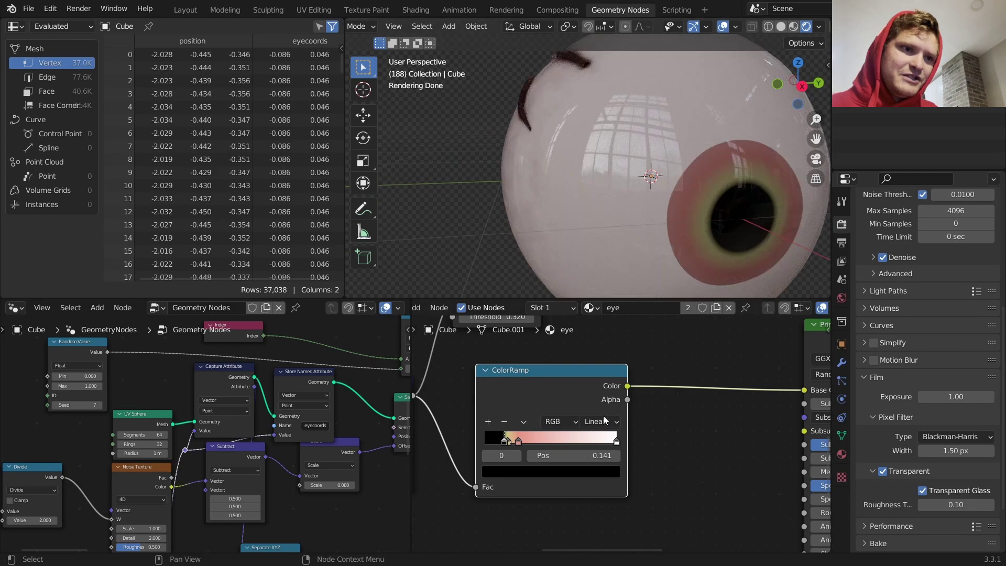
Add a Noise Texture node below the Distance node and connect the eyecoords attribute to its Vector input
{"action": "scroll", "coordinate": [657, 386], "scroll_direction": "down", "scroll_amount": 2}
{"action": "scroll", "coordinate": [606, 387], "scroll_direction": "down", "scroll_amount": 2}
{"action": "key", "text": "shift+a"}
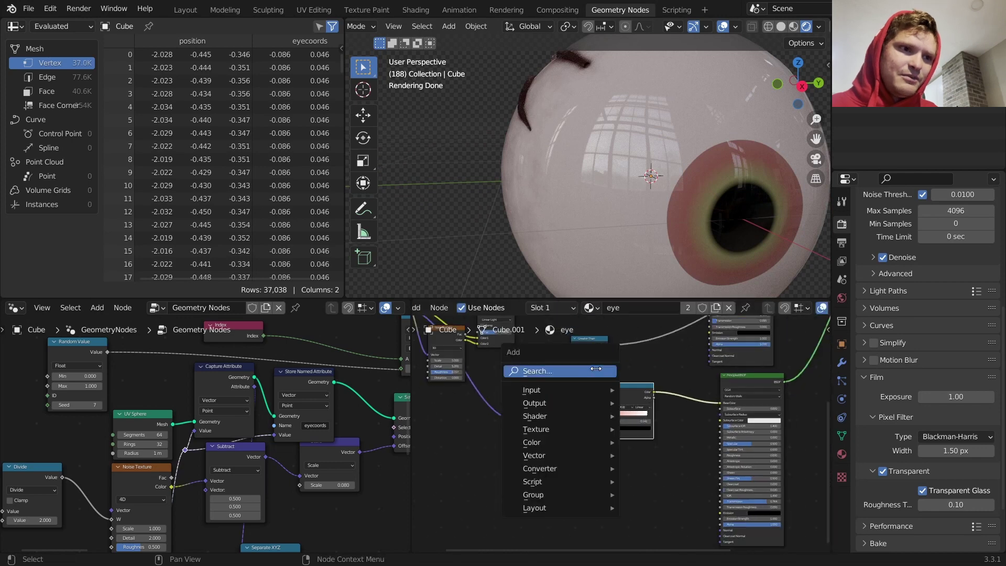
{"action": "left_click", "coordinate": [598, 370]}
{"action": "type", "text": "noise"}
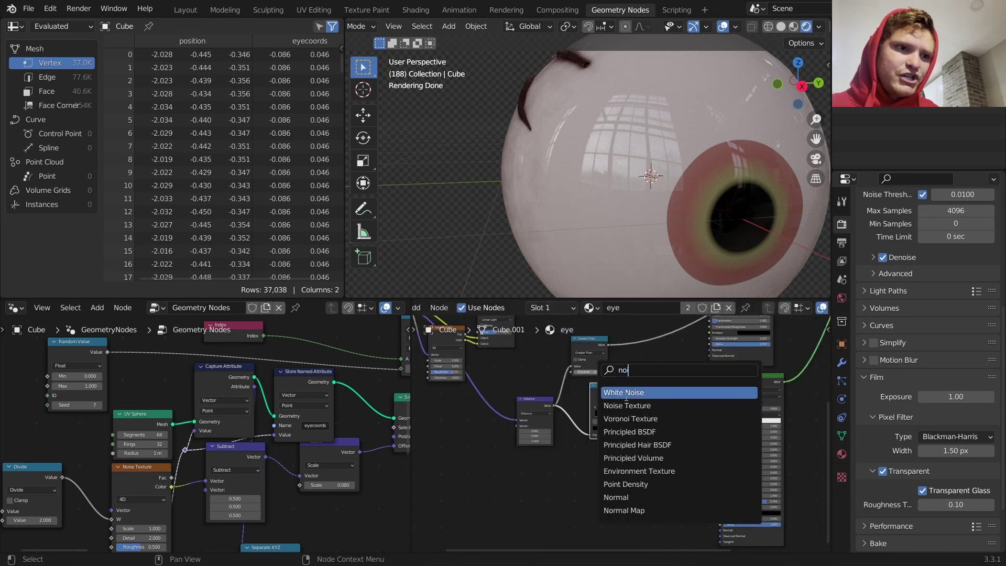
{"action": "key", "text": "Return"}
{"action": "left_click", "coordinate": [493, 439]}
{"action": "scroll", "coordinate": [571, 392], "scroll_direction": "down", "scroll_amount": 3}
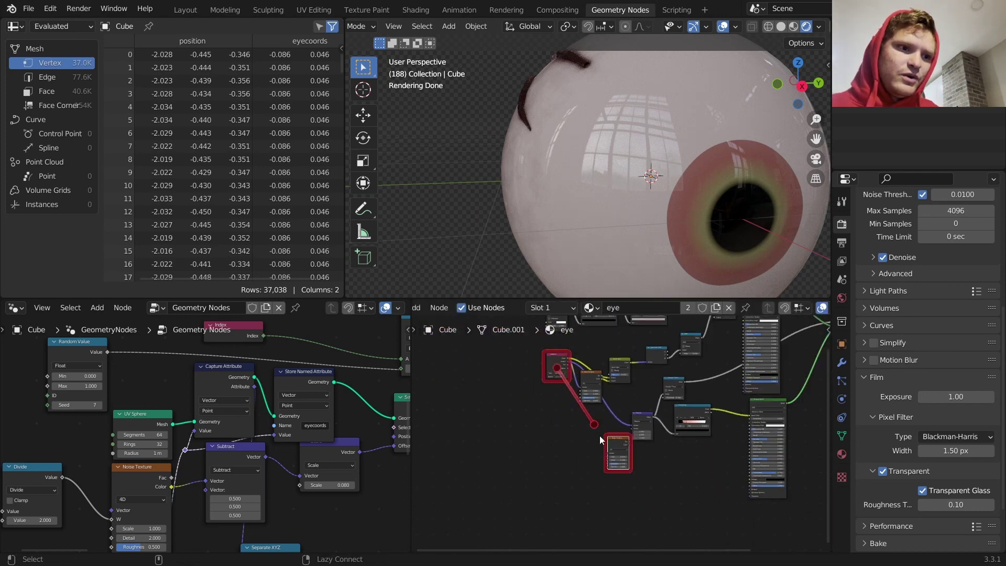
{"action": "right_click_drag", "start_coordinate": [600, 436], "coordinate": [626, 449], "text": "alt"}
Preview the new Noise Texture on the eye and set its scale to 14.1
{"action": "scroll", "coordinate": [627, 449], "scroll_direction": "up", "scroll_amount": 5}
{"action": "left_click", "coordinate": [618, 444], "text": "ctrl+shift"}
{"action": "left_click_drag", "start_coordinate": [621, 443], "coordinate": [622, 477]}
{"action": "middle_click_drag", "start_coordinate": [622, 477], "coordinate": [598, 415]}
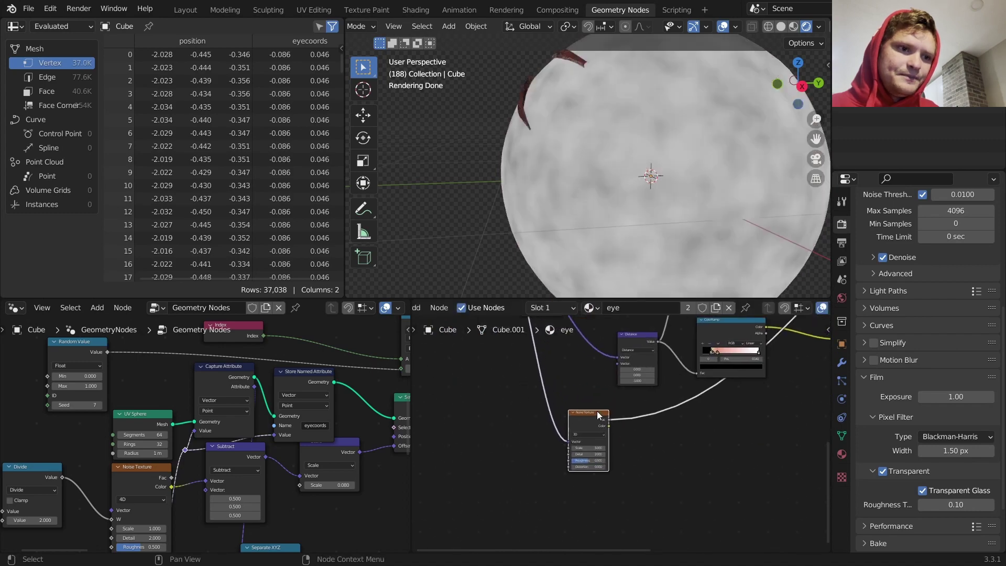
{"action": "scroll", "coordinate": [620, 435], "scroll_direction": "up", "scroll_amount": 3}
{"action": "key", "text": "shift+a"}
{"action": "left_click", "coordinate": [609, 405]}
{"action": "left_click", "coordinate": [557, 418]}
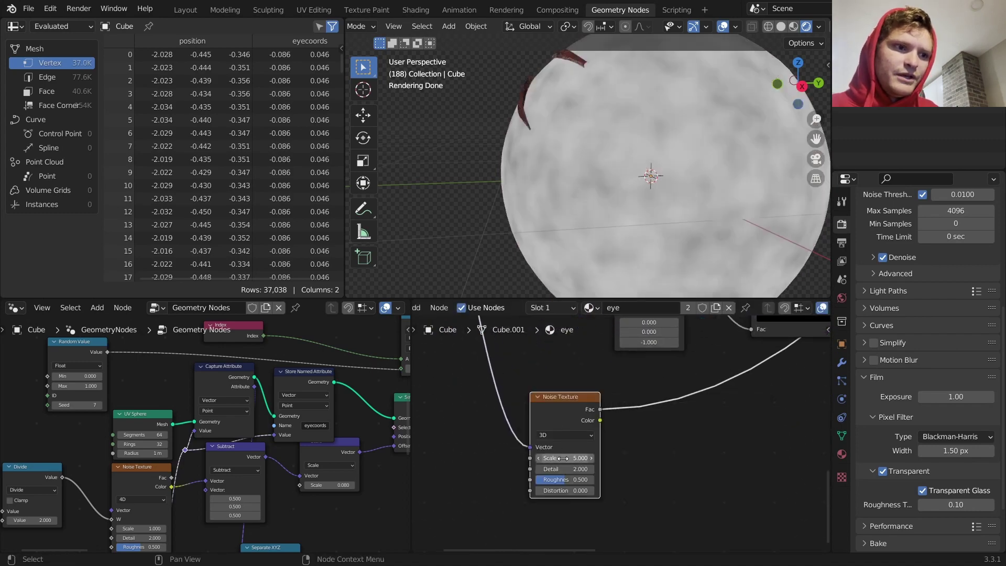
{"action": "left_click_drag", "start_coordinate": [562, 458], "coordinate": [570, 458]}
Insert a Bump node after the new Noise Texture and link the noise Fac to its Height input
{"action": "left_click", "coordinate": [632, 411]}
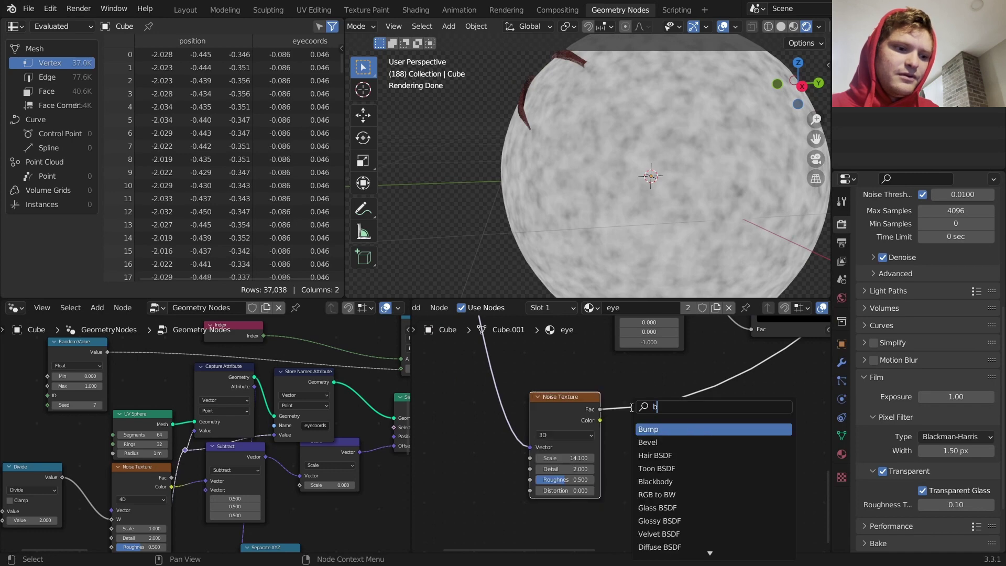
{"action": "type", "text": "bump"}
{"action": "key", "text": "Return"}
{"action": "left_click", "coordinate": [657, 449]}
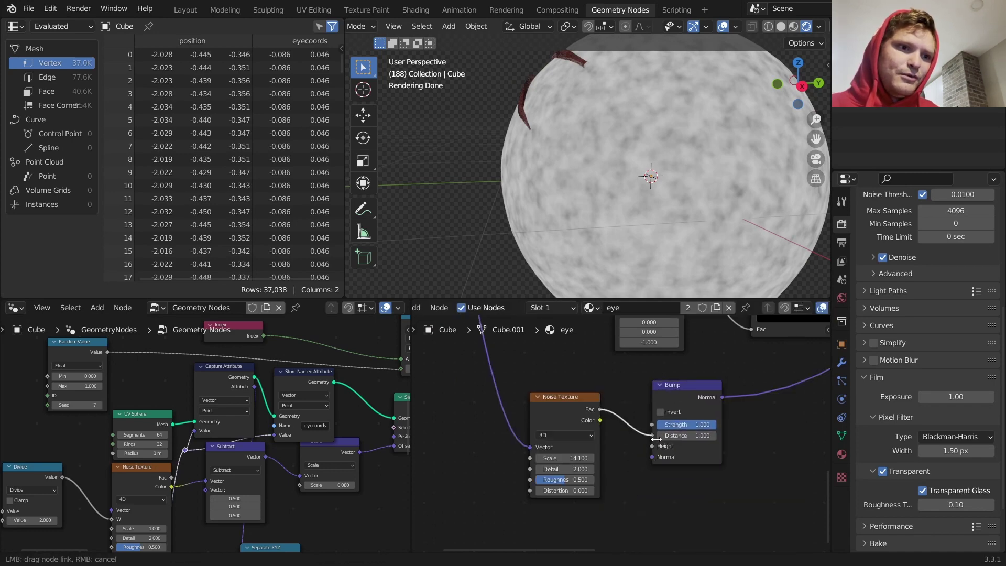
Connect the Bump's Normal output to the iris Principled BSDF and switch the preview back to the mix shader
{"action": "scroll", "coordinate": [650, 449], "scroll_direction": "down", "scroll_amount": 3}
{"action": "middle_click_drag", "start_coordinate": [683, 435], "coordinate": [540, 502]}
{"action": "scroll", "coordinate": [509, 473], "scroll_direction": "down", "scroll_amount": 5}
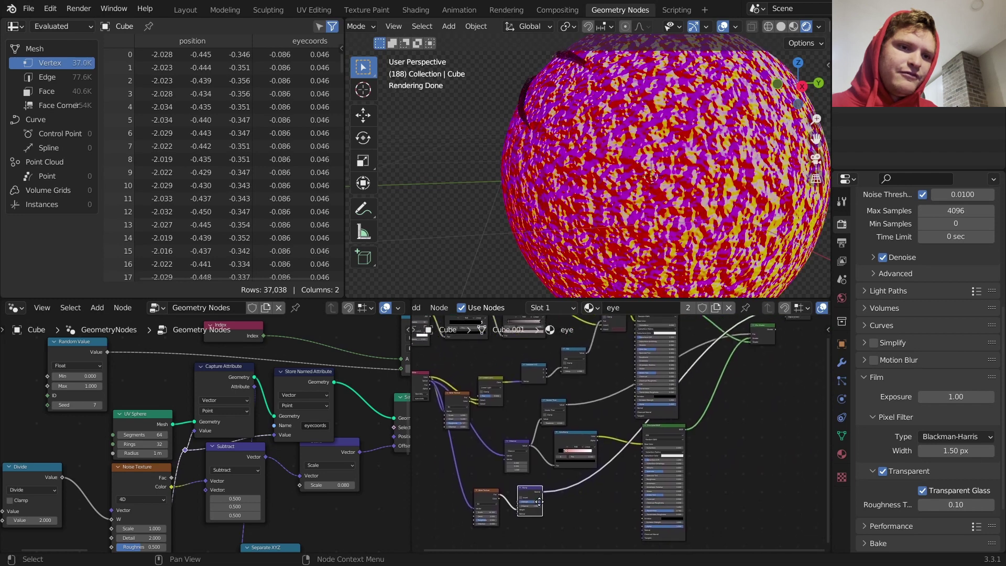
{"action": "left_click_drag", "start_coordinate": [543, 491], "coordinate": [645, 529]}
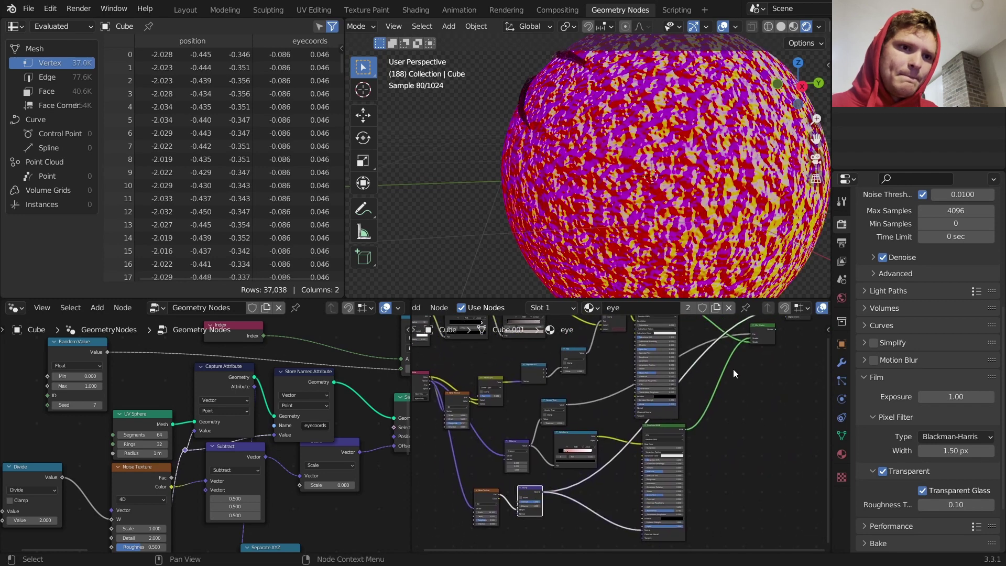
{"action": "left_click", "coordinate": [767, 327], "text": "ctrl+shift"}
Set the bump Noise Texture's detail to 4 and distortion to 0.690, and center the view on the pupil
{"action": "scroll", "coordinate": [598, 447], "scroll_direction": "up", "scroll_amount": 5}
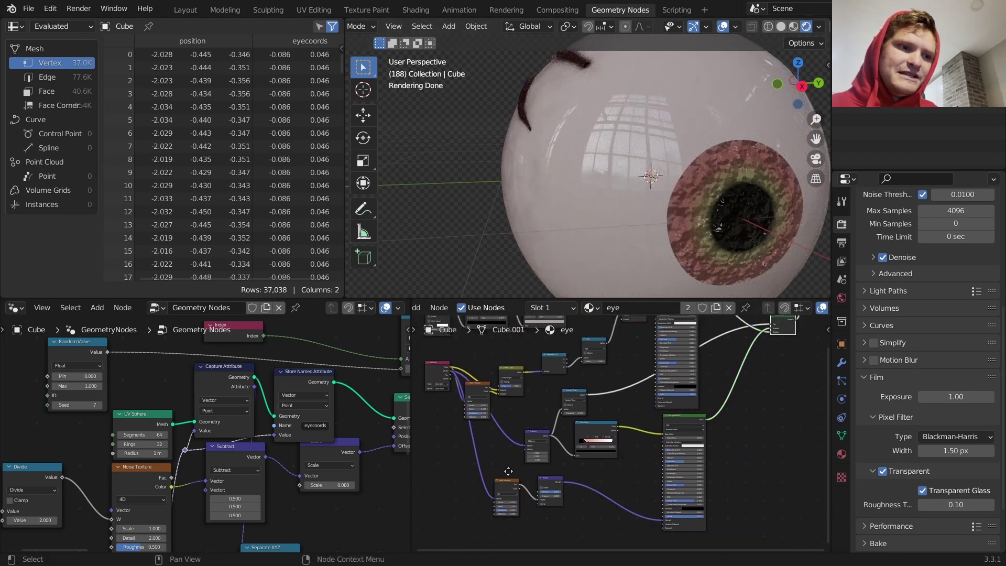
{"action": "scroll", "coordinate": [539, 462], "scroll_direction": "up", "scroll_amount": 2}
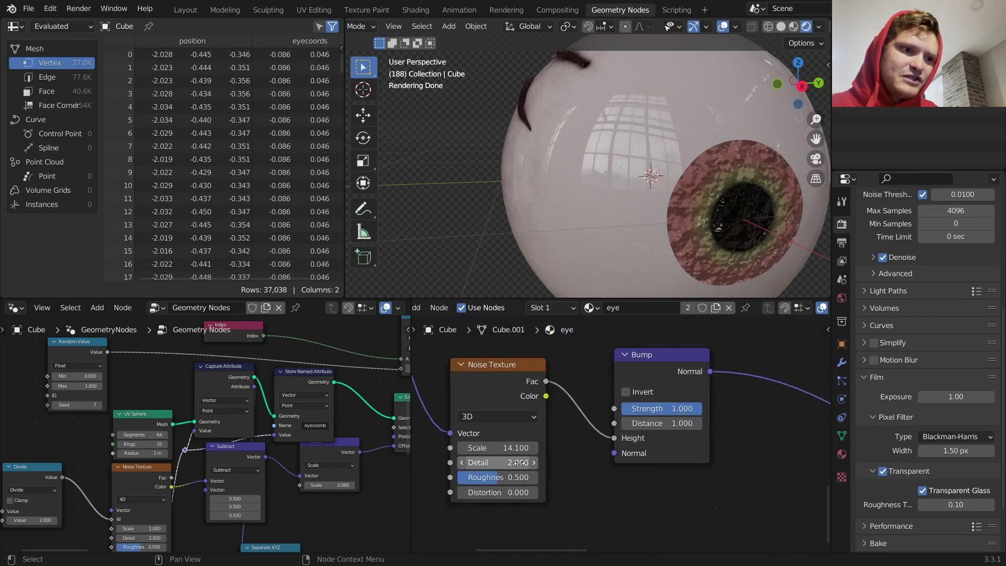
{"action": "left_click_drag", "start_coordinate": [540, 462], "coordinate": [566, 462]}
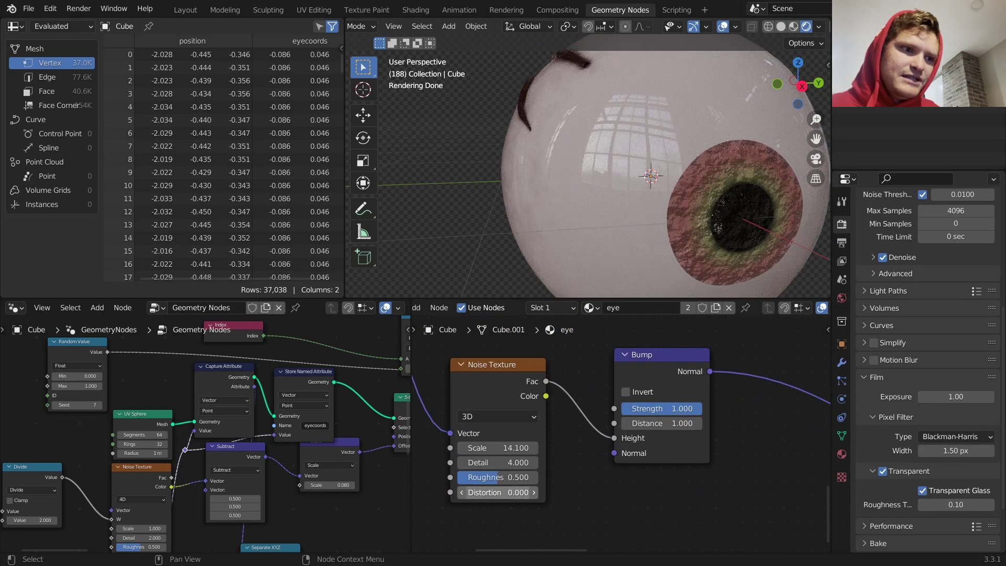
{"action": "left_click_drag", "start_coordinate": [498, 492], "coordinate": [534, 492]}
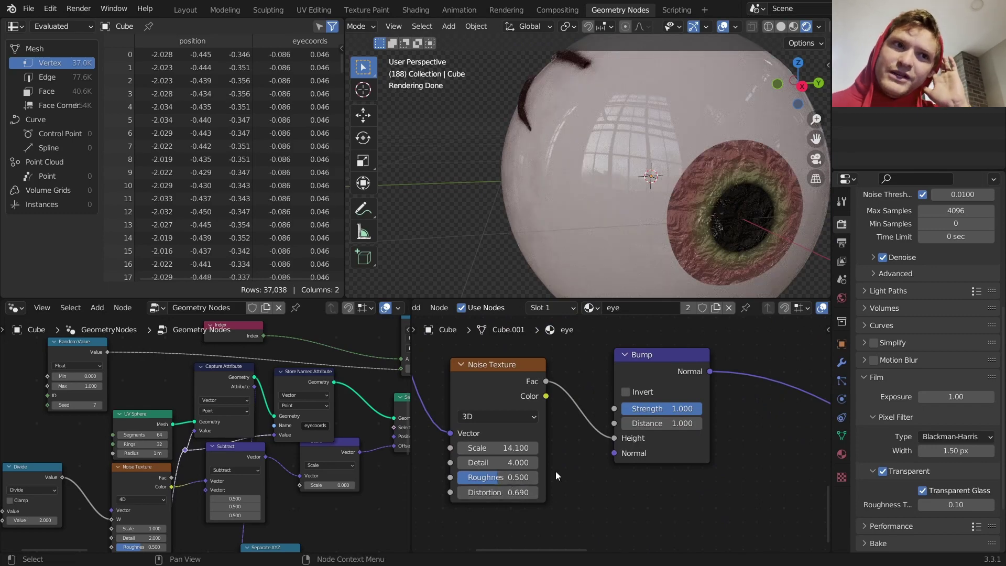
{"action": "middle_click_drag", "start_coordinate": [732, 221], "coordinate": [604, 214], "text": "shift"}
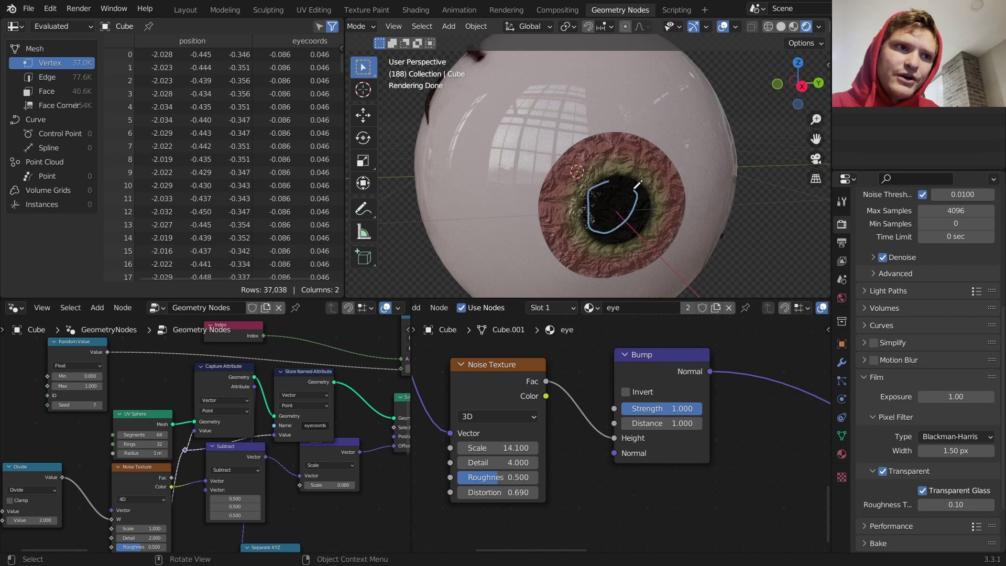
Move the Bump node aside, duplicate the Greater Than node above the noise, and connect the Distance value to the copy
{"action": "scroll", "coordinate": [610, 376], "scroll_direction": "down", "scroll_amount": 8}
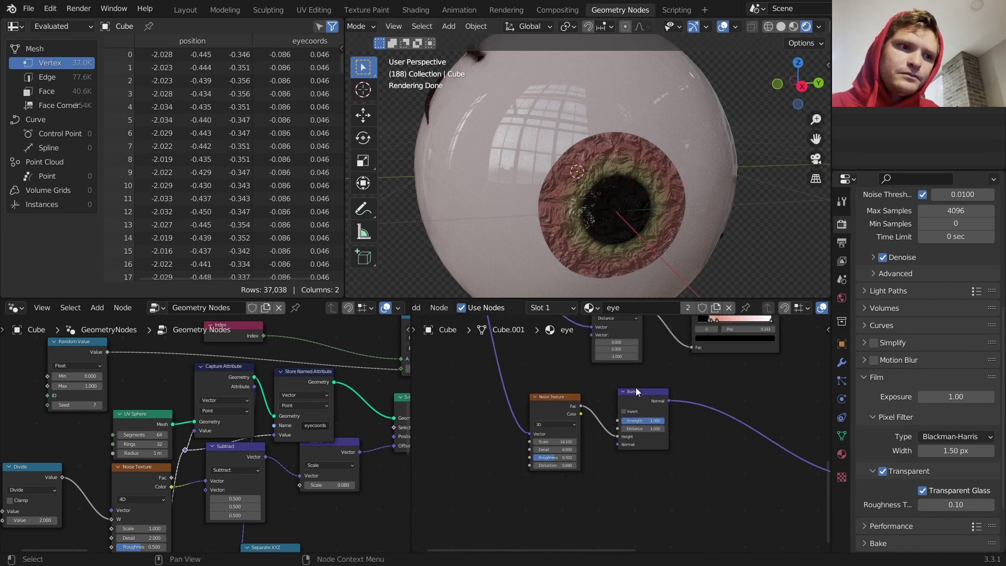
{"action": "left_click_drag", "start_coordinate": [636, 390], "coordinate": [729, 409]}
{"action": "scroll", "coordinate": [682, 382], "scroll_direction": "down", "scroll_amount": 6}
{"action": "middle_click_drag", "start_coordinate": [626, 343], "coordinate": [636, 384]}
{"action": "left_click_drag", "start_coordinate": [633, 393], "coordinate": [595, 380]}
{"action": "left_click", "coordinate": [678, 347]}
{"action": "key", "text": "shift+d"}
{"action": "left_click", "coordinate": [641, 434]}
{"action": "right_click_drag", "start_coordinate": [591, 394], "coordinate": [662, 449], "text": "alt"}
{"action": "scroll", "coordinate": [663, 448], "scroll_direction": "up", "scroll_amount": 7}
{"action": "middle_click_drag", "start_coordinate": [636, 457], "coordinate": [641, 421]}
Insert a Multiply node between the noise and Bump, using the copied Greater Than output as its second value
{"action": "key", "text": "shift+a"}
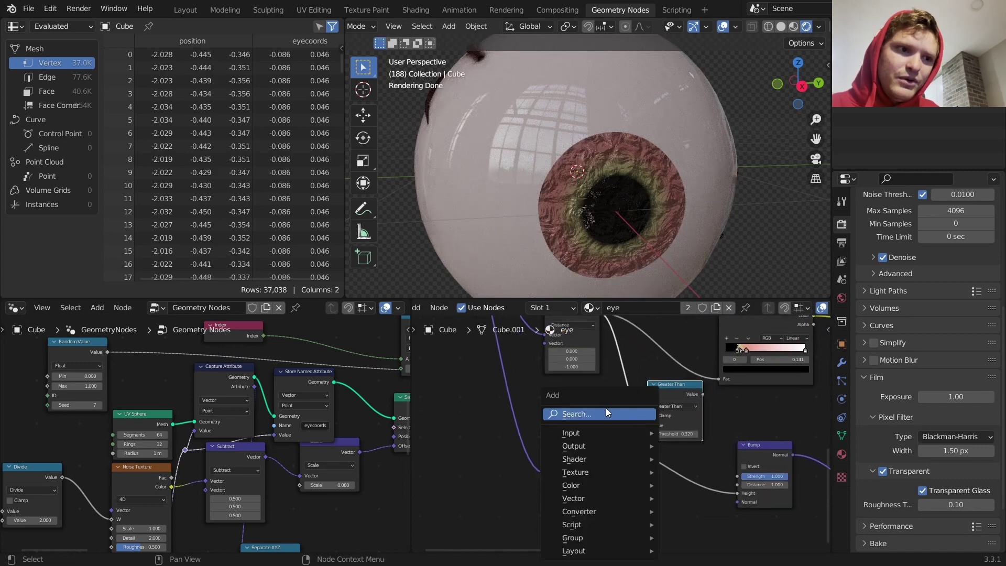
{"action": "key", "text": "shift+d"}
{"action": "left_click", "coordinate": [674, 459]}
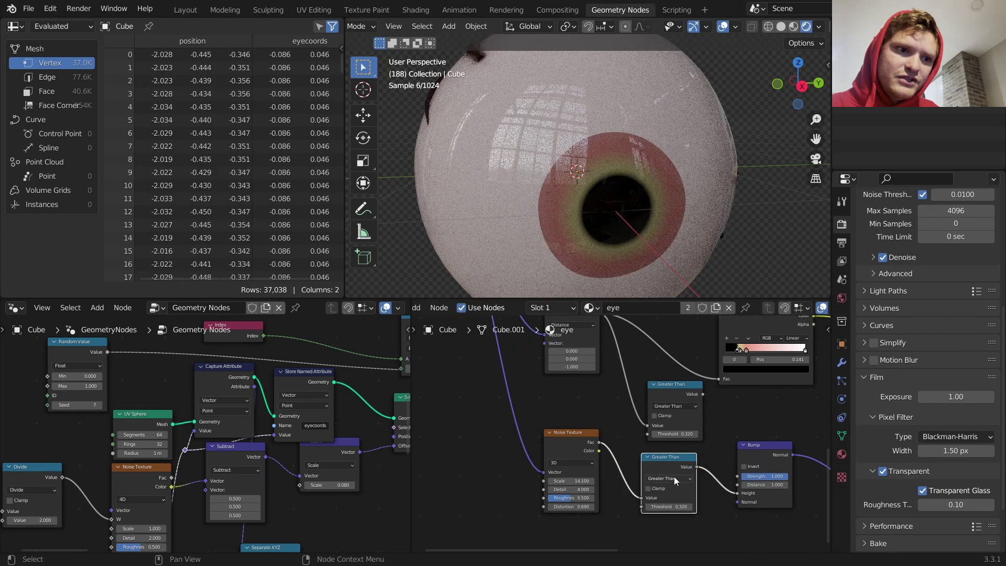
{"action": "left_click", "coordinate": [675, 477]}
{"action": "left_click", "coordinate": [658, 396]}
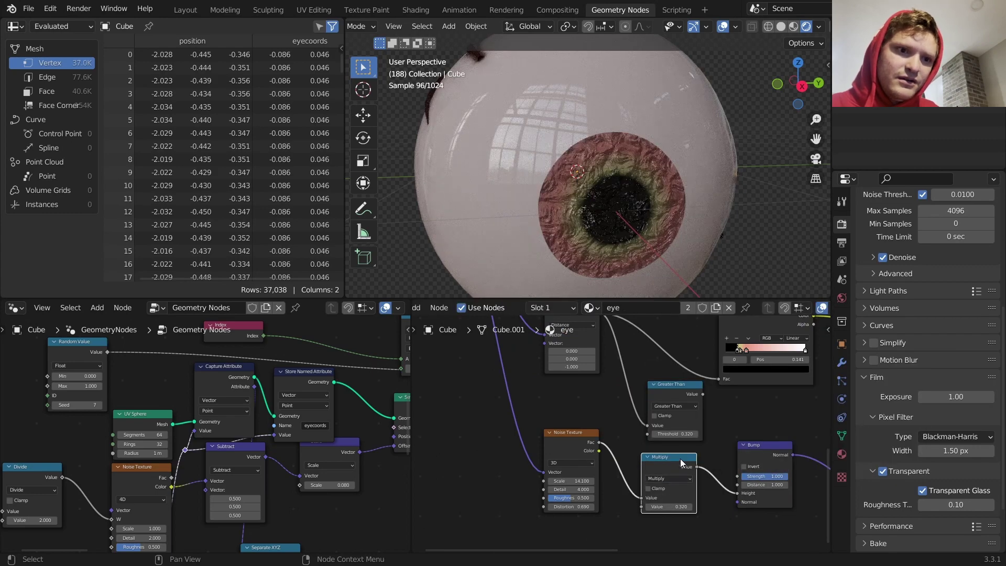
{"action": "middle_click_drag", "start_coordinate": [681, 458], "coordinate": [675, 456]}
{"action": "left_click_drag", "start_coordinate": [701, 390], "coordinate": [643, 501]}
Set the copied Greater Than node's threshold to 0.140 to keep the bump off the pupil
{"action": "scroll", "coordinate": [677, 446], "scroll_direction": "up", "scroll_amount": 2}
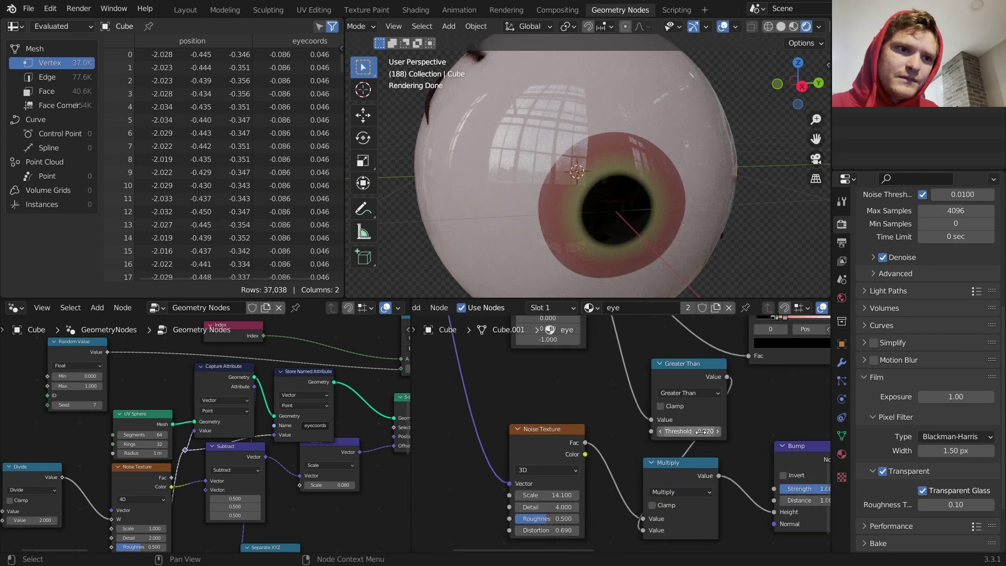
{"action": "left_click_drag", "start_coordinate": [689, 431], "coordinate": [671, 431]}
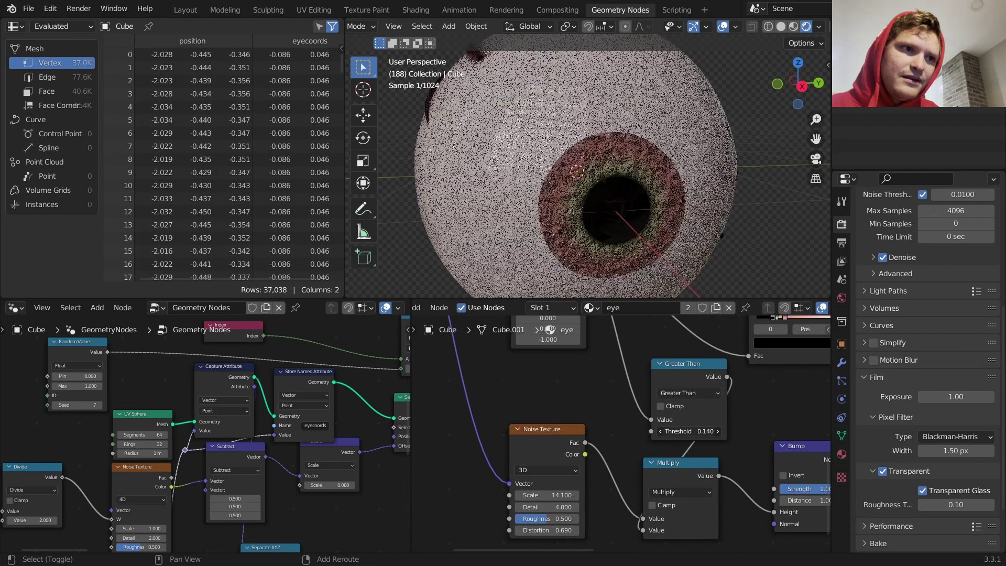
{"action": "scroll", "coordinate": [671, 267], "scroll_direction": "down", "scroll_amount": 5}
{"action": "middle_click_drag", "start_coordinate": [631, 209], "coordinate": [621, 179]}
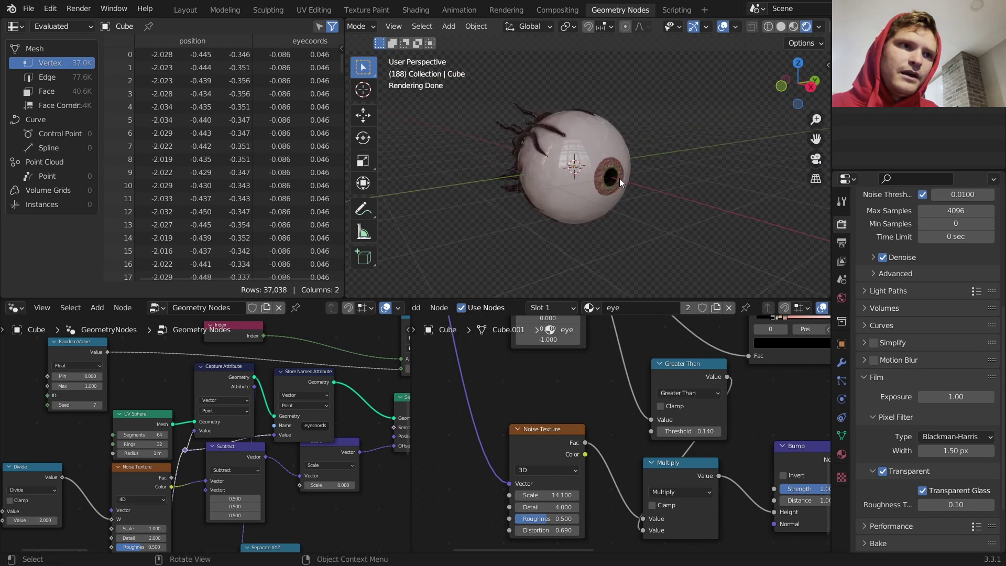
Set the threshold of the original Greater Than node that masks the iris to 0.260
{"action": "middle_click_drag", "start_coordinate": [634, 405], "coordinate": [613, 500]}
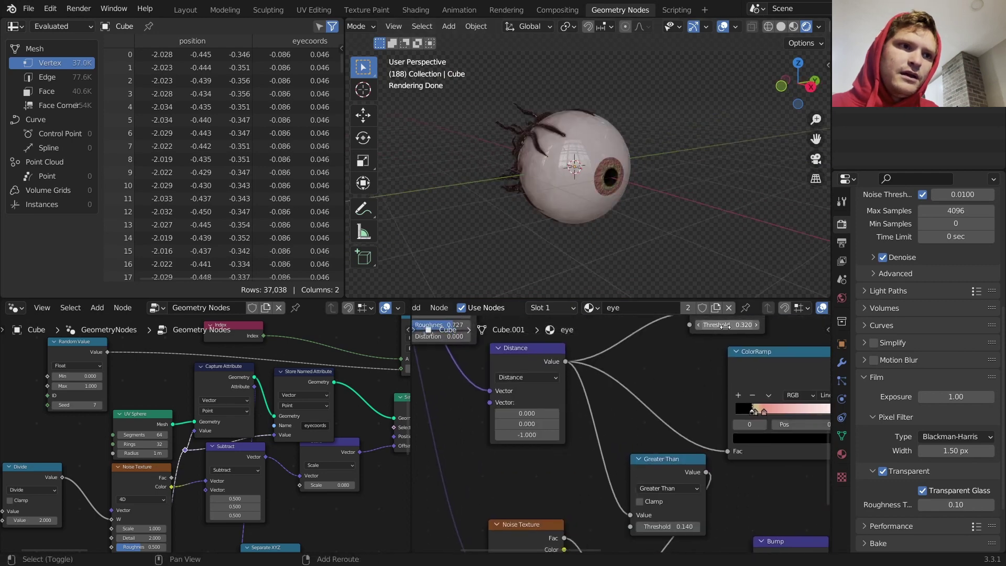
{"action": "left_click_drag", "start_coordinate": [725, 325], "coordinate": [734, 325]}
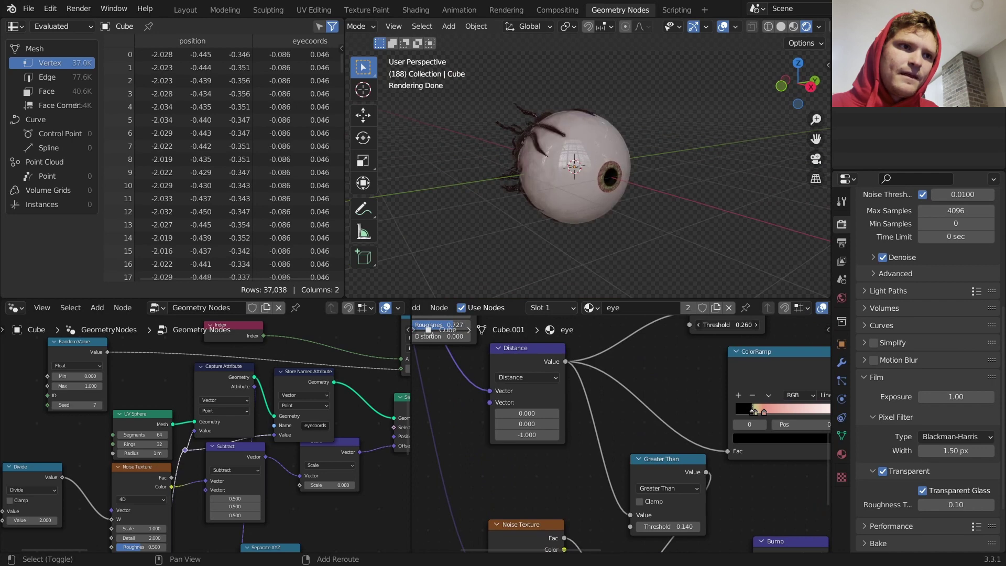
Move the Distance node and its neighboring nodes aside and join Distance's three output links at one reroute
{"action": "scroll", "coordinate": [694, 422], "scroll_direction": "down", "scroll_amount": 3}
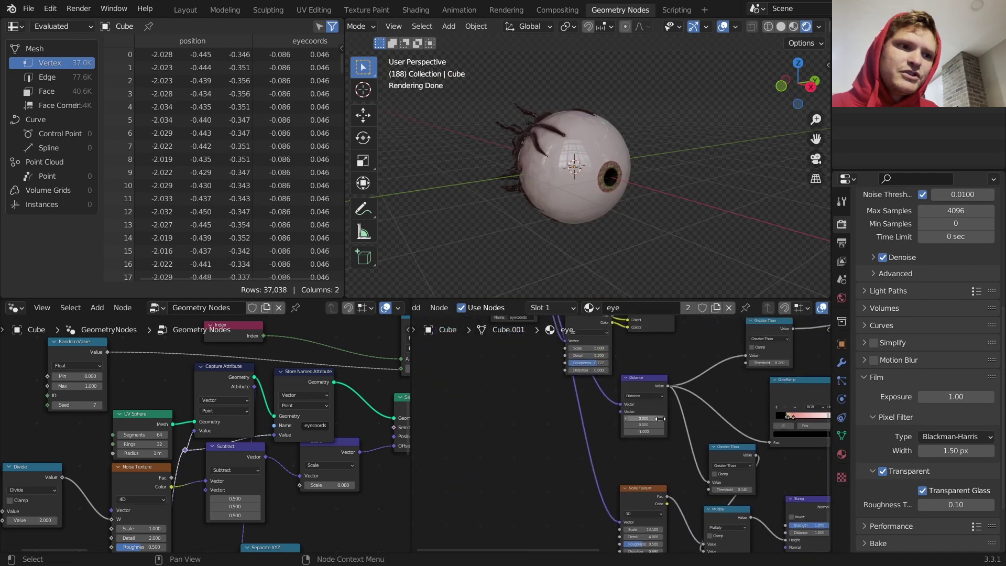
{"action": "left_click_drag", "start_coordinate": [552, 426], "coordinate": [656, 364]}
{"action": "key", "text": "g"}
{"action": "left_click", "coordinate": [571, 380]}
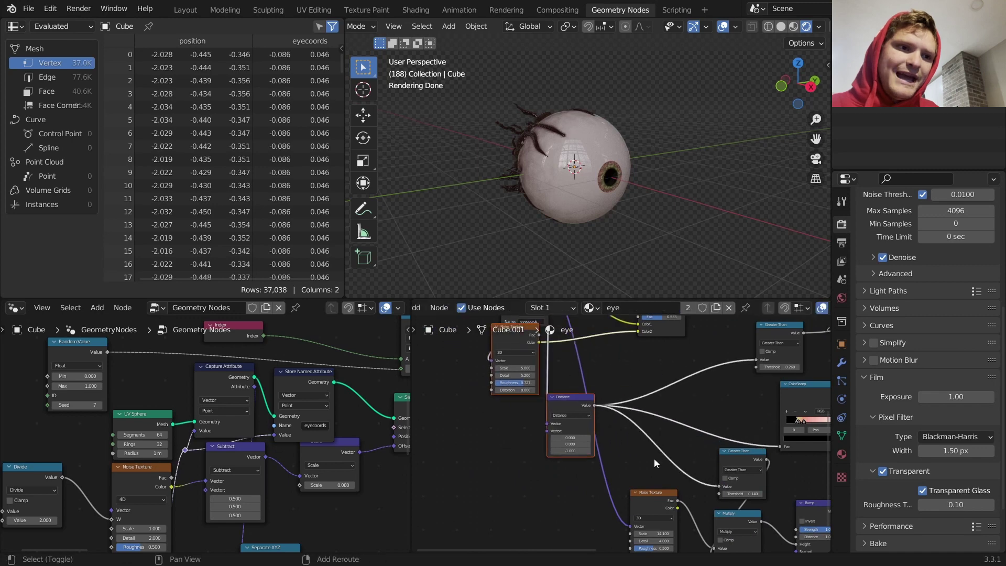
{"action": "right_click_drag", "start_coordinate": [663, 398], "coordinate": [722, 432], "text": "shift"}
Insert a duplicated math node between Distance and the reroute and change its operation to Add
{"action": "key", "text": "shift+d"}
{"action": "left_click", "coordinate": [654, 409]}
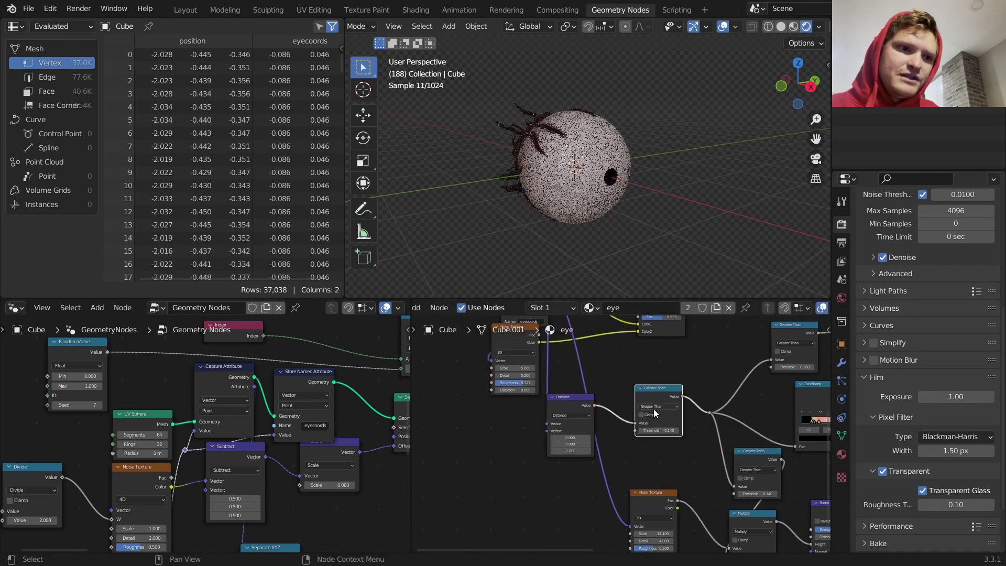
{"action": "left_click", "coordinate": [656, 406]}
{"action": "left_click", "coordinate": [656, 423]}
{"action": "scroll", "coordinate": [660, 416], "scroll_direction": "up", "scroll_amount": 2}
{"action": "scroll", "coordinate": [661, 415], "scroll_direction": "up", "scroll_amount": 1}
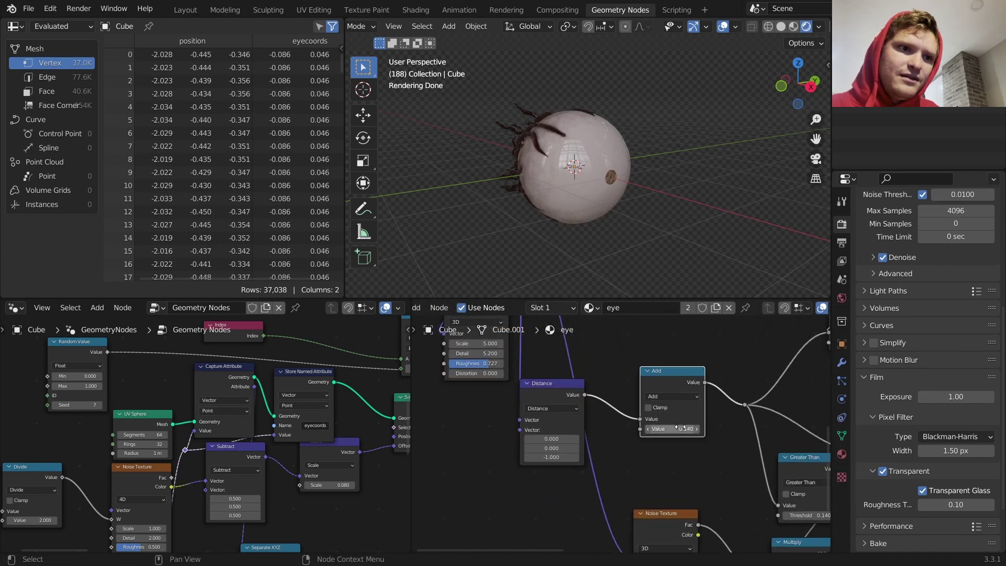
Try an Add value of -0.030, and feed that value input from a new Noise Texture
{"action": "left_click_drag", "start_coordinate": [672, 429], "coordinate": [579, 469], "text": "shift"}
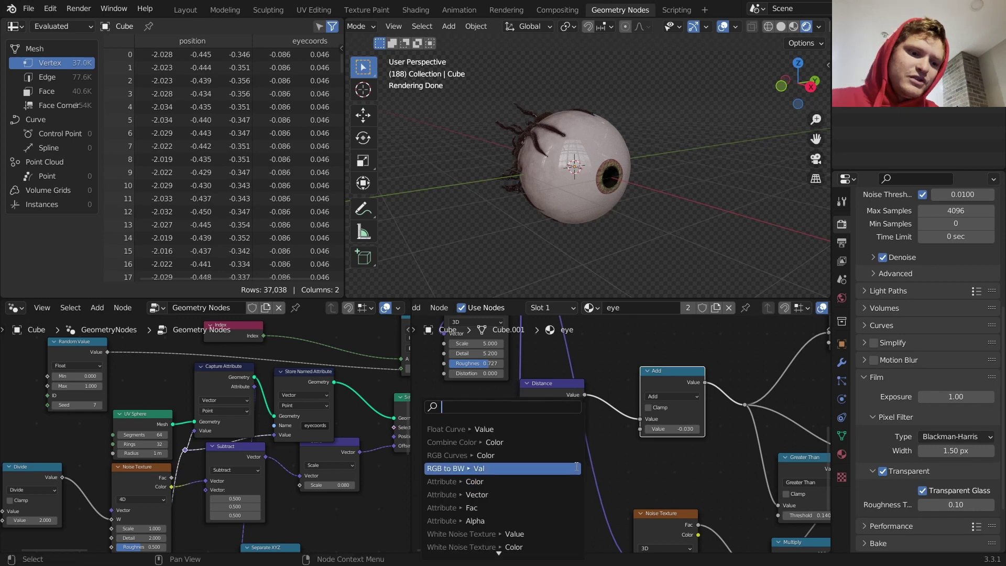
{"action": "type", "text": "noise"}
{"action": "key", "text": "Return"}
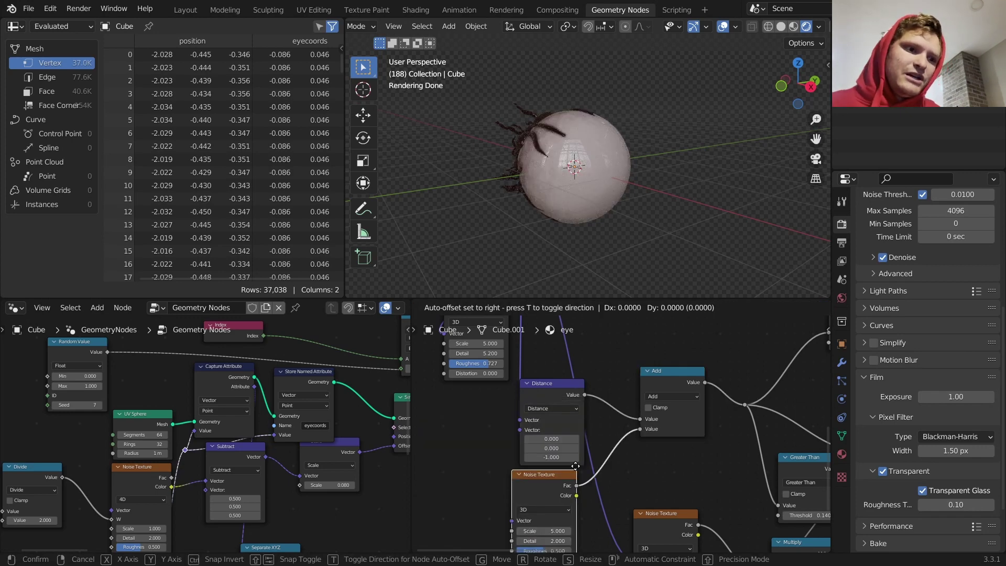
{"action": "left_click", "coordinate": [564, 502]}
Set the new Noise Texture to 1D, drive its W with #frame, and play the animation
{"action": "middle_click_drag", "start_coordinate": [553, 499], "coordinate": [603, 449]}
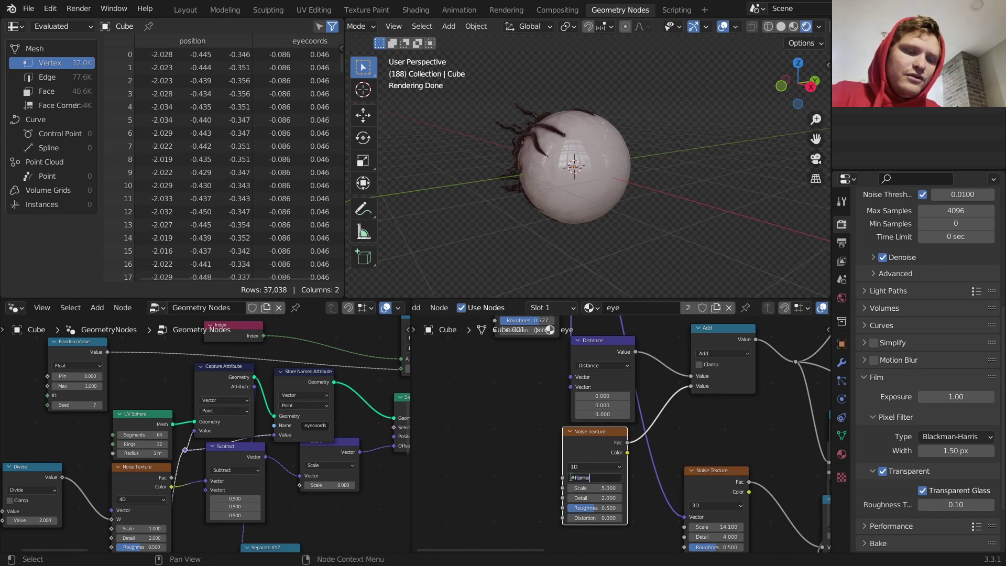
{"action": "key", "text": "space"}
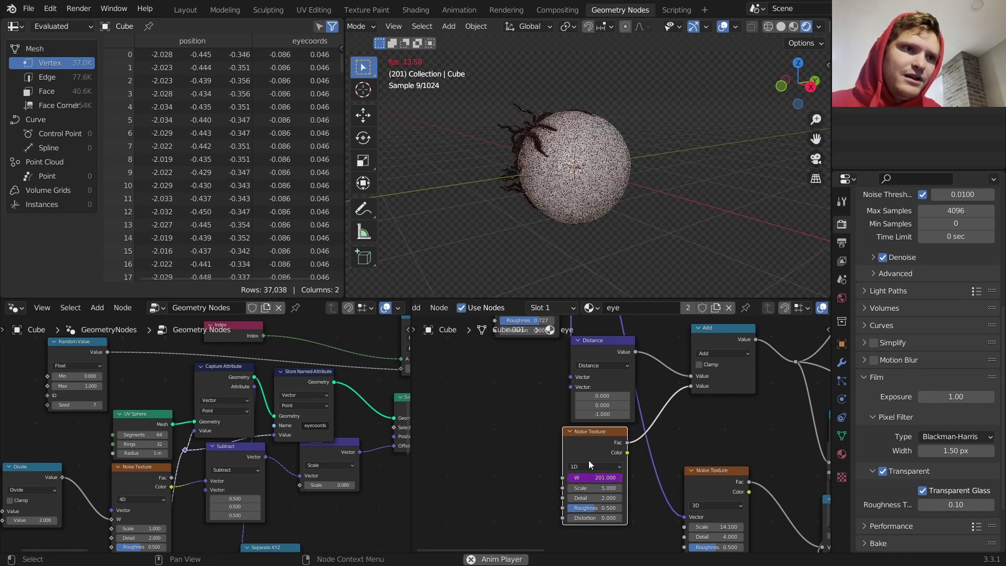
Insert a duplicated math node between the 1D Noise Texture and Add, set it to Subtract with 0.530, and play the animation
{"action": "key", "text": "space"}
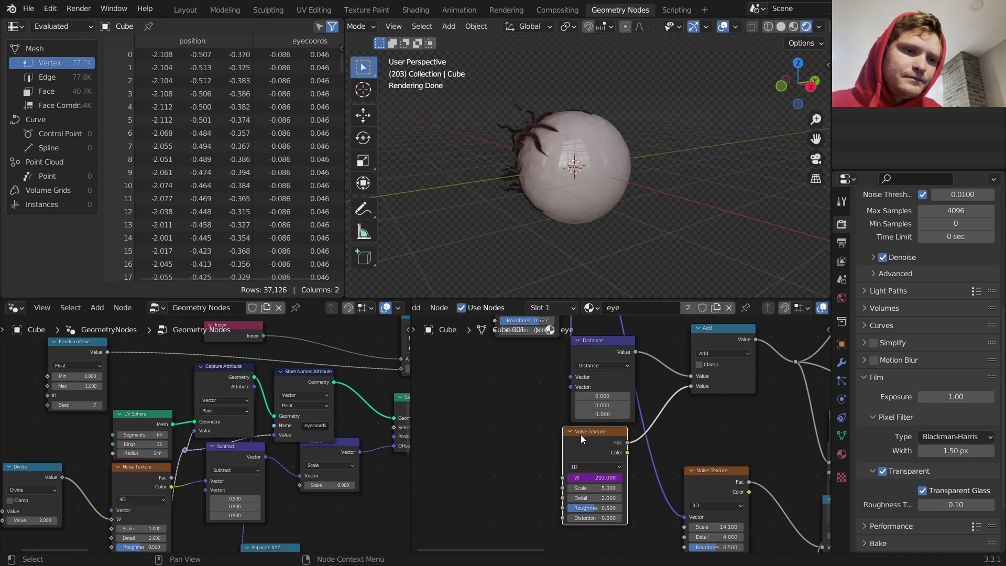
{"action": "left_click_drag", "start_coordinate": [581, 435], "coordinate": [448, 458]}
{"action": "key", "text": "shift+d"}
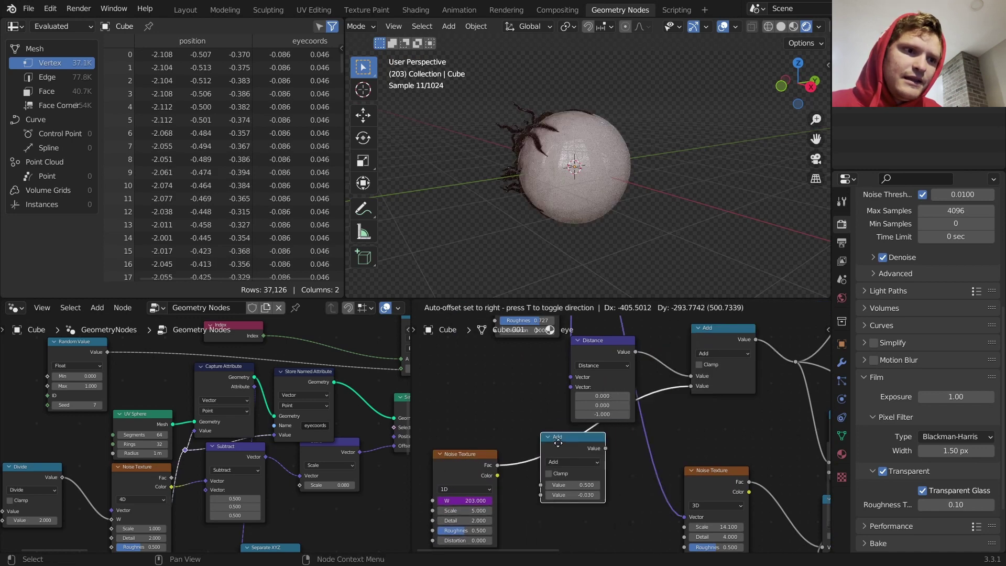
{"action": "left_click", "coordinate": [558, 444]}
{"action": "left_click", "coordinate": [561, 461]}
{"action": "left_click", "coordinate": [562, 435]}
{"action": "left_click_drag", "start_coordinate": [573, 495], "coordinate": [598, 495], "text": "shift"}
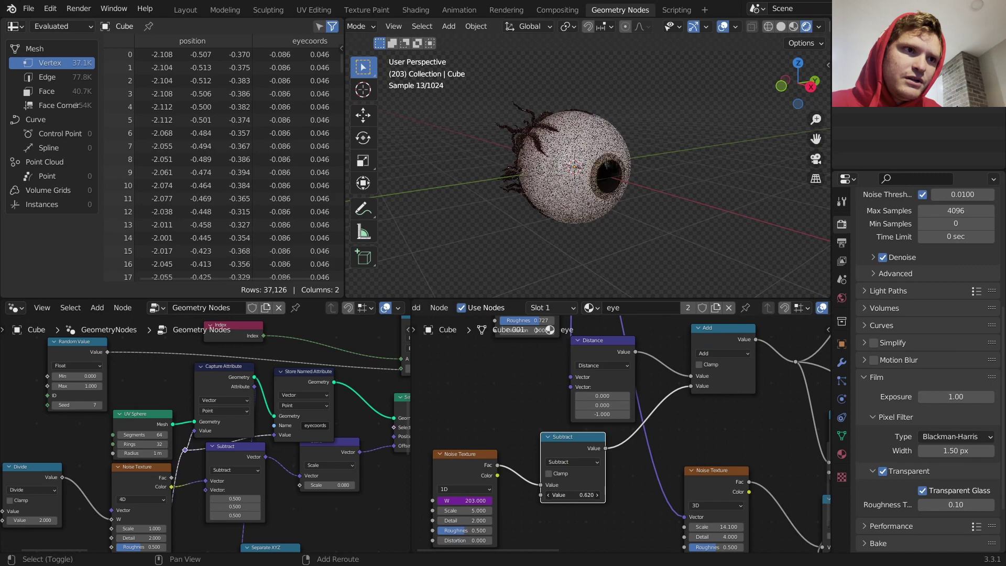
{"action": "key", "text": "space"}
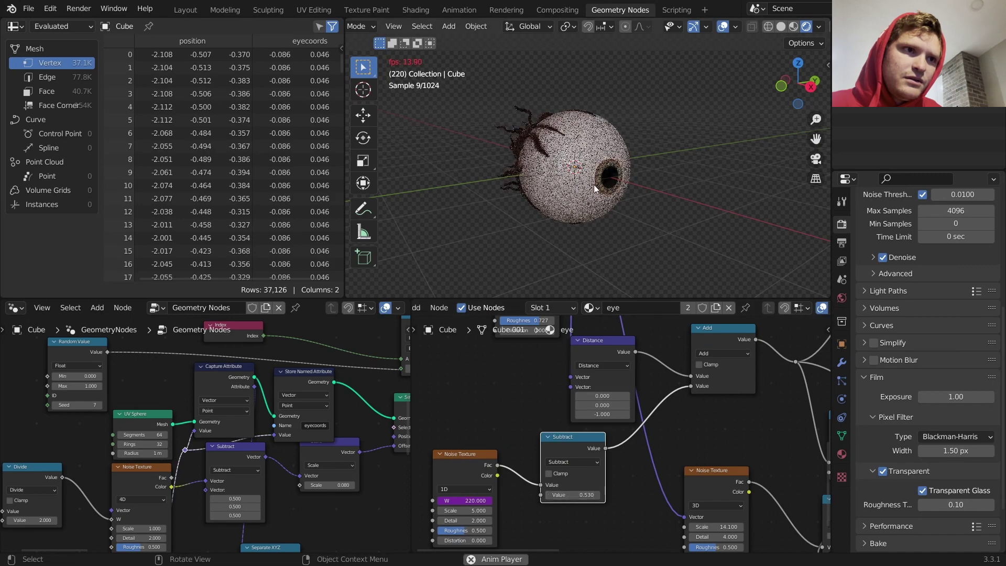
{"action": "scroll", "coordinate": [593, 185], "scroll_direction": "up", "scroll_amount": 6}
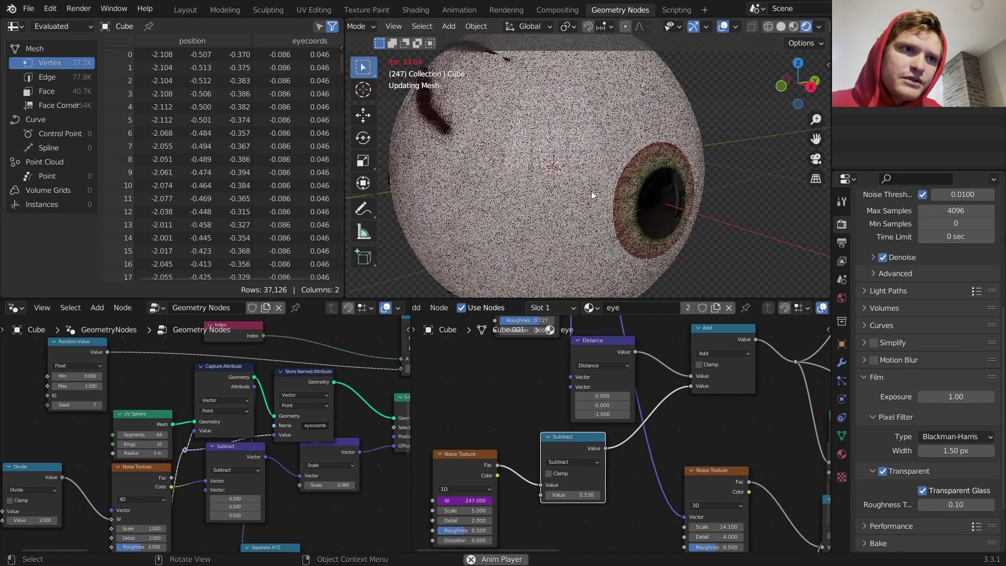
{"action": "key", "text": "space"}
Insert a copy of the Subtract node after it, change the copy to Multiply, and set its value to 10 during playback
{"action": "middle_click_drag", "start_coordinate": [544, 445], "coordinate": [605, 379]}
{"action": "left_click_drag", "start_coordinate": [625, 373], "coordinate": [599, 396]}
{"action": "key", "text": "shift+d"}
{"action": "left_click", "coordinate": [664, 389]}
{"action": "left_click", "coordinate": [691, 413]}
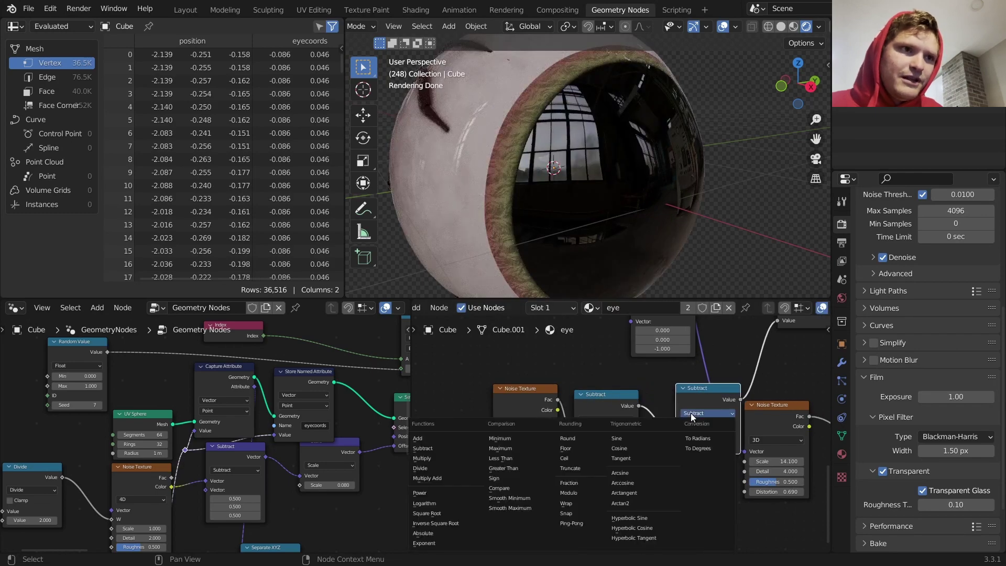
{"action": "scroll", "coordinate": [611, 153], "scroll_direction": "down", "scroll_amount": 5}
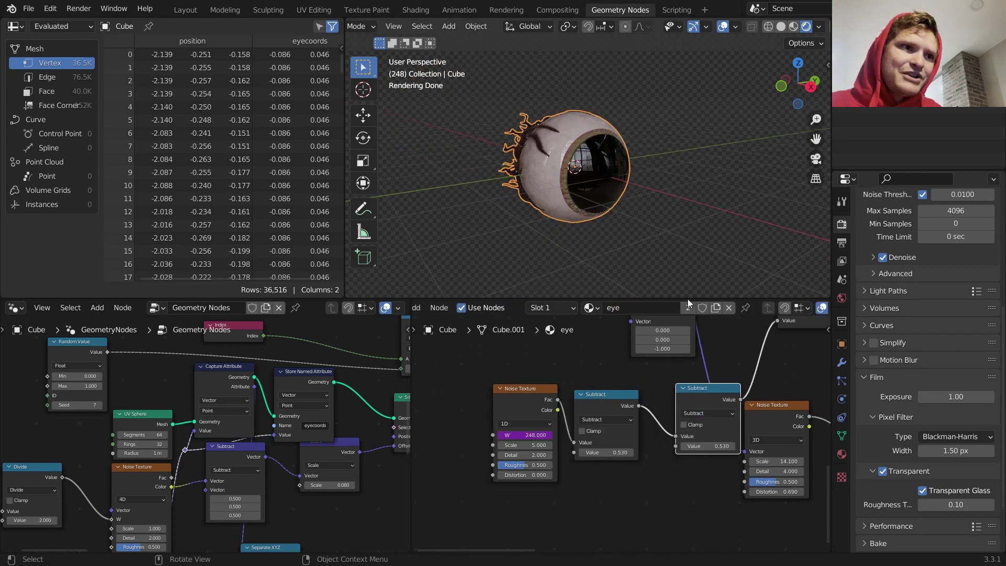
{"action": "left_click", "coordinate": [705, 415]}
{"action": "left_click", "coordinate": [706, 416]}
{"action": "key", "text": "space"}
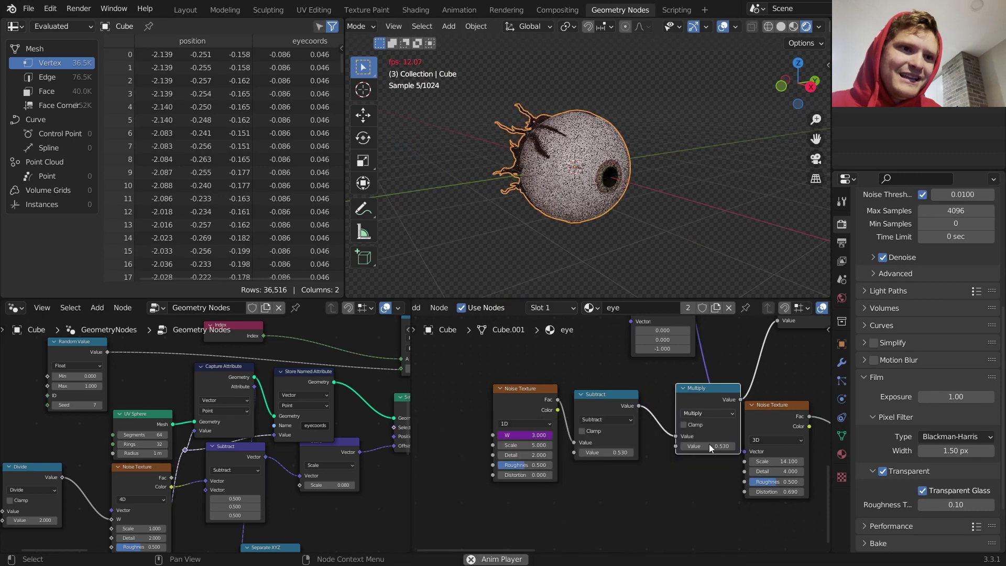
{"action": "left_click", "coordinate": [704, 446]}
{"action": "type", "text": "10"}
{"action": "key", "text": "Return"}
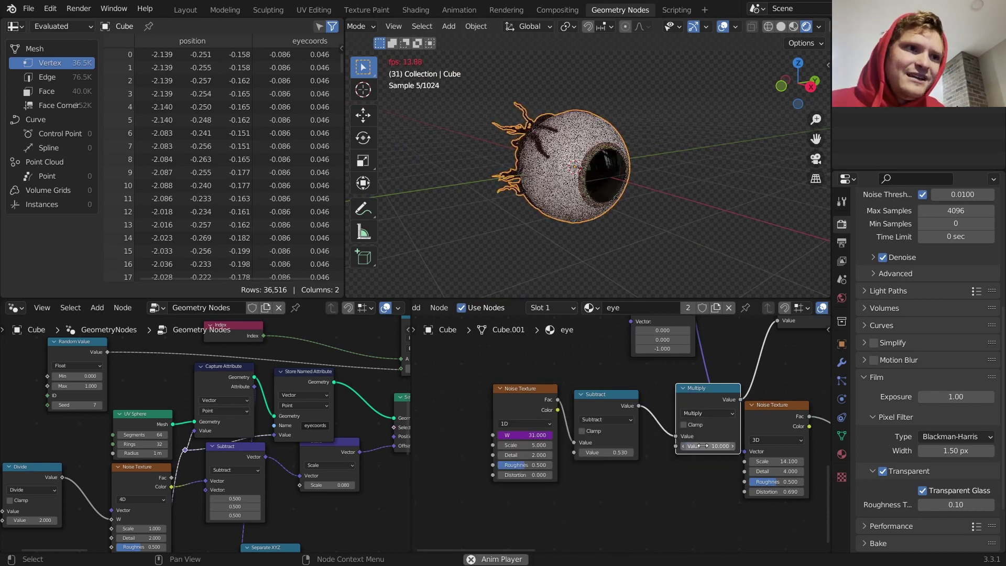
Shift the Noise Texture, Subtract and Multiply nodes aside, replay the animation, and raise the Multiply value to 23.400
{"action": "key", "text": "space"}
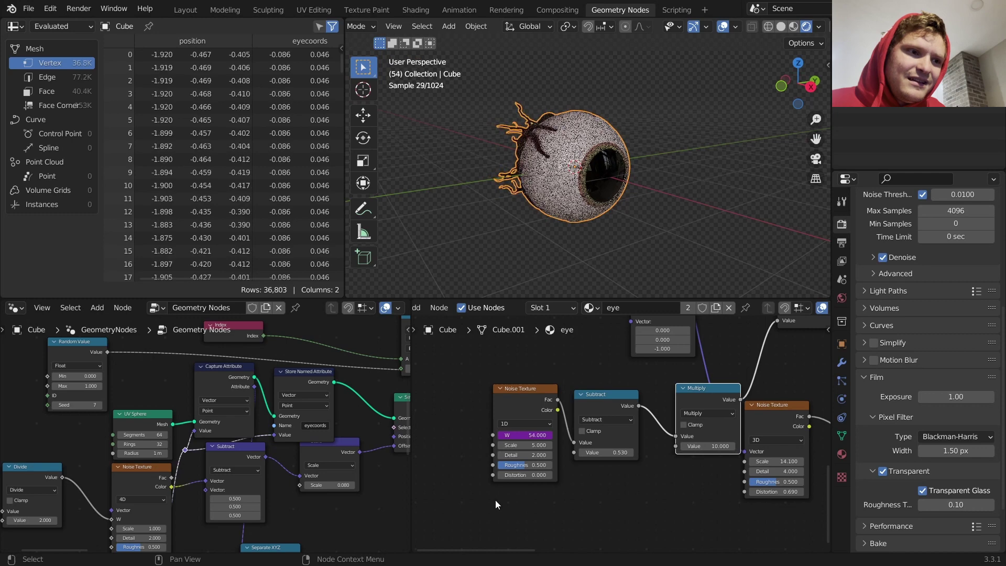
{"action": "left_click_drag", "start_coordinate": [496, 500], "coordinate": [631, 400]}
{"action": "key", "text": "g"}
{"action": "left_click", "coordinate": [613, 418]}
{"action": "key", "text": "space"}
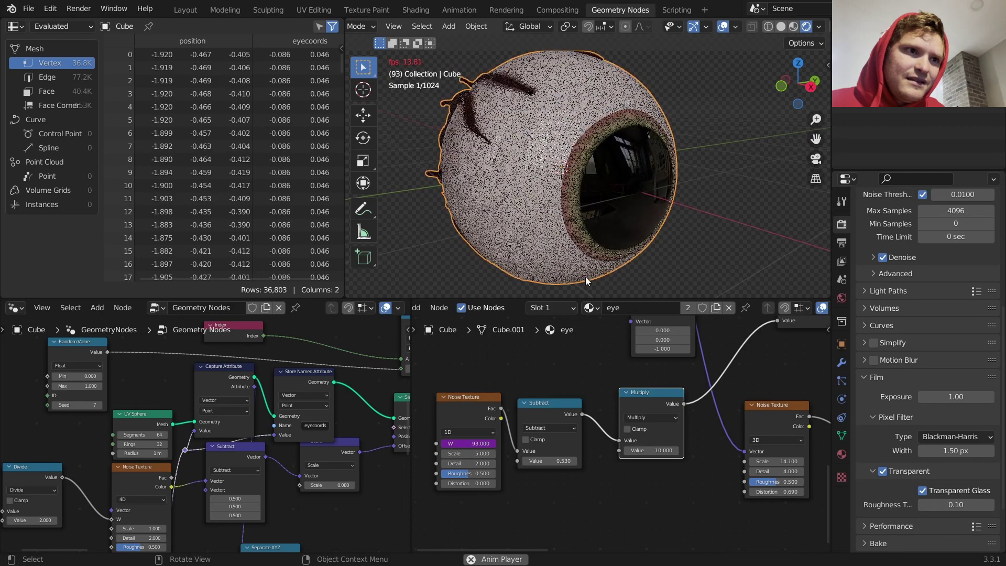
{"action": "left_click_drag", "start_coordinate": [663, 452], "coordinate": [663, 451]}
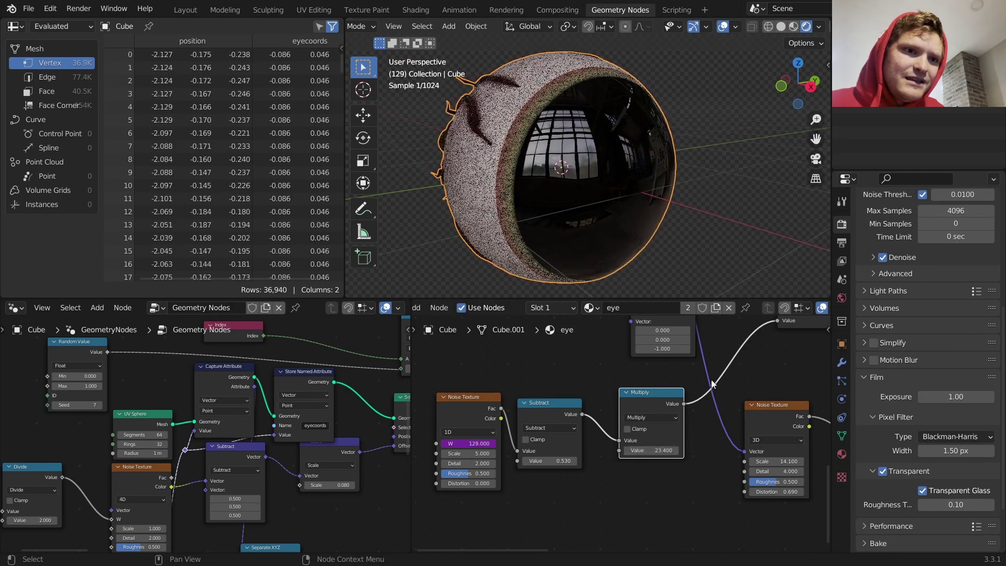
Remove the Add node after Distance while keeping its links, and insert a duplicate of the Multiply node in its place
{"action": "middle_click_drag", "start_coordinate": [712, 380], "coordinate": [602, 412]}
{"action": "left_click", "coordinate": [637, 381]}
{"action": "key", "text": "ctrl+x"}
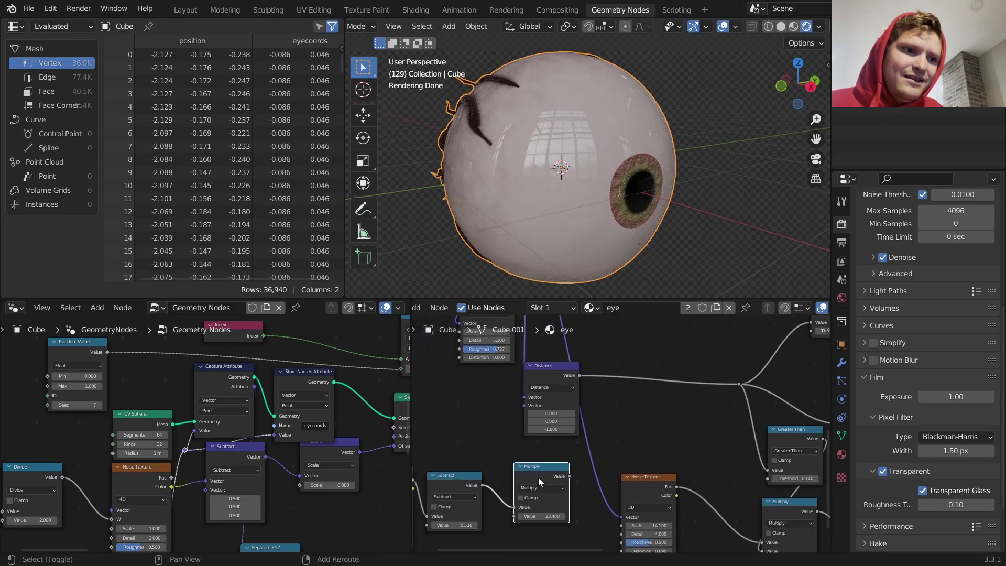
{"action": "key", "text": "shift+d"}
{"action": "left_click", "coordinate": [614, 391]}
Delete the Subtract and Multiply nodes that follow the 1D Noise Texture
{"action": "middle_click_drag", "start_coordinate": [561, 461], "coordinate": [661, 431]}
{"action": "scroll", "coordinate": [622, 434], "scroll_direction": "down", "scroll_amount": 3}
{"action": "left_click_drag", "start_coordinate": [550, 498], "coordinate": [627, 441]}
{"action": "key", "text": "x"}
{"action": "scroll", "coordinate": [655, 425], "scroll_direction": "up", "scroll_amount": 1}
Try different multiplier values, including 0, on the Multiply node after Distance
{"action": "left_click_drag", "start_coordinate": [736, 395], "coordinate": [739, 394], "text": "shift"}
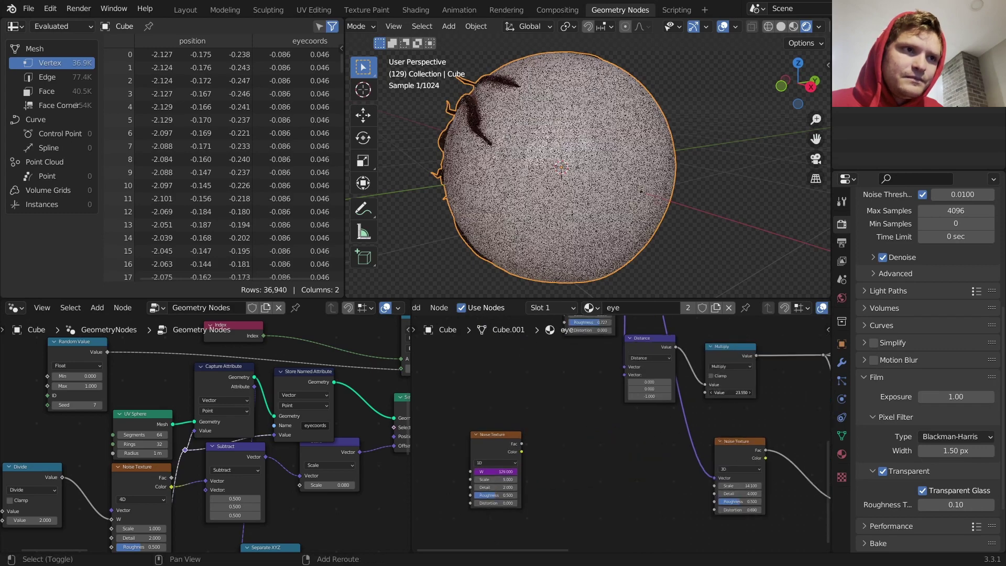
{"action": "left_click", "coordinate": [735, 393]}
{"action": "type", "text": "1"}
{"action": "key", "text": "Return"}
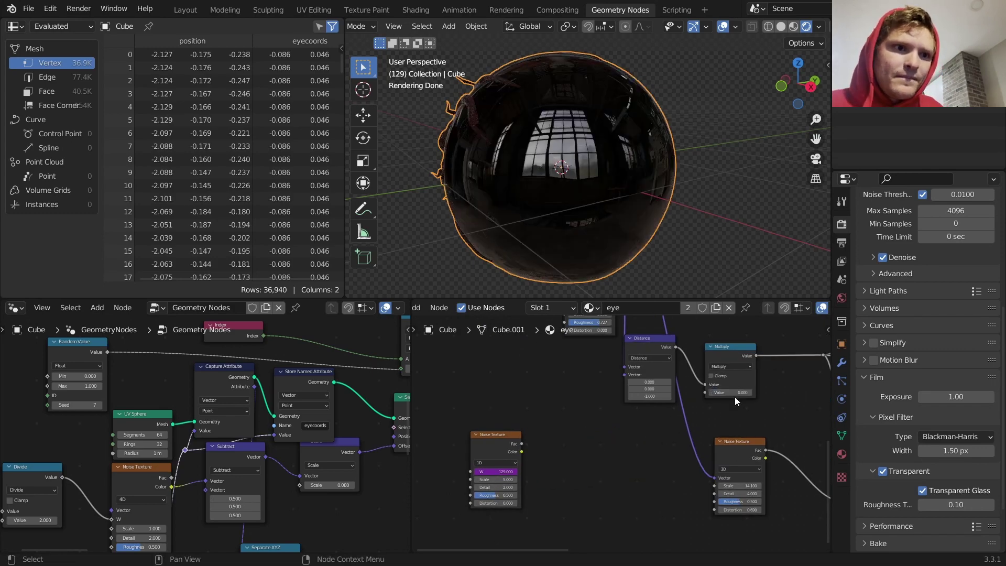
{"action": "left_click_drag", "start_coordinate": [735, 396], "coordinate": [738, 393], "text": "shift"}
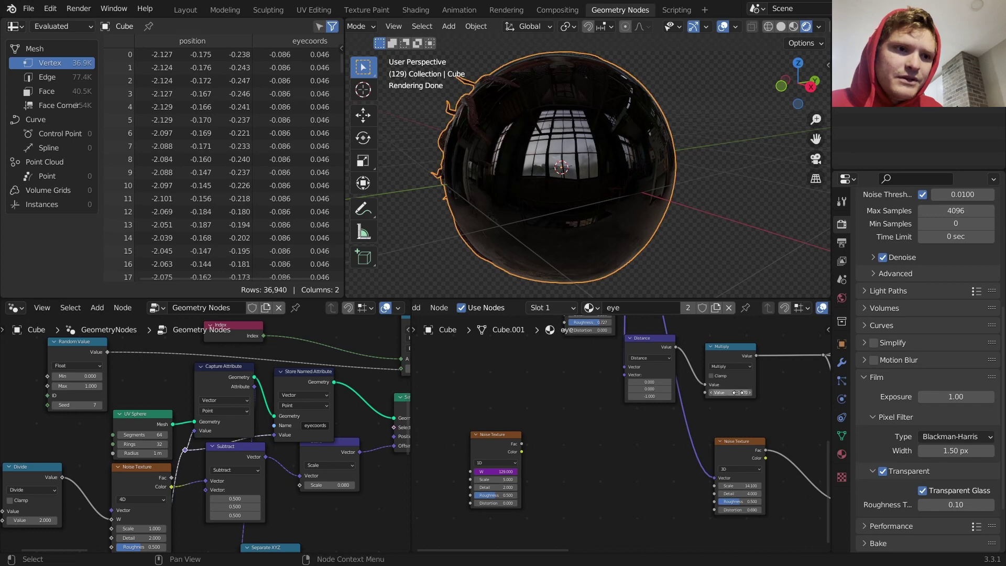
Change the Multiply node after Distance to Add and set its value to -0.200
{"action": "left_click", "coordinate": [726, 368]}
{"action": "left_click", "coordinate": [545, 384]}
{"action": "left_click", "coordinate": [732, 392]}
{"action": "mouse_move", "coordinate": [731, 392]}
{"action": "left_mouse_down", "text": "shift"}
{"action": "mouse_move", "coordinate": [687, 392]}
{"action": "mouse_move", "coordinate": [713, 393]}
{"action": "left_mouse_up", "text": "shift"}
Route the 1D Noise Texture's Fac through a new Map Range with To Max -0.200 into Add's second value, and play the animation
{"action": "key", "text": "shift+a"}
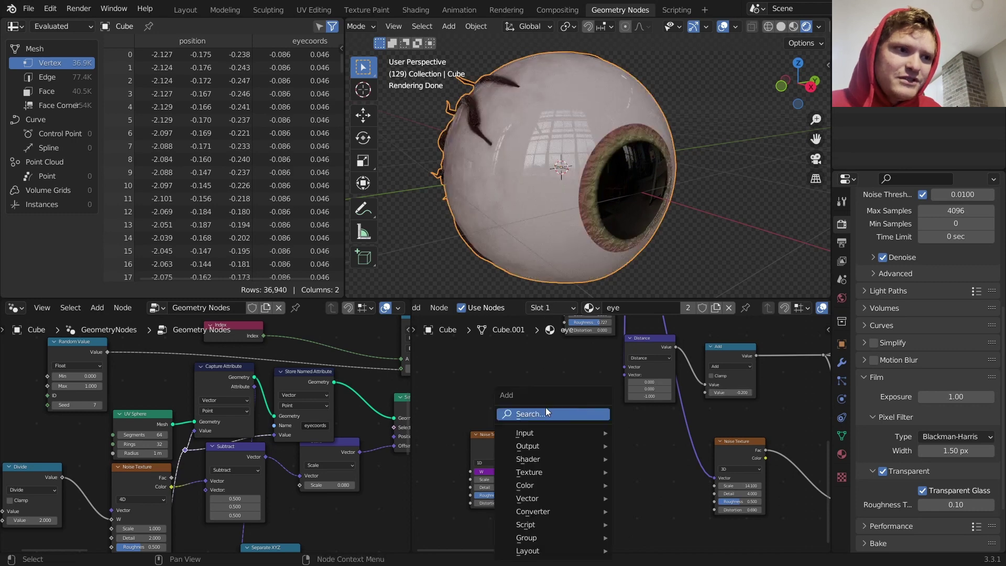
{"action": "type", "text": "rang"}
{"action": "key", "text": "Return"}
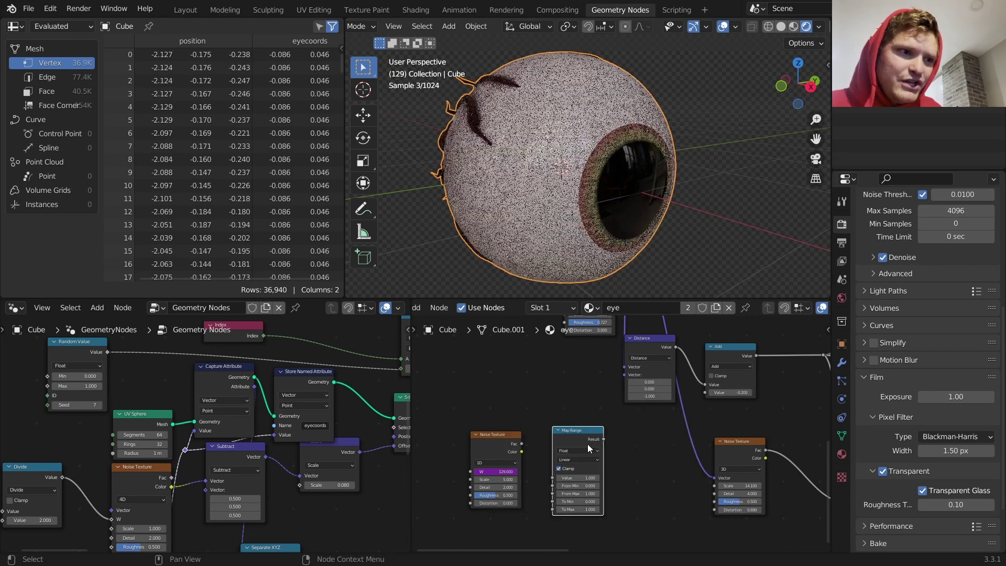
{"action": "left_click", "coordinate": [587, 444]}
{"action": "left_click_drag", "start_coordinate": [522, 444], "coordinate": [560, 480]}
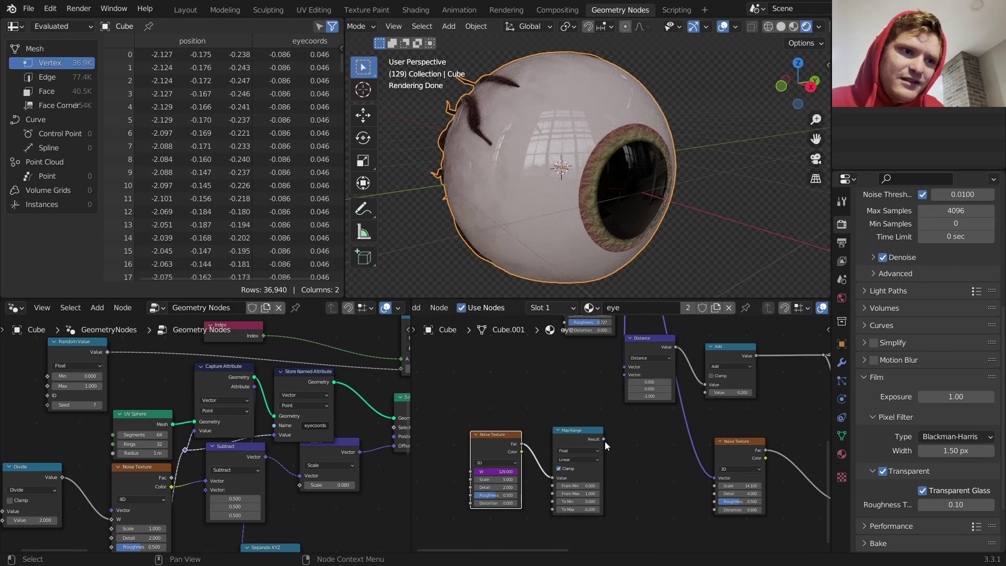
{"action": "left_click_drag", "start_coordinate": [605, 440], "coordinate": [710, 392]}
{"action": "key", "text": "space"}
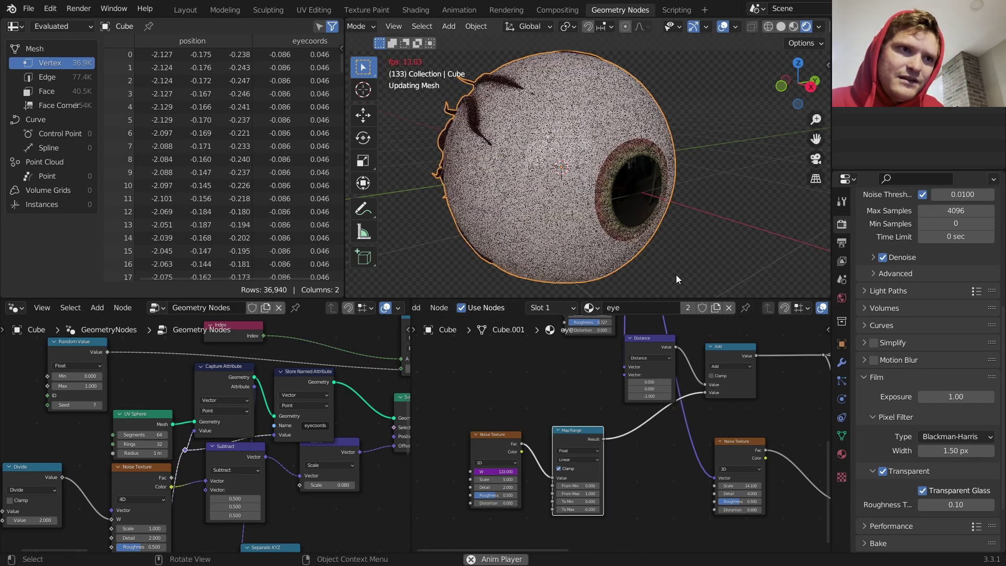
Slow the pupil noise by changing the 1D Noise Texture's W driver expression to frame/100
{"action": "left_click", "coordinate": [503, 472]}
{"action": "left_click", "coordinate": [503, 472]}
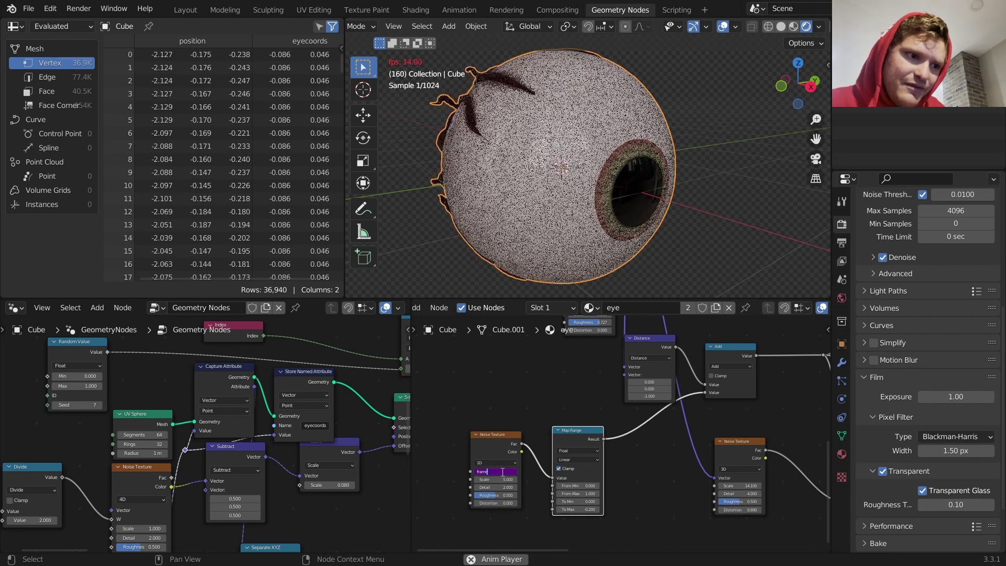
{"action": "type", "text": "/10"}
{"action": "key", "text": "Return"}
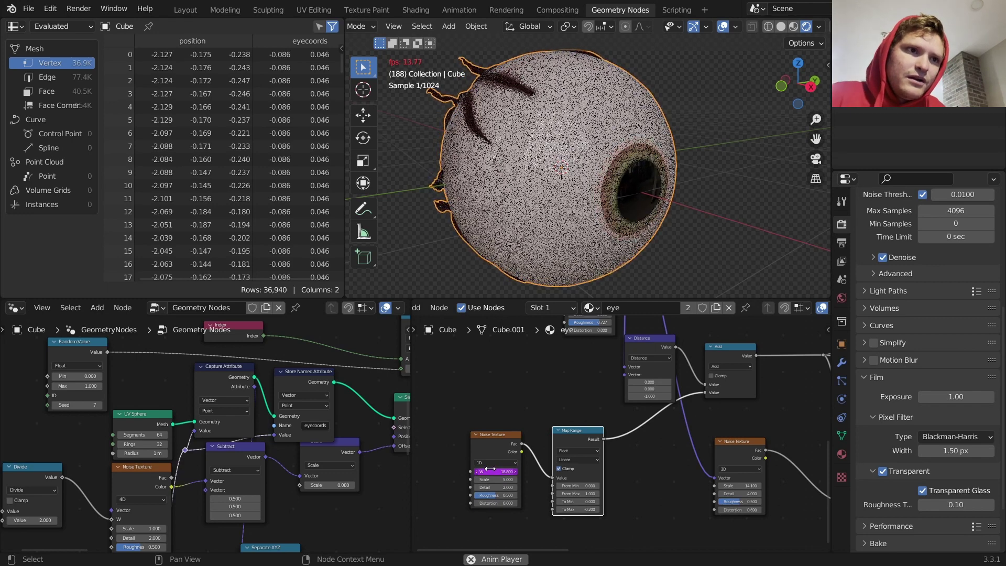
{"action": "double_click", "coordinate": [492, 472]}
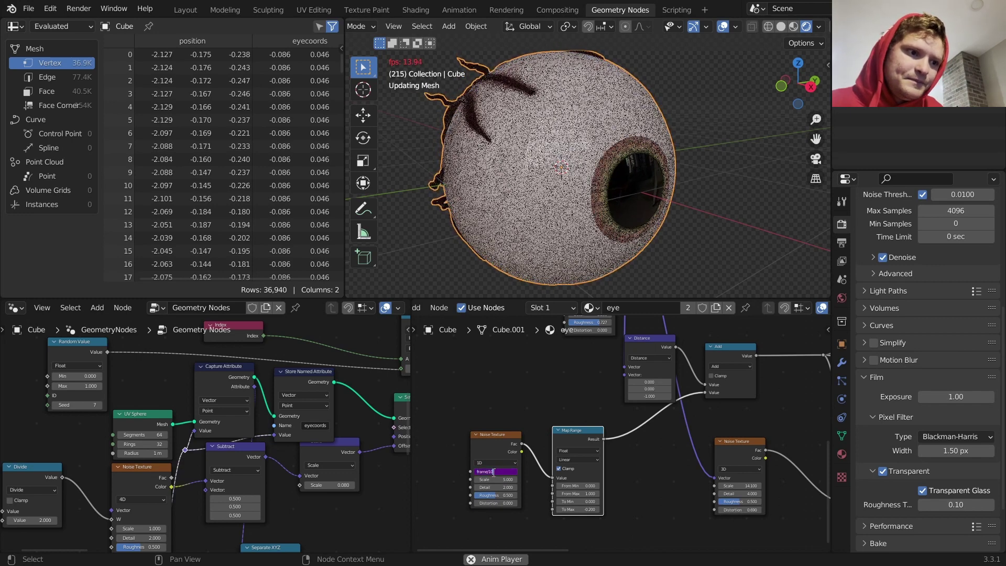
{"action": "type", "text": "0"}
{"action": "key", "text": "Return"}
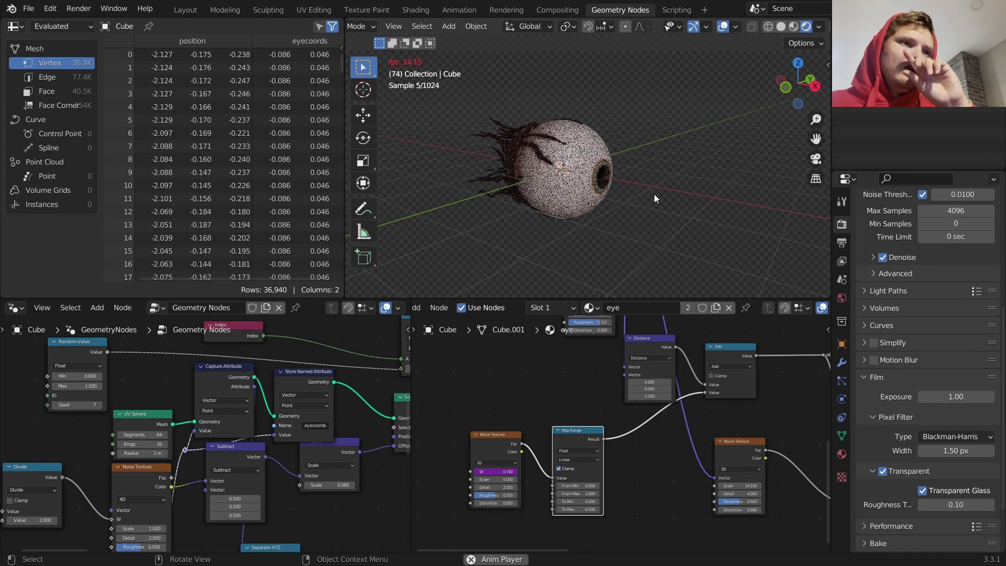
Stop playback and darken color stop 2 of the iris color ramp to a deep reddish brown
{"action": "middle_click_drag", "start_coordinate": [747, 410], "coordinate": [500, 423]}
{"action": "scroll", "coordinate": [692, 380], "scroll_direction": "up", "scroll_amount": 7}
{"action": "left_click", "coordinate": [714, 360]}
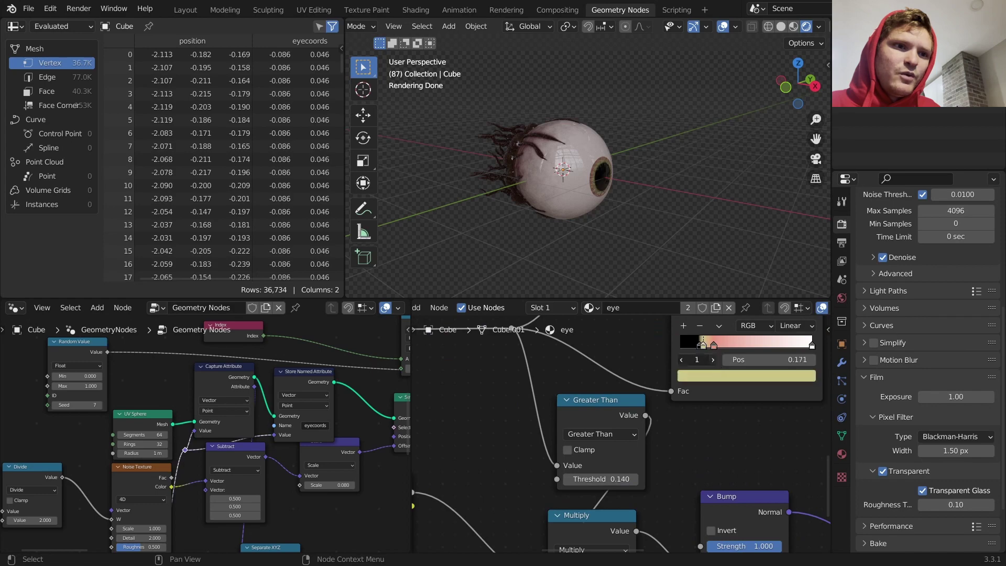
{"action": "left_click", "coordinate": [715, 360]}
{"action": "scroll", "coordinate": [598, 191], "scroll_direction": "up", "scroll_amount": 5}
{"action": "left_click", "coordinate": [751, 376]}
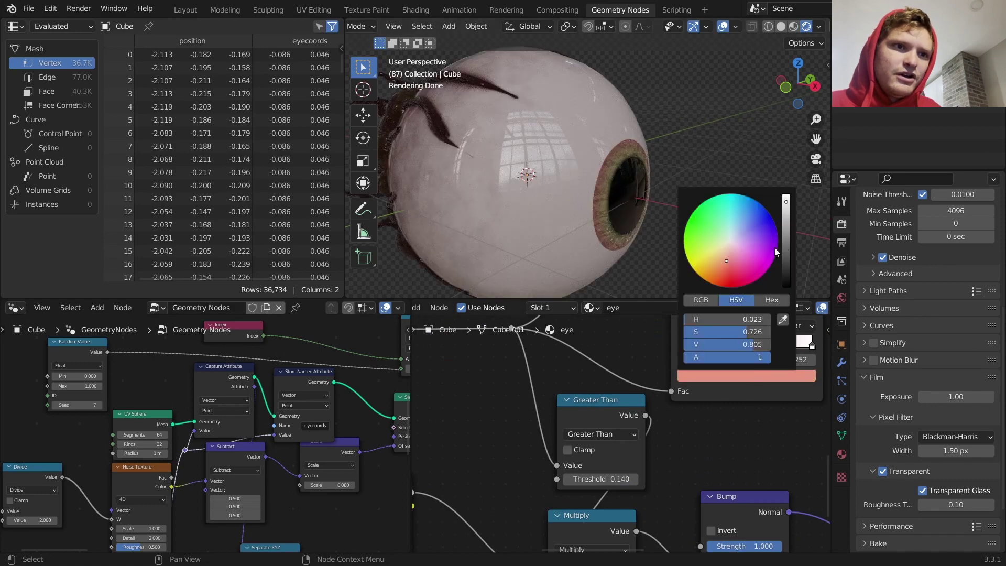
{"action": "left_click", "coordinate": [786, 252]}
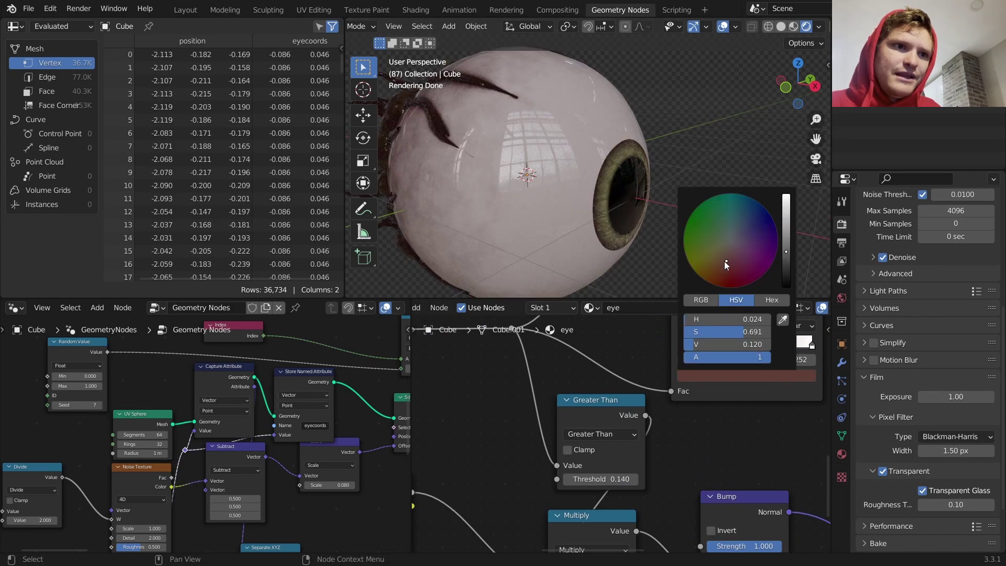
{"action": "left_click_drag", "start_coordinate": [725, 261], "coordinate": [724, 268]}
Change color stop 1 of the iris color ramp to a dark green with hue 0.222, saturation 0.629 and value 0.192
{"action": "middle_click_drag", "start_coordinate": [618, 181], "coordinate": [516, 179]}
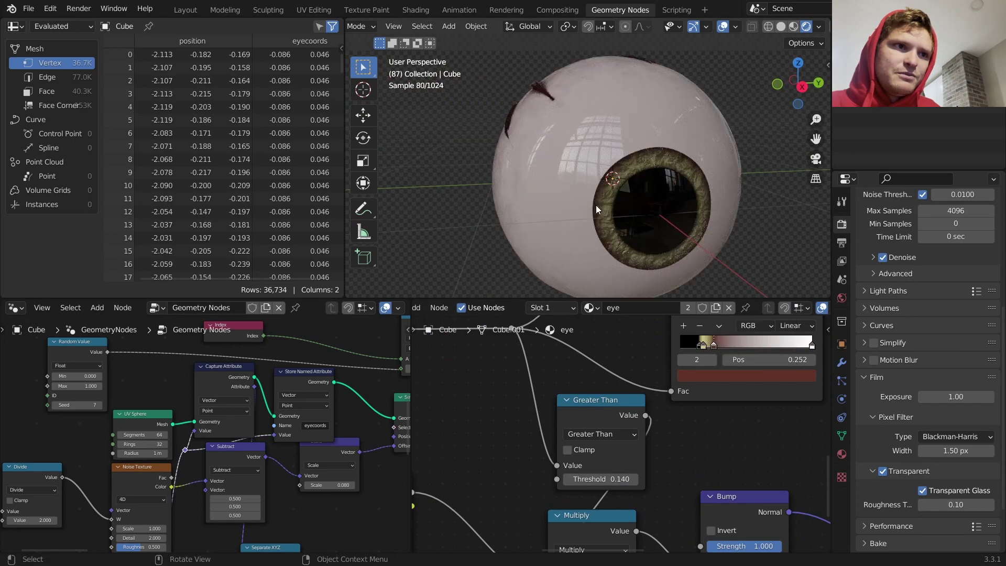
{"action": "left_click", "coordinate": [684, 361]}
{"action": "left_click", "coordinate": [709, 373]}
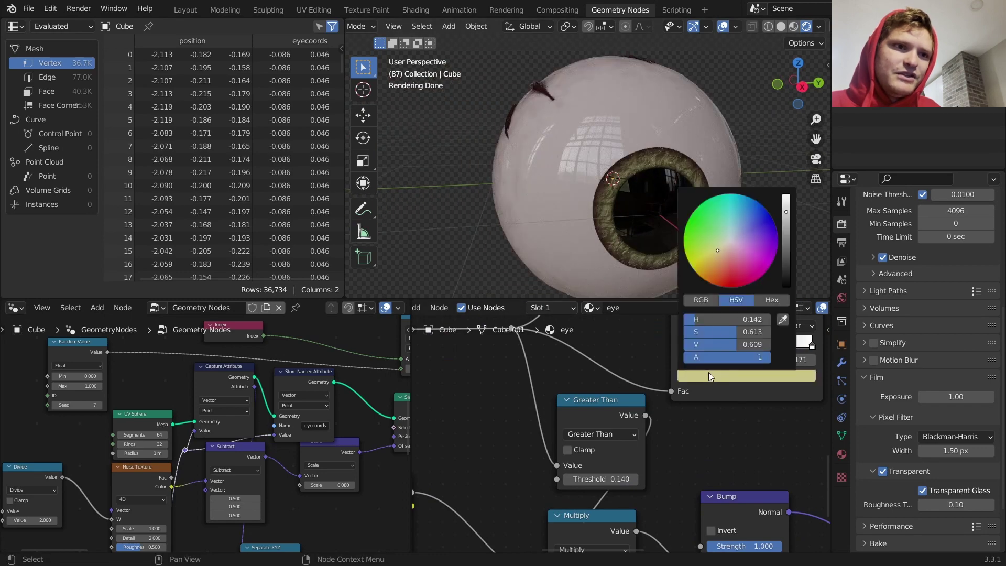
{"action": "left_click", "coordinate": [714, 246]}
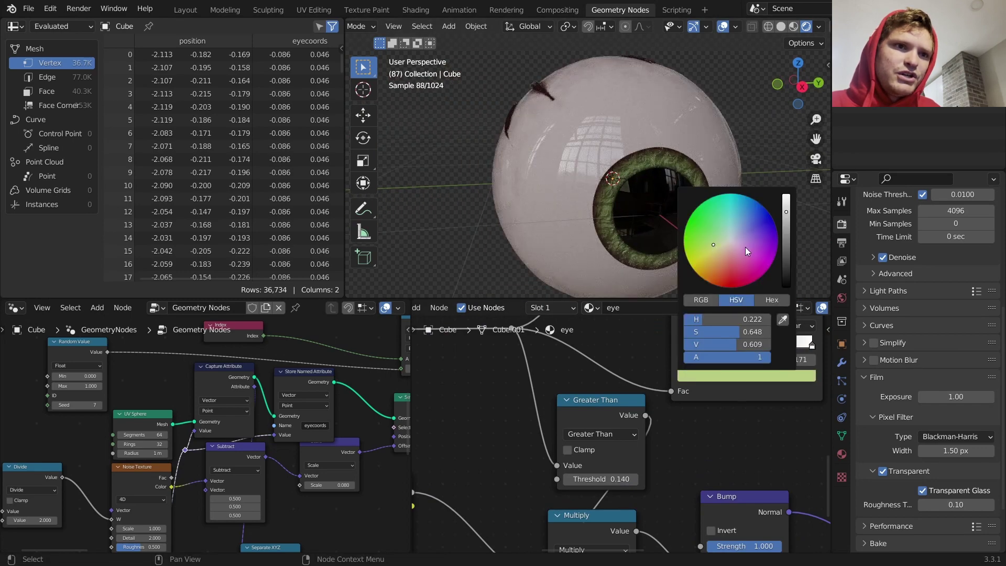
{"action": "left_click", "coordinate": [787, 250]}
{"action": "left_click", "coordinate": [790, 243]}
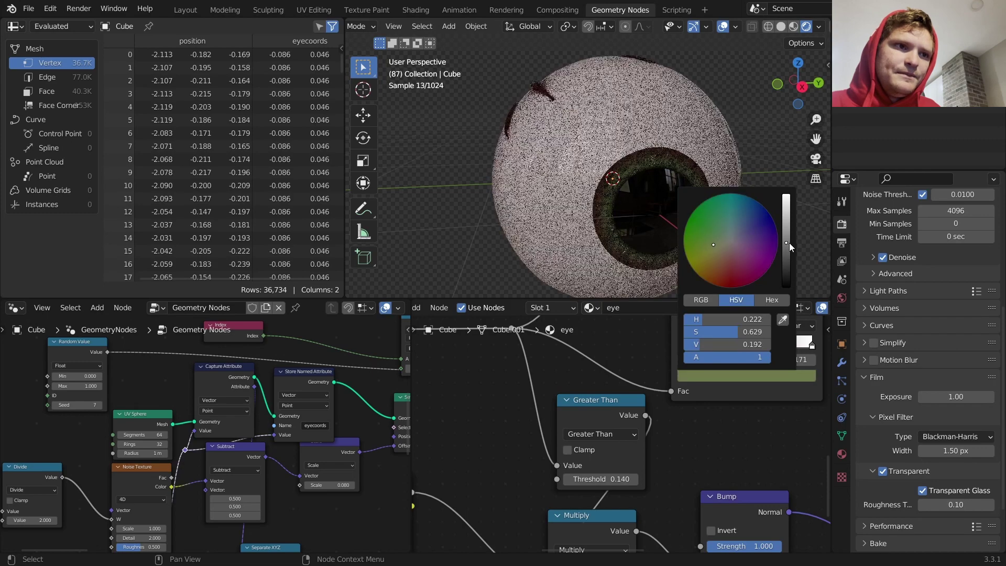
Play the animation and examine the recolored eyeball and its tentacles from several angles, along with the geometry node layout
{"action": "key", "text": "space"}
{"action": "scroll", "coordinate": [637, 195], "scroll_direction": "down", "scroll_amount": 3}
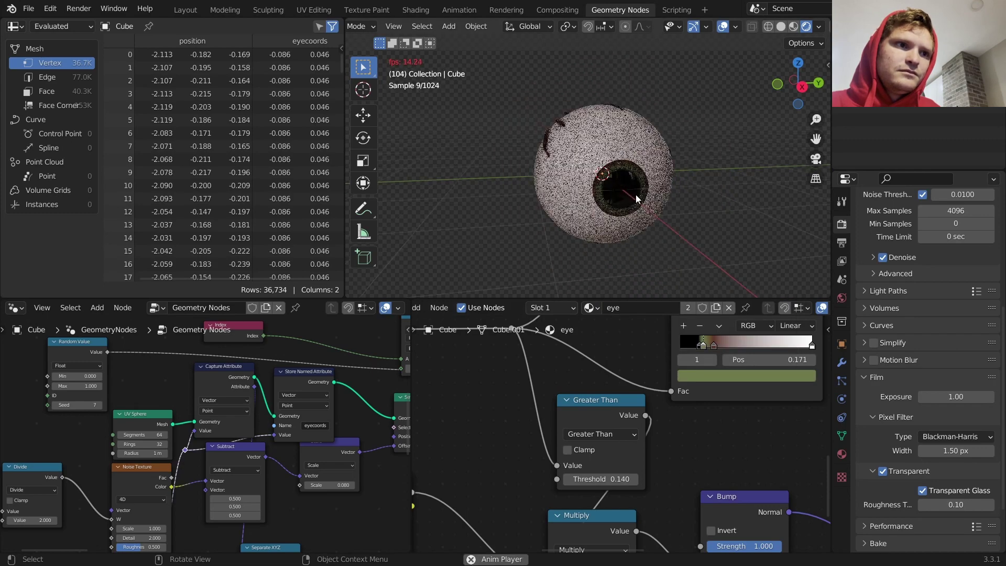
{"action": "middle_click_drag", "start_coordinate": [650, 202], "coordinate": [703, 203]}
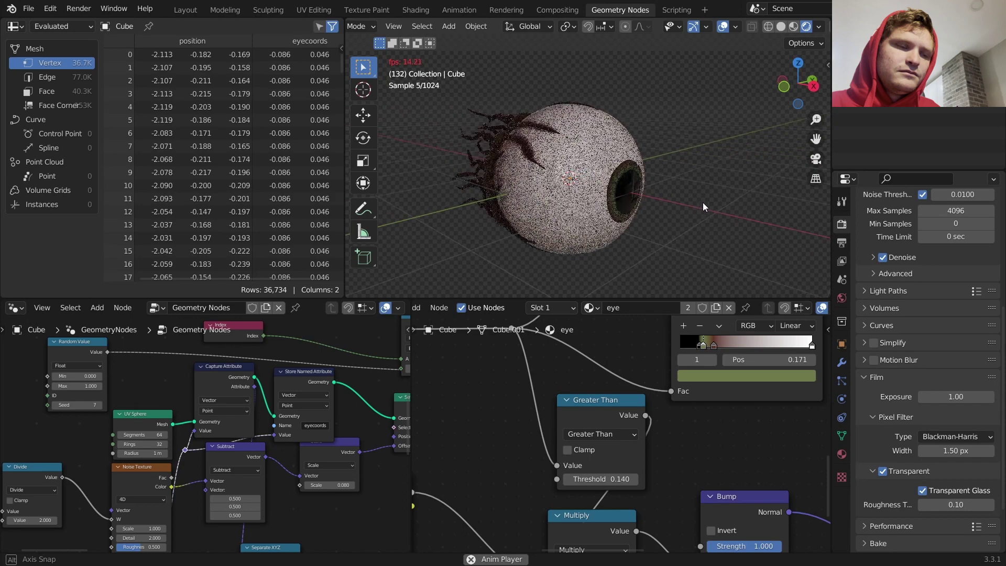
{"action": "key", "text": "space"}
{"action": "scroll", "coordinate": [576, 189], "scroll_direction": "down", "scroll_amount": 1}
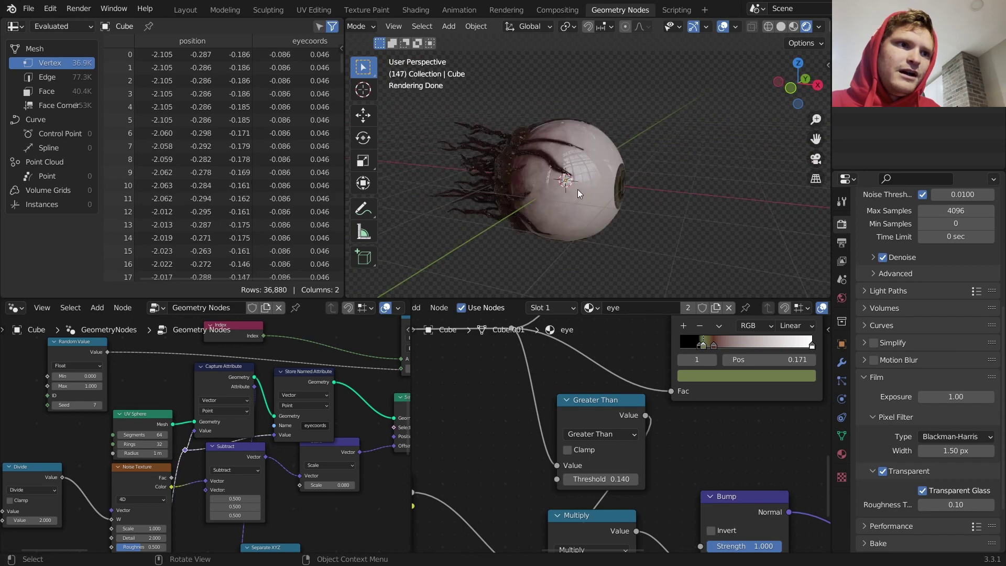
{"action": "middle_click_drag", "start_coordinate": [576, 189], "coordinate": [542, 211]}
{"action": "middle_click_drag", "start_coordinate": [440, 288], "coordinate": [460, 166]}
{"action": "scroll", "coordinate": [48, 357], "scroll_direction": "down", "scroll_amount": 5}
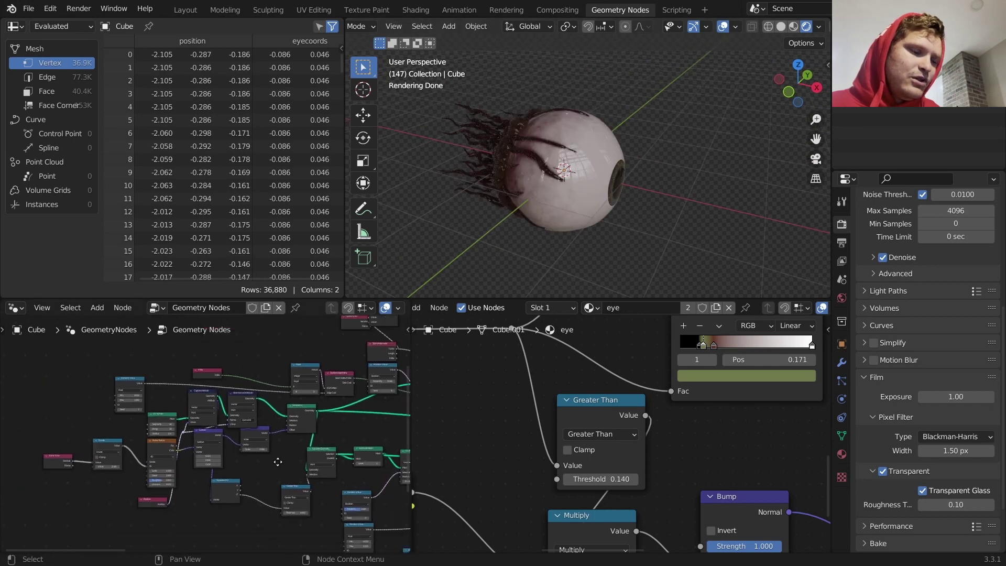
Rearrange the nodes around the tentacle RGB Curves and set its Multiply node's value to 3.580
{"action": "scroll", "coordinate": [367, 451], "scroll_direction": "up", "scroll_amount": 6}
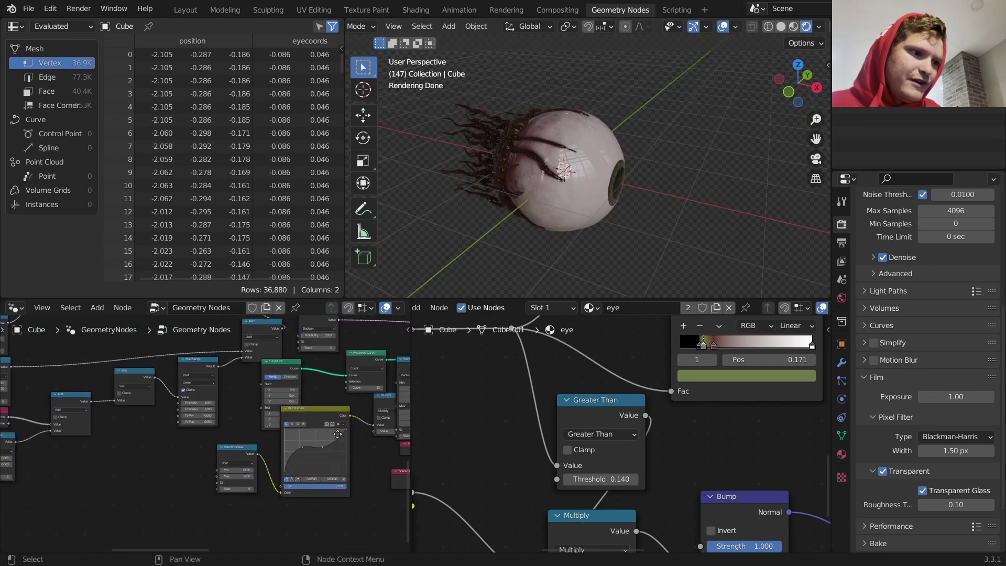
{"action": "left_click_drag", "start_coordinate": [325, 376], "coordinate": [254, 378]}
{"action": "scroll", "coordinate": [278, 439], "scroll_direction": "down", "scroll_amount": 3}
{"action": "middle_click_drag", "start_coordinate": [277, 439], "coordinate": [198, 423]}
{"action": "scroll", "coordinate": [210, 427], "scroll_direction": "up", "scroll_amount": 3}
{"action": "mouse_move", "coordinate": [237, 375]}
{"action": "left_mouse_down"}
{"action": "mouse_move", "coordinate": [224, 364]}
{"action": "mouse_move", "coordinate": [244, 362]}
{"action": "left_mouse_up"}
{"action": "middle_click_drag", "start_coordinate": [115, 415], "coordinate": [287, 371]}
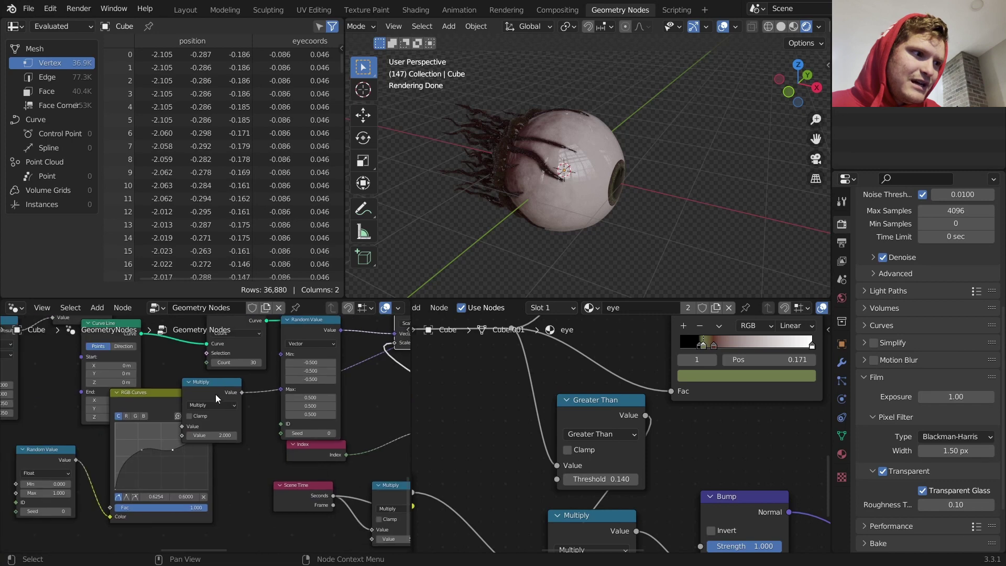
{"action": "left_click_drag", "start_coordinate": [219, 429], "coordinate": [259, 436]}
{"action": "left_click", "coordinate": [225, 429]}
Play and stop the animation, and examine the tentacles and eyeball from several angles
{"action": "key", "text": "space"}
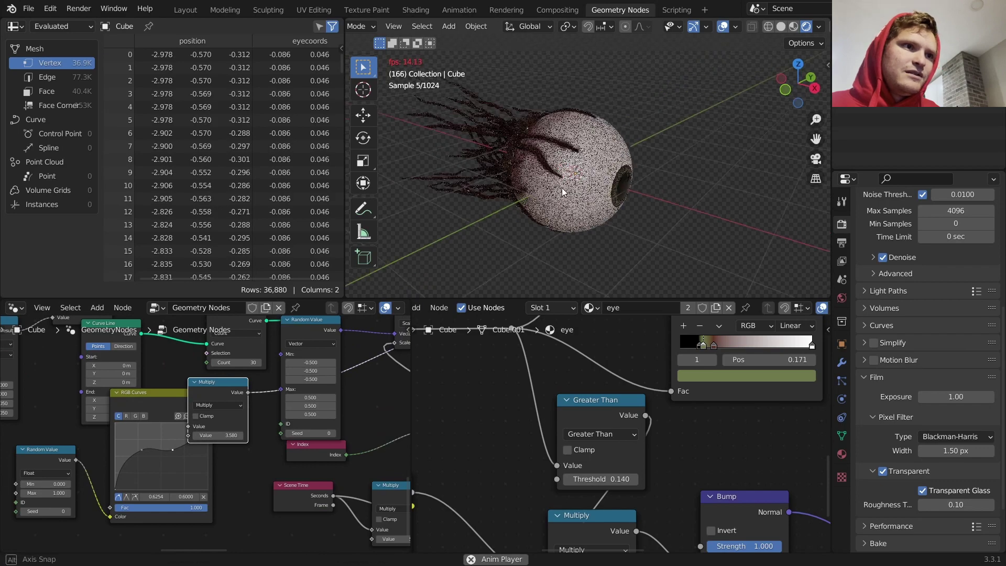
{"action": "middle_click_drag", "start_coordinate": [563, 192], "coordinate": [556, 173]}
{"action": "key", "text": "space"}
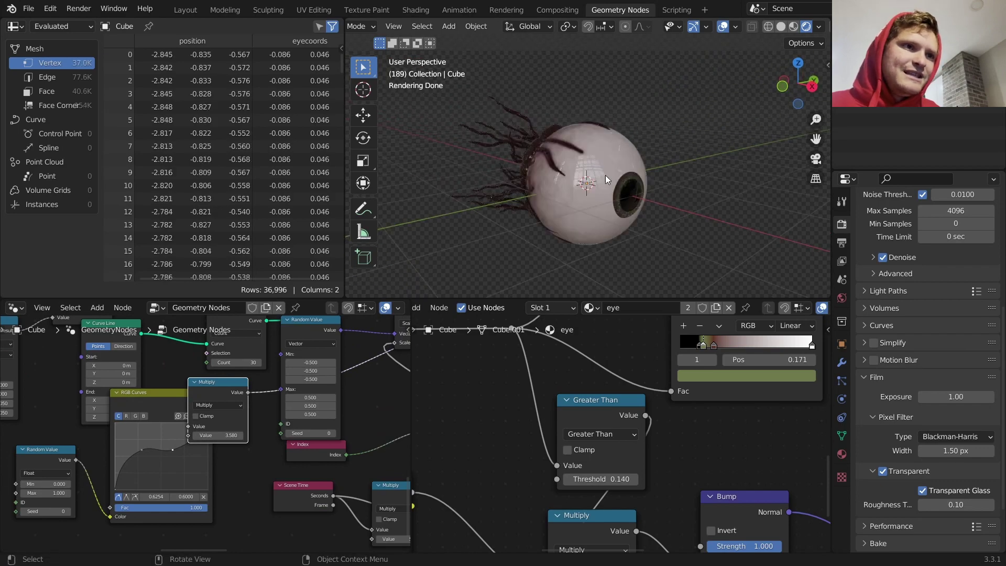
{"action": "scroll", "coordinate": [607, 180], "scroll_direction": "down", "scroll_amount": 3}
{"action": "scroll", "coordinate": [606, 180], "scroll_direction": "up", "scroll_amount": 3}
{"action": "middle_click_drag", "start_coordinate": [585, 185], "coordinate": [523, 196]}
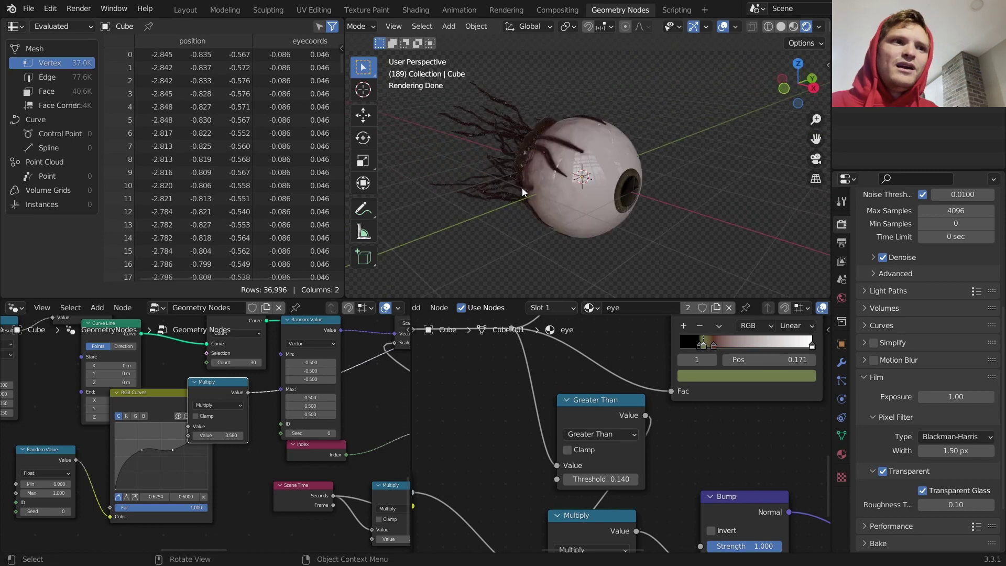
Open the recent file NodevemberDay9.blend without saving the current changes, and preview its animation in rendered shading
{"action": "left_click", "coordinate": [28, 9]}
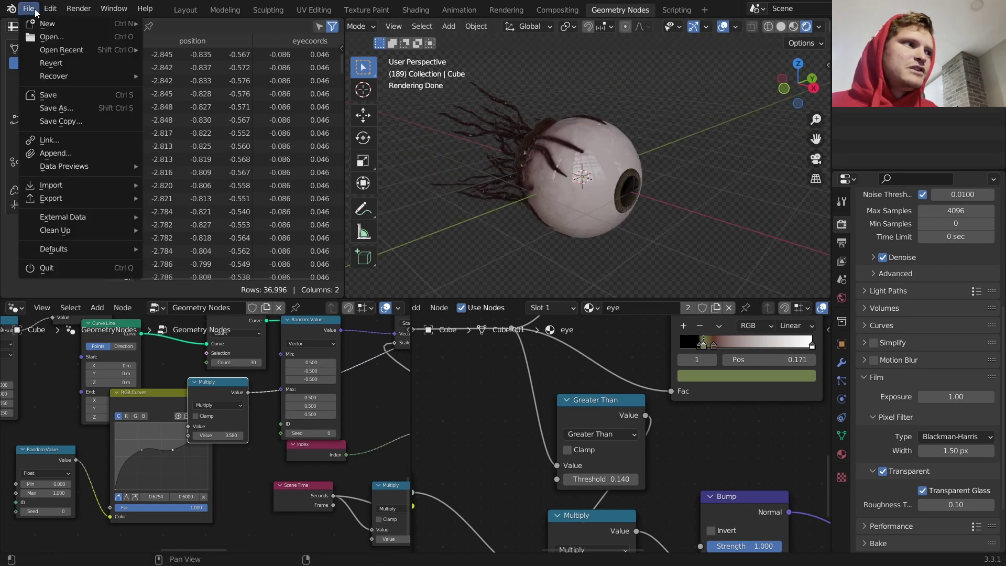
{"action": "mouse_move", "coordinate": [39, 49]}
{"action": "left_click", "coordinate": [231, 64]}
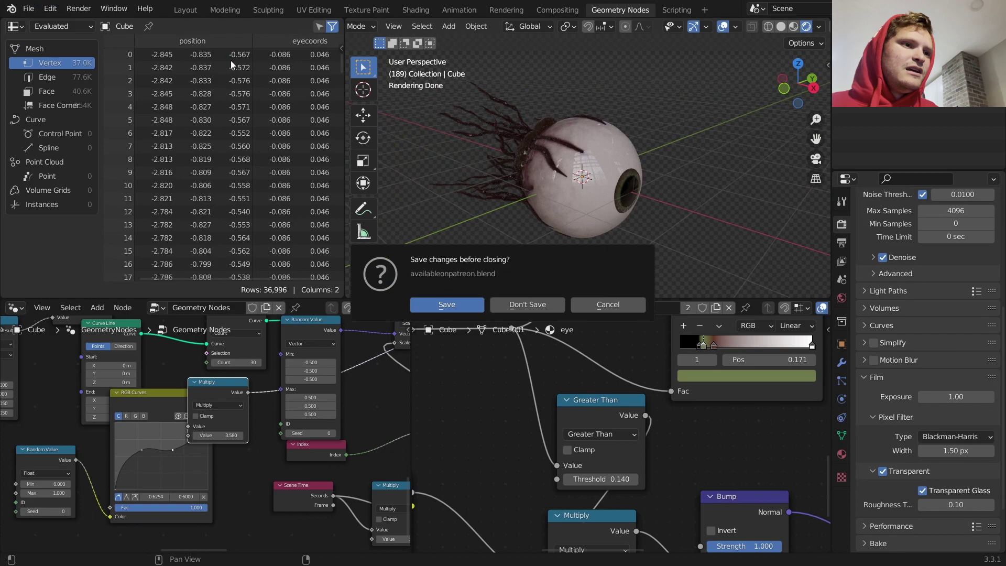
{"action": "left_click", "coordinate": [522, 304]}
{"action": "left_click", "coordinate": [820, 27]}
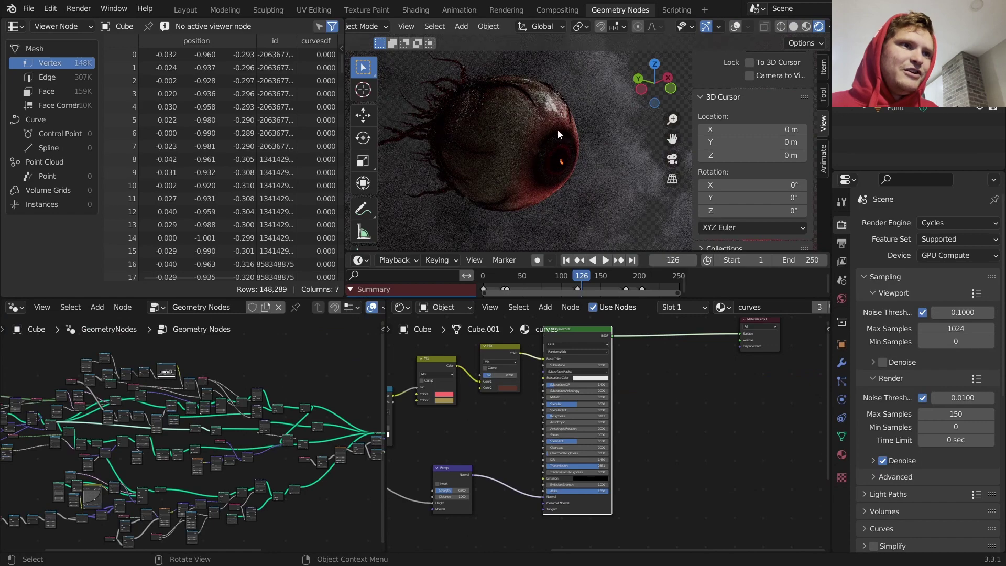
{"action": "key", "text": "space"}
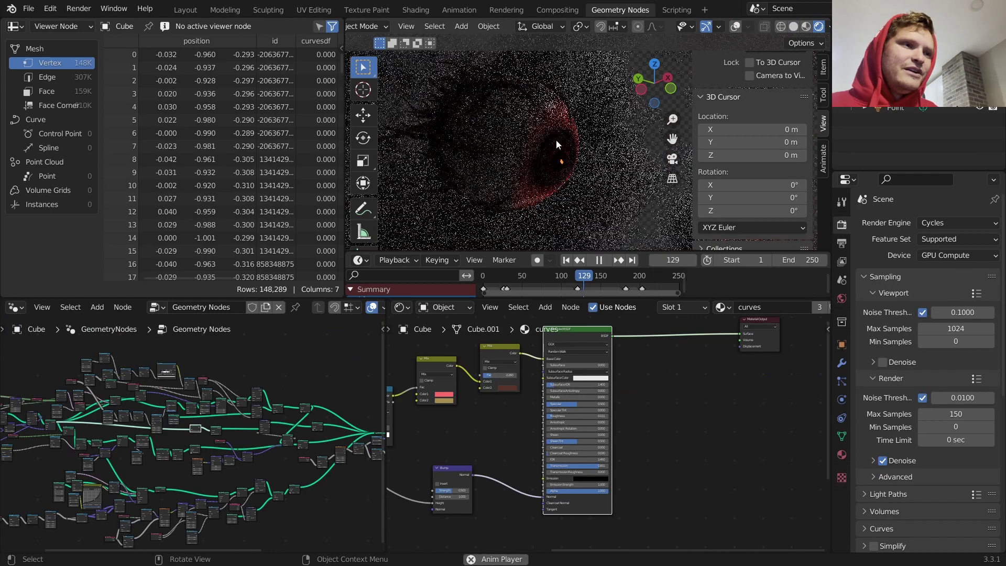
{"action": "key", "text": "space"}
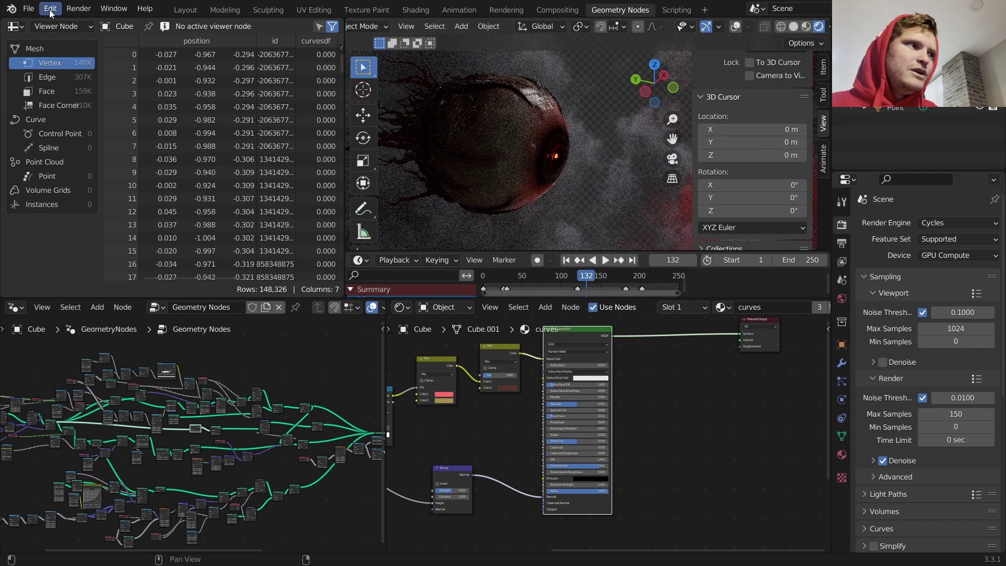
Open the recent file availableonpatreon.blend and show it in rendered shading
{"action": "left_click", "coordinate": [29, 9]}
{"action": "mouse_move", "coordinate": [61, 50]}
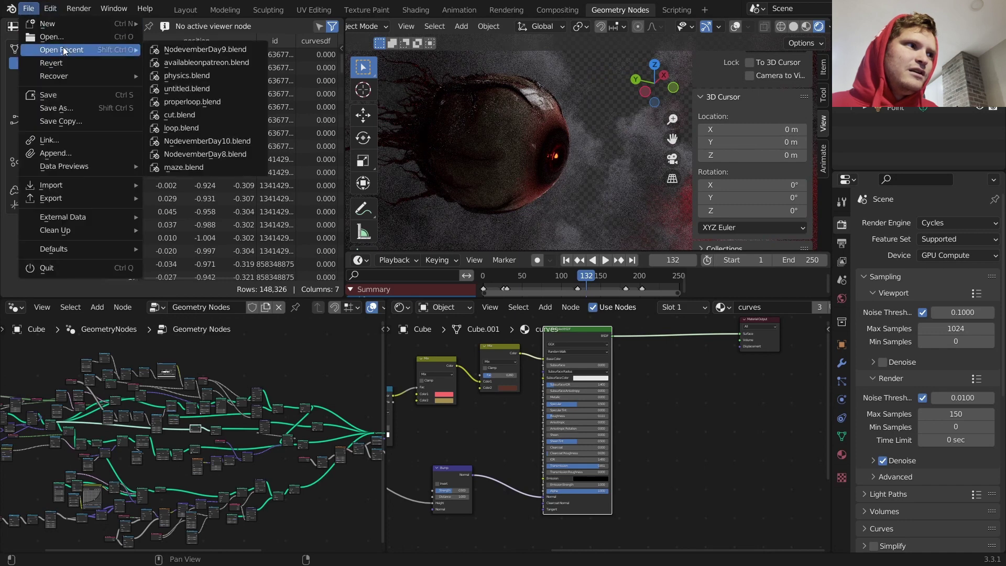
{"action": "left_click", "coordinate": [209, 62]}
{"action": "scroll", "coordinate": [823, 25], "scroll_direction": "down", "scroll_amount": 4}
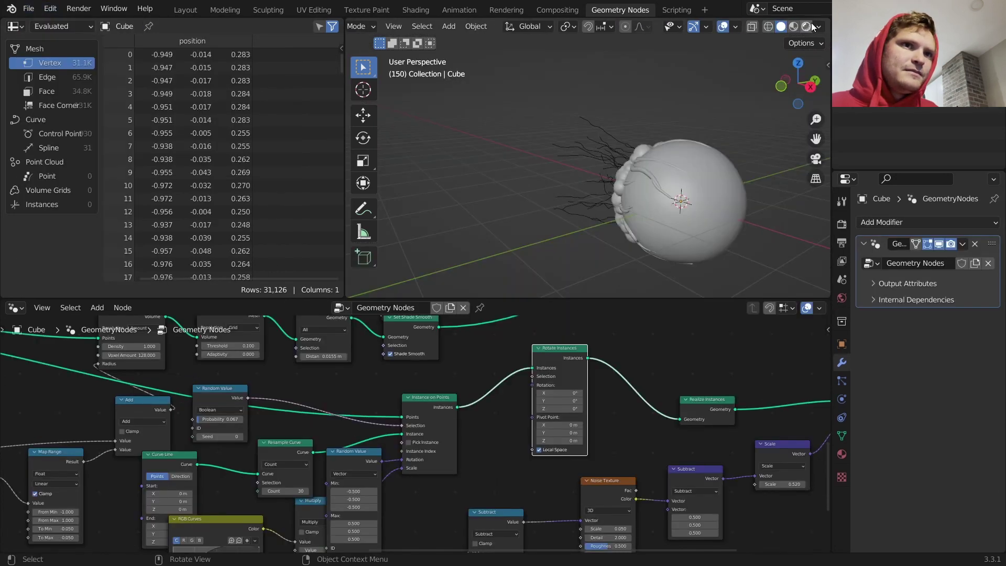
{"action": "left_click", "coordinate": [807, 26]}
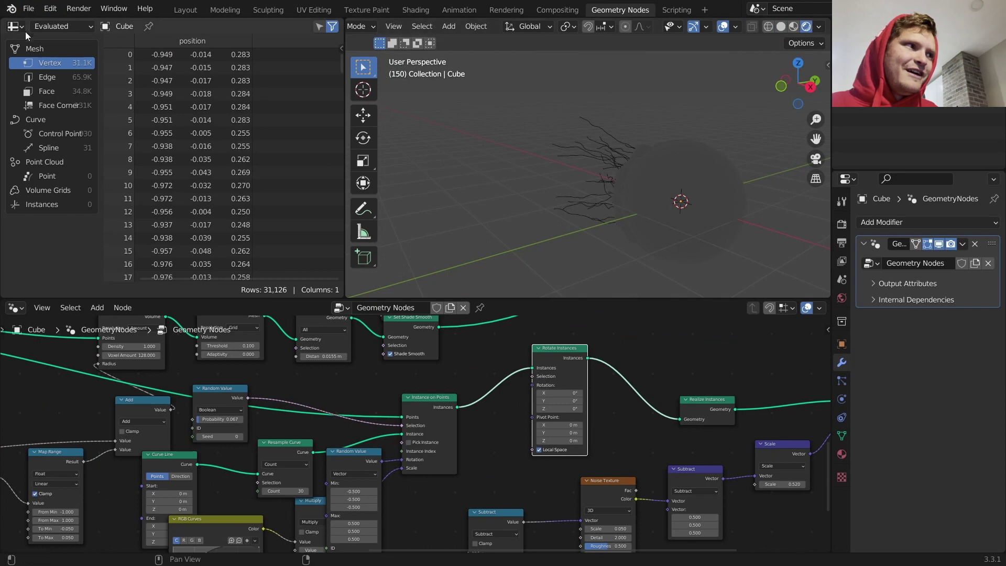
Reopen the recent file NodevemberDay9.blend and display its viewport in rendered shading
{"action": "left_click", "coordinate": [29, 8]}
{"action": "mouse_move", "coordinate": [61, 50]}
{"action": "left_click", "coordinate": [239, 62]}
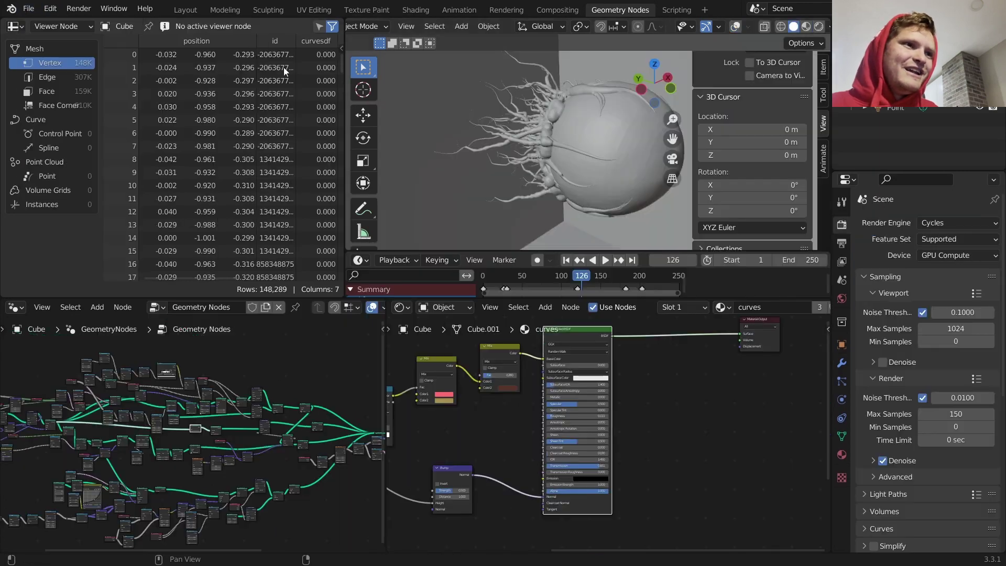
{"action": "left_click", "coordinate": [819, 26]}
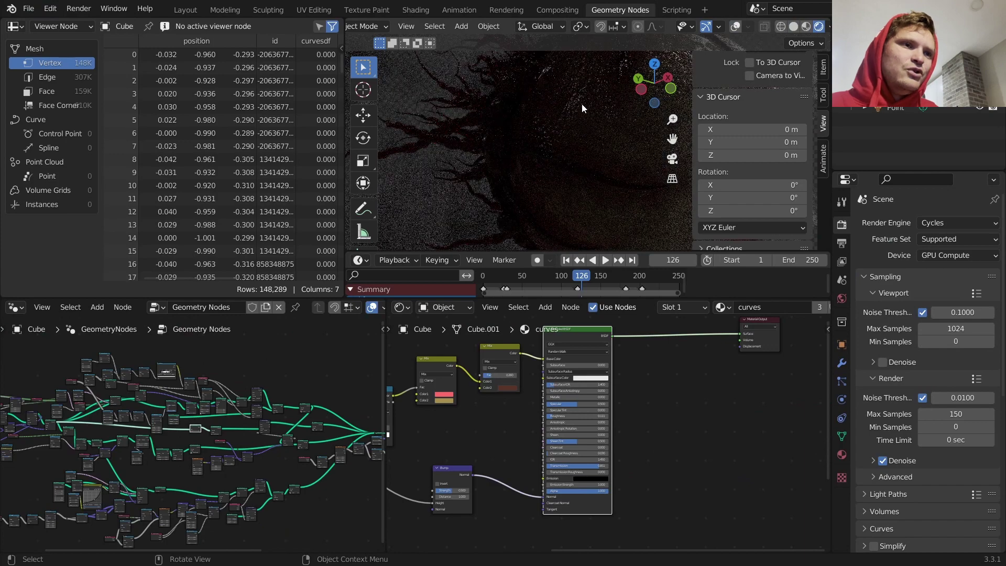
Show the viewport overlays, inspect the surroundings of the dark eyeball, and view the scene through the camera
{"action": "middle_click_drag", "start_coordinate": [582, 104], "coordinate": [615, 109]}
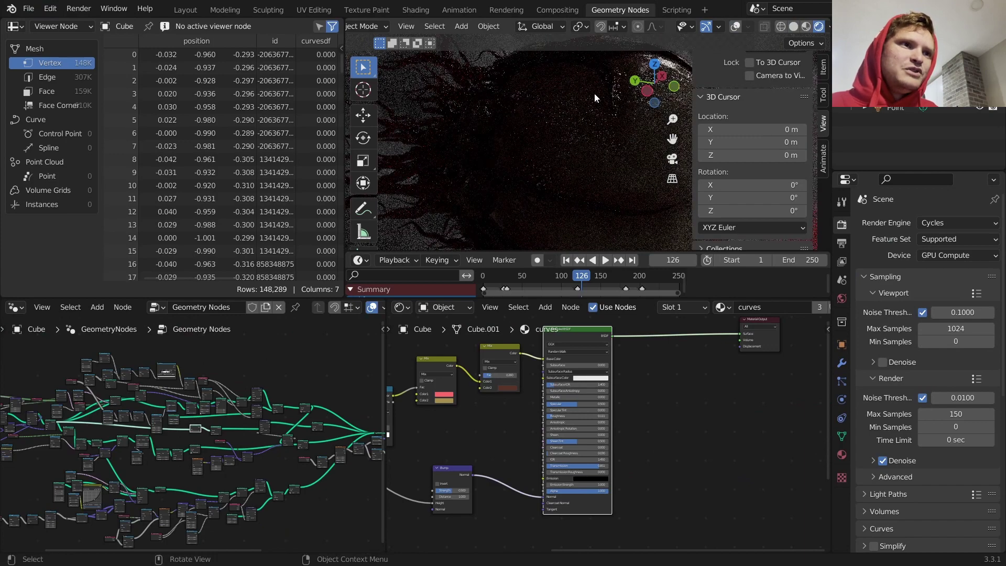
{"action": "left_click", "coordinate": [732, 26]}
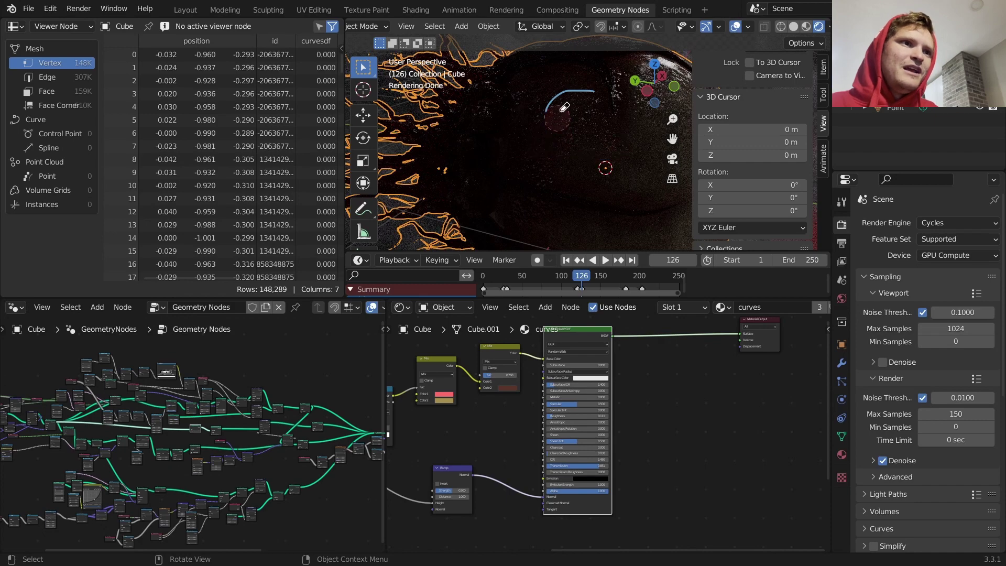
{"action": "scroll", "coordinate": [535, 150], "scroll_direction": "down", "scroll_amount": 5}
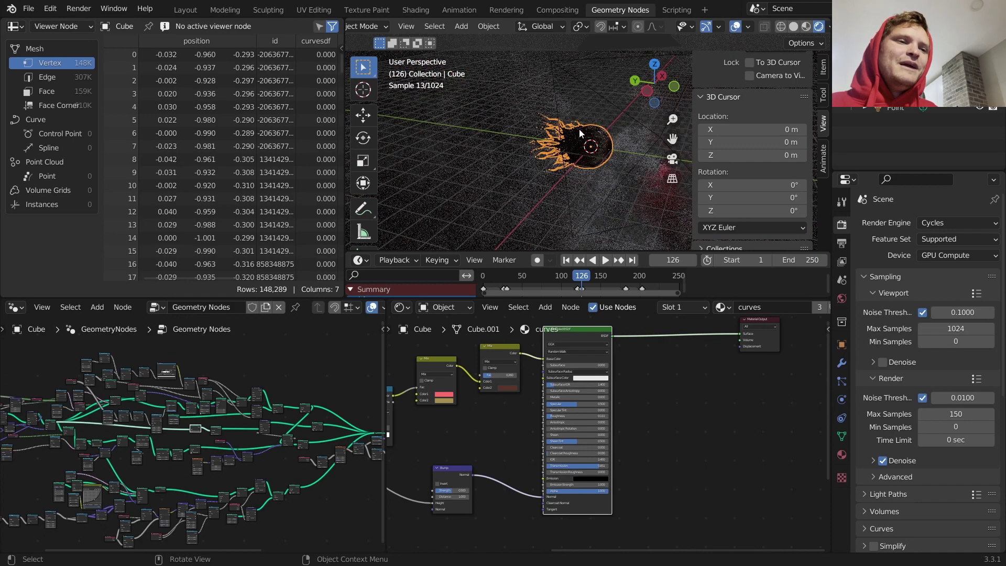
{"action": "left_click", "coordinate": [595, 106]}
{"action": "middle_click_drag", "start_coordinate": [596, 105], "coordinate": [537, 136]}
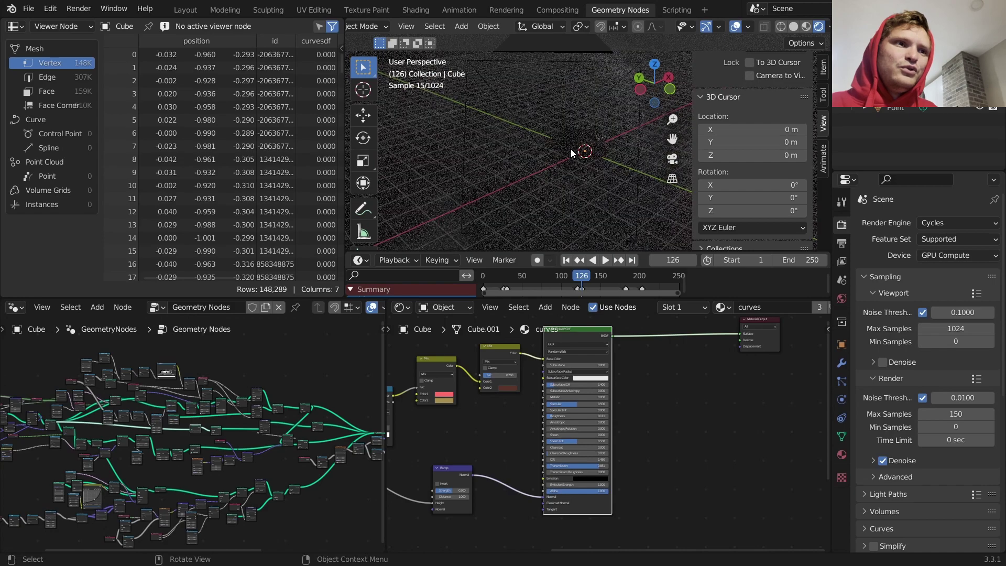
{"action": "left_click", "coordinate": [671, 159]}
{"action": "scroll", "coordinate": [562, 159], "scroll_direction": "down", "scroll_amount": 4}
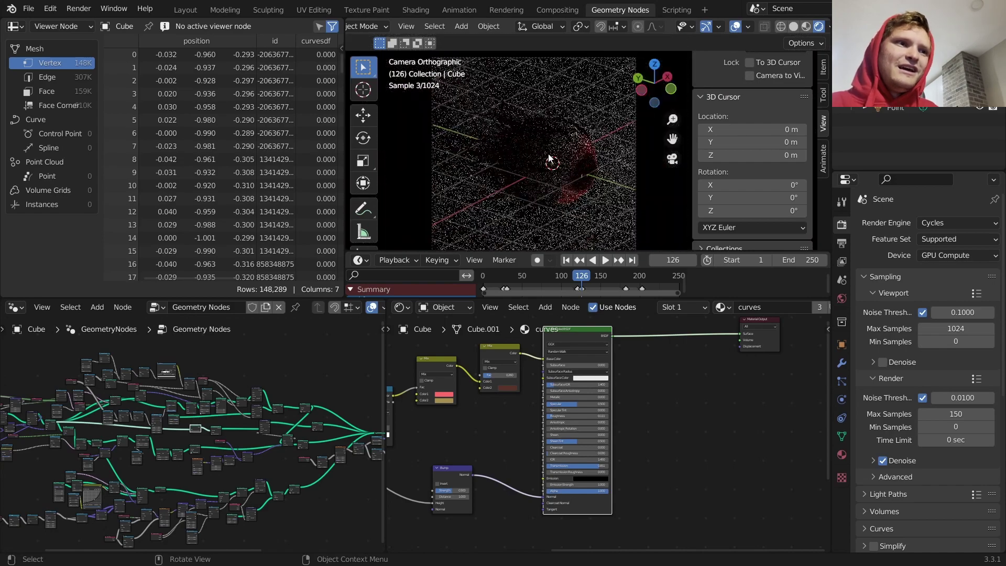